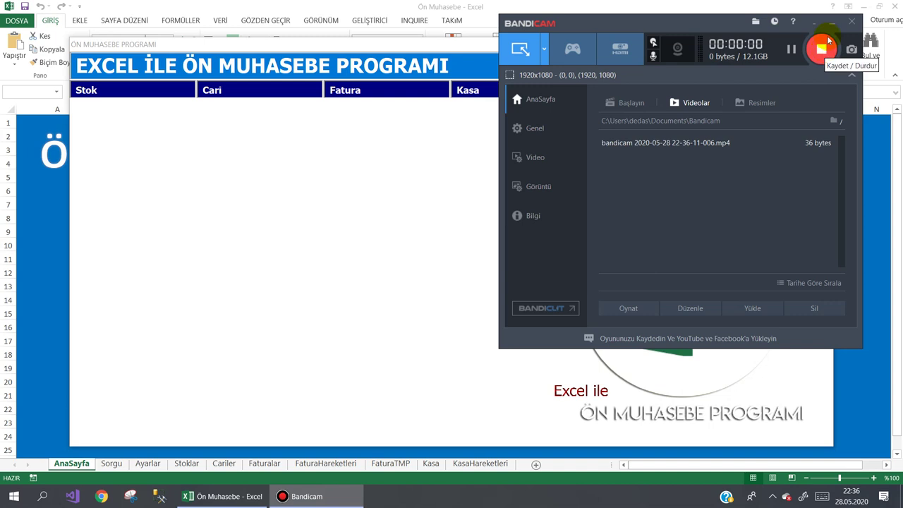
Step: Start the screen recording, nudge the ÖN MUHASEBE PROGRAMI form up-left, then close it
click(822, 48)
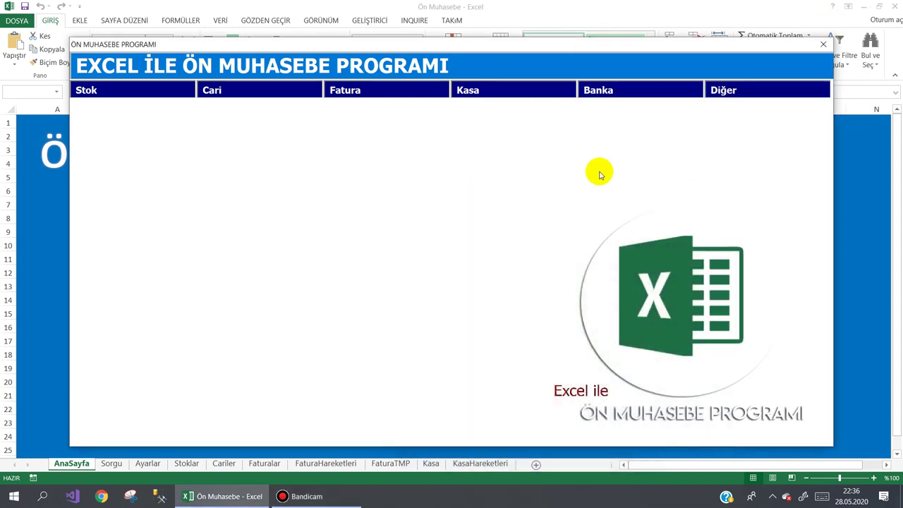
mouse_move(513, 90)
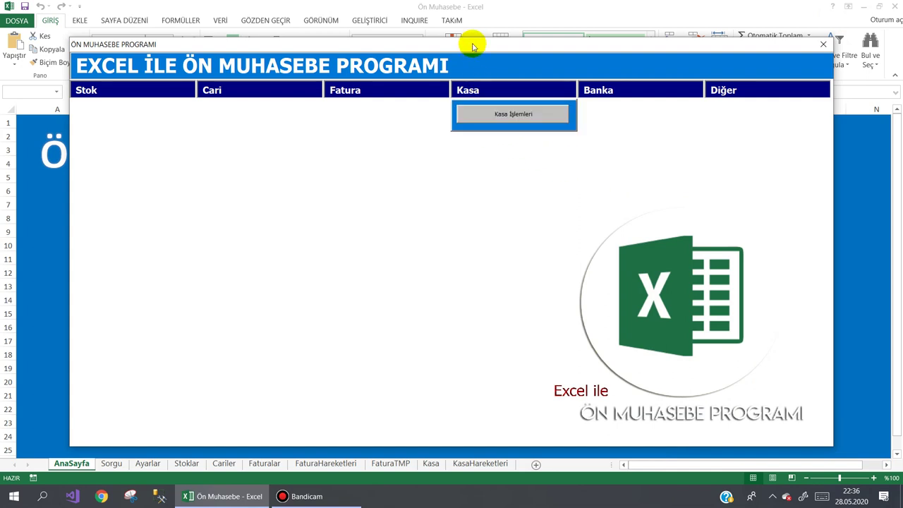
drag(472, 46, 448, 28)
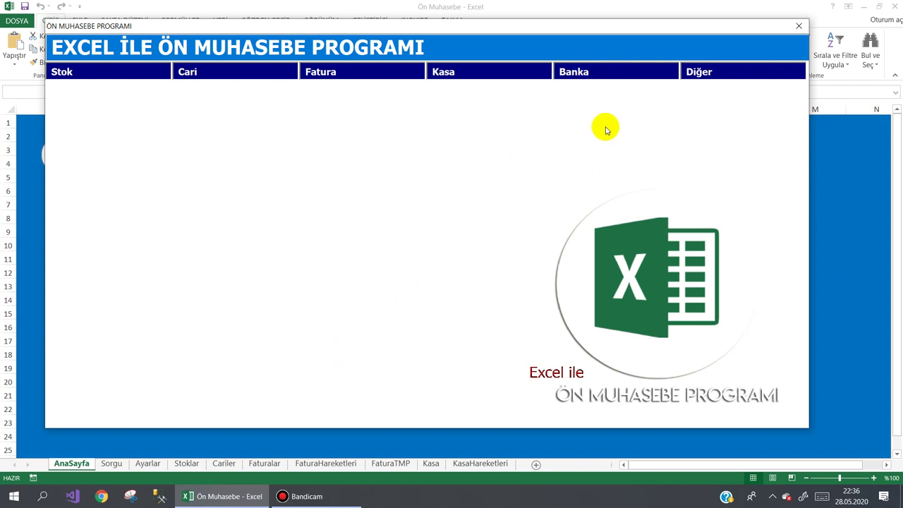
mouse_move(743, 71)
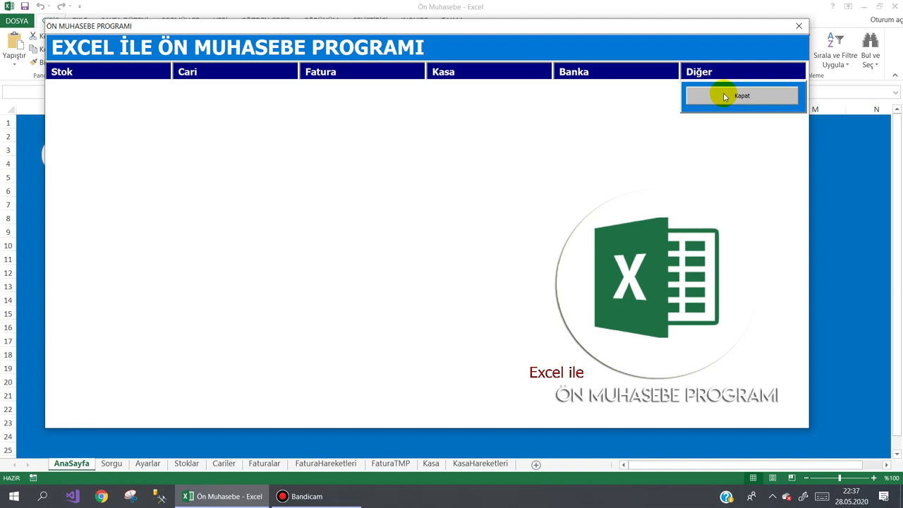
click(725, 96)
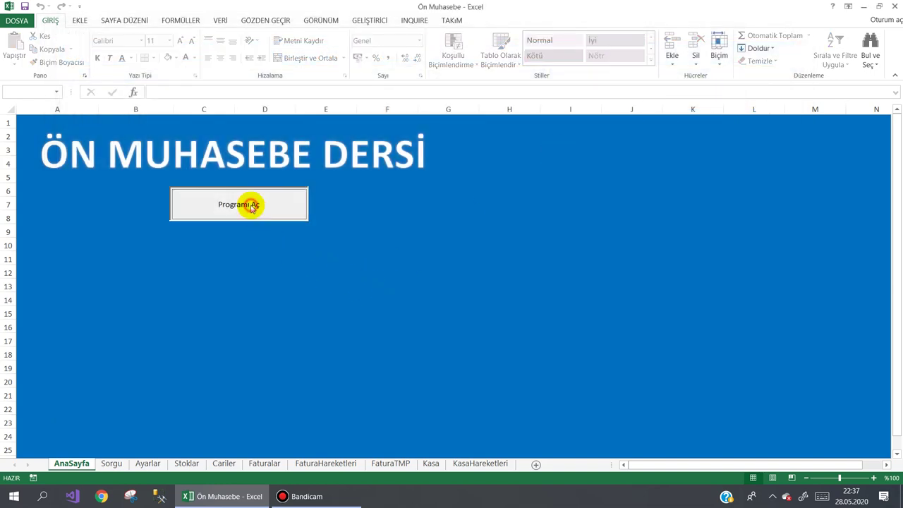
Step: Reopen the program and start a Kasa İşlemleri collection for the only customer, then cancel it
click(252, 209)
click(469, 112)
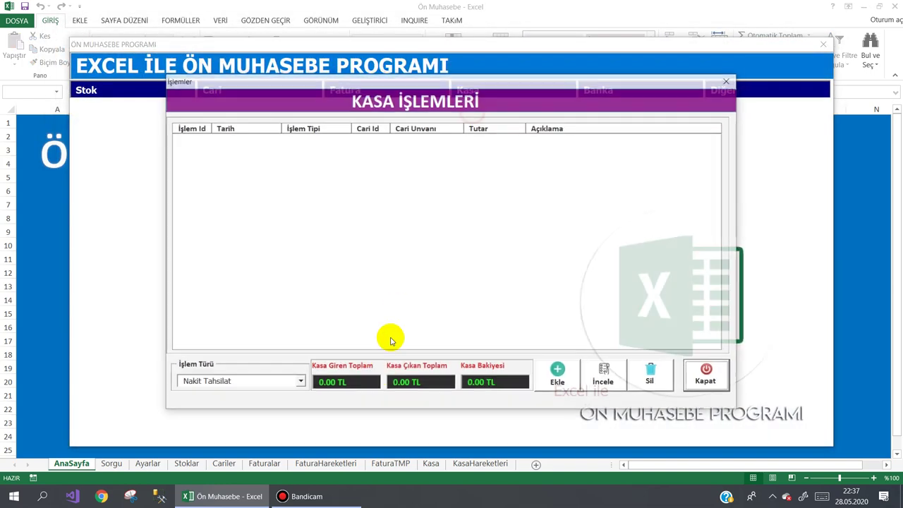
click(557, 374)
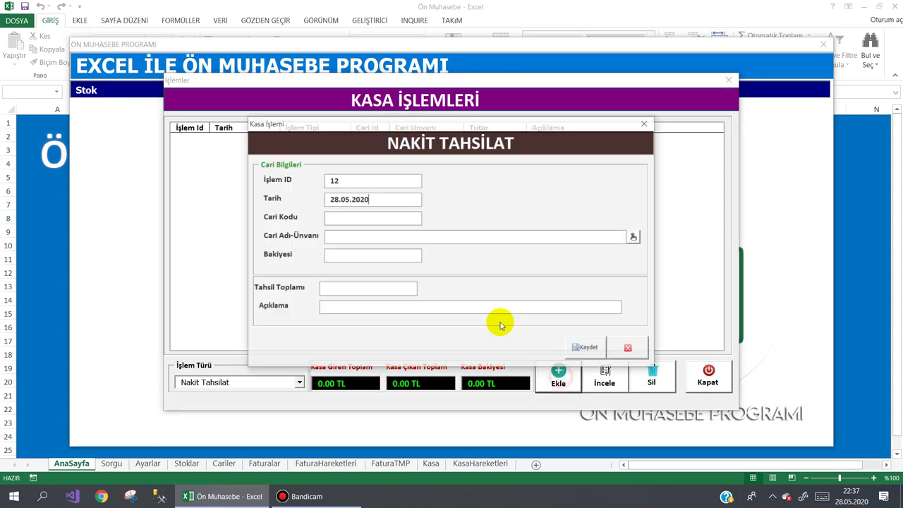
click(634, 235)
click(247, 121)
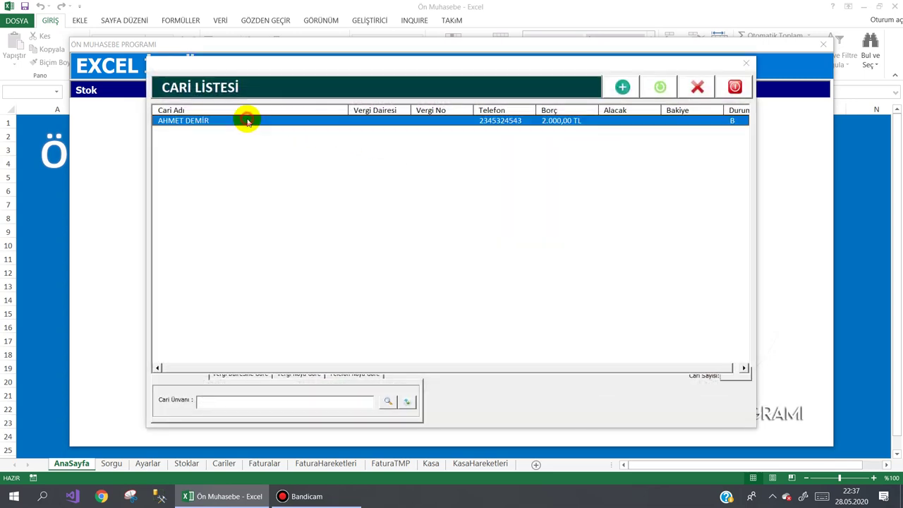
double_click(247, 121)
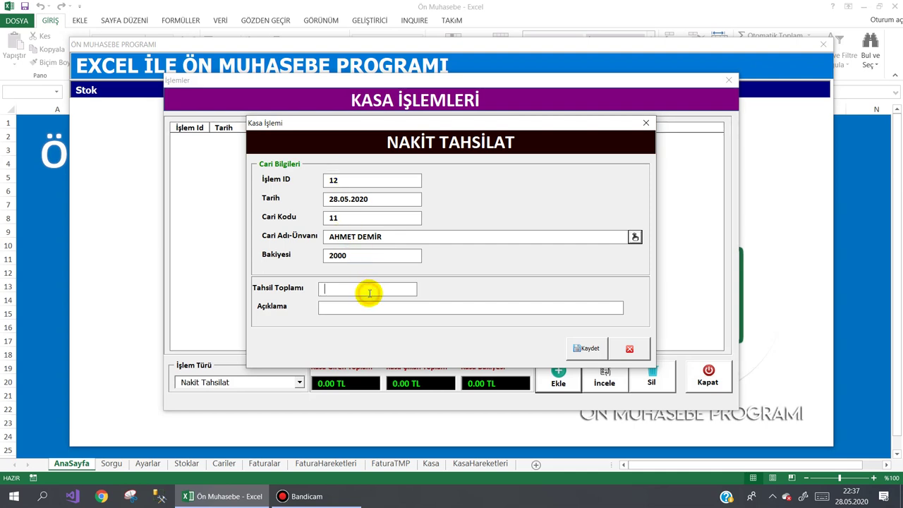
text(50fghjfg)
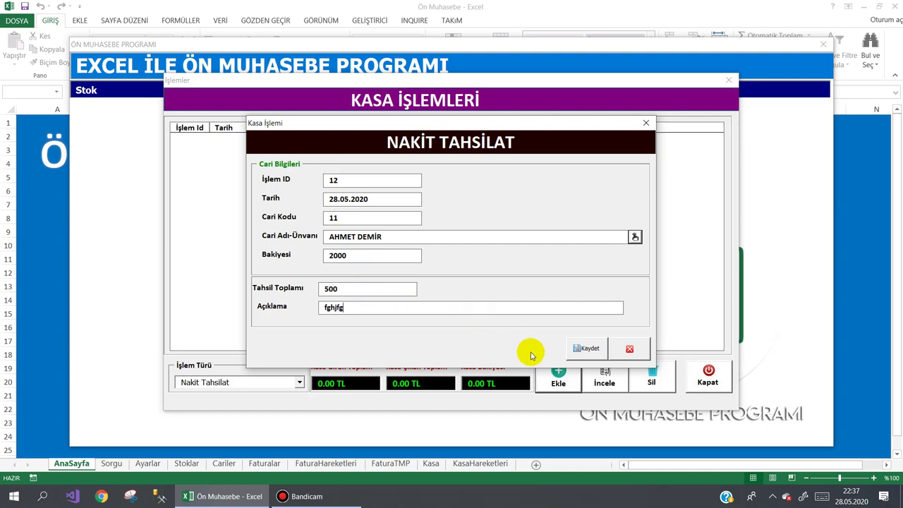
key(Escape)
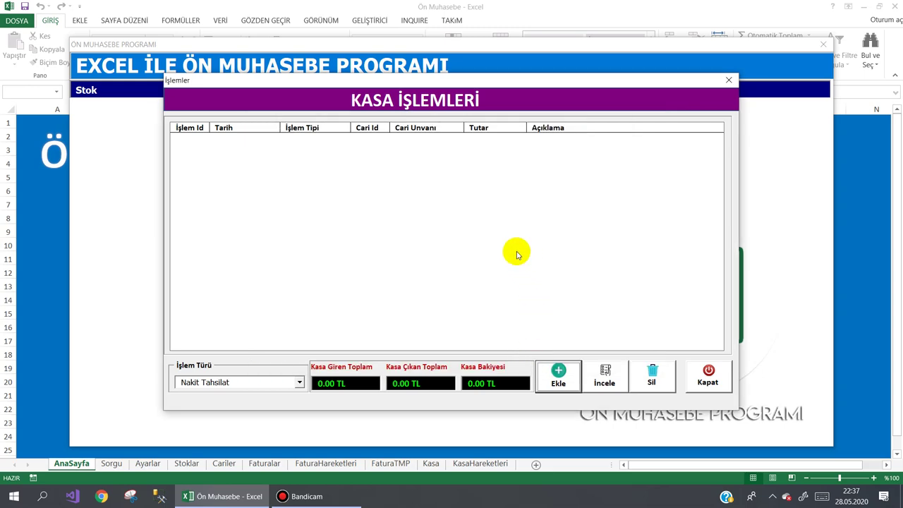
Step: Try another collection of 50 for that customer, cancel it, and close Kasa İşlemleri
click(557, 374)
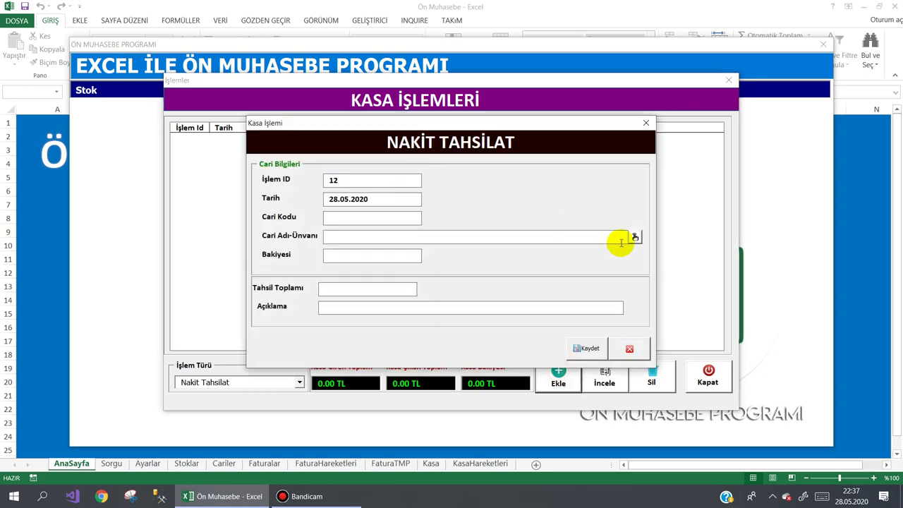
click(634, 237)
double_click(568, 123)
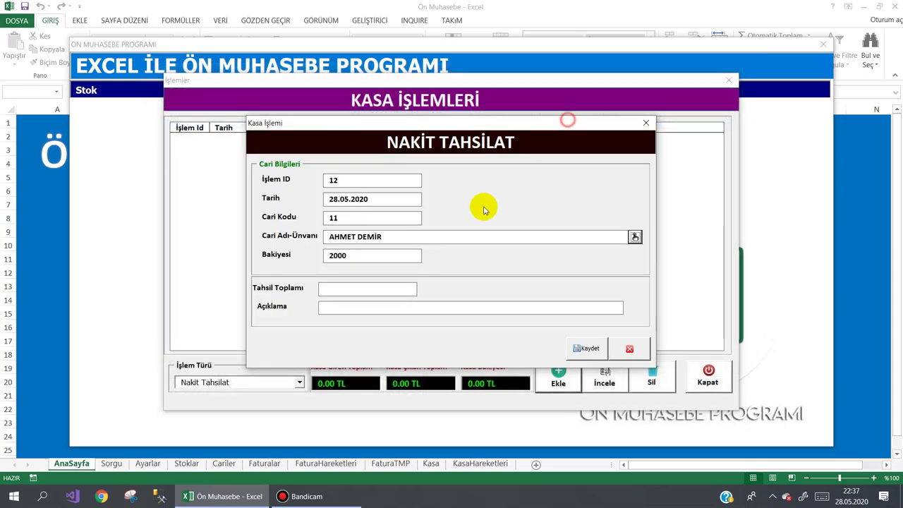
text(500)
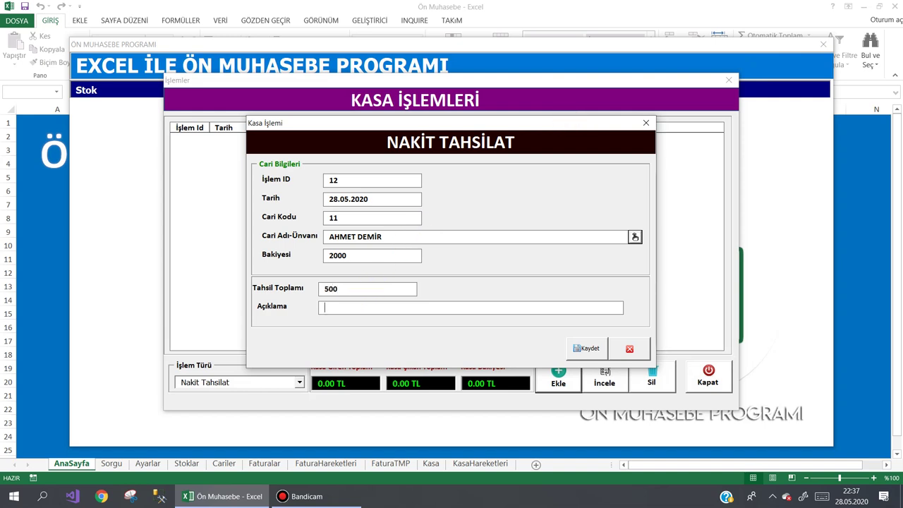
click(629, 348)
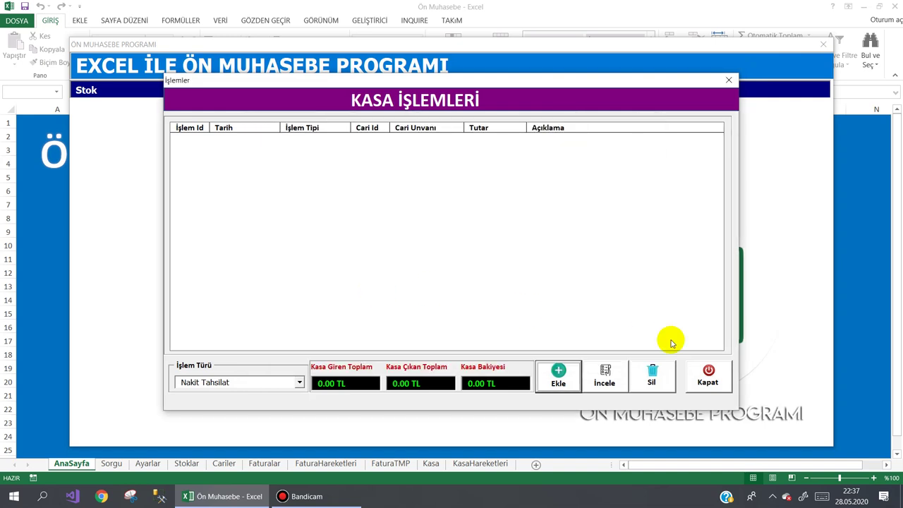
click(707, 374)
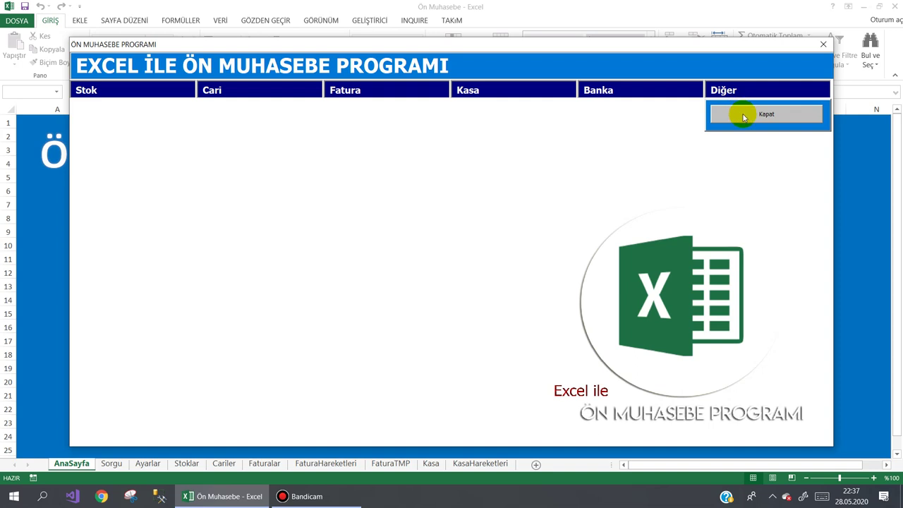
Step: Check the transaction type choices in Kasa İşlemleri, then close the program and show the GELİŞTİRİCİ tab
mouse_move(513, 90)
click(474, 116)
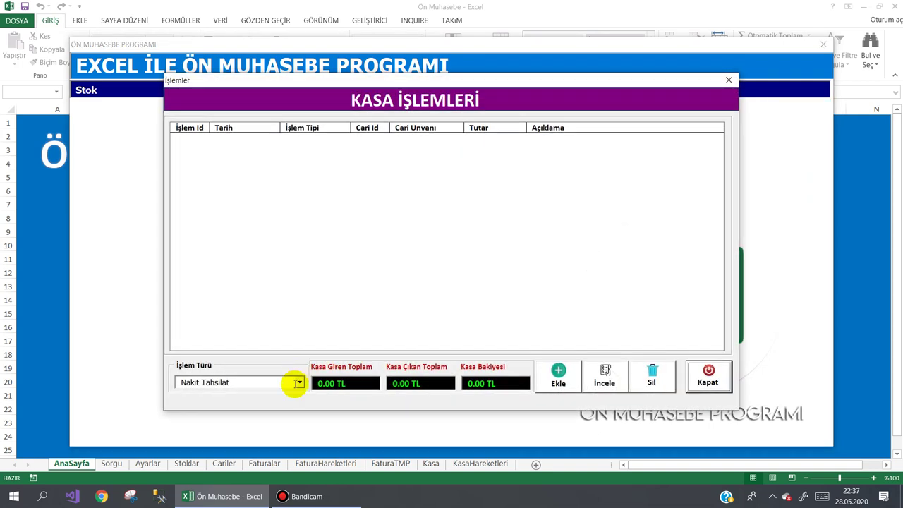
click(299, 381)
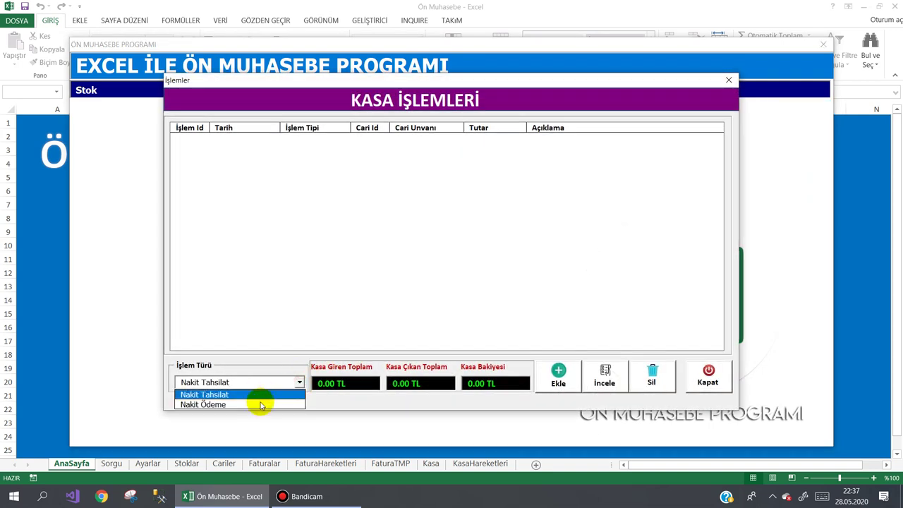
click(708, 375)
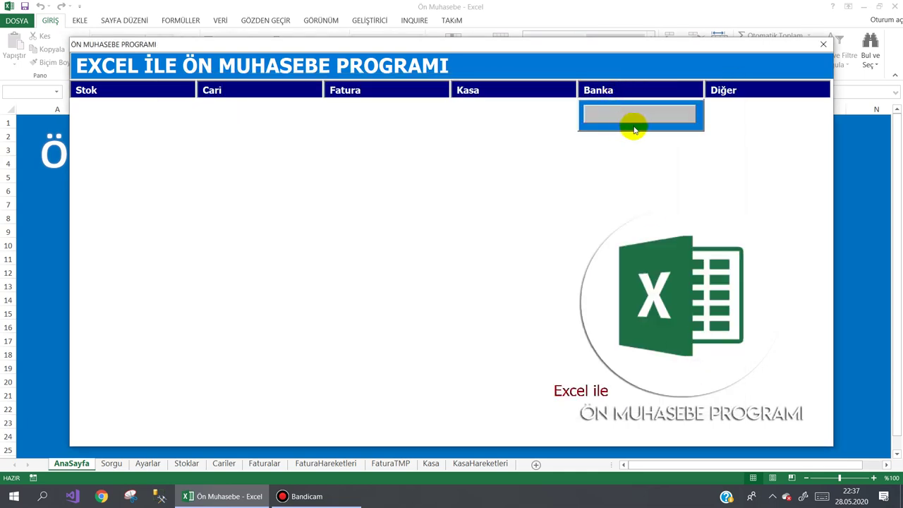
mouse_move(766, 89)
click(732, 114)
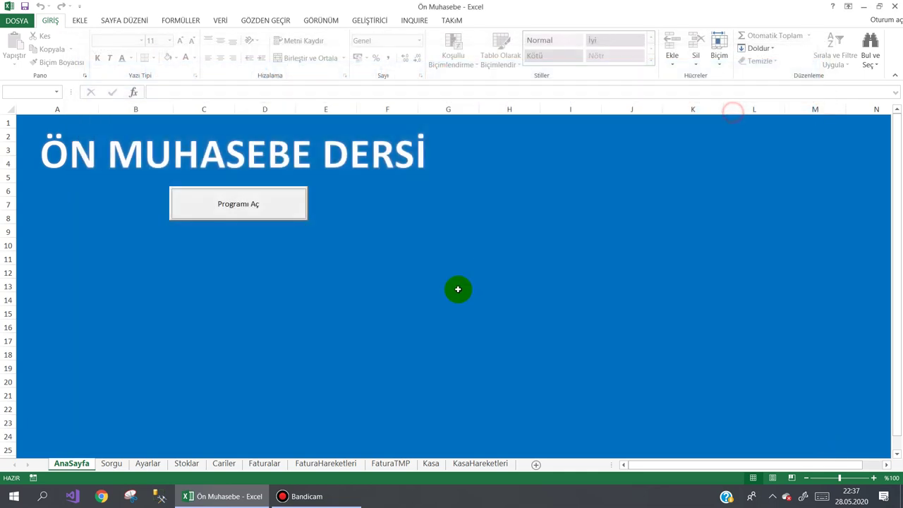
click(368, 19)
Step: Open the Visual Basic editor and load FrmKasaTO in the form designer
click(14, 55)
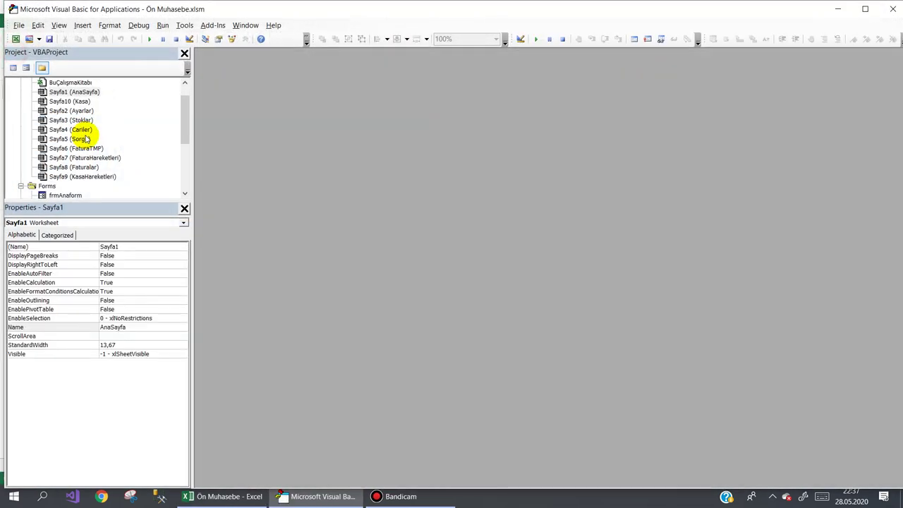
drag(181, 125, 185, 169)
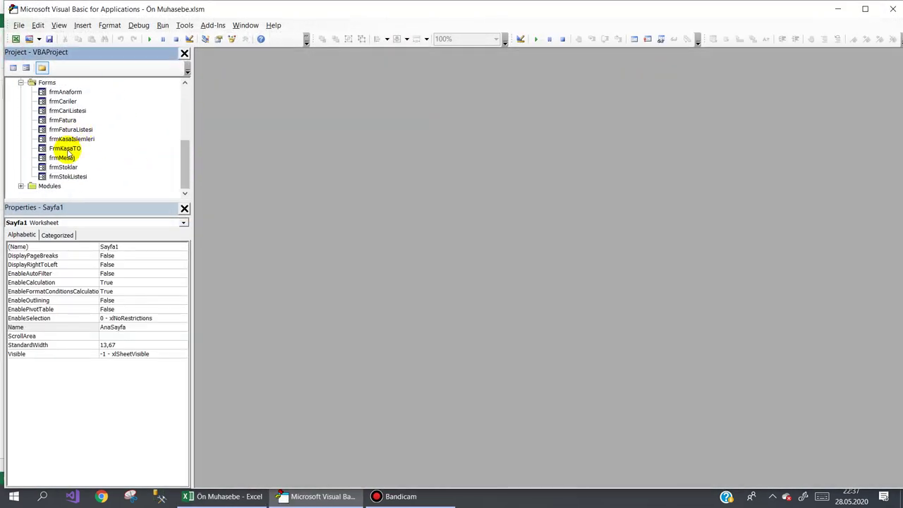
double_click(62, 148)
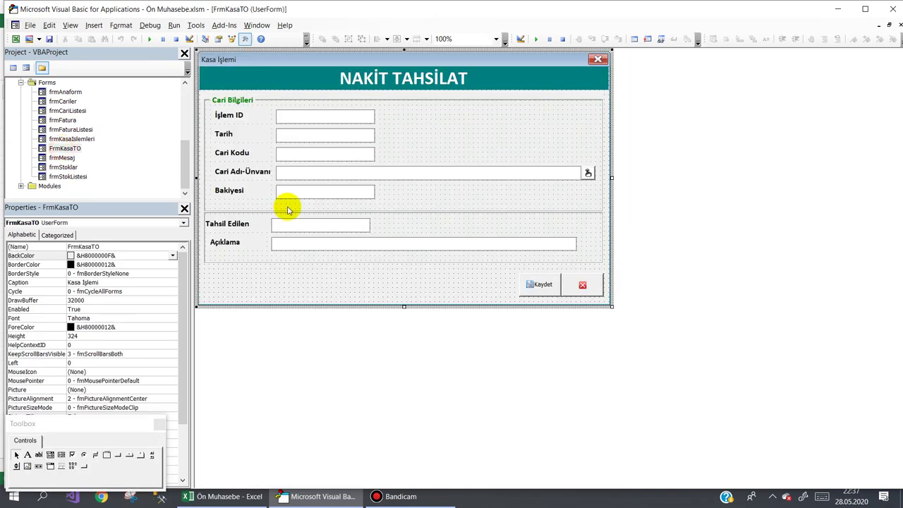
click(323, 224)
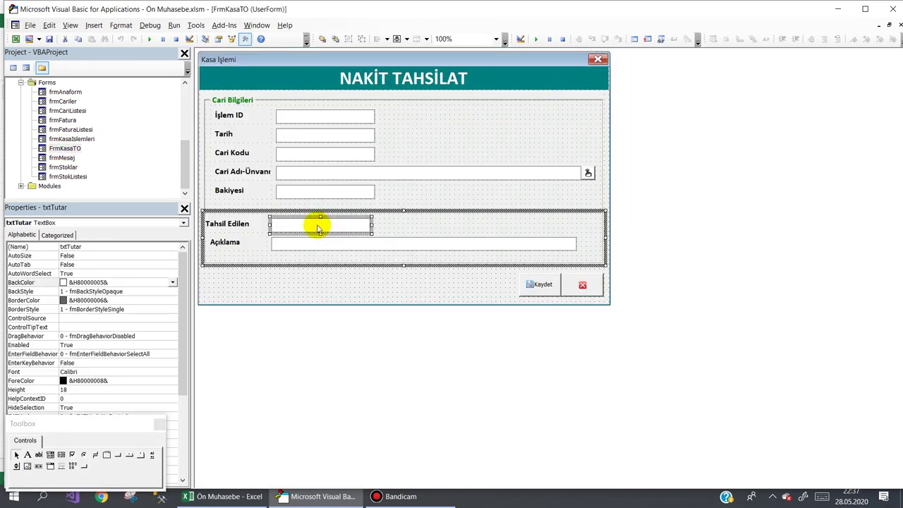
Step: Set btnKaydet's TabIndex to 0 and btnIptal's TabIndex to 1, then go back to Excel
click(540, 284)
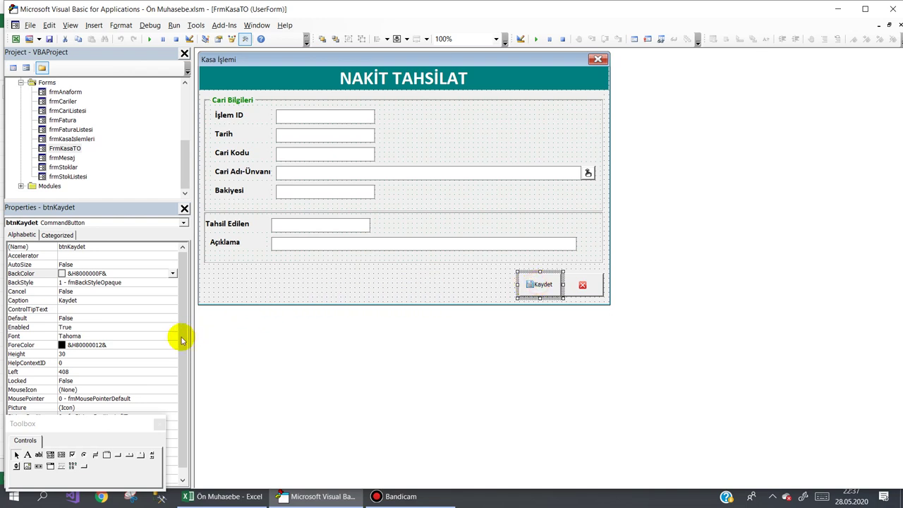
drag(101, 425, 420, 354)
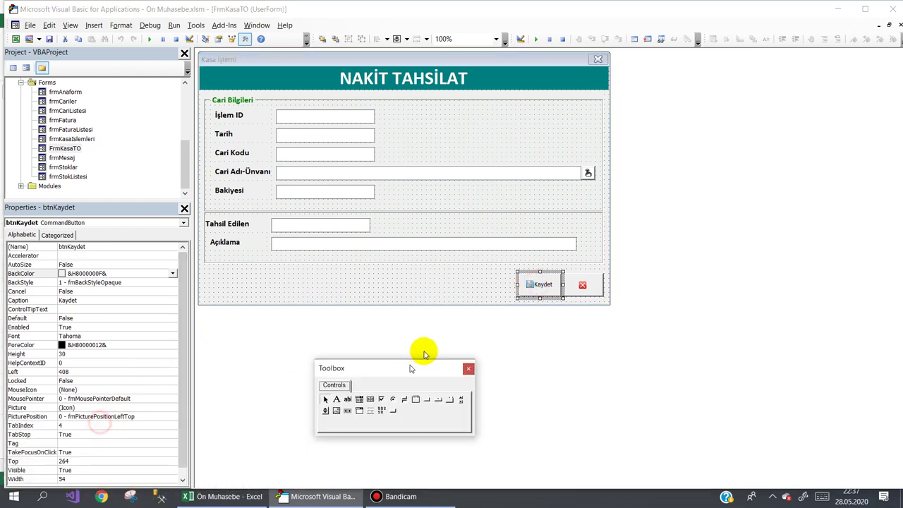
click(22, 425)
text(0)
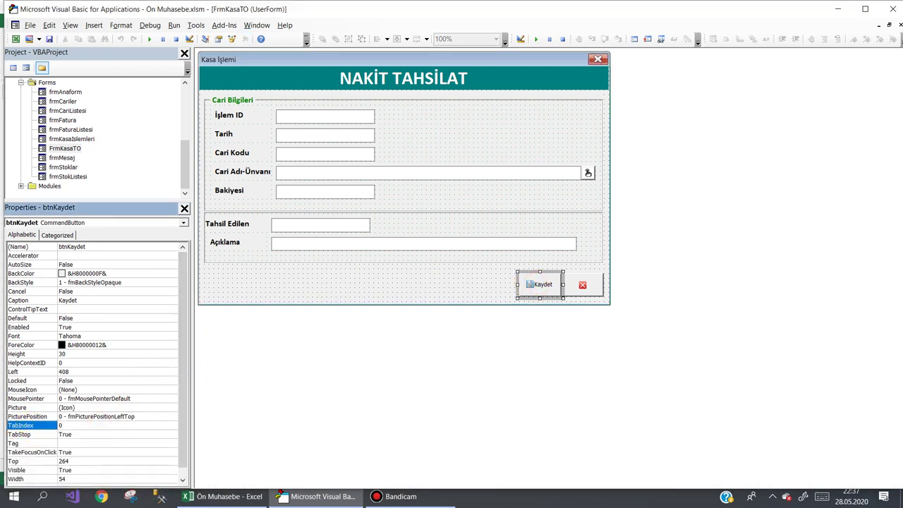
click(582, 284)
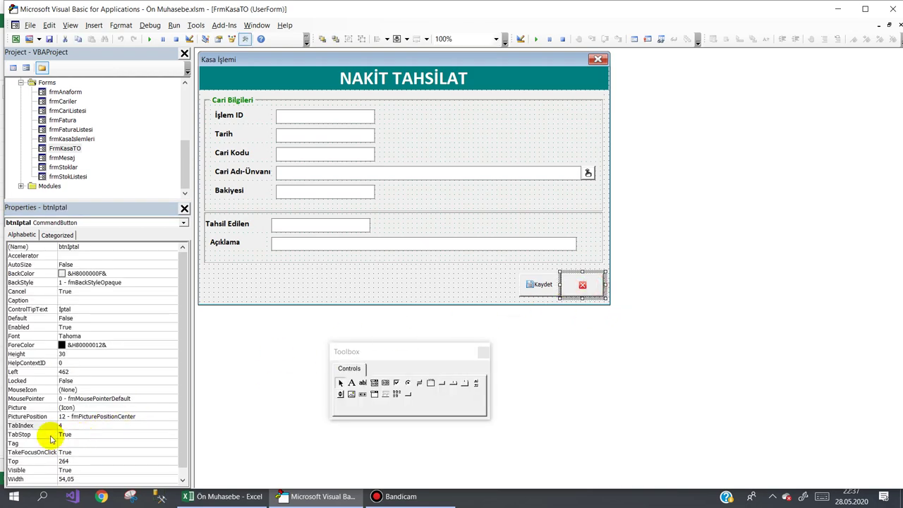
click(46, 425)
text(1)
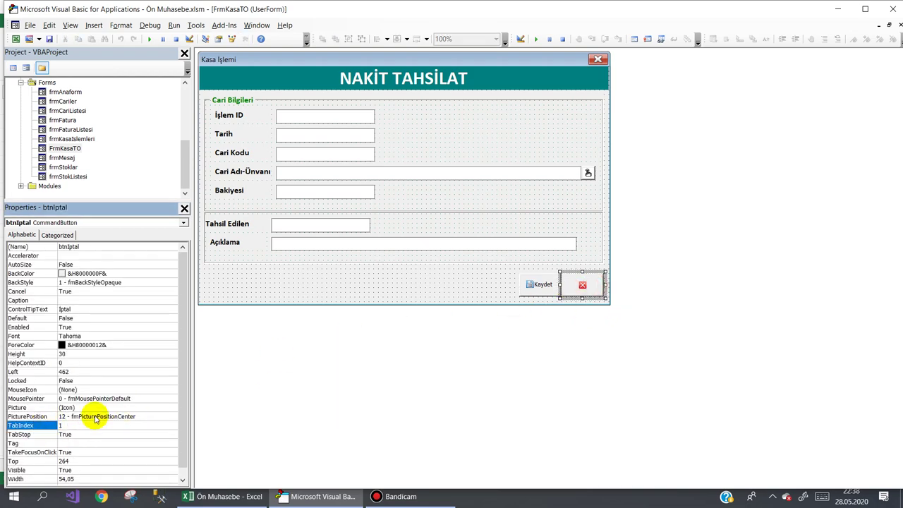
click(362, 282)
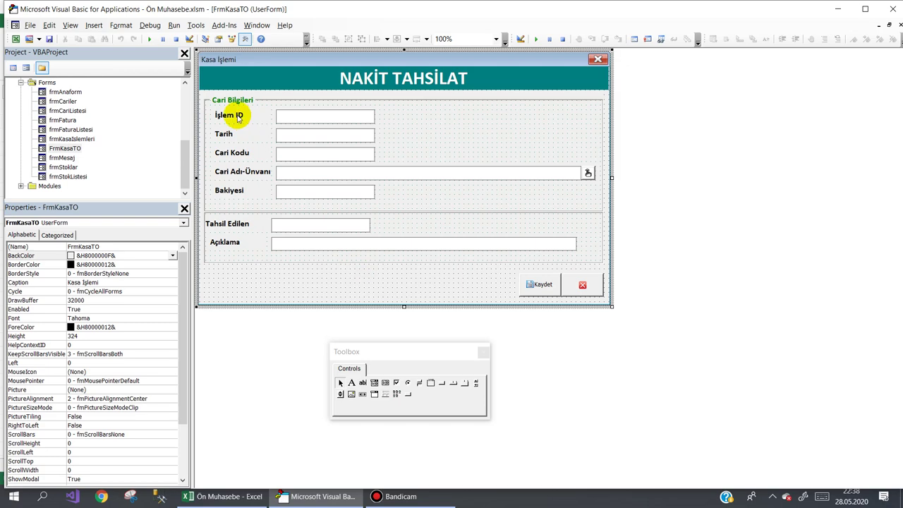
click(226, 496)
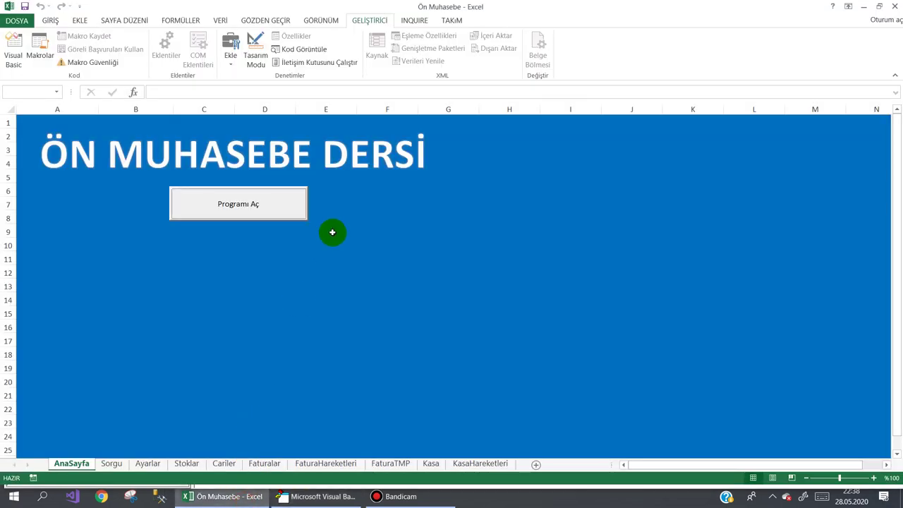
Step: Insert a blank worksheet and rename the Sayfa3 tab to Bankalar
click(536, 458)
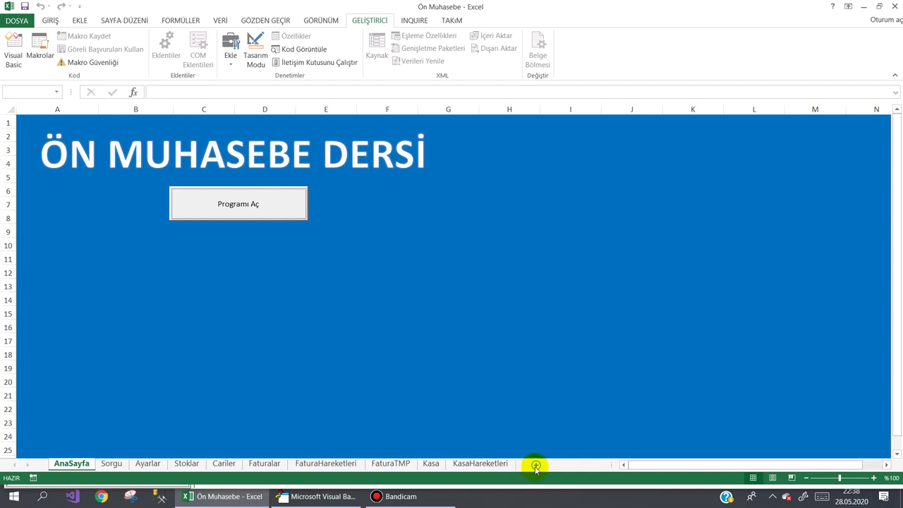
click(536, 465)
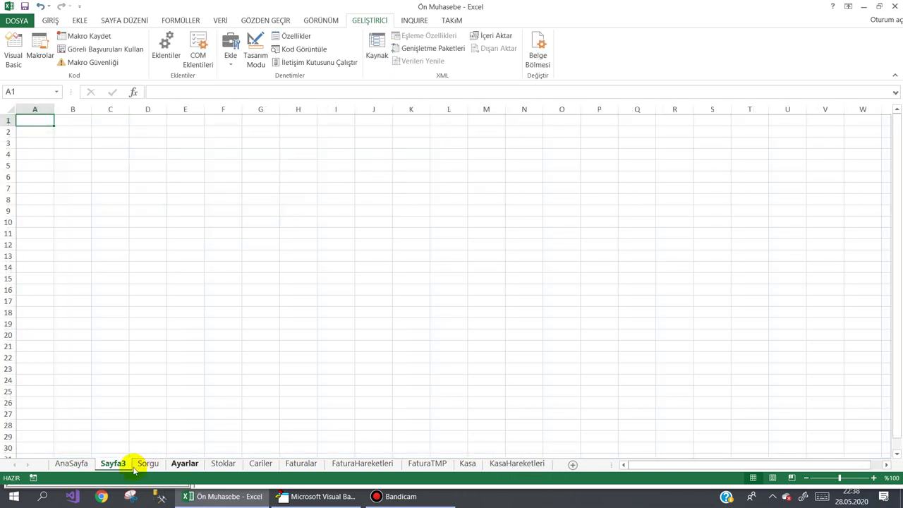
double_click(111, 463)
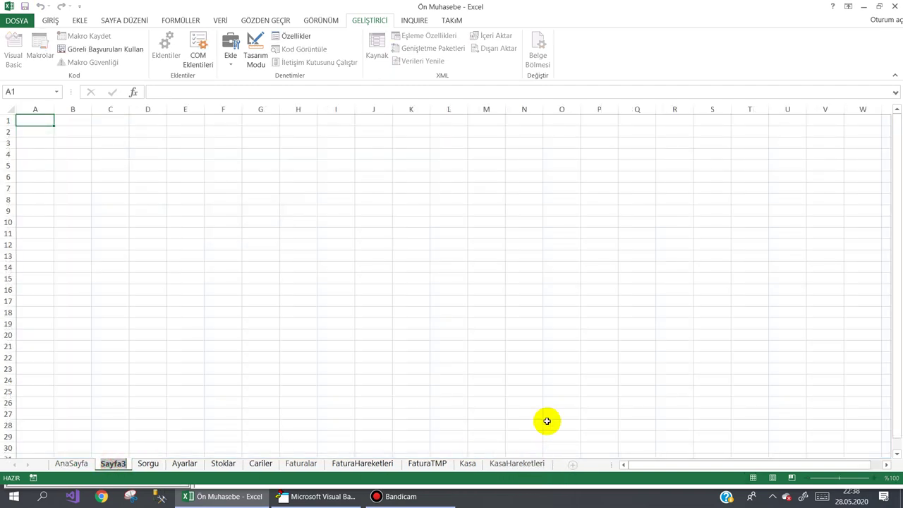
text(Basn)
key(BackSpace)
key(BackSpace)
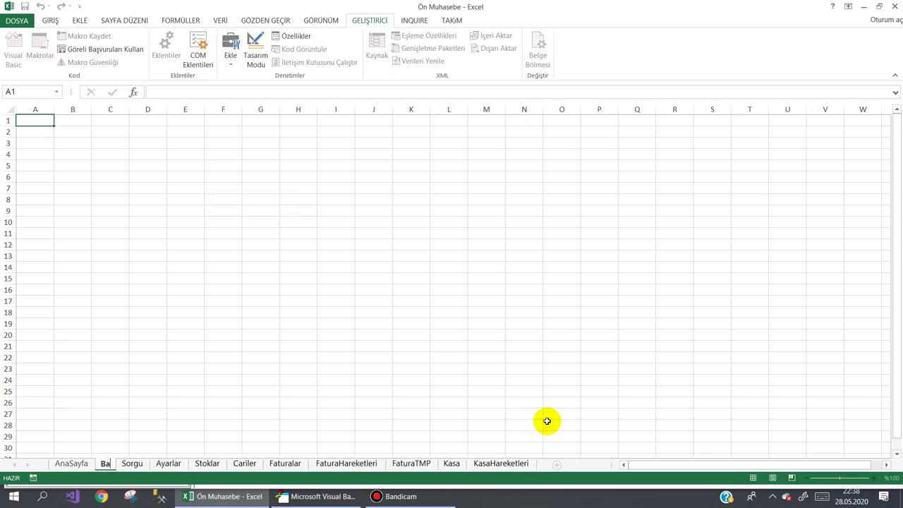
text(nkalar)
key(Return)
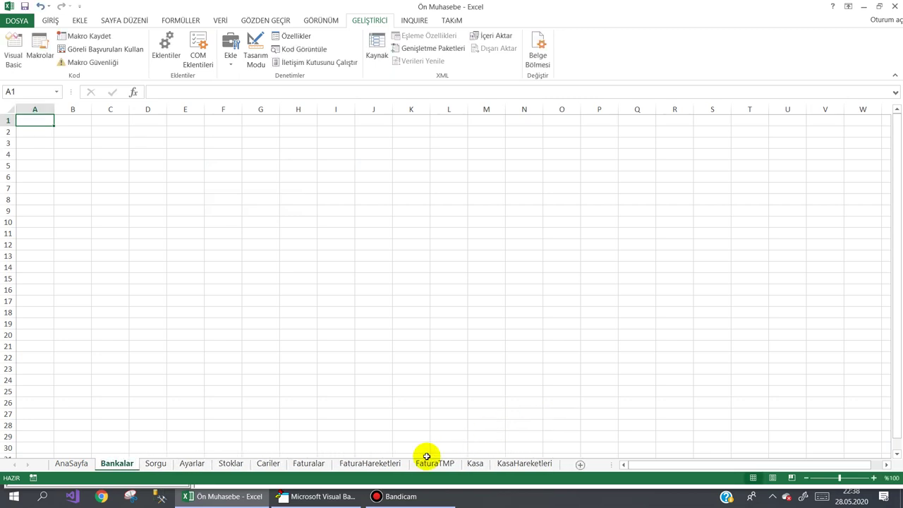
Step: Add another sheet named BankaHareketleri after Bankalar, then return to Bankalar
click(579, 467)
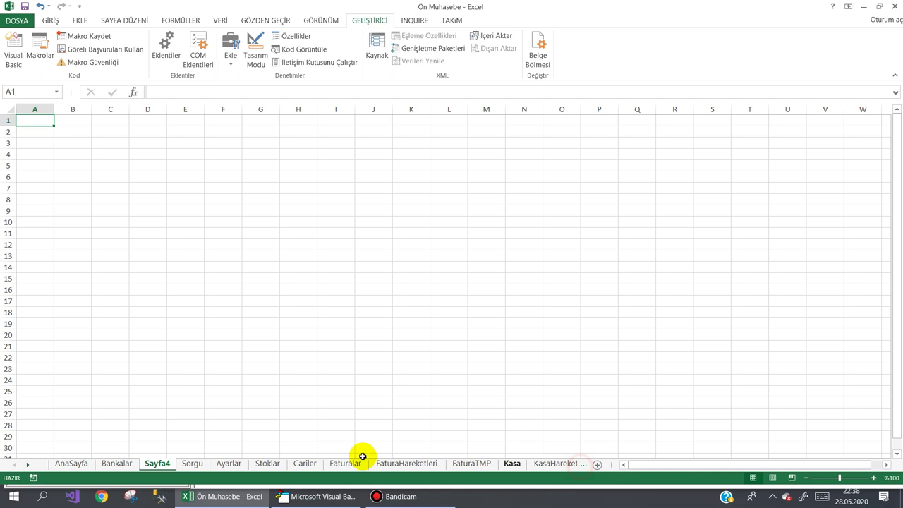
double_click(163, 462)
text(B)
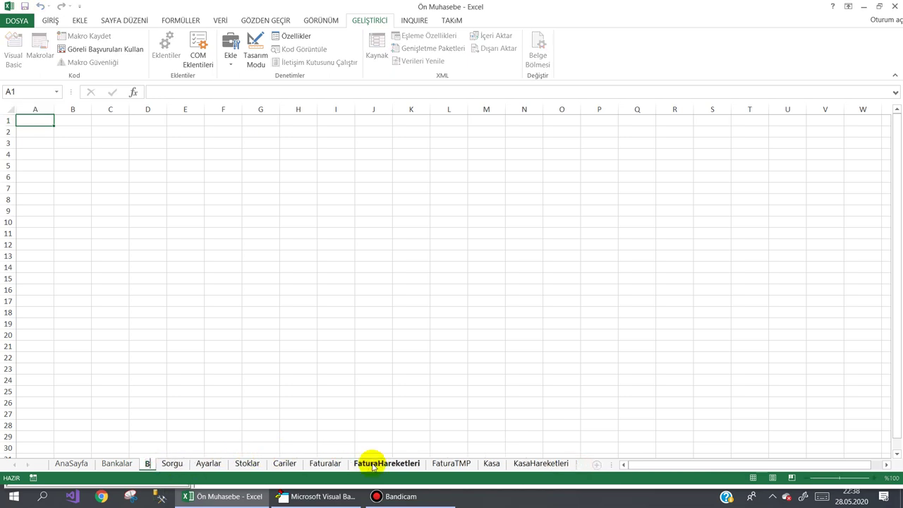
text(ankaHare)
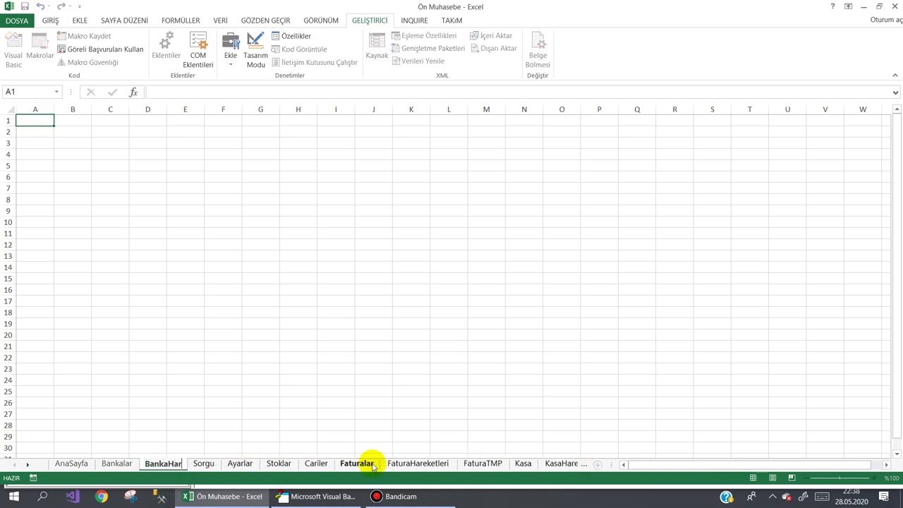
text(ketleri)
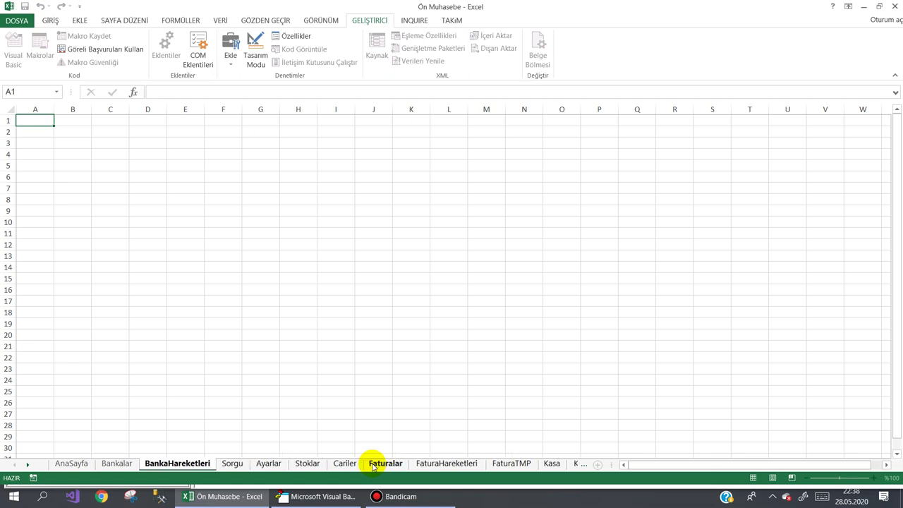
key(Return)
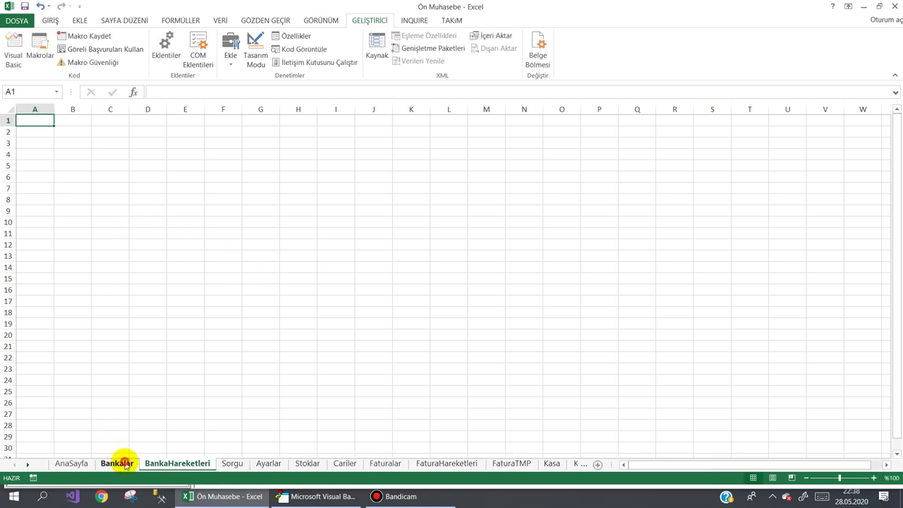
click(117, 463)
click(10, 110)
Step: Widen all columns and enter Banka ID, Banka Adı, Hesap Adı, Hesap No, Bakiyesi in A1:E1
drag(54, 109, 86, 109)
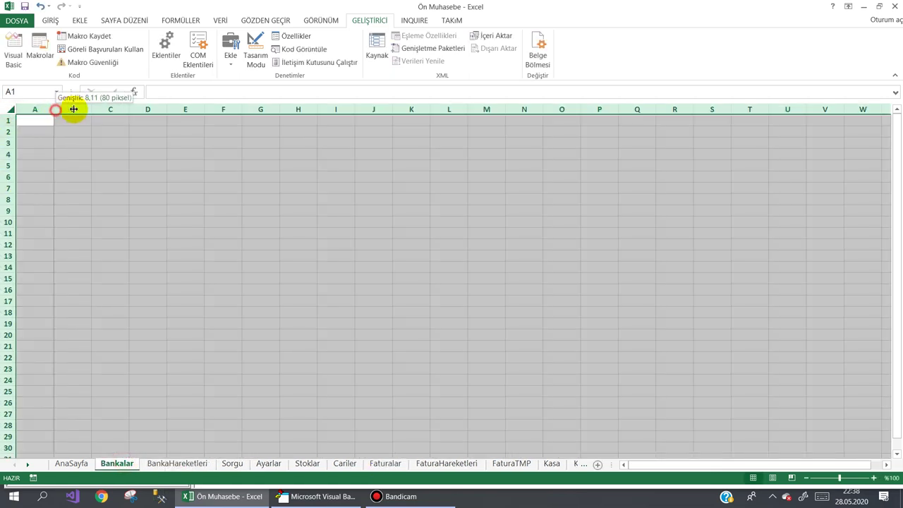
click(73, 121)
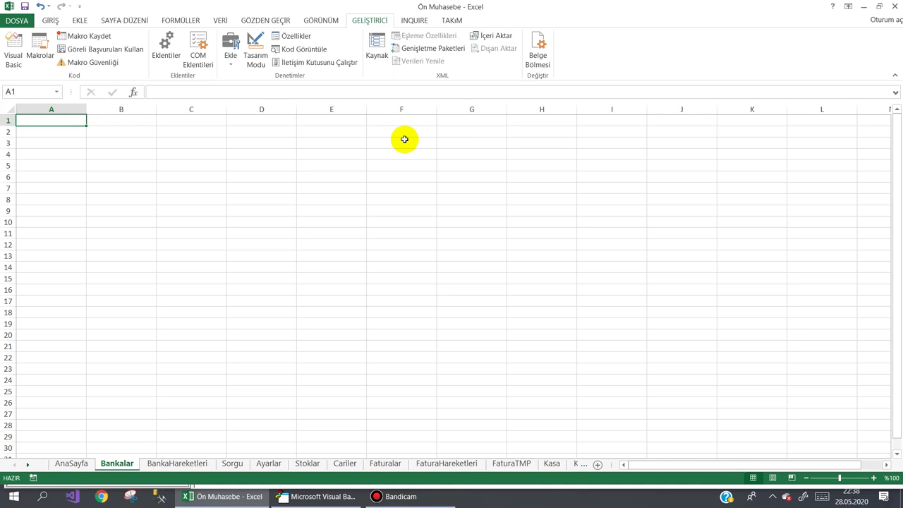
text(Ban)
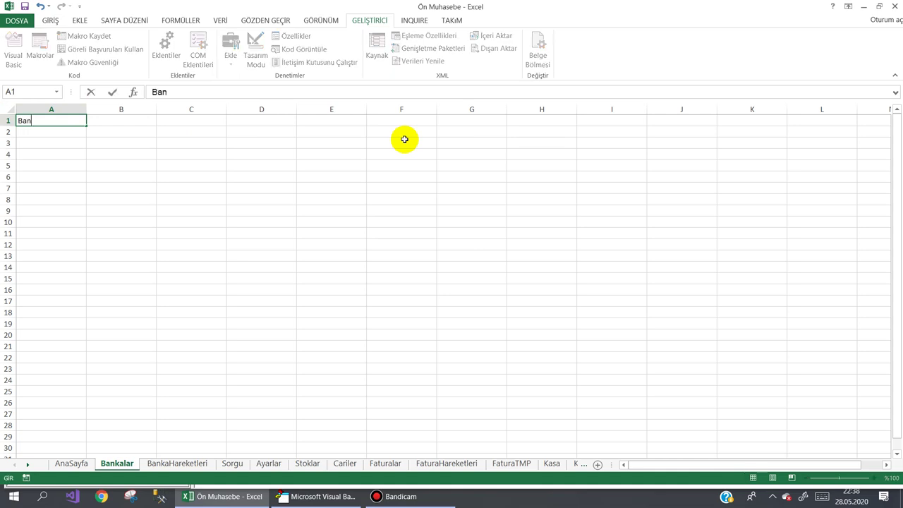
text(ka ID)
key(Tab)
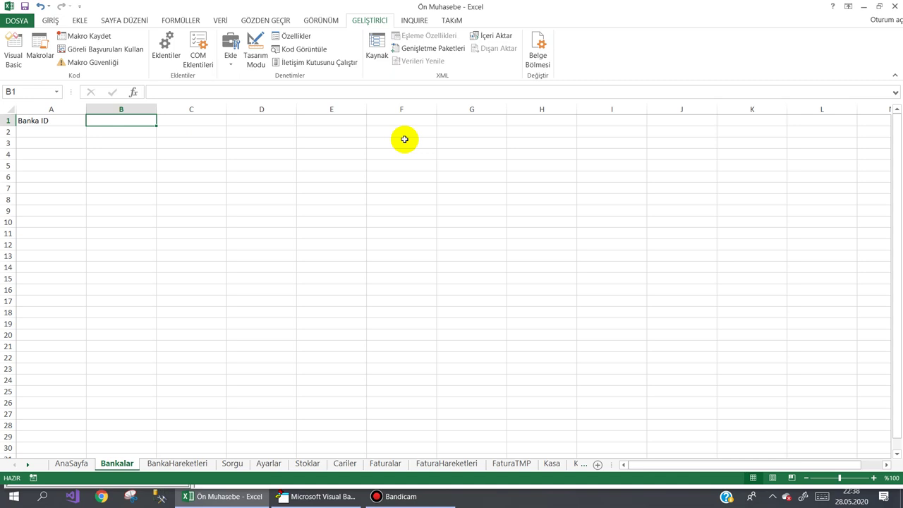
text(Hes)
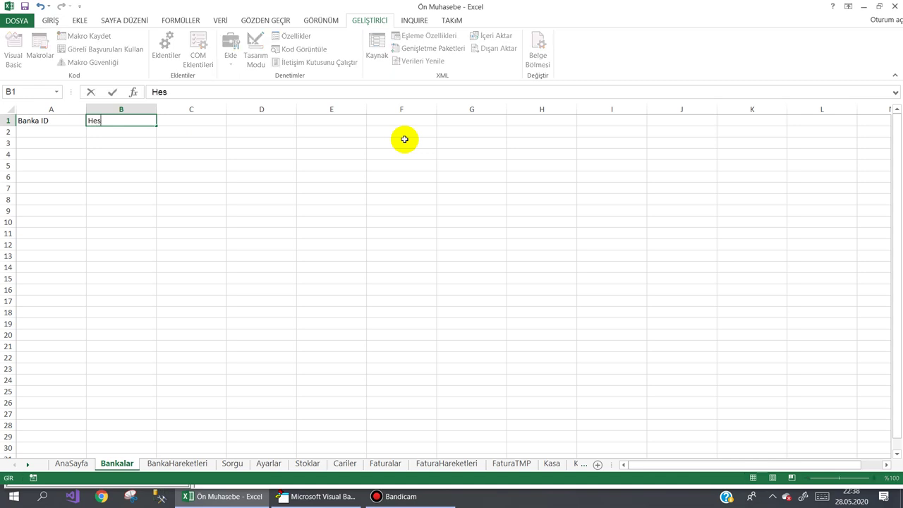
key(BackSpace)
key(BackSpace)
key(BackSpace)
text(Ad)
text(ı)
key(Tab)
text(H)
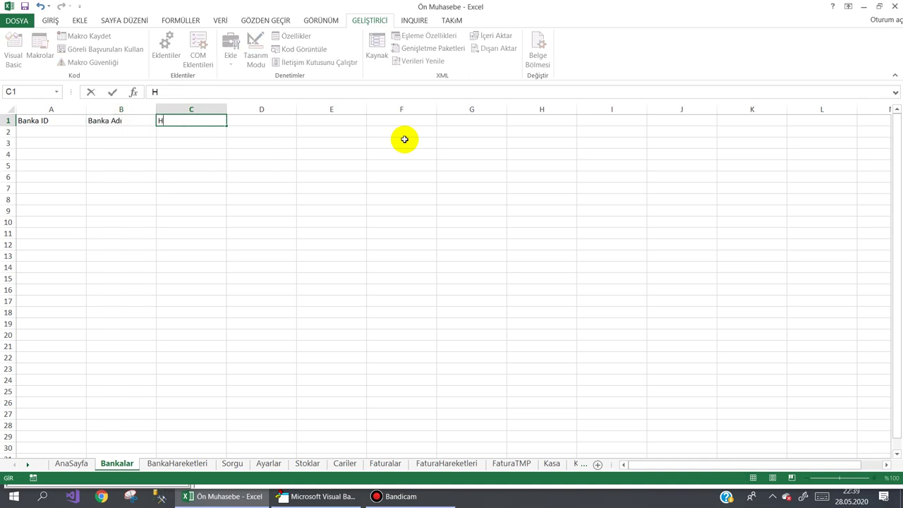
text(esap Adı)
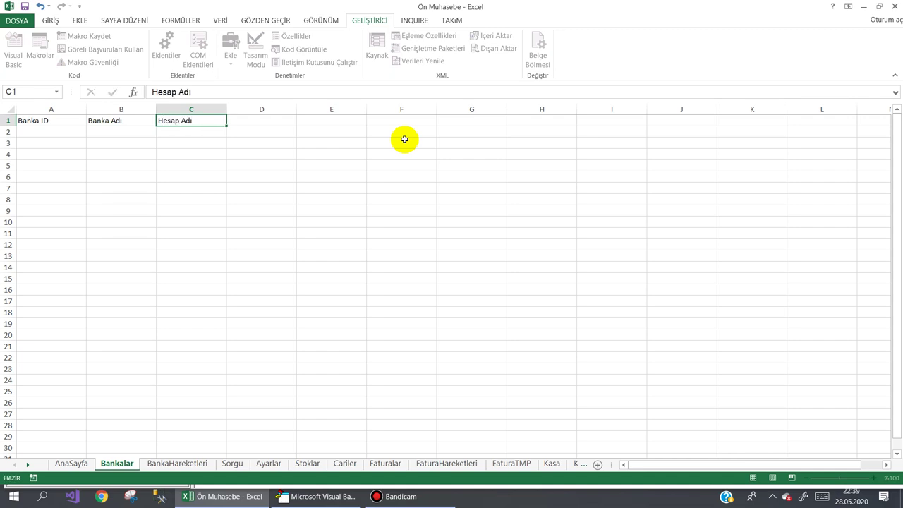
key(Tab)
text(He)
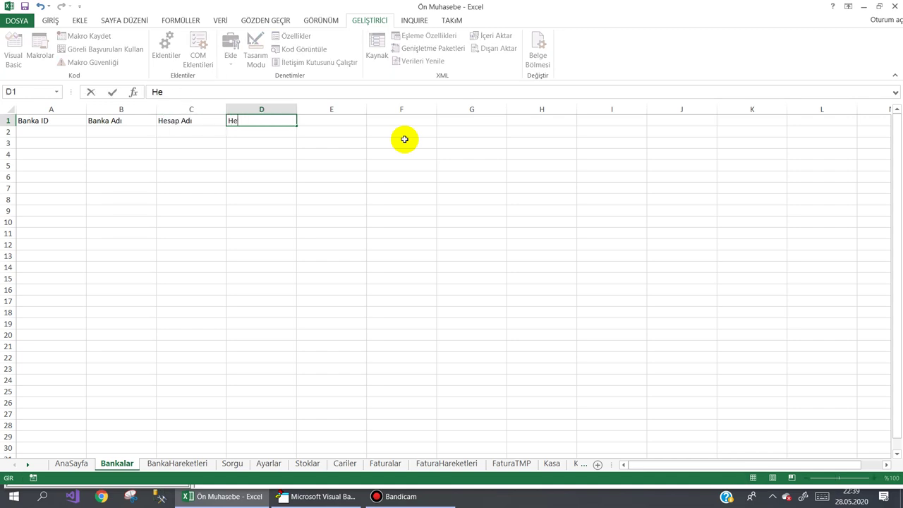
text(sap No)
key(Tab)
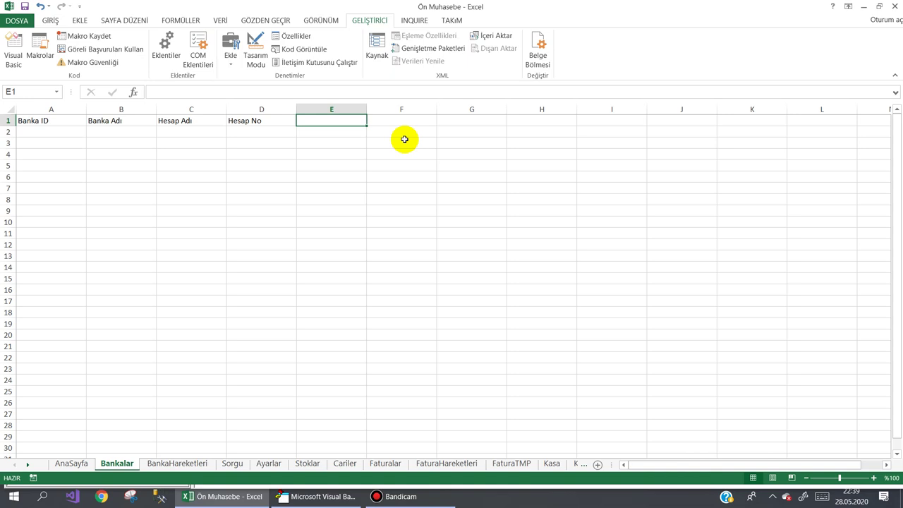
text(Bakiyes)
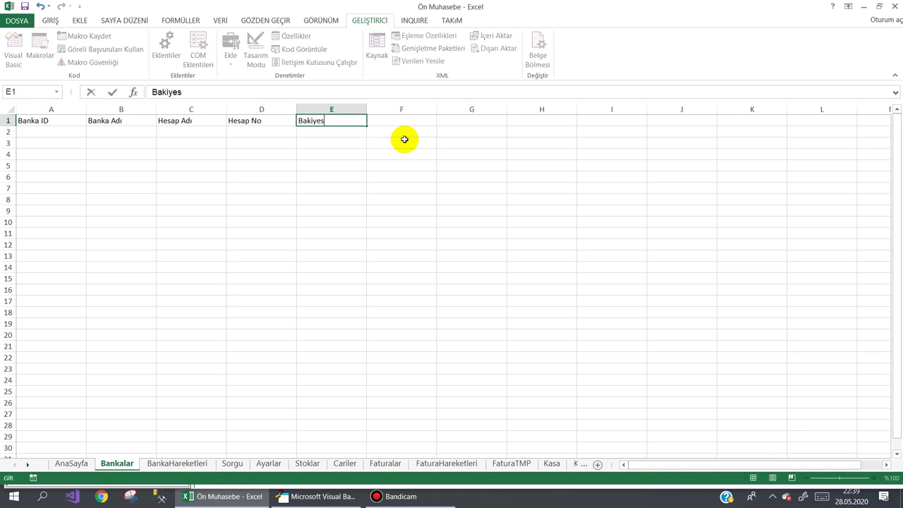
text(i)
key(Return)
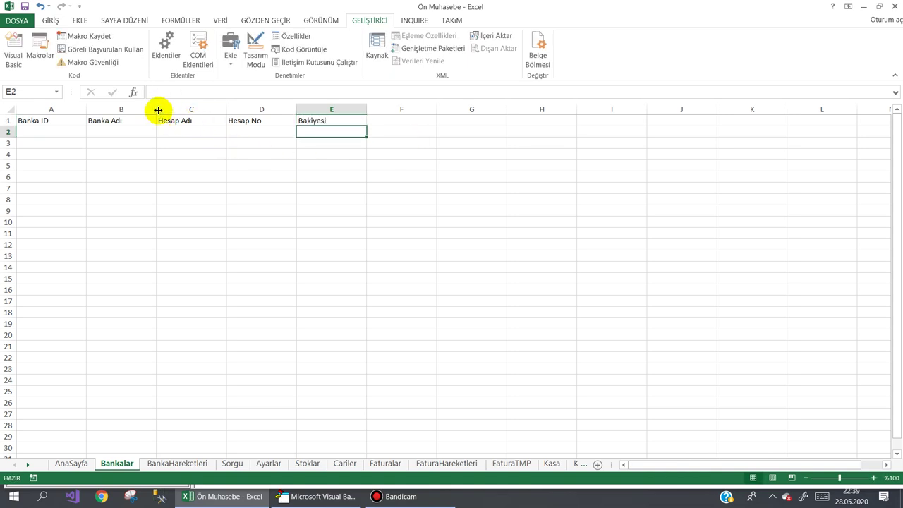
Step: Widen columns B and C for the bank and account names
drag(158, 110, 219, 110)
click(197, 163)
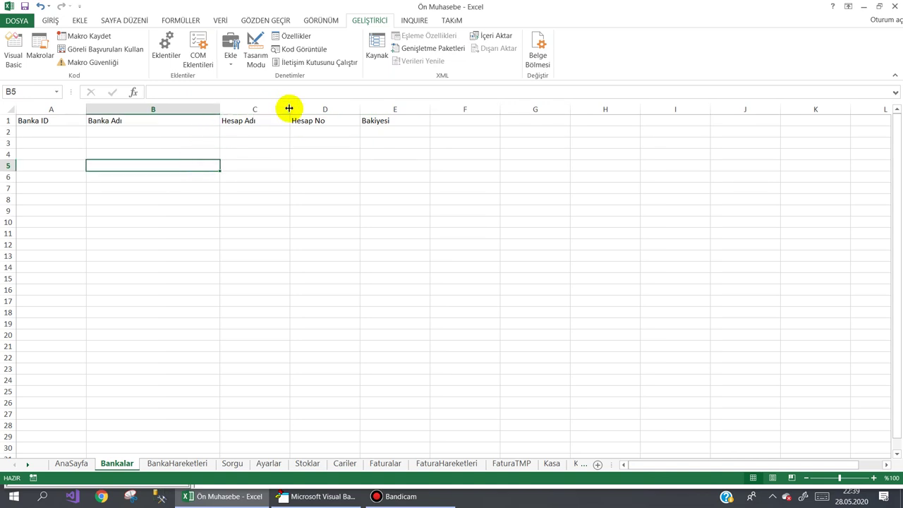
drag(288, 109, 324, 110)
click(270, 138)
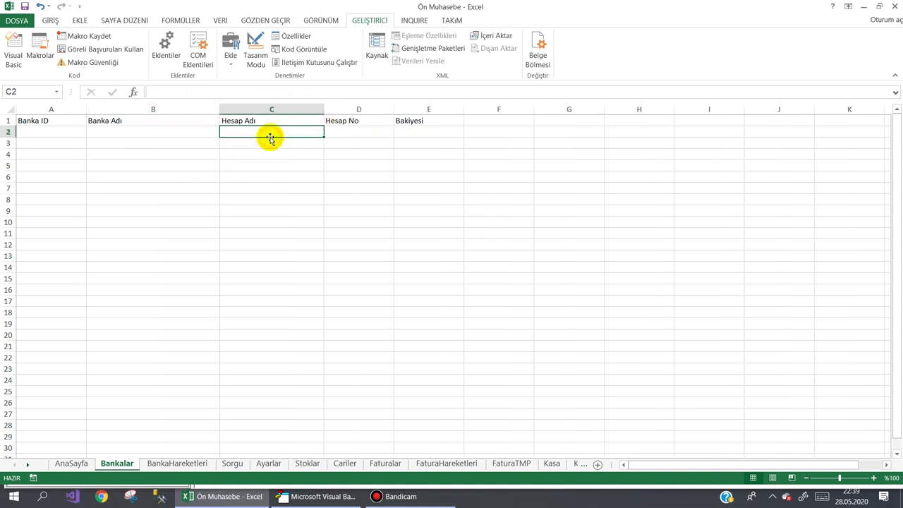
click(177, 463)
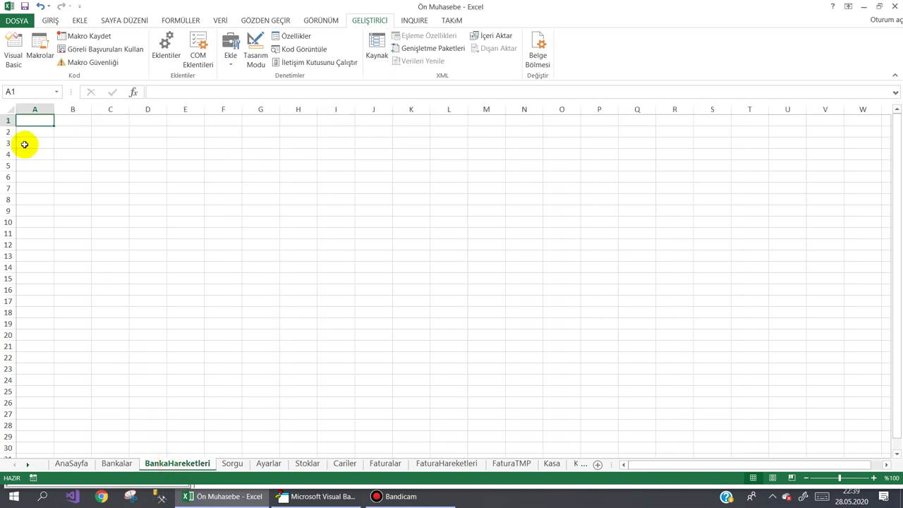
Step: Resize the columns, type the first headers, and move Banka Id into B1
click(8, 111)
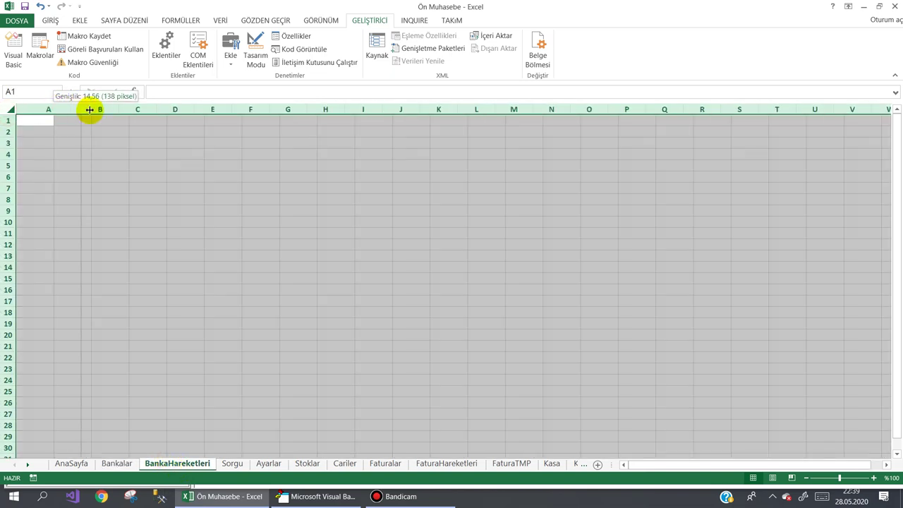
mouse_move(71, 108)
mouse_down()
mouse_move(90, 109)
mouse_move(72, 110)
mouse_up()
click(42, 124)
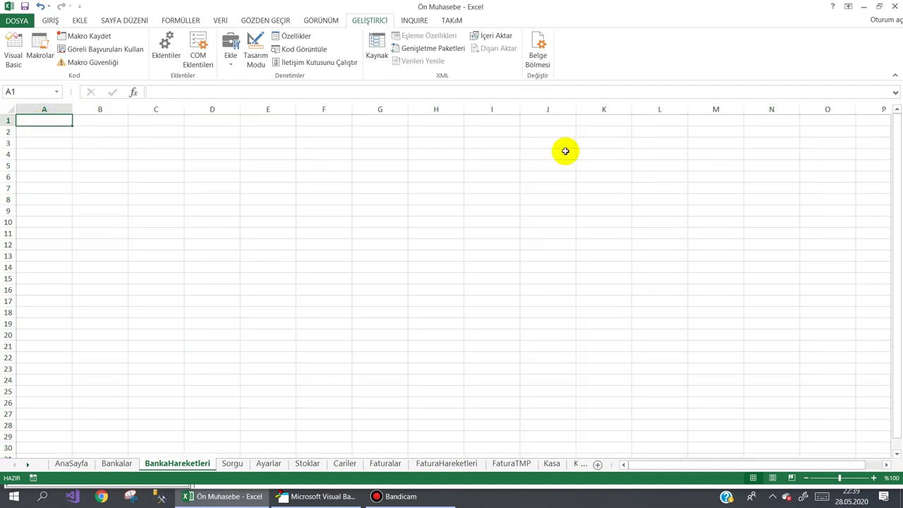
text(Banka Id)
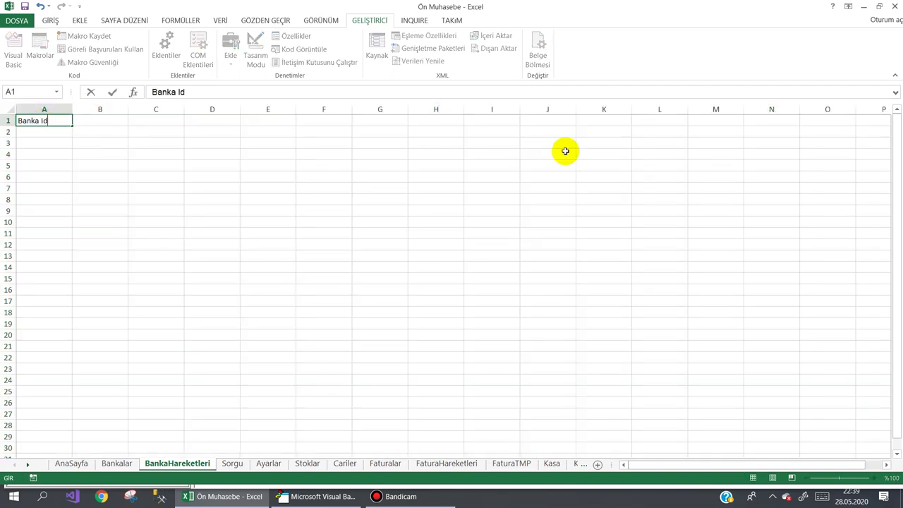
key(Tab)
text(İ)
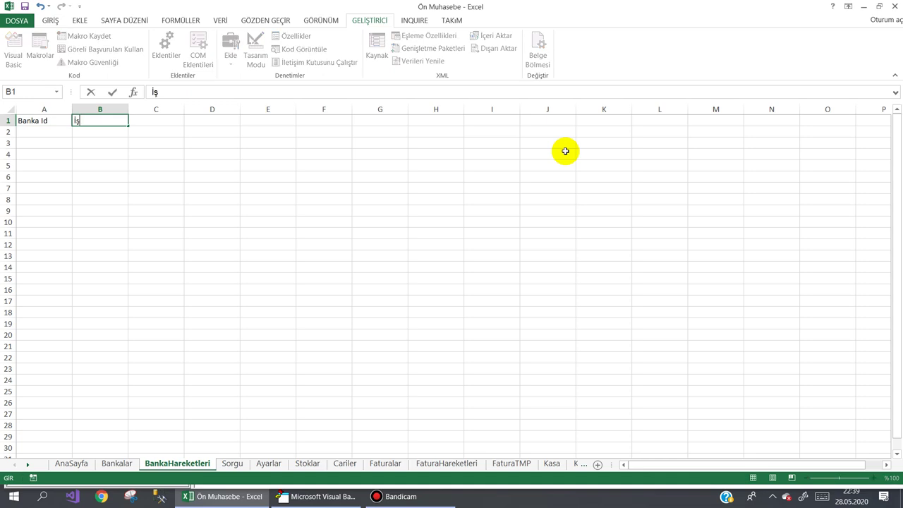
text(şlem ID)
key(Tab)
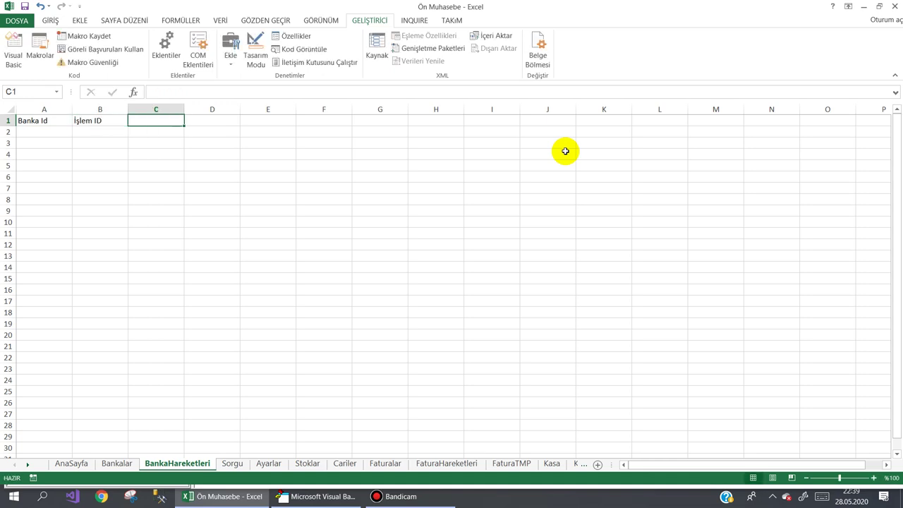
text(Banka)
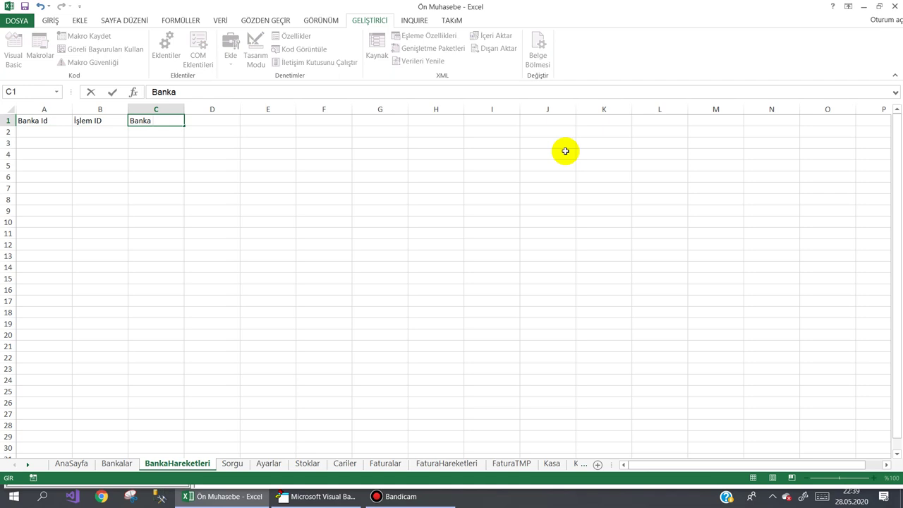
click(35, 121)
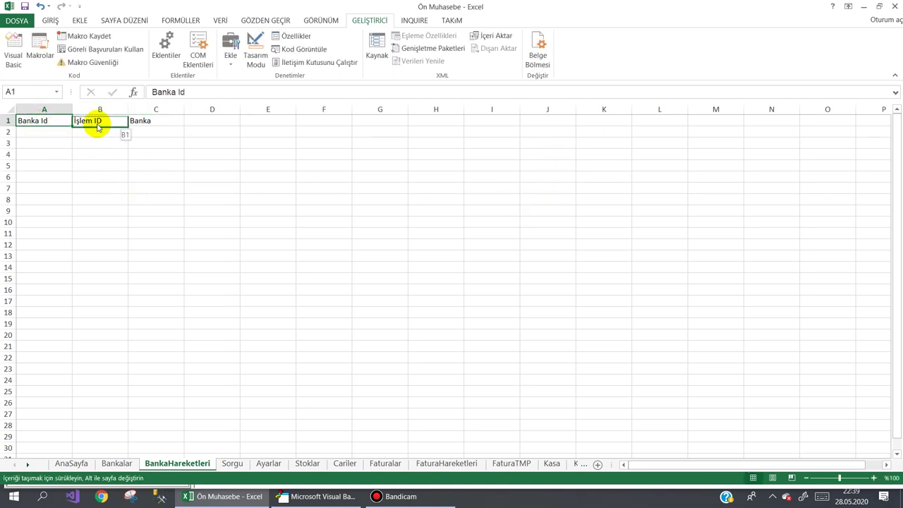
drag(59, 126, 99, 125)
click(420, 278)
Step: Put İşlem ID in A1, leave Banka Adı in C1, and add Hesap Adı in D1
click(38, 119)
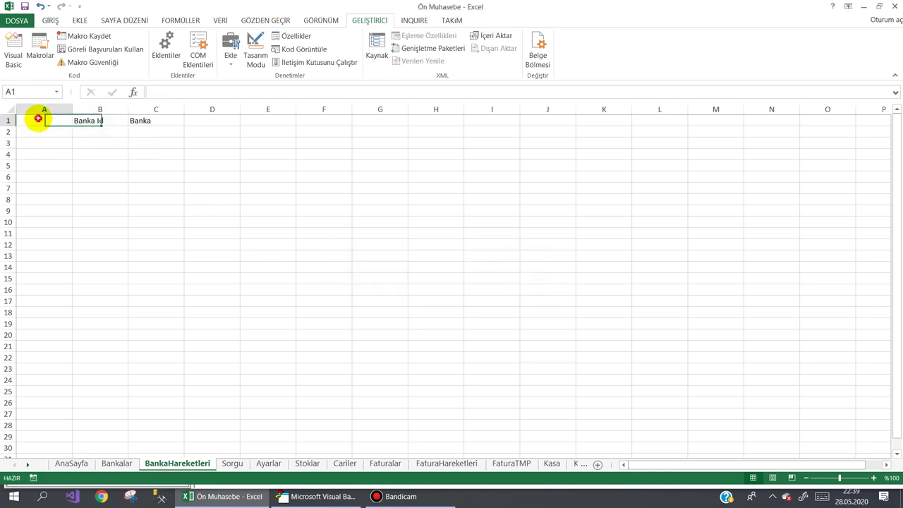
text(İşlem)
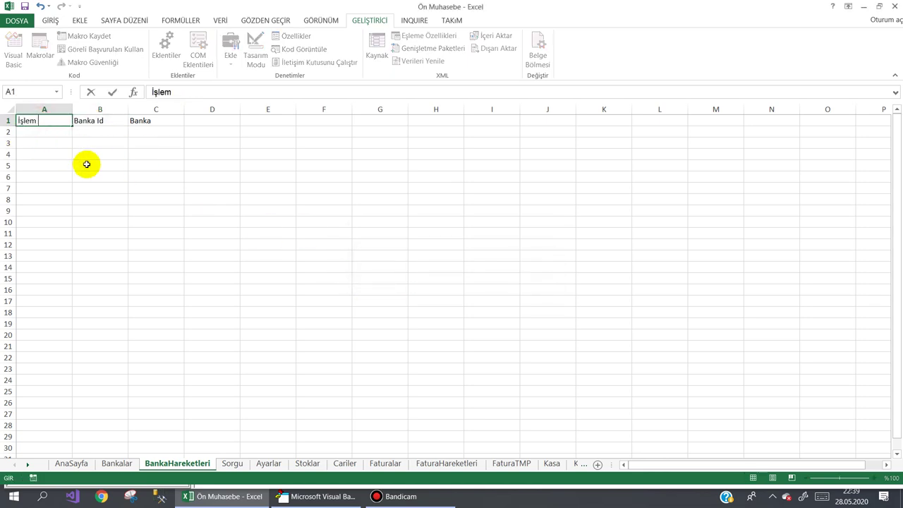
text( ID)
key(Tab)
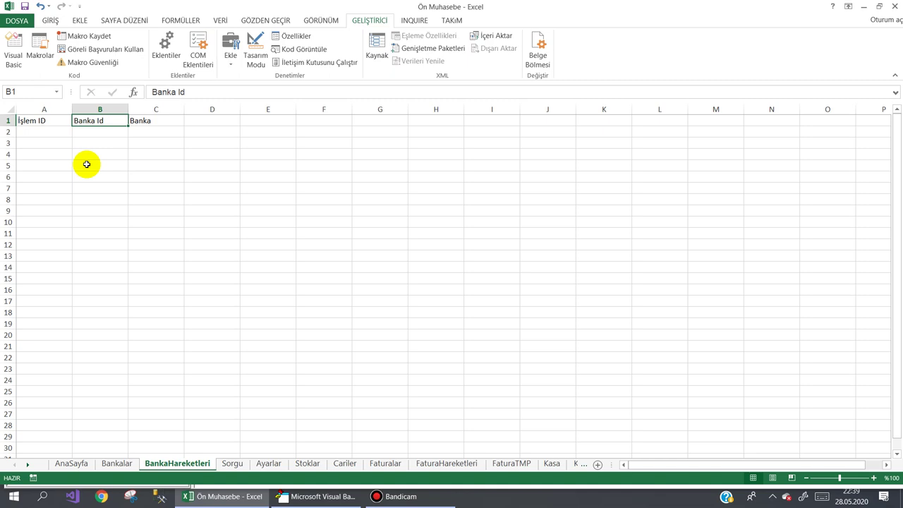
key(Tab)
key(F2)
text(Adı)
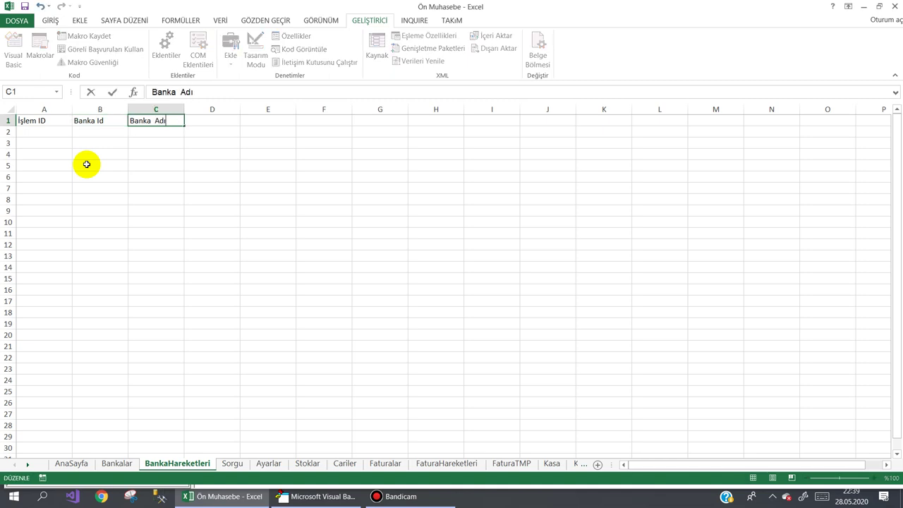
key(Escape)
text(0)
key(Escape)
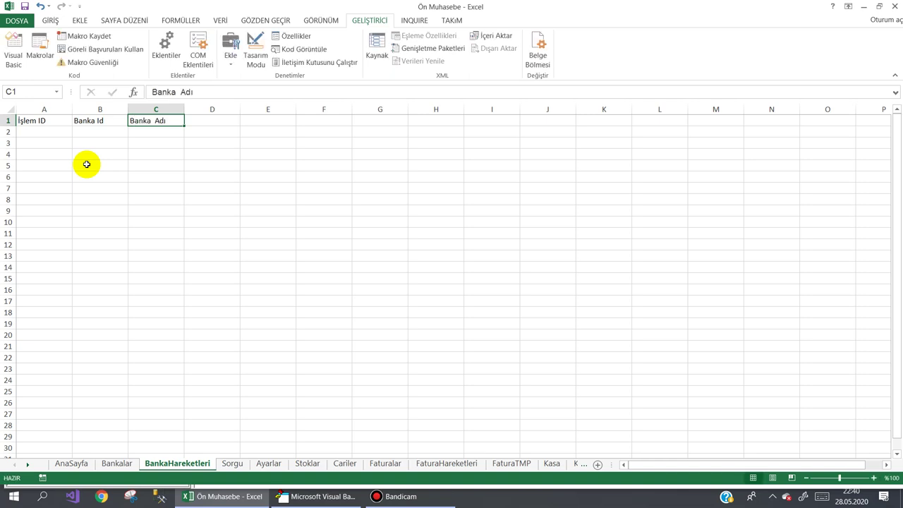
key(Right)
text(H)
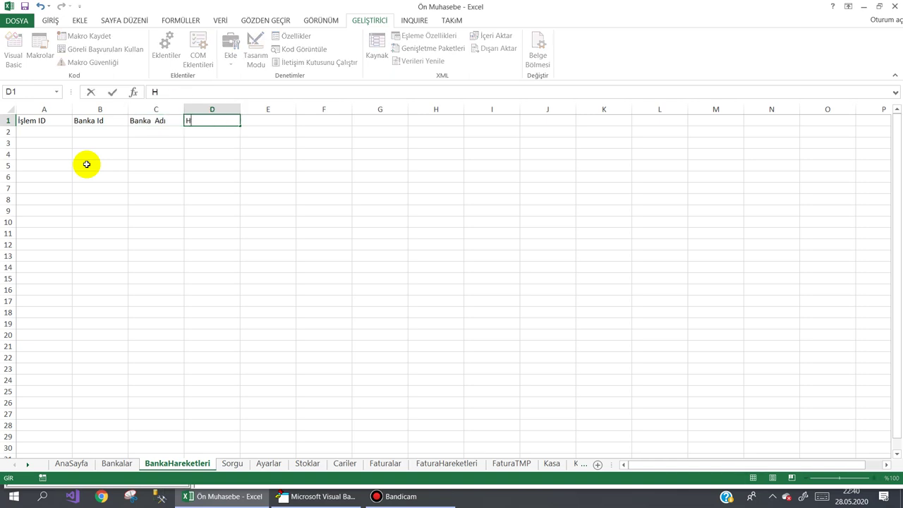
text(esap Adı)
key(Right)
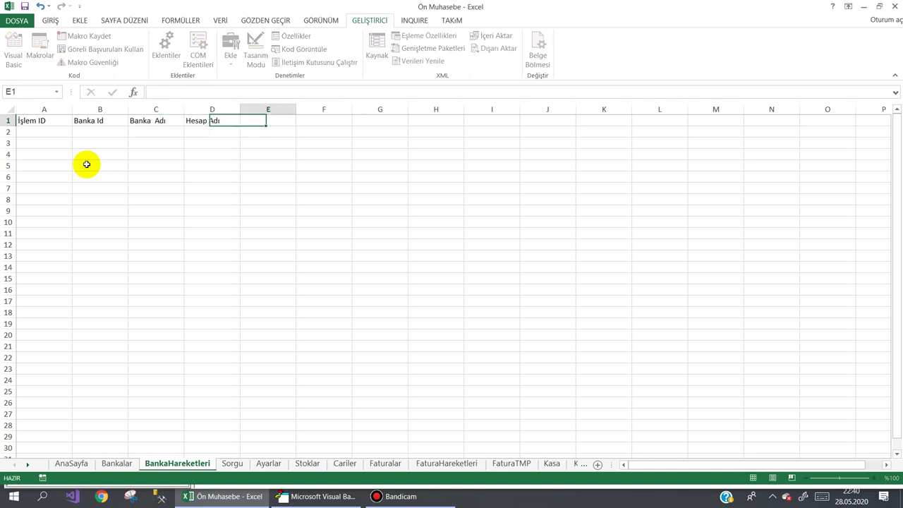
Step: Insert a column before Banka Id and give it the header Tarih in B1
right_click(96, 110)
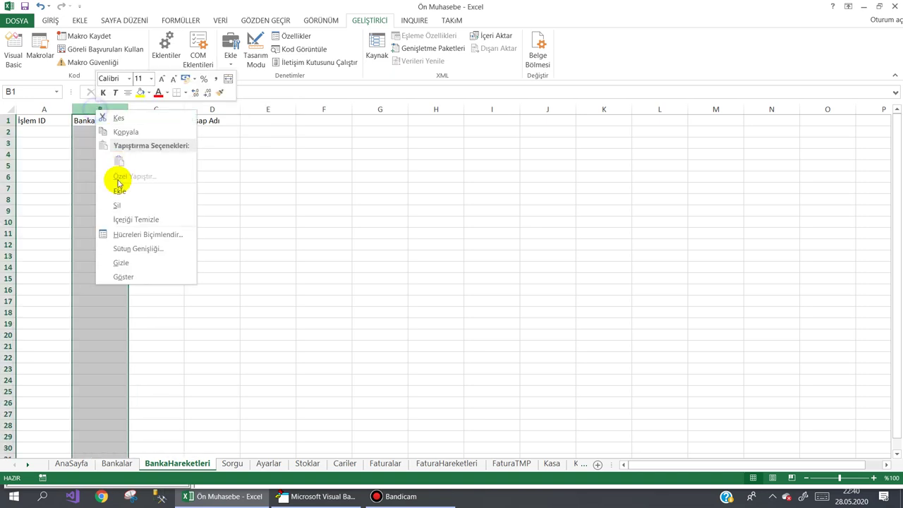
click(121, 192)
click(98, 122)
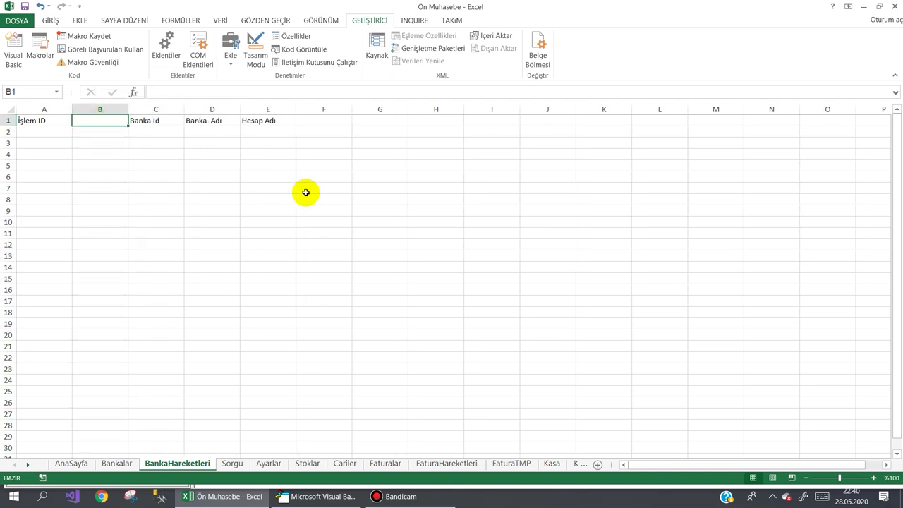
text(Tarih)
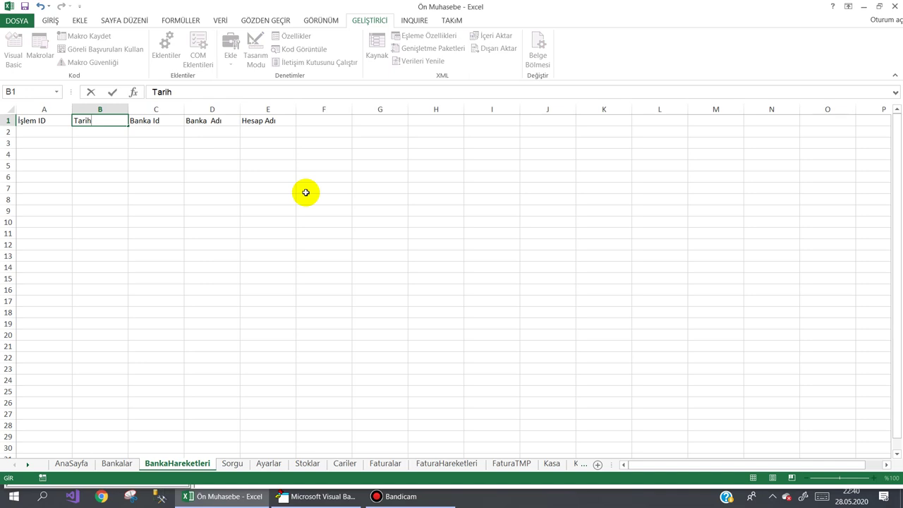
key(Right)
key(Left)
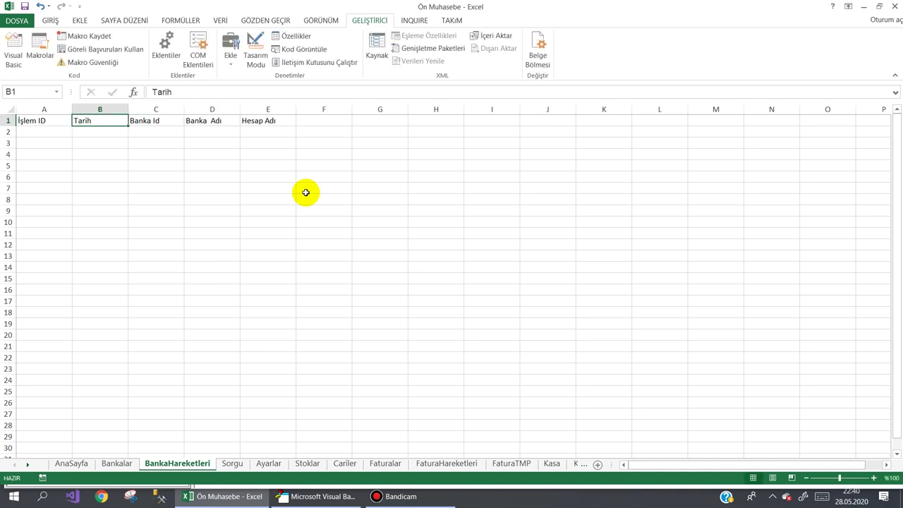
key(Right)
key(Right)
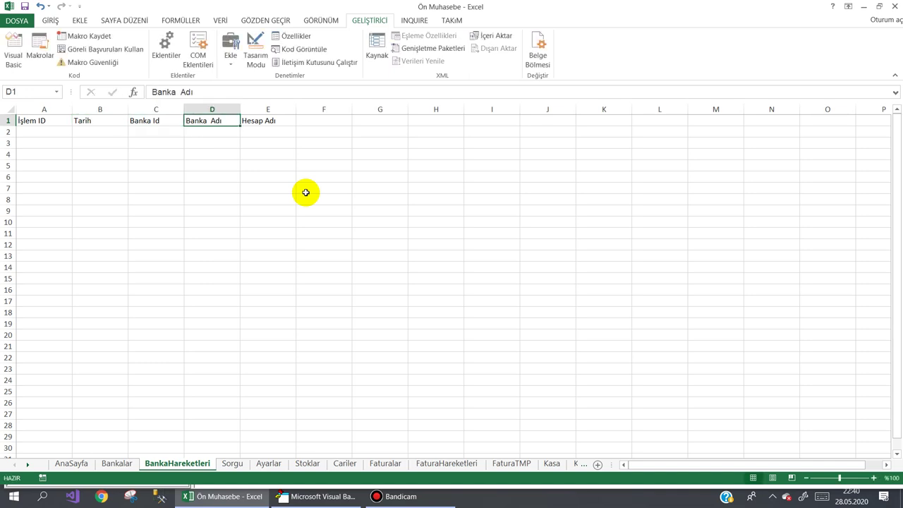
key(Right)
key(Right)
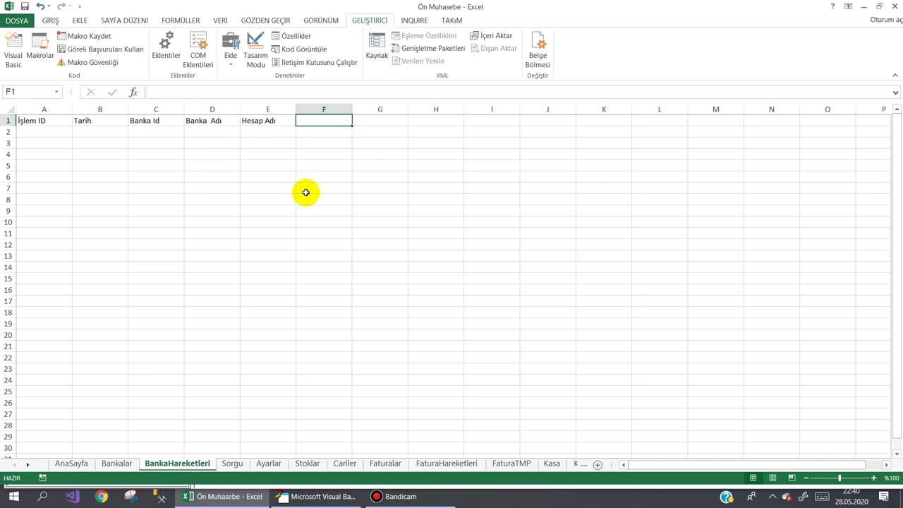
text(İşlem Tu)
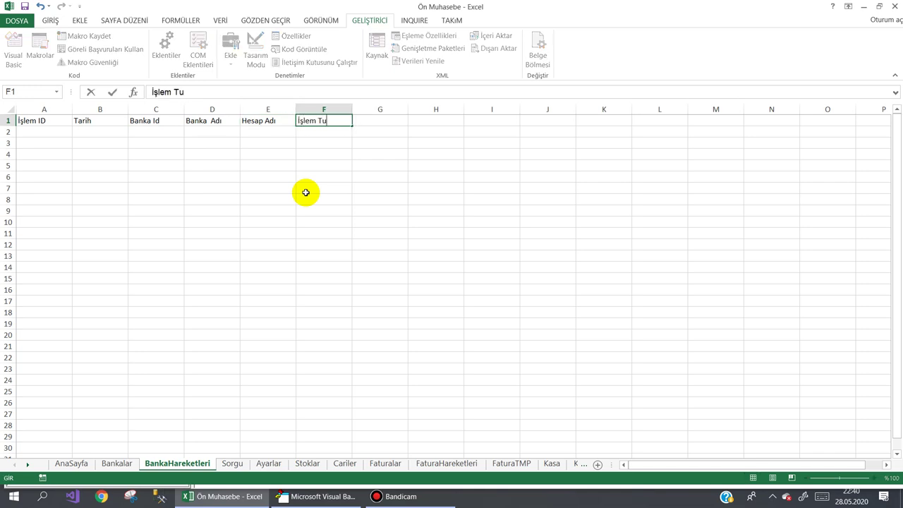
key(Escape)
Step: Insert another column before Banka Id, headed İşlem Tipi in C1
click(150, 113)
right_click(150, 112)
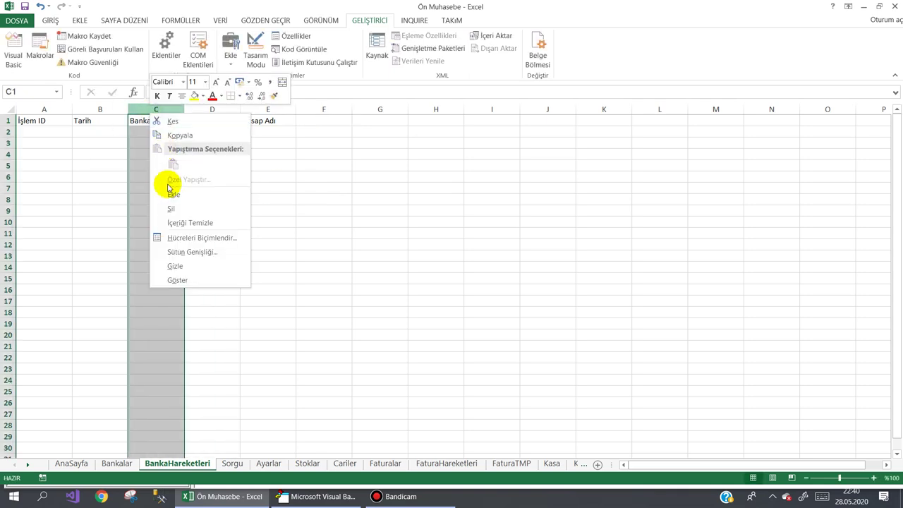
click(171, 192)
click(155, 119)
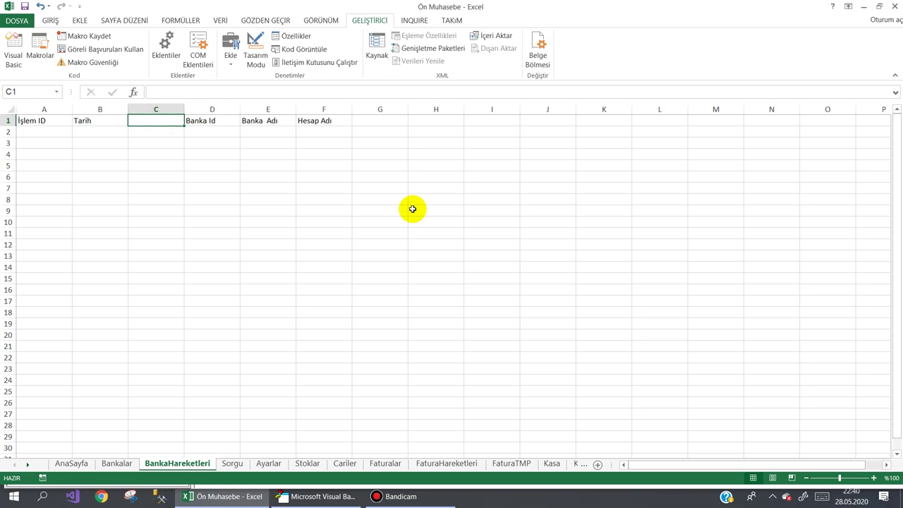
text(İşlem Tipi)
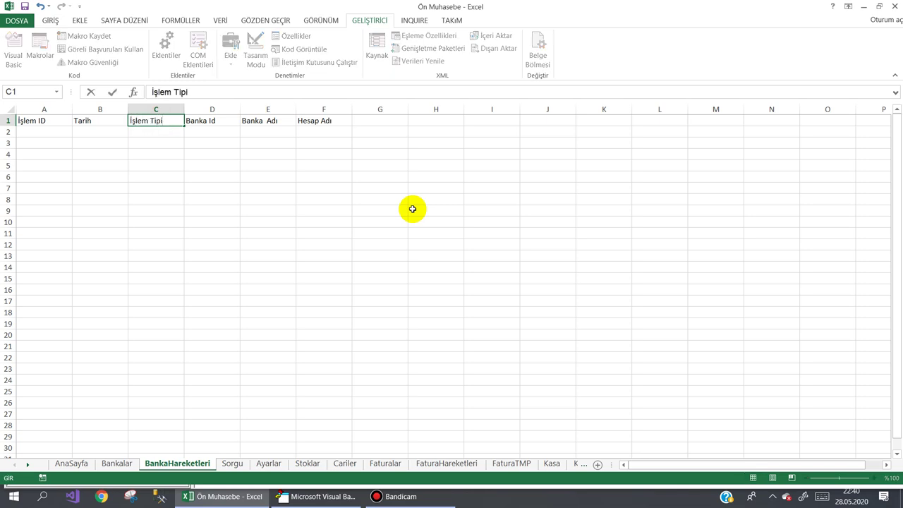
key(Return)
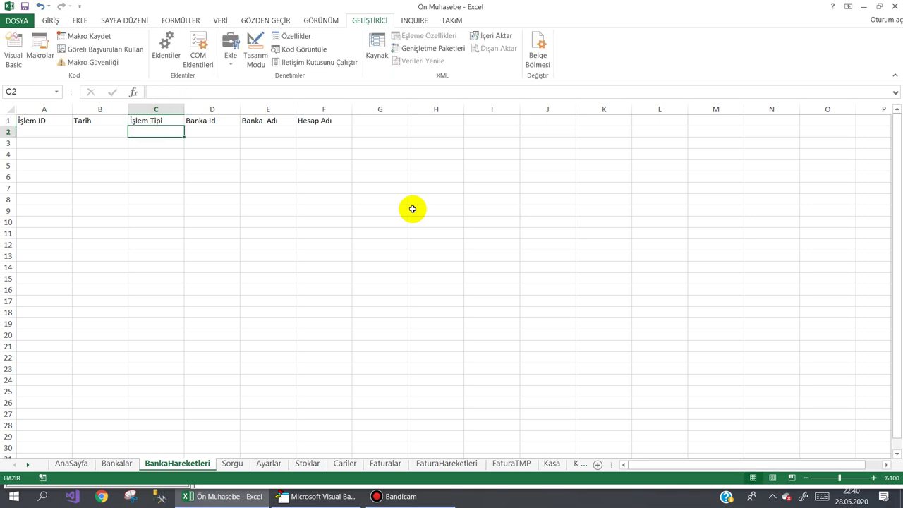
Step: Add the İşlem Tutarı header in G1
text(H)
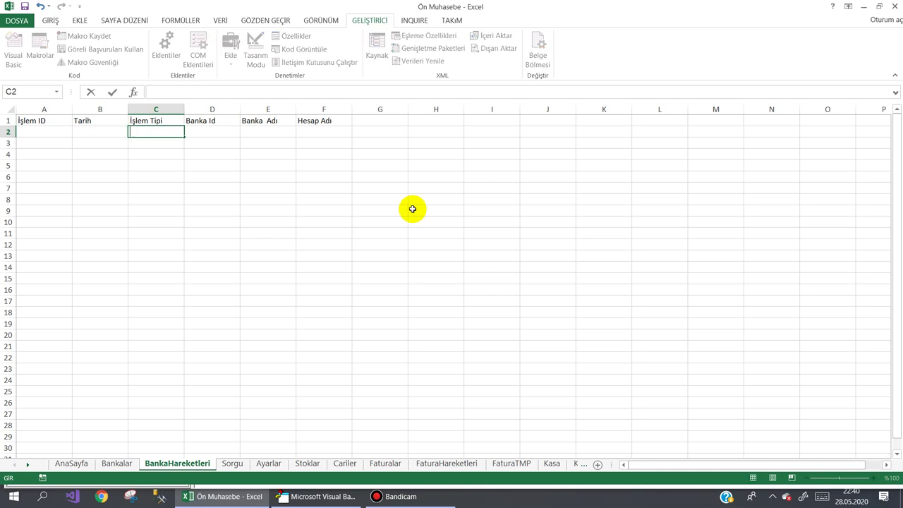
key(Up)
key(Right)
key(Right)
key(Right)
key(Right)
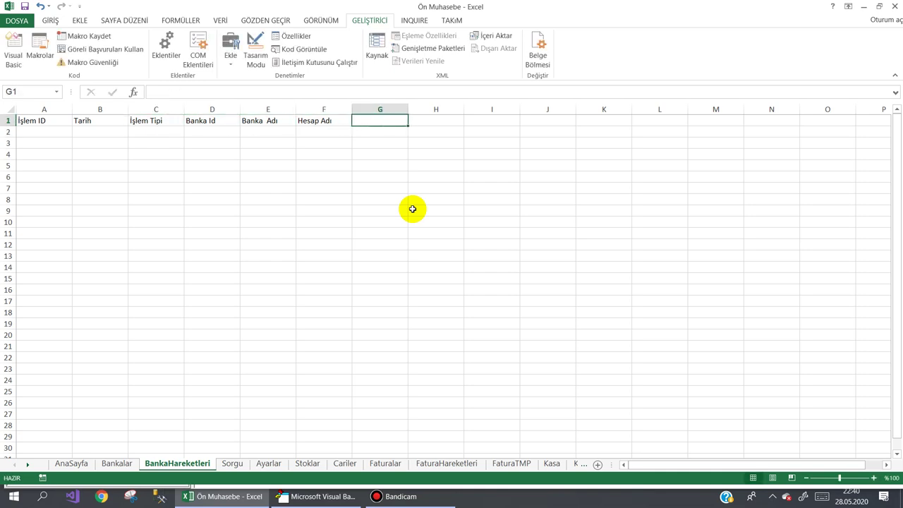
text(İşlem)
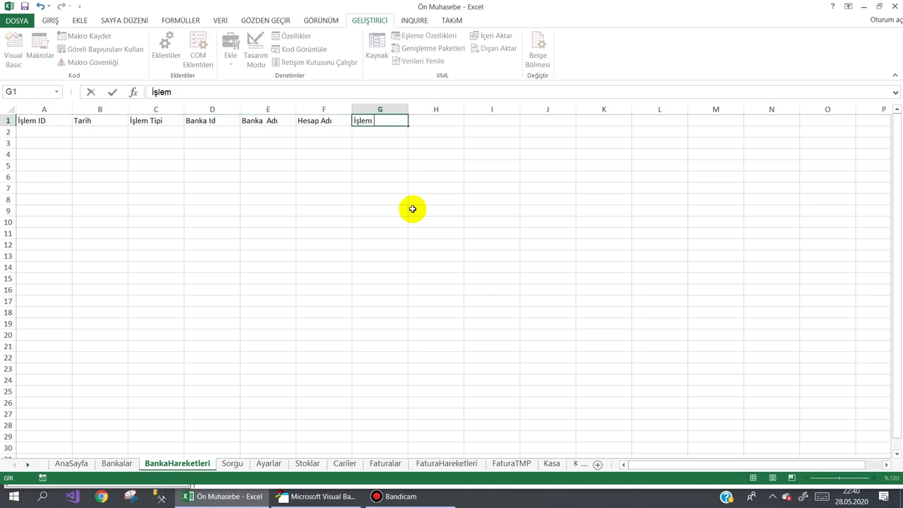
text(ı)
key(Return)
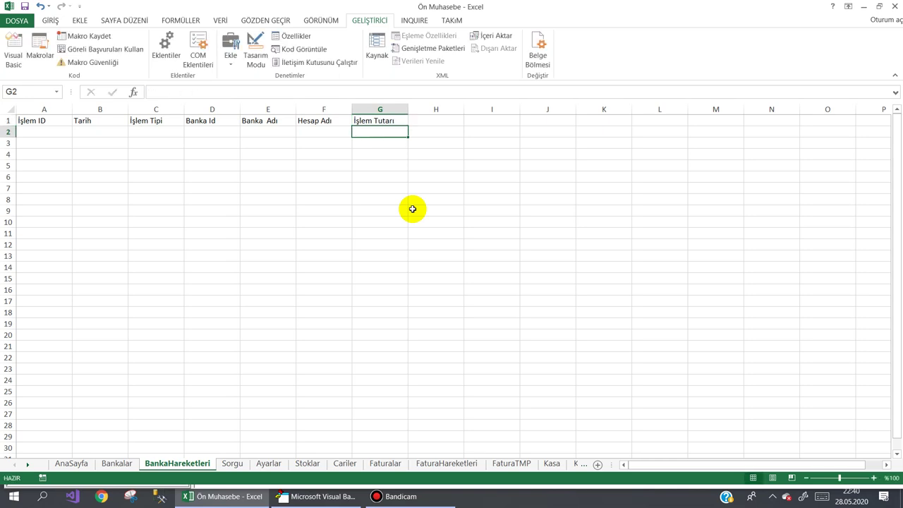
Step: Drag the Ayarlar tab to sit between AnaSayfa and Bankalar
click(72, 462)
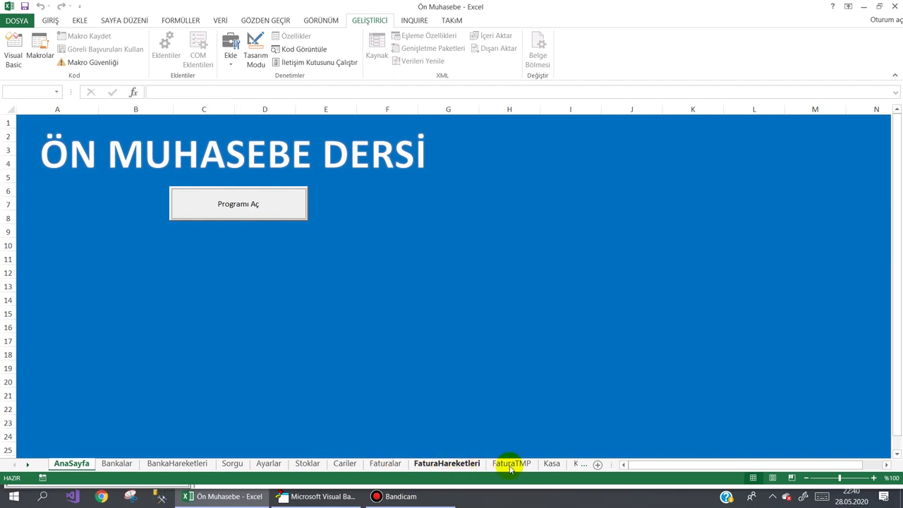
click(268, 463)
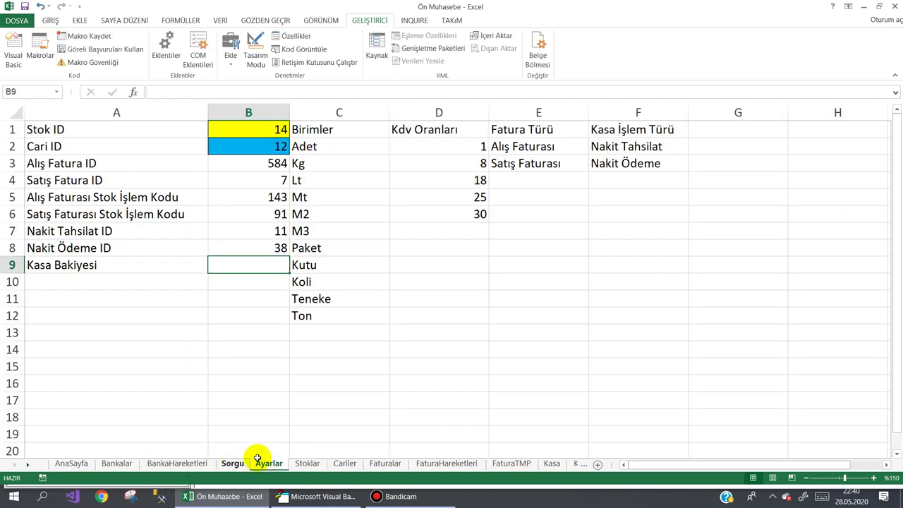
drag(267, 464, 117, 463)
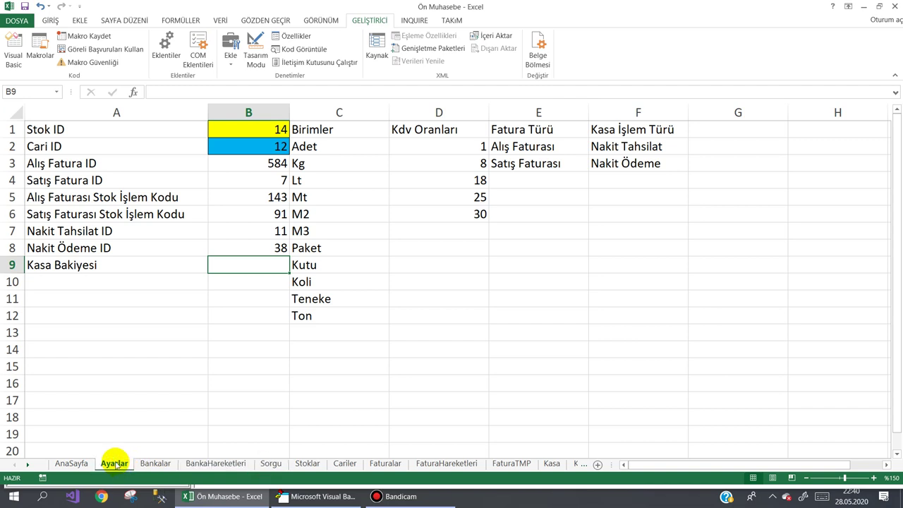
click(54, 286)
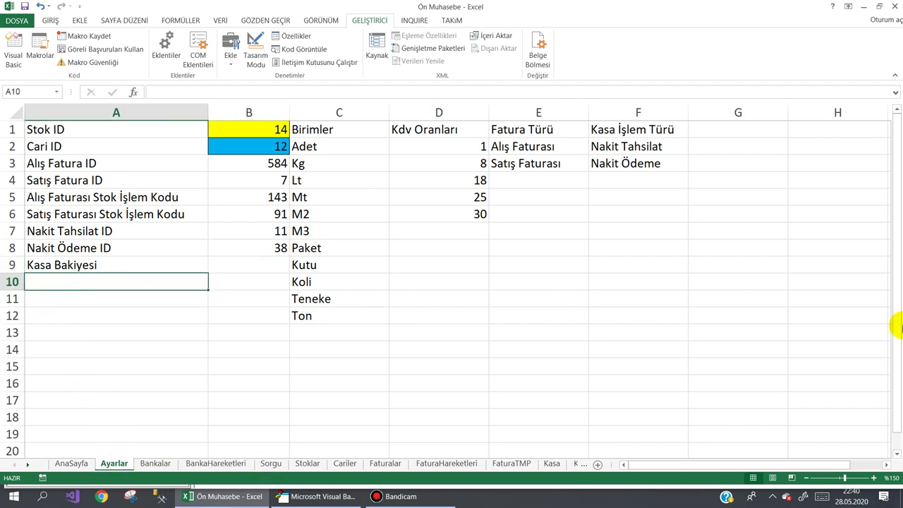
Step: Type Banka ID, Bankaya Yatan ID and Bankadan Çekilen ID into A10:A12 below Kasa Bakiyesi
text(Nakit)
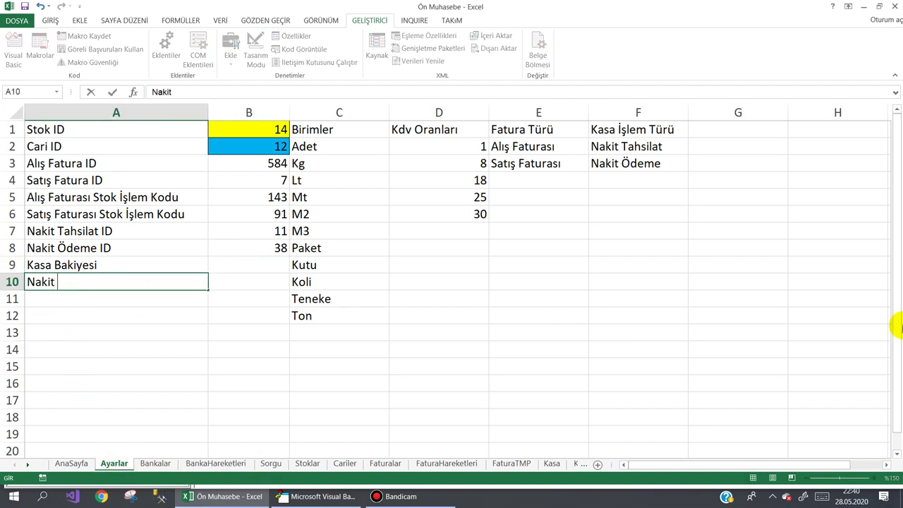
key(BackSpace)
key(BackSpace)
key(BackSpace)
text(Banka )
text(ID)
key(Return)
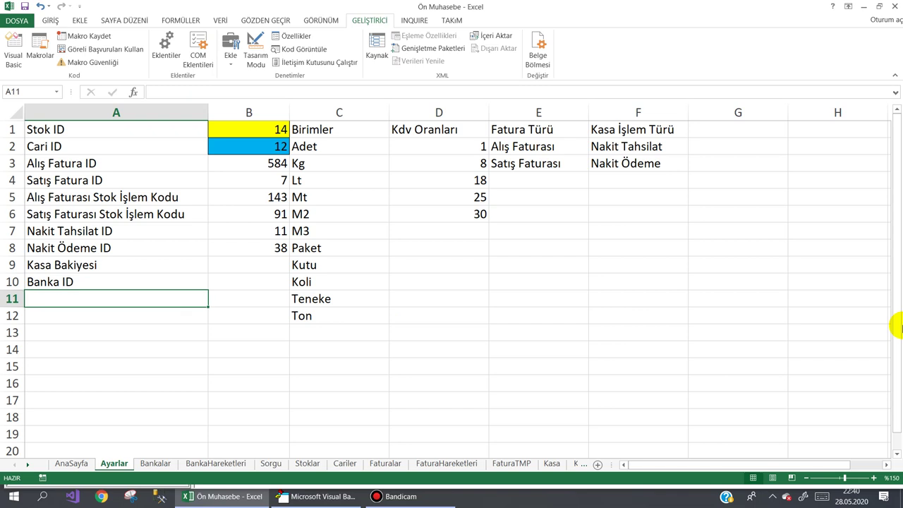
text(Nakit Tah)
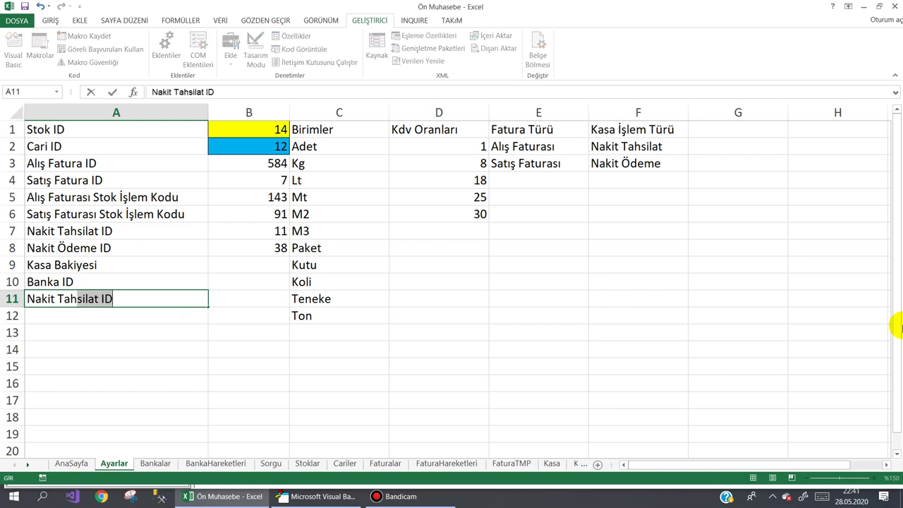
text(silat)
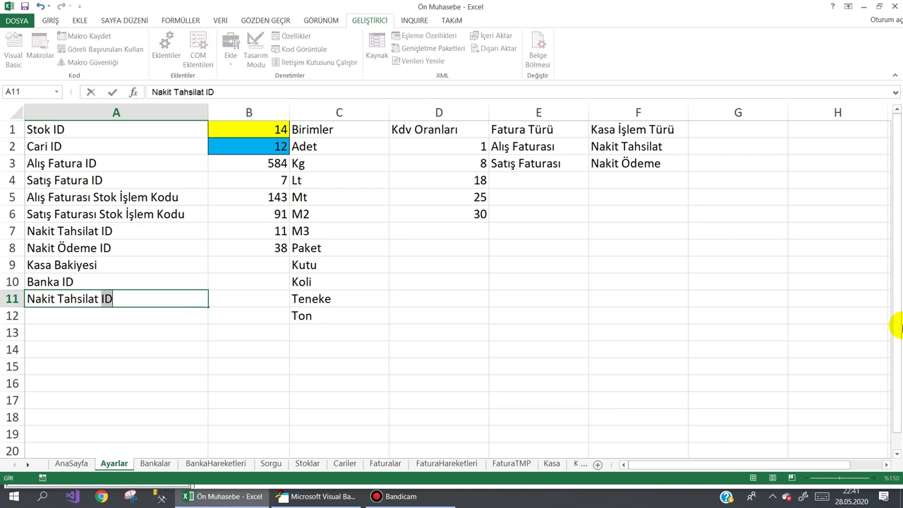
key(Escape)
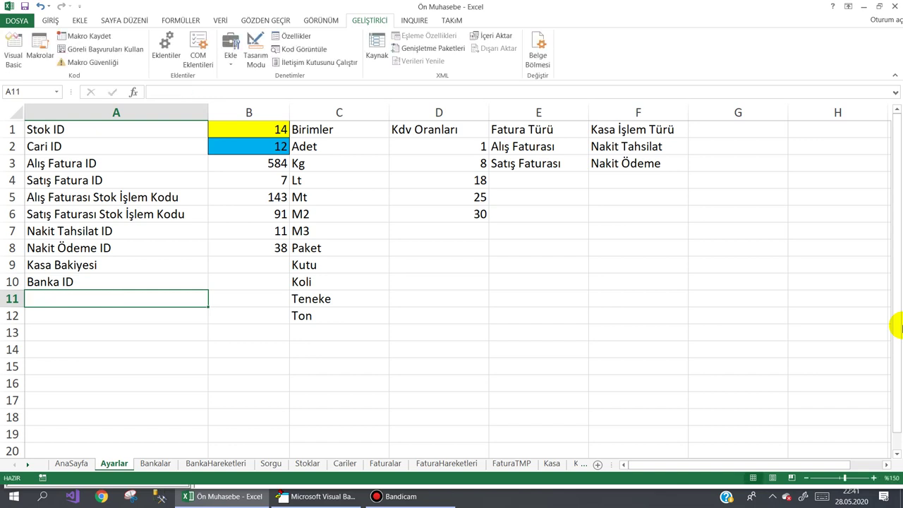
text(Bankaya )
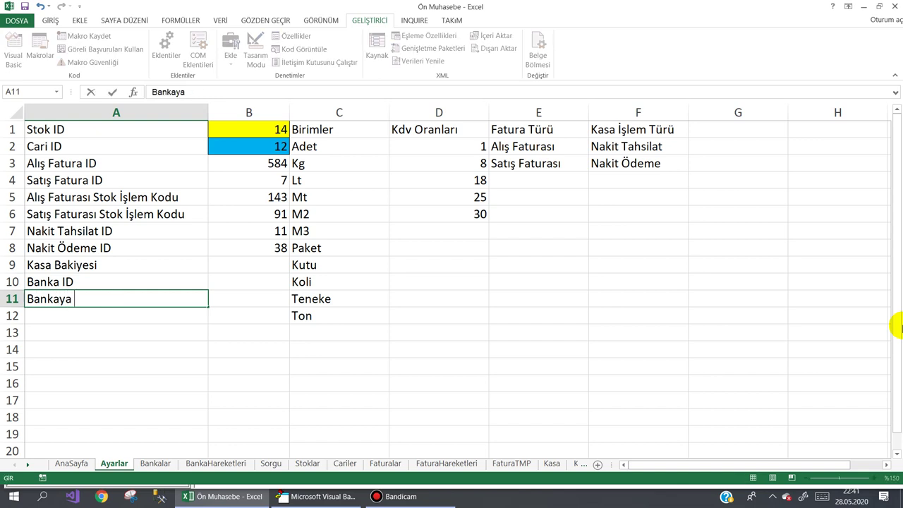
text(Yatan )
text(ID)
key(Return)
text(Ban)
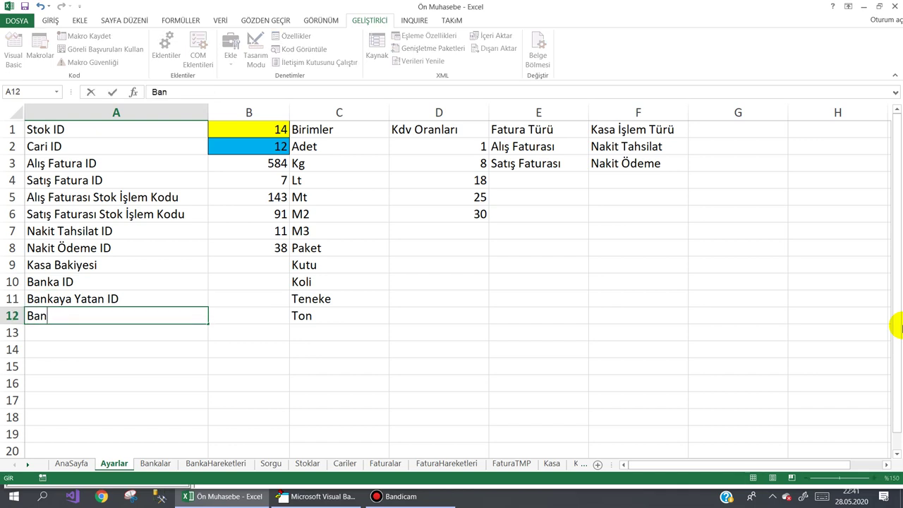
text(kadan Çeki)
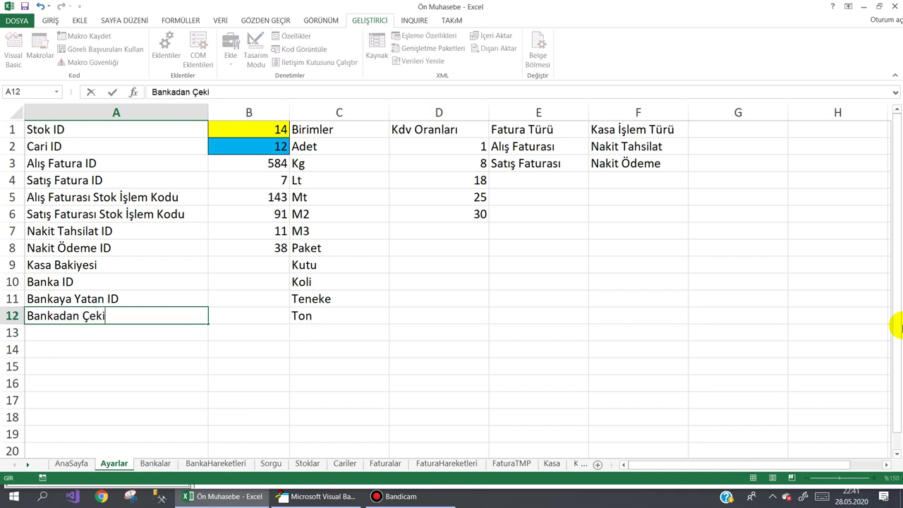
text(len ID)
key(Return)
key(Up)
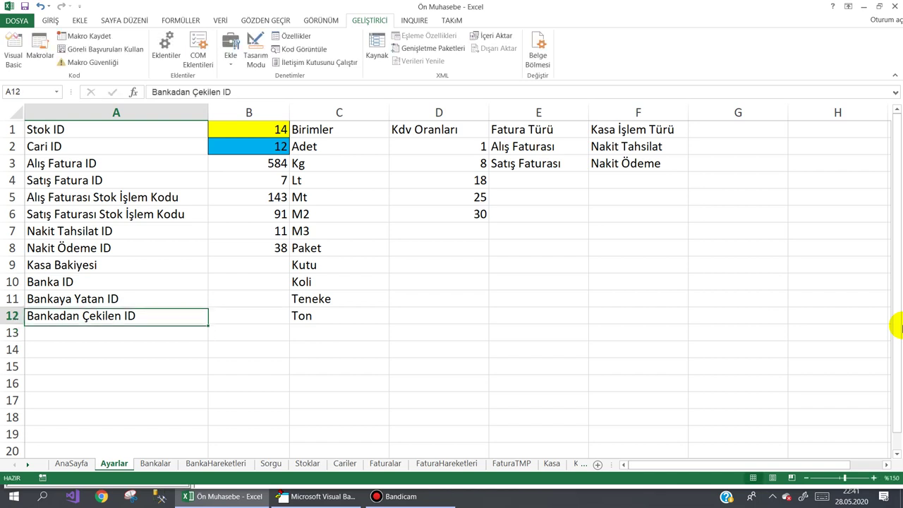
key(Up)
key(Up)
key(Up)
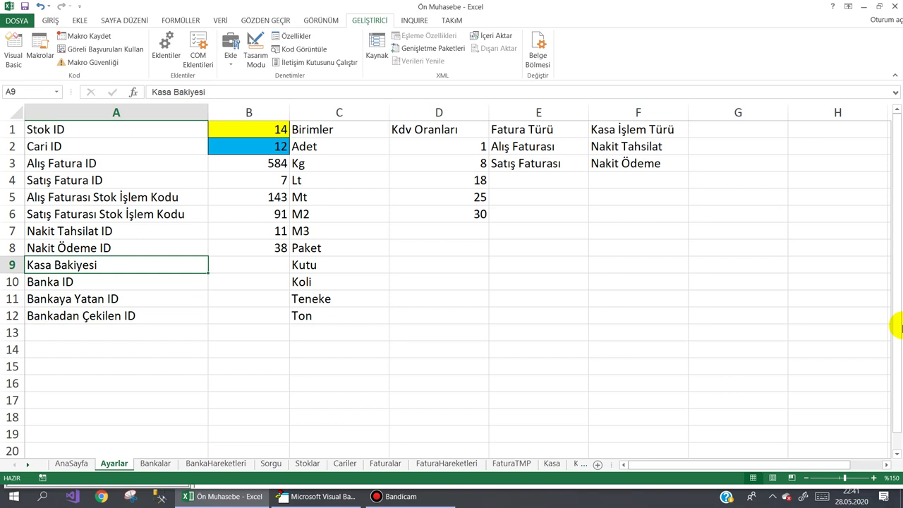
Step: Enter a Banka İşlem Tipi heading in G1 and Bankaya Yatan in G2
key(Right)
key(Right)
key(Right)
key(Right)
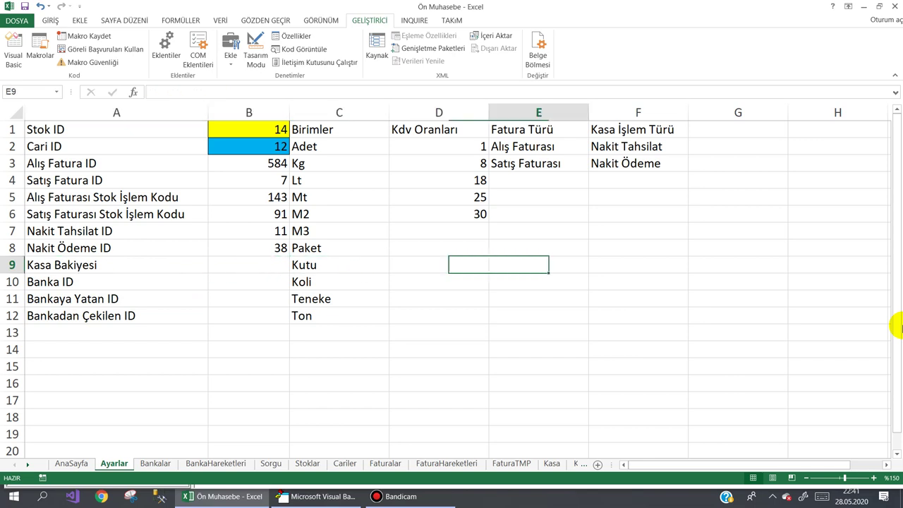
key(Right)
key(Right)
key(Up)
key(Up)
key(Up)
key(Up)
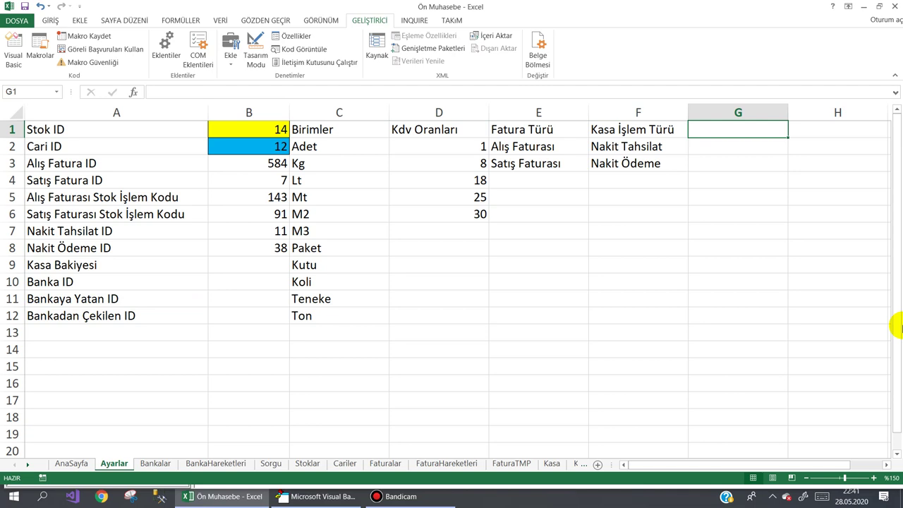
text(Banka İ)
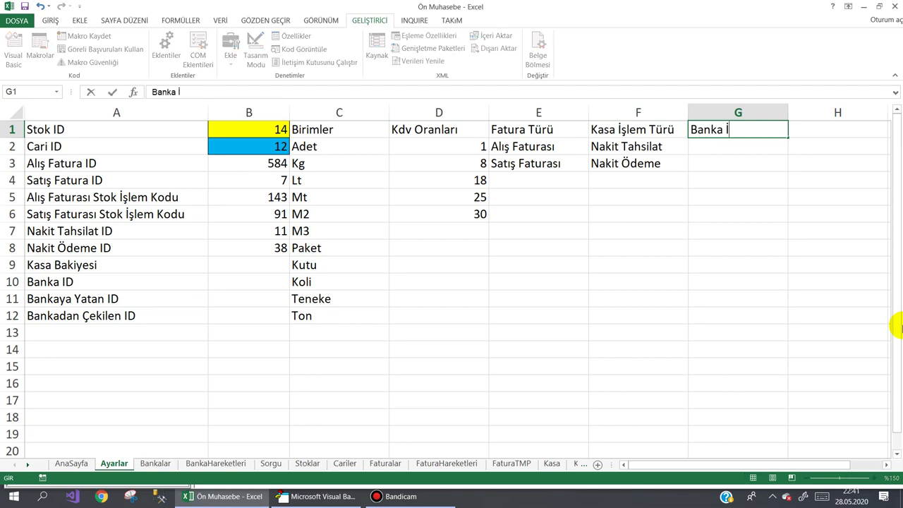
text(şlem Tipi)
key(ctrl+Return)
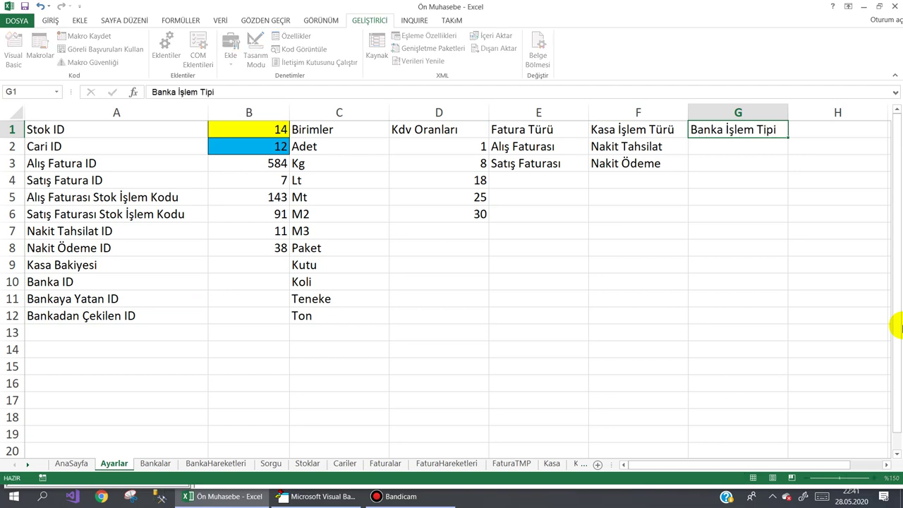
key(Down)
text(Bankaya Y)
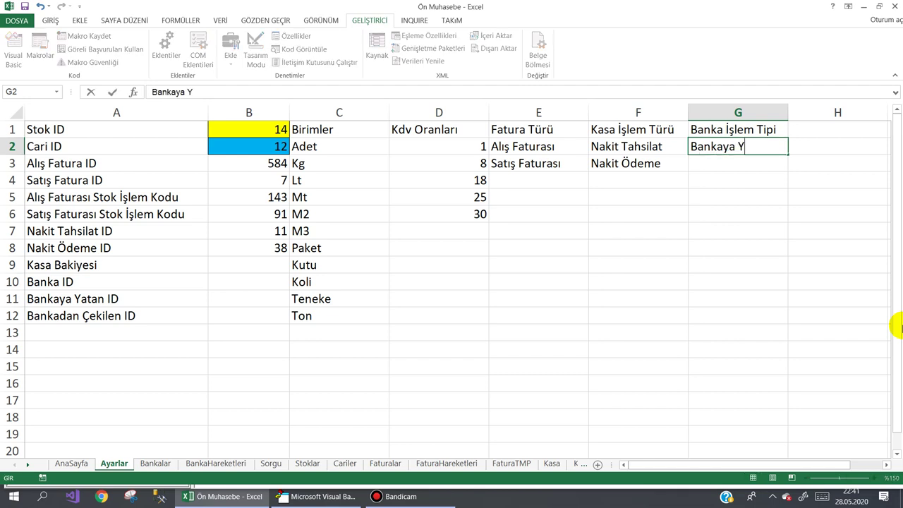
text(atan)
key(BackSpace)
key(BackSpace)
text(n)
key(Return)
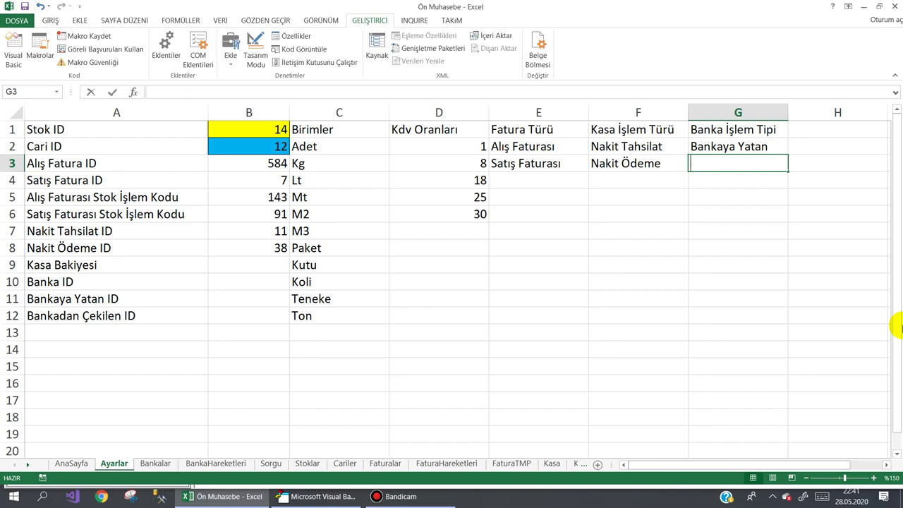
text(Bankada)
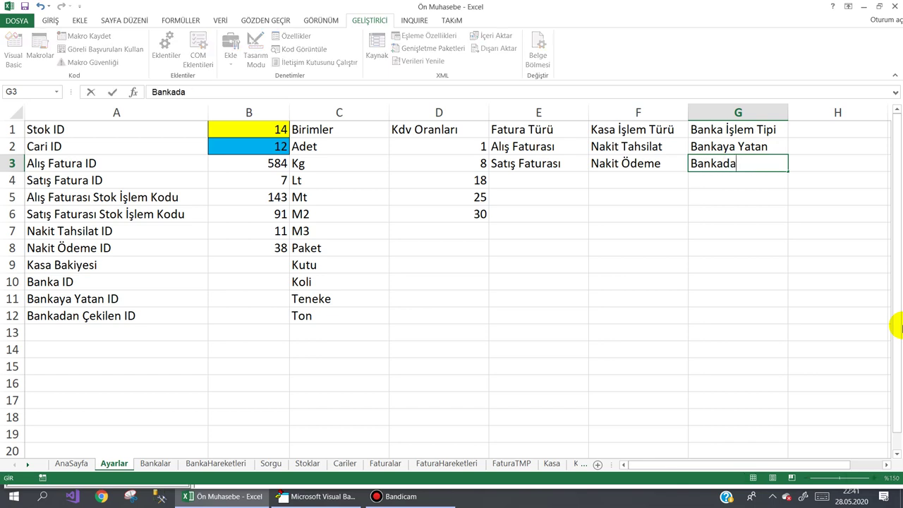
key(Escape)
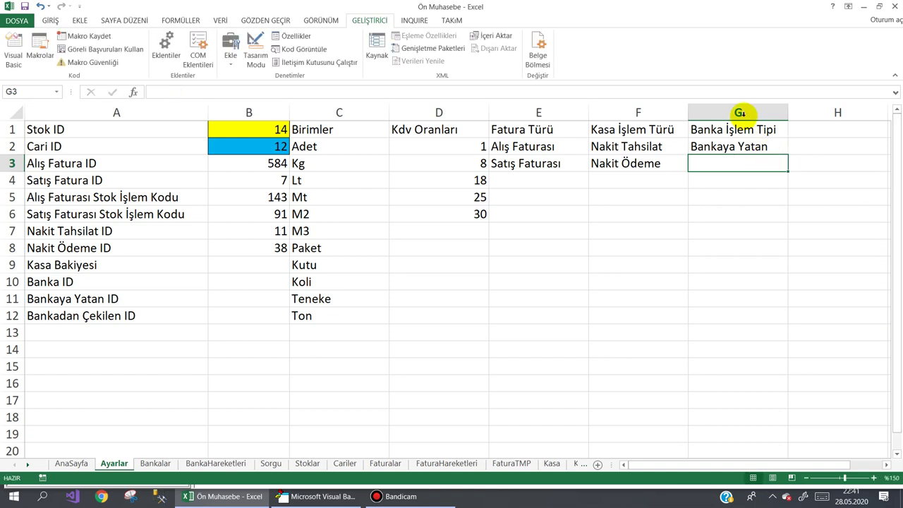
Step: Delete column G and enter Bankaya Yatan and Bankadan Çekilen in F4 and F5
right_click(739, 112)
click(763, 211)
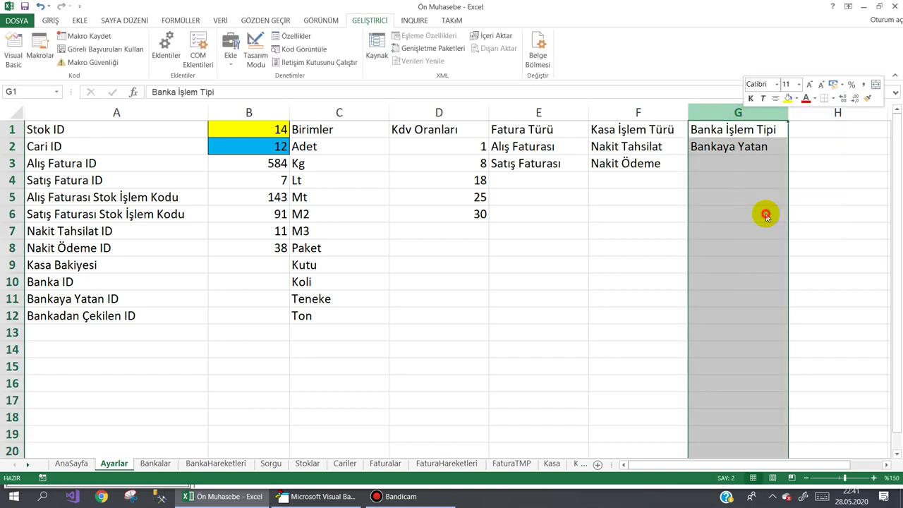
click(611, 182)
text(Ban)
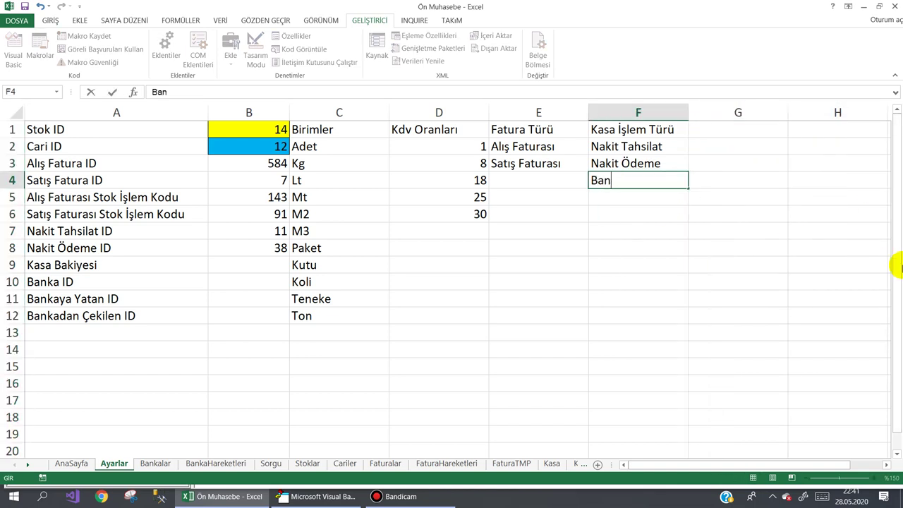
text(kaya Yatan)
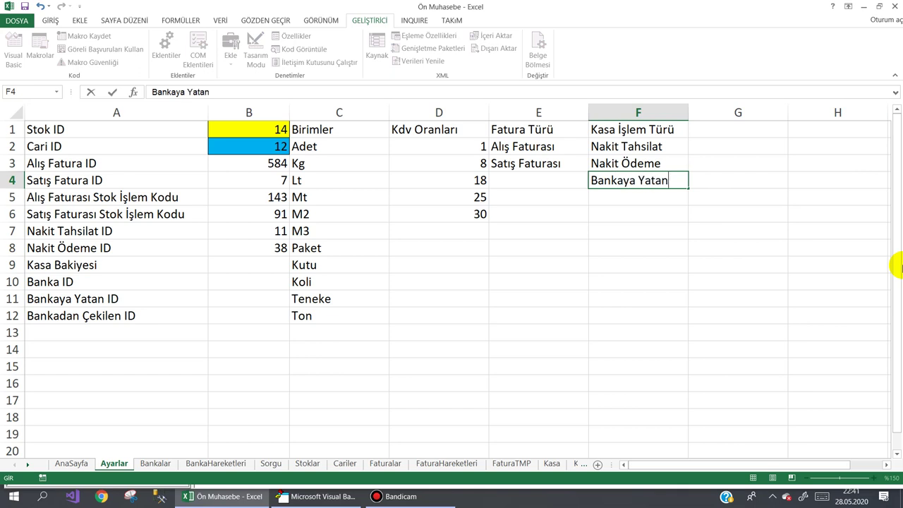
key(Return)
text(Bankadan)
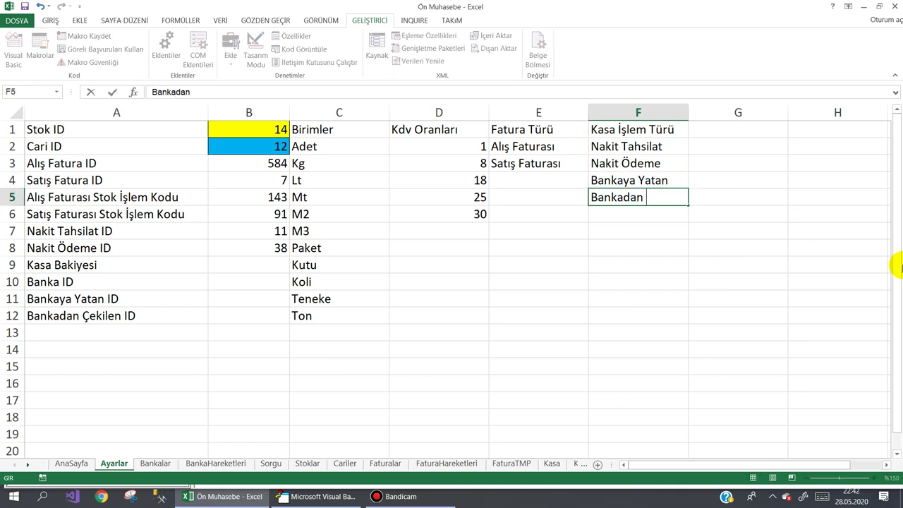
text( Çekilen)
key(Return)
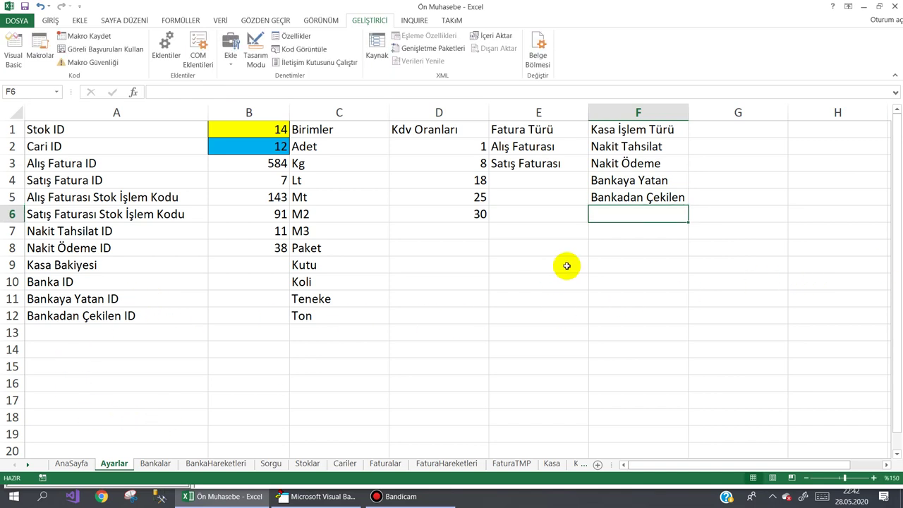
Step: Colour the Bankalar sheet tab yellow, then hide and unhide the BankaHareketleri sheet
right_click(158, 463)
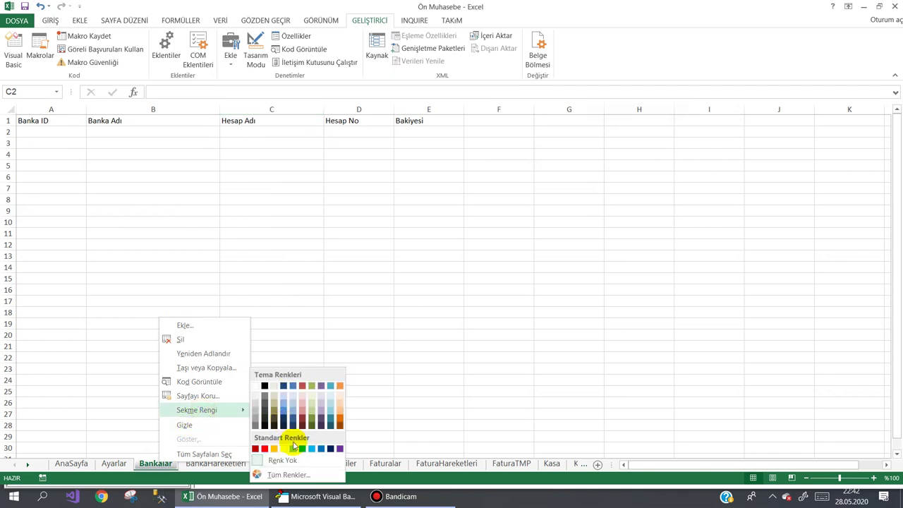
click(281, 448)
right_click(200, 471)
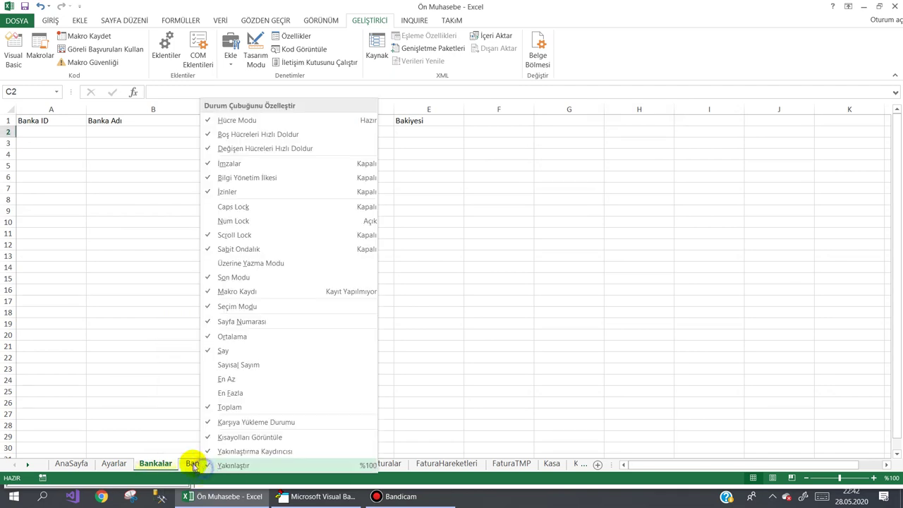
click(190, 464)
right_click(190, 463)
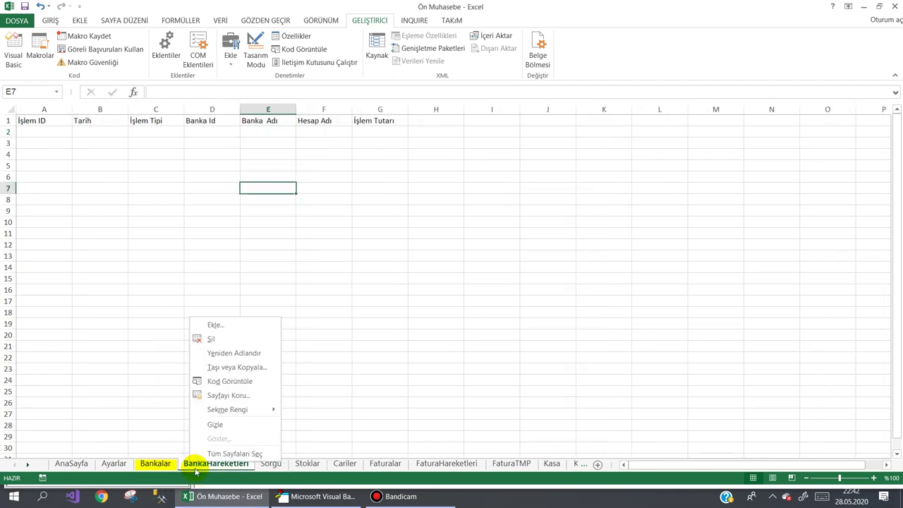
click(211, 426)
right_click(201, 465)
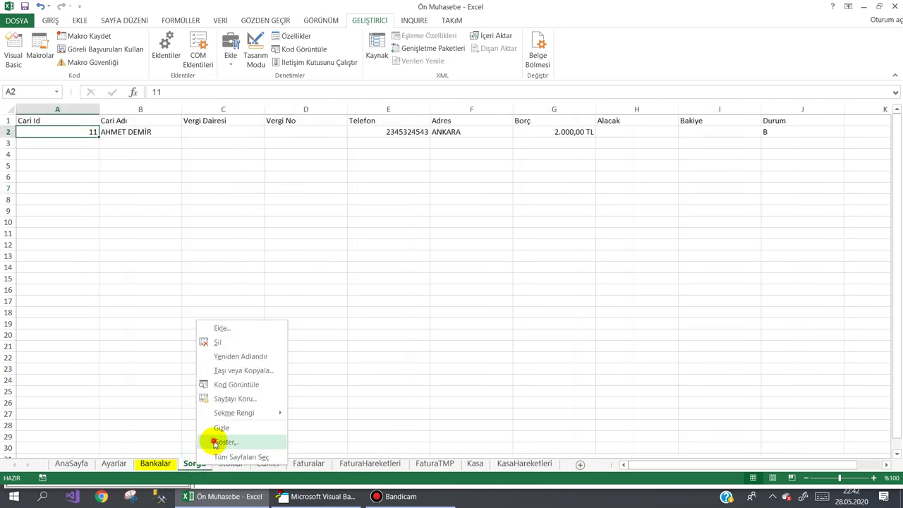
click(212, 440)
click(229, 470)
mouse_move(233, 412)
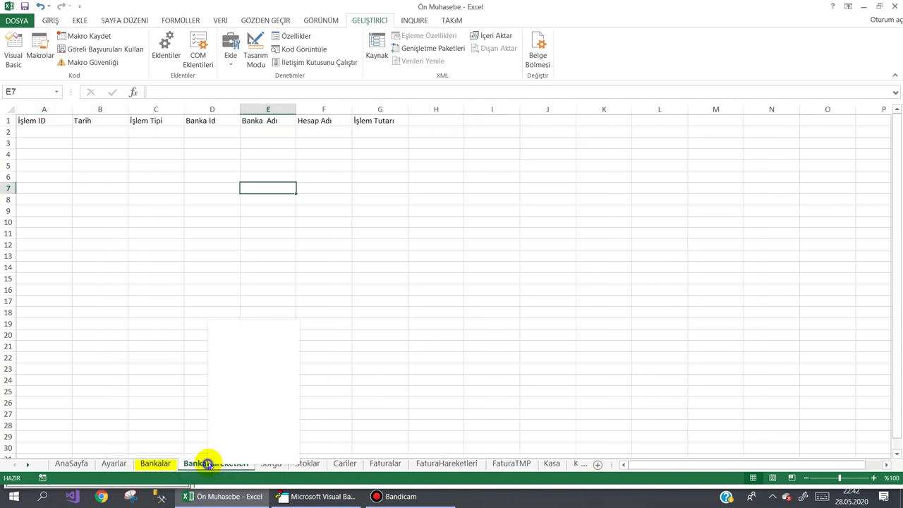
Step: Colour the BankaHareketleri sheet tab yellow and display the Bankalar sheet
right_click(208, 463)
click(332, 449)
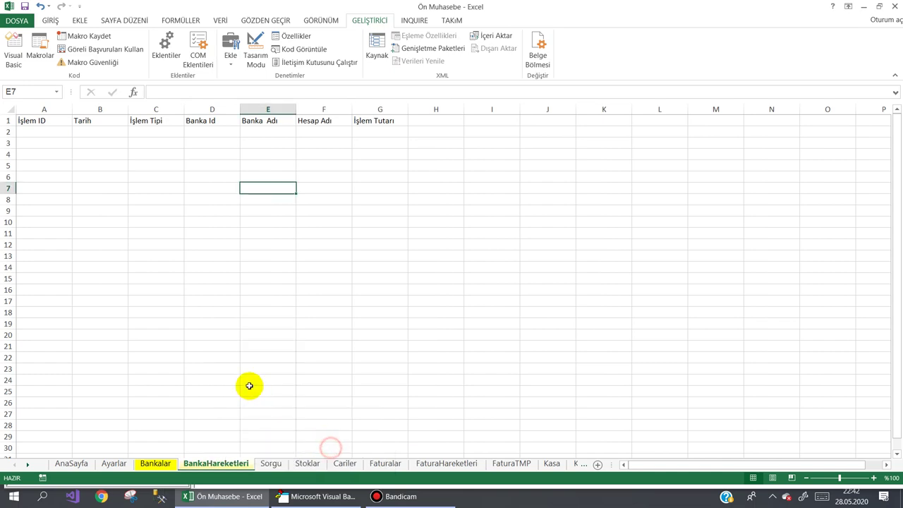
click(251, 388)
click(157, 464)
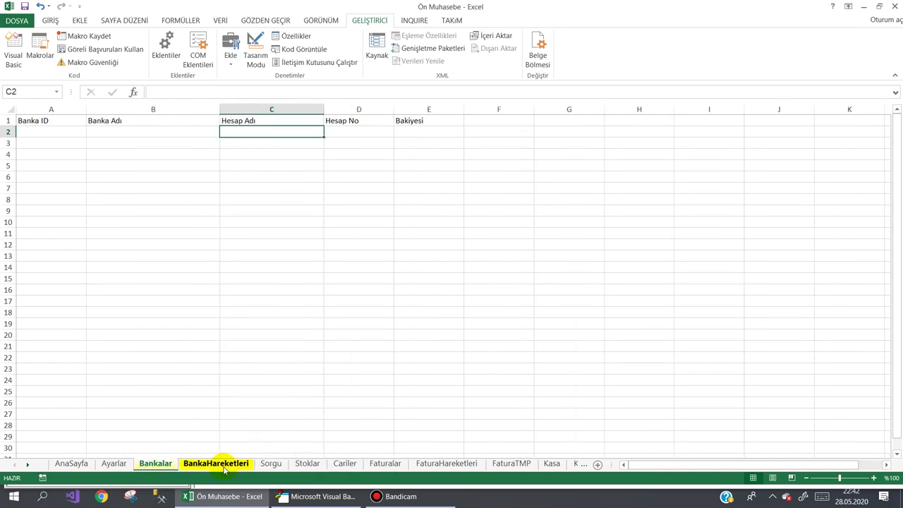
key(ctrl+Page_Down)
click(156, 464)
click(228, 346)
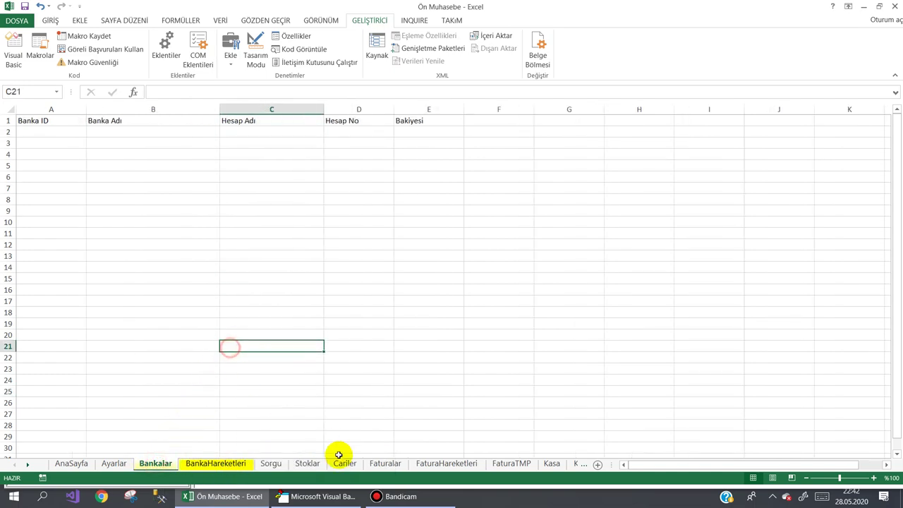
click(303, 496)
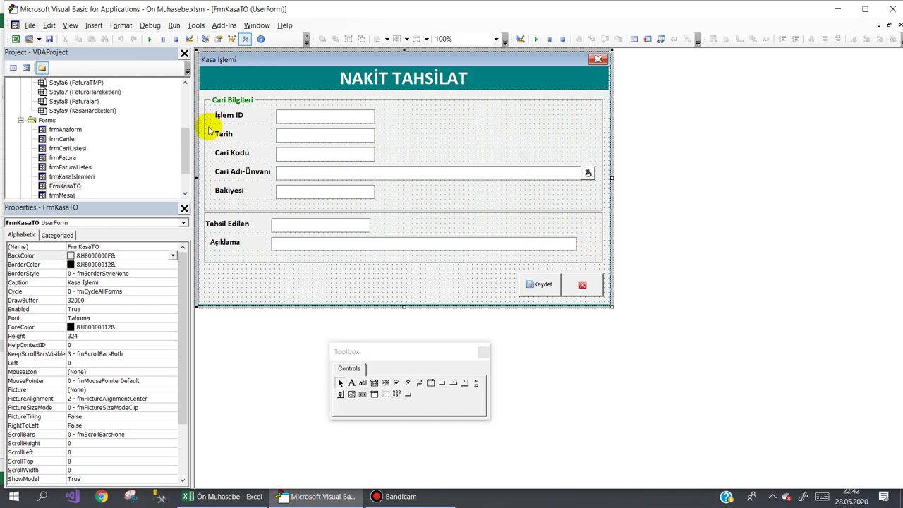
Step: Insert a new enlarged UserForm captioned Bankalar and name it frmBankaListesi
click(43, 120)
click(33, 40)
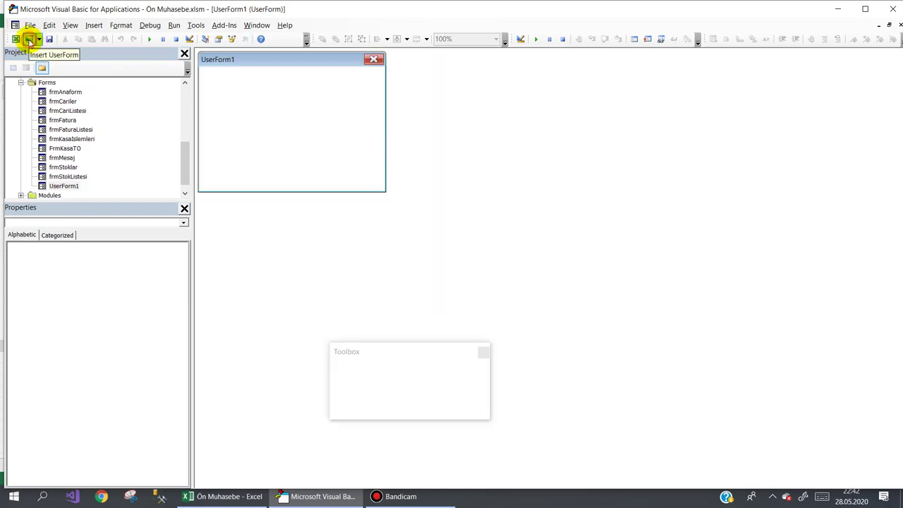
click(262, 97)
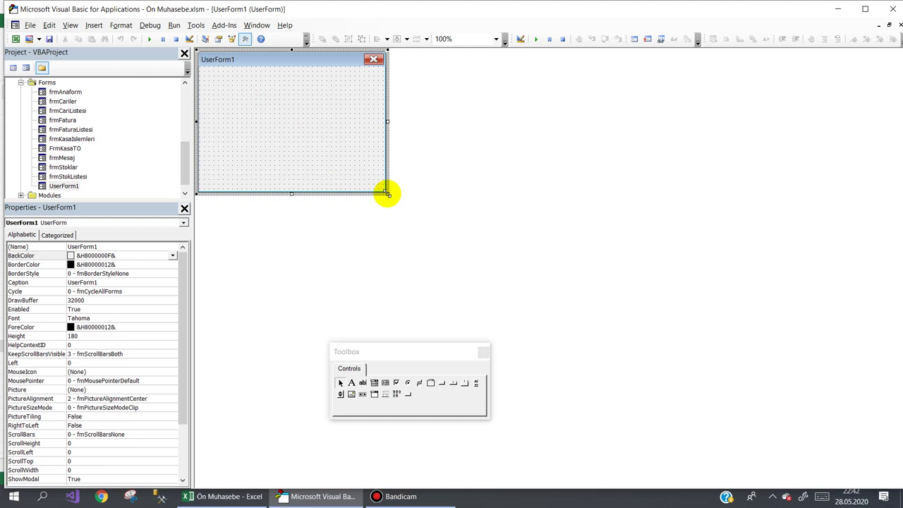
drag(387, 193, 784, 351)
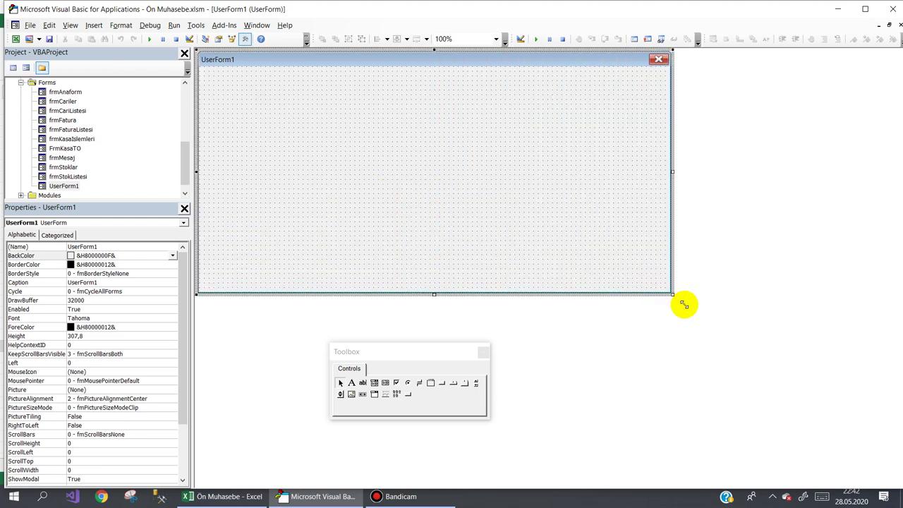
mouse_move(809, 382)
mouse_down()
mouse_move(755, 452)
mouse_move(691, 461)
mouse_up()
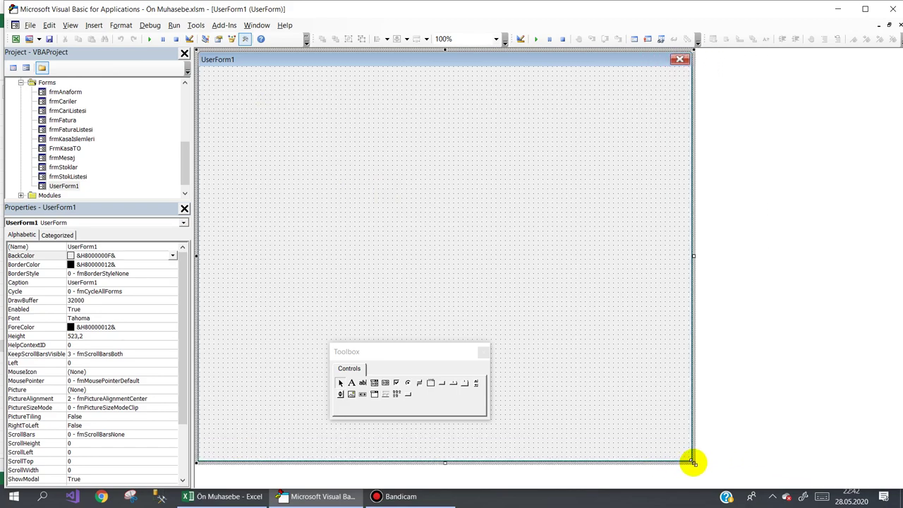
click(370, 245)
click(47, 283)
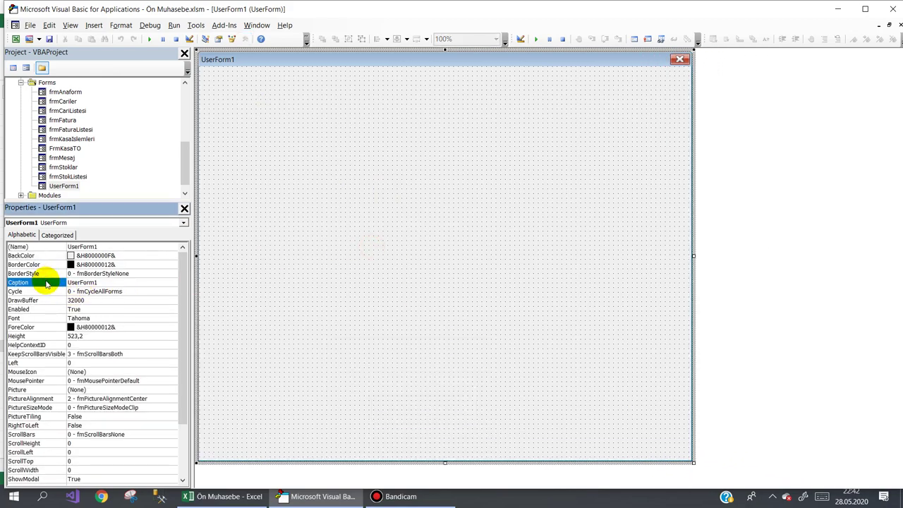
text(Bankalar)
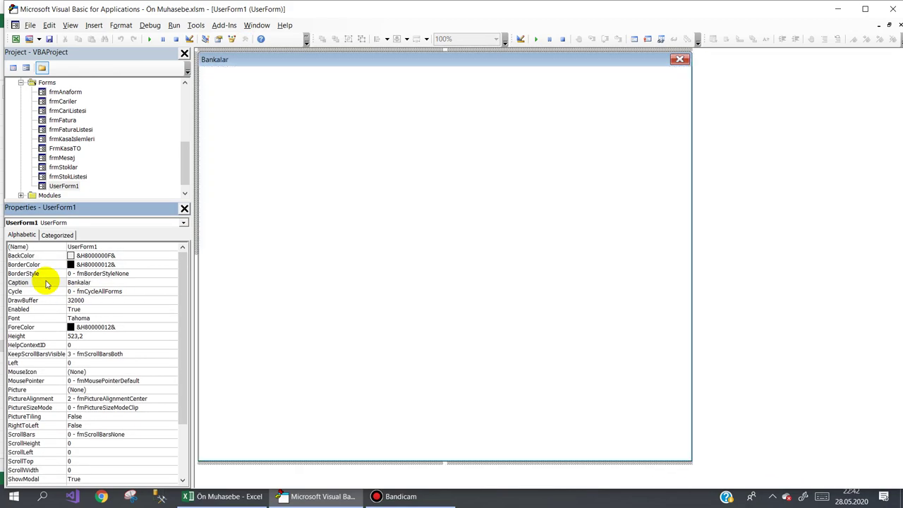
click(55, 247)
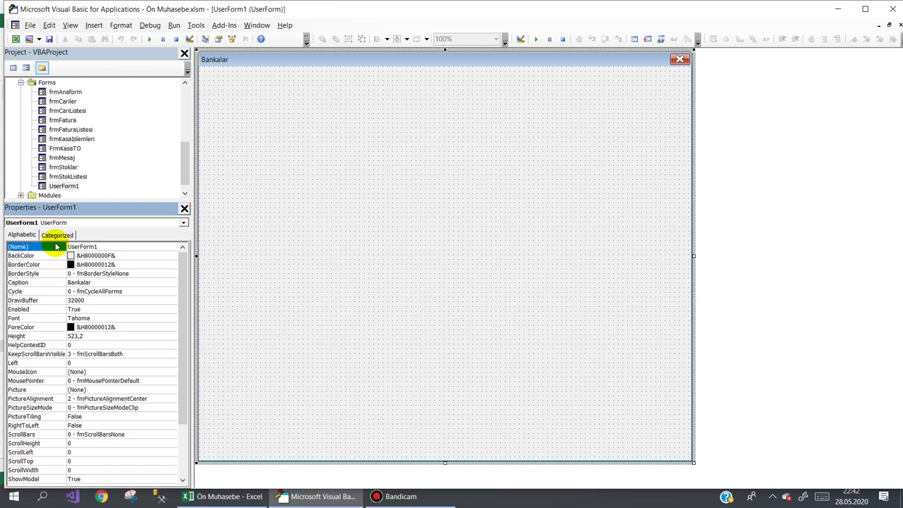
text(frmBankaListesi)
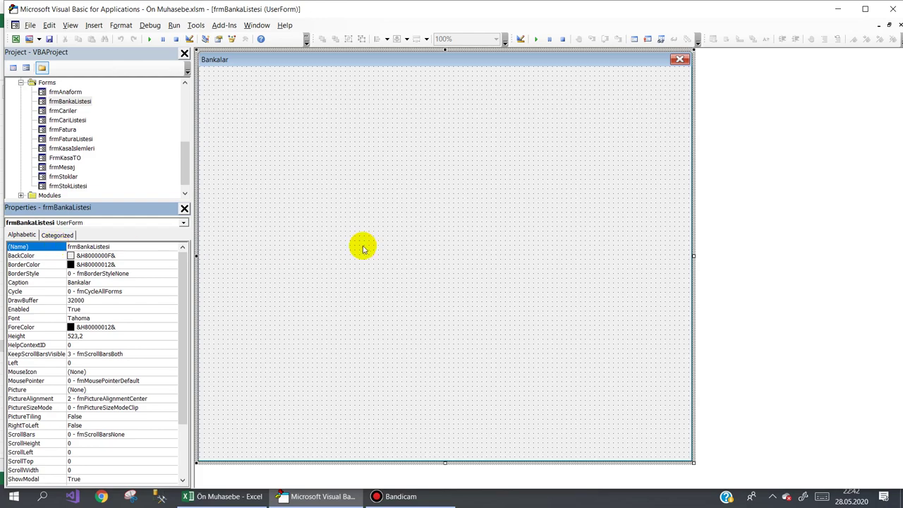
Step: Open frmFaturaListesi in the designer and select its FATURA LİSTESİ header
click(425, 163)
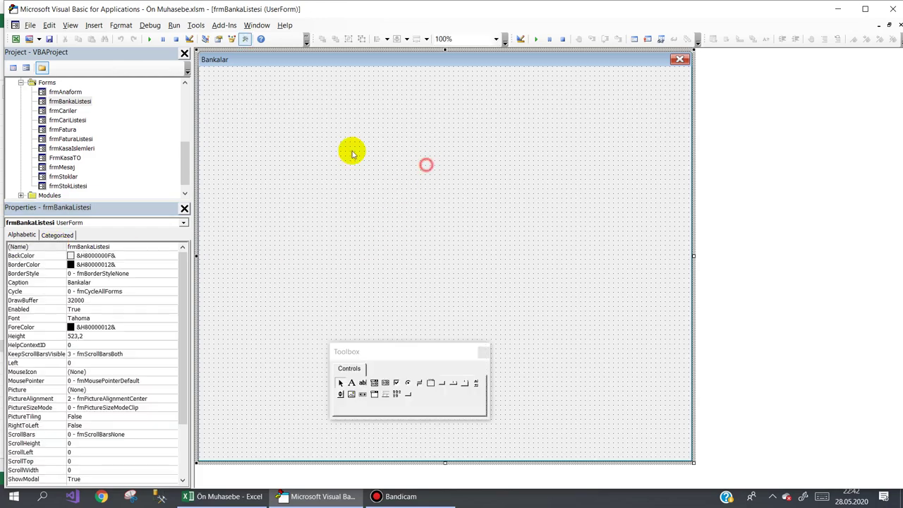
double_click(71, 139)
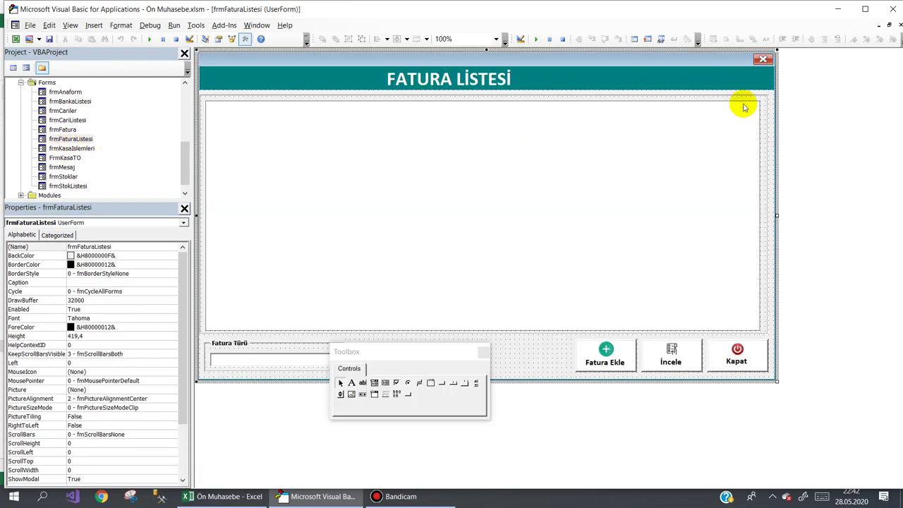
click(768, 93)
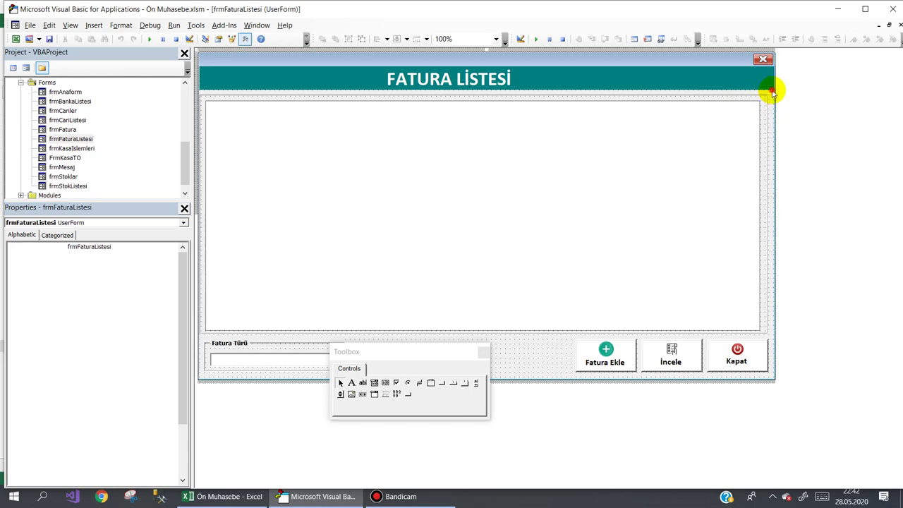
Step: Copy the teal FATURA LİSTESİ header frame and paste it at the top of frmBankaListesi
click(750, 93)
right_click(729, 91)
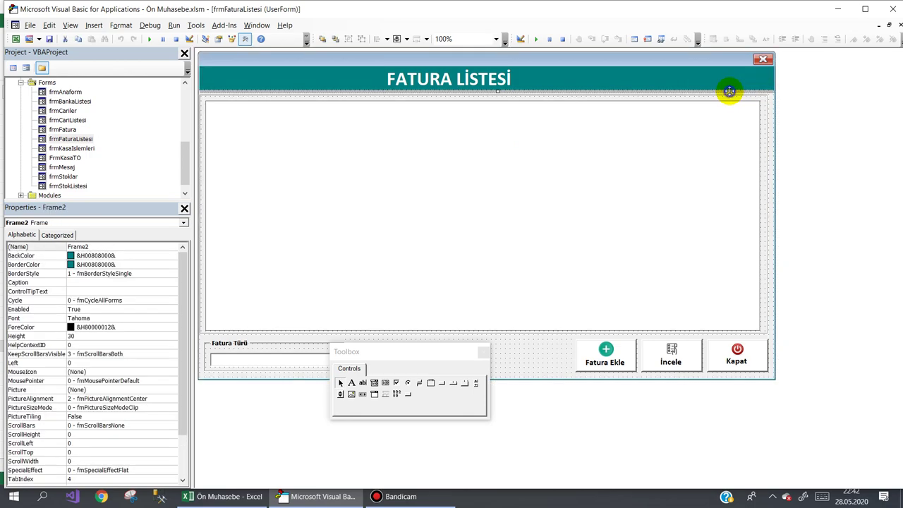
click(752, 111)
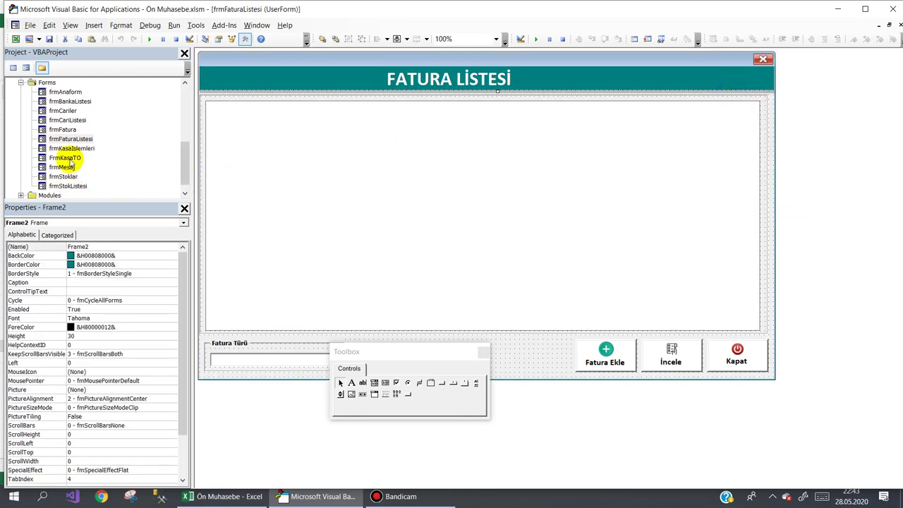
click(70, 102)
double_click(70, 101)
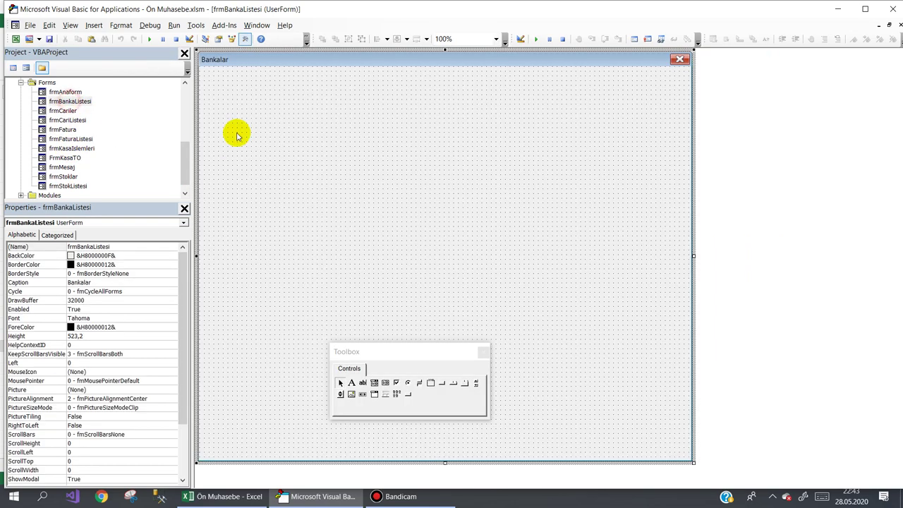
right_click(238, 133)
click(247, 147)
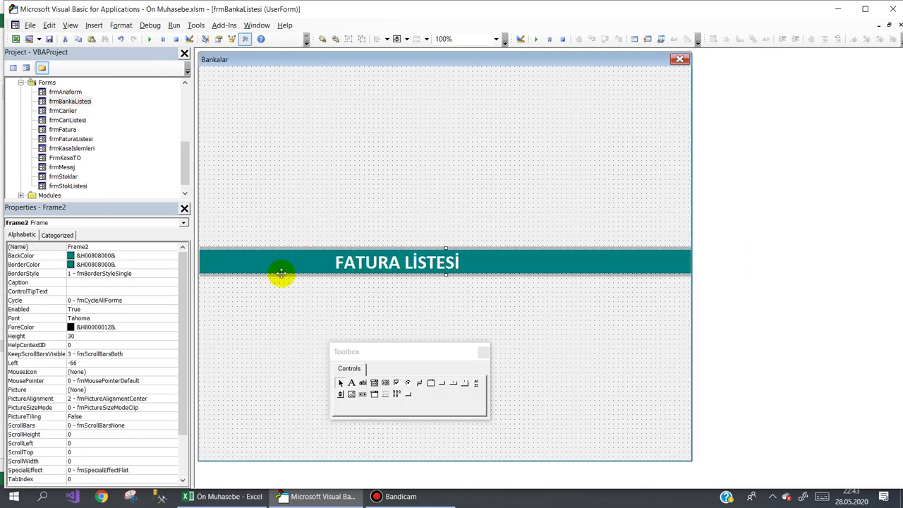
drag(290, 266, 332, 92)
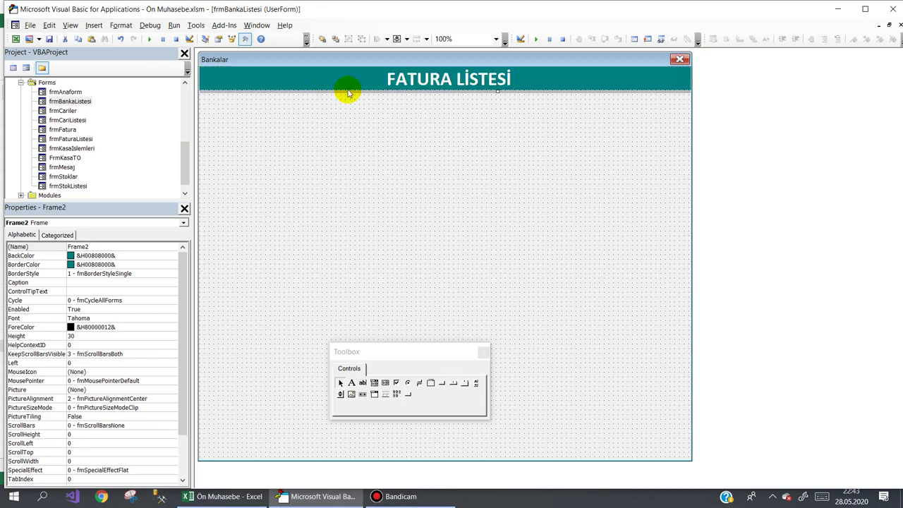
Step: Change the pasted header caption from FATURA LİSTESİ to BANKA LİSTESİ
click(430, 79)
mouse_move(443, 79)
mouse_down()
mouse_move(394, 79)
mouse_move(513, 80)
mouse_up()
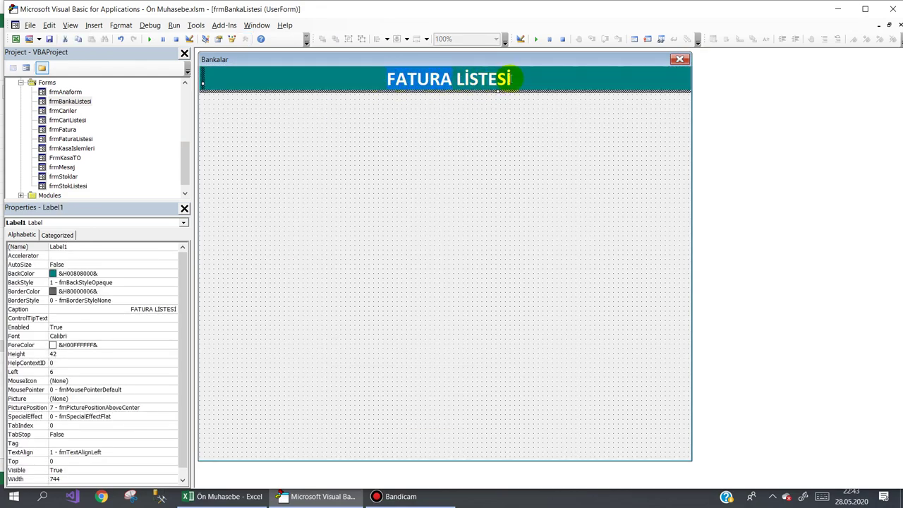
click(513, 81)
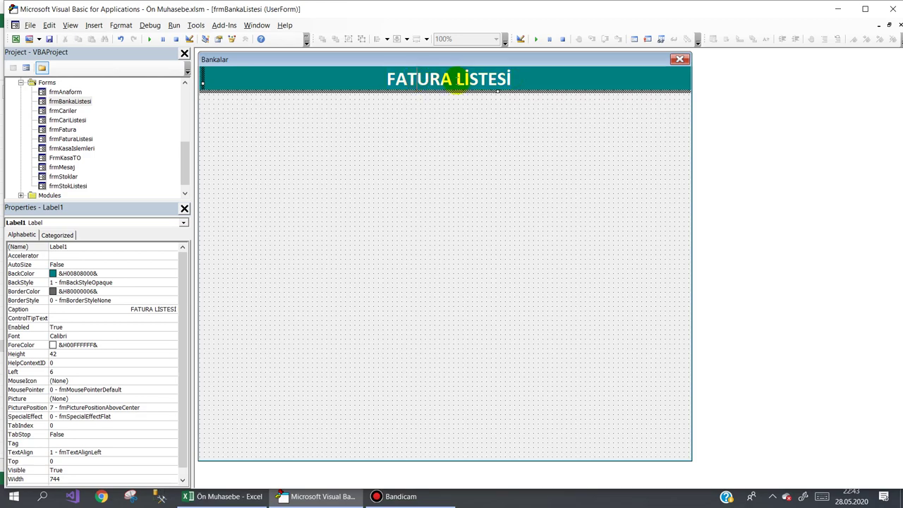
drag(454, 80, 395, 79)
key(Delete)
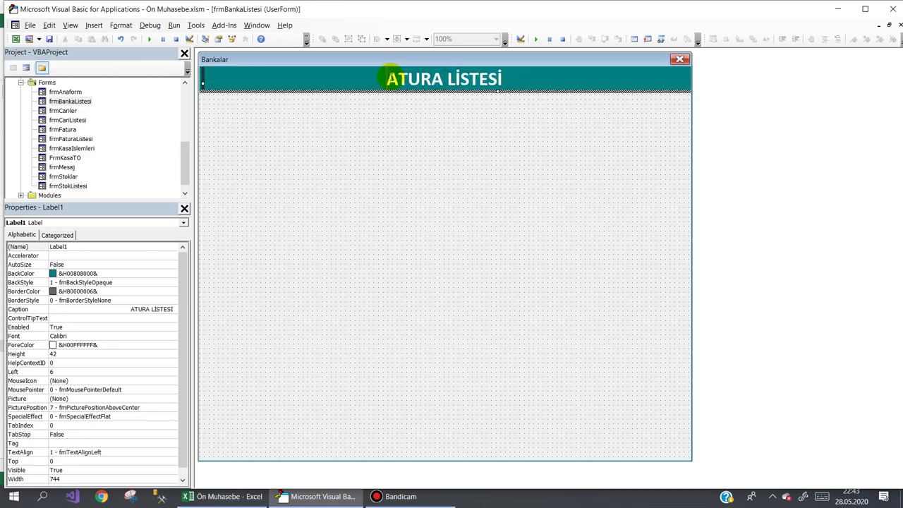
key(Delete)
key(Delete)
key(Delete)
key(Delete)
key(Delete)
text(BANMKA)
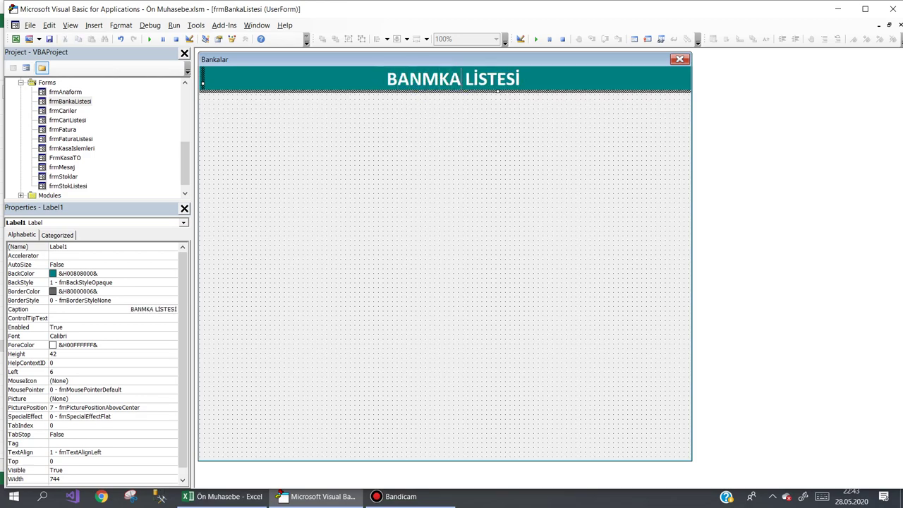
key(BackSpace)
key(BackSpace)
key(BackSpace)
text(K)
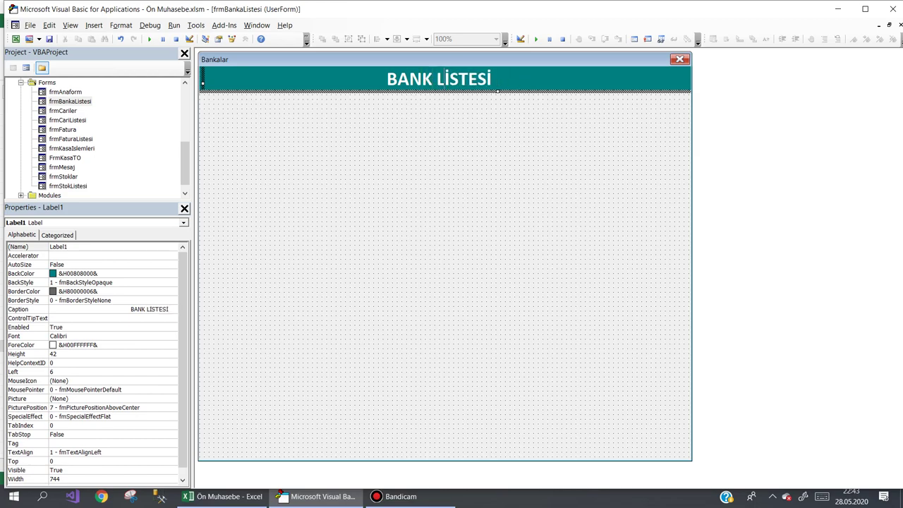
text(A)
click(359, 176)
Step: Set the BANKA LİSTESİ header label's background colour to red
click(321, 84)
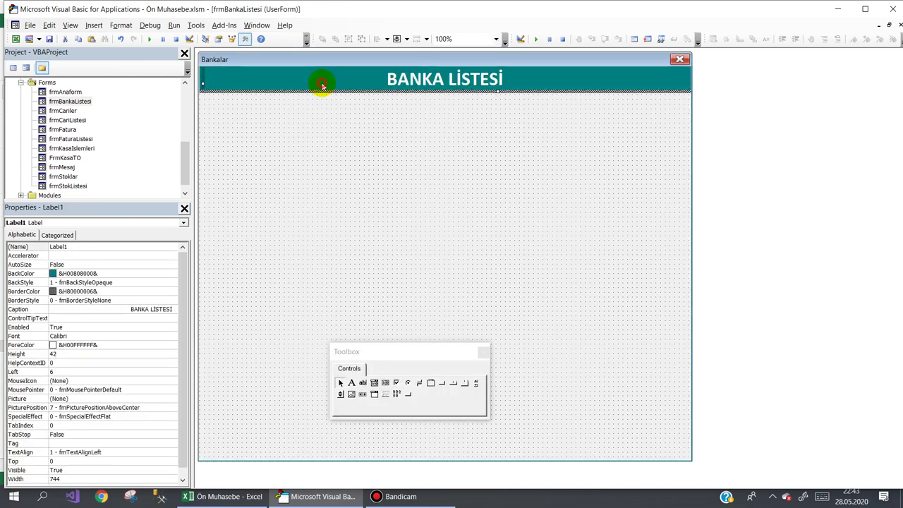
click(323, 89)
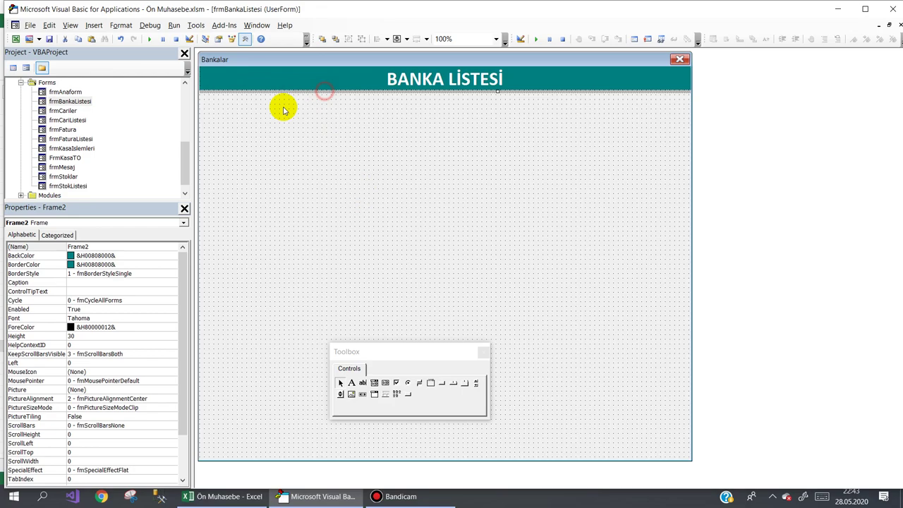
click(149, 255)
click(170, 255)
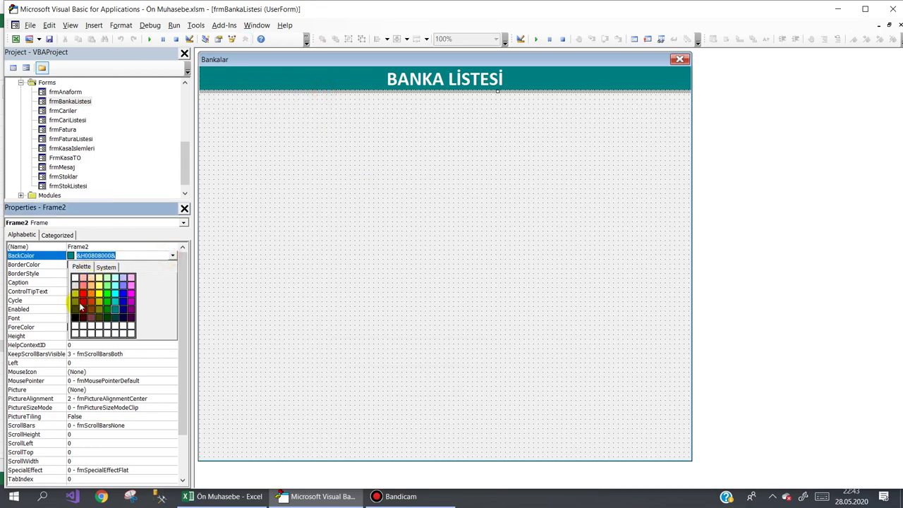
key(Escape)
click(329, 82)
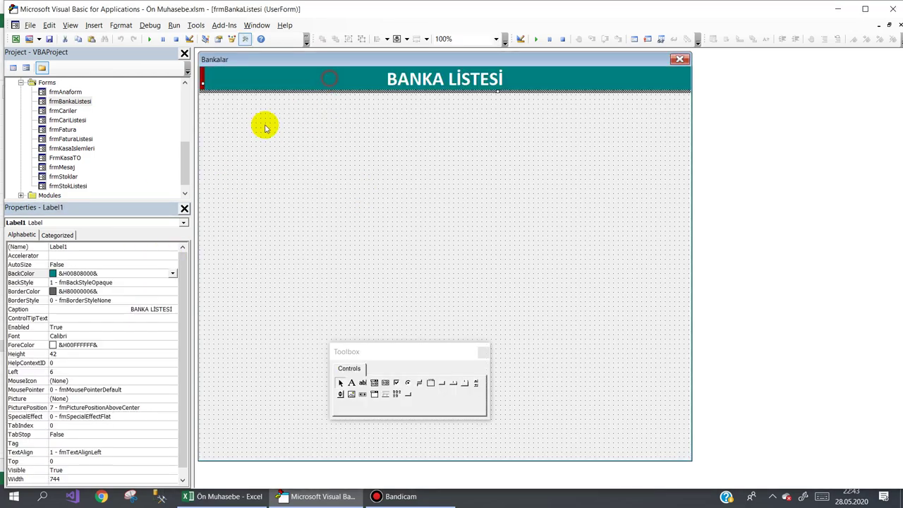
click(169, 270)
click(172, 272)
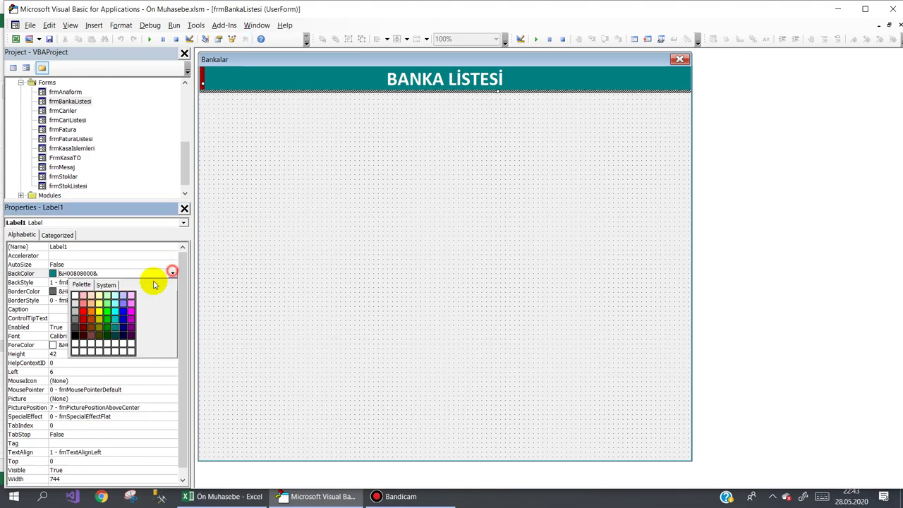
click(86, 319)
click(323, 168)
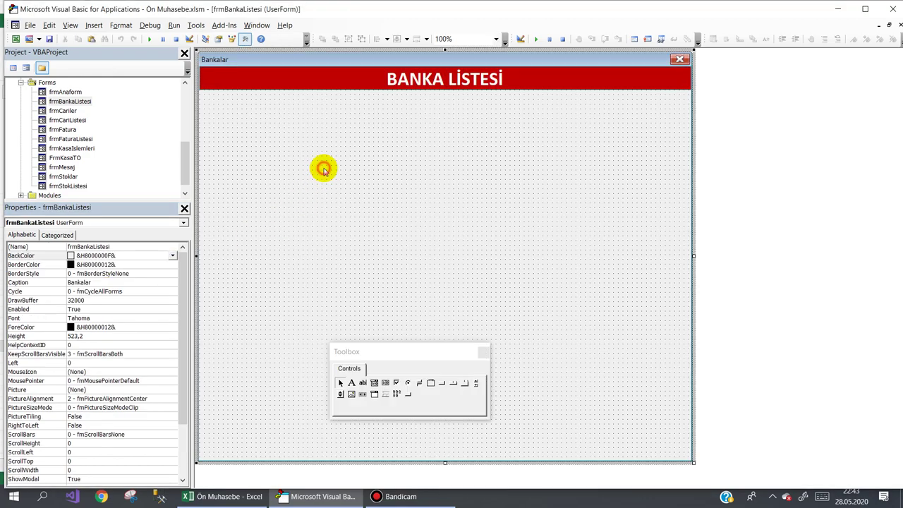
click(71, 120)
Step: Copy all controls from frmCariListesi and paste them into frmBankaListesi in place of the red header
double_click(74, 121)
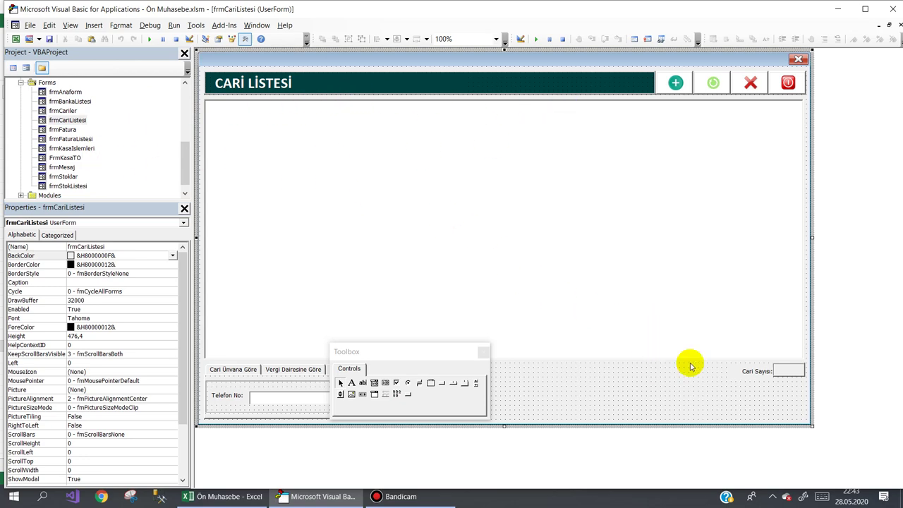
mouse_move(798, 399)
mouse_down()
mouse_move(590, 399)
mouse_move(213, 61)
mouse_up()
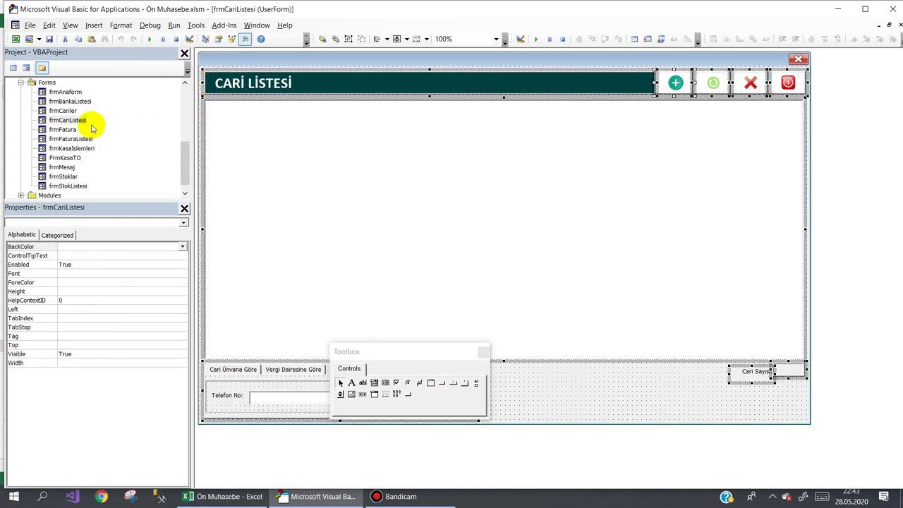
double_click(70, 101)
click(343, 106)
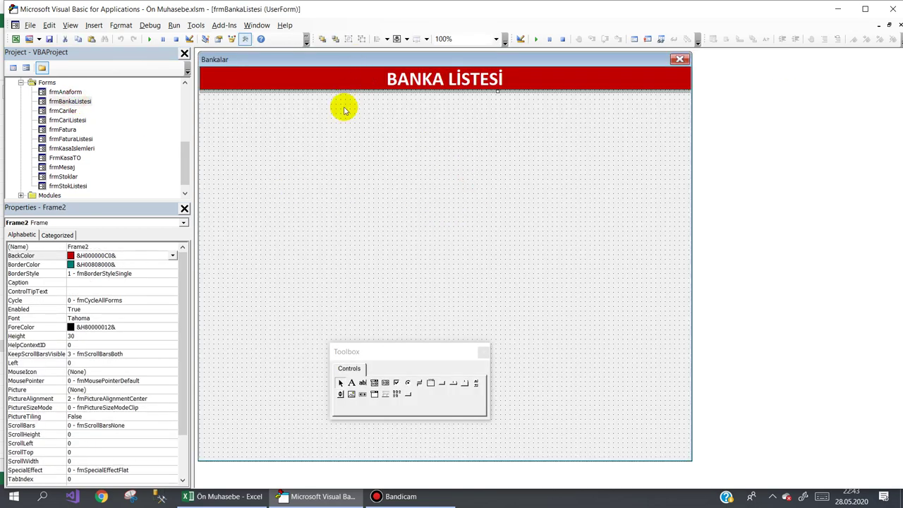
key(Delete)
key(ctrl+z)
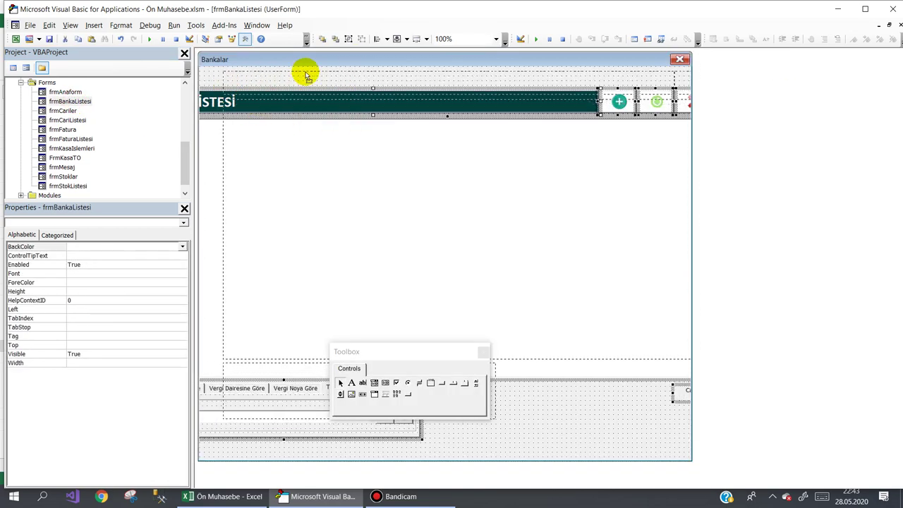
Step: Move the pasted controls to the top-left and resize frmBankaListesi to height 471
drag(229, 90, 279, 70)
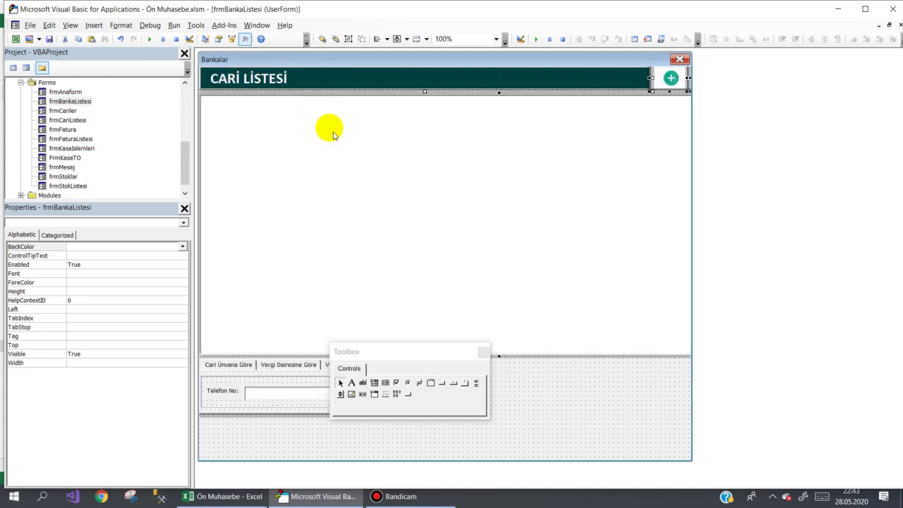
click(595, 403)
drag(691, 461, 805, 429)
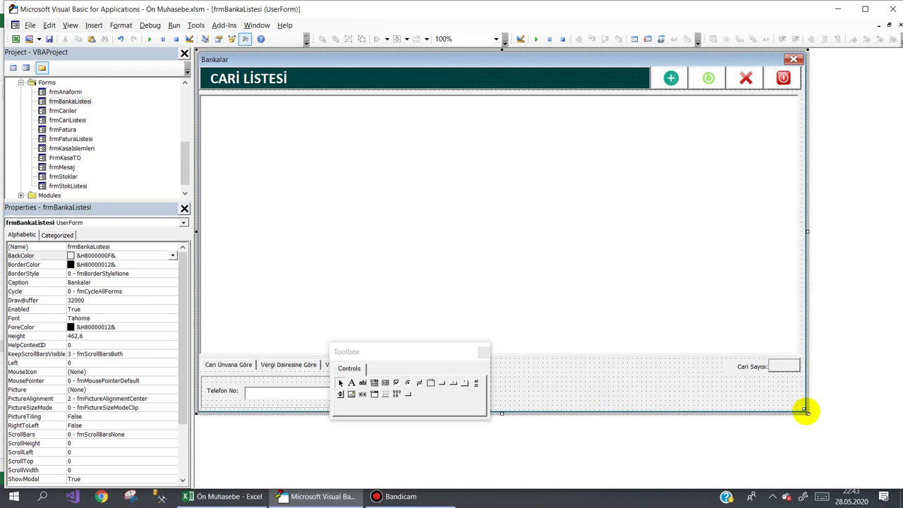
drag(805, 429, 805, 420)
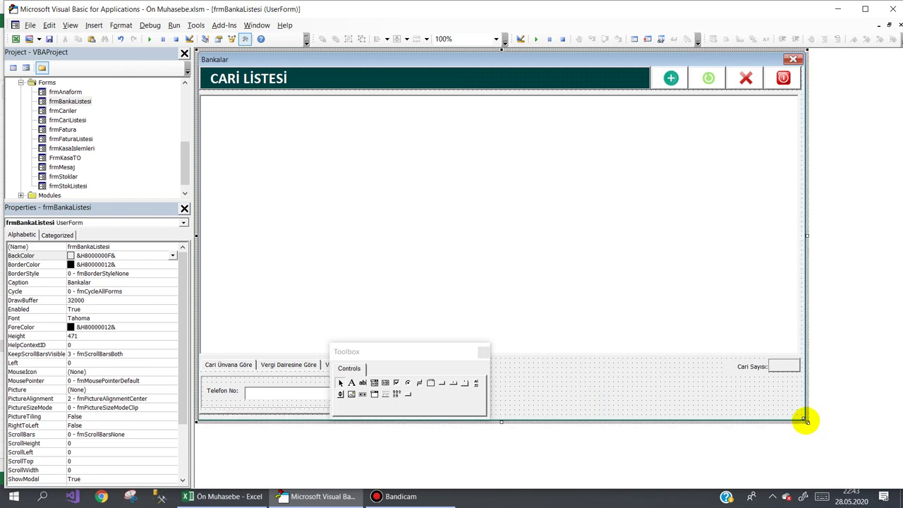
Step: Change the header caption from CARİ LİSTESİ to BANKA LİSTESİ
click(225, 86)
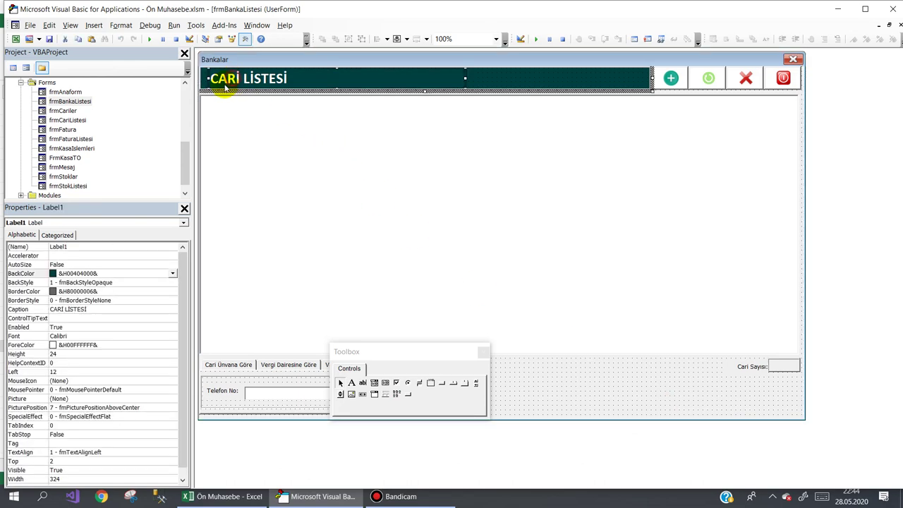
click(232, 81)
drag(238, 79, 199, 82)
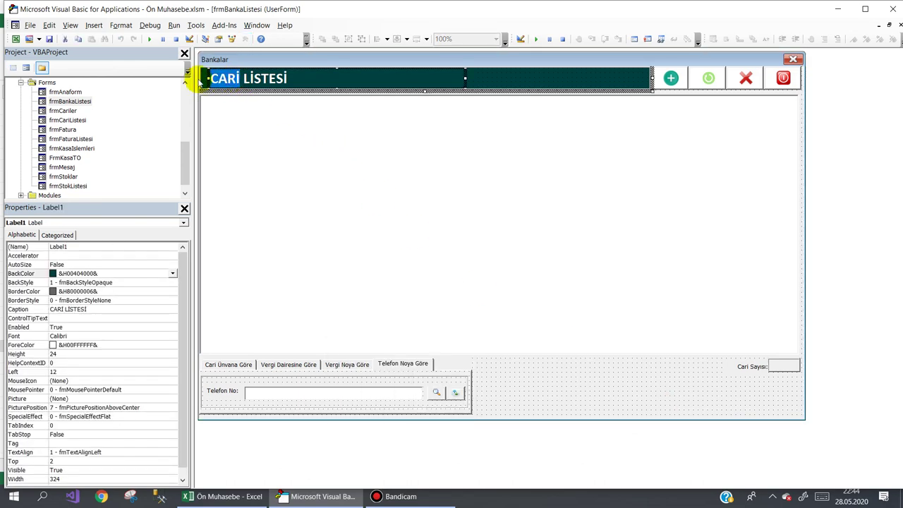
text(banka)
key(BackSpace)
key(BackSpace)
key(BackSpace)
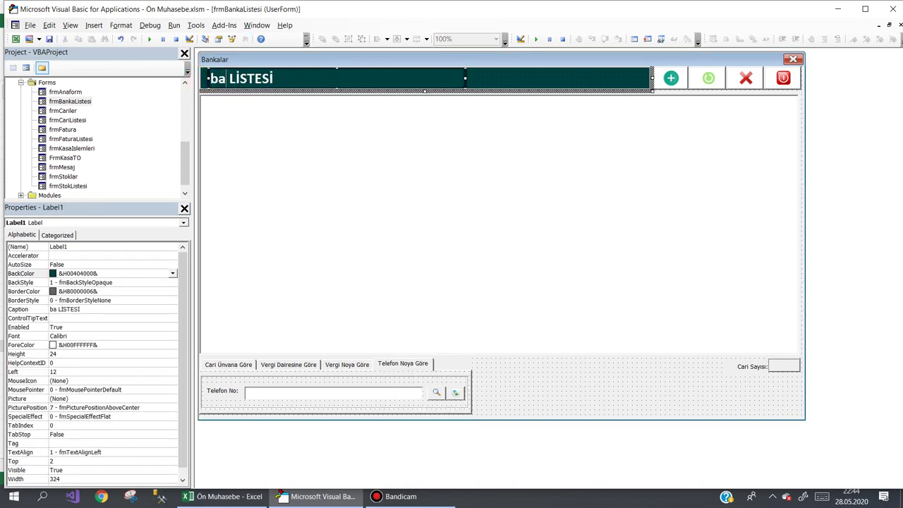
key(BackSpace)
key(BackSpace)
text(BANKA)
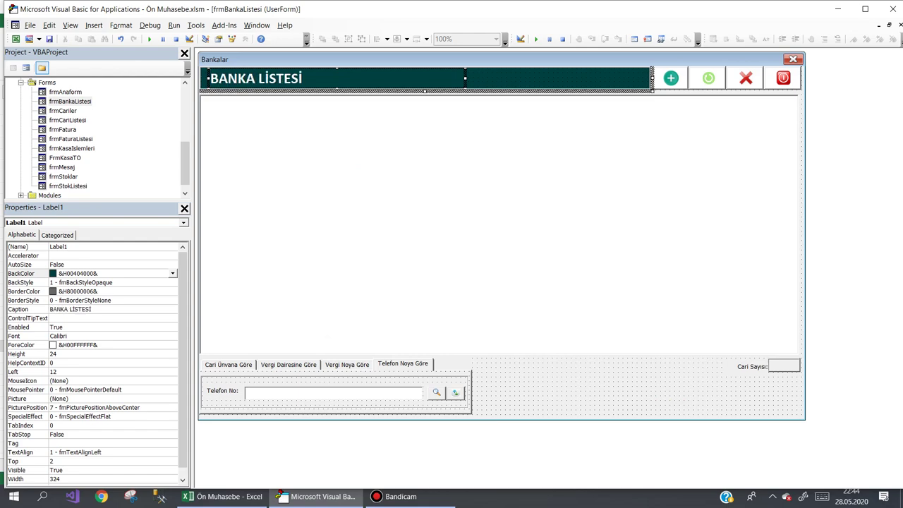
click(605, 381)
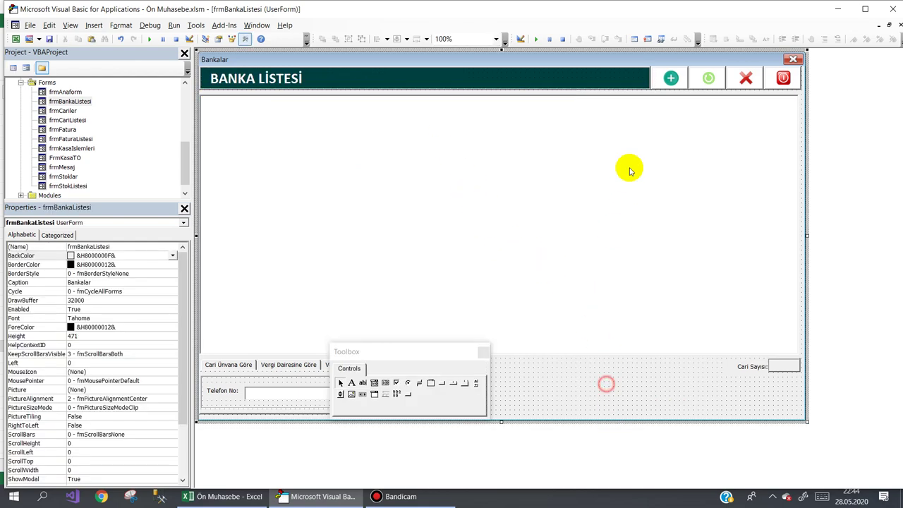
Step: Change the add button's tooltip to Banka Ekle and check the btnGuncelle and btnKapat buttons
click(670, 79)
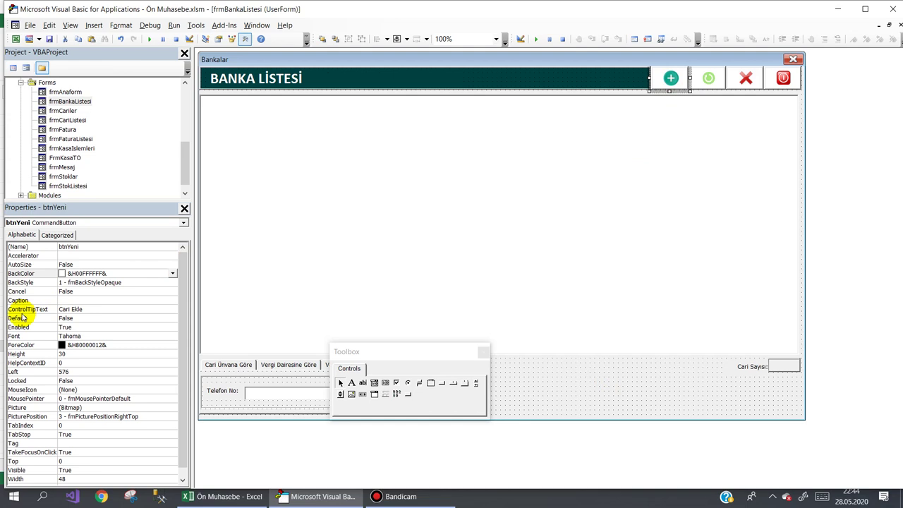
click(67, 311)
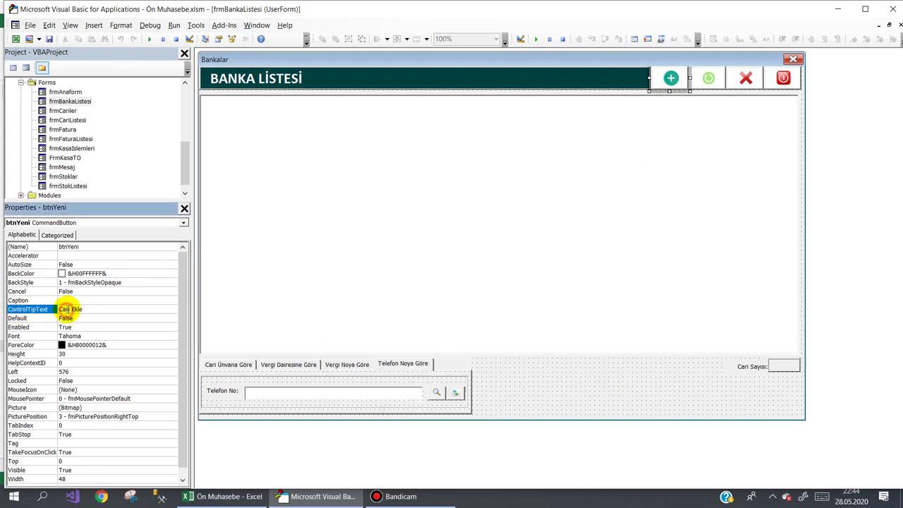
drag(69, 309, 28, 295)
text(b)
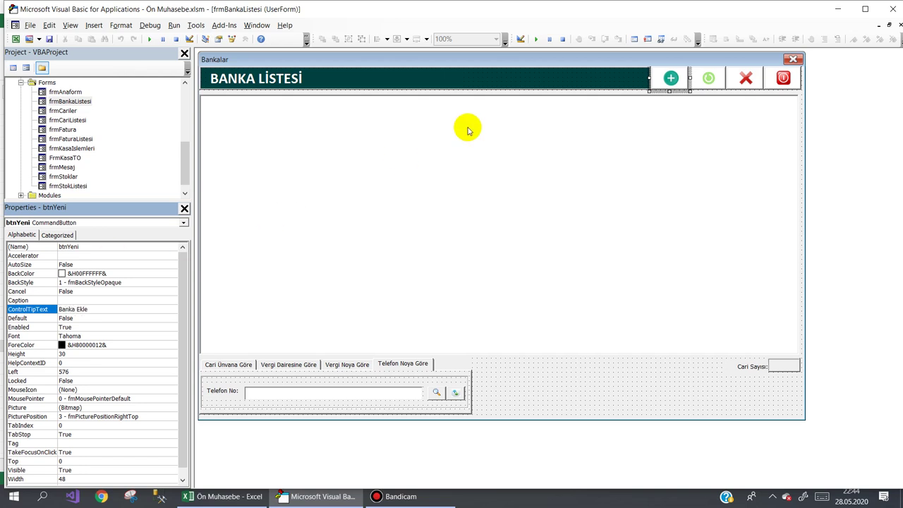
click(709, 78)
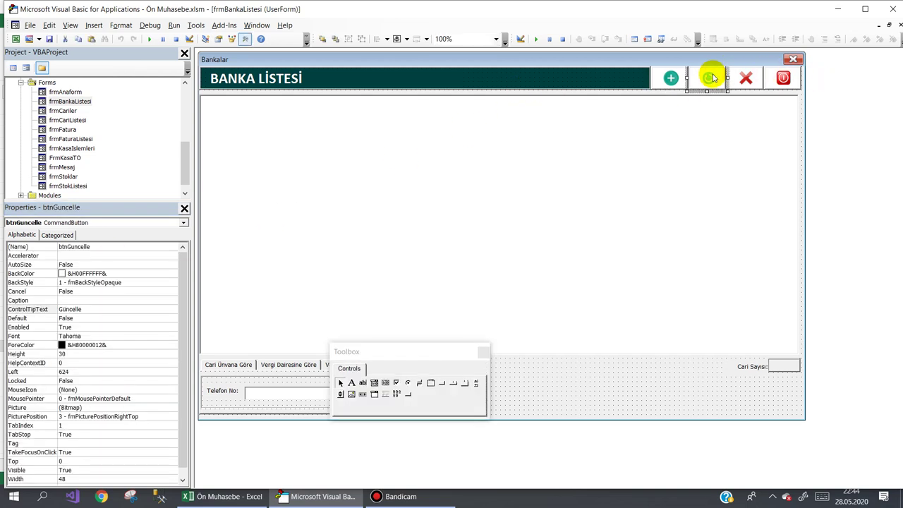
click(745, 78)
click(782, 78)
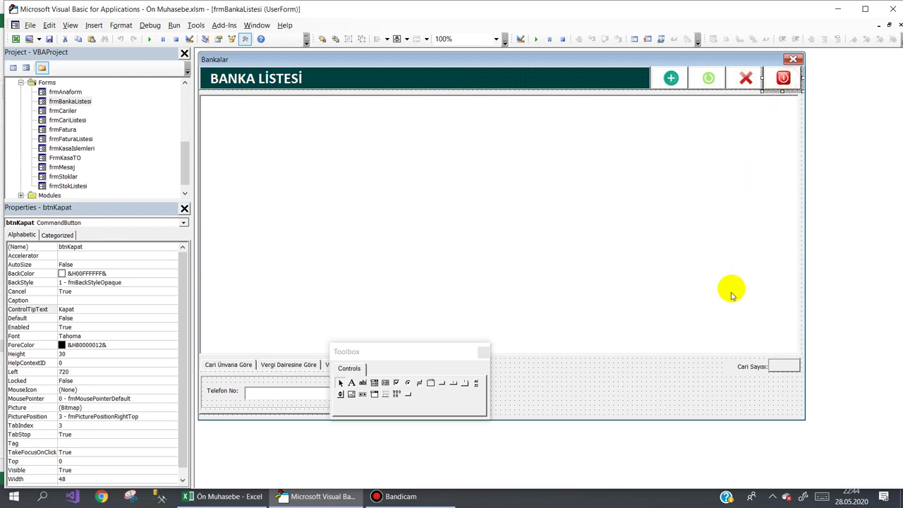
Step: Rename the Cari Sayısı: label to Banka Sayısı:
click(638, 381)
click(741, 370)
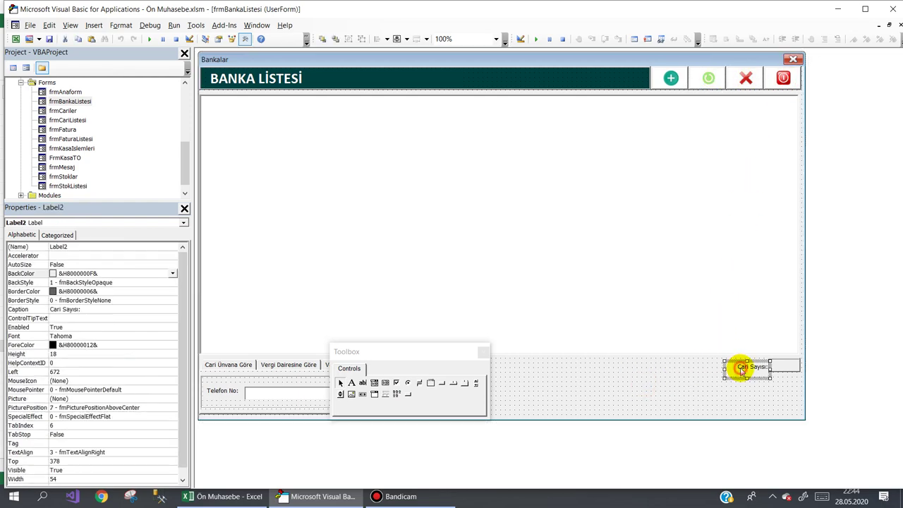
click(744, 368)
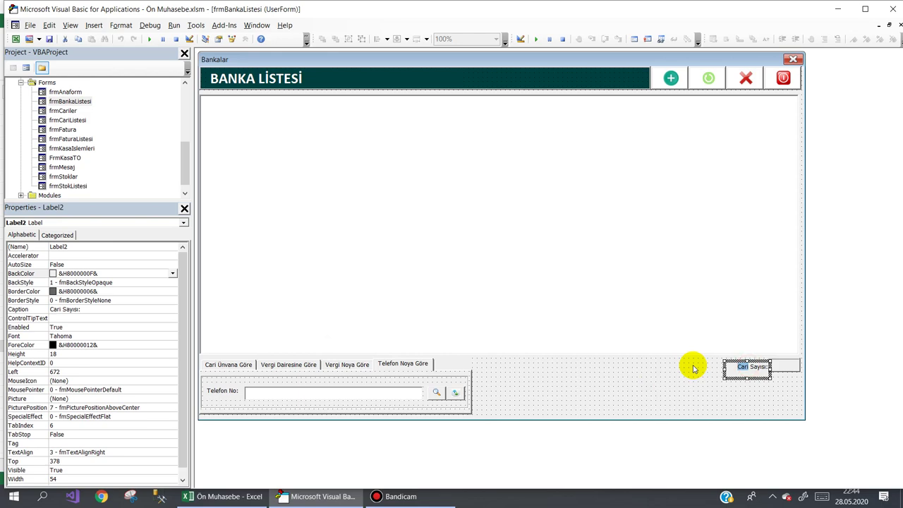
text(Banka)
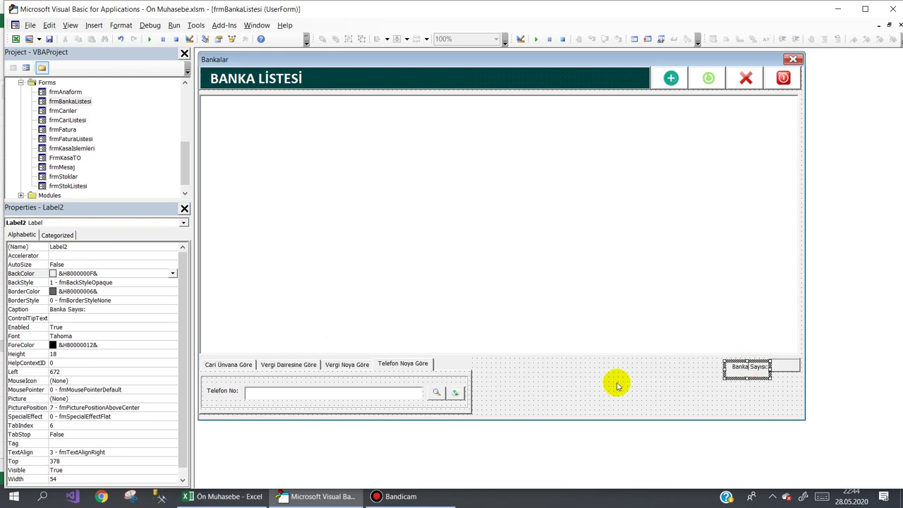
click(614, 381)
click(226, 365)
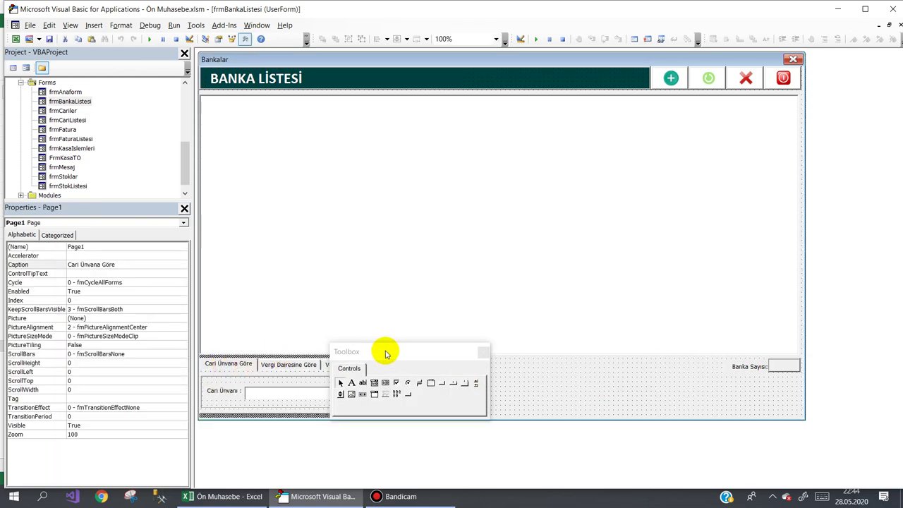
Step: Reveal the search tabs, rename the hidden lstCariler listbox to lstBankalar, and save the workbook
drag(383, 352, 654, 384)
click(533, 392)
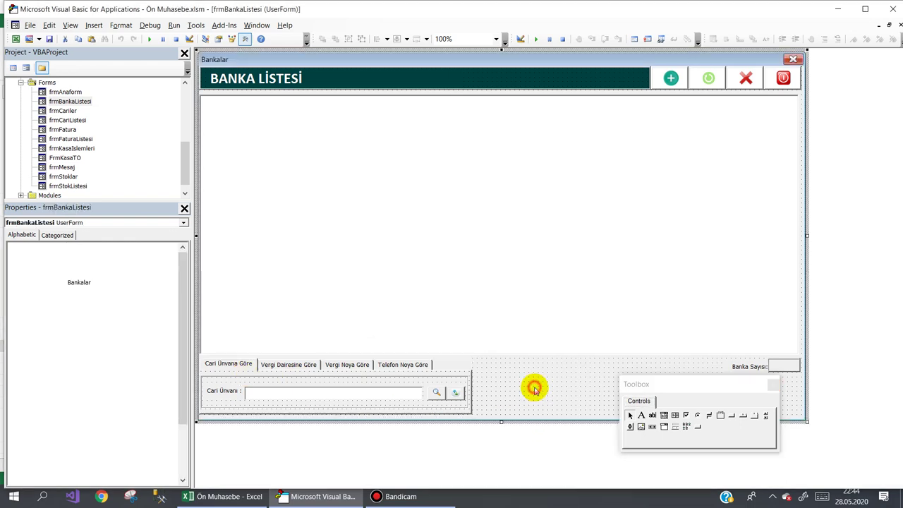
click(335, 223)
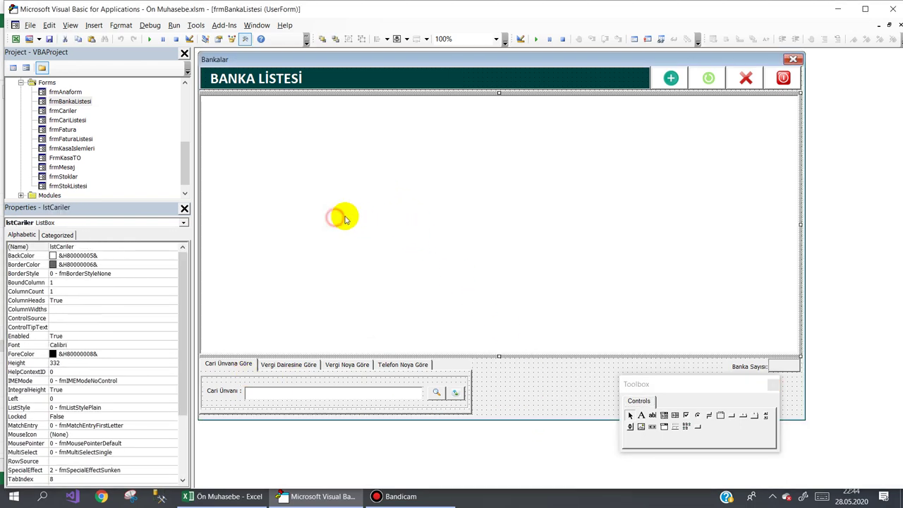
drag(60, 246, 114, 246)
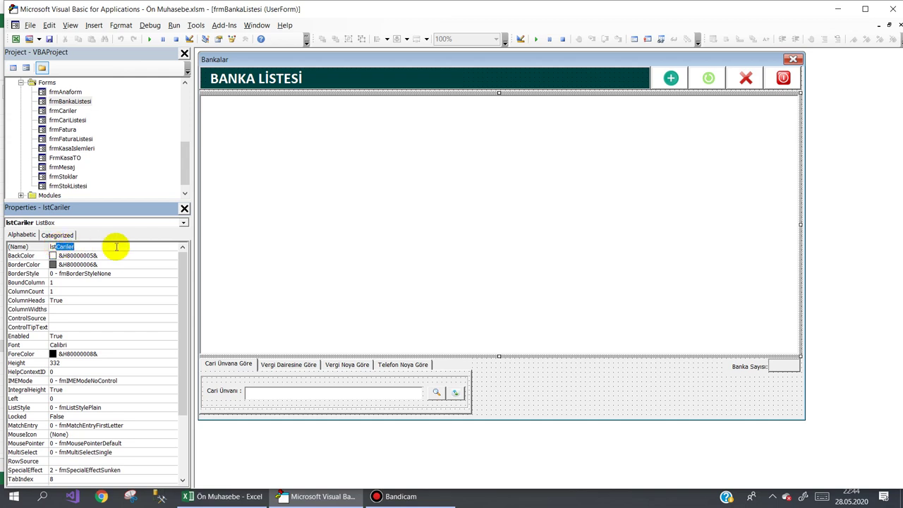
text(Bankalar)
key(Return)
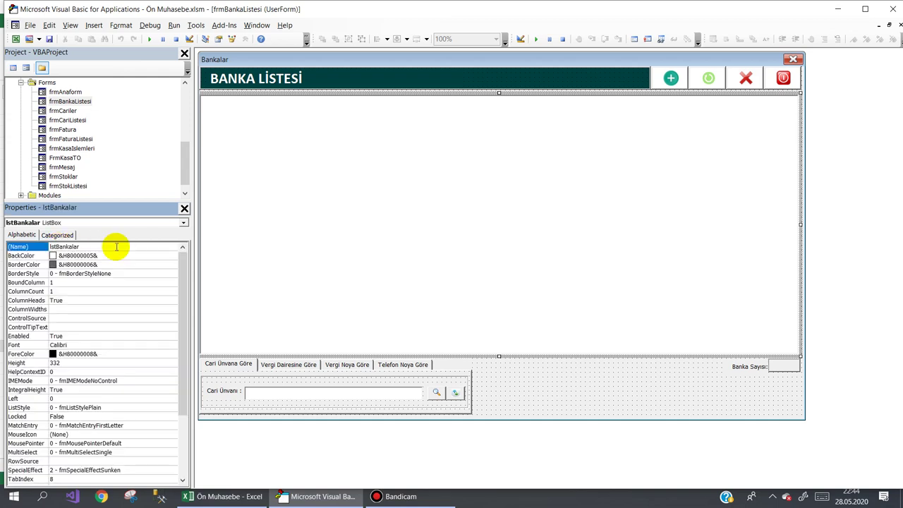
click(529, 386)
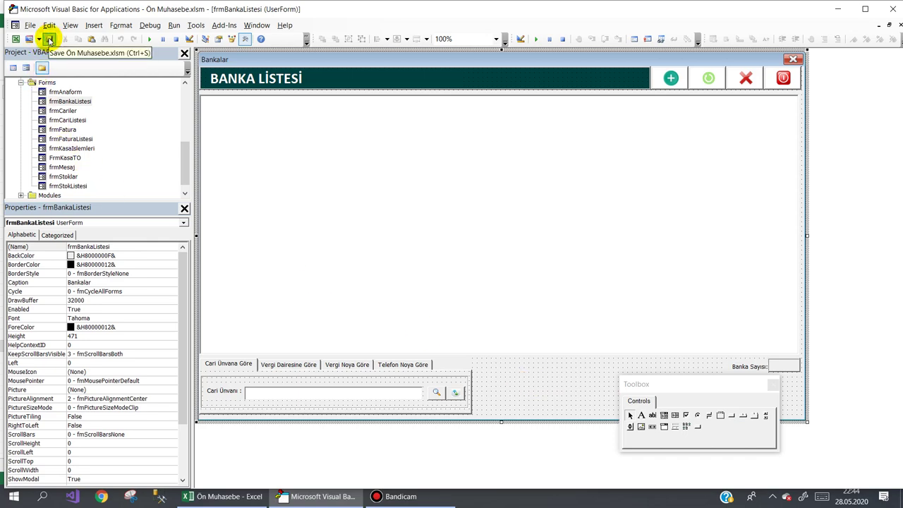
click(531, 389)
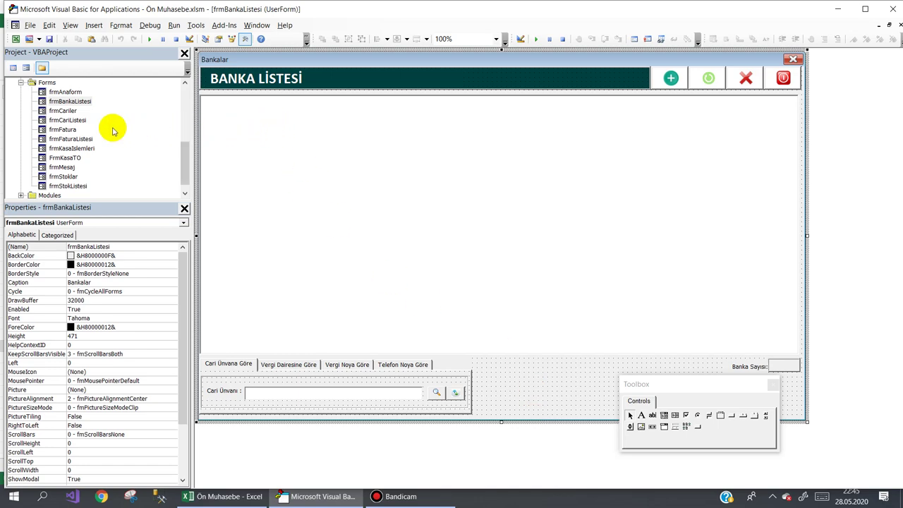
Step: Insert a new UserForm, enlarge it, and name it frmBankaYeni
click(28, 39)
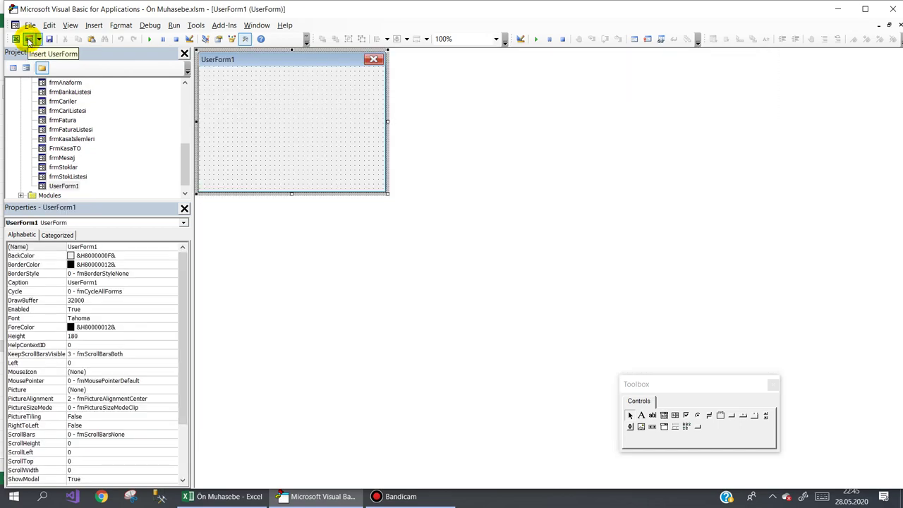
drag(387, 194, 423, 215)
mouse_move(510, 253)
mouse_down()
mouse_move(594, 275)
mouse_move(592, 263)
mouse_up()
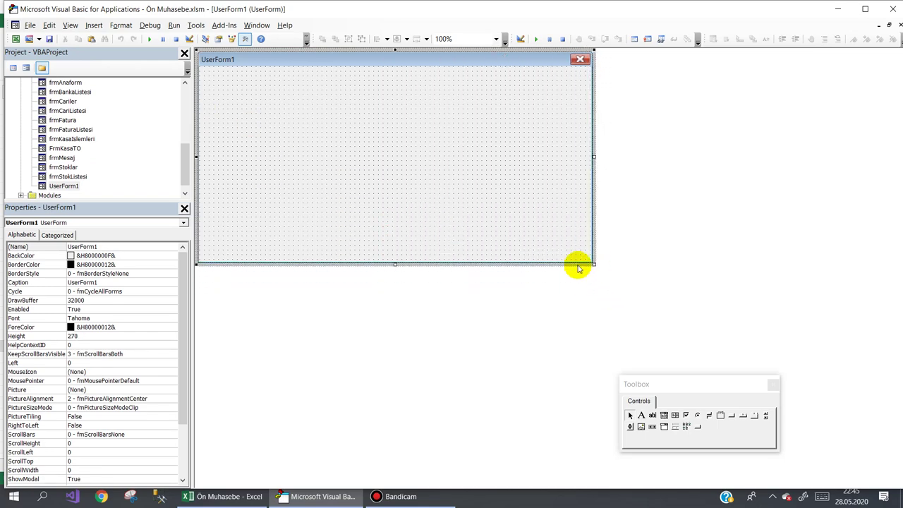
click(53, 248)
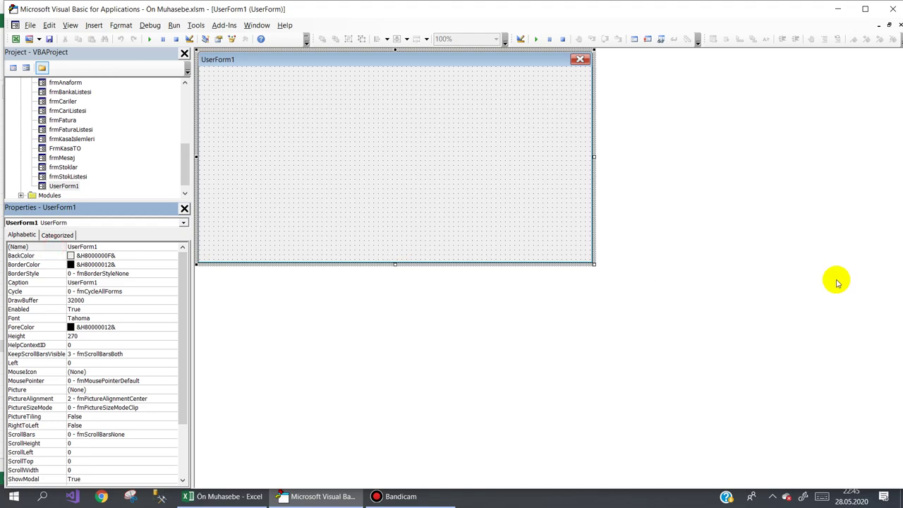
text(frmBankaYeni)
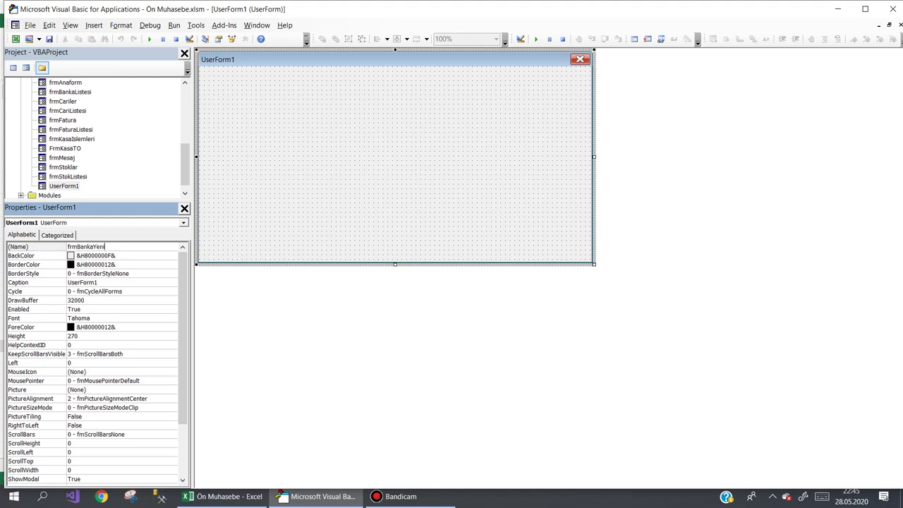
key(Return)
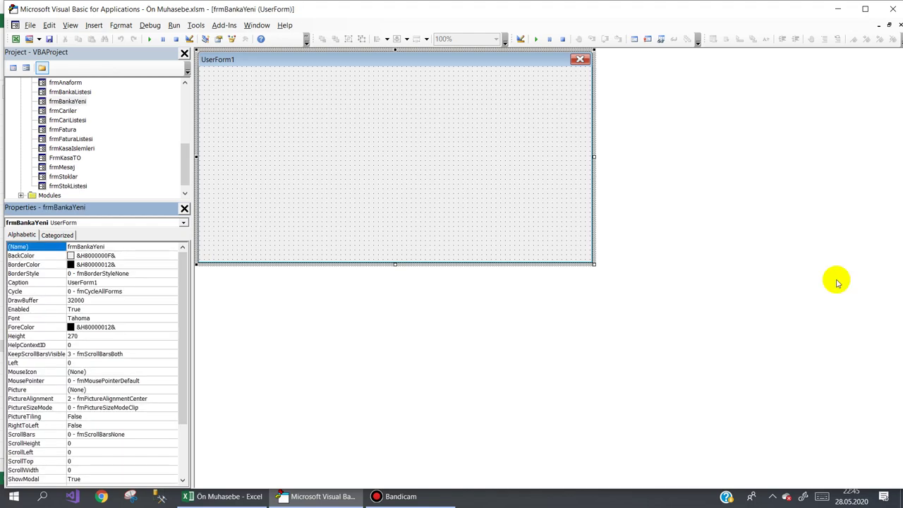
Step: Set the frmBankaYeni form's caption to YENİ BANKA KAYIT FORMU
click(71, 92)
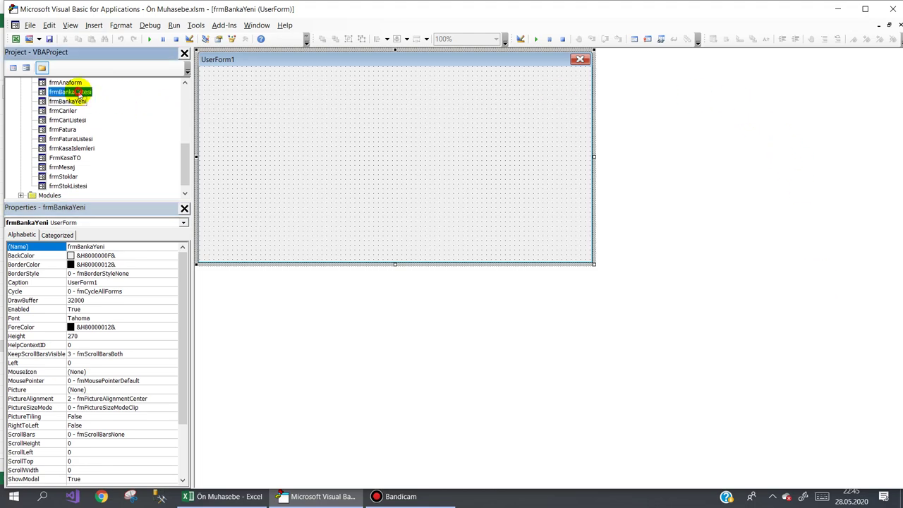
click(78, 101)
click(70, 91)
click(71, 101)
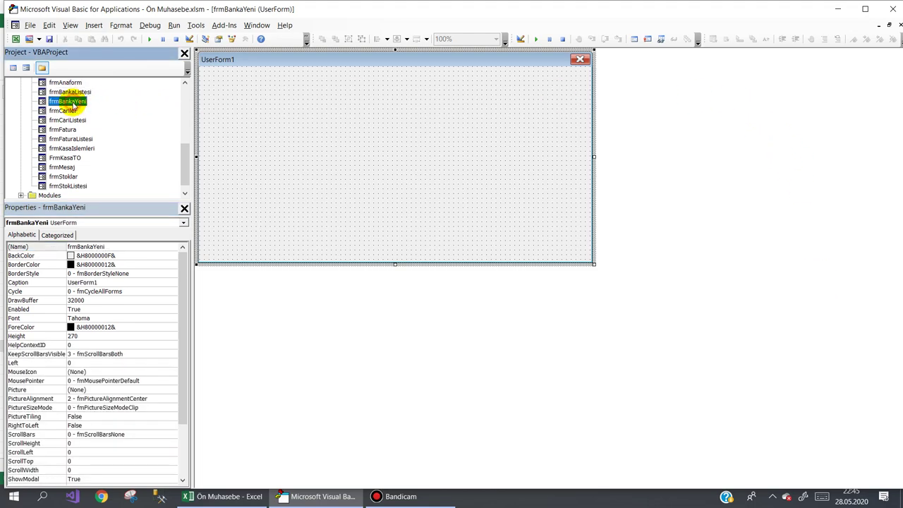
click(261, 134)
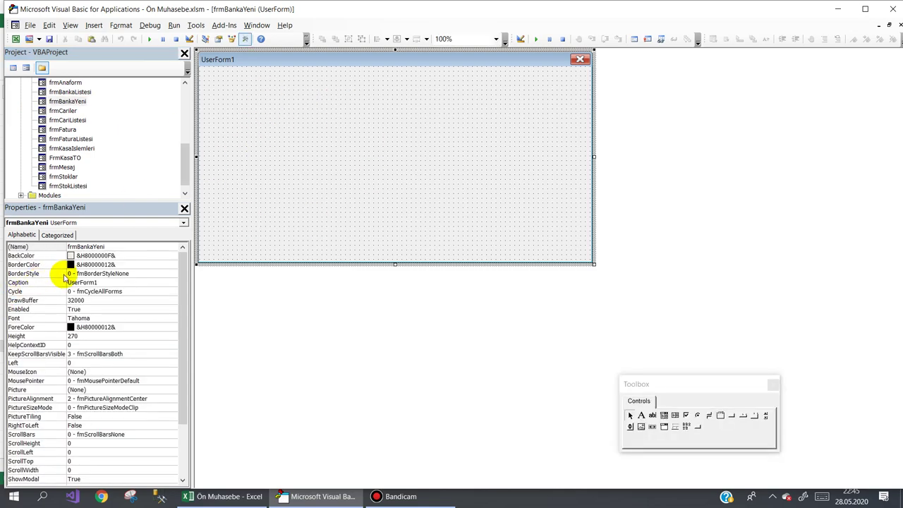
click(54, 282)
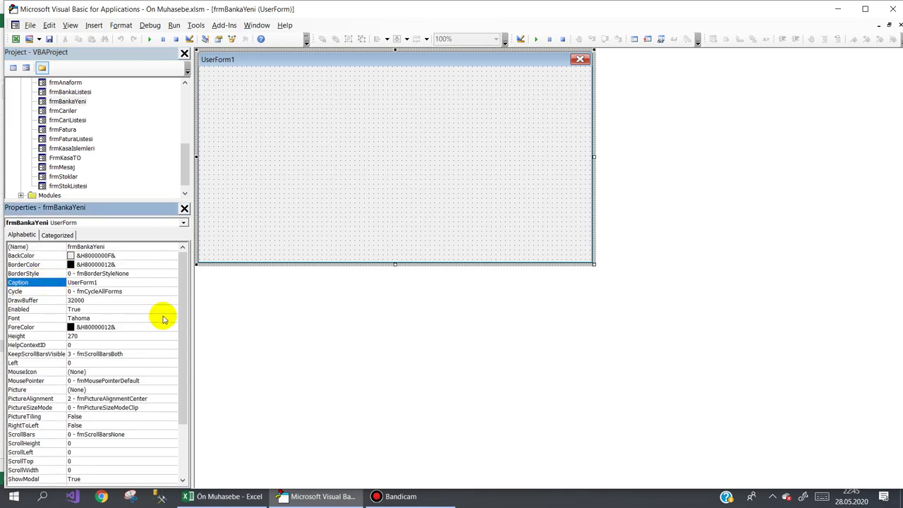
text(YENİ)
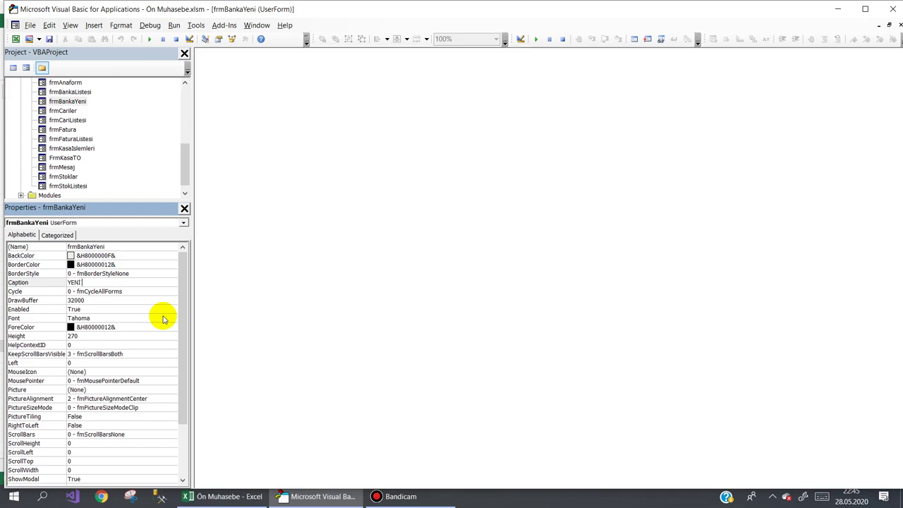
text( BANKA HESAP AÇ)
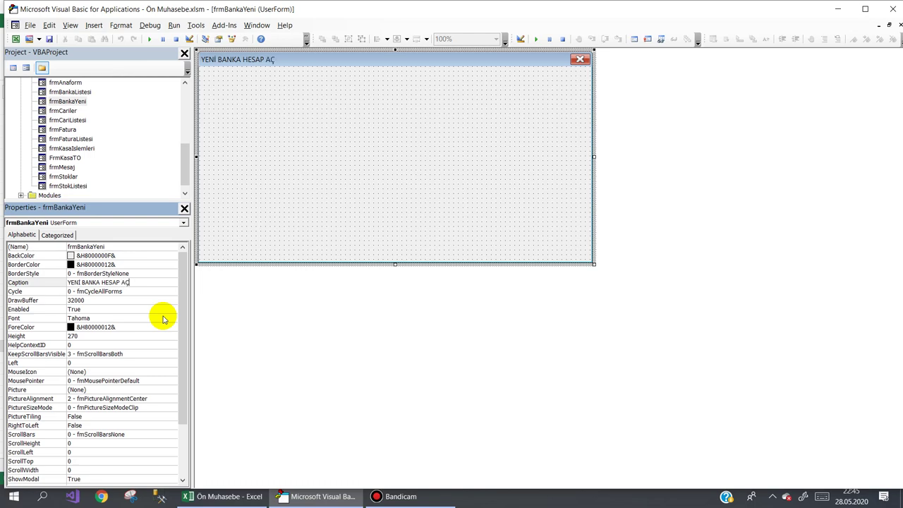
text(FORM)
key(BackSpace)
key(BackSpace)
key(BackSpace)
key(BackSpace)
key(BackSpace)
key(BackSpace)
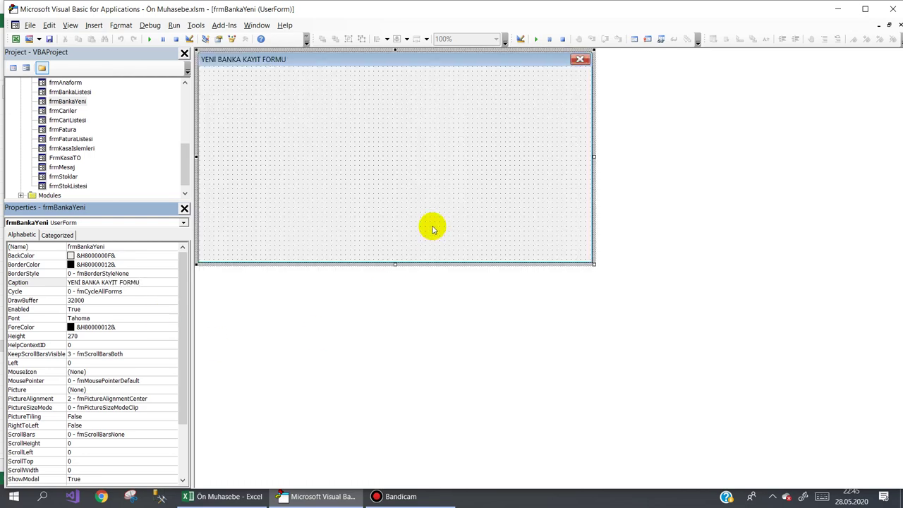
Step: Copy the Cari Bilgileri frame from frmCariler and paste it into frmBankaYeni, shifted left
click(321, 170)
double_click(63, 111)
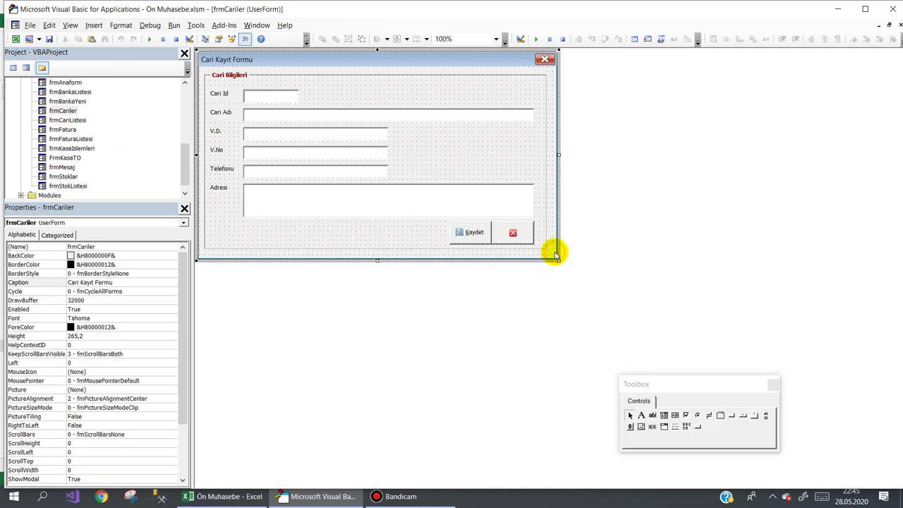
key(Tab)
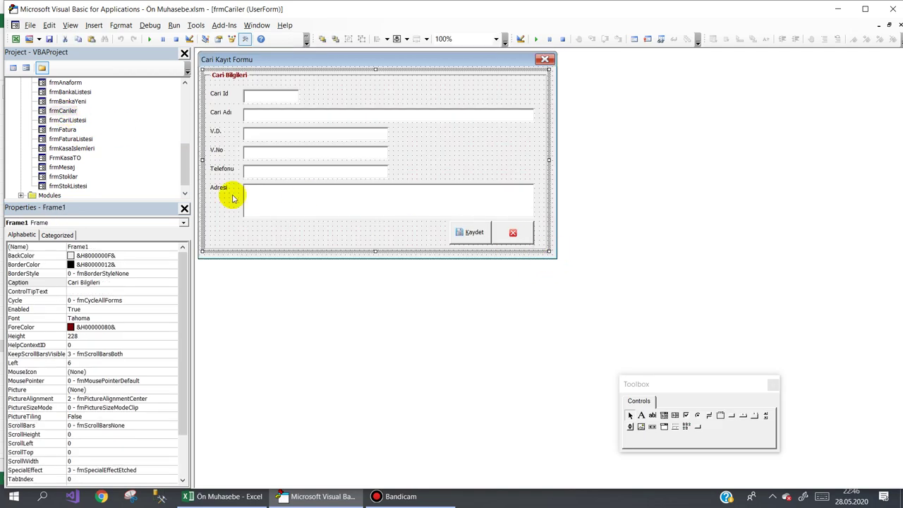
click(68, 102)
double_click(68, 102)
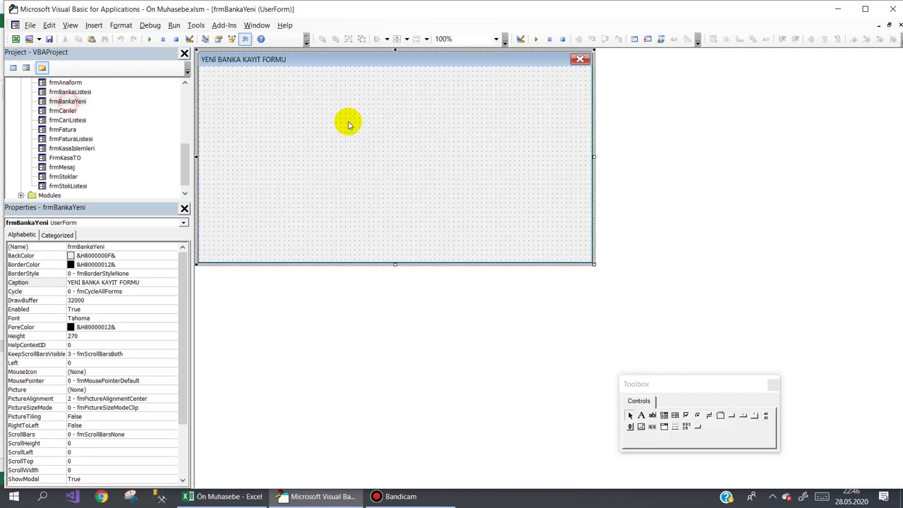
key(ctrl+v)
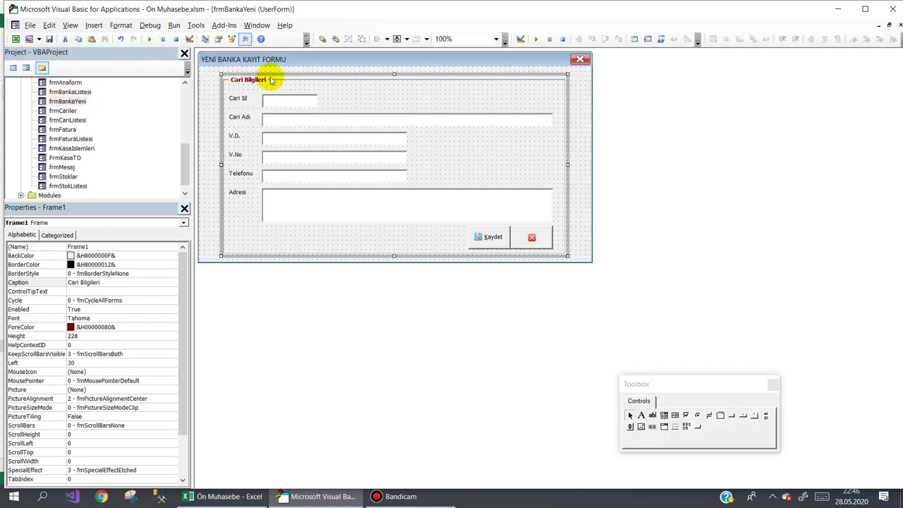
drag(269, 73, 250, 70)
Step: Retitle the pasted frame Banka Bilgileri and shrink frmBankaYeni to fit around it
click(54, 282)
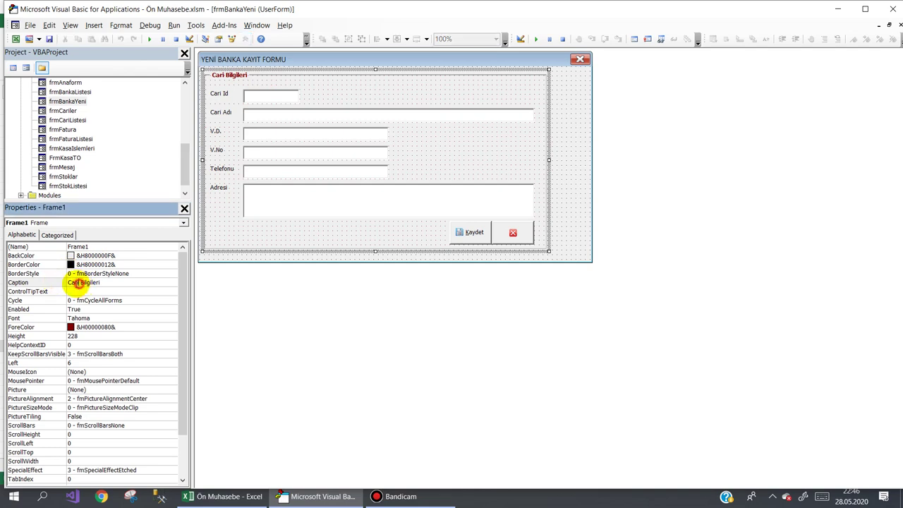
drag(78, 282, 49, 282)
text(Banka)
click(576, 223)
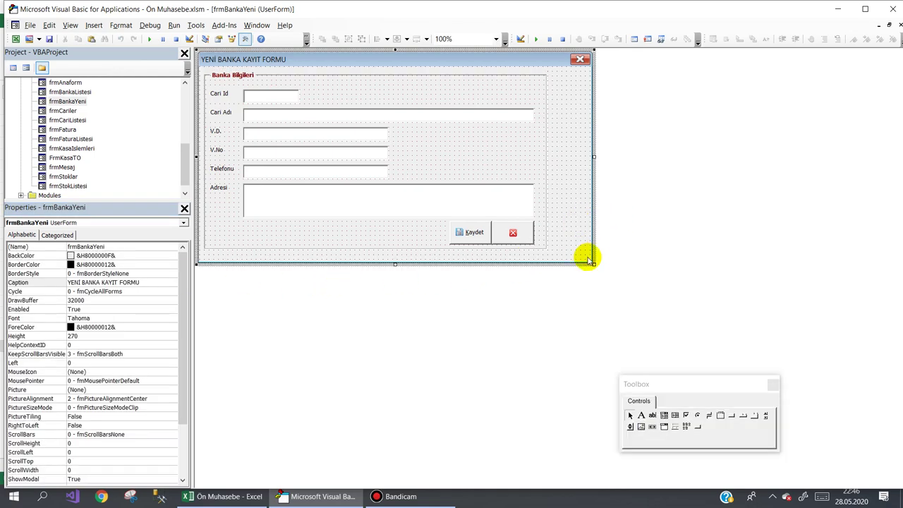
drag(590, 259, 556, 260)
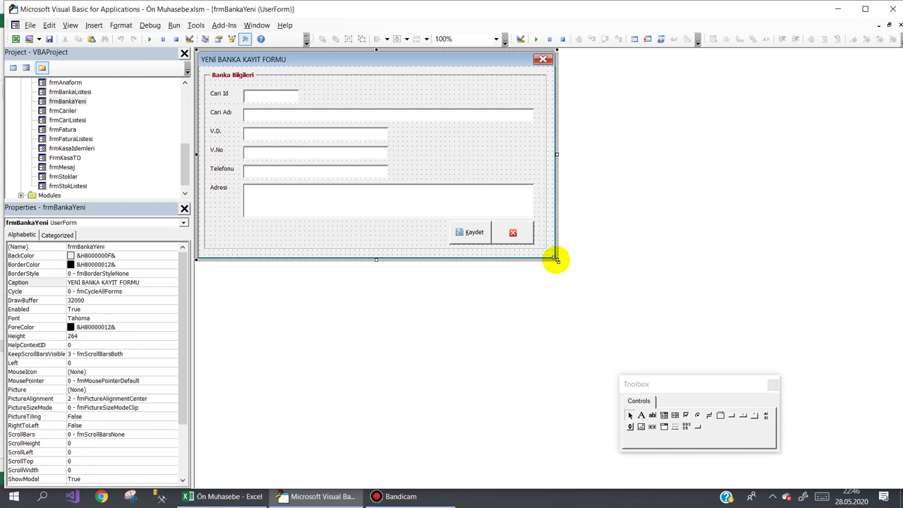
Step: Change the Cari Id and Cari Adı labels to Banka Id and Banka Adı
click(219, 94)
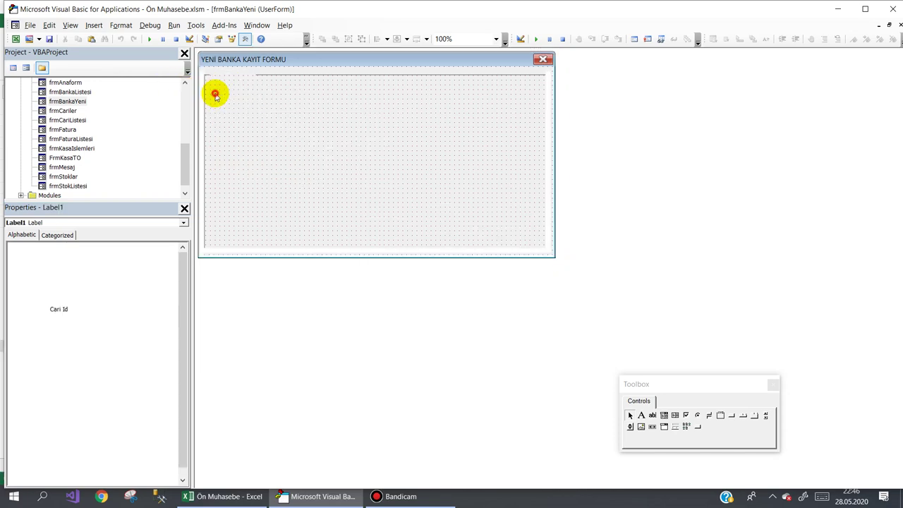
click(218, 95)
drag(228, 94, 191, 91)
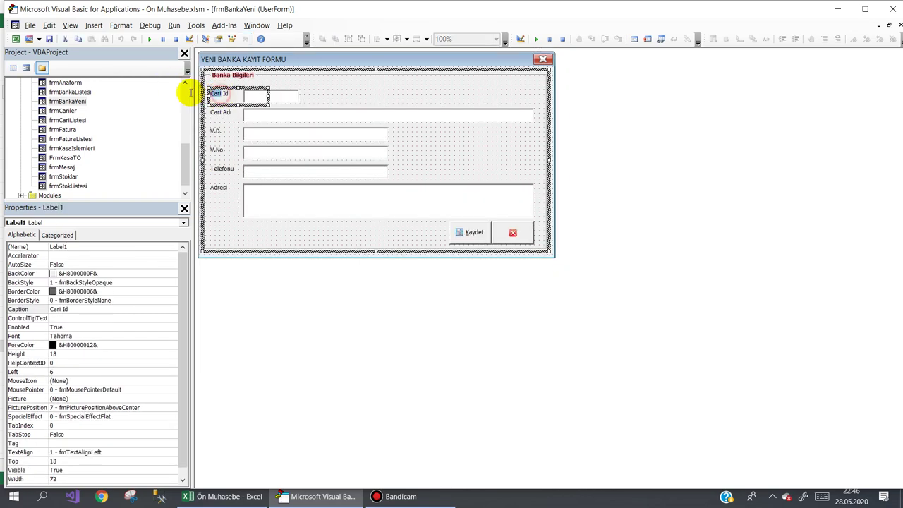
text(Banka)
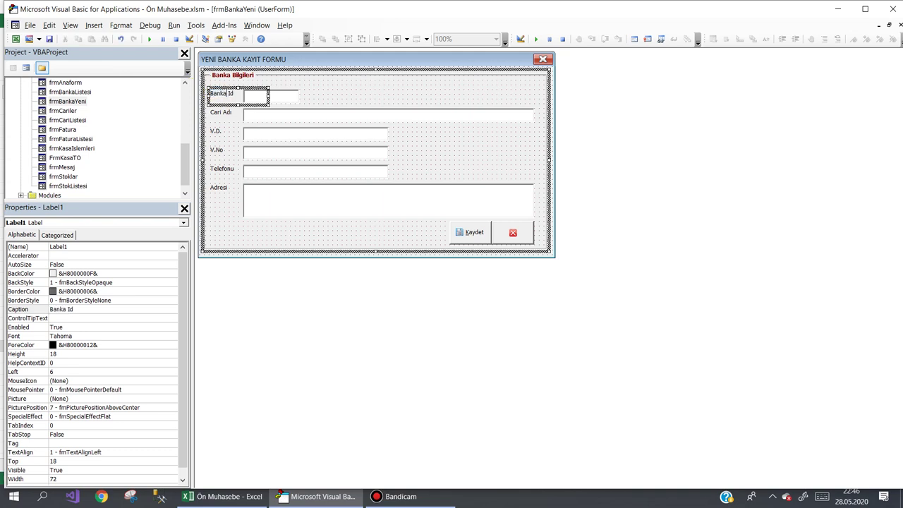
click(212, 111)
click(218, 112)
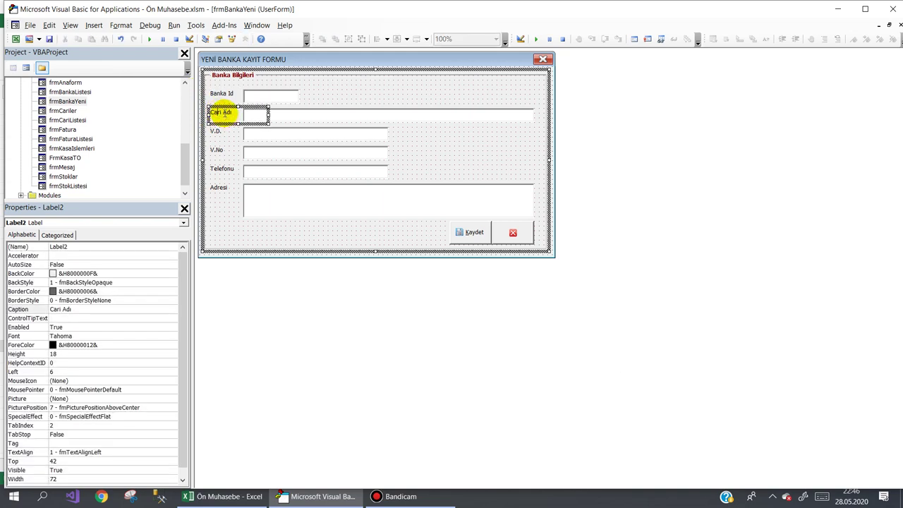
drag(231, 112, 172, 116)
text(Banka)
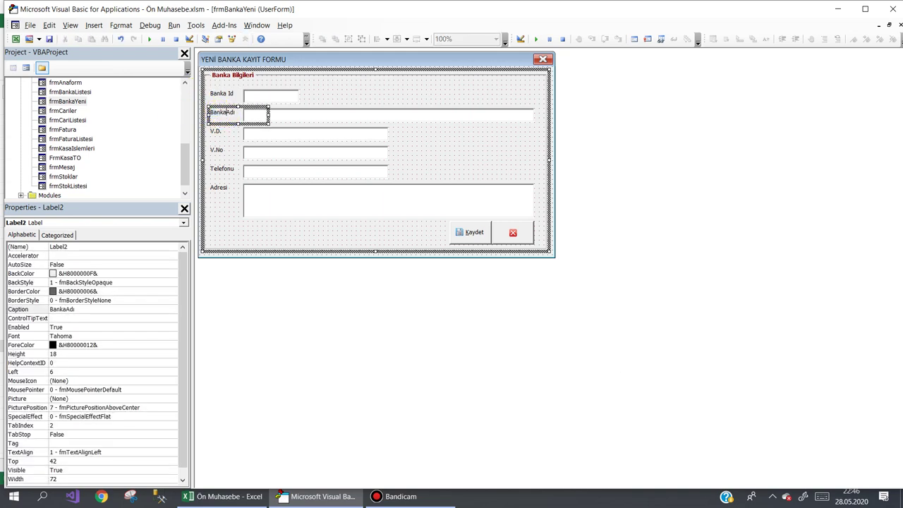
Step: Relabel V.D. as Hesap Tipi and delete the text box beside it
click(215, 126)
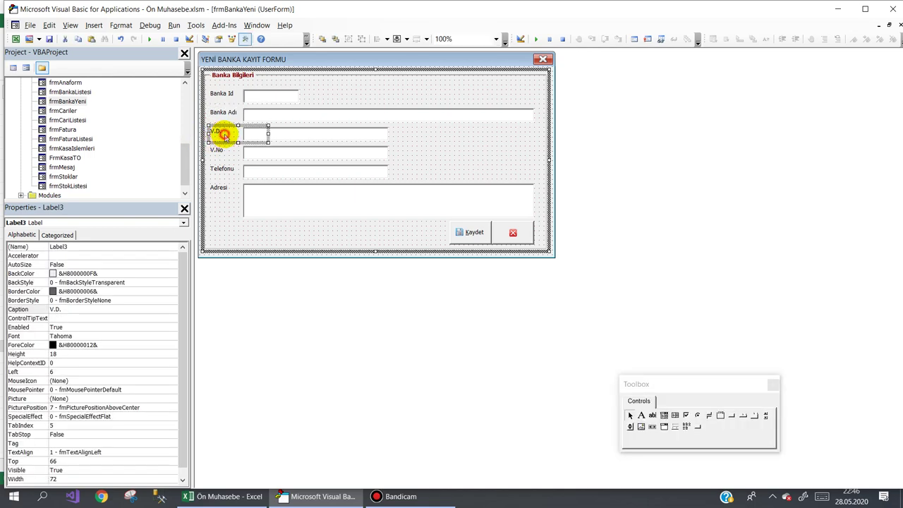
click(226, 130)
drag(227, 131, 183, 133)
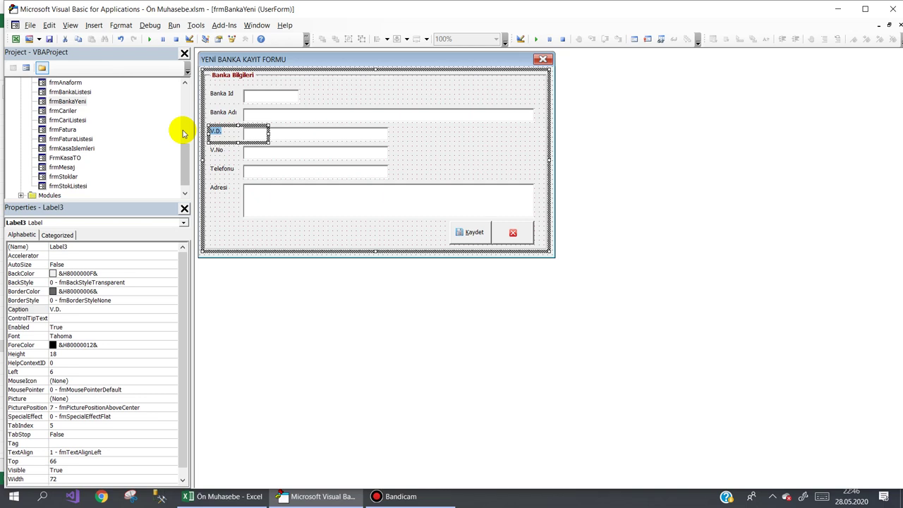
text(Hesap Tipi)
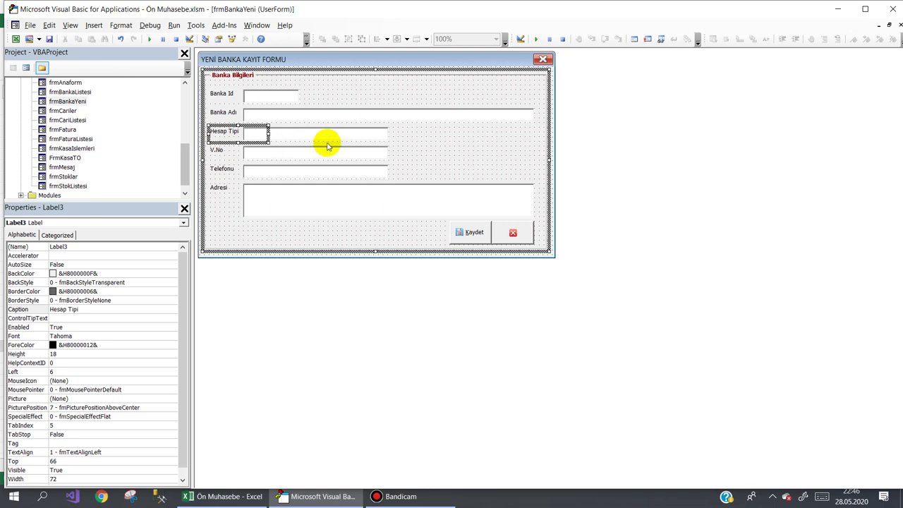
click(395, 137)
click(338, 134)
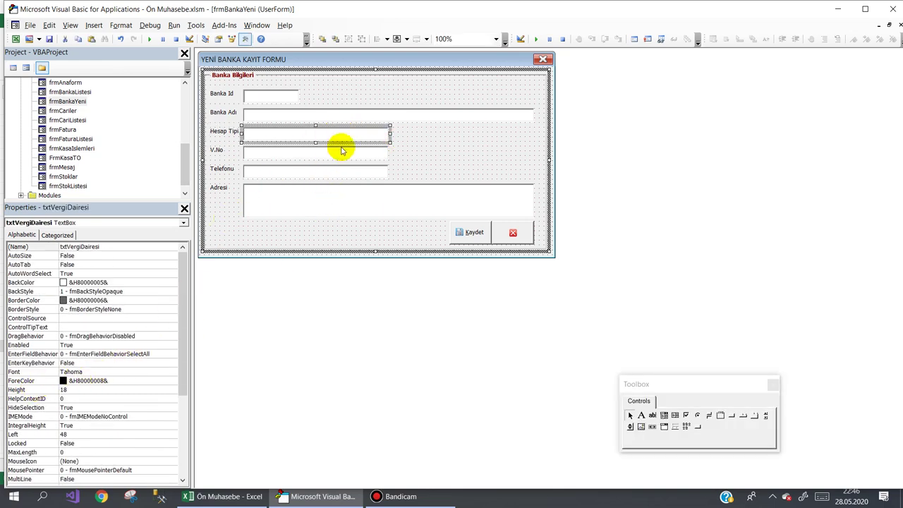
key(Delete)
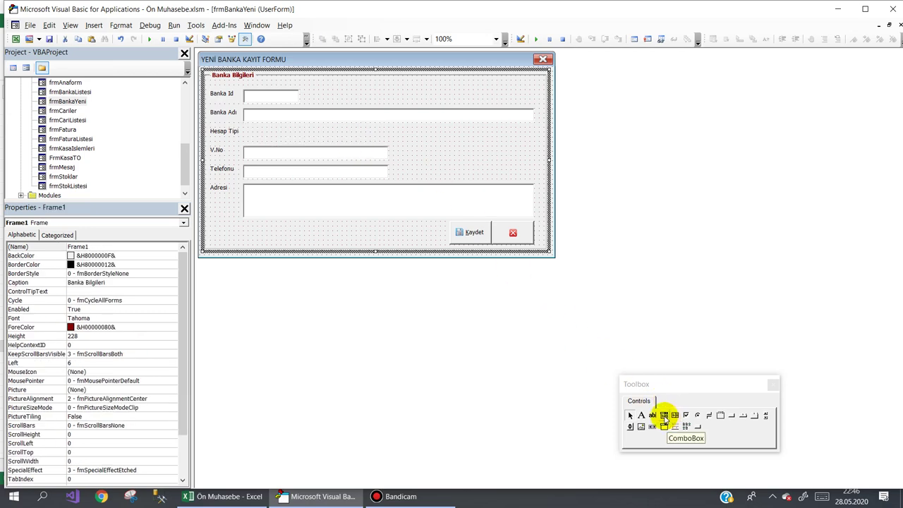
Step: Draw a combo box beside the Hesap Tipi label
click(664, 414)
mouse_move(242, 126)
mouse_down()
mouse_move(302, 142)
mouse_move(390, 132)
mouse_up()
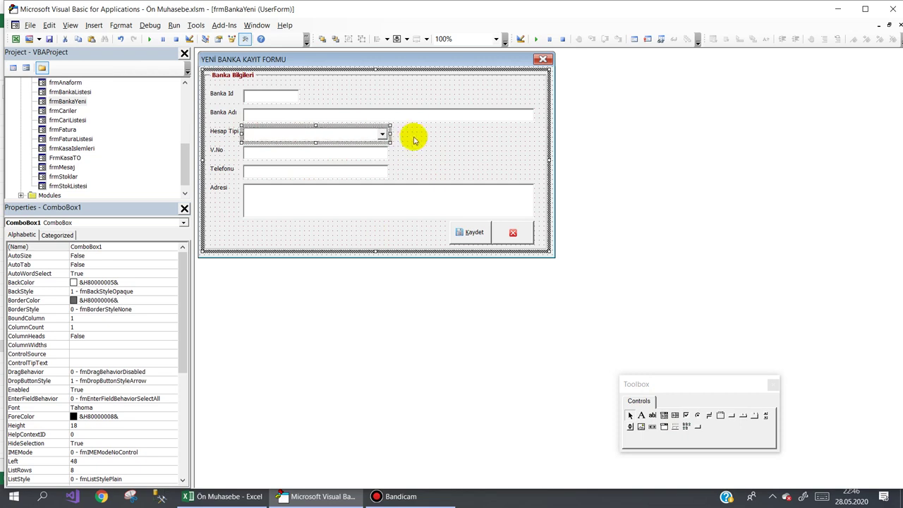
click(452, 140)
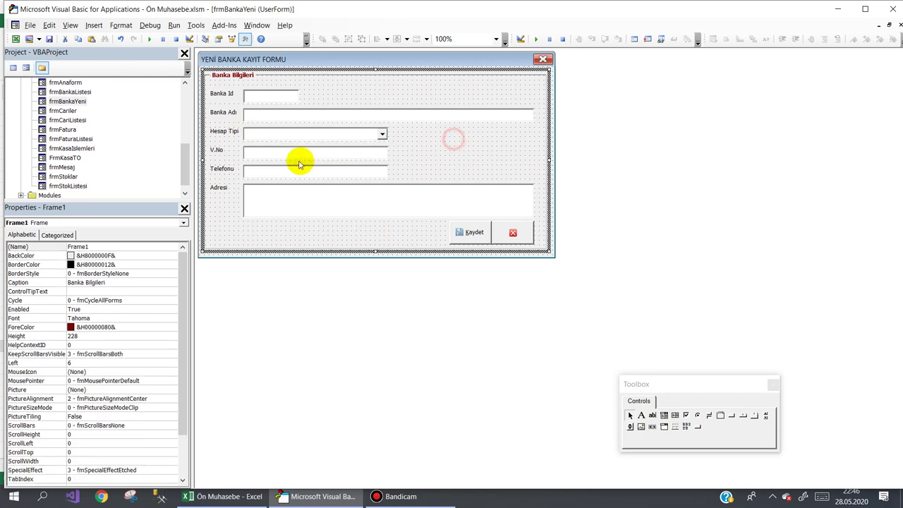
Step: Relabel V.No as Hesap No and select the Telefonu label with its text box
click(215, 154)
click(217, 150)
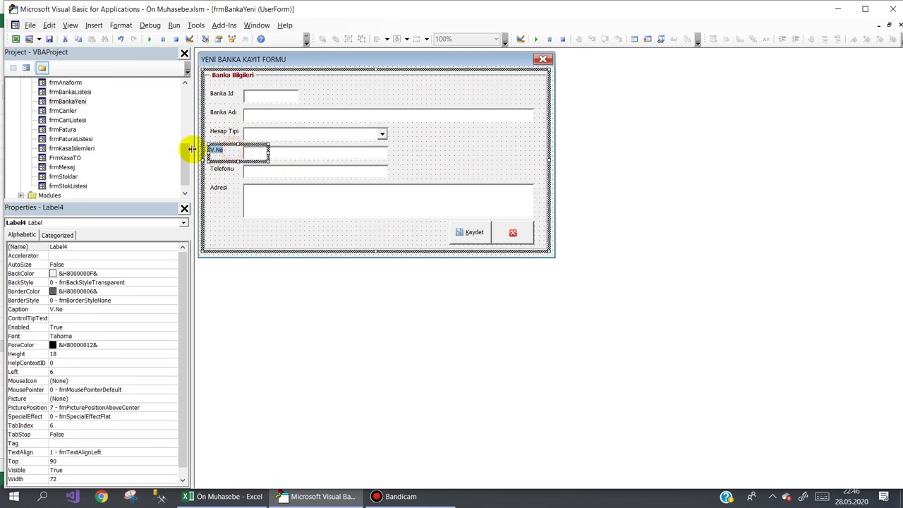
text(Hesap)
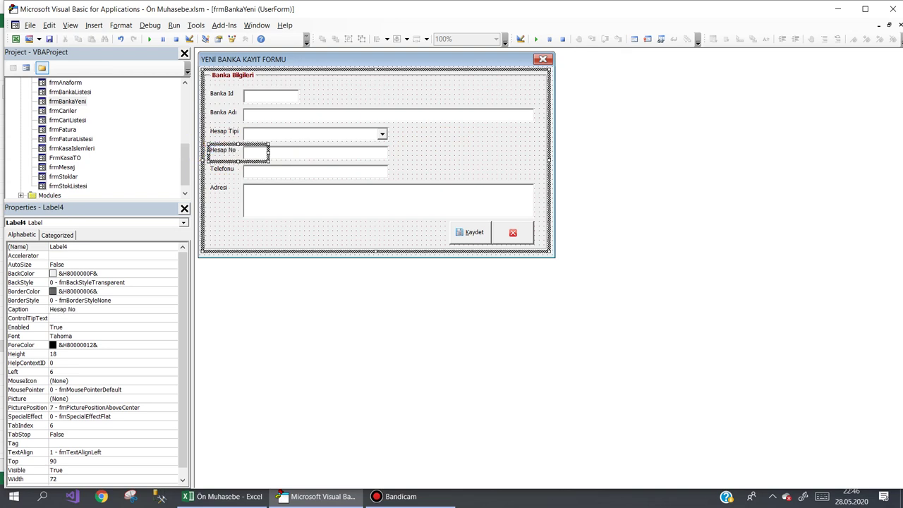
click(226, 170)
click(225, 172)
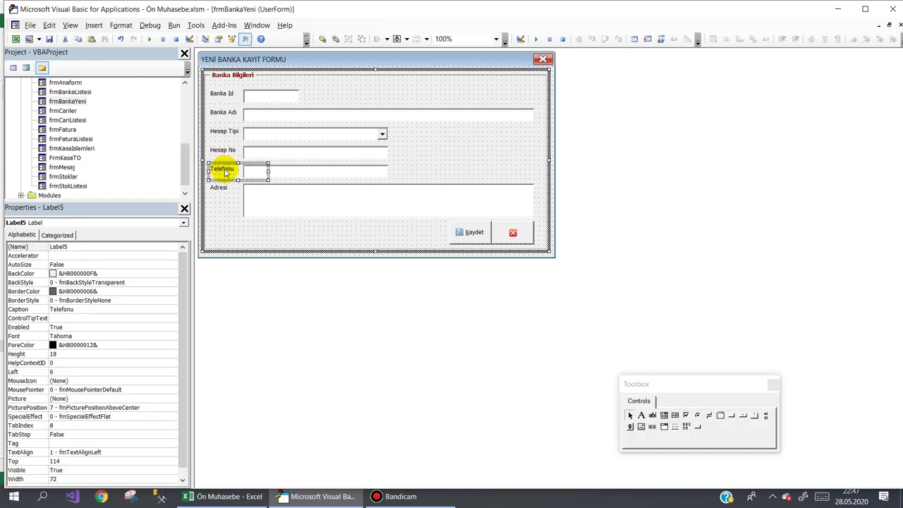
drag(402, 172, 199, 171)
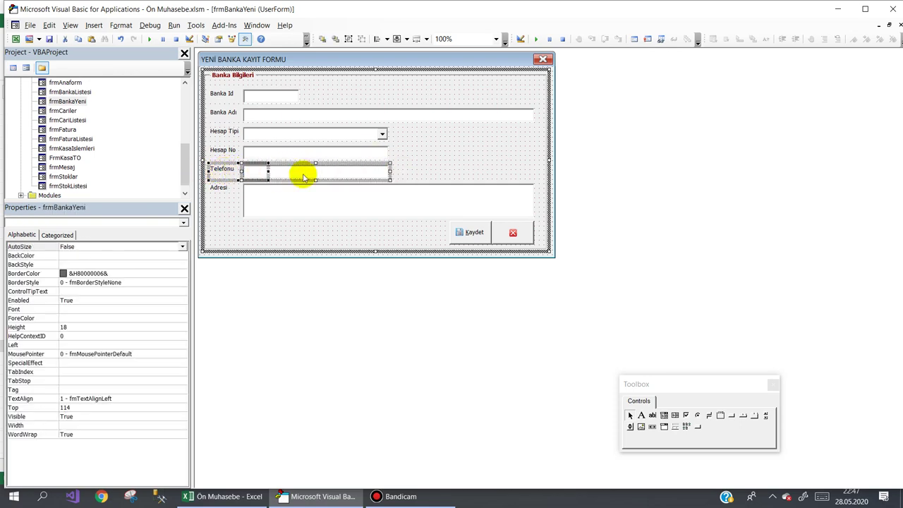
click(221, 179)
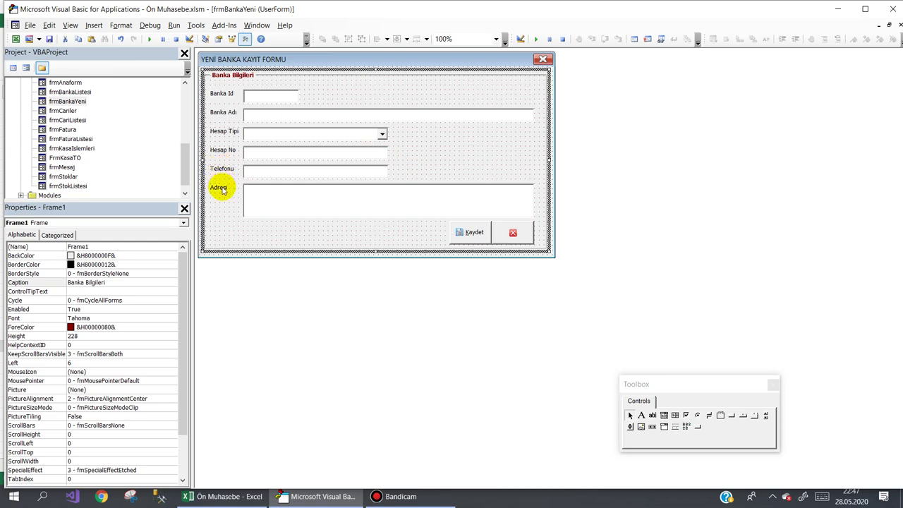
Step: Delete the Telefonu and Adresi labels together with their text boxes
click(219, 168)
drag(403, 169, 217, 171)
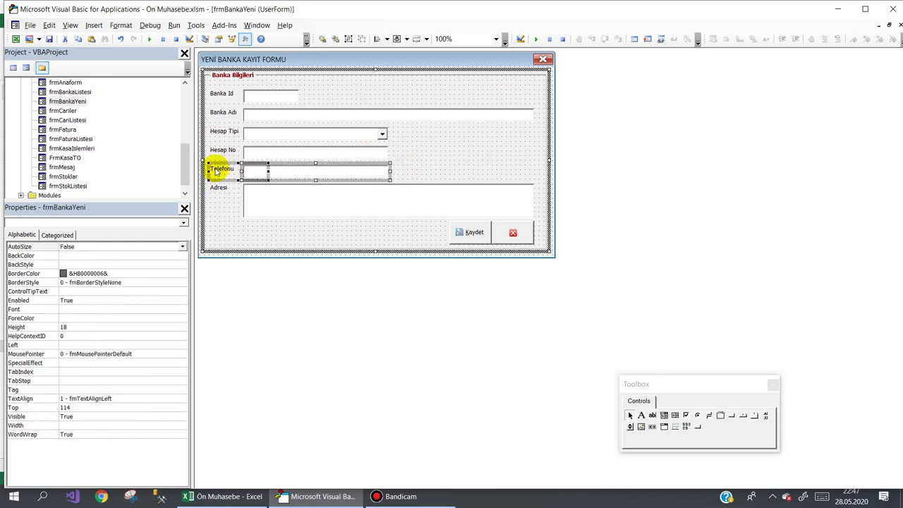
key(Delete)
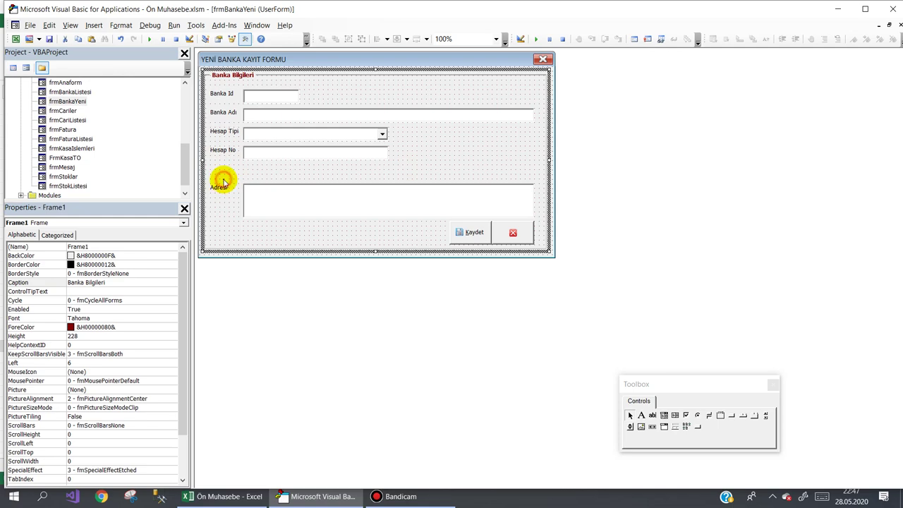
drag(222, 180, 252, 200)
key(Delete)
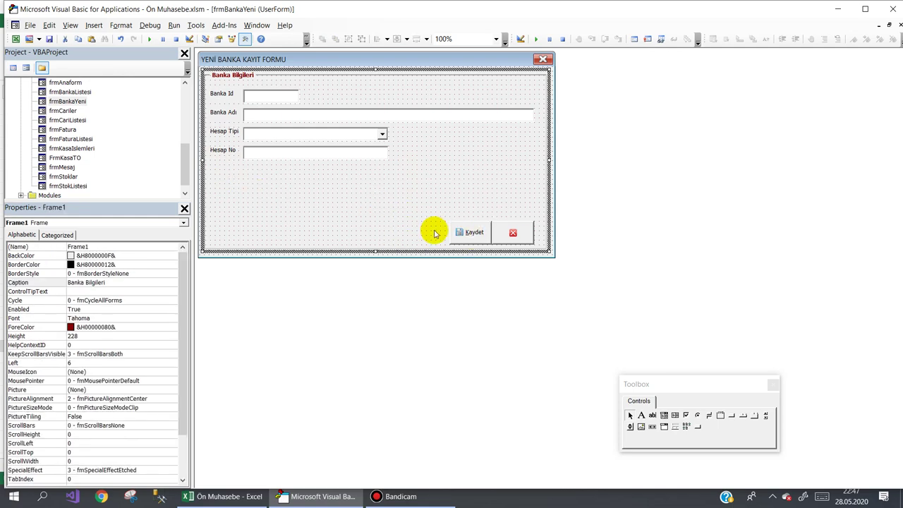
Step: Shrink the Banka Bilgileri frame, place Kaydet and cancel below it, and trim the form height to 200,4
mouse_move(431, 226)
mouse_down()
mouse_move(508, 237)
mouse_move(502, 144)
mouse_up()
click(477, 195)
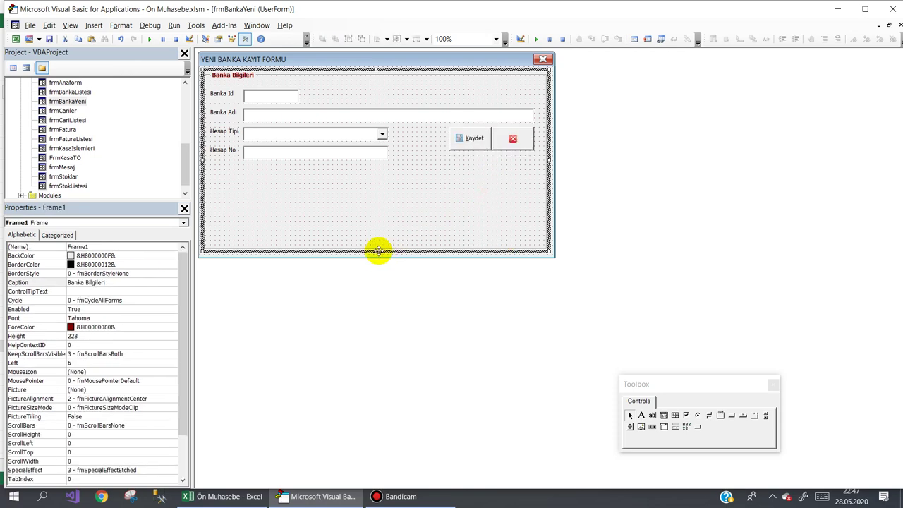
drag(375, 250, 382, 169)
click(369, 212)
drag(375, 258, 384, 179)
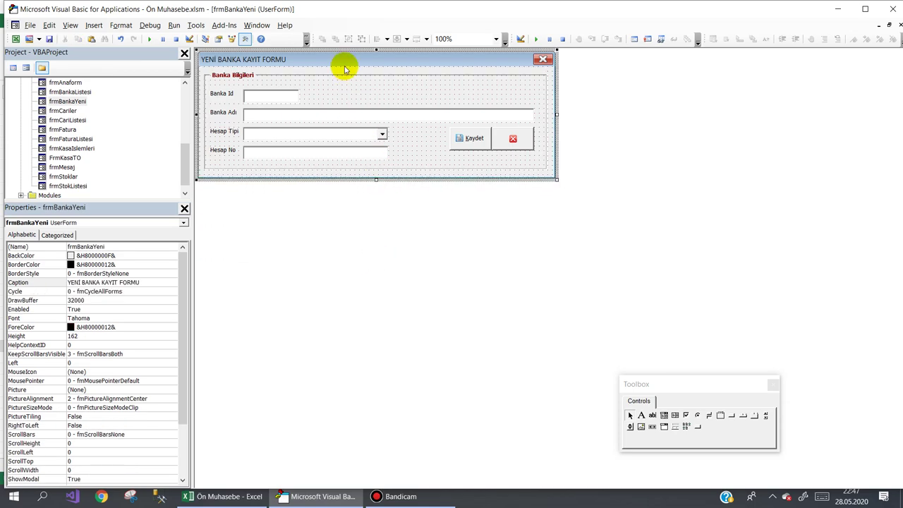
drag(376, 179, 374, 209)
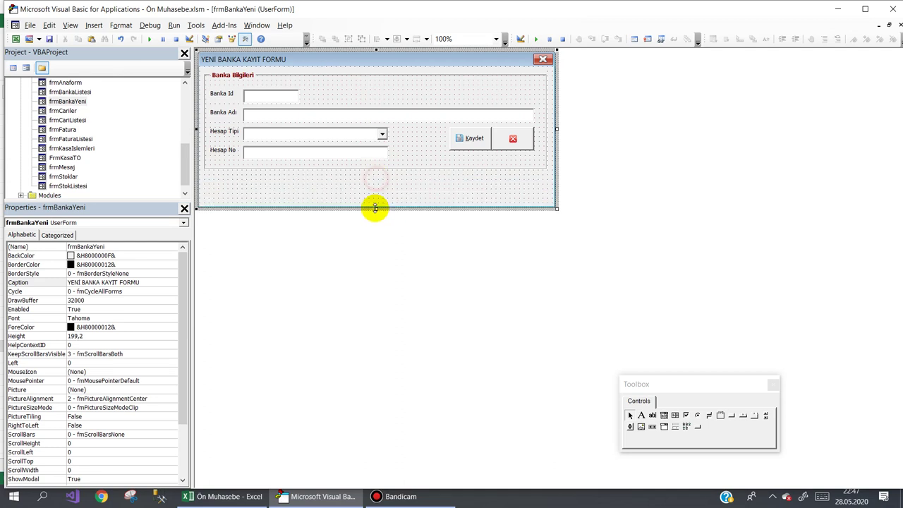
click(536, 138)
mouse_move(536, 139)
mouse_down()
mouse_move(460, 141)
mouse_move(479, 191)
mouse_up()
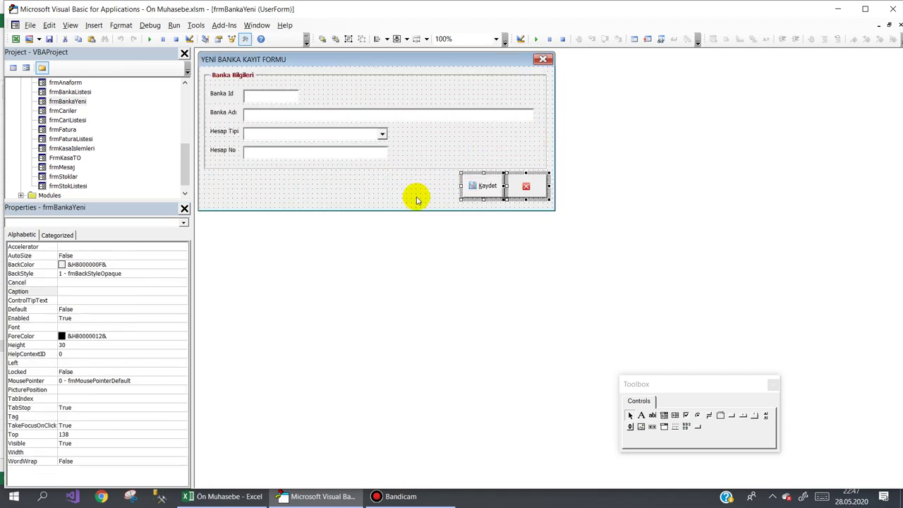
click(414, 196)
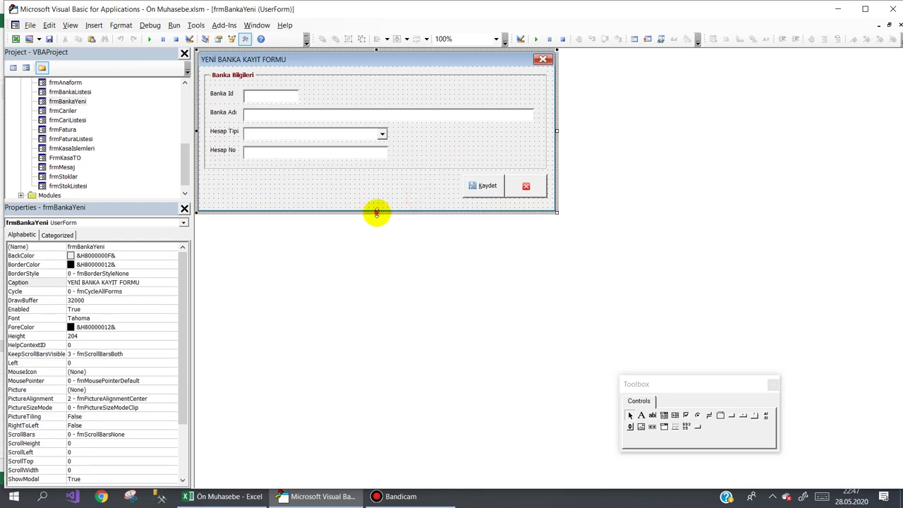
drag(376, 212, 376, 209)
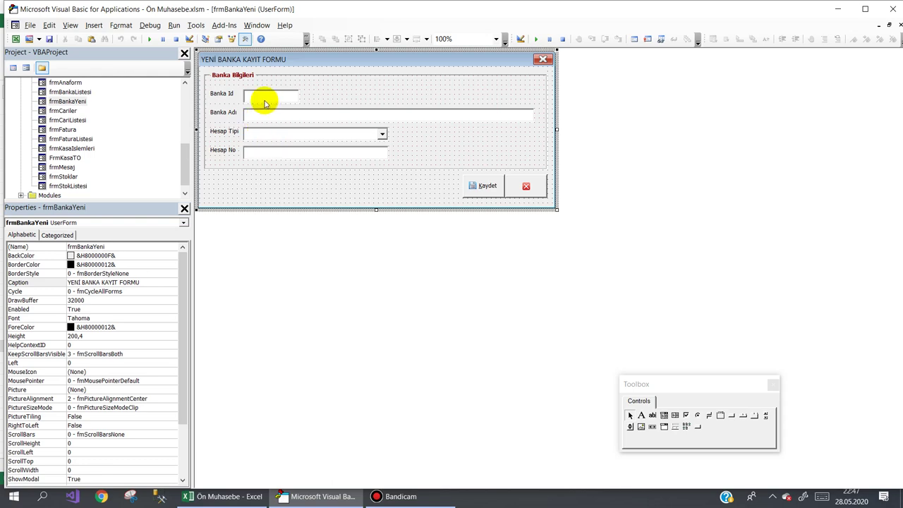
Step: Edit the Banka Adı text box's name in the Properties window
click(265, 97)
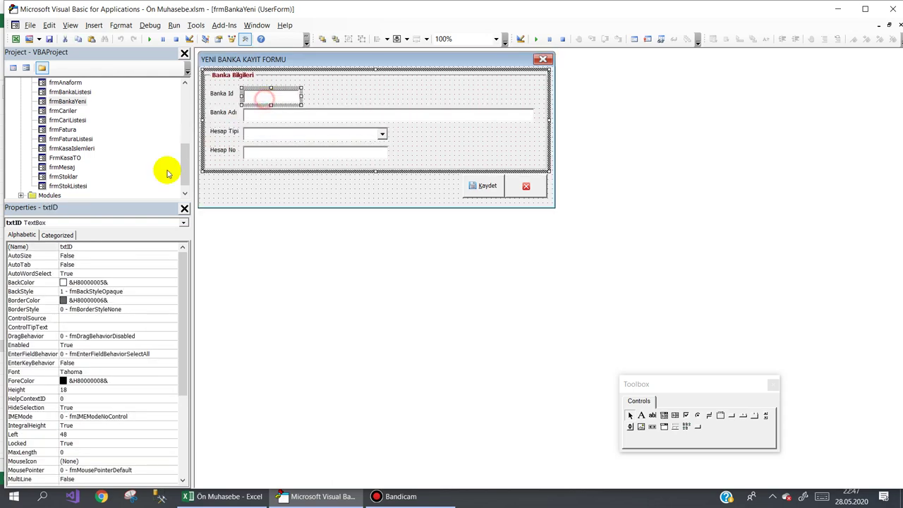
click(255, 115)
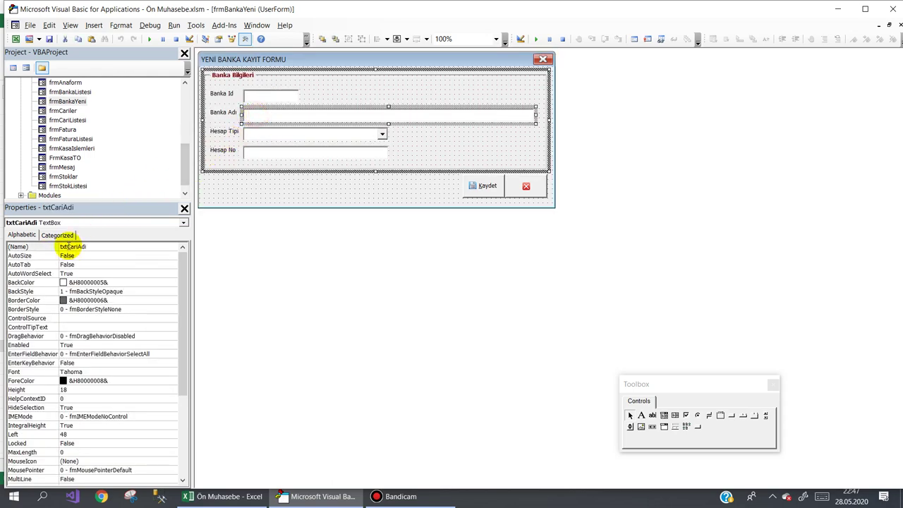
click(70, 246)
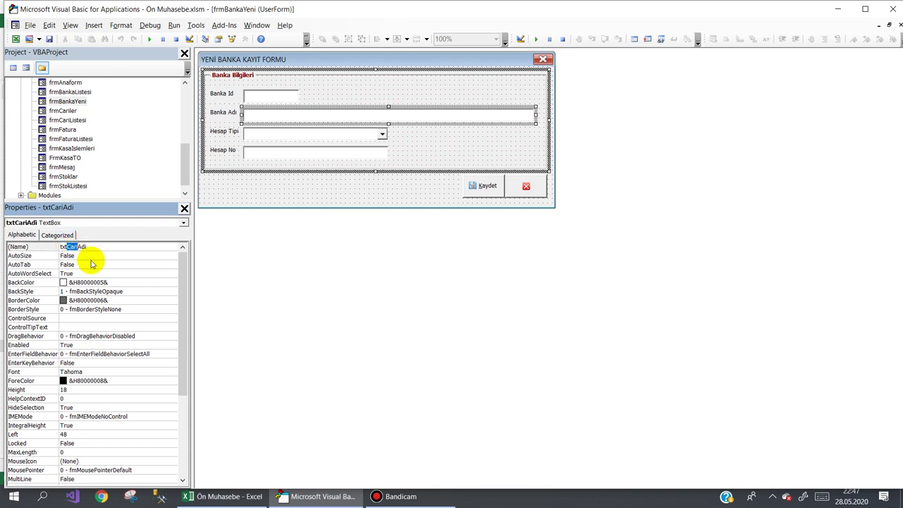
text(Banka)
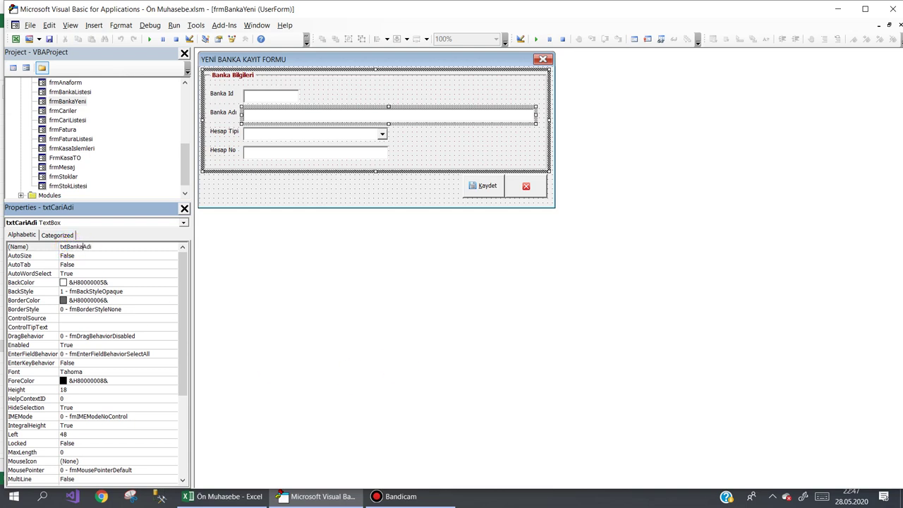
Step: Name the Hesap Tipi combo box cbHesapTipi
click(222, 136)
click(287, 133)
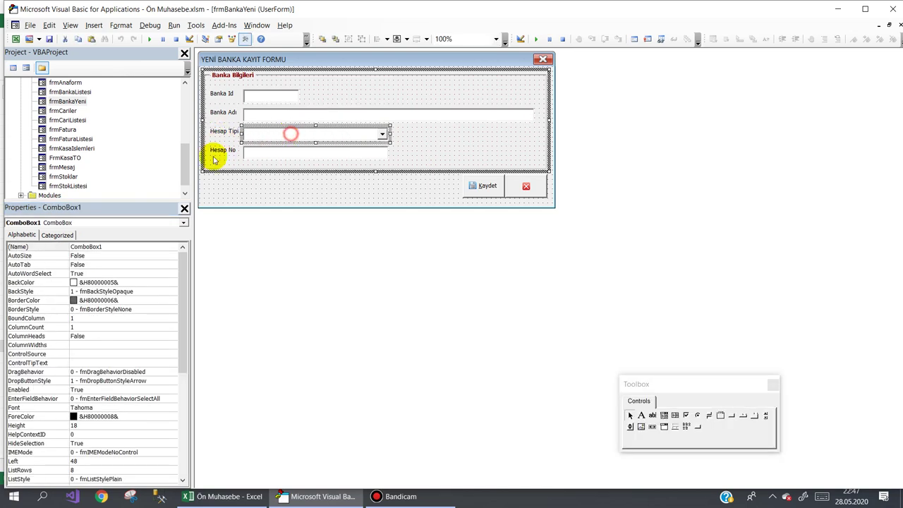
click(60, 252)
text(cbHesapT)
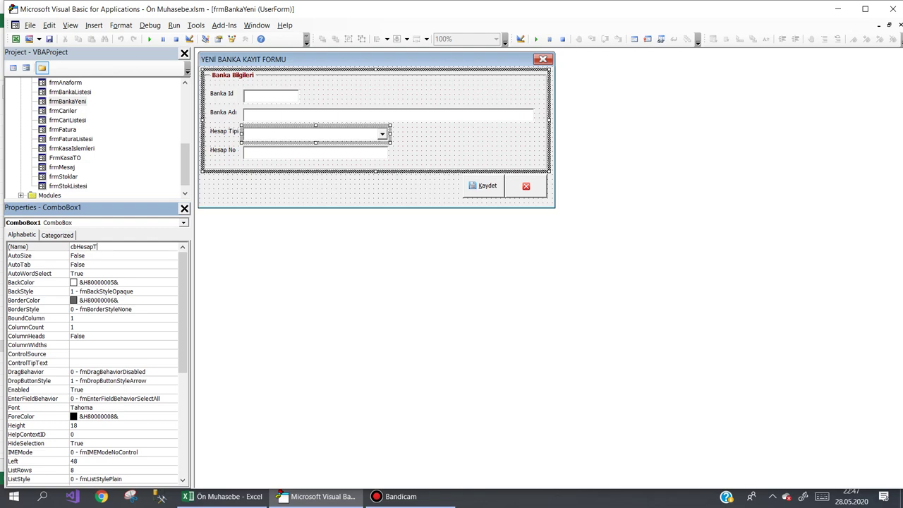
text(ipi)
key(Return)
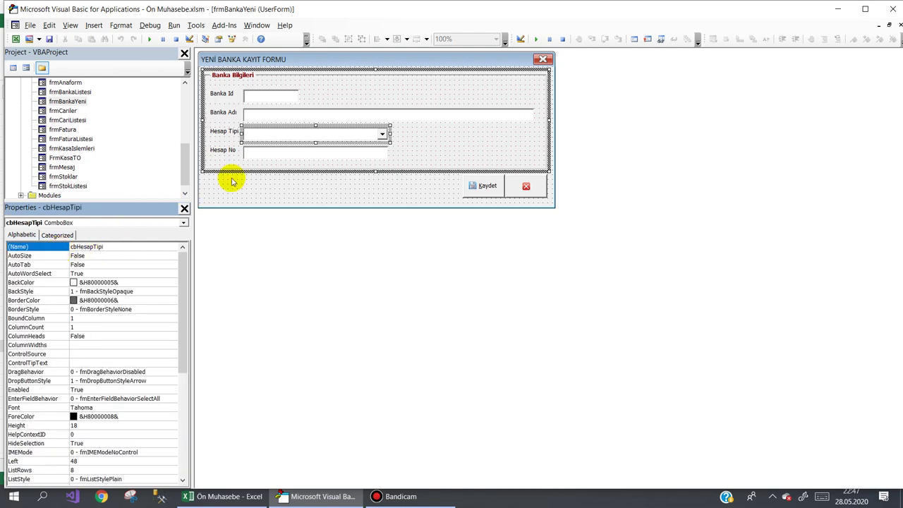
Step: Rename the Hesap No text box from txtVergiNo to txtHesapNo
click(248, 153)
click(39, 247)
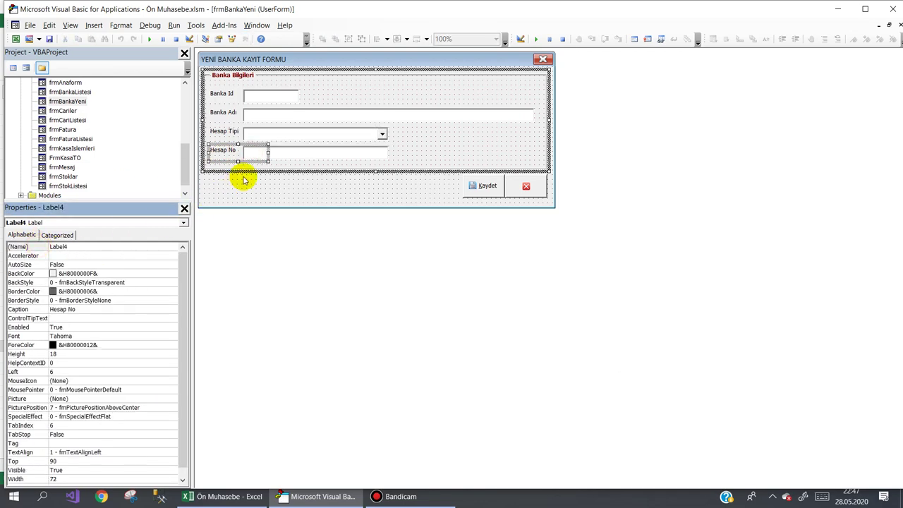
click(282, 151)
click(51, 246)
text(txtHesapNo)
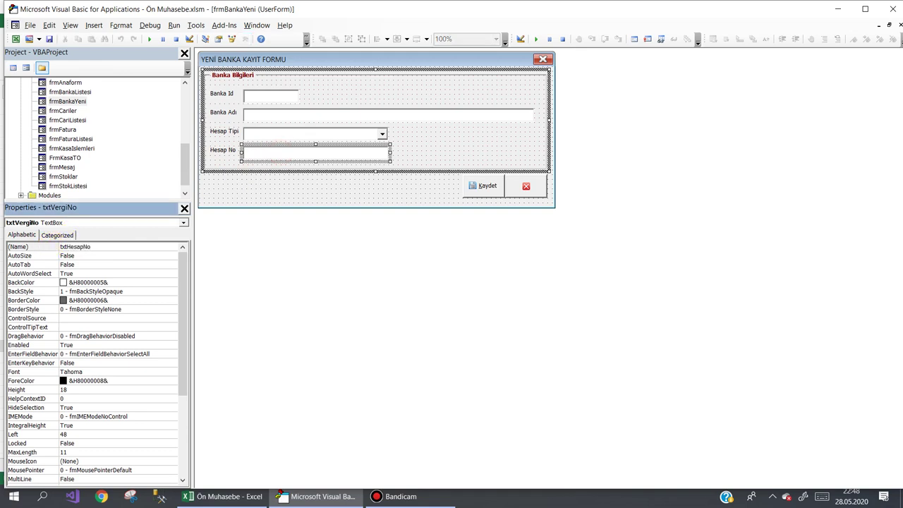
click(51, 247)
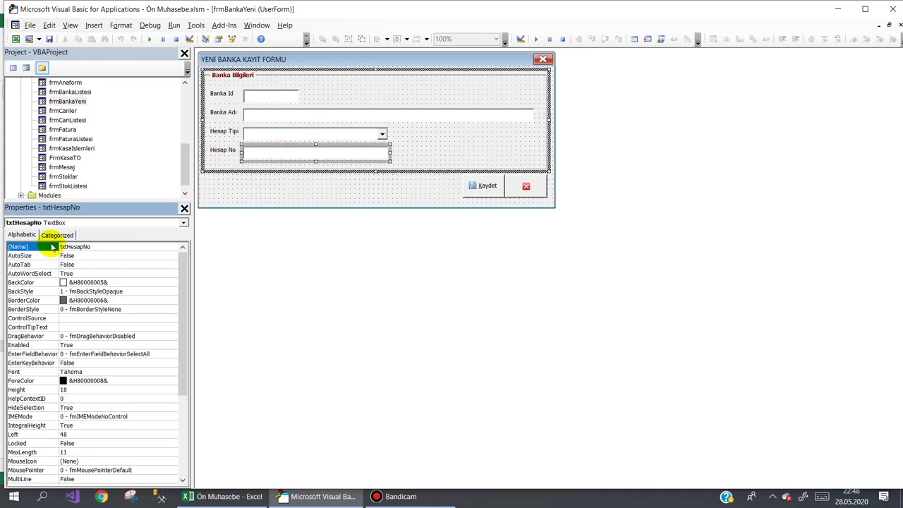
click(373, 190)
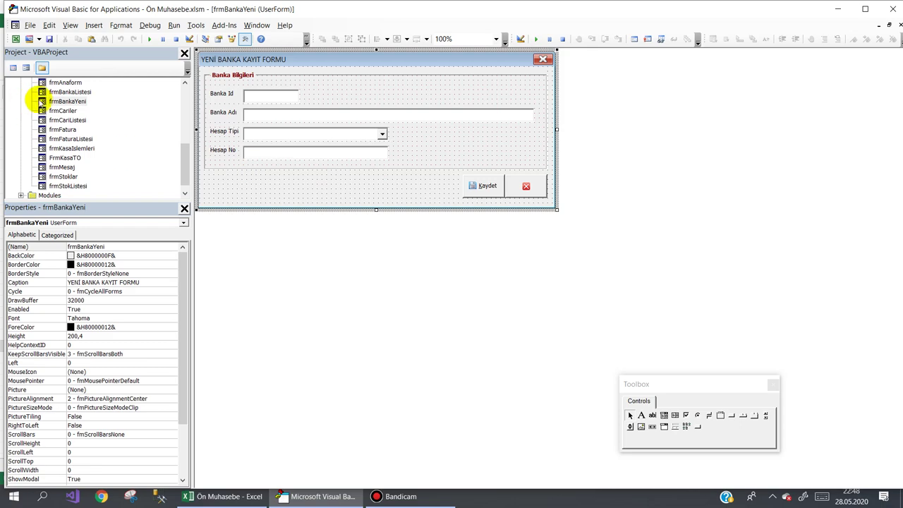
Step: Add frmBankaYeni.Show to frmBankaListesi's btnYeni_Click handler for the green + button
double_click(68, 93)
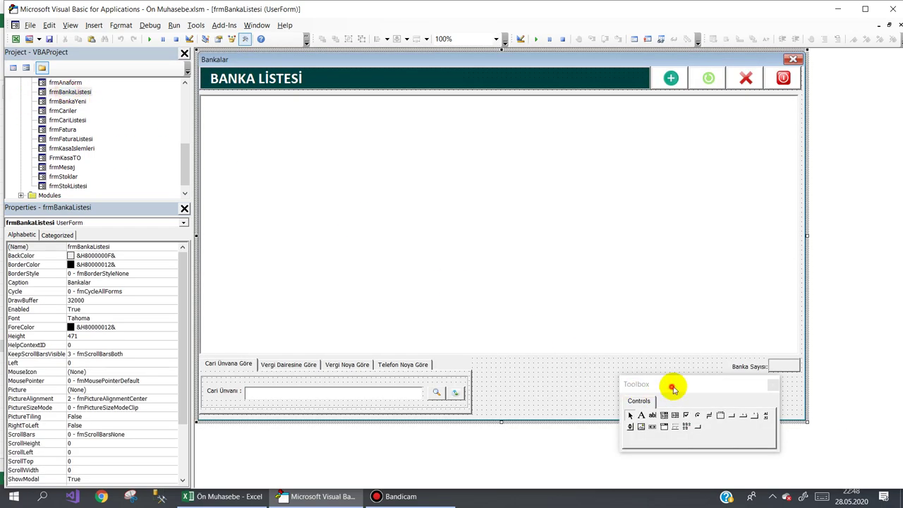
drag(670, 385, 843, 316)
double_click(671, 79)
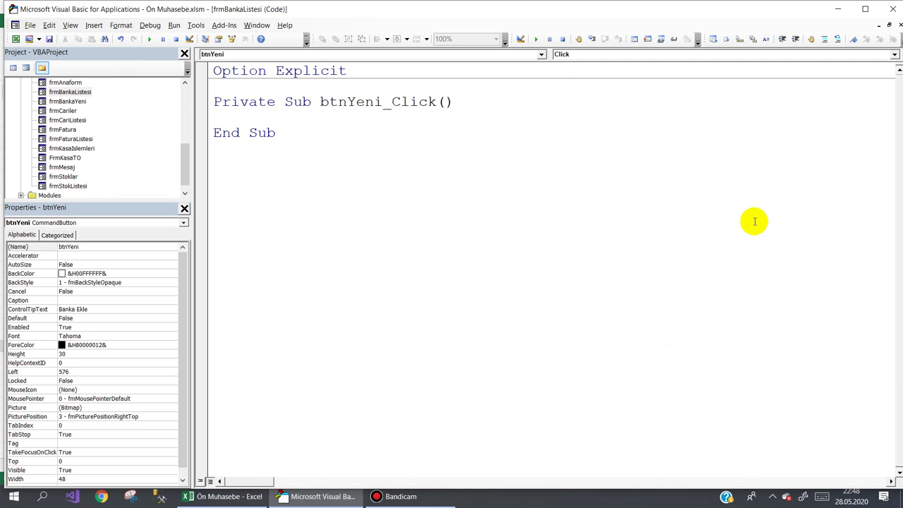
text(frmBa)
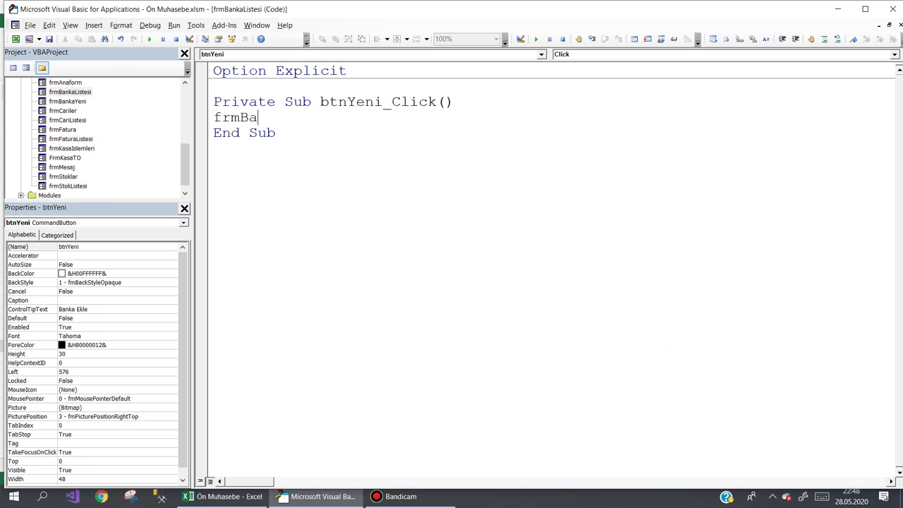
text(n)
key(ctrl+space)
key(Down)
text(.)
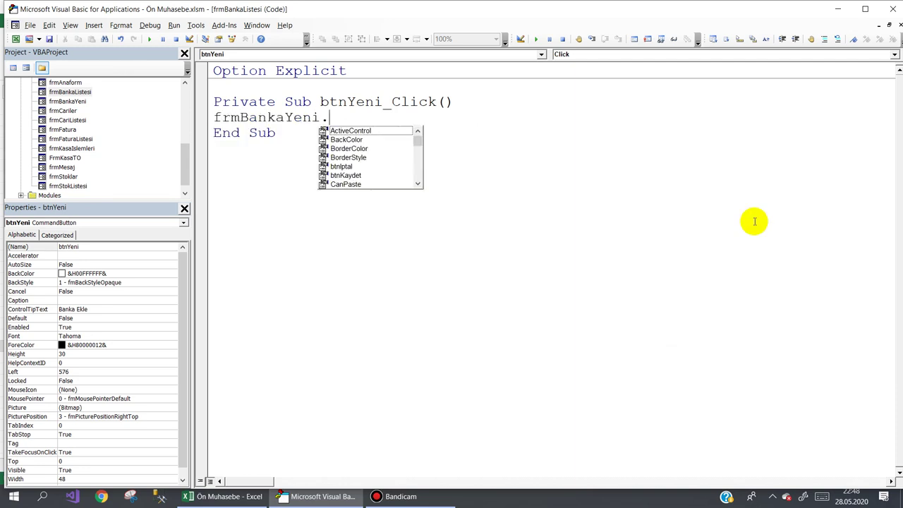
text(sh)
key(space)
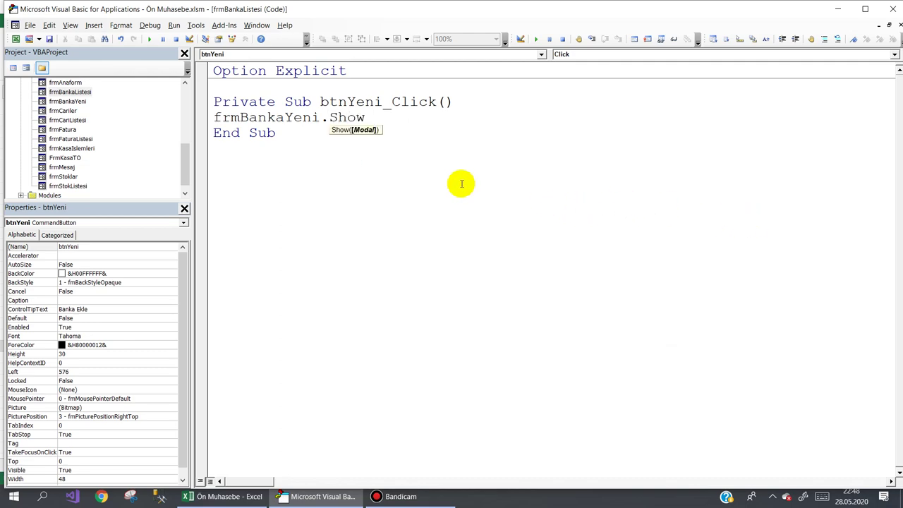
drag(186, 151, 185, 144)
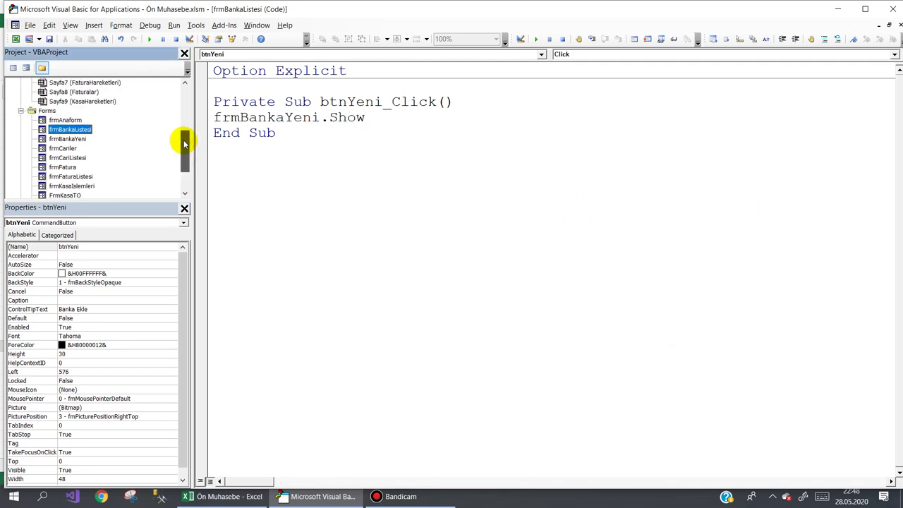
Step: Change the Banka button caption on frmAnaform to Bankalar
double_click(55, 120)
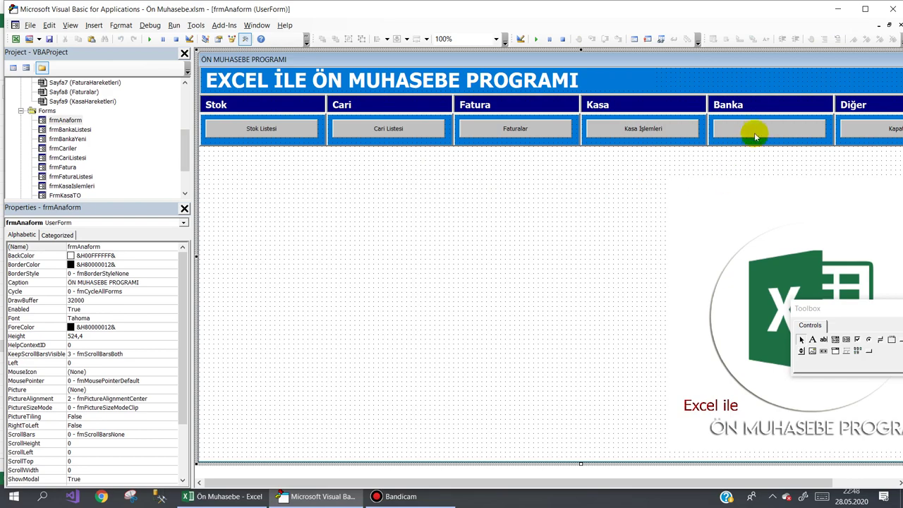
click(755, 136)
click(751, 130)
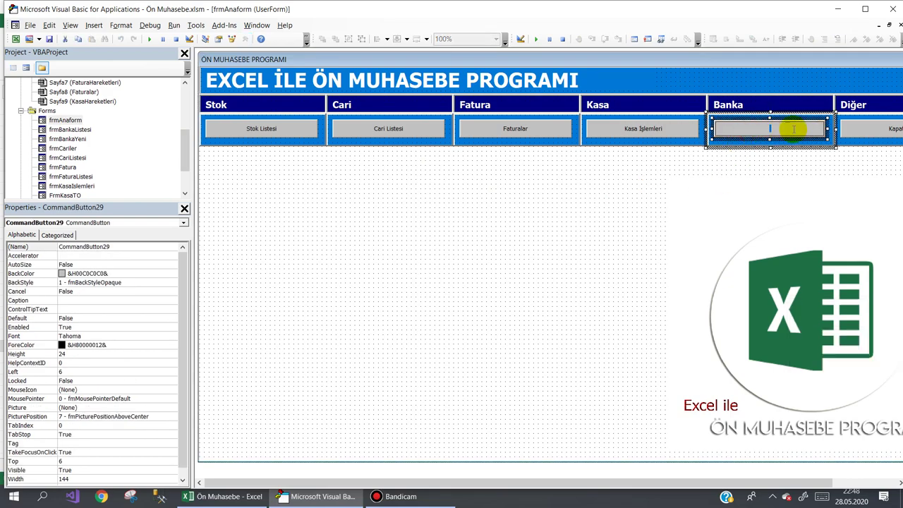
text(Bankalar)
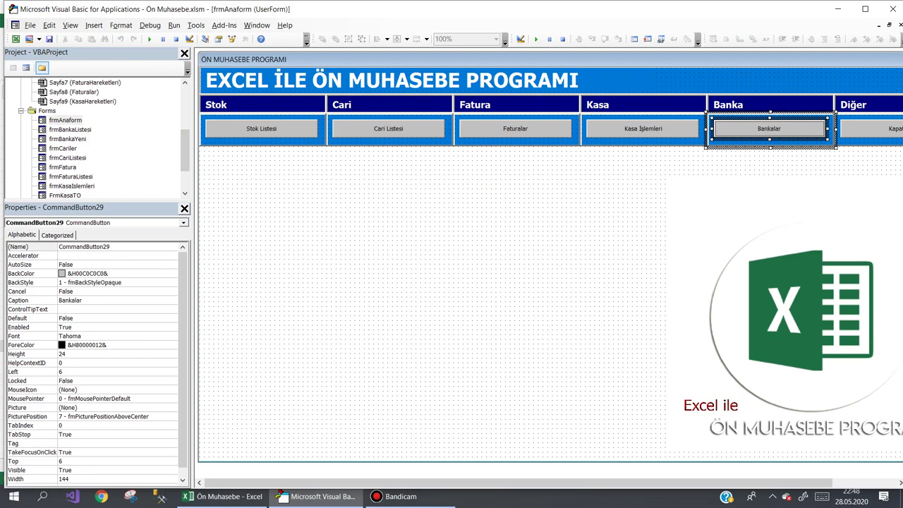
click(767, 127)
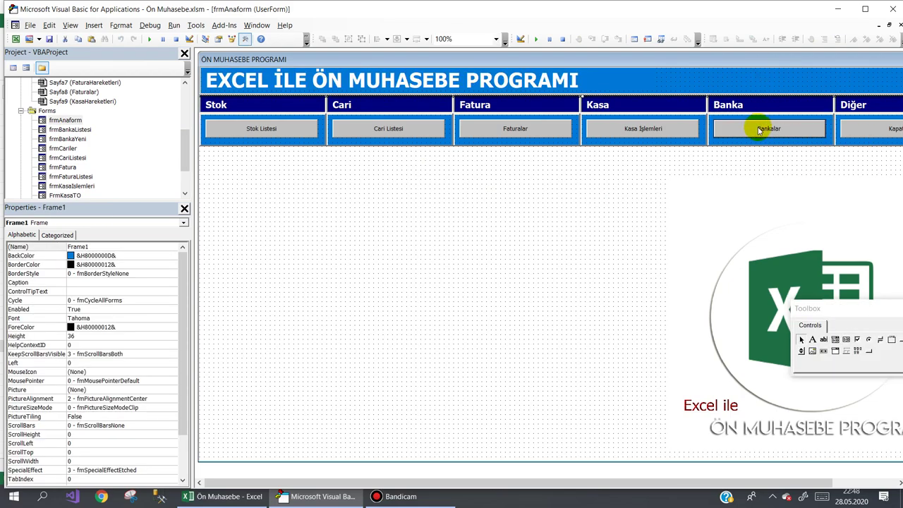
click(760, 130)
Step: Review the Kasa İşlemleri button's code and the Banka menu frame's name for reference
double_click(758, 129)
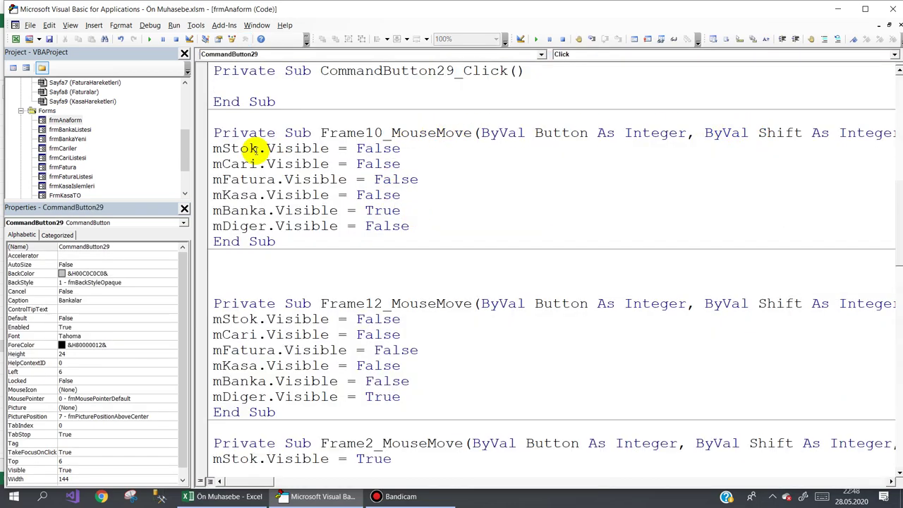
double_click(63, 120)
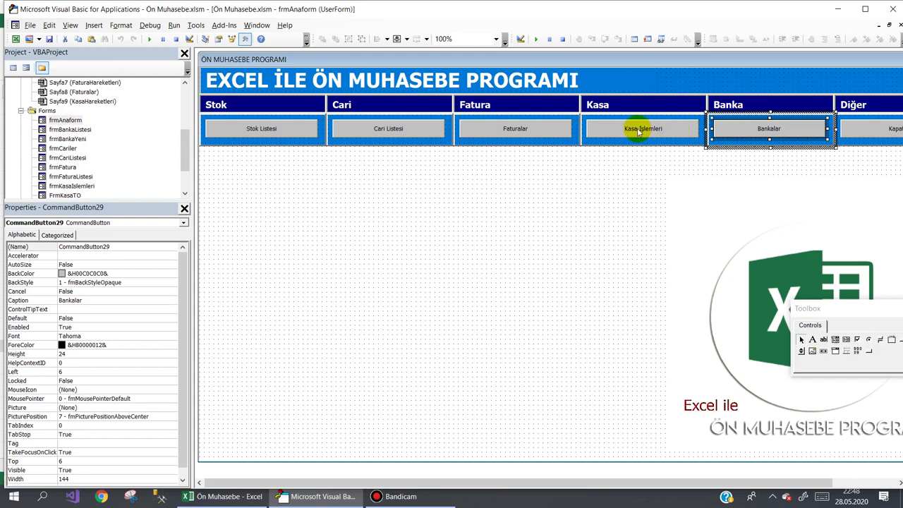
double_click(638, 128)
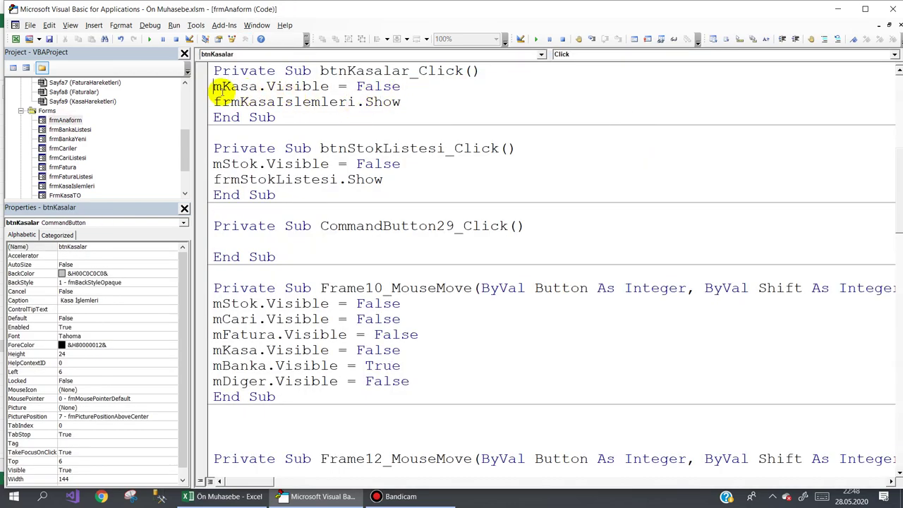
double_click(64, 119)
click(820, 142)
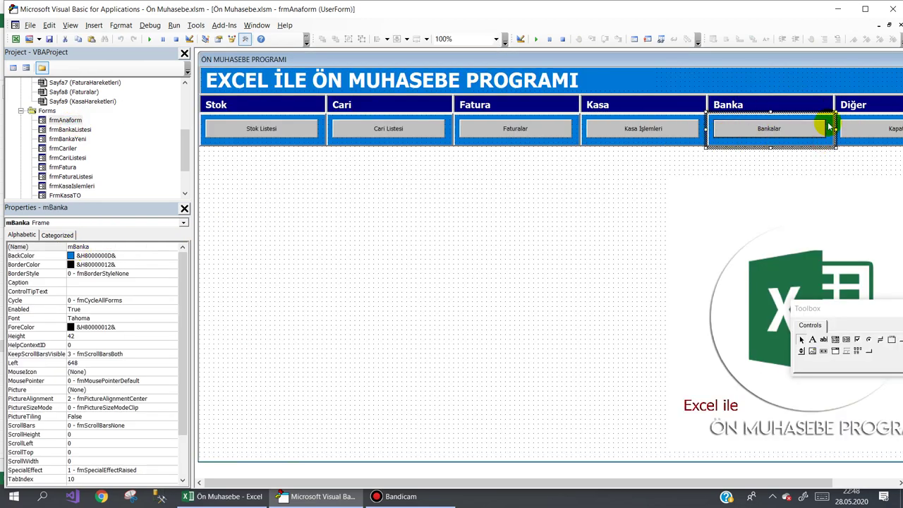
Step: Write the Bankalar click handler: mBanka.Visible = False, then frmBankaListesi.Show
double_click(766, 127)
text(mbank)
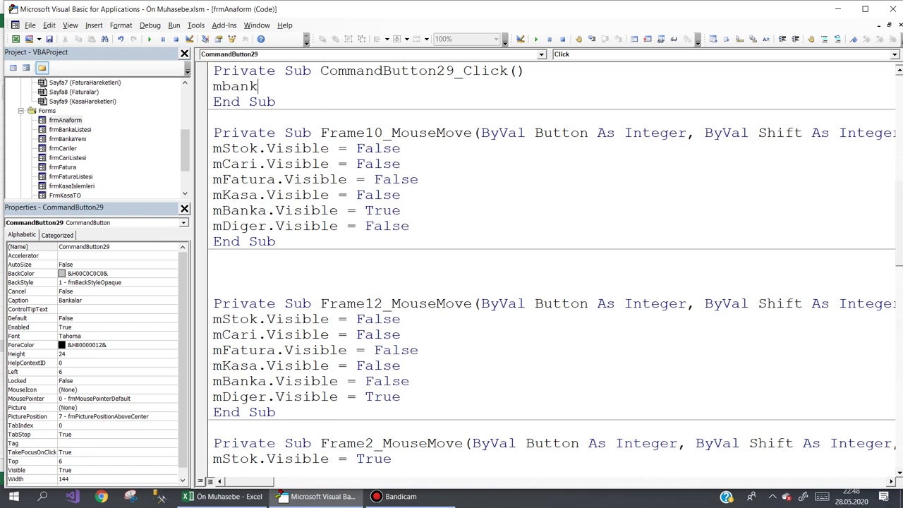
text(a.)
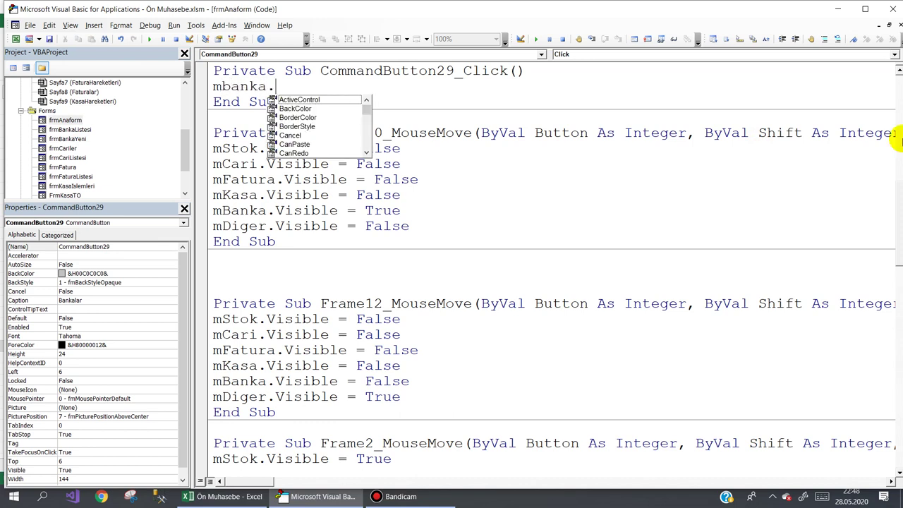
text(vi=)
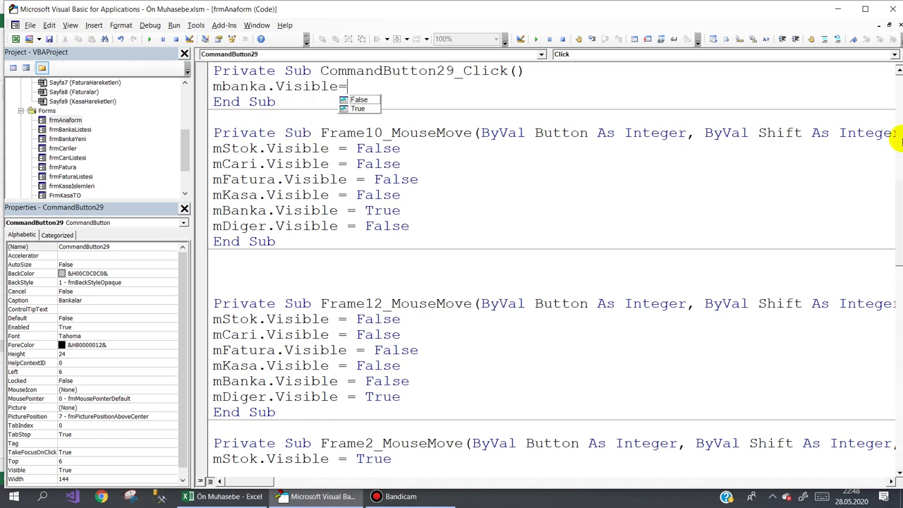
key(Tab)
key(Return)
text(,)
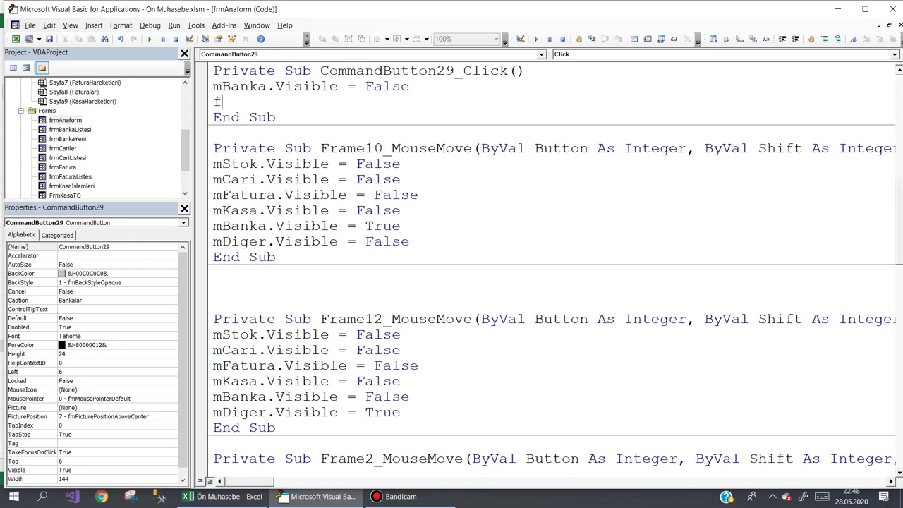
key(ctrl+space)
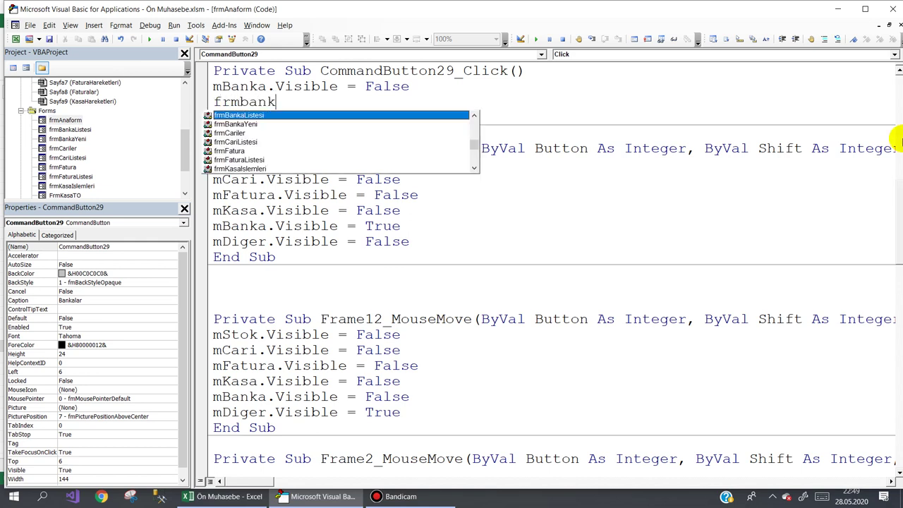
text(.sh)
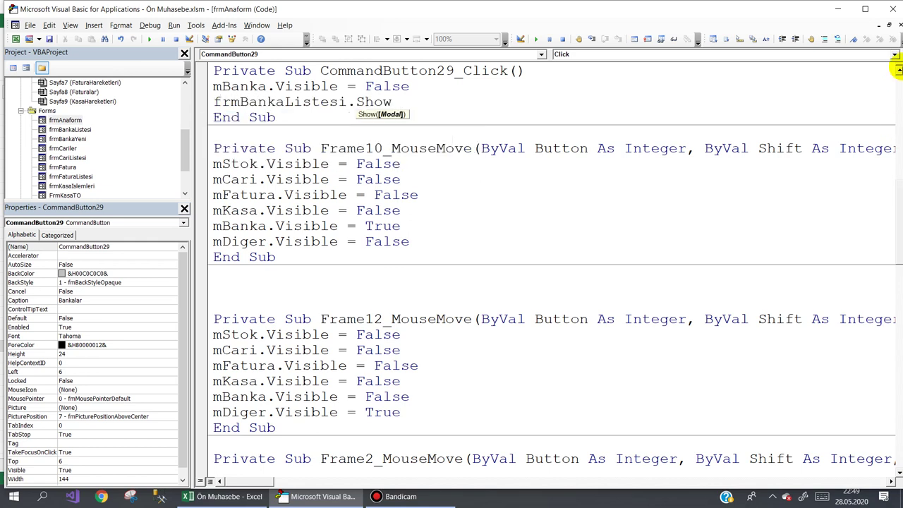
Step: In Excel, open Banka > Bankalar from the AnaSayfa main menu, then the list's + button
click(837, 9)
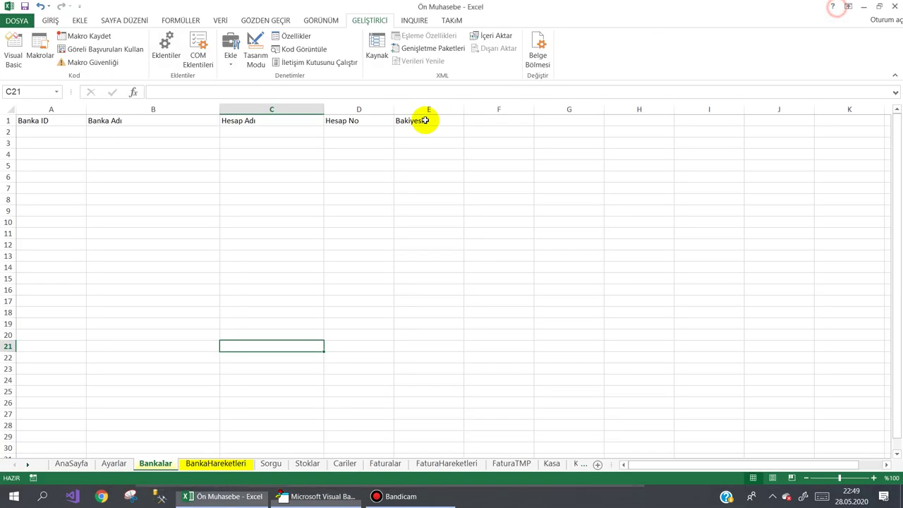
click(62, 464)
click(199, 203)
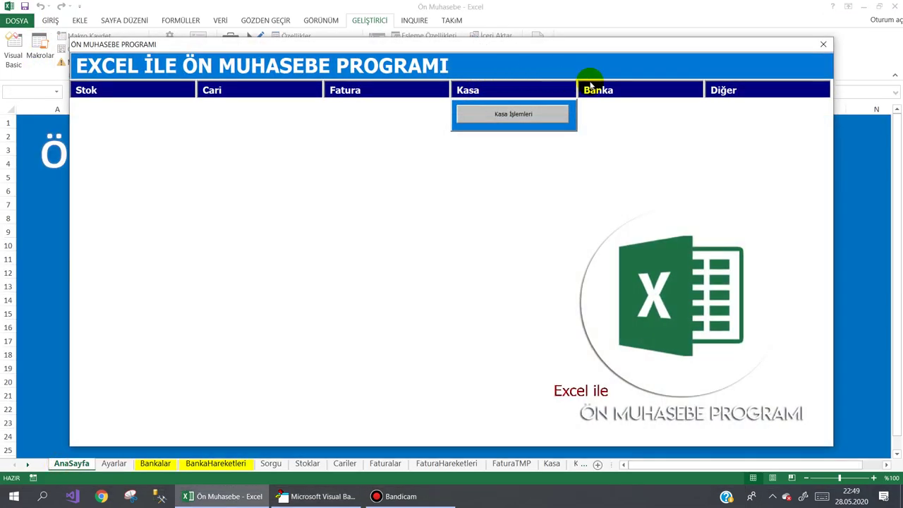
click(591, 84)
click(615, 114)
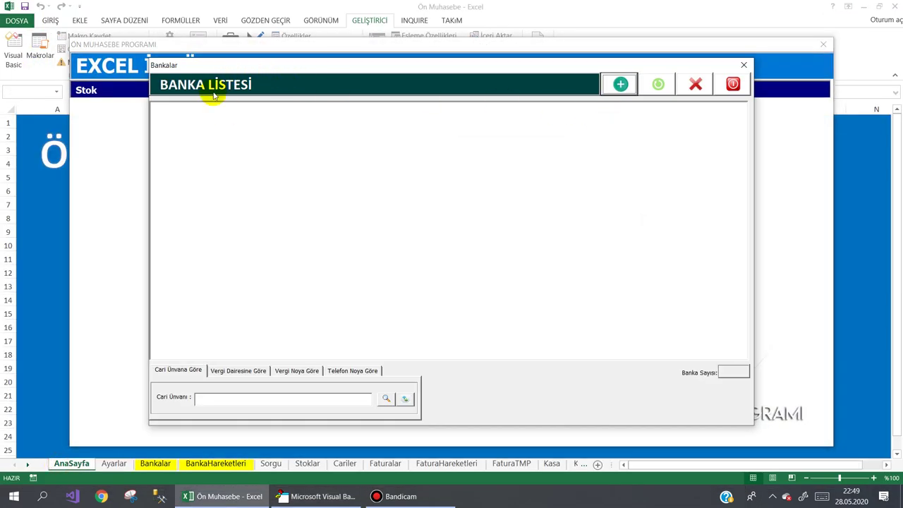
click(618, 86)
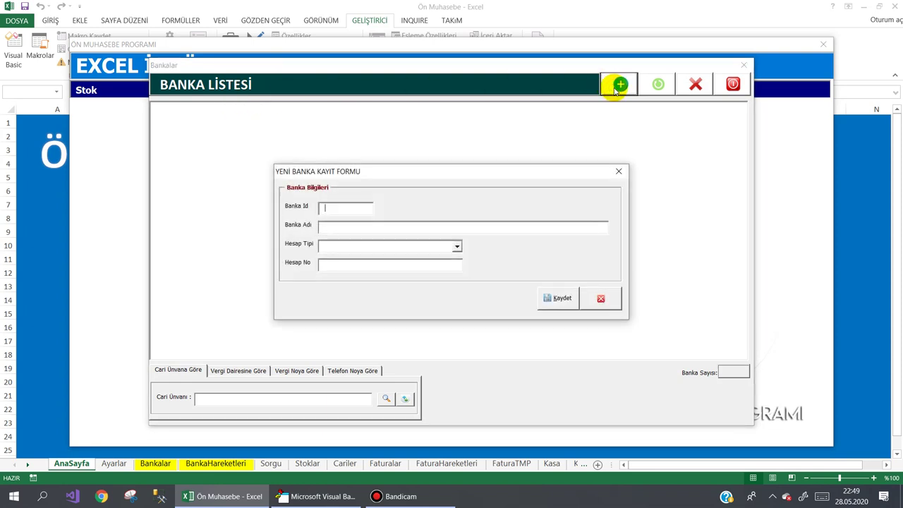
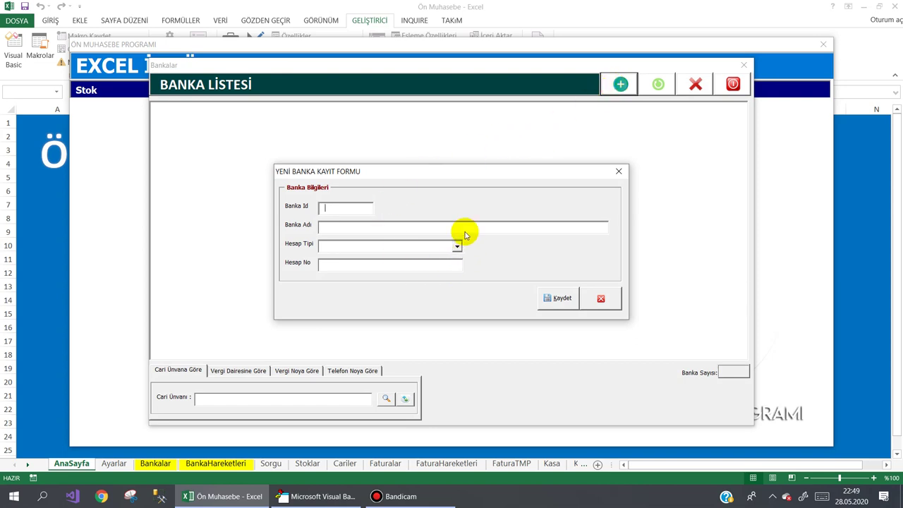
Step: Close the new bank entry form and the bank list form
click(350, 211)
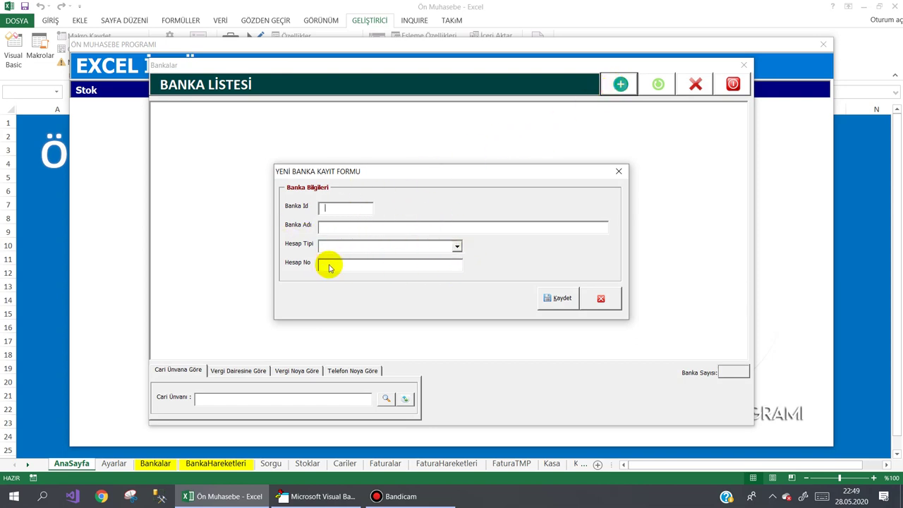
click(618, 174)
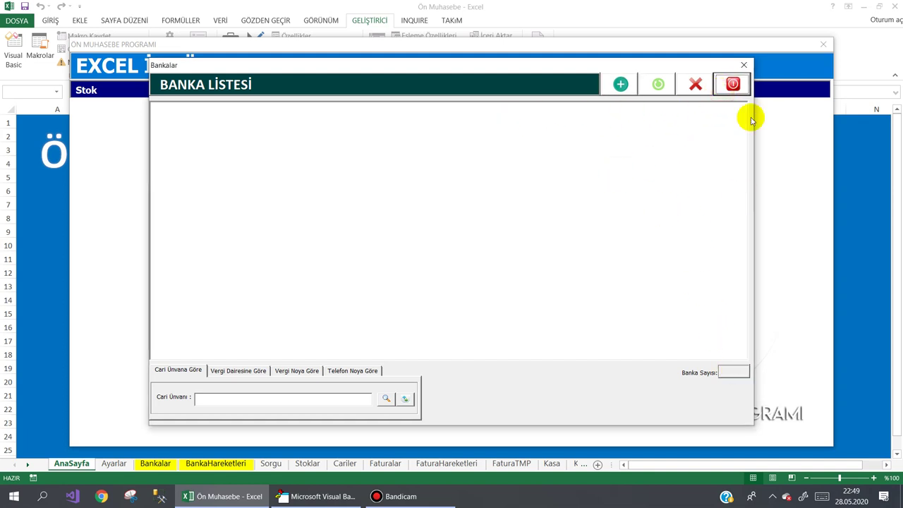
click(743, 66)
Step: Review the İşlem Türü types in Kasa İşlemleri, then close the main program form
click(466, 89)
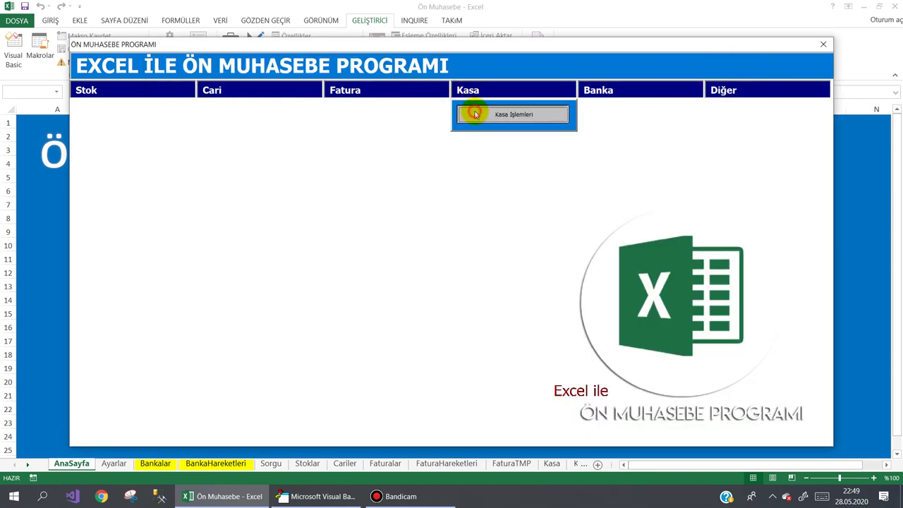
click(474, 111)
click(299, 381)
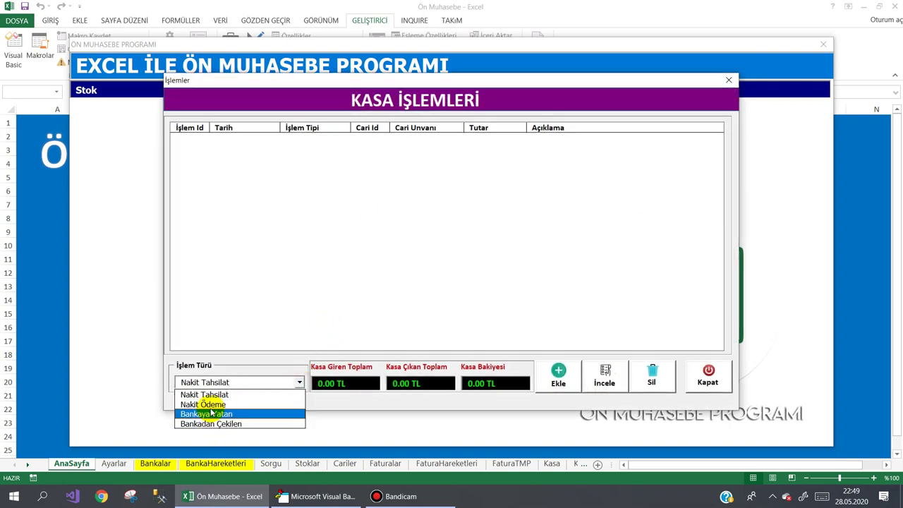
click(706, 382)
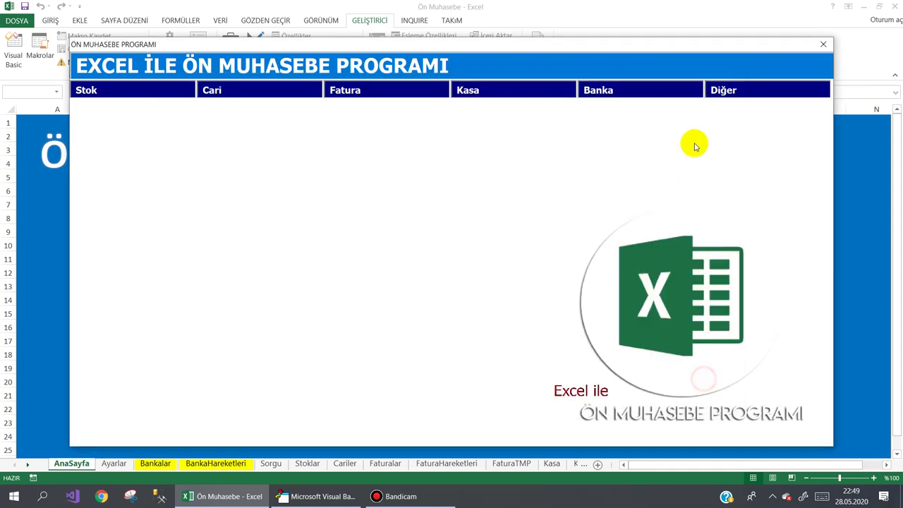
click(740, 88)
click(745, 114)
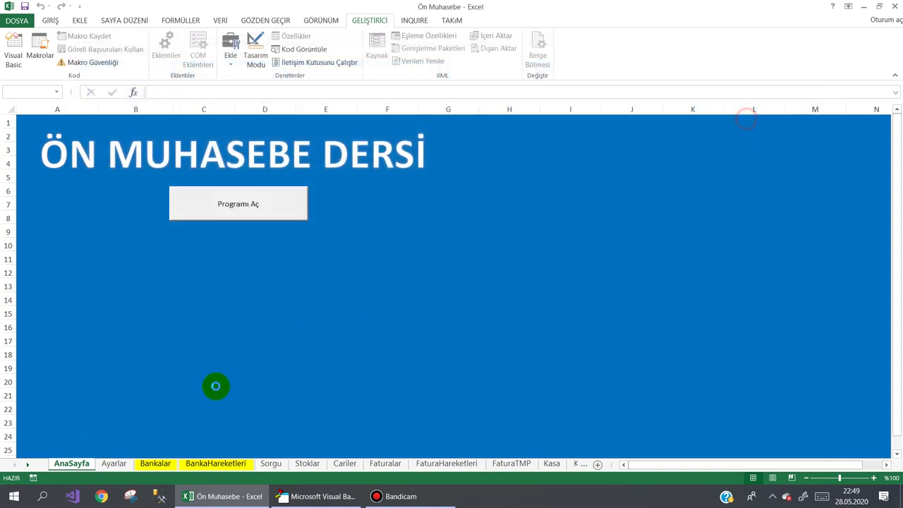
Step: Inspect Bankaya Yatan, Bankadan Çekilen and Banka ID on the Ayarlar sheet, then return to VBA
click(115, 463)
click(608, 181)
drag(608, 181, 606, 197)
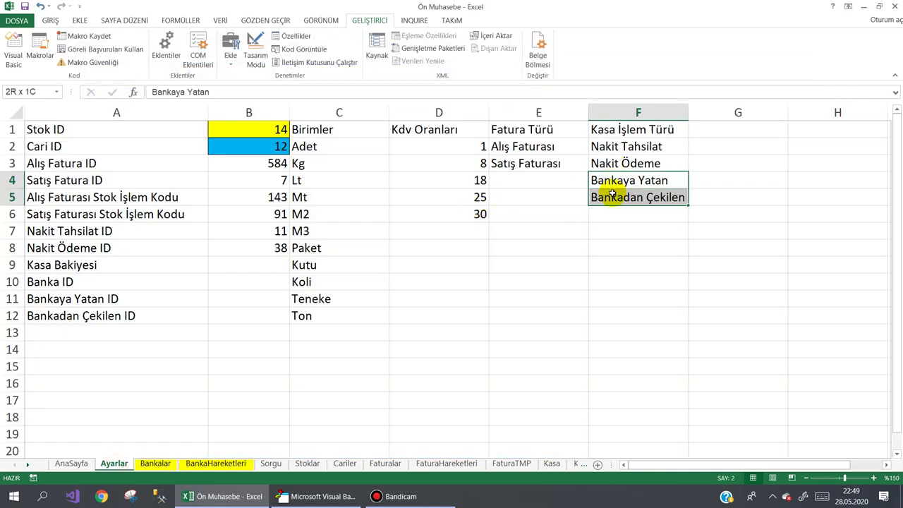
click(206, 281)
click(317, 495)
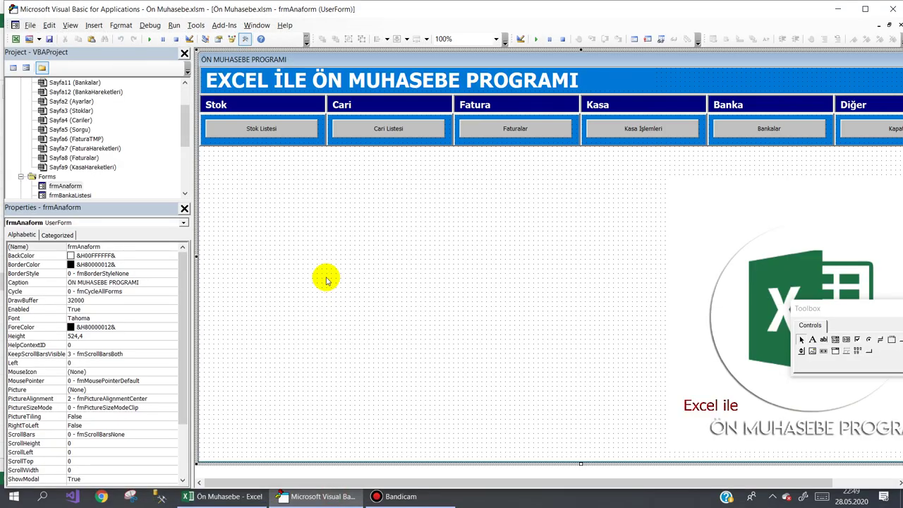
Step: Open the code window of the frmCariListesi form
drag(185, 131, 185, 166)
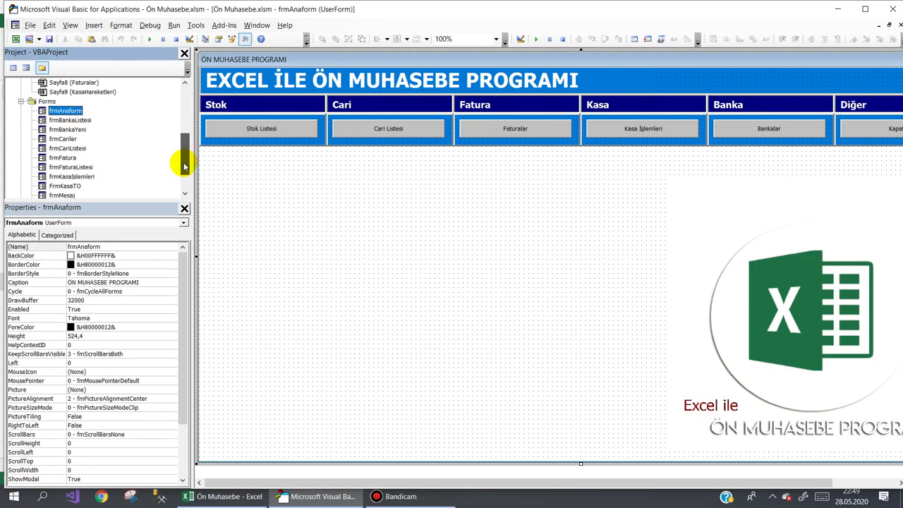
double_click(70, 120)
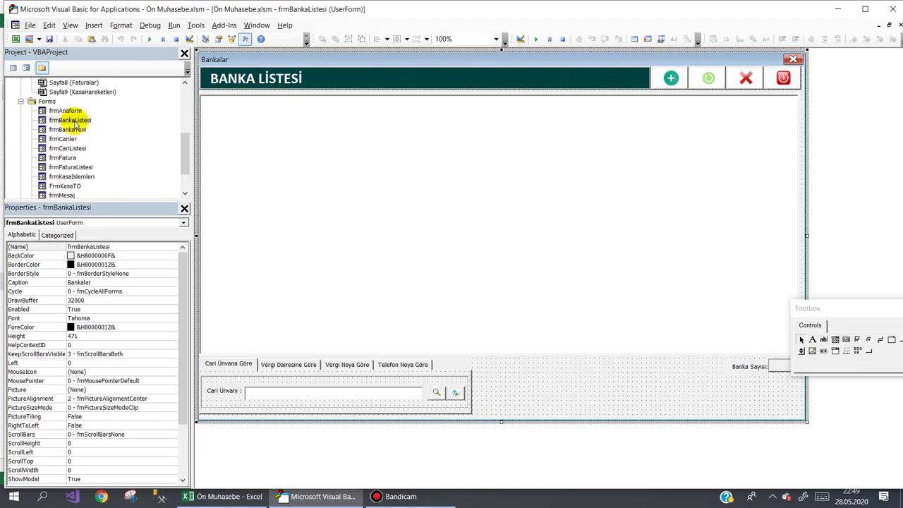
double_click(66, 148)
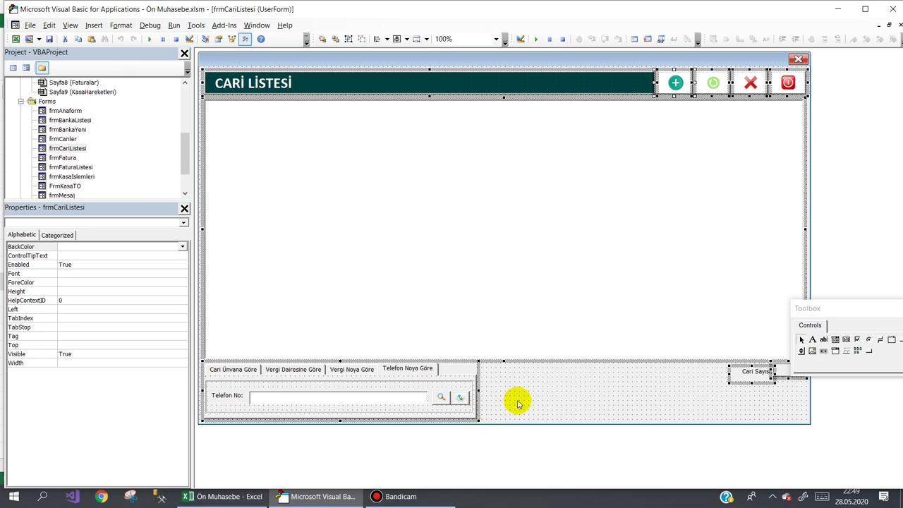
click(536, 396)
key(F7)
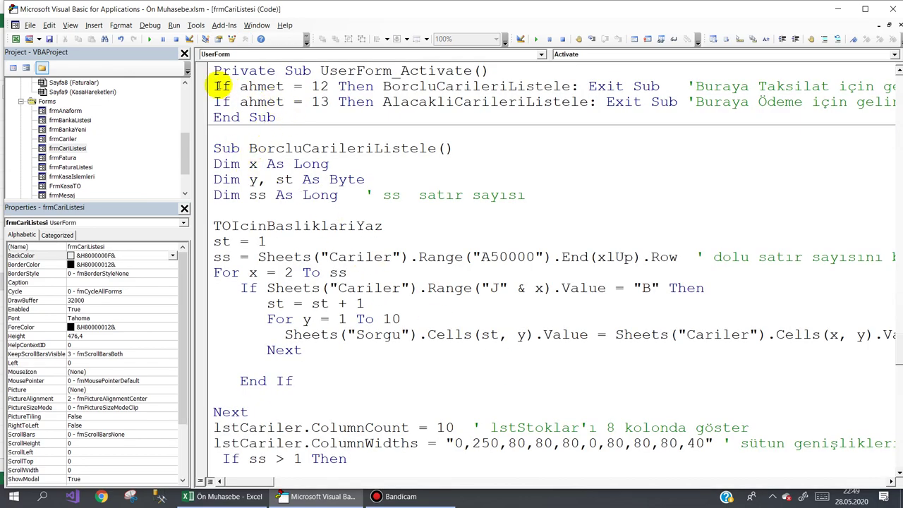
Step: Copy the CarileriListele body from Dim sayfa to CariSayisiniGoster, then open frmBankaListesi
scroll(319, 86, down, 1)
scroll(317, 84, down, 2)
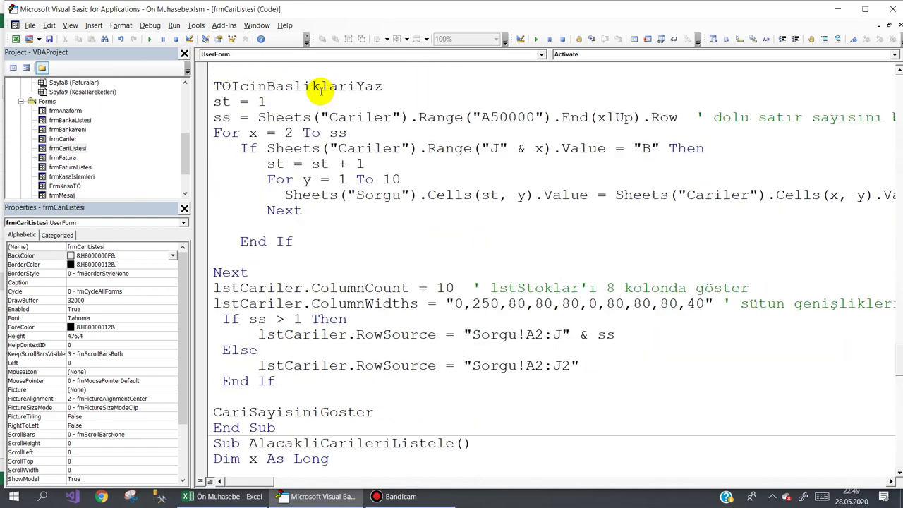
scroll(337, 42, down, 2)
scroll(494, 325, up, 2)
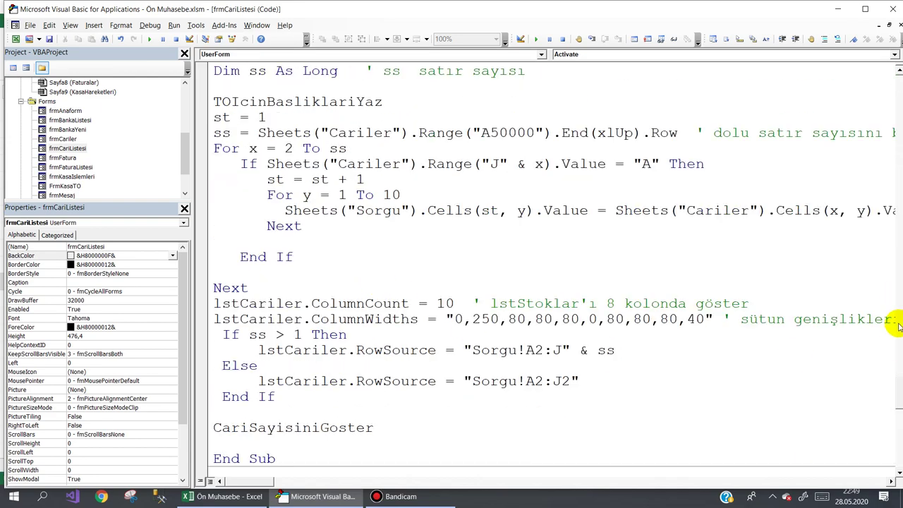
drag(895, 392, 895, 432)
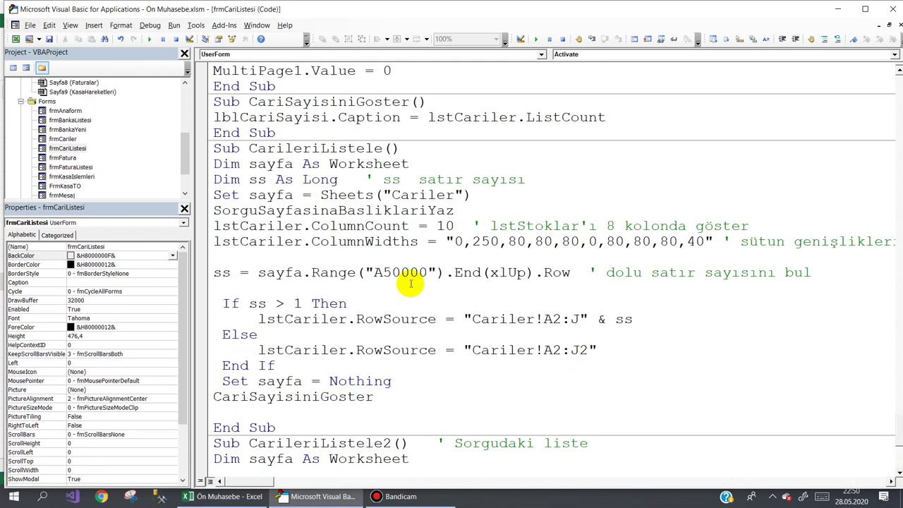
drag(213, 164, 443, 409)
right_click(377, 222)
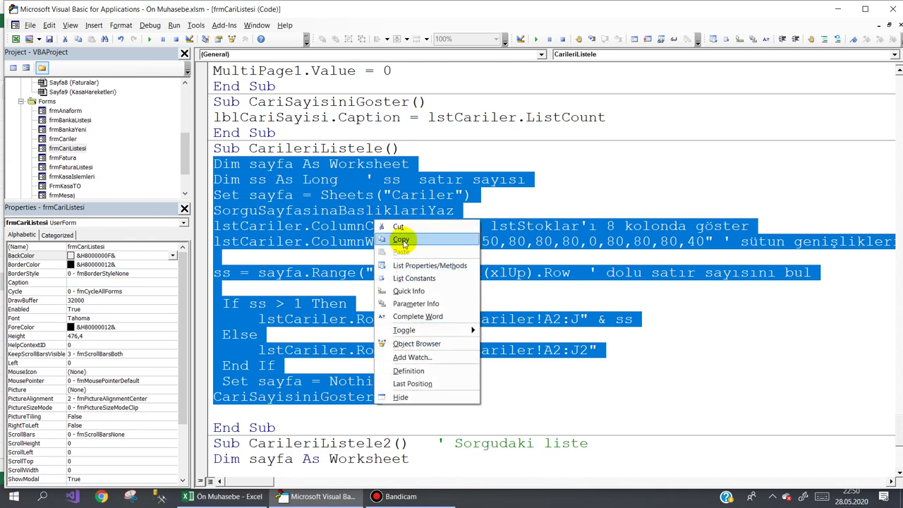
click(400, 239)
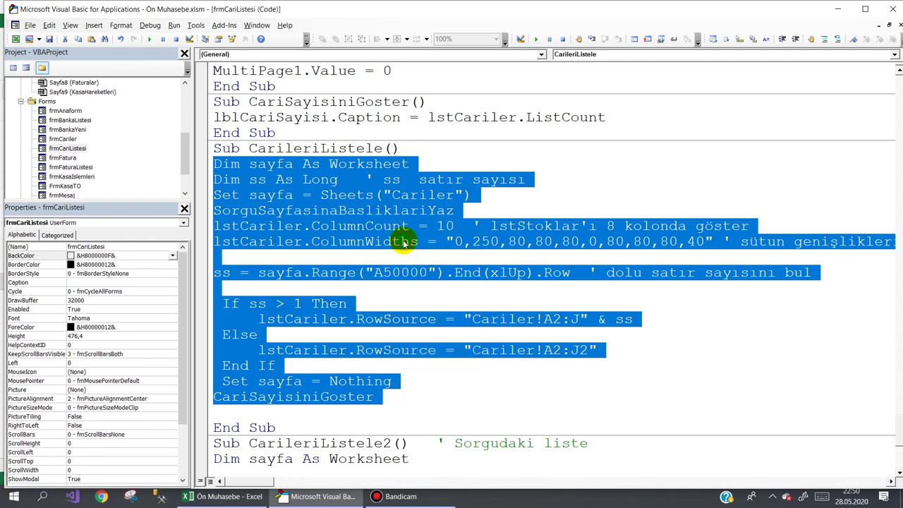
double_click(69, 120)
Step: Create frmBankaListesi's UserForm_Initialize routine and paste the copied list code into it
double_click(535, 378)
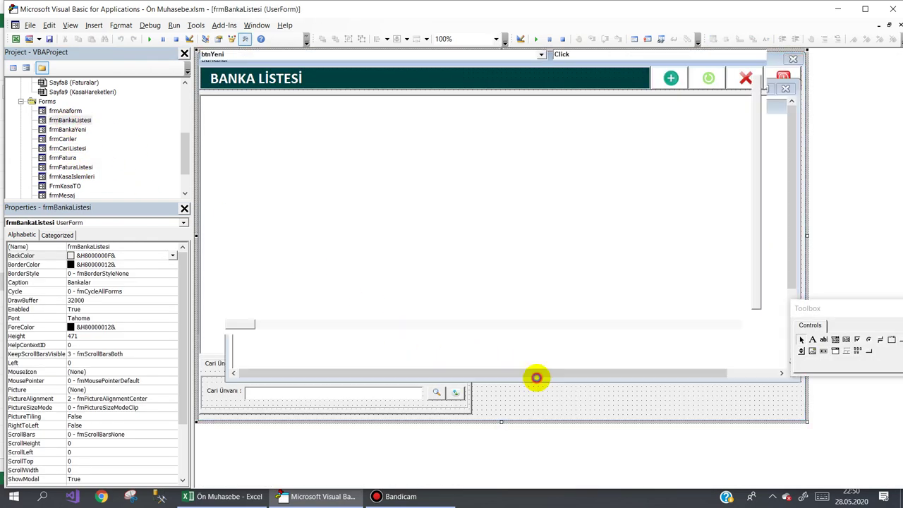
click(601, 54)
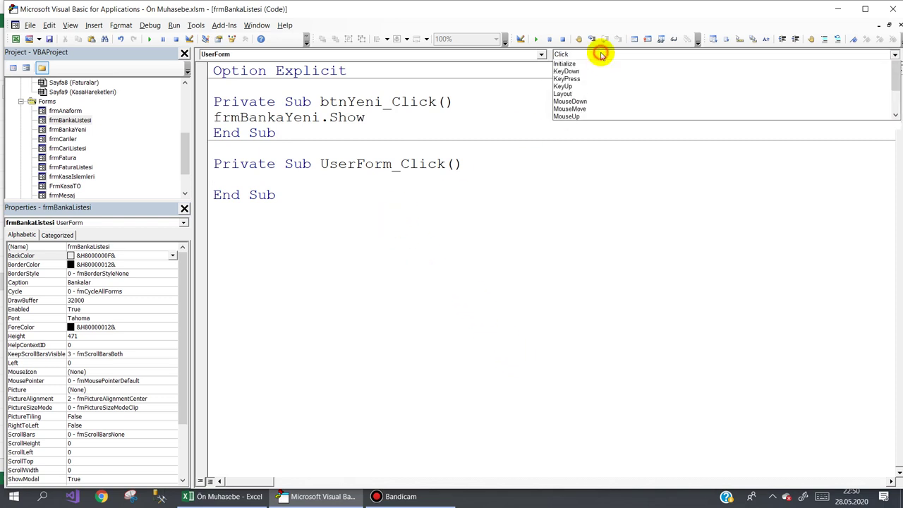
click(579, 91)
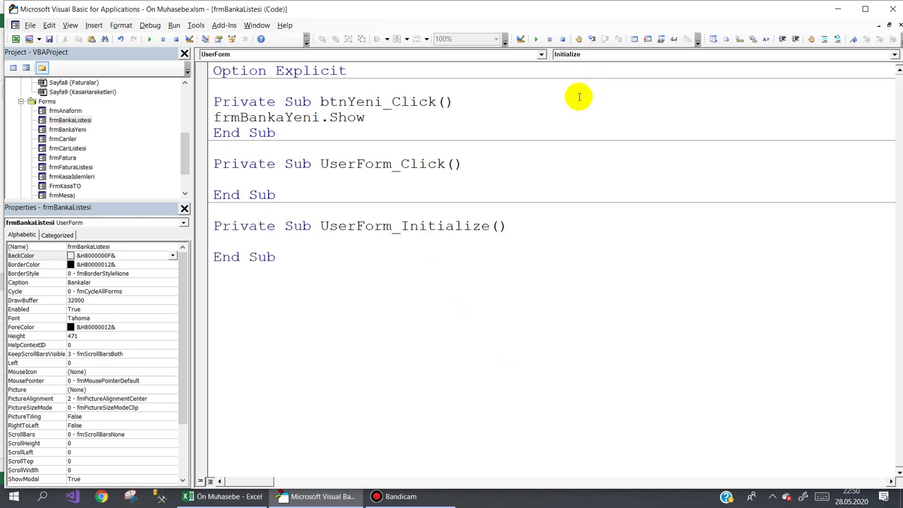
key(ctrl+v)
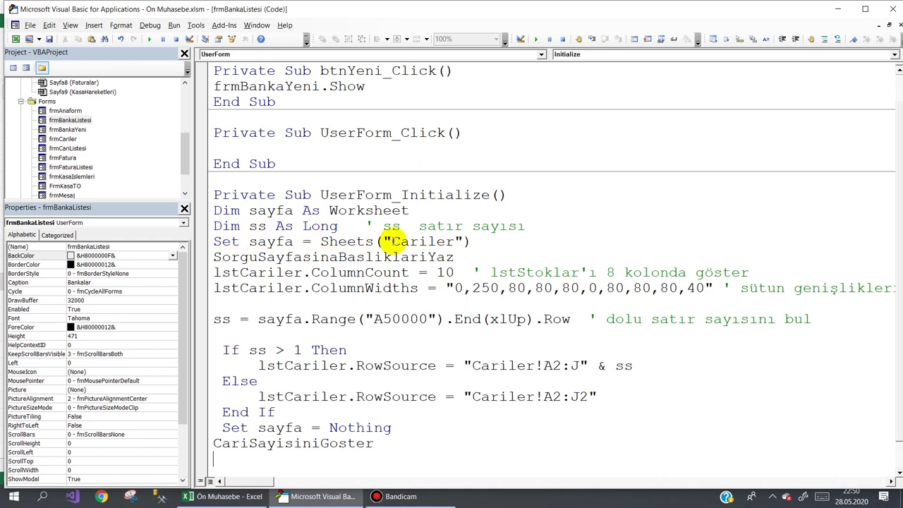
Step: Point the code at the Bankalar sheet, drop SorguSayfasinaBasliklariYaz, and rename lstCariler to lstBankalar
double_click(420, 241)
text(Bankala)
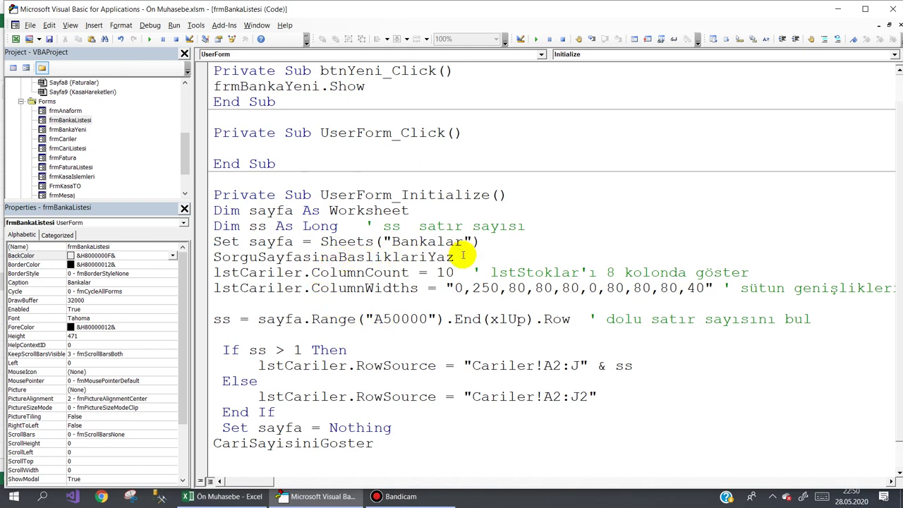
drag(463, 256, 205, 257)
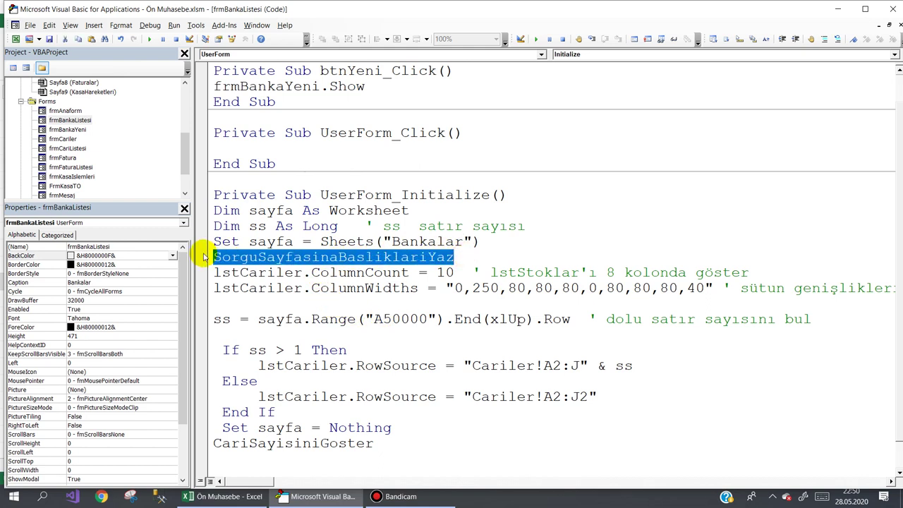
key(Delete)
double_click(248, 271)
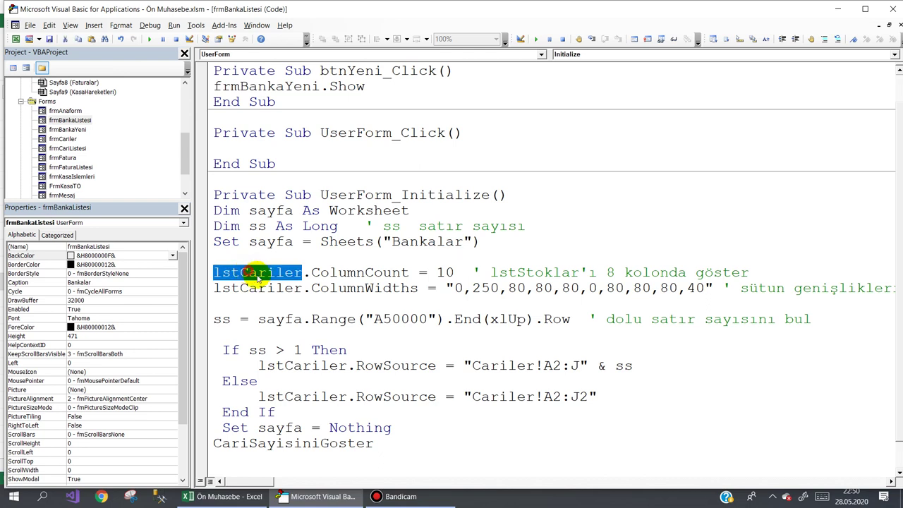
text(lstB)
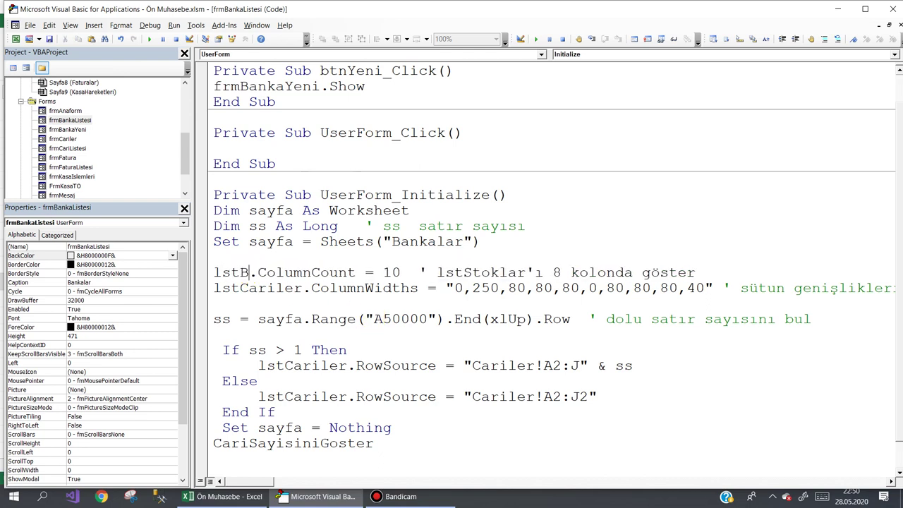
text(ankalar)
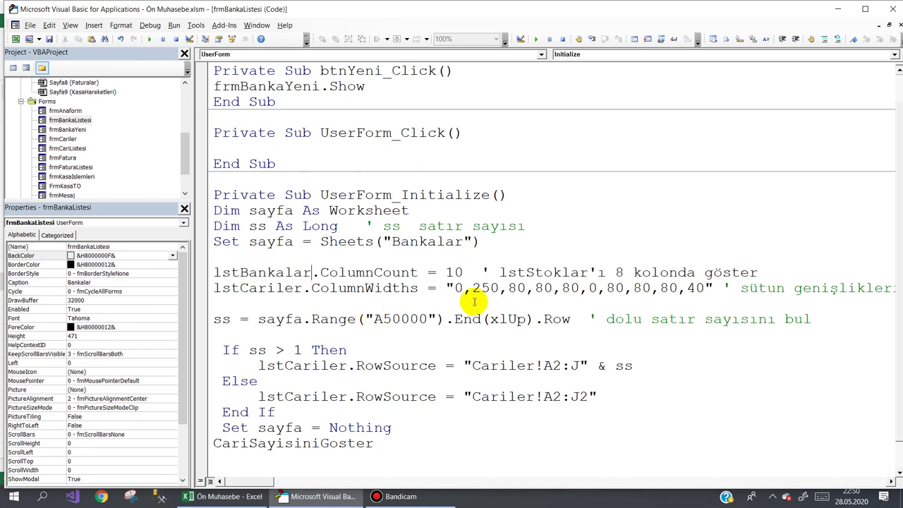
Step: Check the Bankalar headers, then set lstBankalar.ColumnCount = 5 and lstBankalar.ColumnWidths
click(224, 495)
click(156, 463)
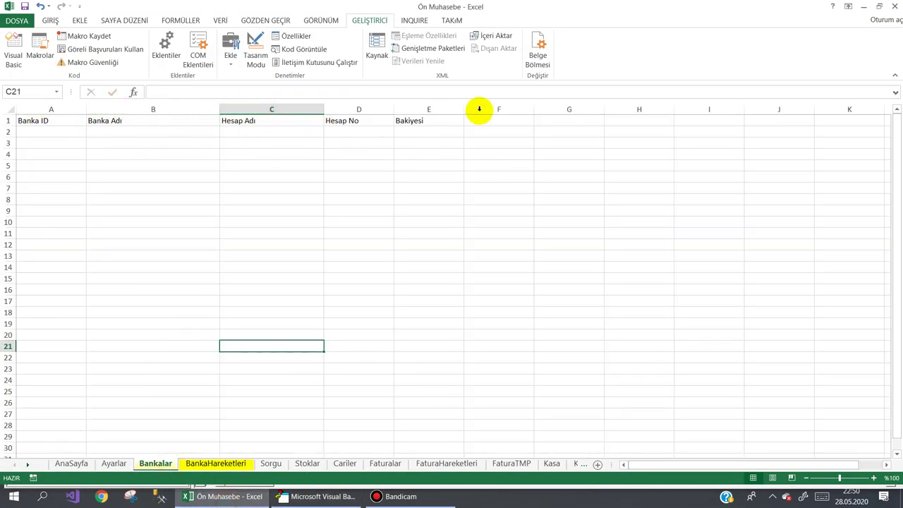
click(332, 494)
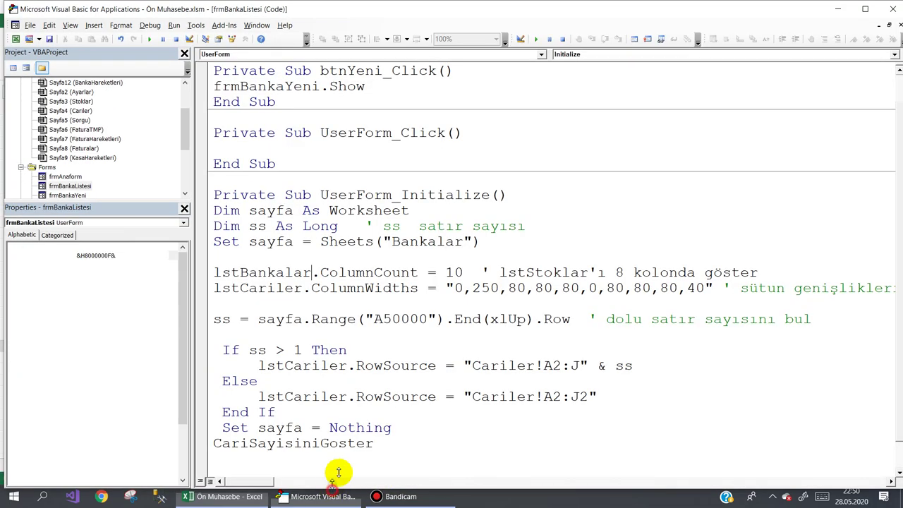
double_click(467, 272)
text(5)
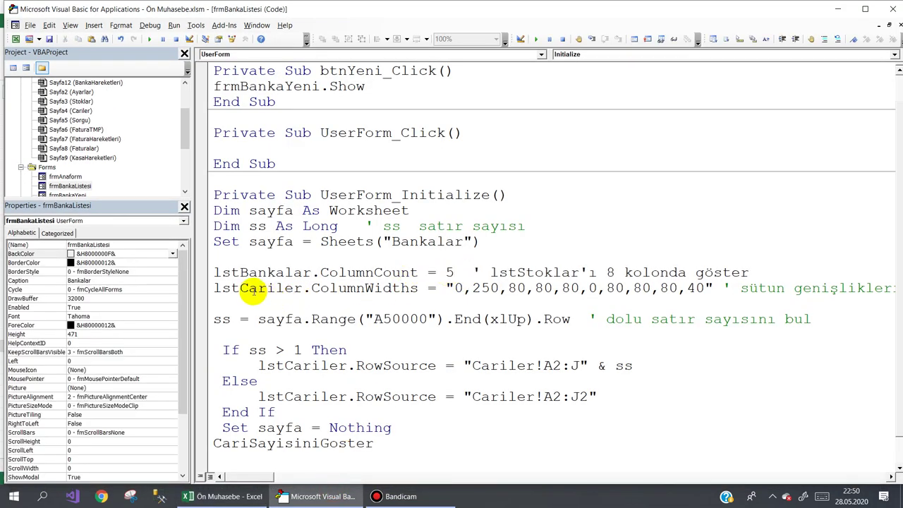
double_click(259, 291)
text(ls)
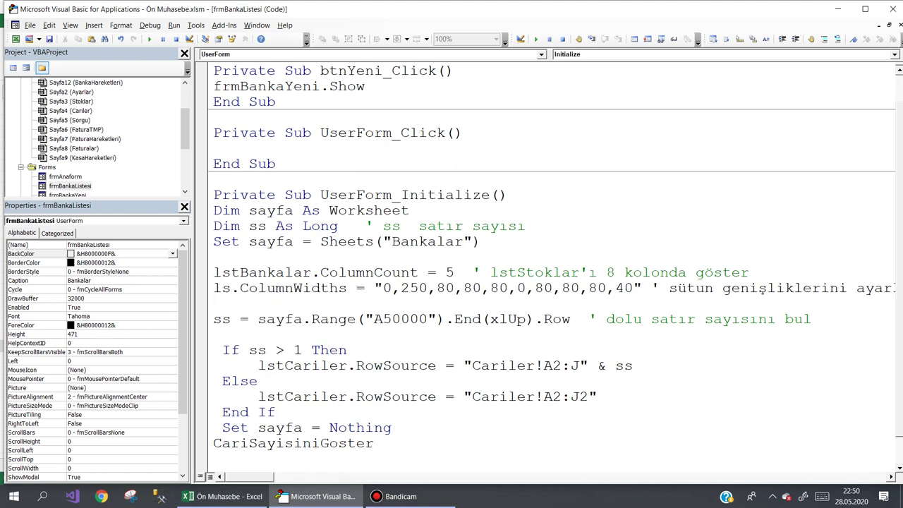
text(tBankalar)
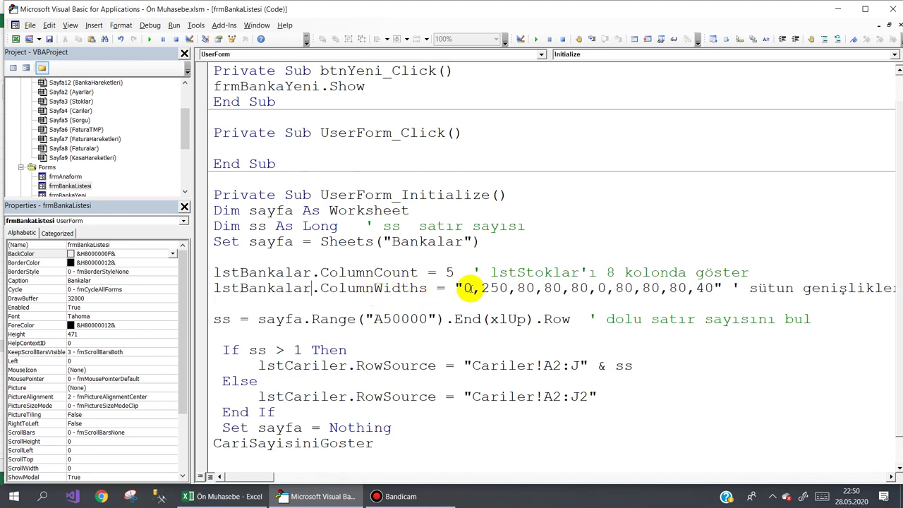
double_click(466, 288)
drag(448, 7, 444, 143)
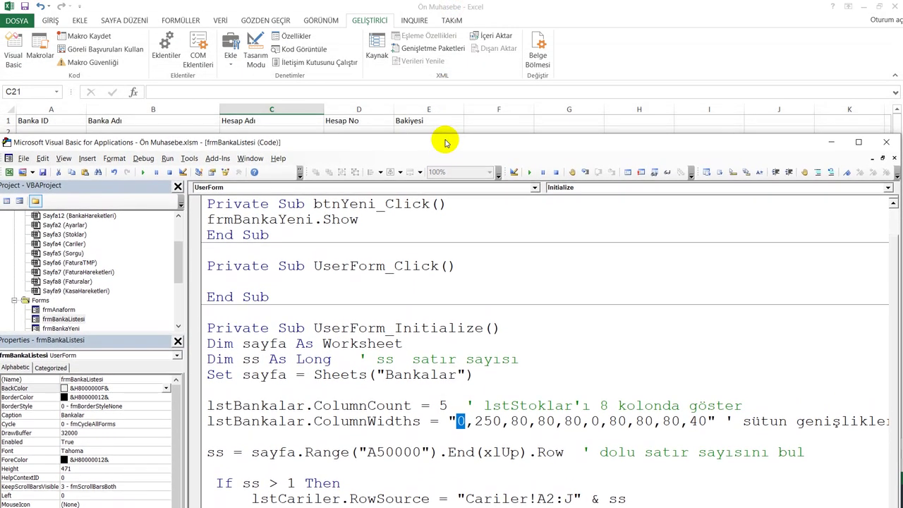
Step: Set lstBankalar's column widths to "0,250,180,80,120,100", deleting the extra values
click(894, 76)
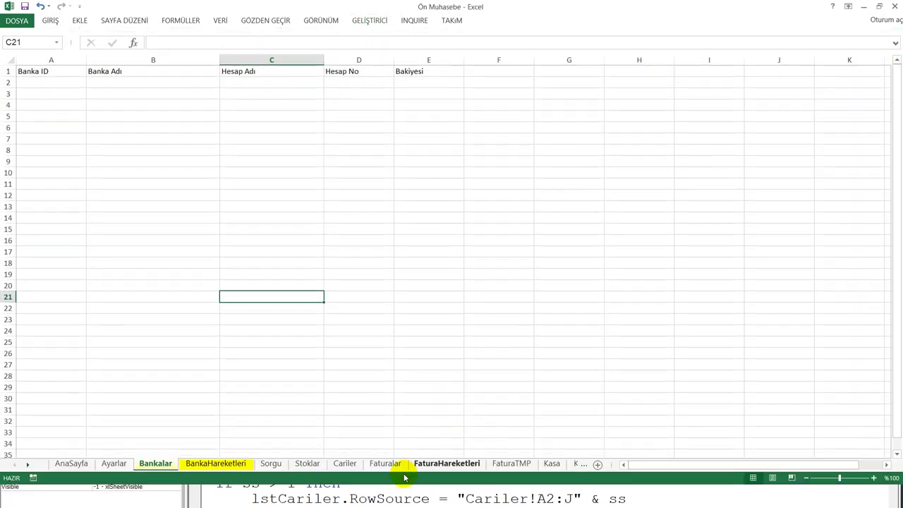
click(333, 499)
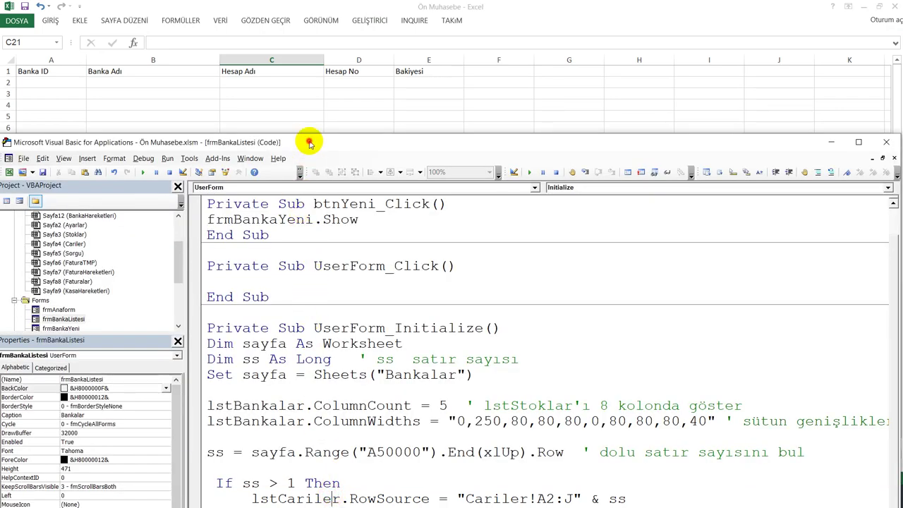
drag(309, 143, 310, 101)
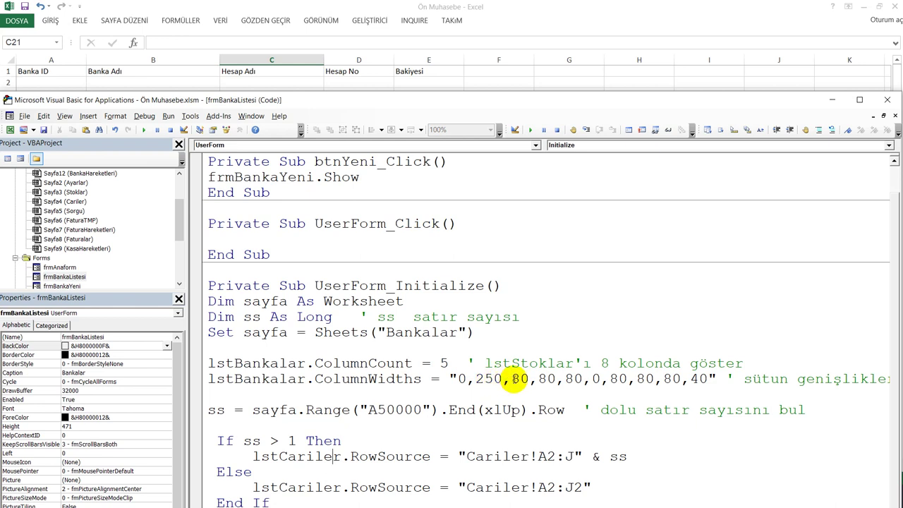
text(1)
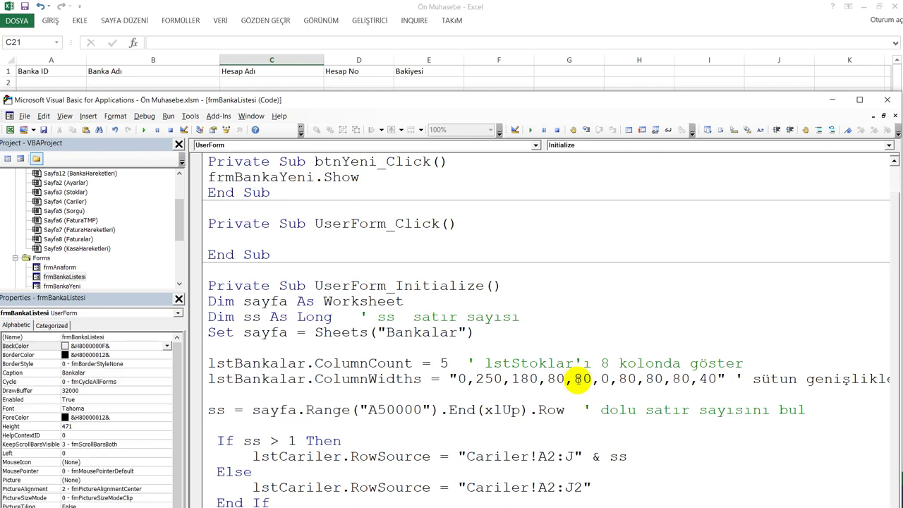
text(12)
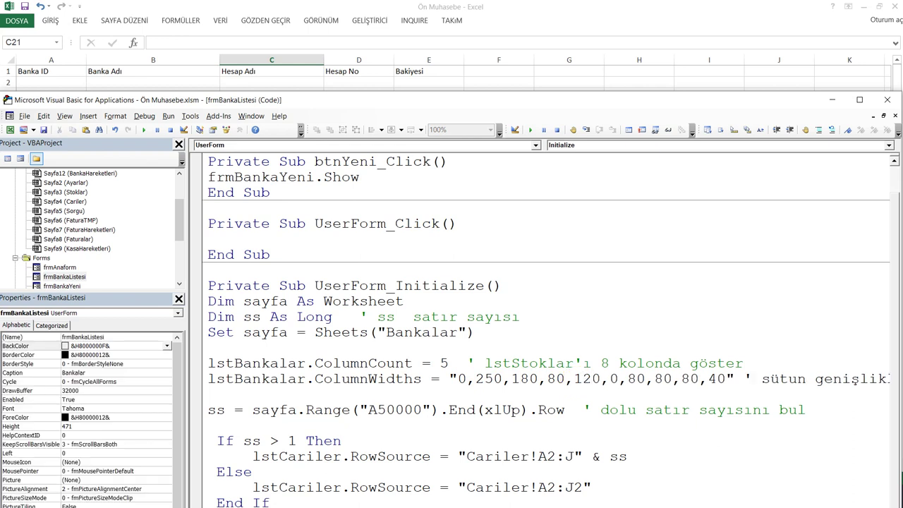
click(609, 379)
text(100)
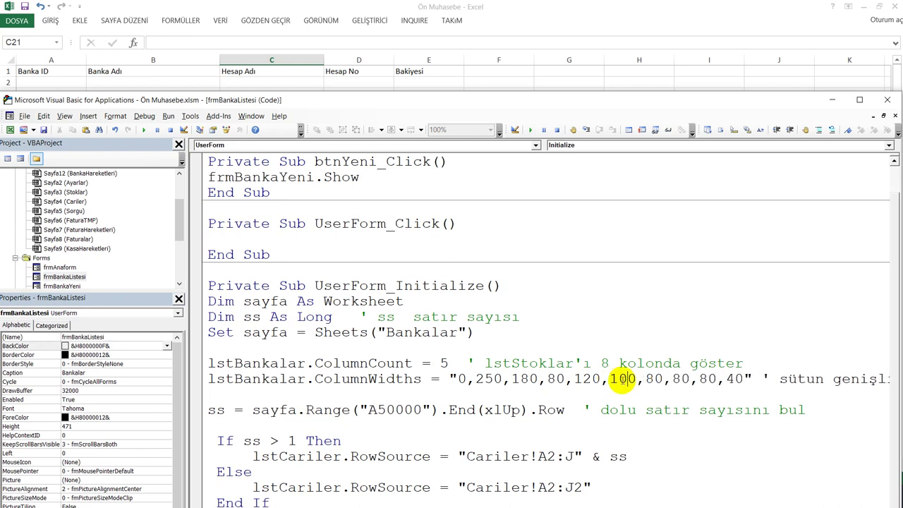
drag(639, 381, 751, 385)
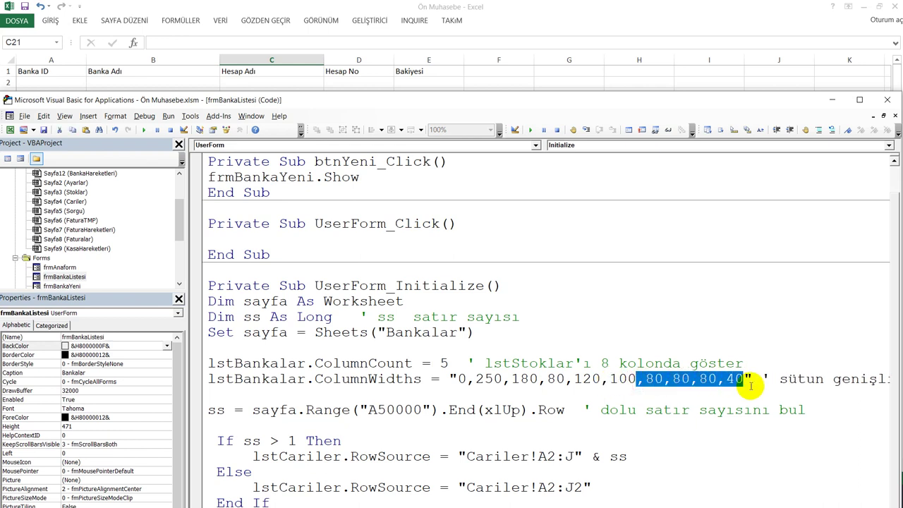
key(Delete)
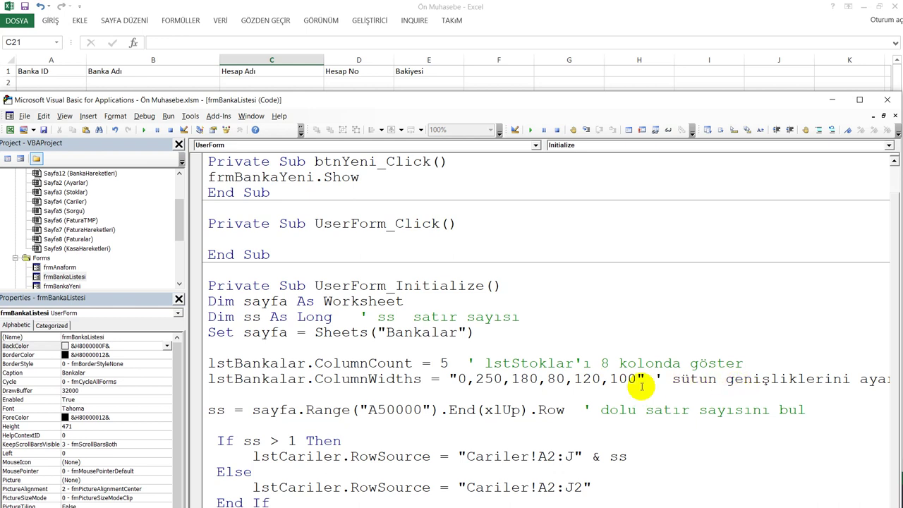
scroll(448, 381, down, 1)
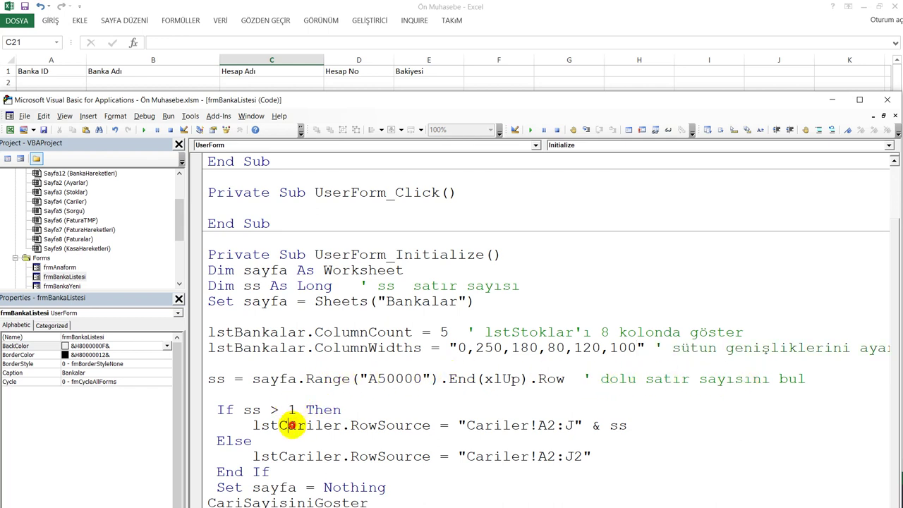
Step: Change the RowSource lines to lstBankalar with "Bankalar!A2:E" & ss and "Bankalar!A2:E2"
double_click(292, 425)
text(lst)
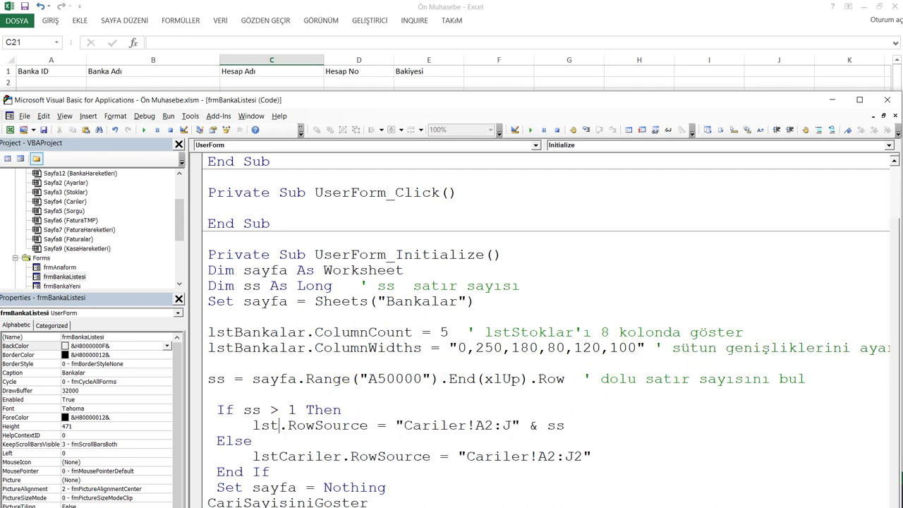
text(Bankalar)
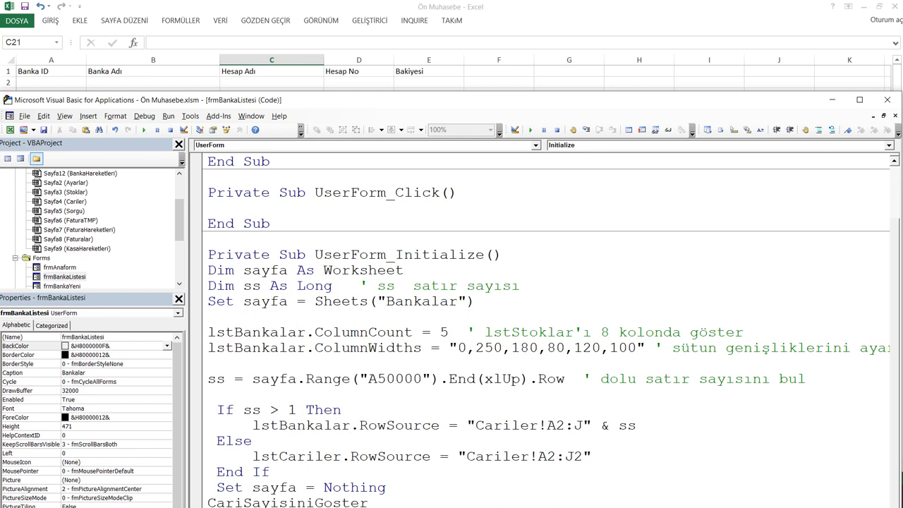
double_click(506, 427)
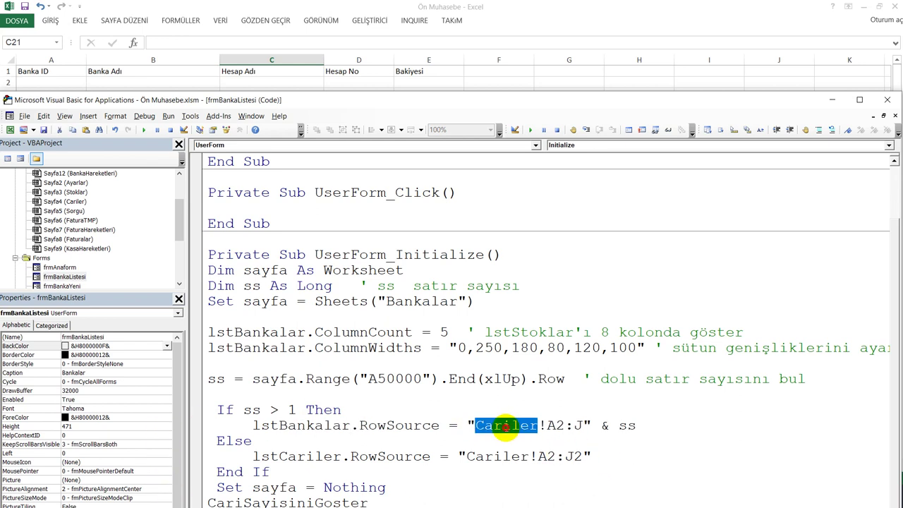
text(Bankala)
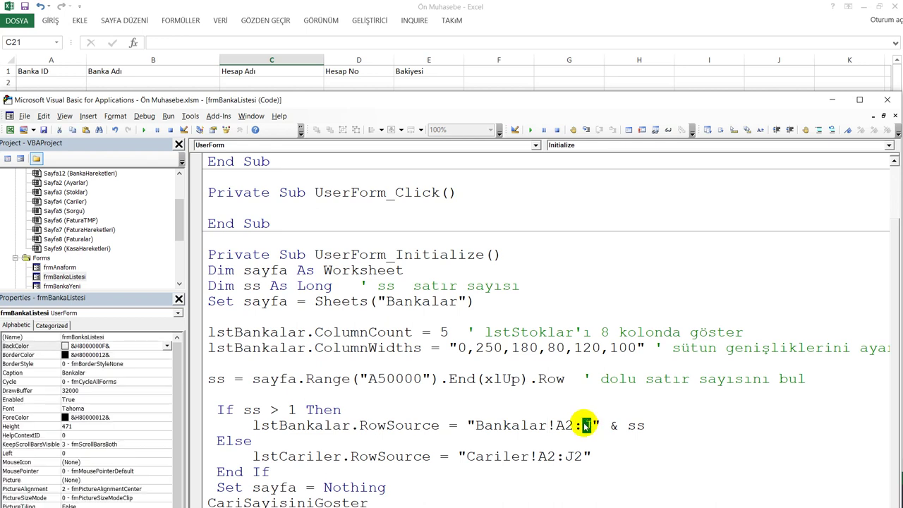
text(E)
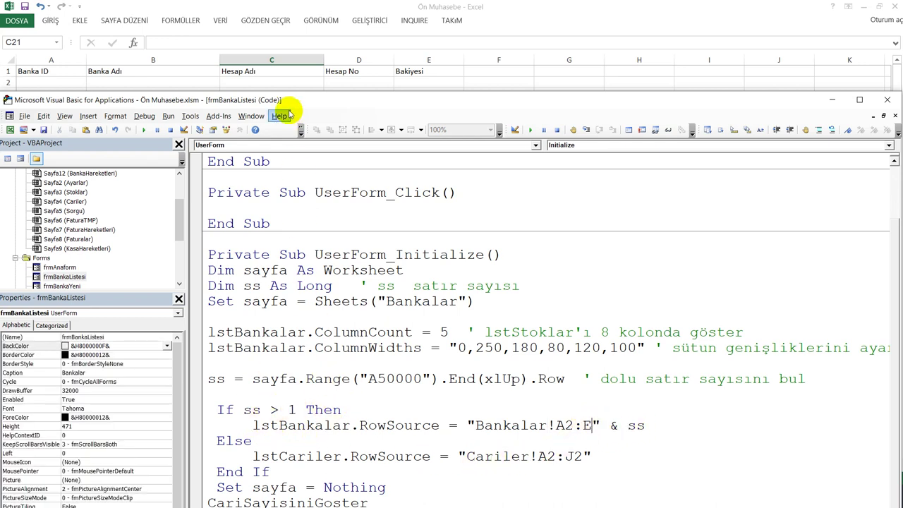
double_click(483, 457)
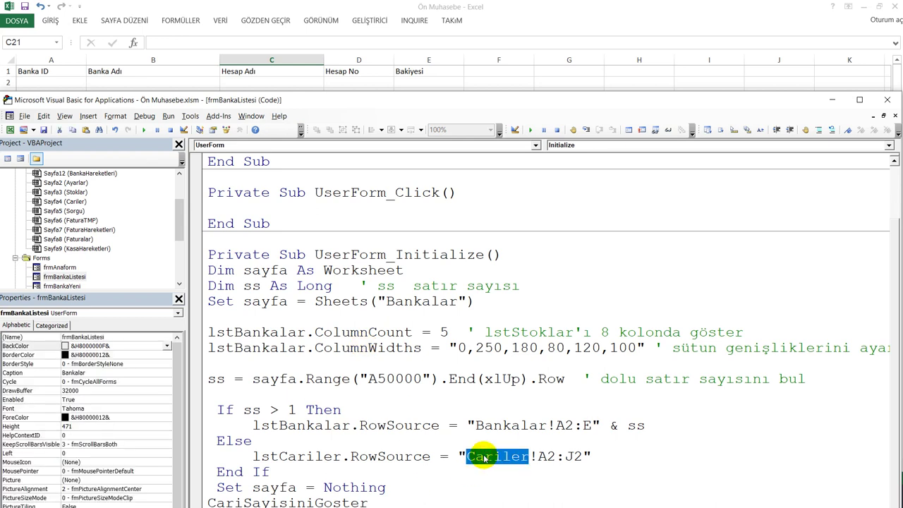
text(Bankala)
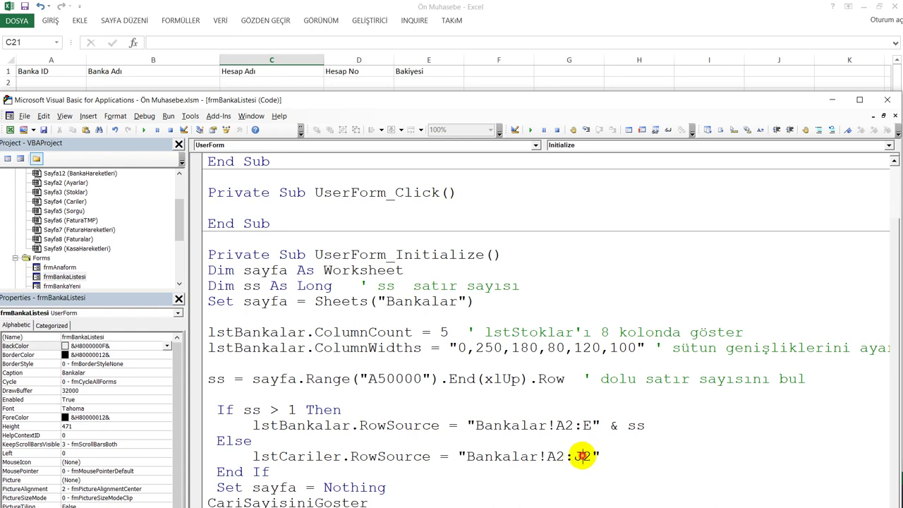
text(E)
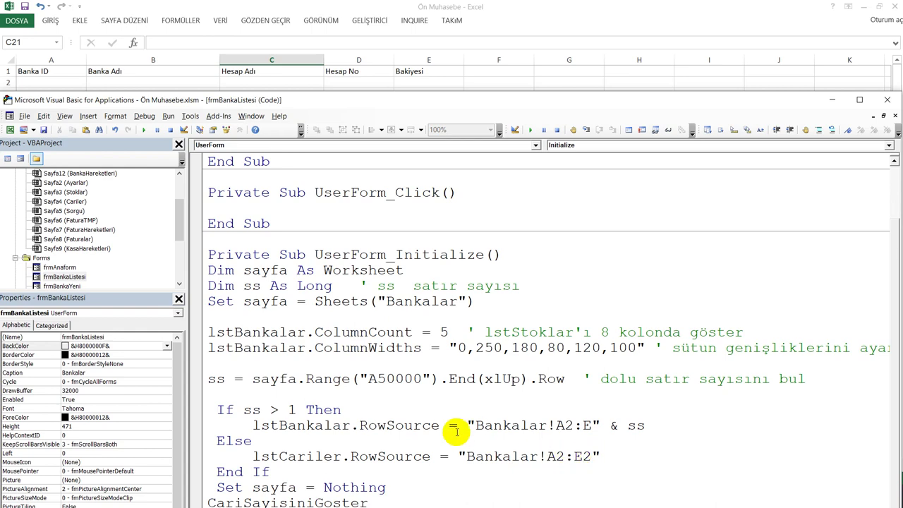
double_click(413, 100)
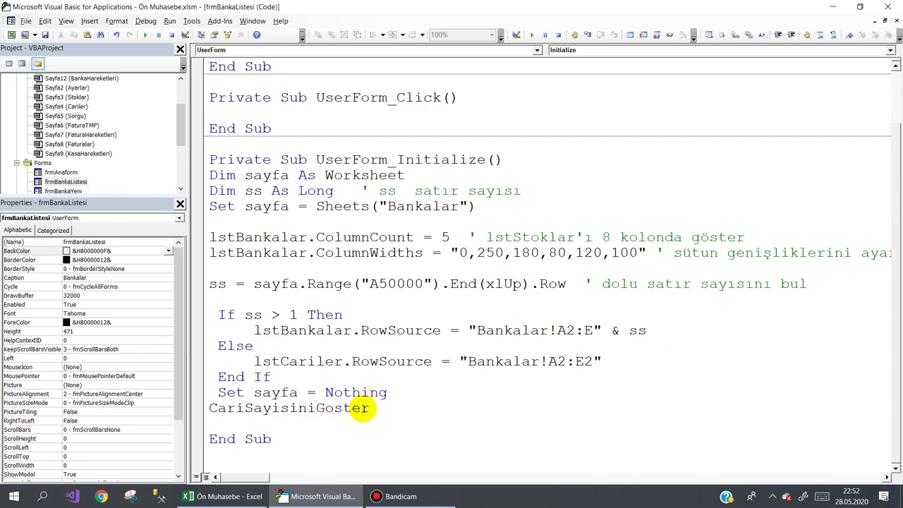
Step: Rename the count call to BankaSayisiniGoster and declare a matching sub below End Sub
drag(244, 408, 210, 409)
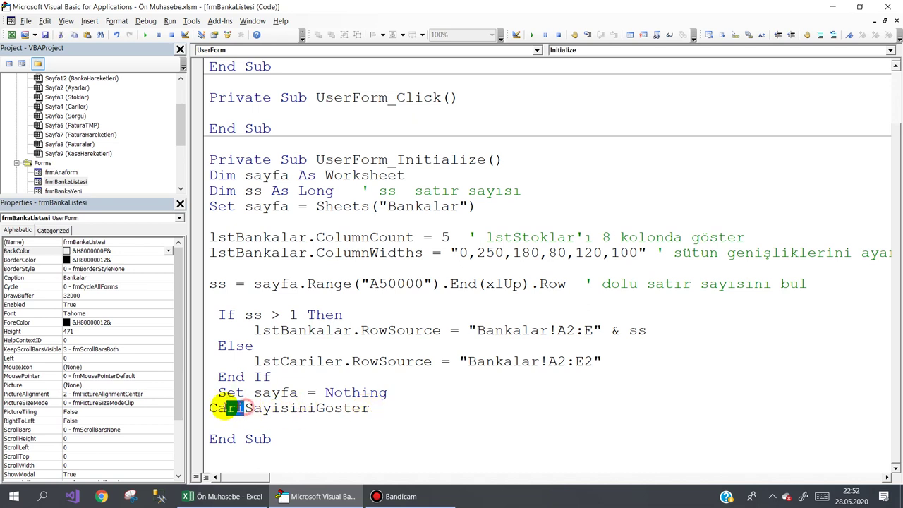
text(Banka)
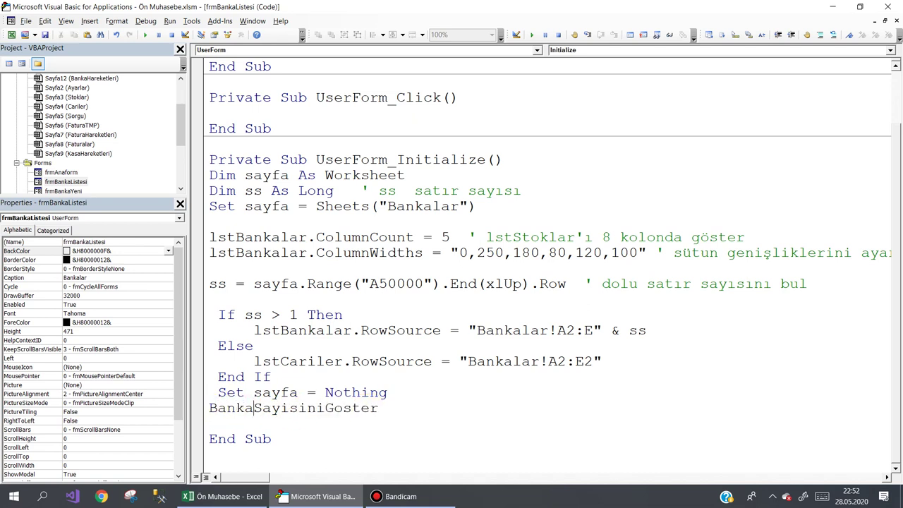
drag(377, 409, 205, 412)
key(ctrl+c)
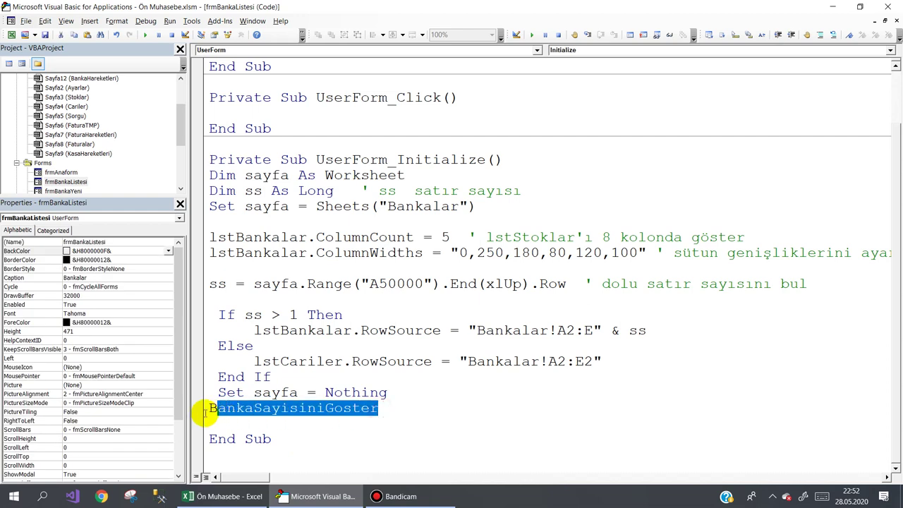
click(213, 455)
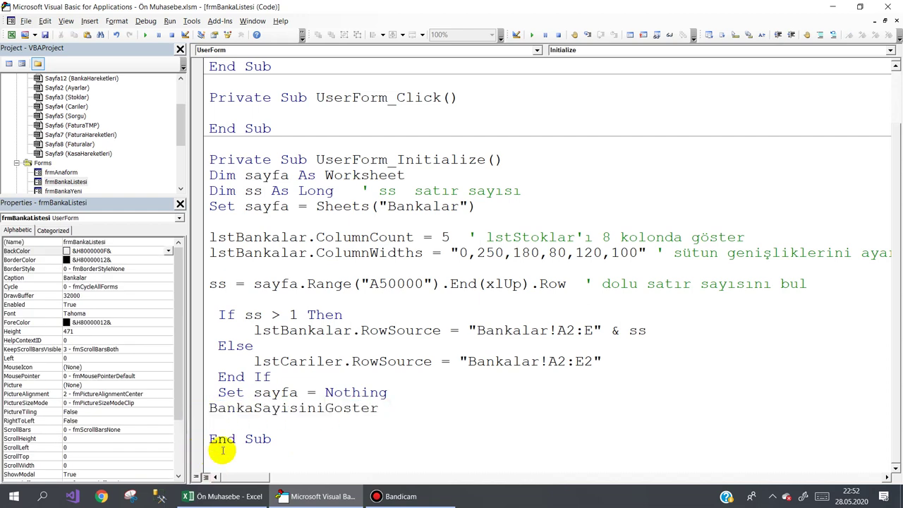
text(sub)
key(ctrl+v)
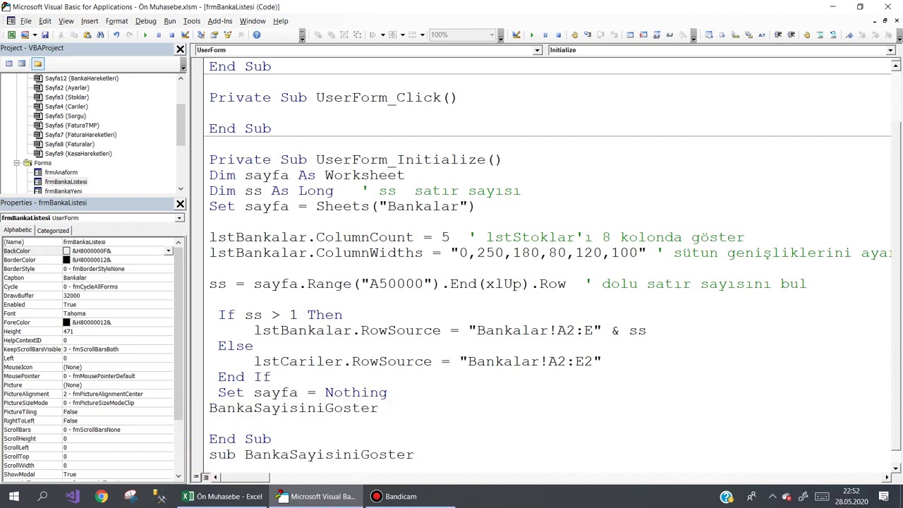
key(Return)
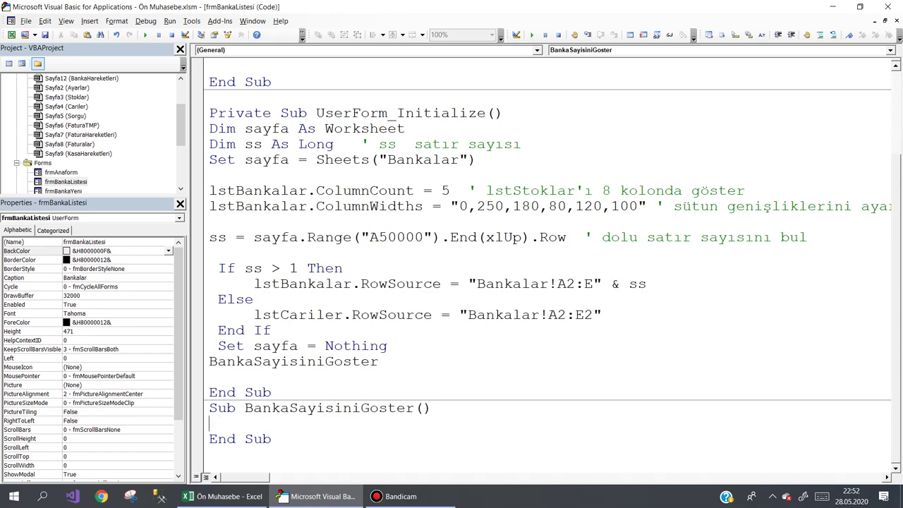
Step: Delete the empty BankaSayisiniGoster sub and leftover line, then open the frmBankaListesi designer
key(shift+Down)
key(shift+Down)
key(shift+Down)
key(Delete)
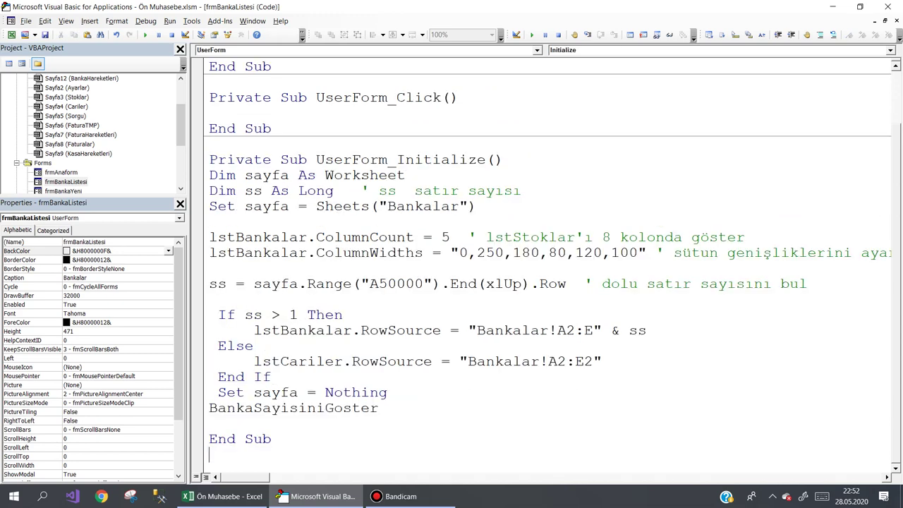
key(shift+End)
key(Delete)
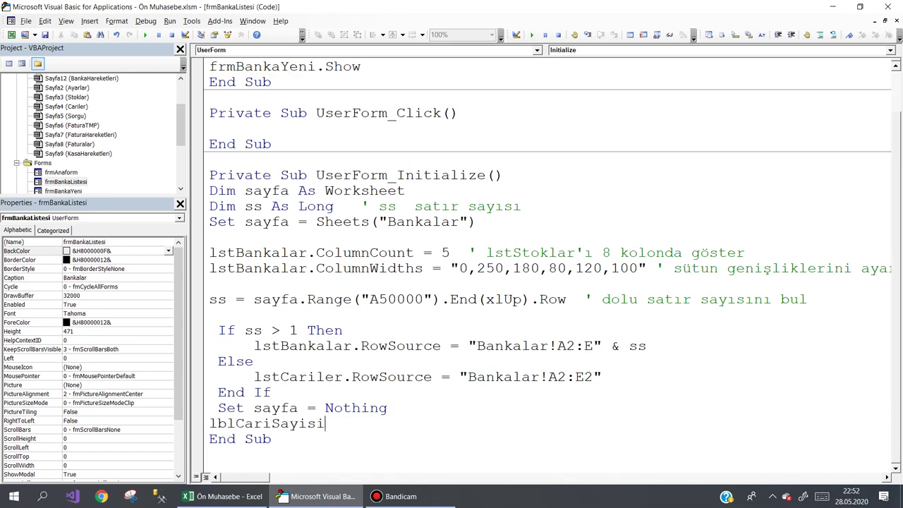
double_click(64, 181)
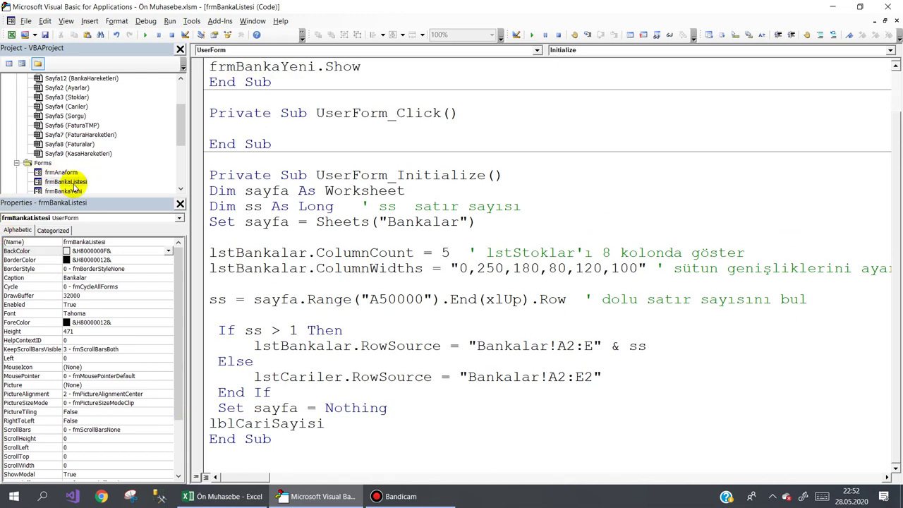
Step: Rename the Banka Sayısı count label to lblBankaSayisi in Properties
drag(812, 368, 837, 253)
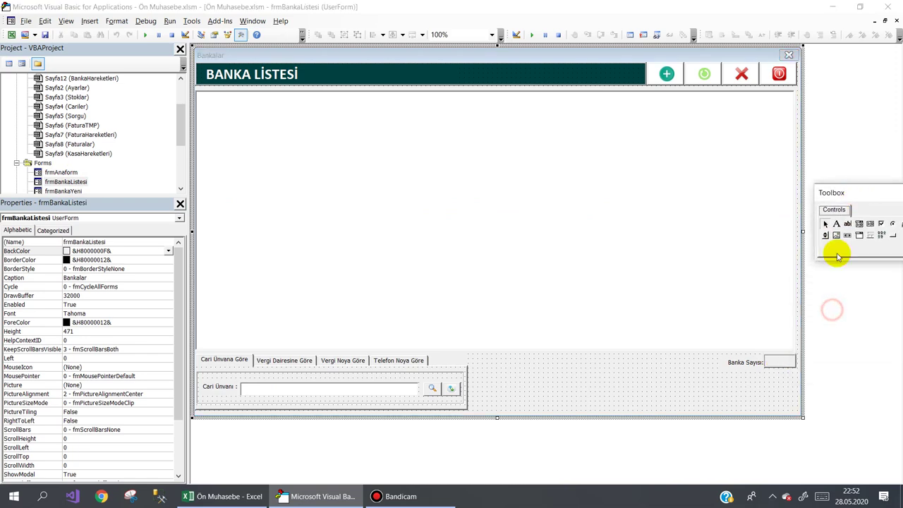
click(779, 361)
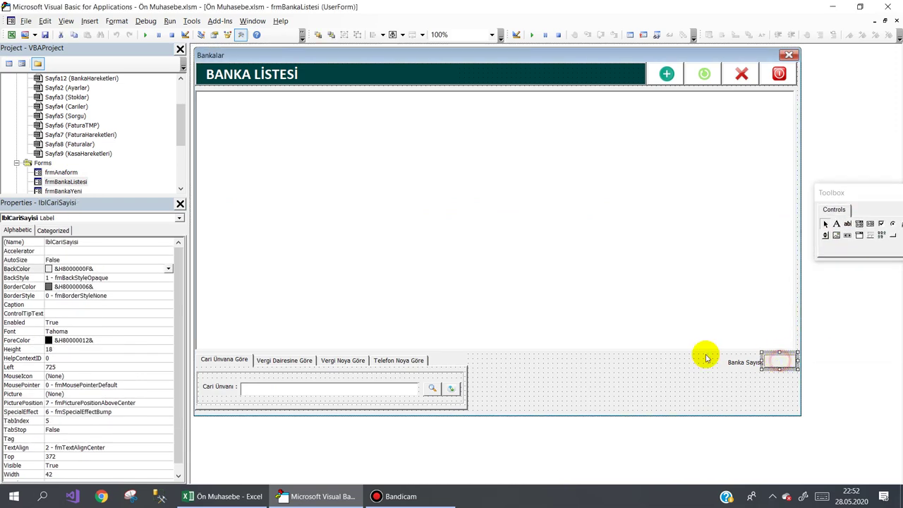
click(62, 241)
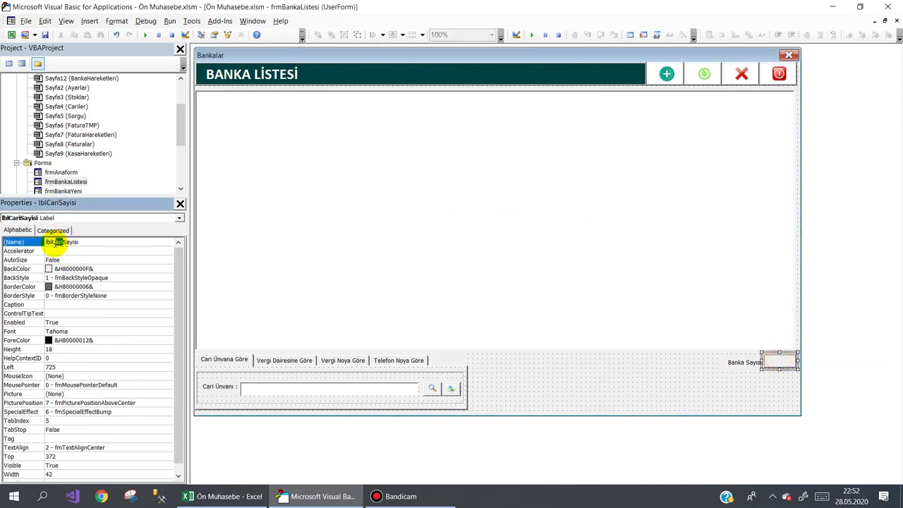
text(Banka)
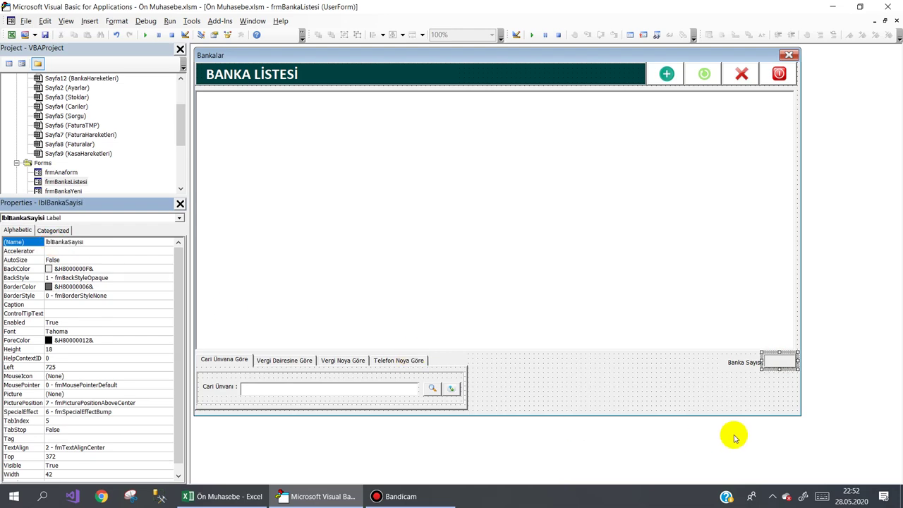
Step: Replace the lblCariSayisi line in the form's code with a lblBankaSayisi caption assignment
click(599, 389)
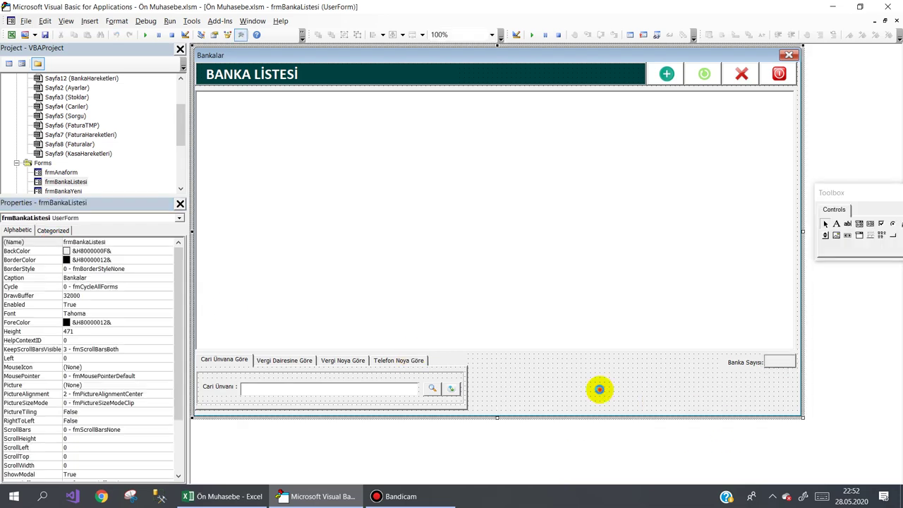
key(F7)
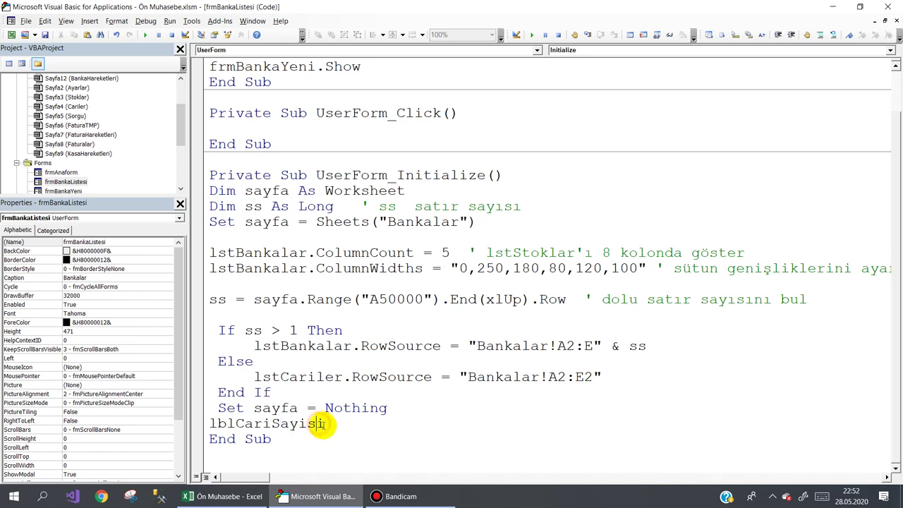
drag(322, 423, 195, 423)
text(lbl)
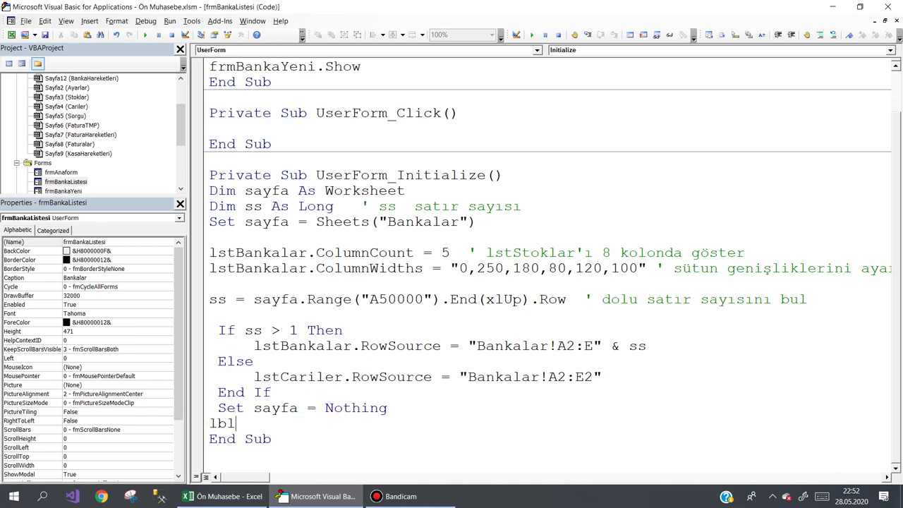
text(.)
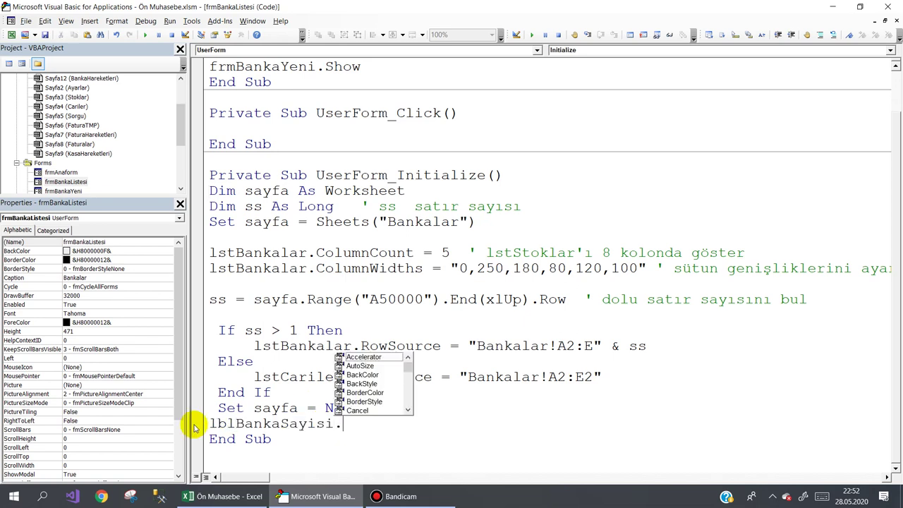
text(cap=)
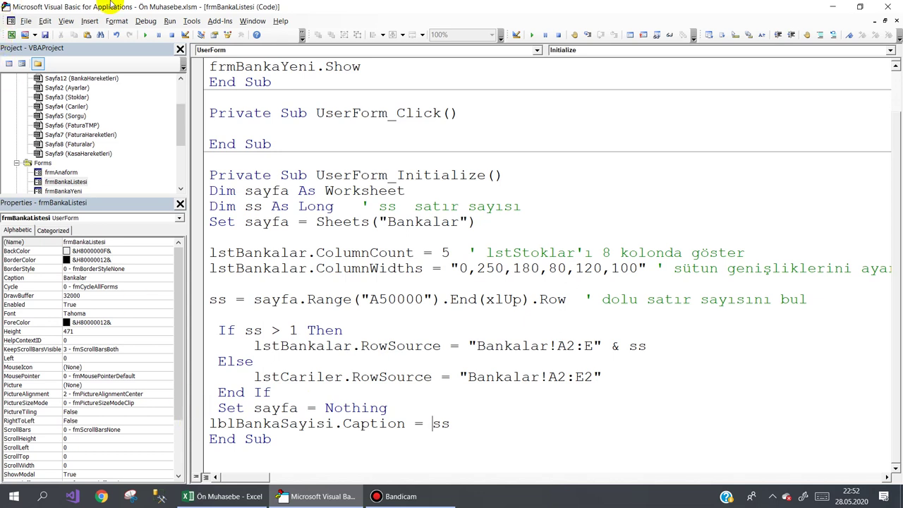
Step: Fix the undefined lstCariler compile error by renaming it lstBankalar, then resume the run
click(146, 34)
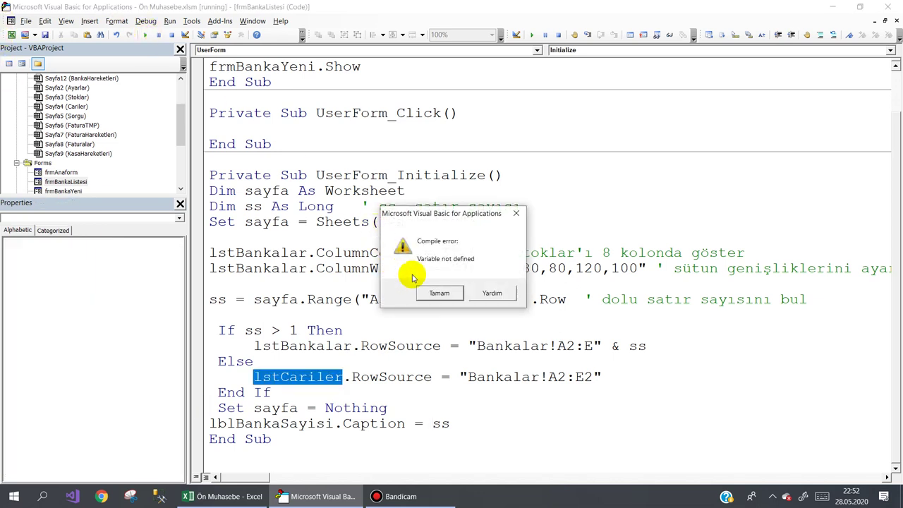
click(432, 299)
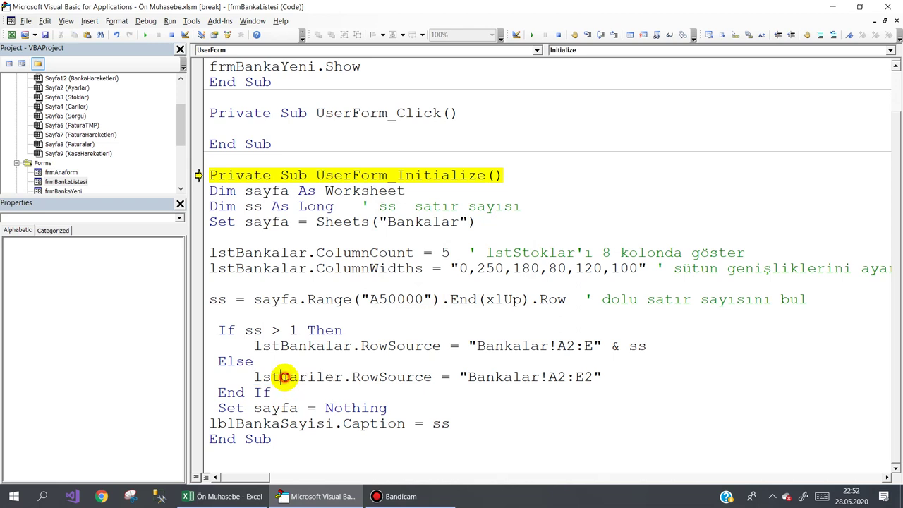
double_click(289, 375)
text(lstBa)
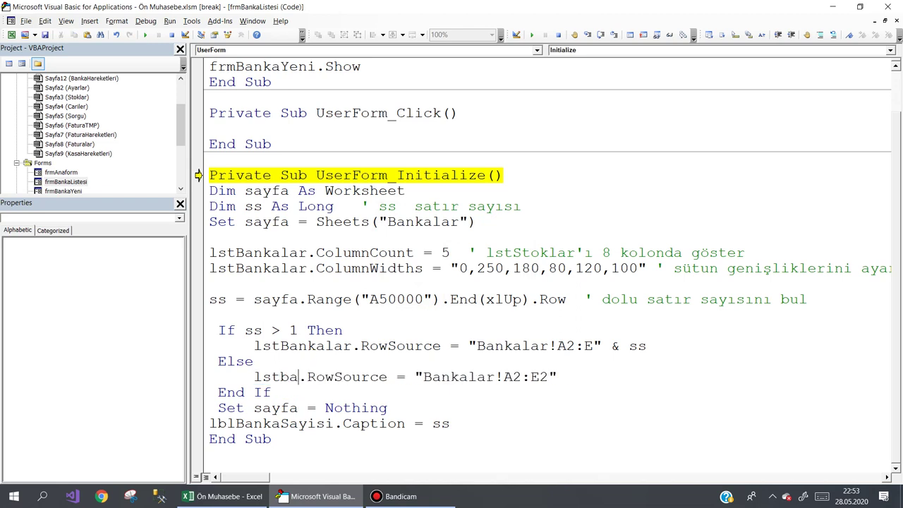
text(nkalar)
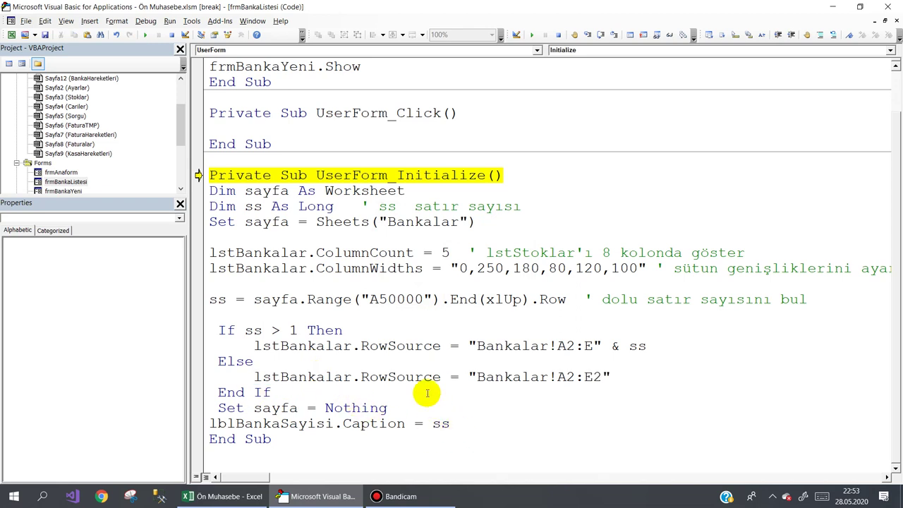
click(144, 34)
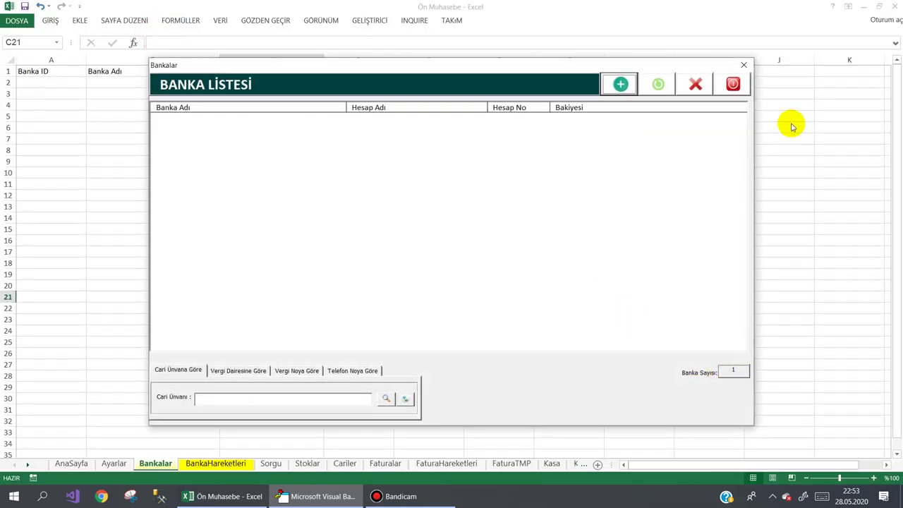
Step: Change the count caption to ss - 1 and rerun the form to check it
click(744, 65)
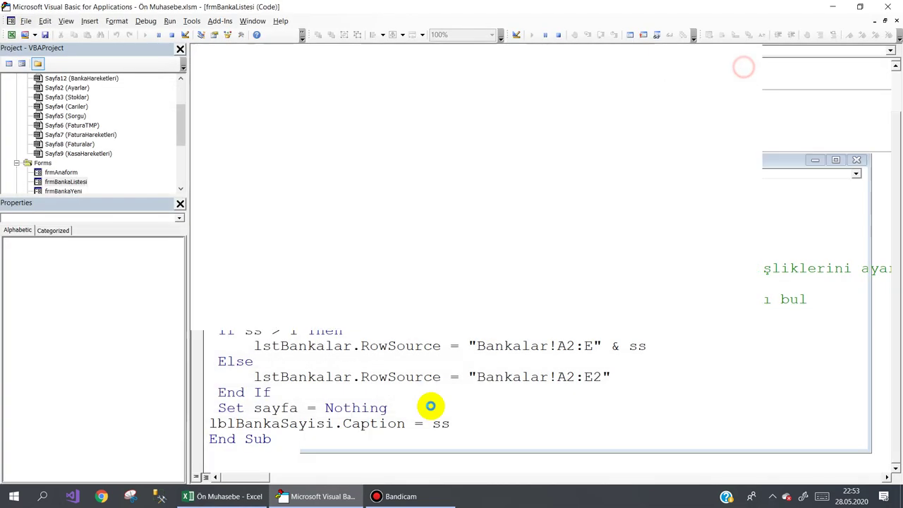
key(F7)
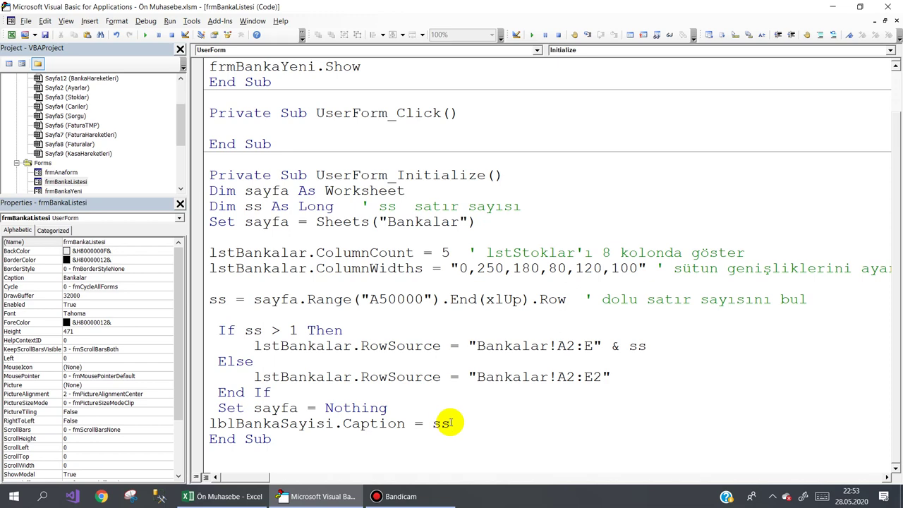
text(-)
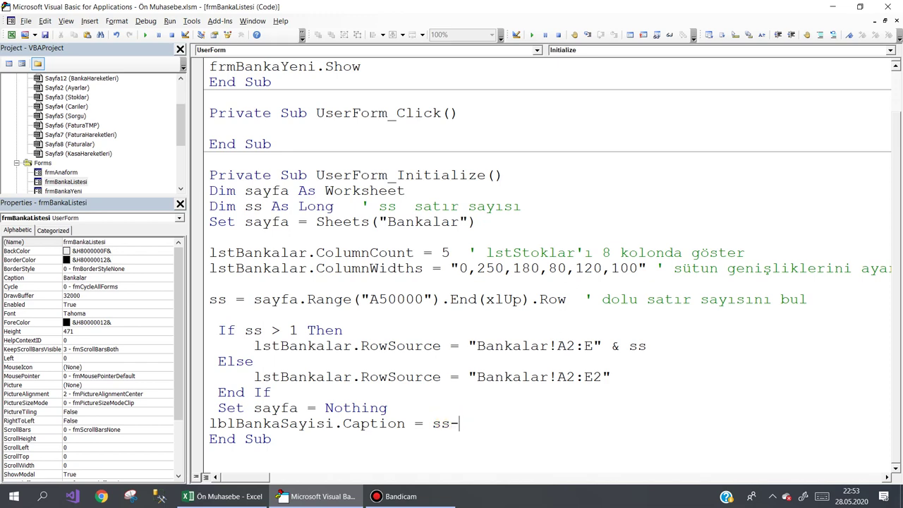
text(1)
click(144, 35)
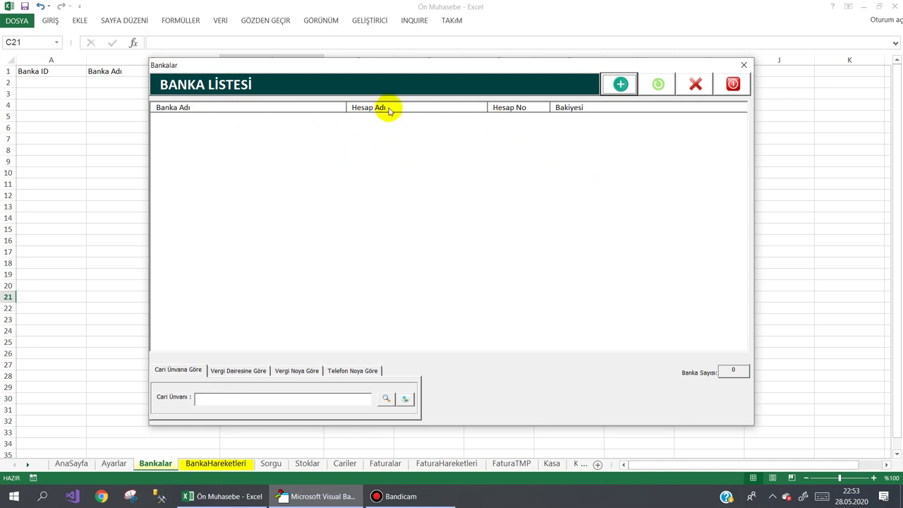
Step: Close the running Banka Listesi form and view Module1's code
click(733, 87)
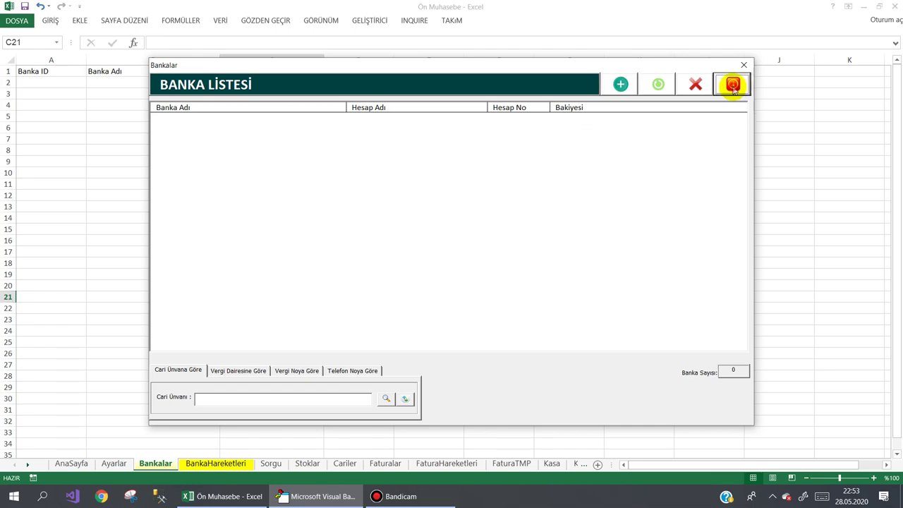
click(743, 65)
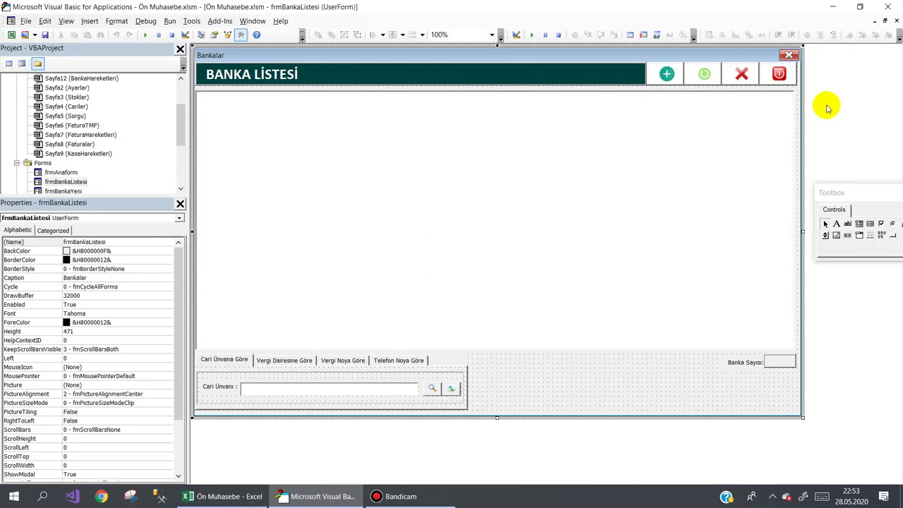
drag(182, 125, 181, 172)
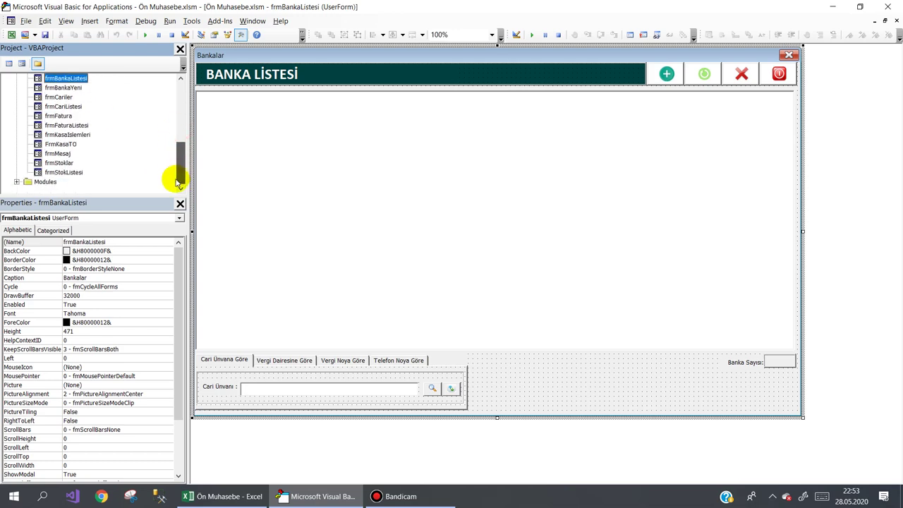
click(16, 182)
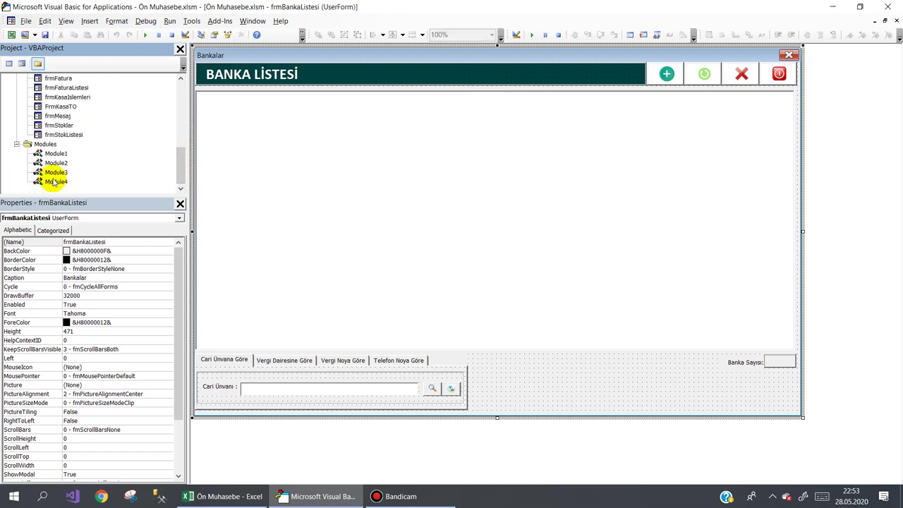
double_click(57, 153)
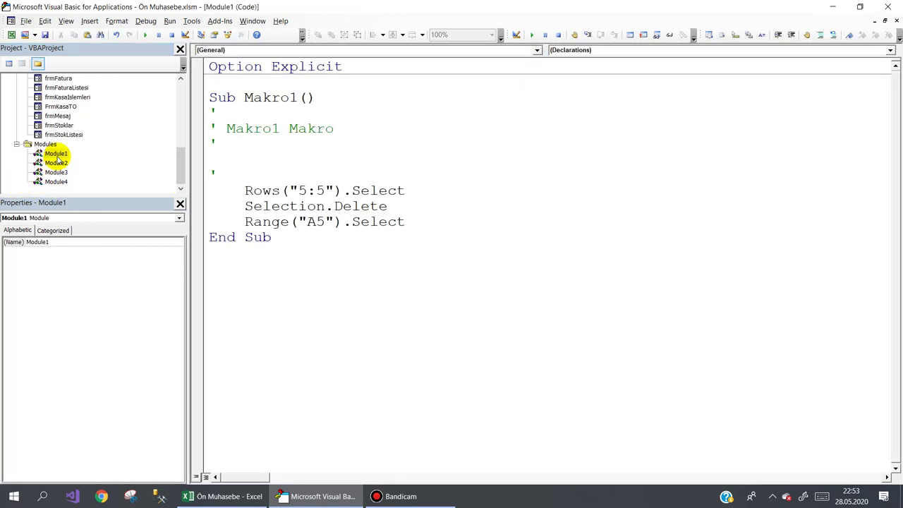
Step: Reopen the frmBankaListesi code window
click(180, 163)
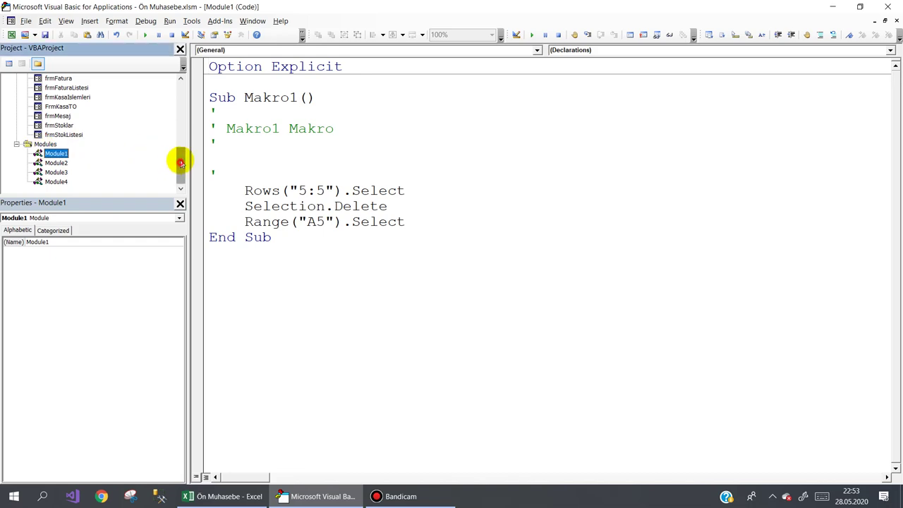
drag(181, 163, 181, 131)
double_click(66, 133)
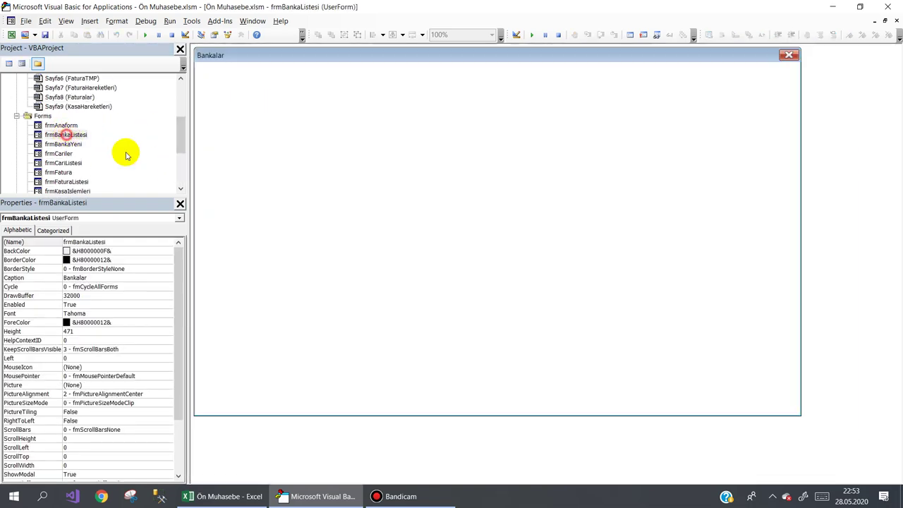
key(F7)
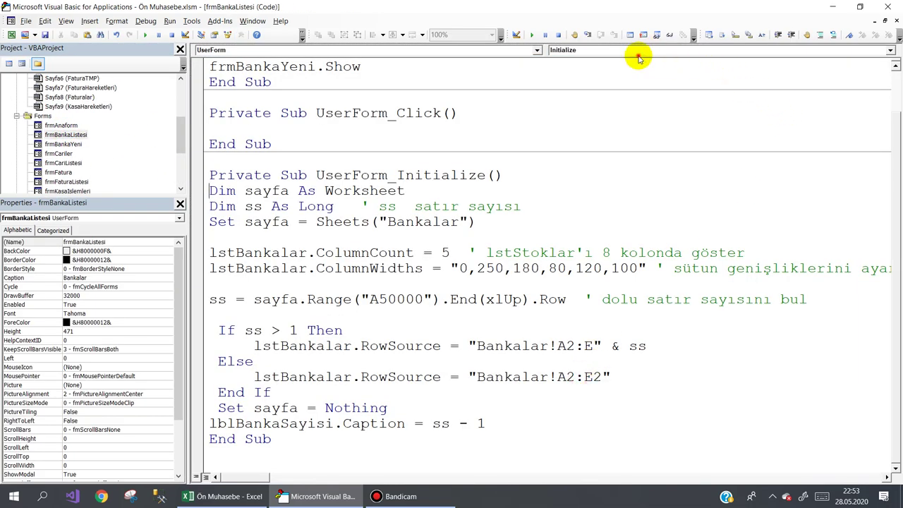
Step: Add UserForm_QueryClose with 'If CloseMode <> 1 Then Cancel = 1' and return to the form design
click(638, 55)
click(586, 117)
text(if CloseMode<>1 then Cancel=1)
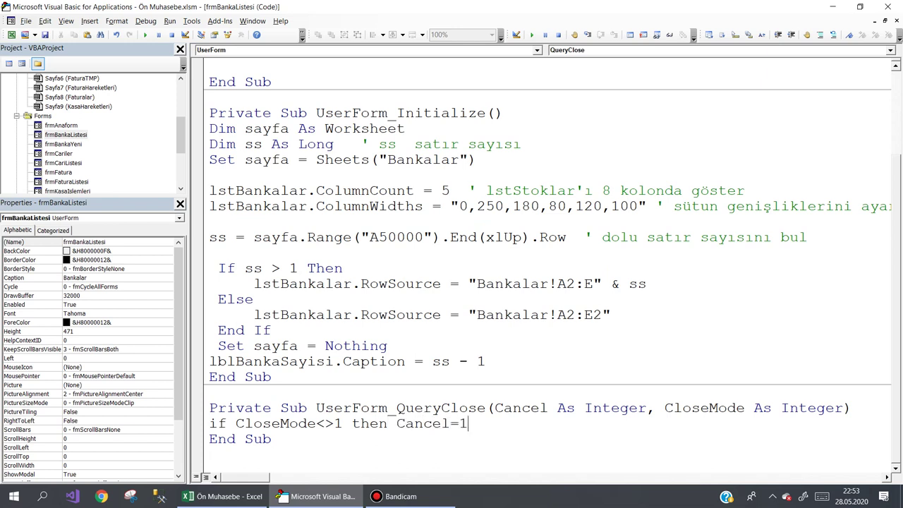
key(Down)
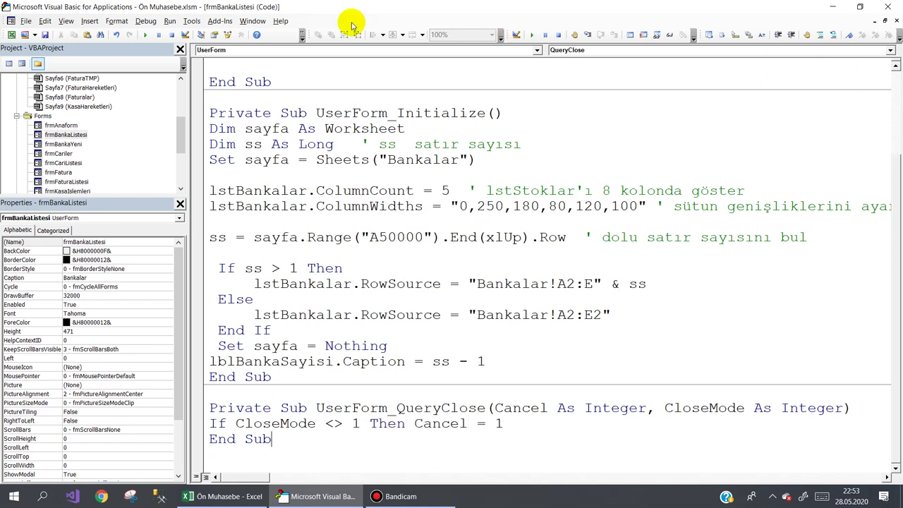
double_click(66, 134)
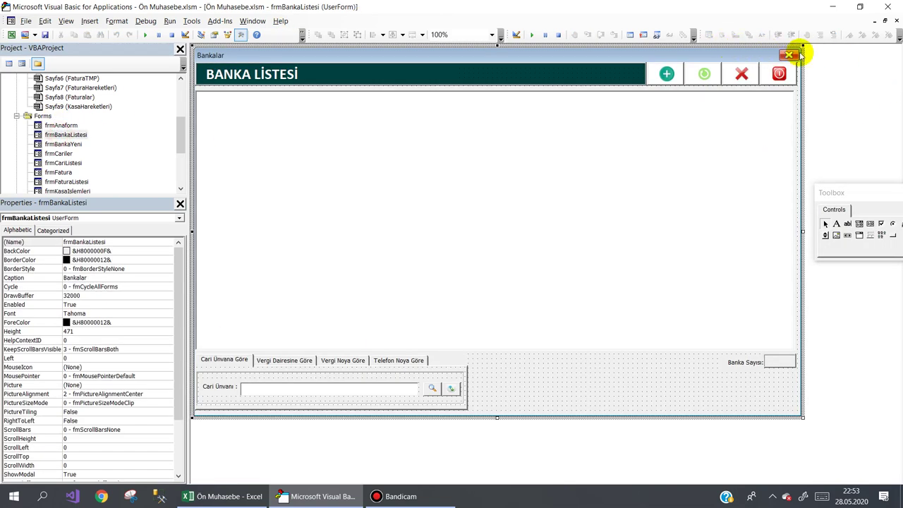
Step: Make btnKapat_Click run Unload Me, then return to the frmBankaListesi designer
drag(800, 46, 799, 50)
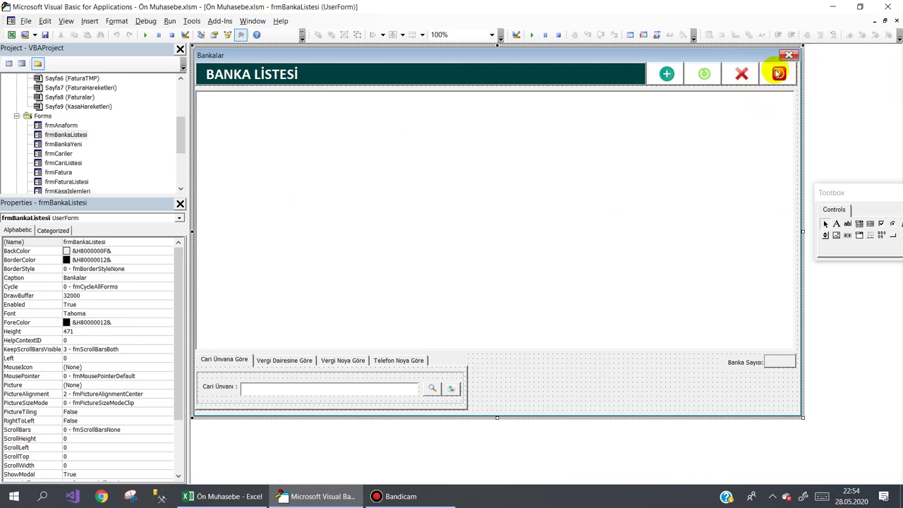
double_click(779, 73)
text(unl)
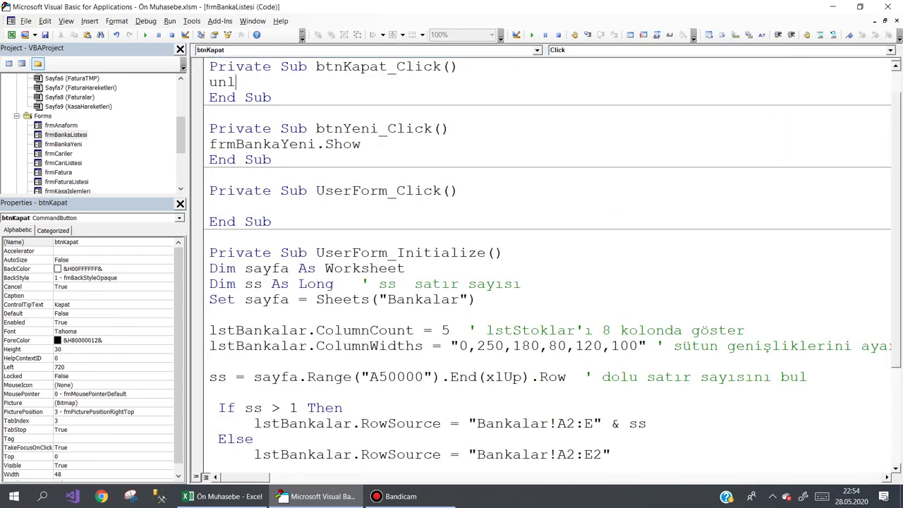
text(oad me)
key(Down)
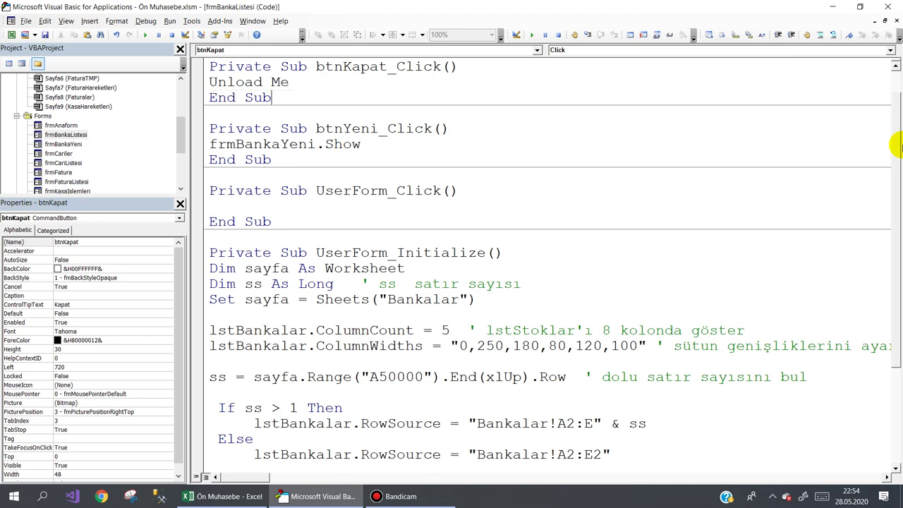
double_click(71, 134)
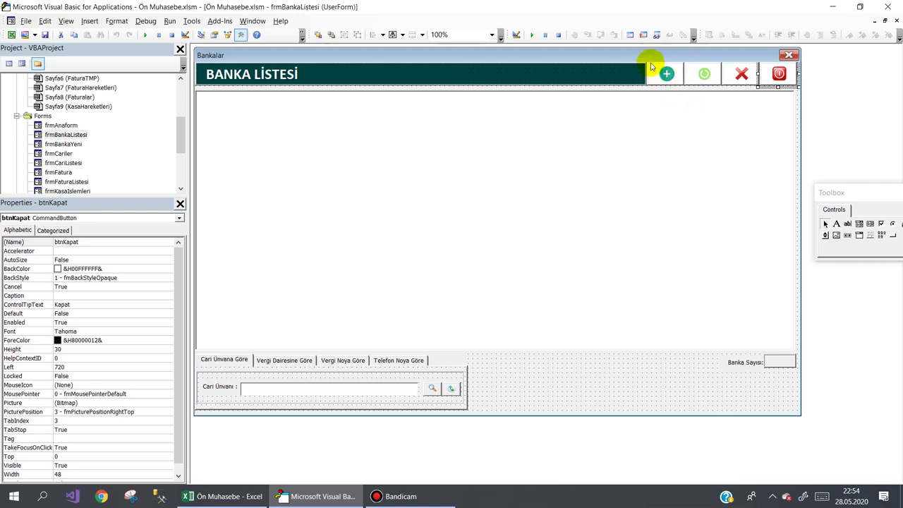
Step: Open the code module of frmBankaYeni from the Project Explorer
click(665, 73)
double_click(666, 73)
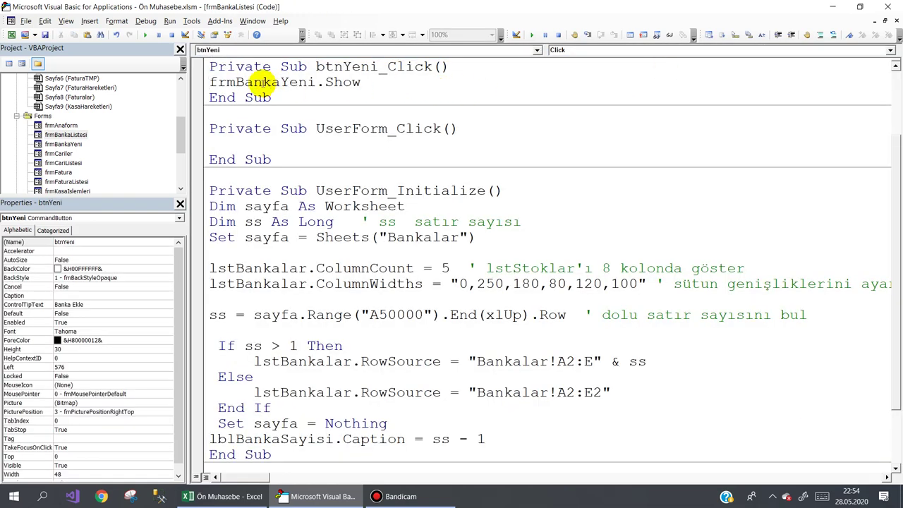
double_click(63, 143)
double_click(281, 179)
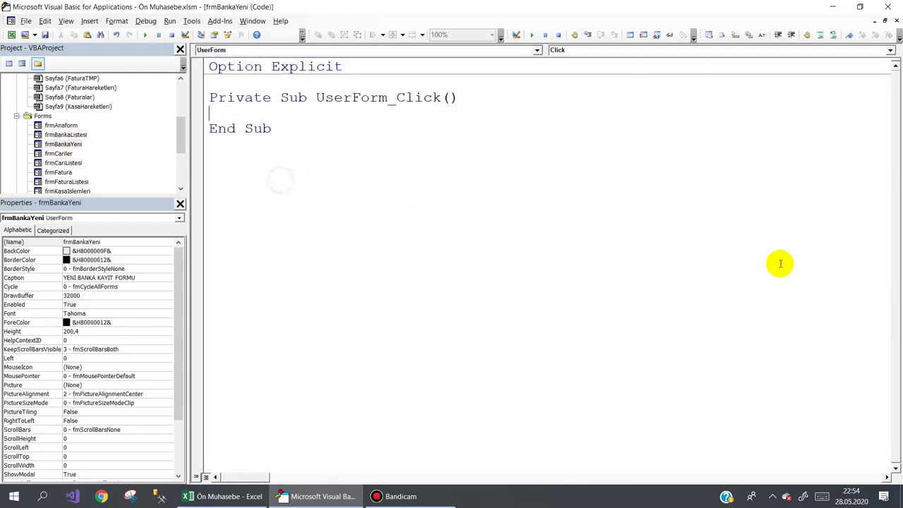
Step: Declare Public islem As String on the line below Option Explicit
click(221, 83)
text(pub)
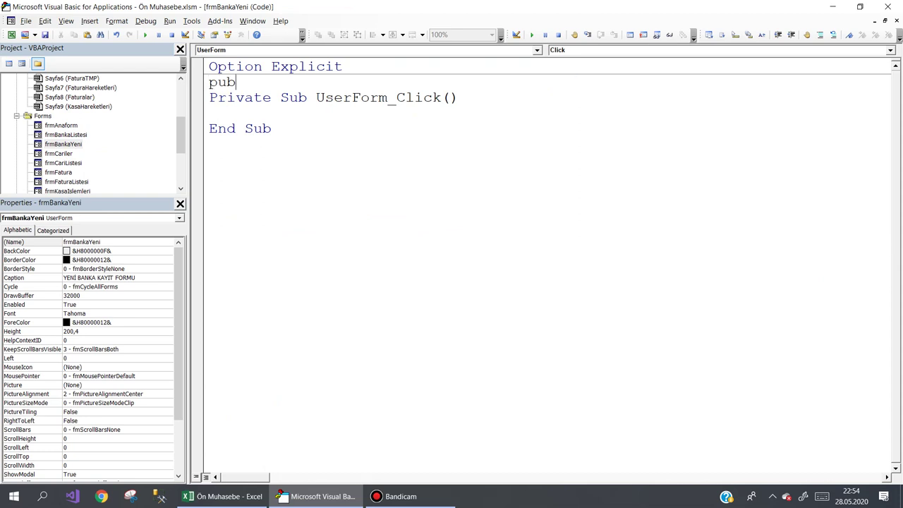
key(ctrl+space)
text(li)
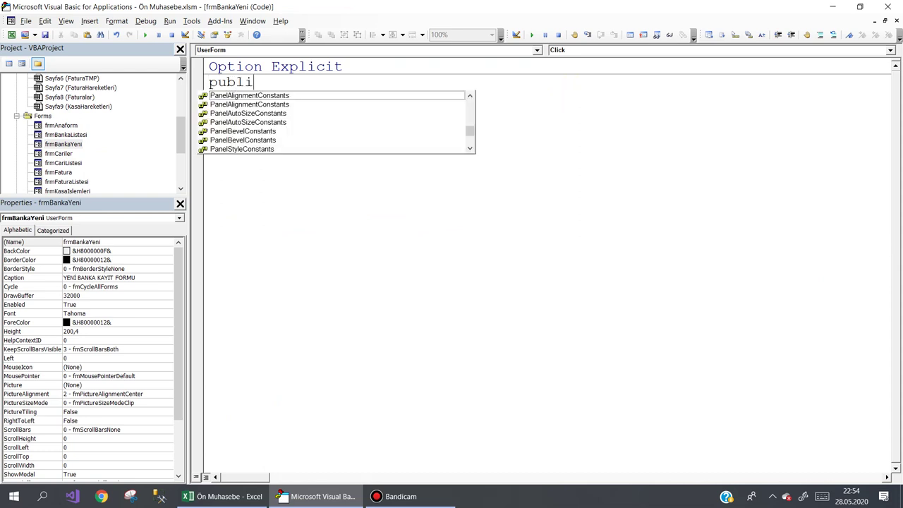
text(c islem)
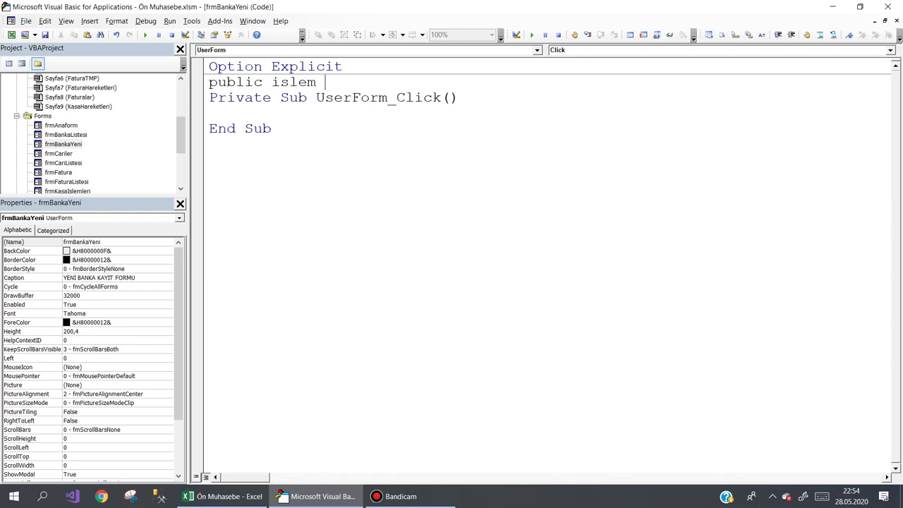
text(as s)
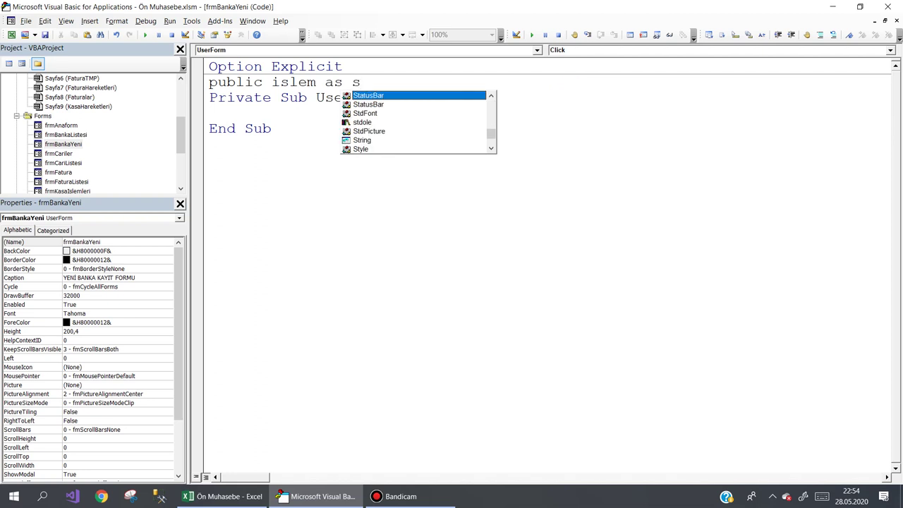
text(tr)
key(Down)
key(Down)
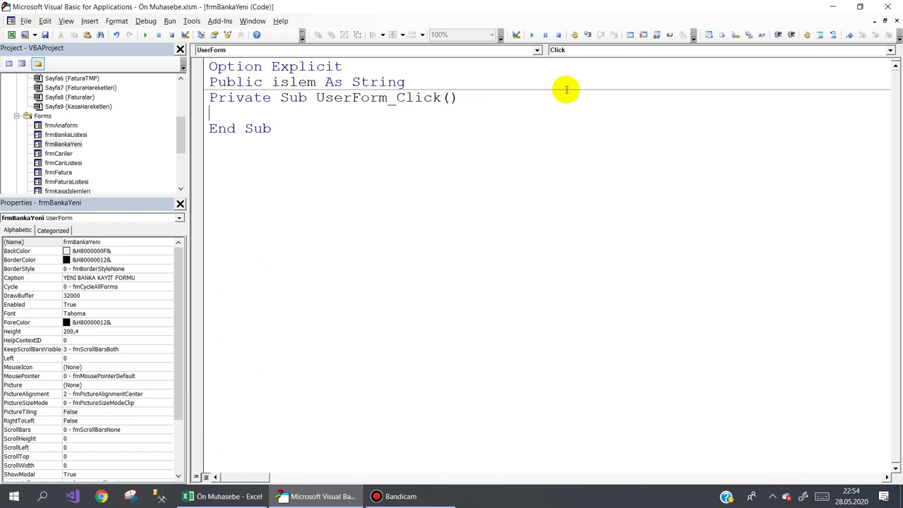
Step: Open frmCariListesi's code and select the name of its public variable
double_click(64, 162)
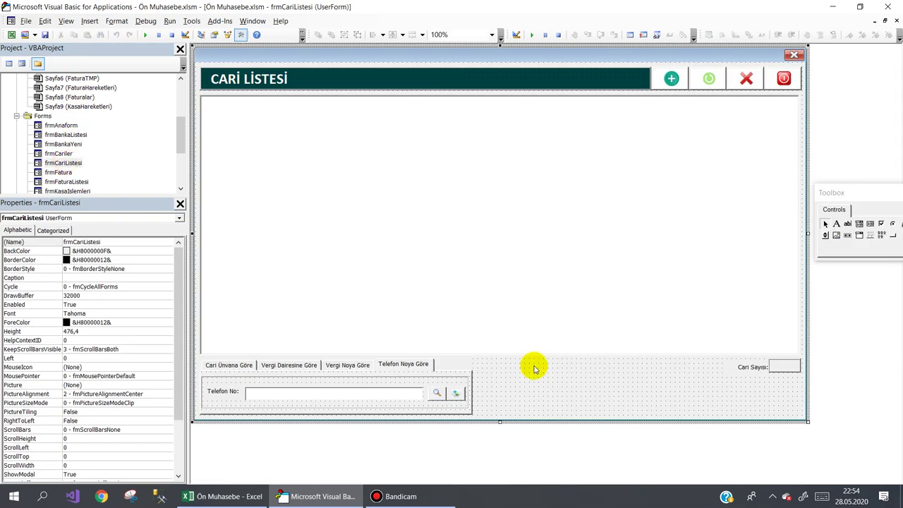
key(F7)
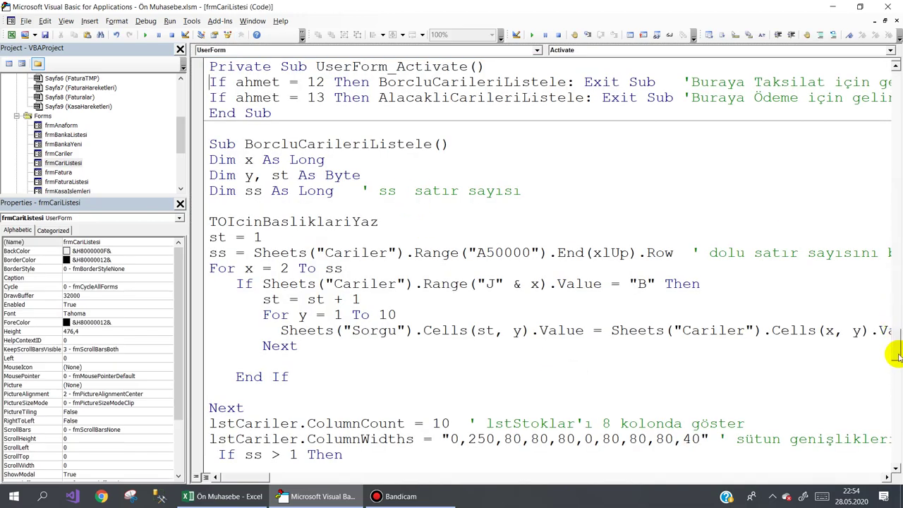
drag(896, 356, 894, 81)
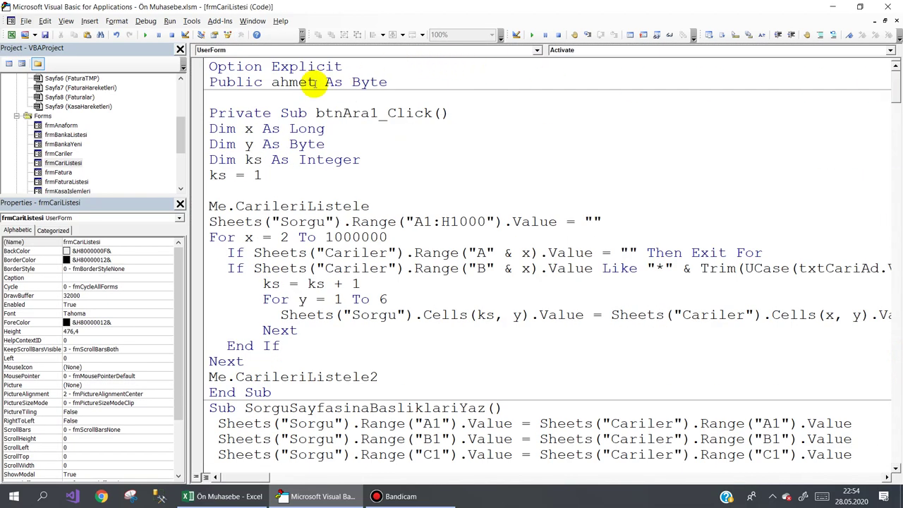
click(302, 81)
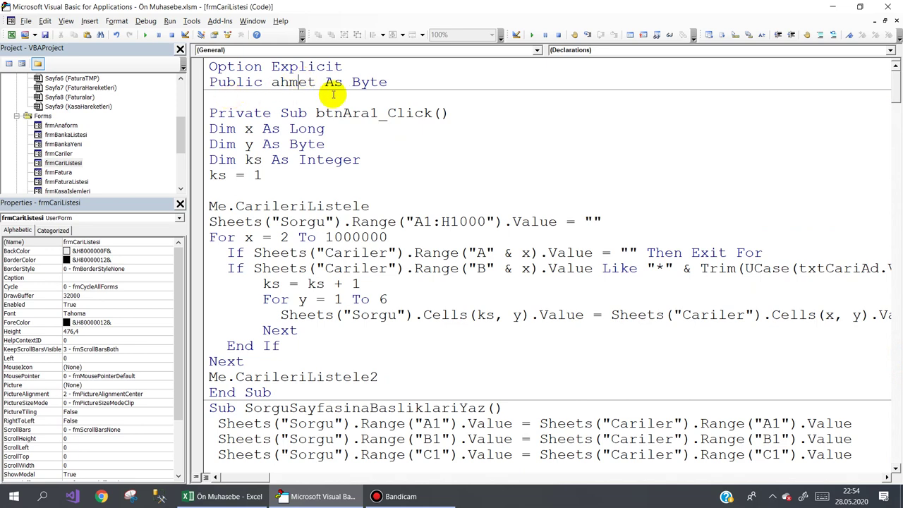
double_click(296, 80)
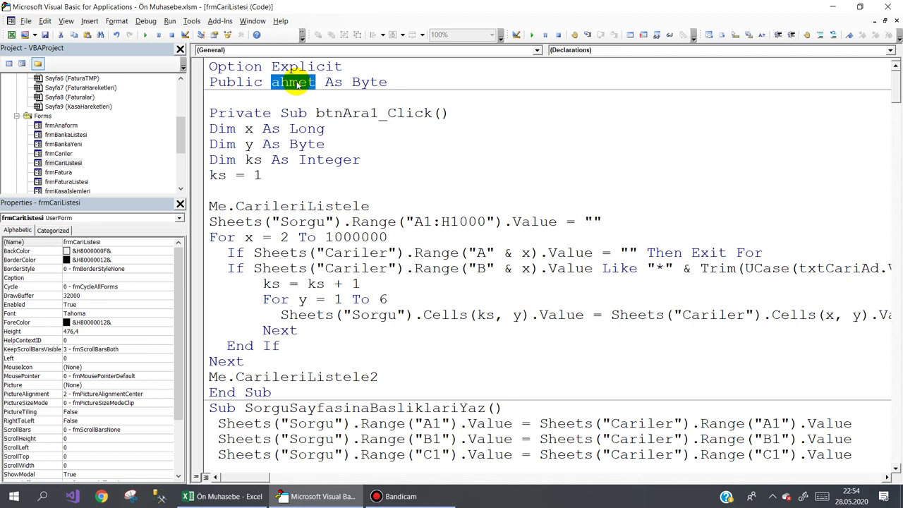
Step: Replace all eleven occurrences of that variable with islem across the current project
key(ctrl+h)
text(islem)
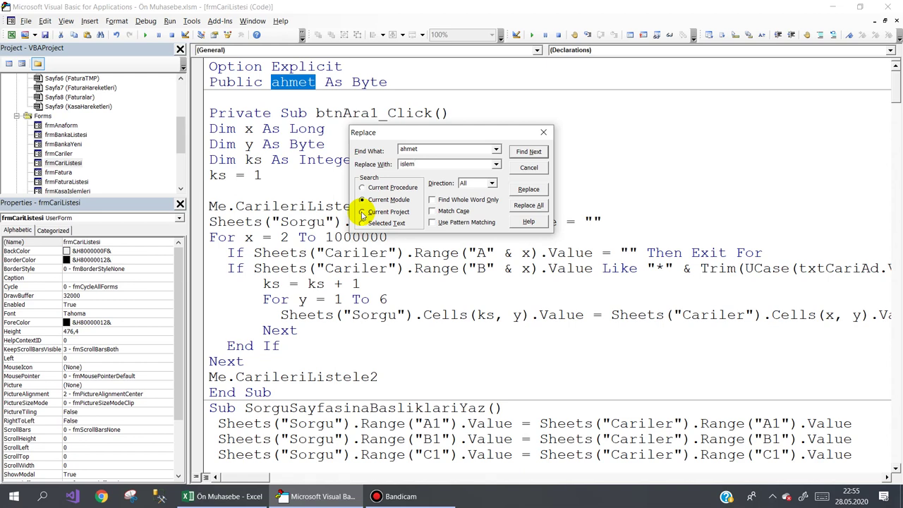
click(362, 212)
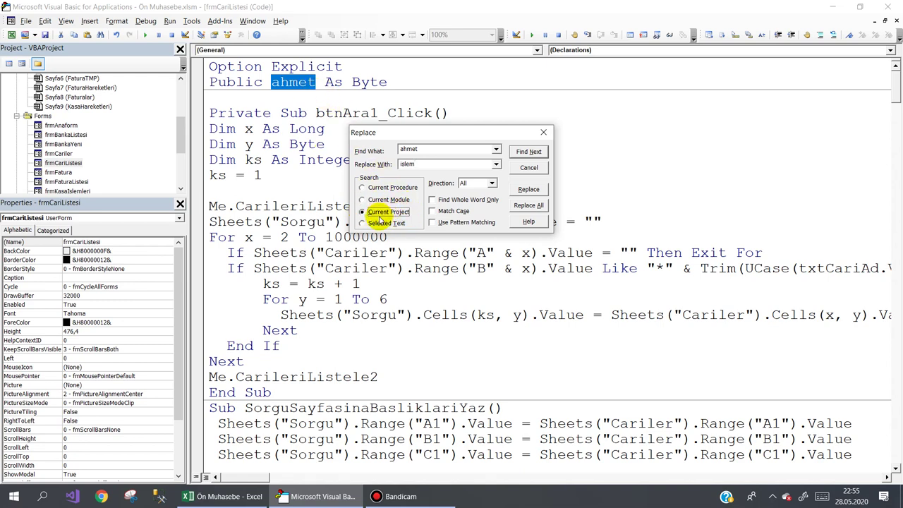
click(529, 206)
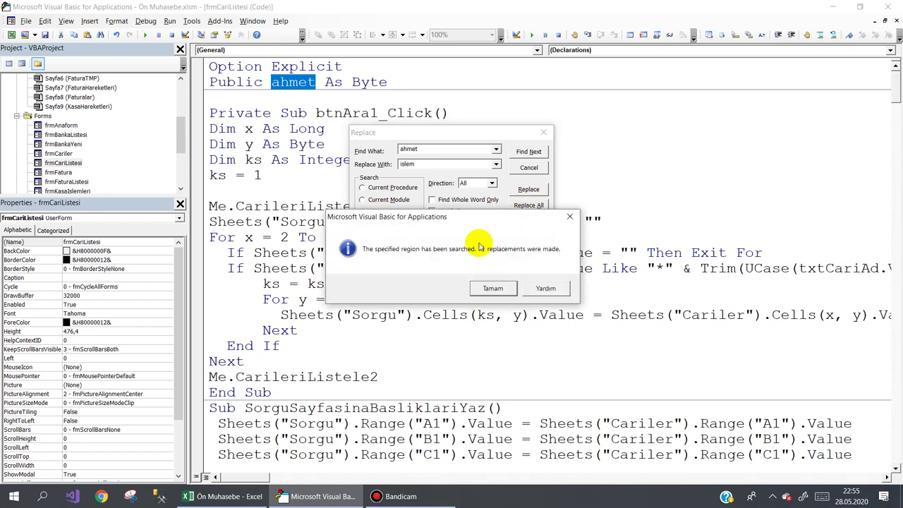
click(487, 289)
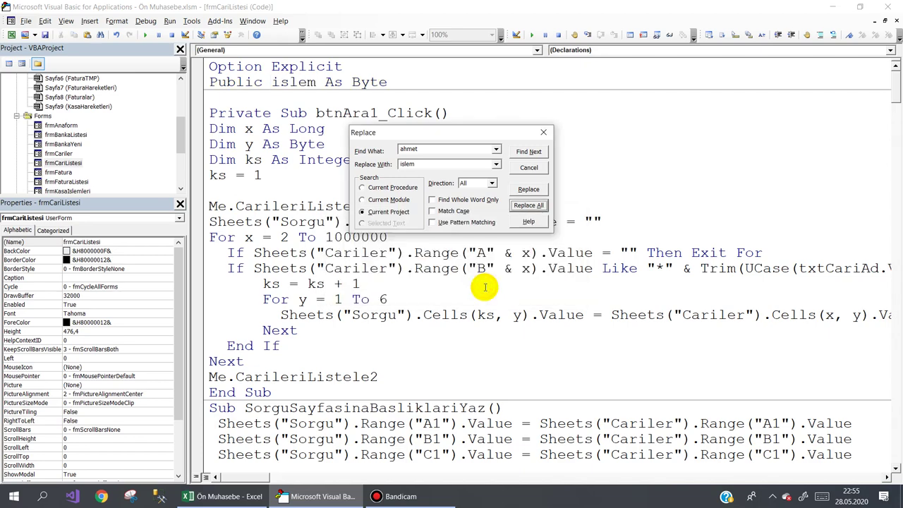
click(545, 133)
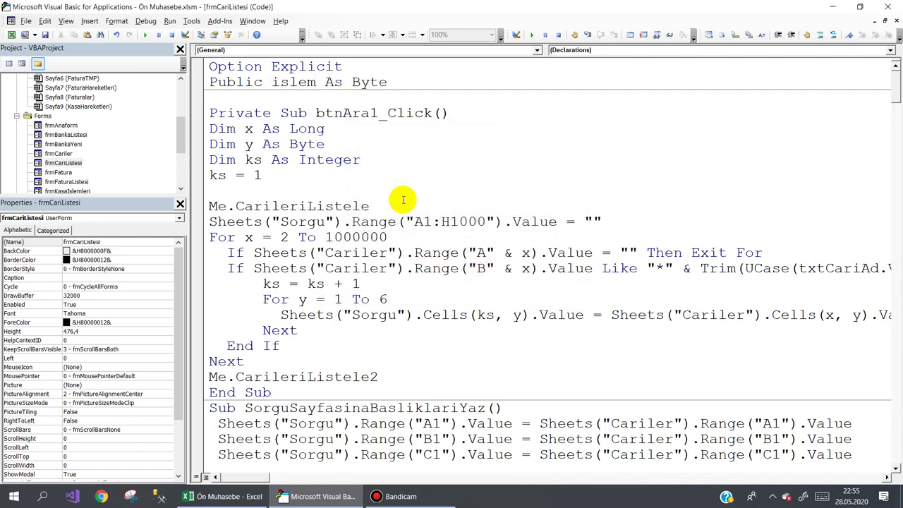
scroll(404, 201, down, 5)
scroll(403, 200, up, 1)
scroll(403, 201, up, 1)
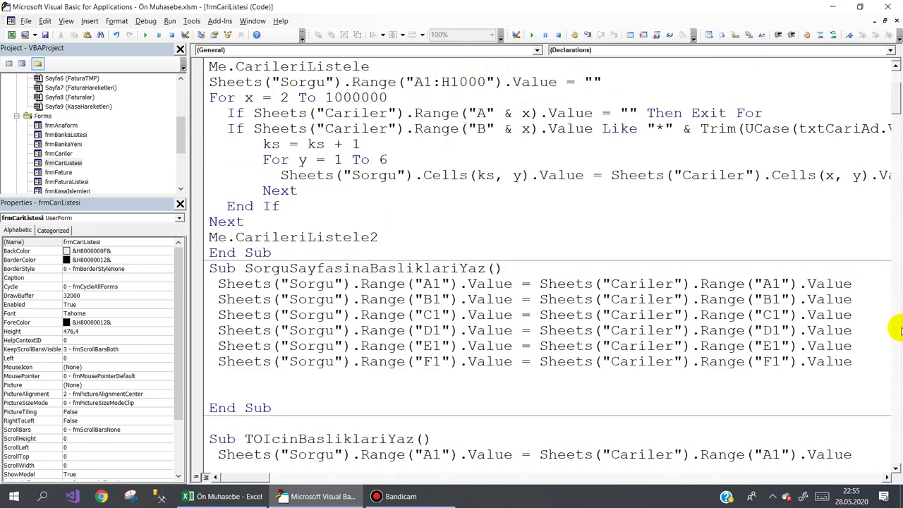
drag(896, 105, 894, 137)
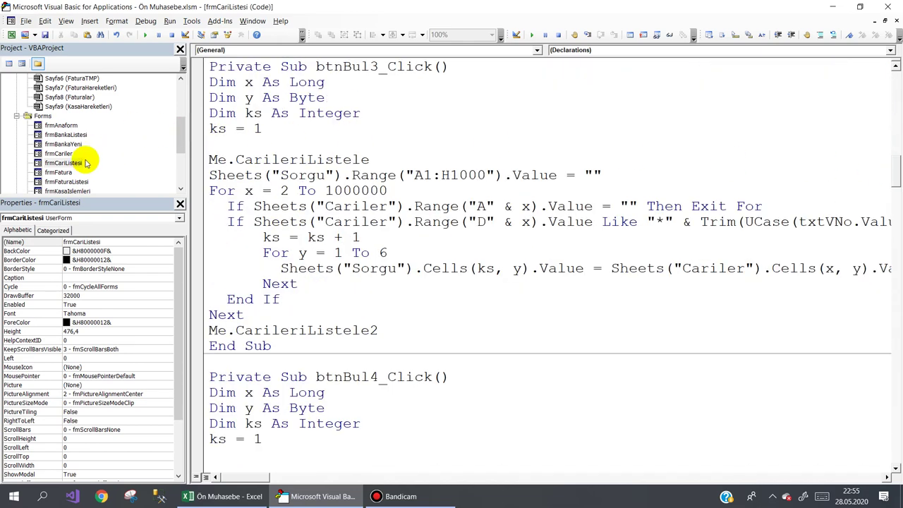
double_click(63, 162)
Step: Open btnYeni_Click in frmBankaListesi and insert a blank line in it
double_click(66, 134)
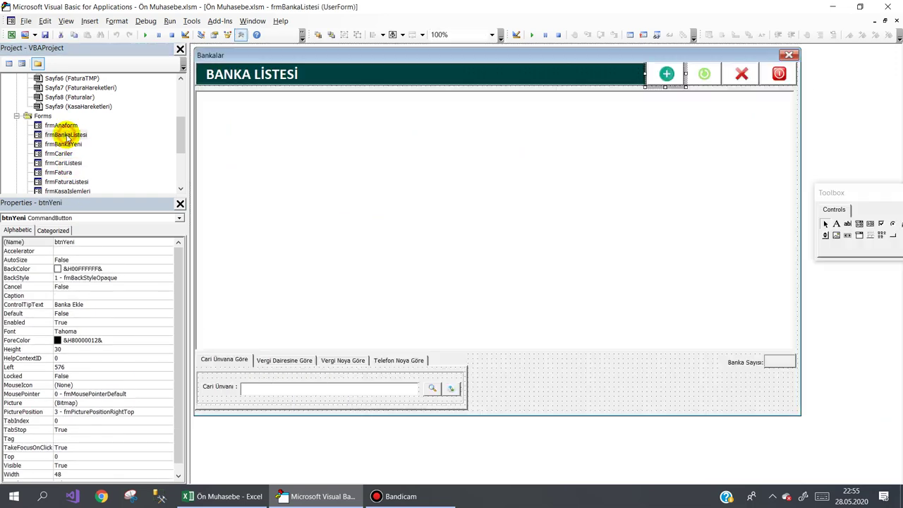
click(569, 388)
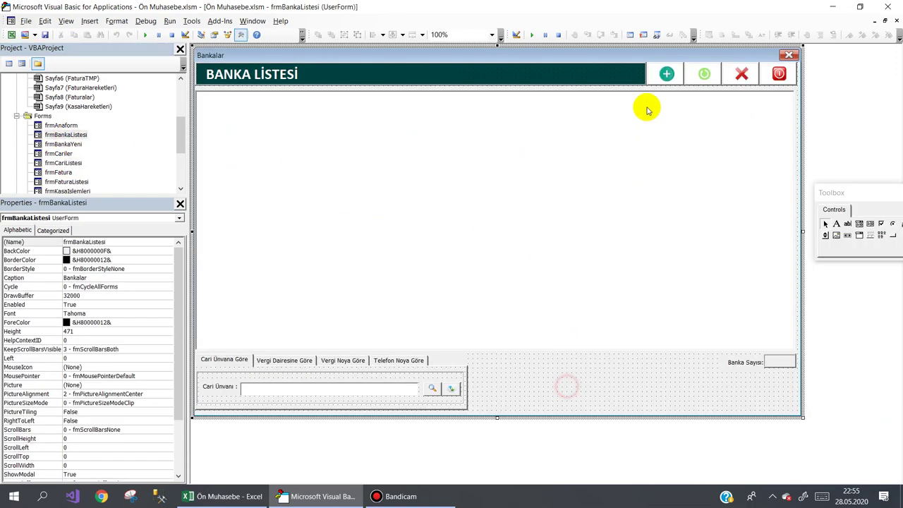
double_click(667, 73)
click(452, 65)
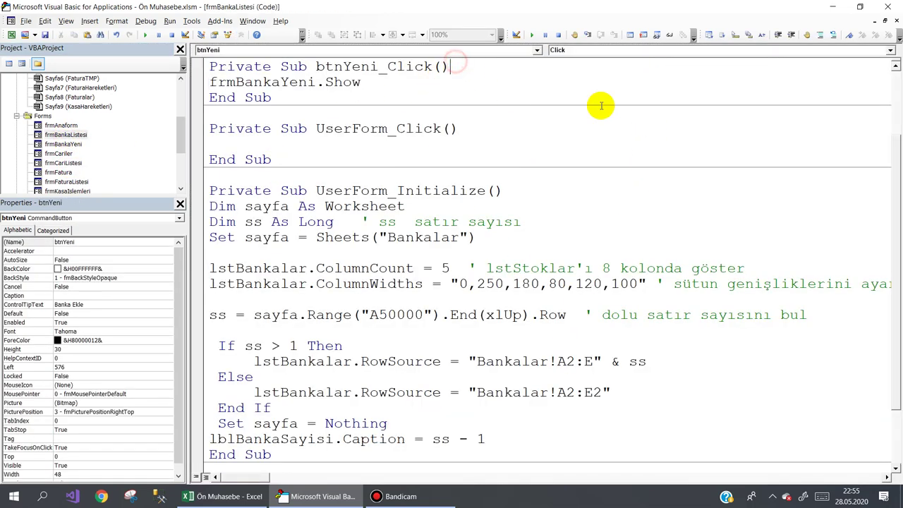
key(Return)
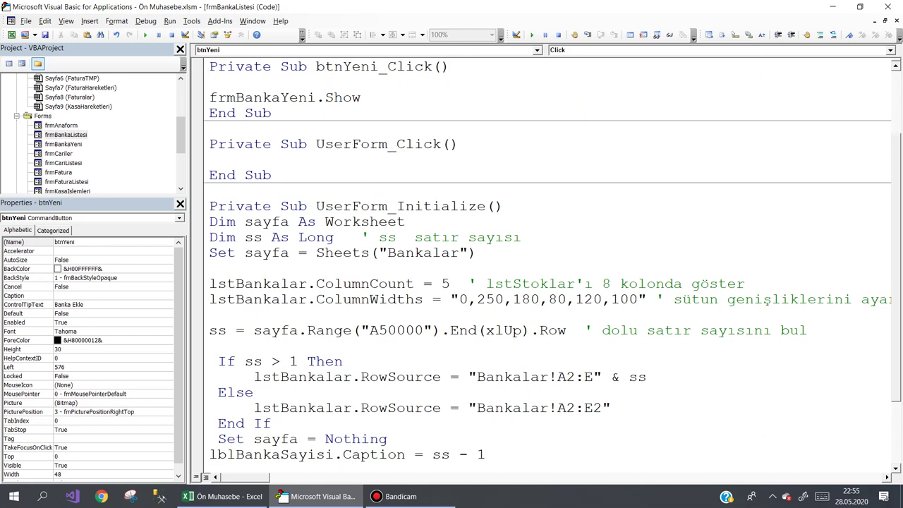
Step: Write frmBankaYeni.islem = "YB" above frmBankaYeni.Show, then open frmBankaYeni's design
click(209, 66)
text(an)
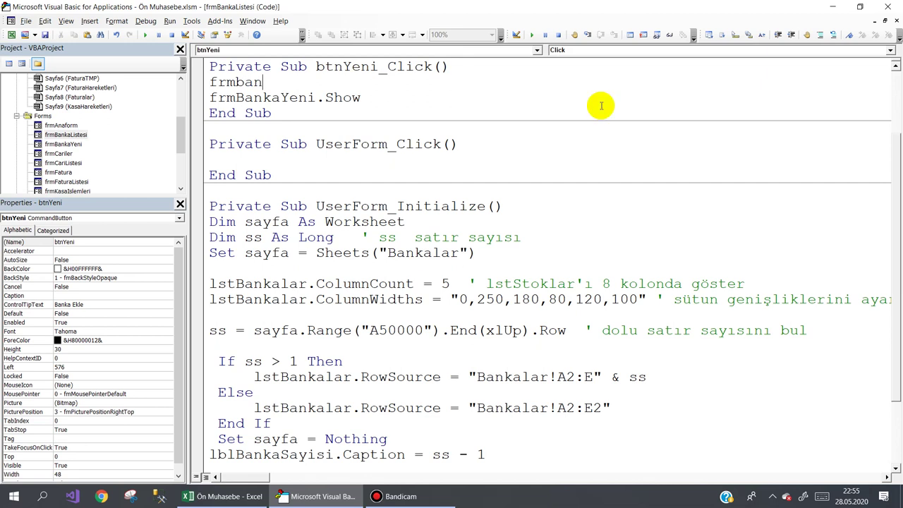
key(ctrl+space)
key(Down)
text(.is)
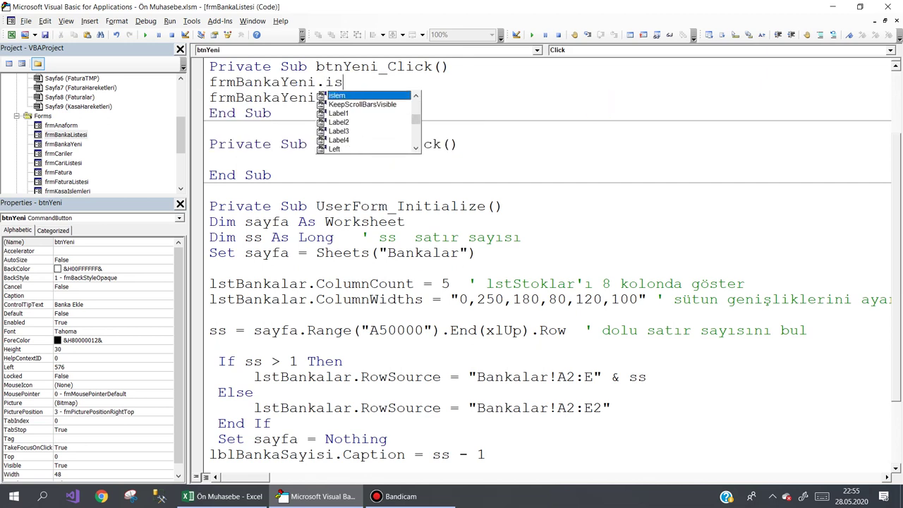
text(lem=")
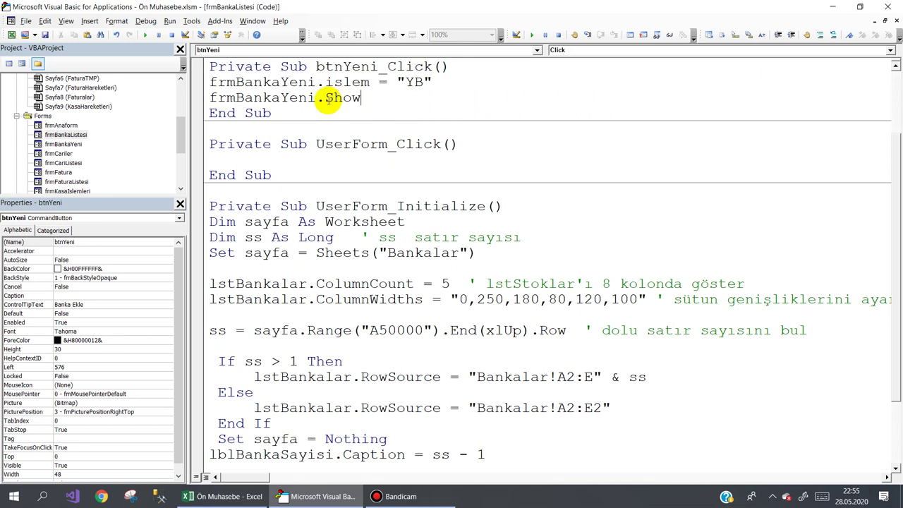
double_click(65, 145)
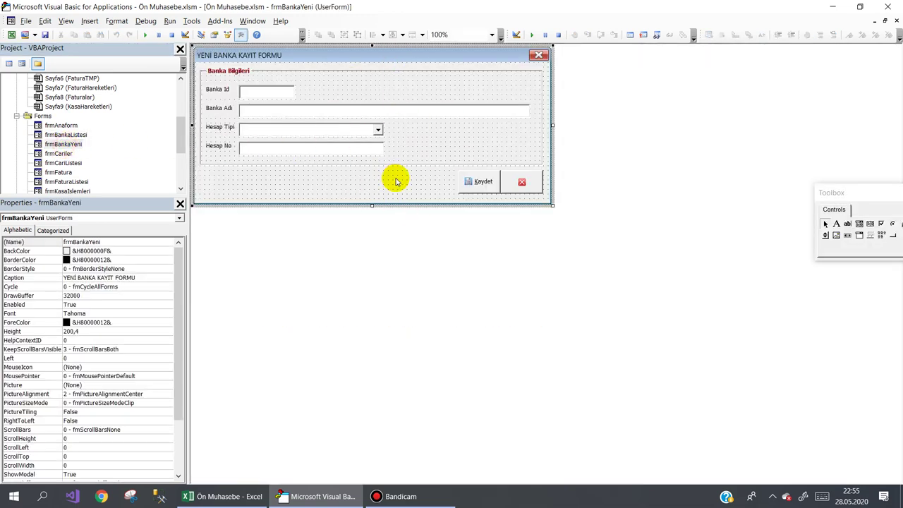
Step: Open frmCariler's design and shorten the Cari Bilgileri frame from the bottom
double_click(58, 153)
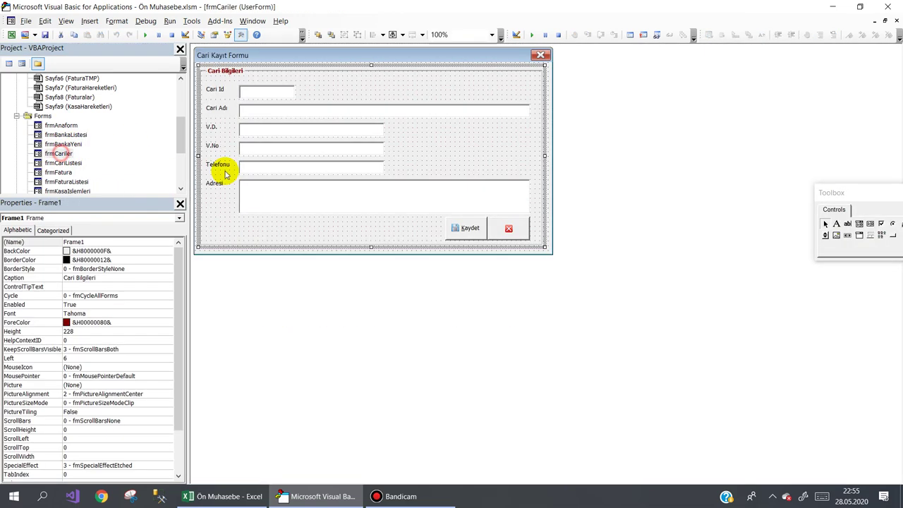
click(423, 254)
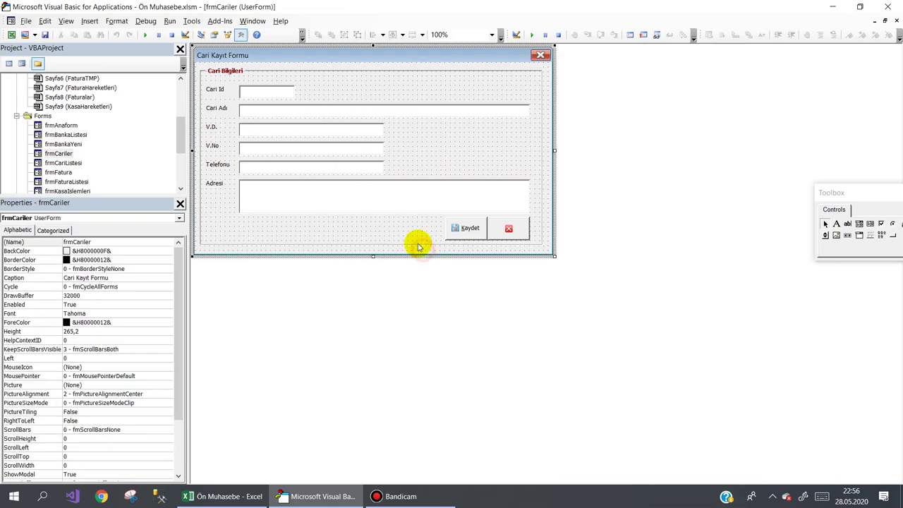
click(374, 244)
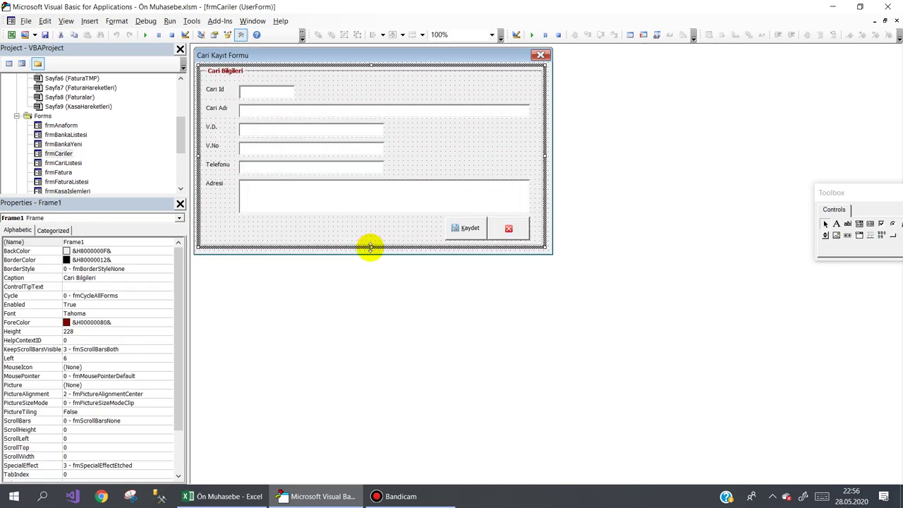
drag(372, 246, 373, 232)
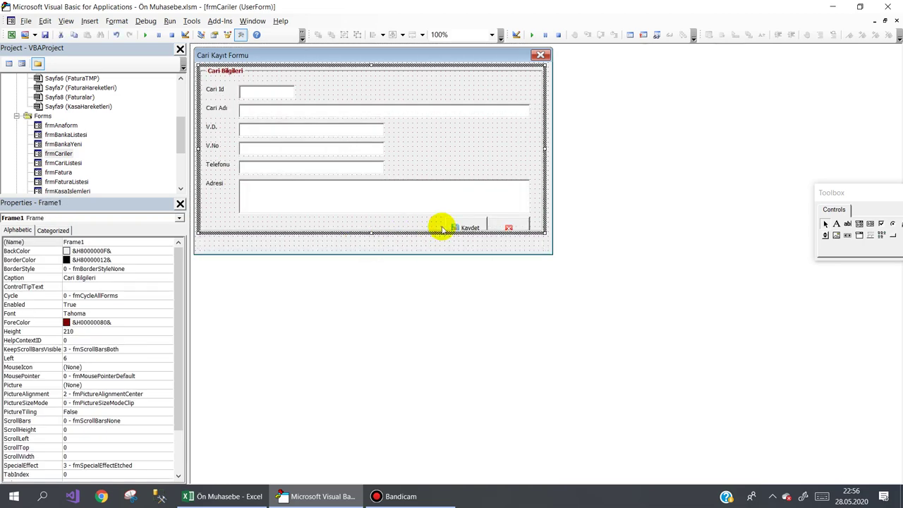
Step: Move the Kaydet and close buttons below the frame, trimming the frame further
click(464, 226)
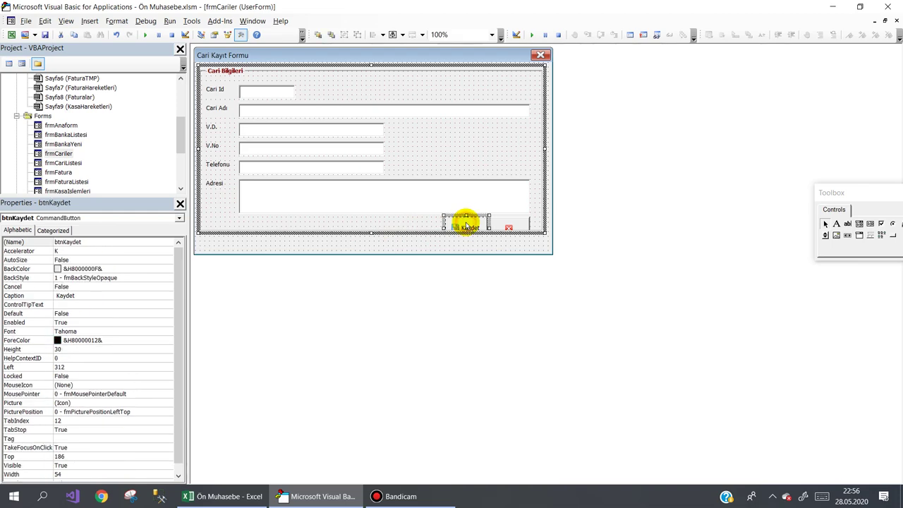
ctrl+click(514, 227)
drag(470, 228, 474, 244)
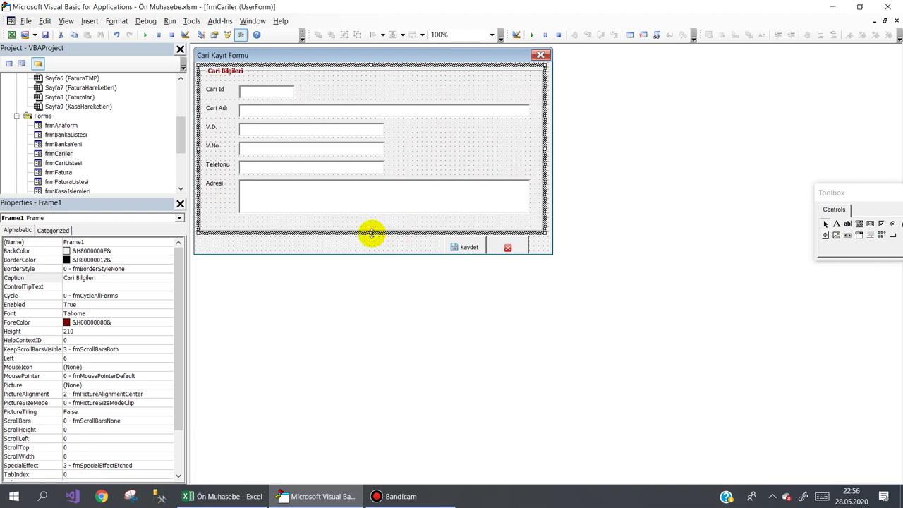
drag(371, 233, 370, 221)
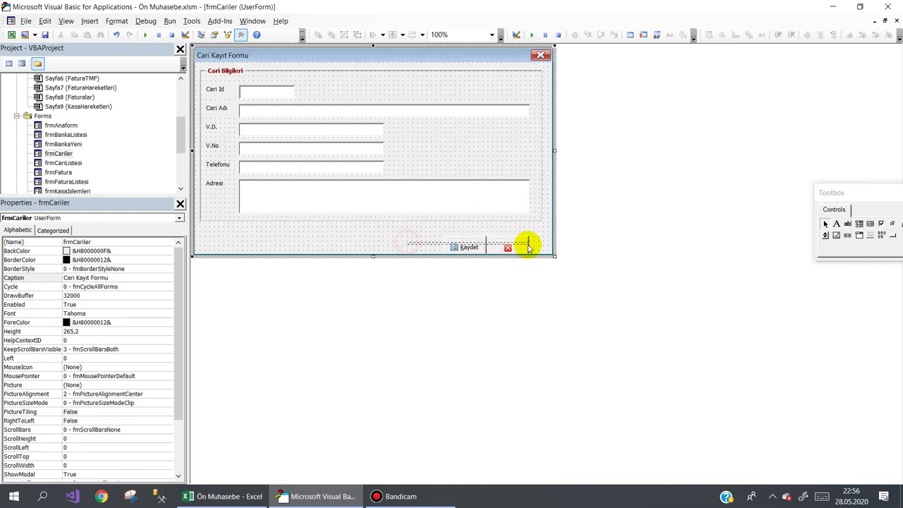
mouse_move(528, 242)
mouse_down()
mouse_move(445, 231)
mouse_move(514, 238)
mouse_up()
click(422, 239)
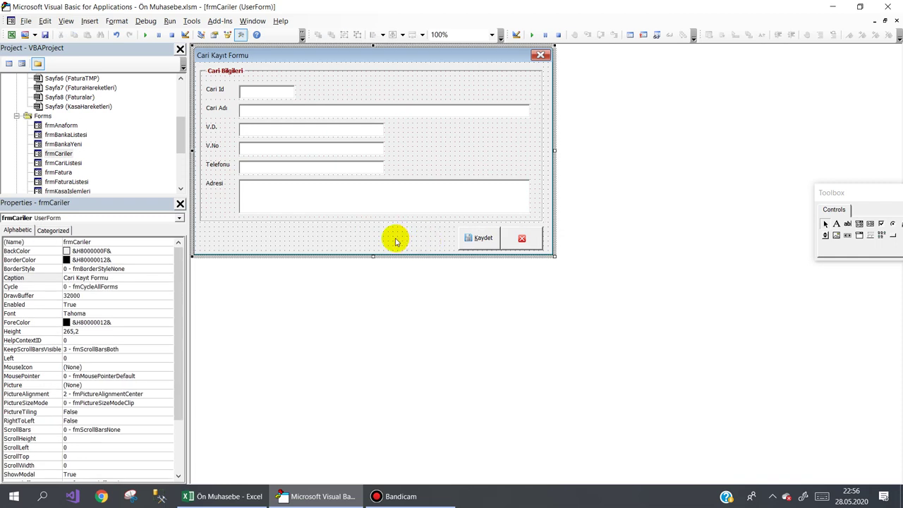
click(472, 240)
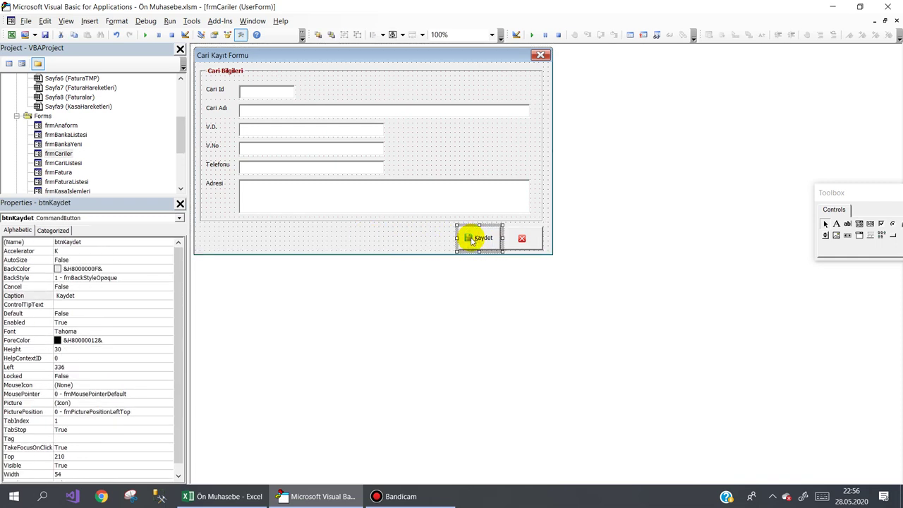
click(402, 241)
Step: Select all of frmCariler's code for copying
key(F7)
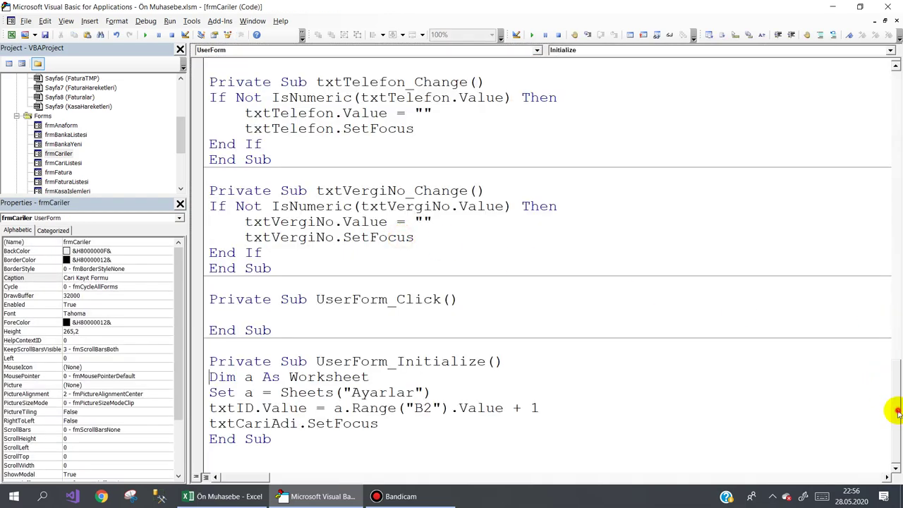
drag(896, 412, 897, 159)
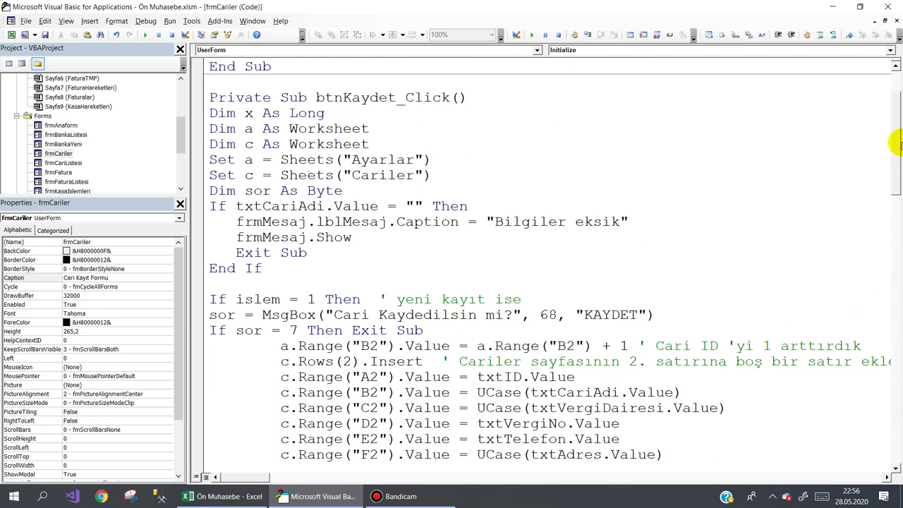
key(ctrl+a)
key(ctrl+c)
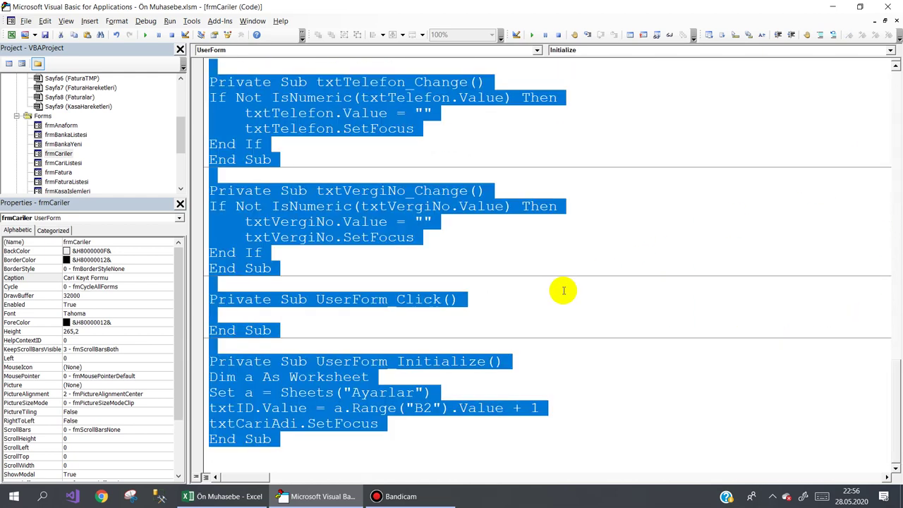
Step: Delete frmBankaYeni's existing code and paste the frmCariler code in its place
double_click(76, 147)
double_click(277, 187)
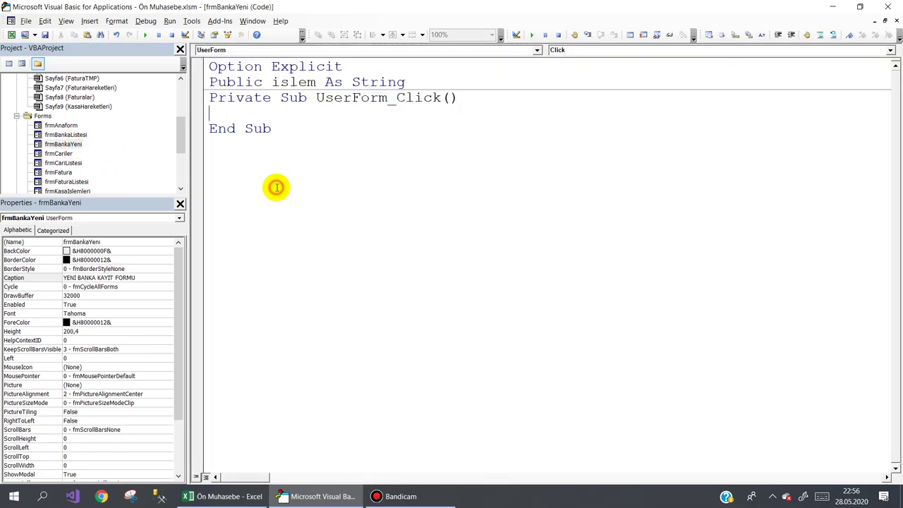
mouse_move(245, 154)
mouse_down()
mouse_move(212, 80)
mouse_move(185, 56)
mouse_up()
key(Delete)
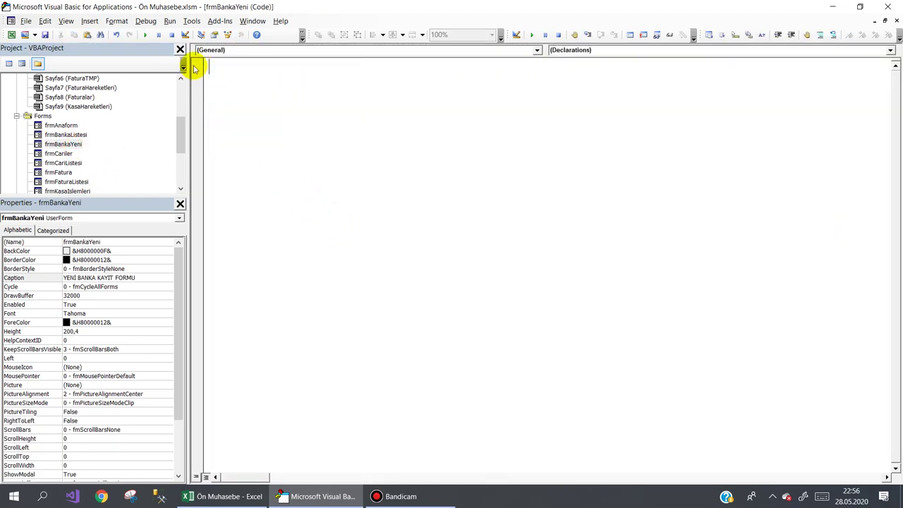
key(ctrl+v)
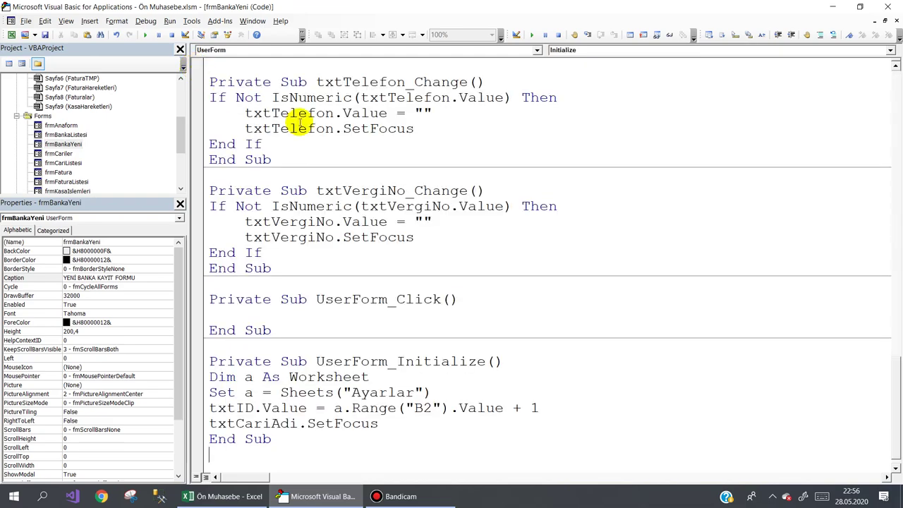
drag(898, 373, 898, 74)
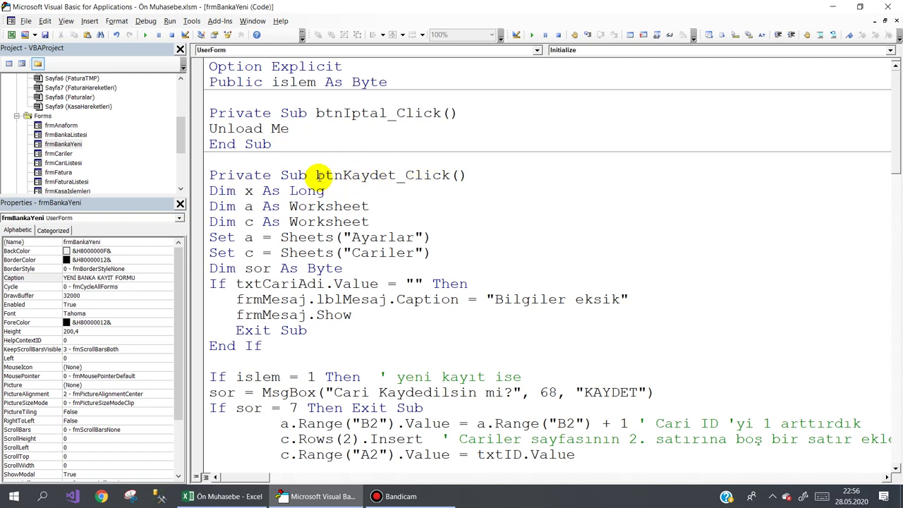
Step: Compare the pasted btnKaydet_Click with frmCariler's code and return to frmBankaYeni's code
drag(316, 175, 459, 173)
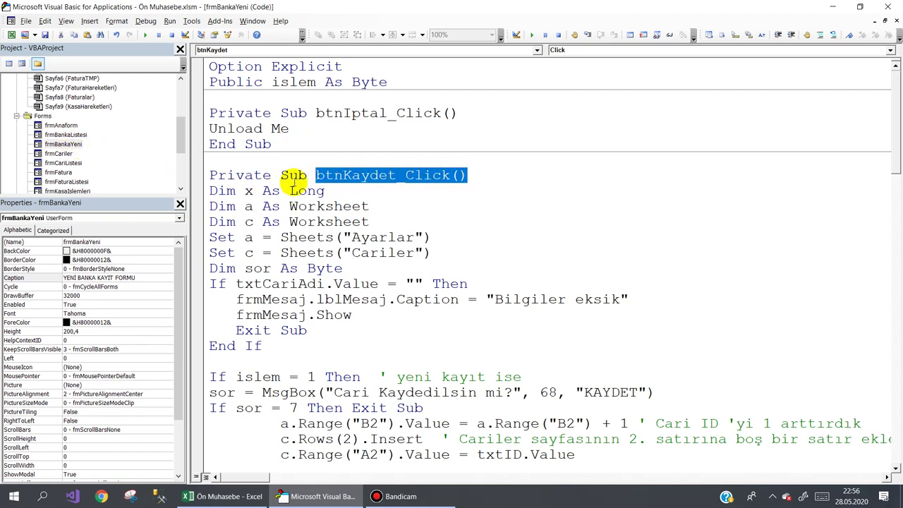
double_click(61, 153)
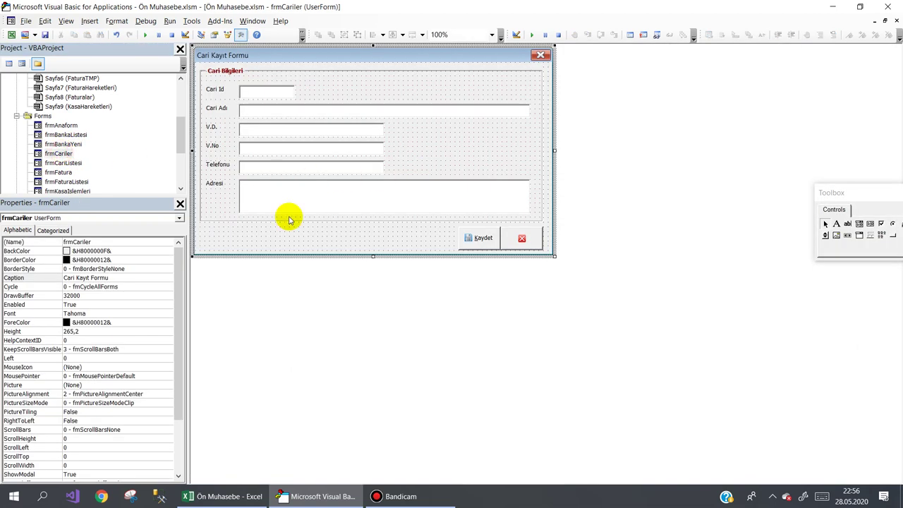
double_click(332, 242)
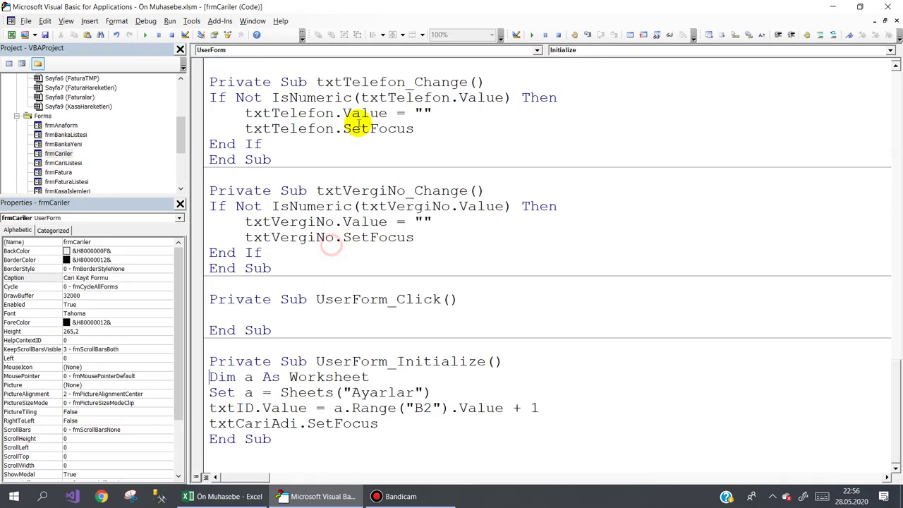
double_click(74, 144)
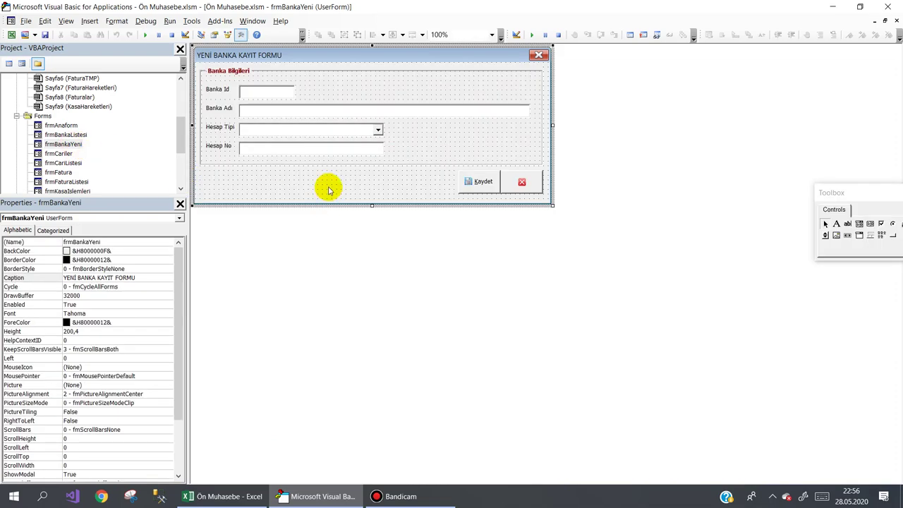
double_click(323, 187)
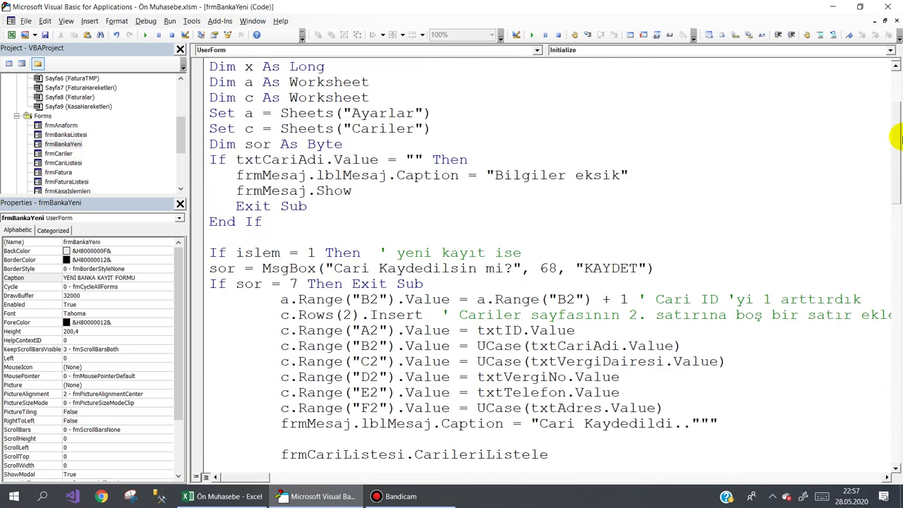
drag(895, 372, 896, 111)
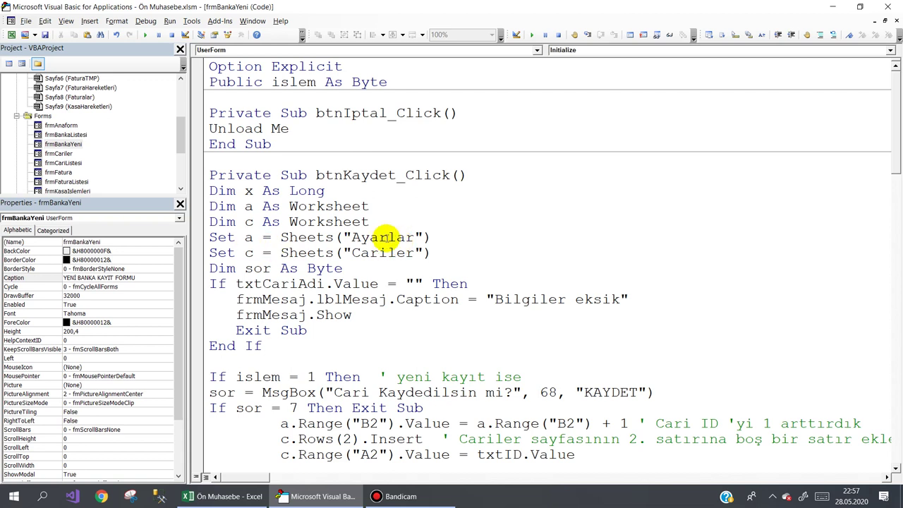
Step: Point the save code at the Bankalar sheet and check txtBankaAdi for empty input
double_click(372, 255)
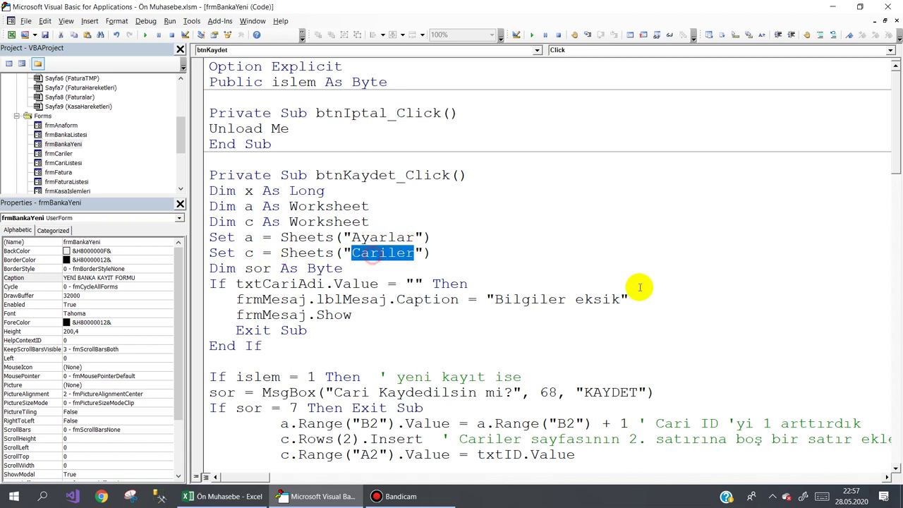
text(Bankala)
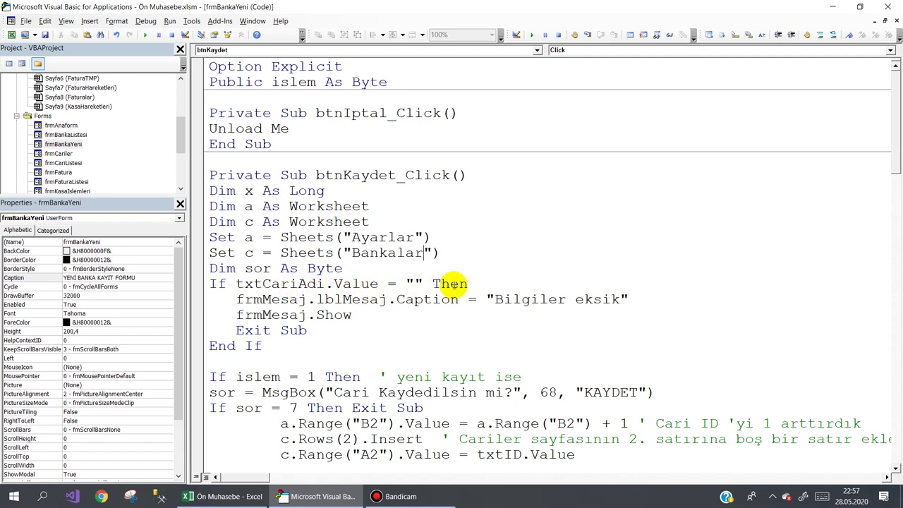
double_click(277, 284)
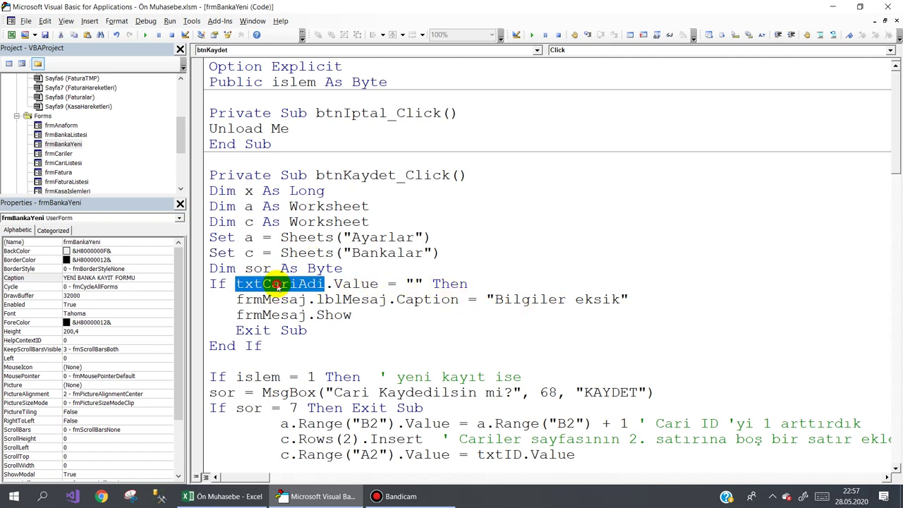
text(txtBan)
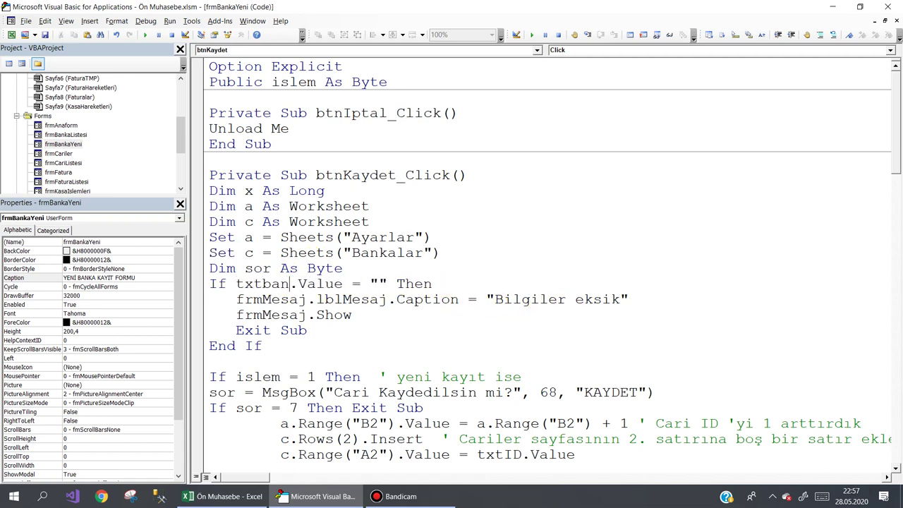
text(kaAdi)
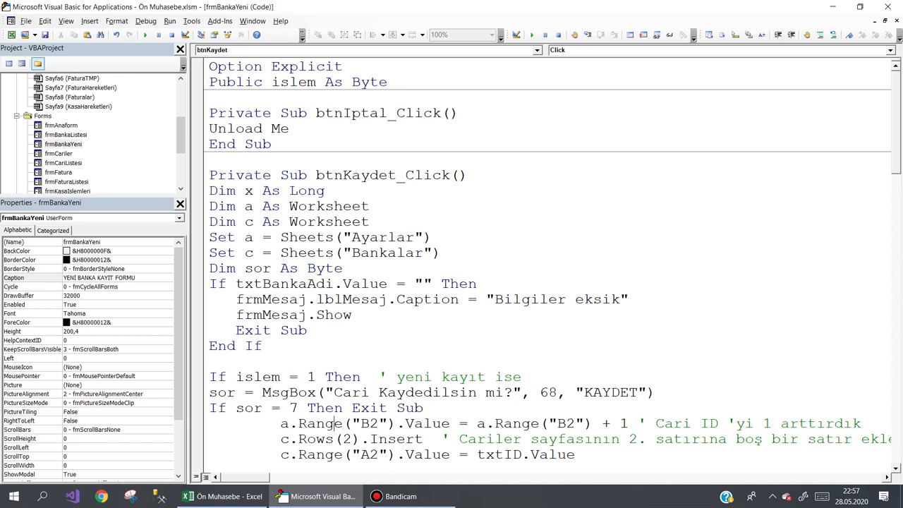
key(Down)
key(Down)
key(Down)
key(Down)
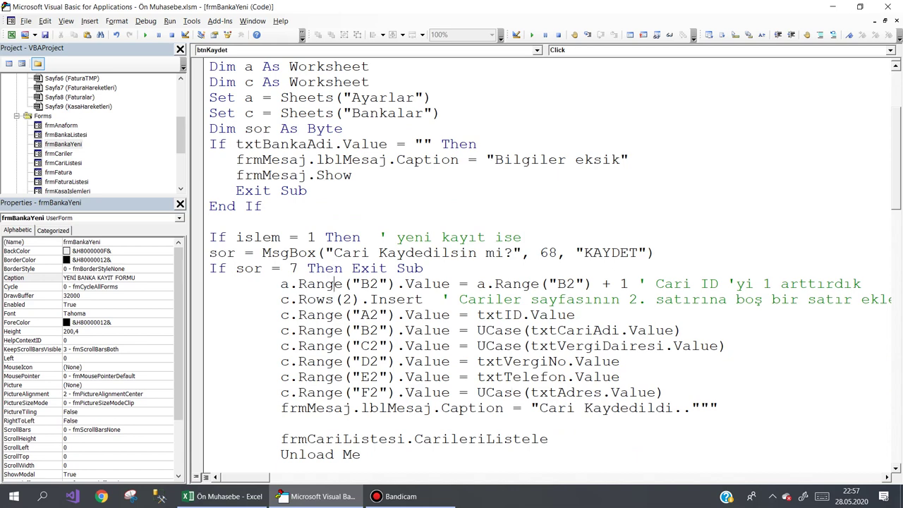
key(Up)
key(Up)
key(Up)
key(Up)
key(Up)
key(Up)
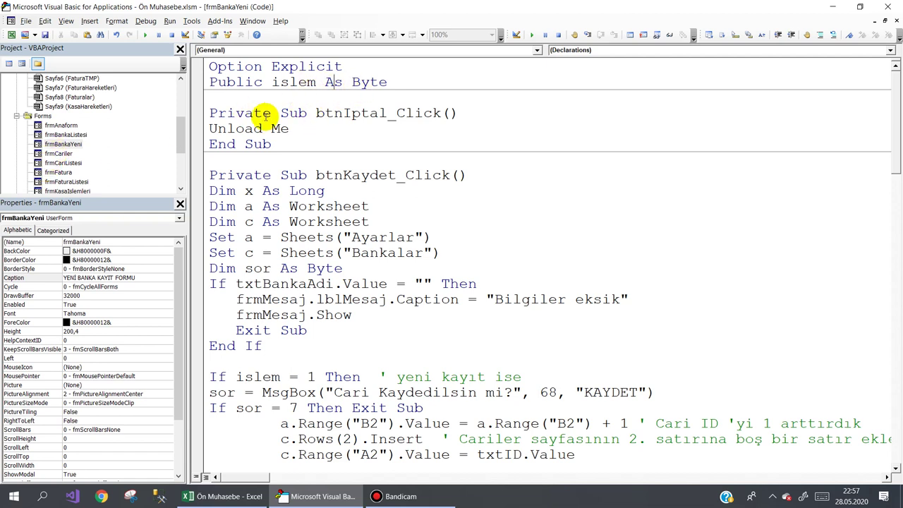
Step: In frmBankaListesi's btnYeni_Click, change the islem value from "YB" to 1
click(69, 136)
double_click(69, 137)
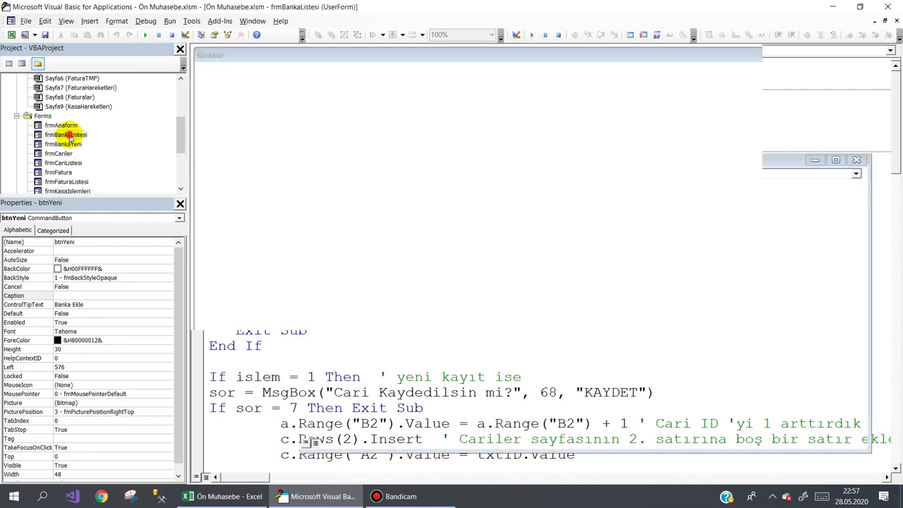
double_click(665, 75)
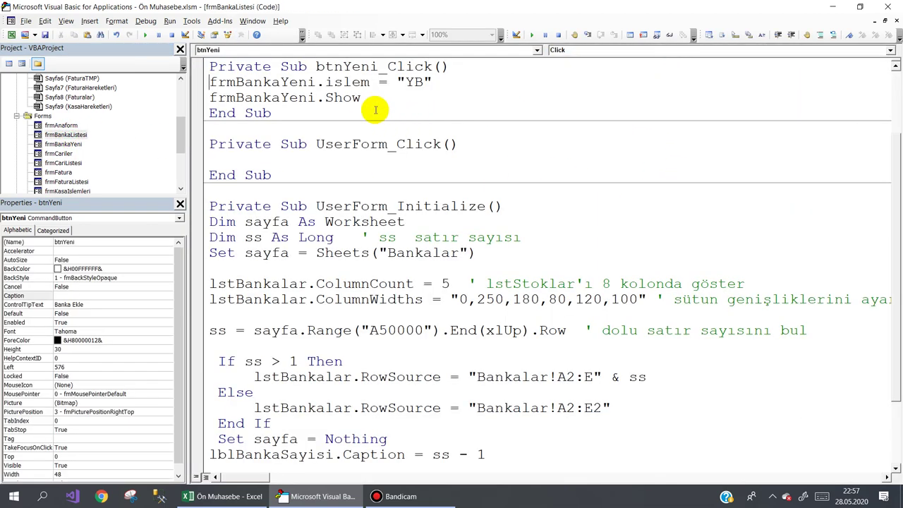
drag(396, 82, 431, 81)
text(1)
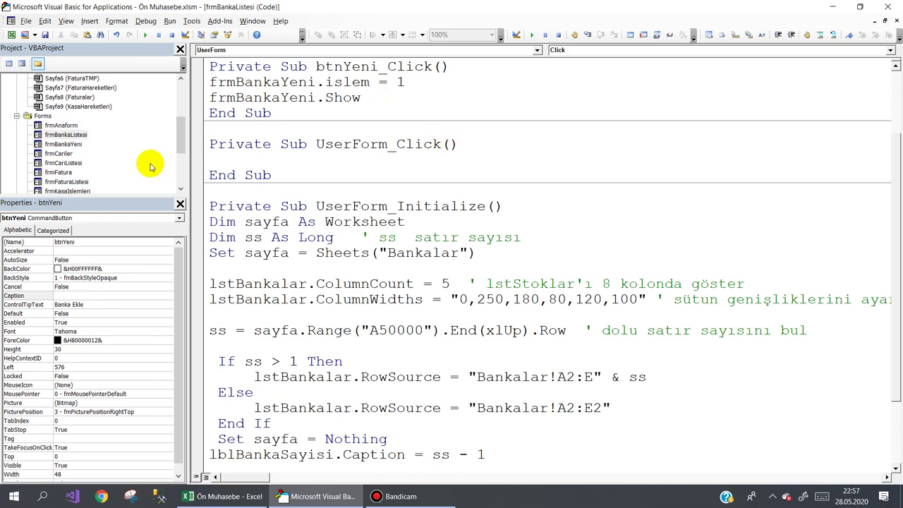
click(336, 127)
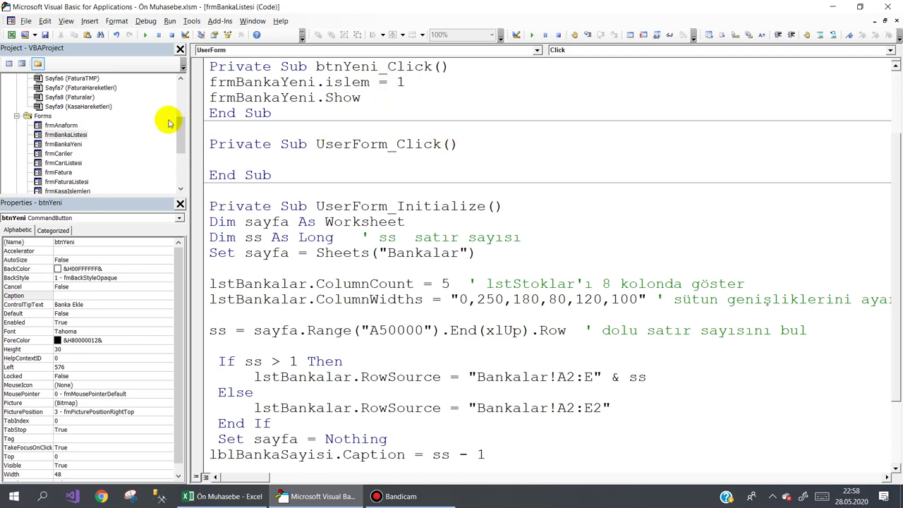
Step: Change the btnKaydet_Click save prompt from Cari to "Banka Kaydedilsin mi?"
double_click(58, 153)
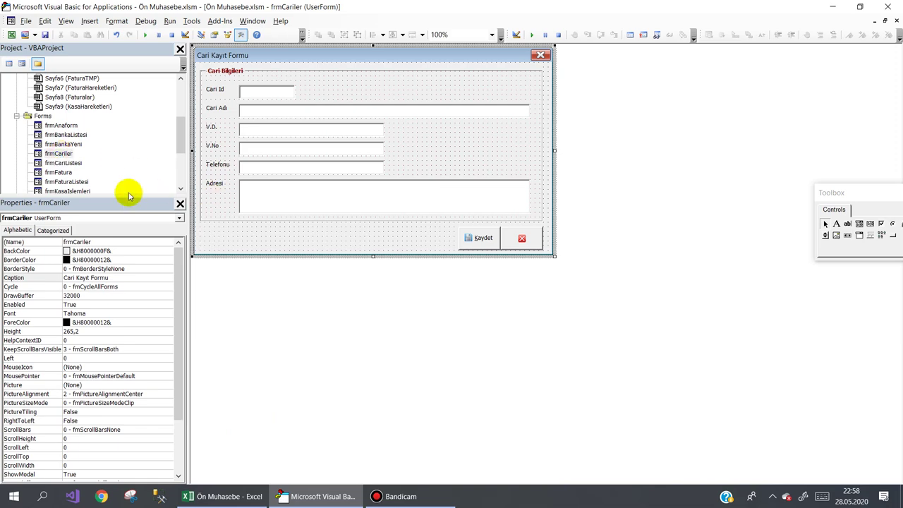
double_click(64, 144)
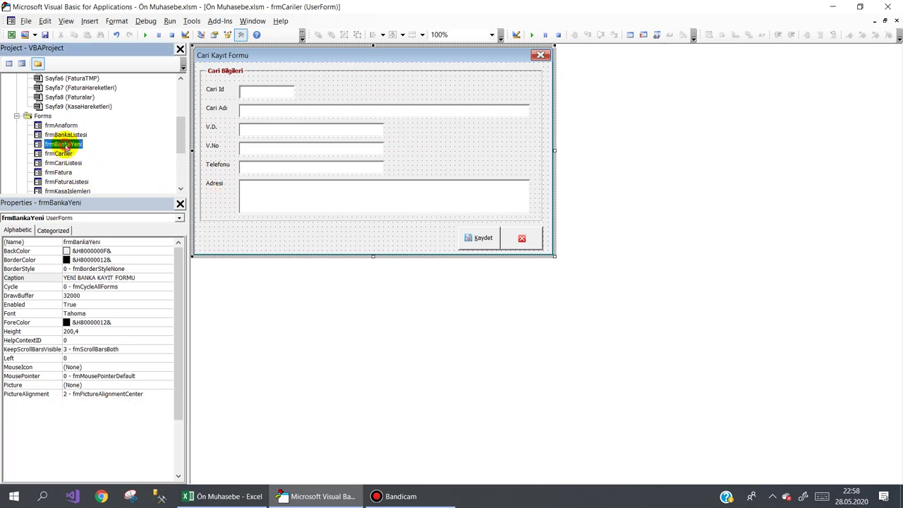
double_click(295, 173)
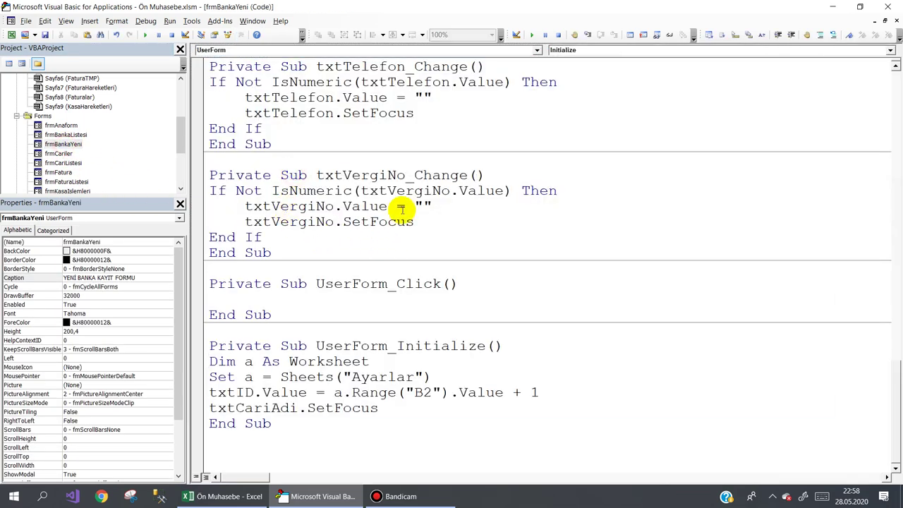
drag(897, 389, 897, 133)
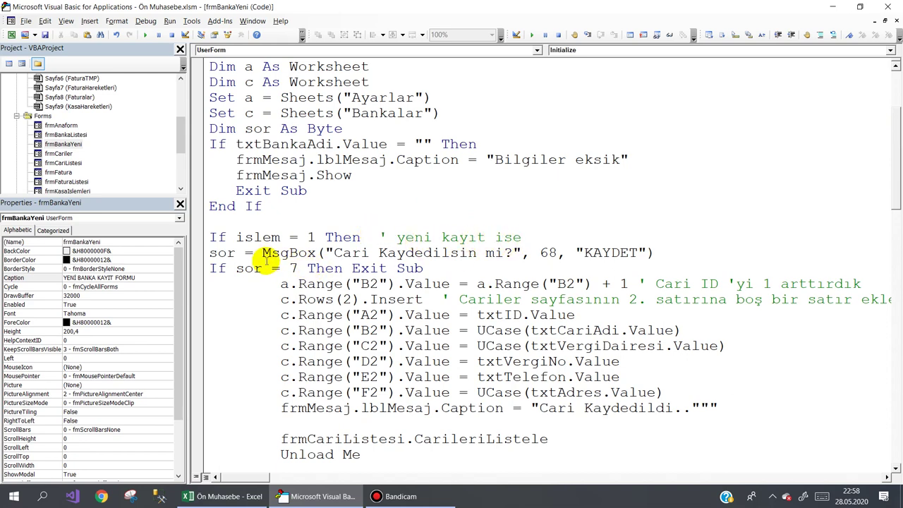
double_click(346, 252)
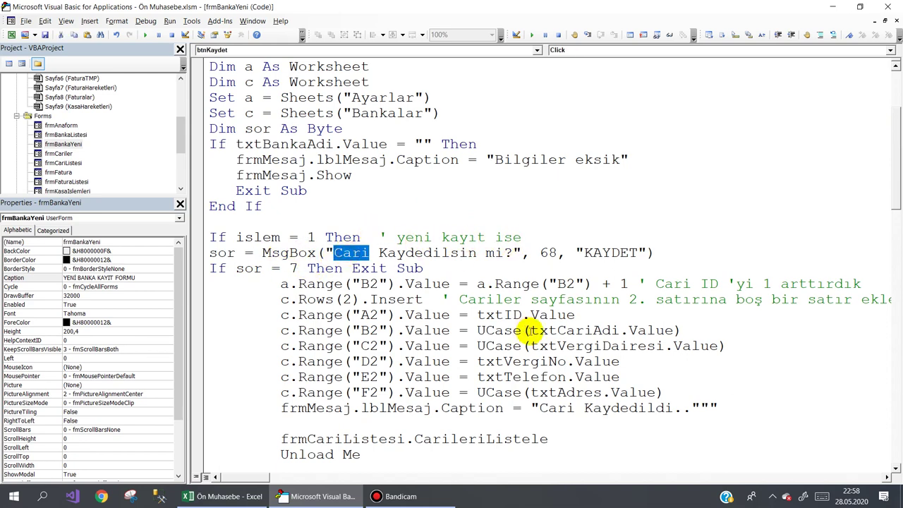
text(Banka)
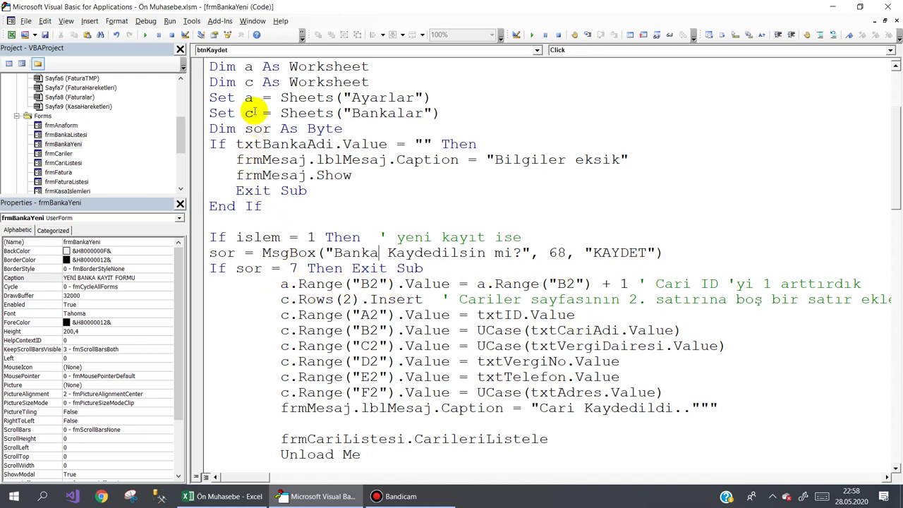
drag(351, 98, 414, 98)
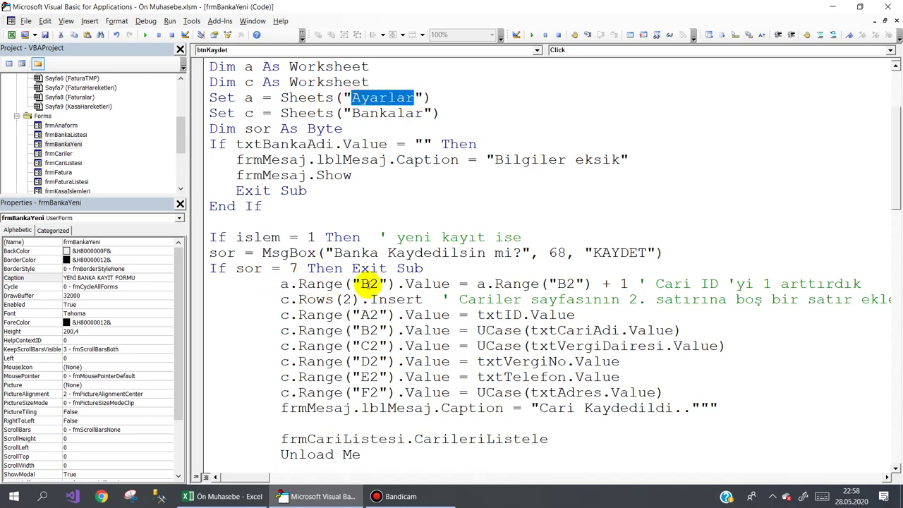
Step: Check the Banka ID value in cell B10 of the Ayarlar sheet
click(225, 496)
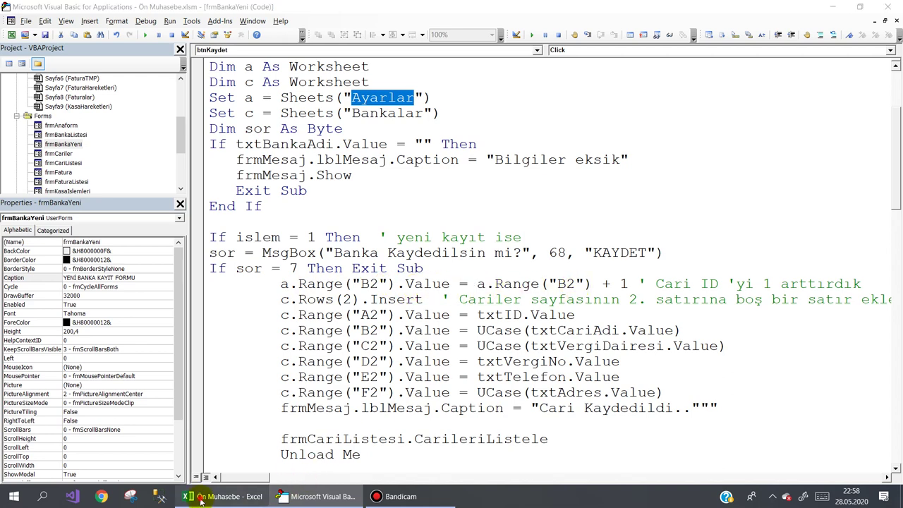
click(101, 463)
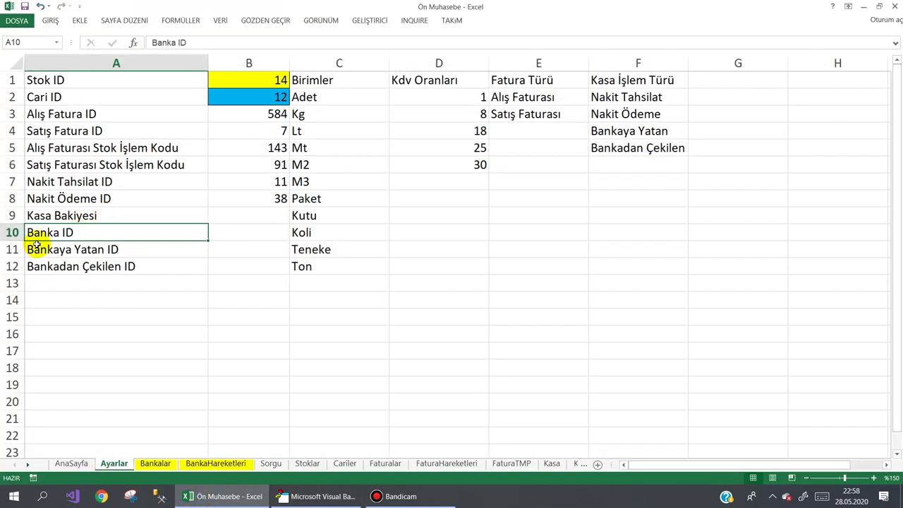
click(120, 236)
click(230, 234)
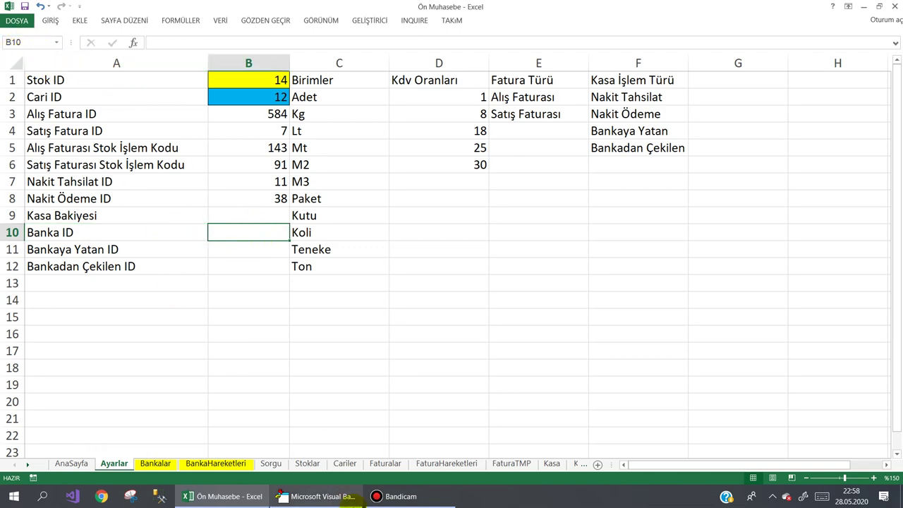
click(317, 496)
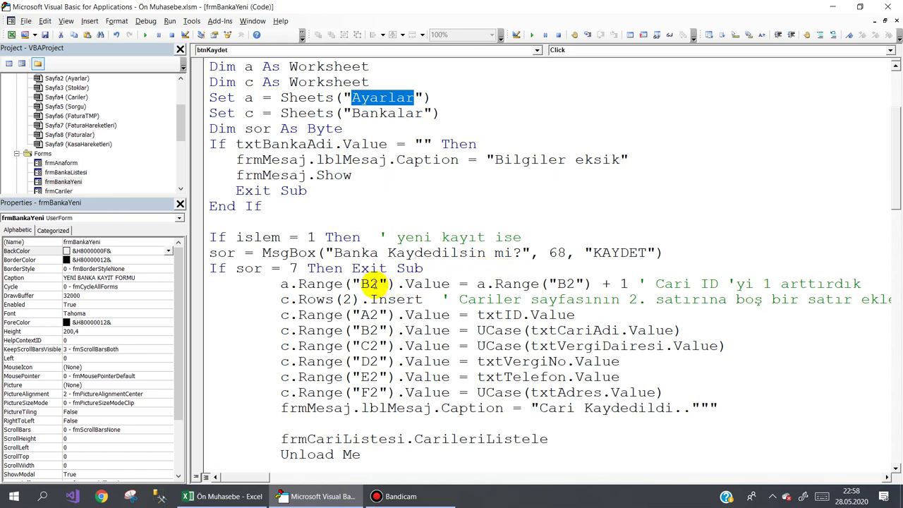
Step: Change both B2 references in the counter line to B10 and the comment to Banka
double_click(369, 283)
text(B10)
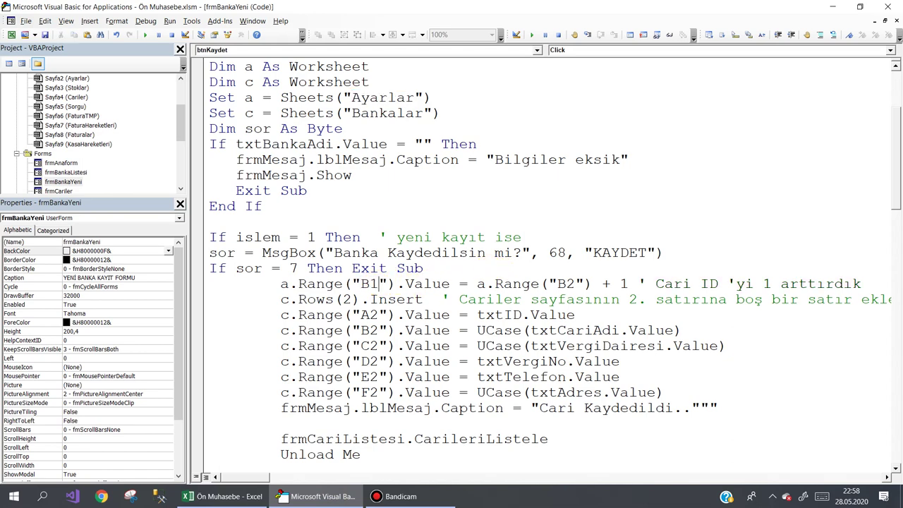
double_click(576, 284)
text(B10)
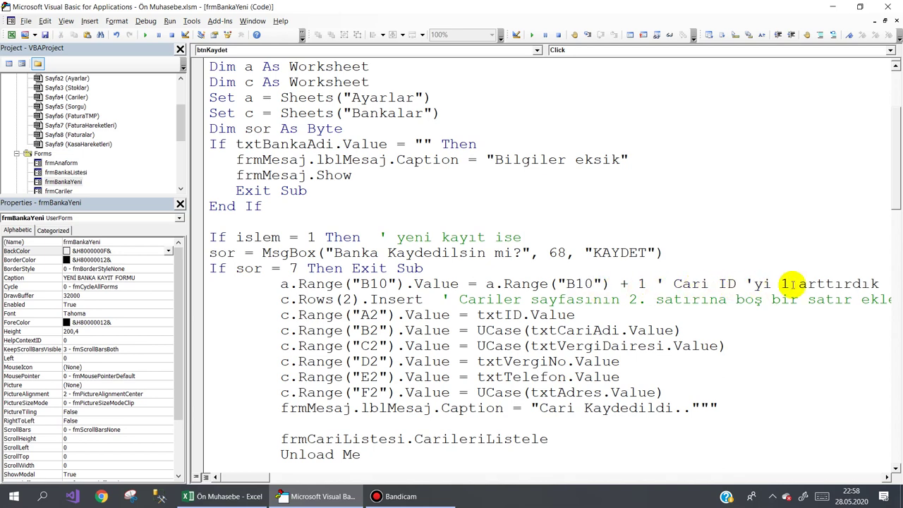
double_click(691, 284)
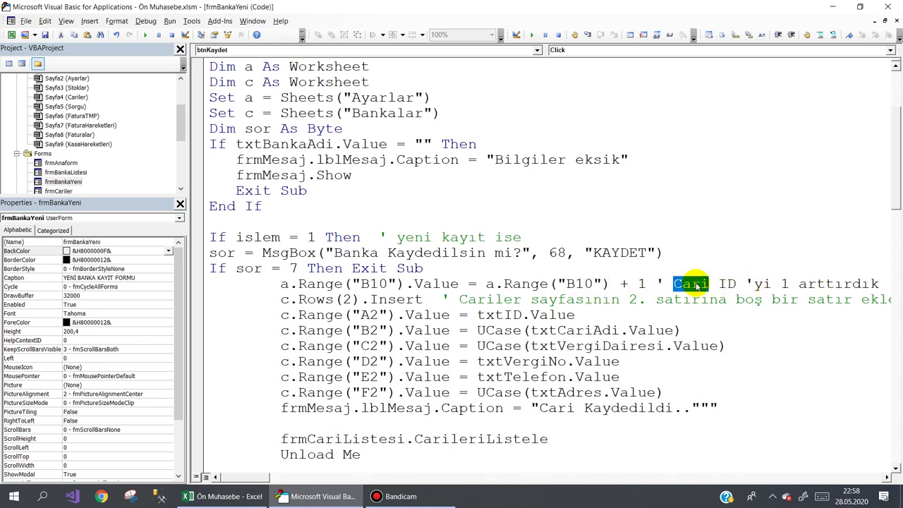
text(Banka)
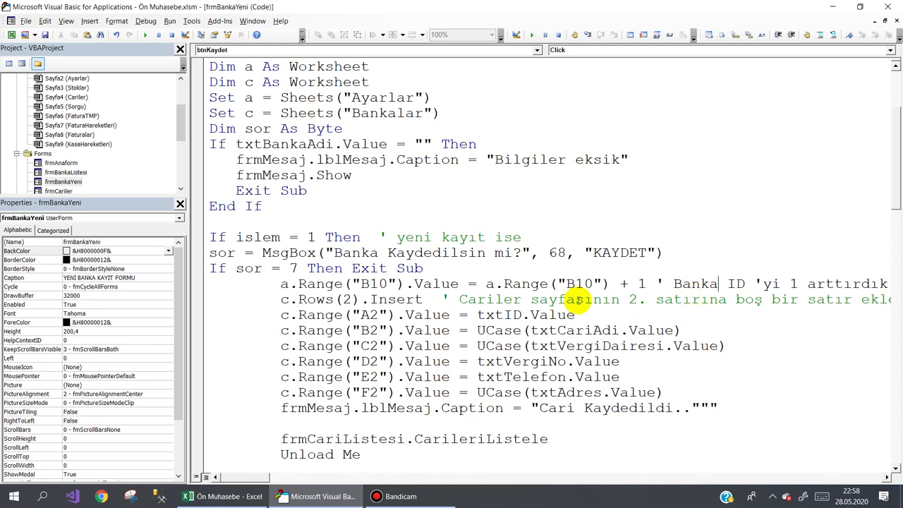
click(281, 300)
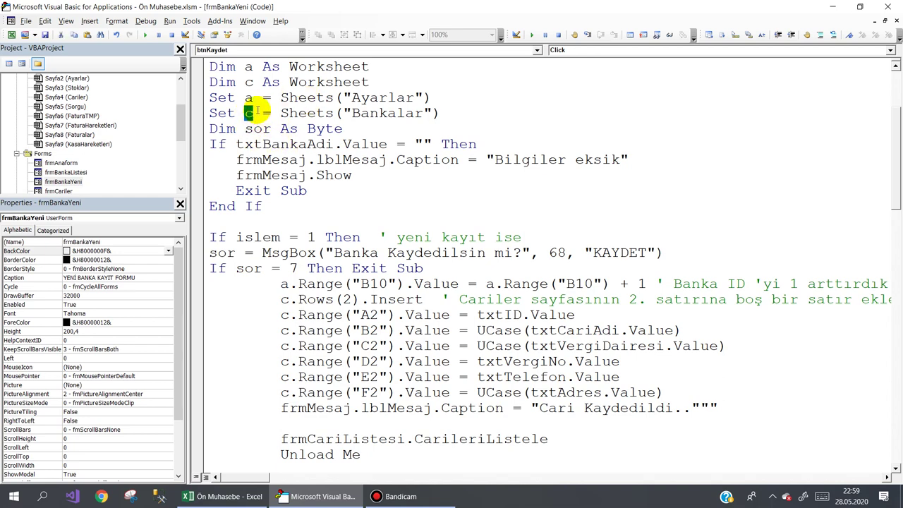
Step: Make the row-insert line use b and change its comment from Cariler to Banka
text(b)
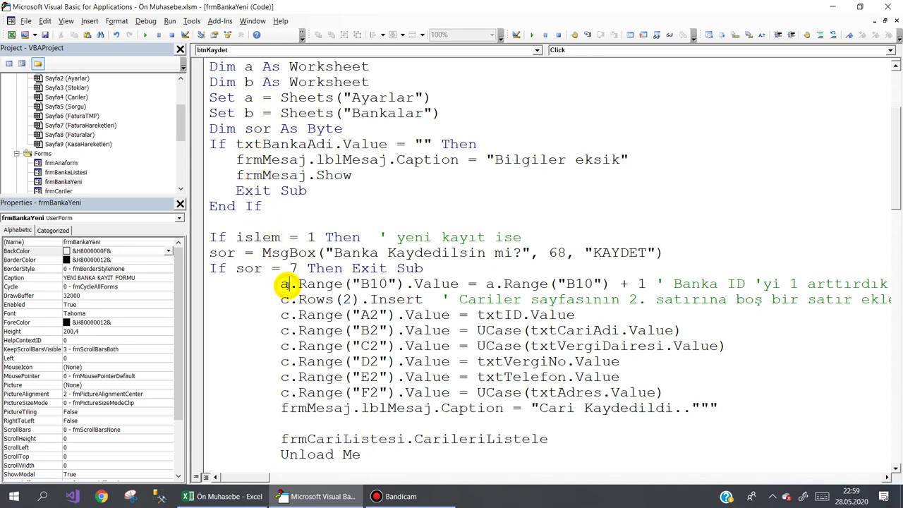
text(b)
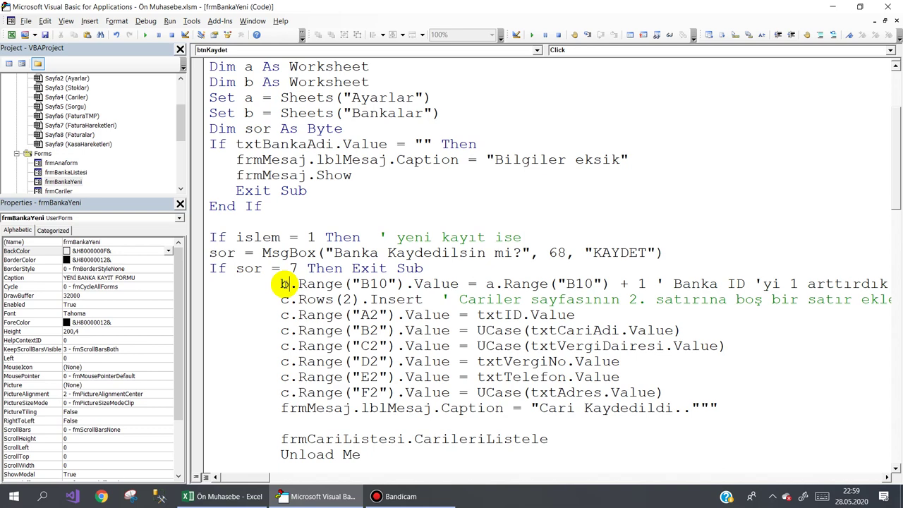
key(ctrl+z)
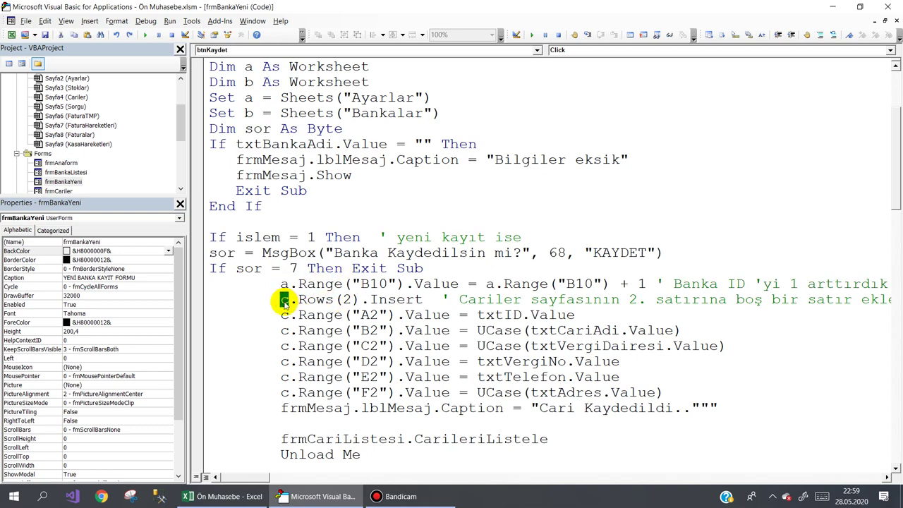
text(b)
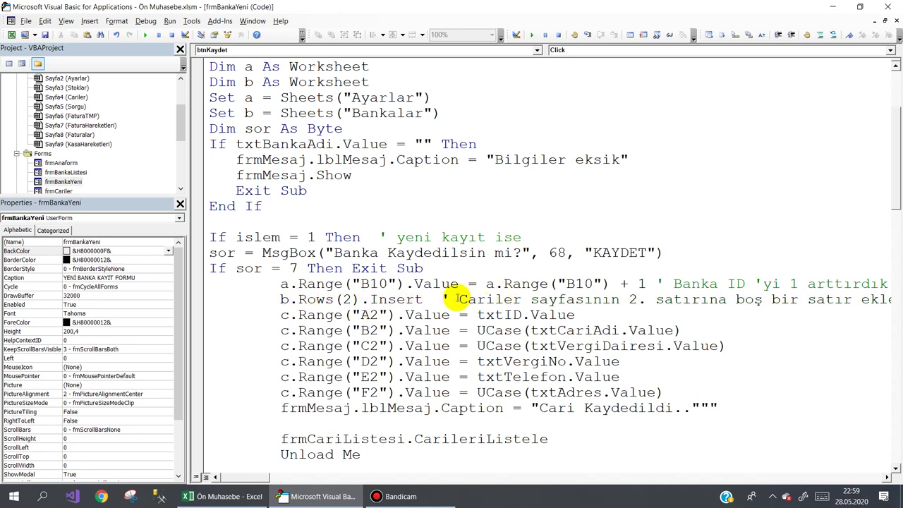
double_click(480, 299)
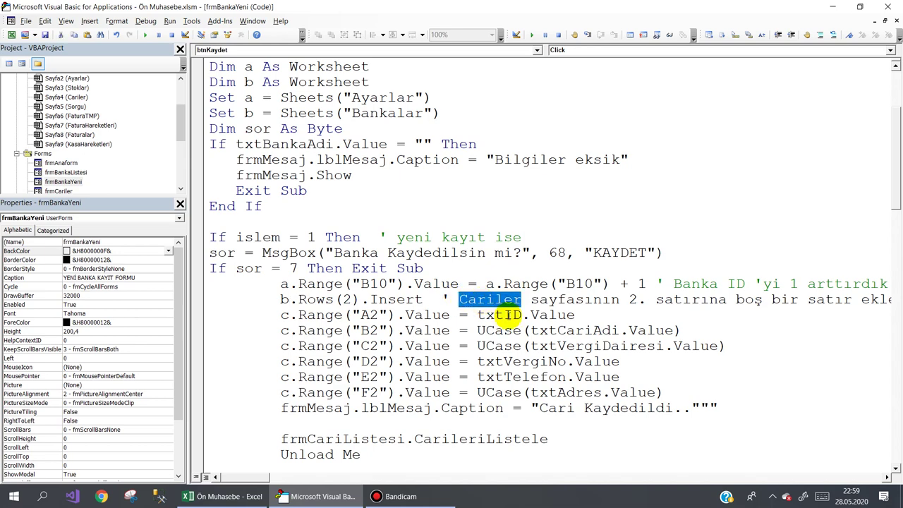
text(Banka)
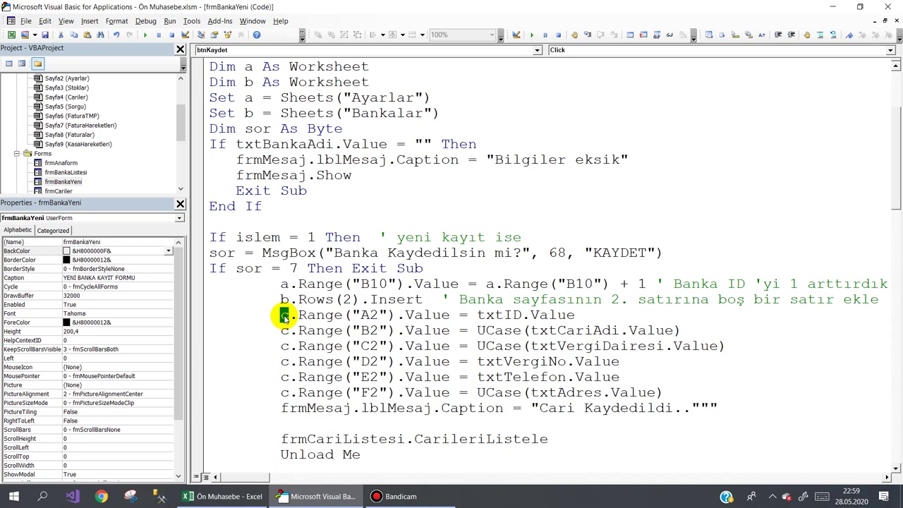
Step: Switch the A2, B2 and C2 assignment lines from sheet variable c to b
click(285, 316)
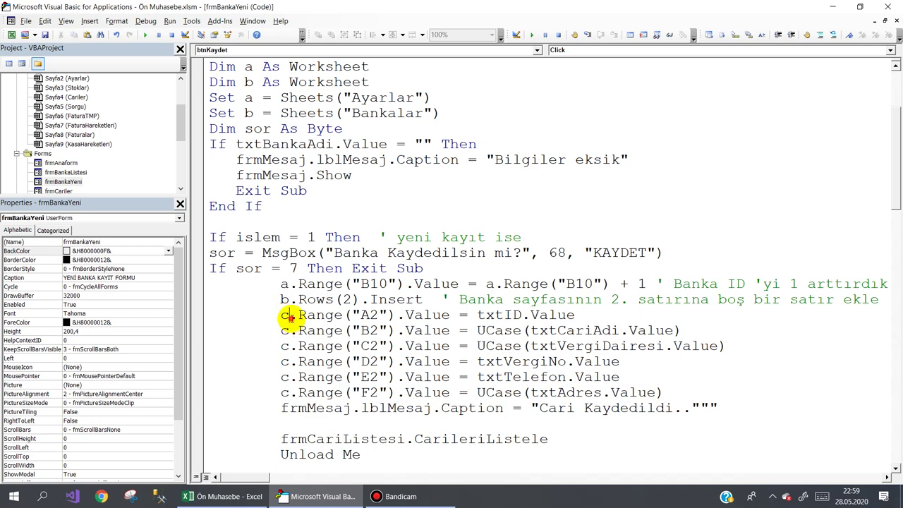
key(BackSpace)
text(b)
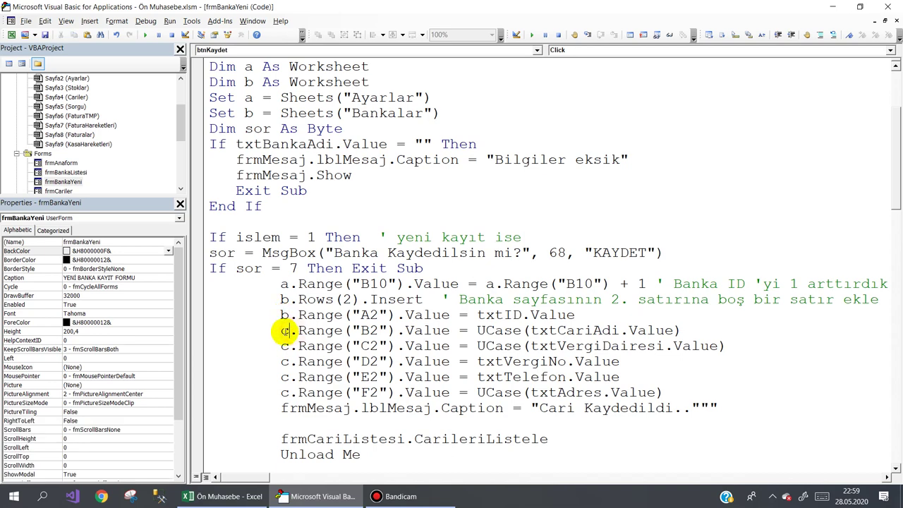
key(BackSpace)
text(b)
click(285, 345)
key(BackSpace)
text(b)
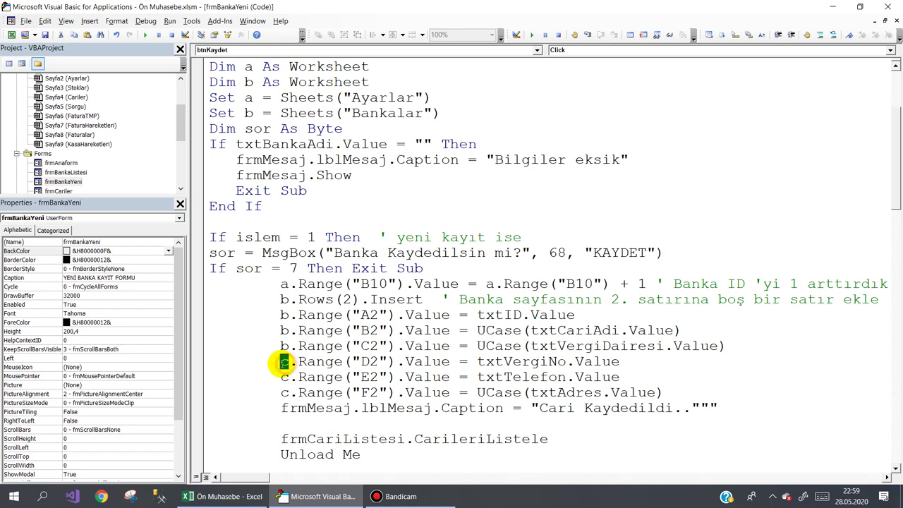
text(b)
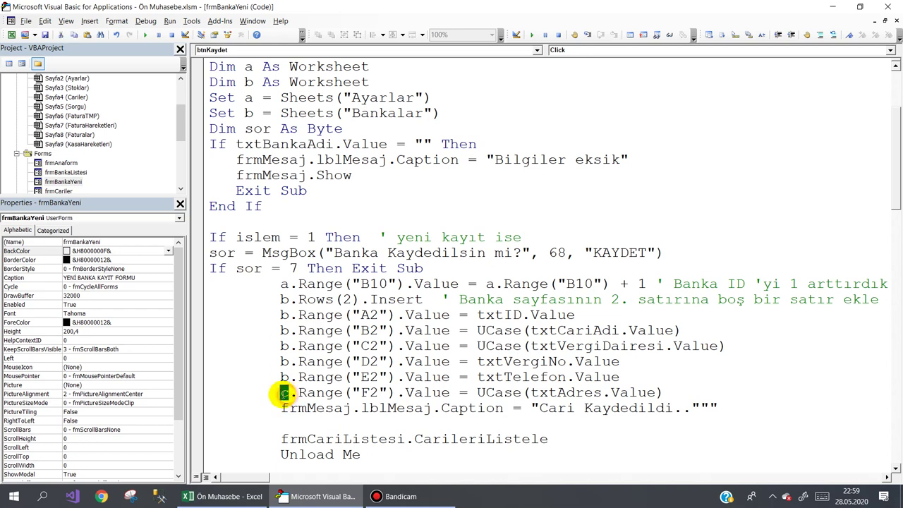
Step: Bring the workbook forward and view the Bankalar sheet's bank columns
text(b)
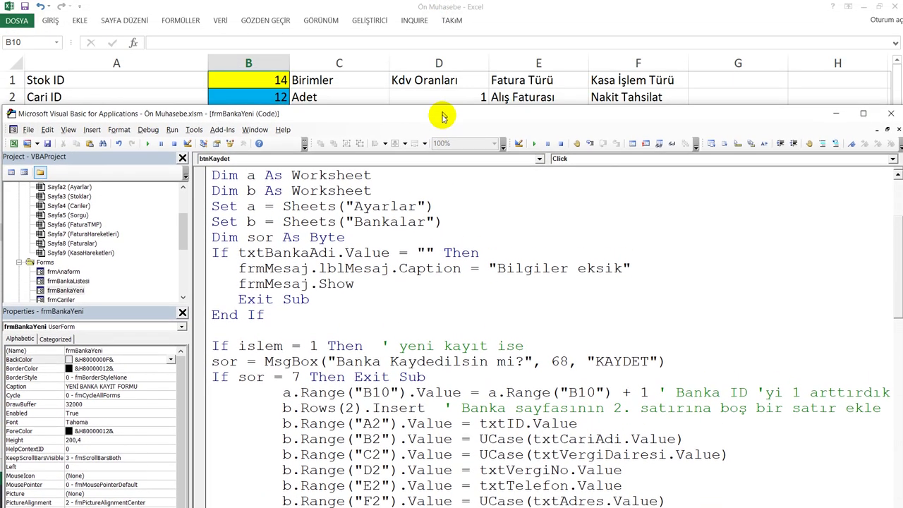
drag(440, 7, 440, 125)
click(367, 98)
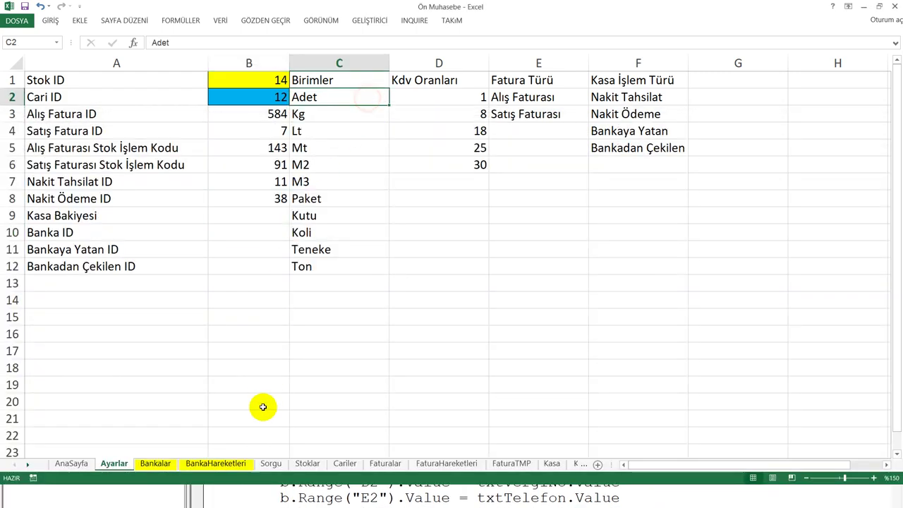
click(156, 464)
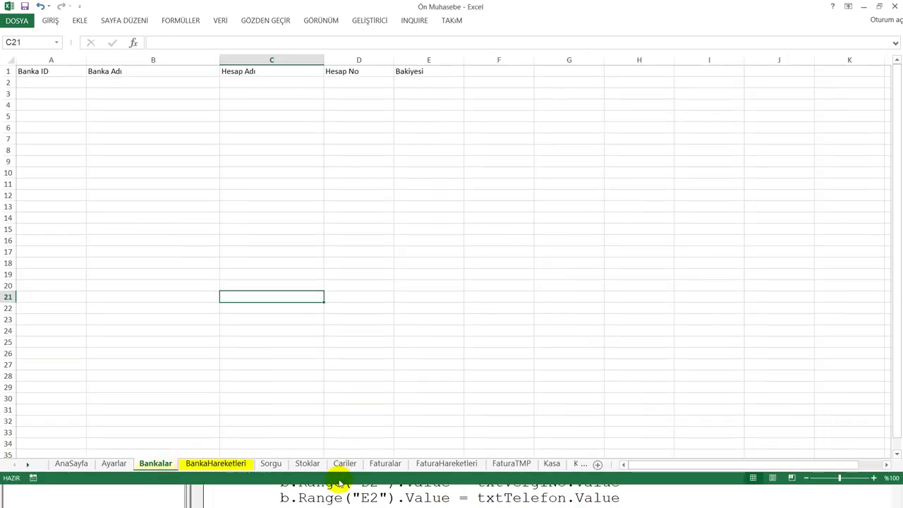
Step: Back in the save code, delete the b.Range("F2") address assignment line
click(315, 497)
scroll(440, 330, down, 1)
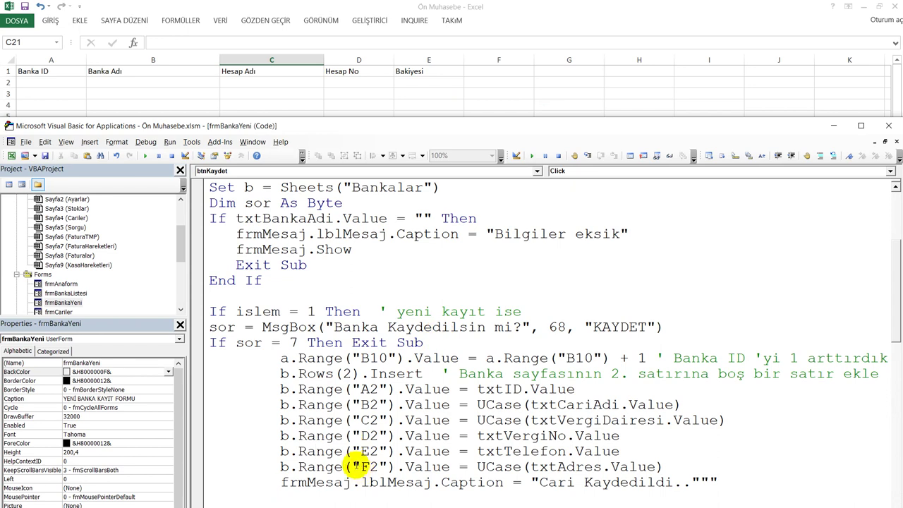
drag(279, 466, 655, 467)
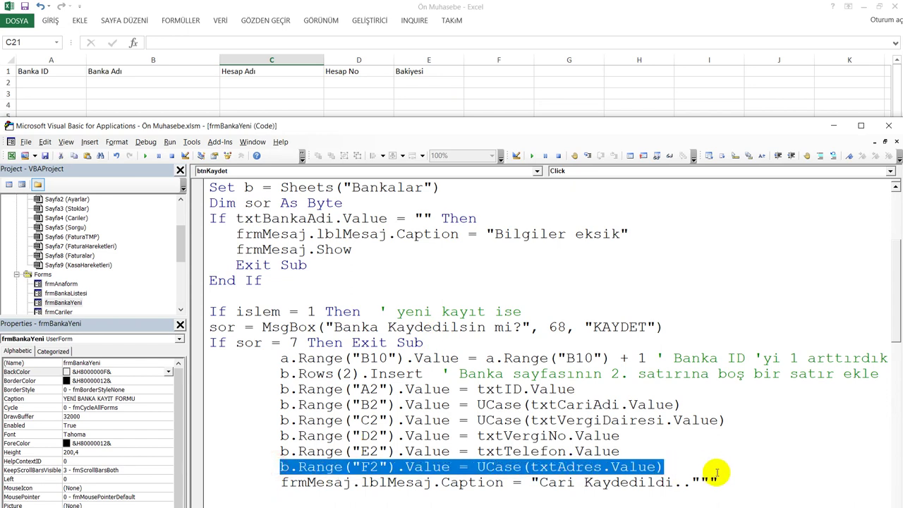
key(Delete)
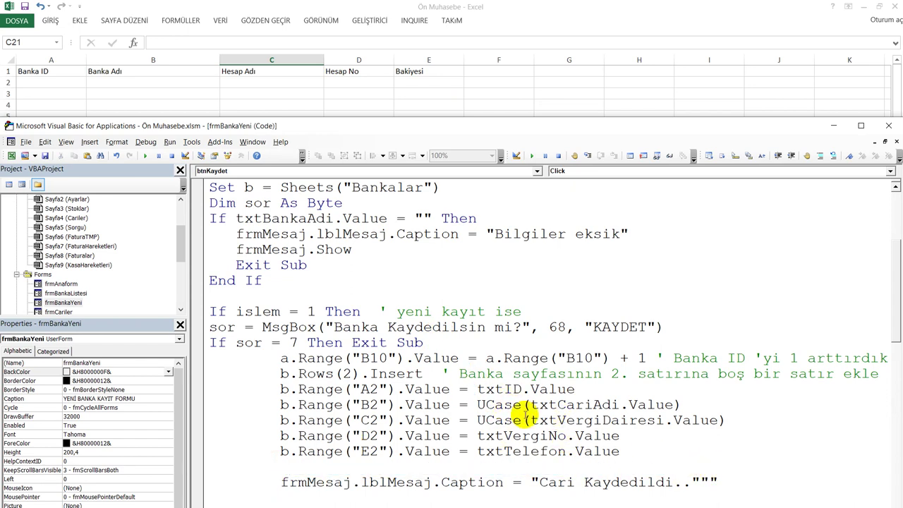
Step: Change the B2 line to txtBankaAdi and the C2 line to cbHesapTipi
double_click(545, 404)
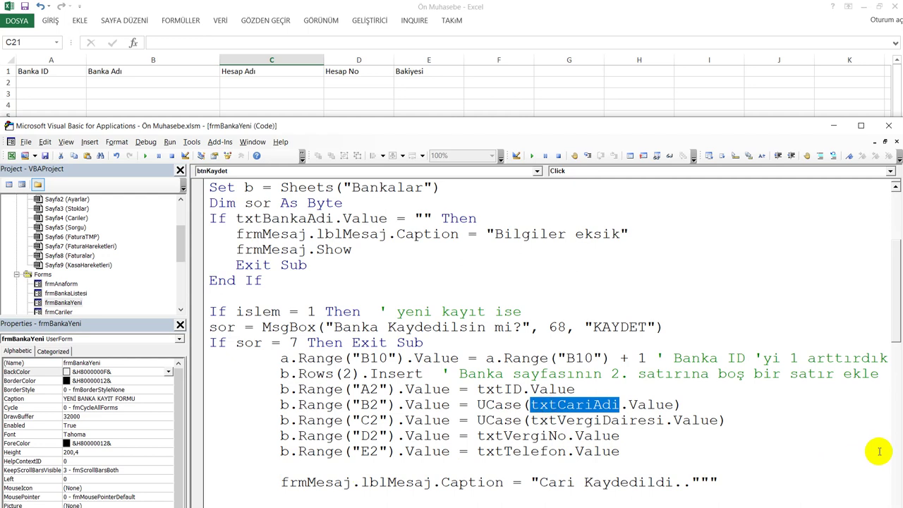
text(txtBan)
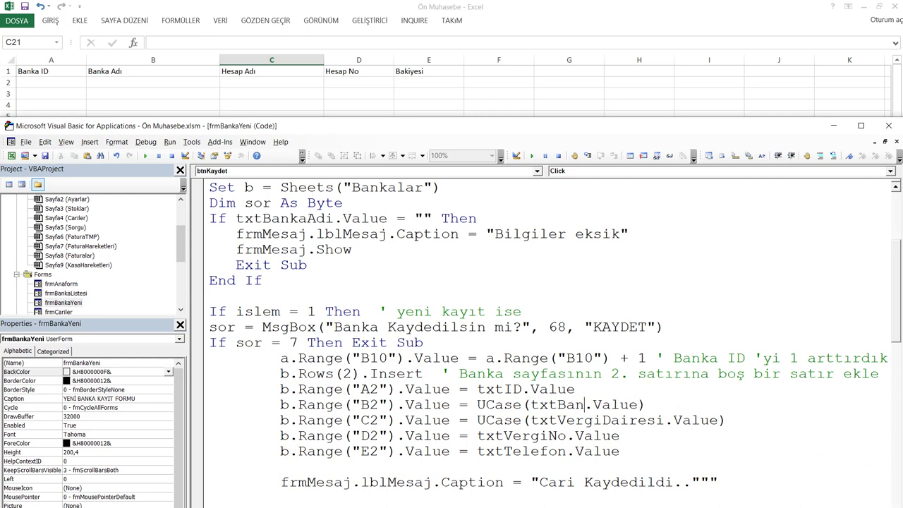
text(kaAdi)
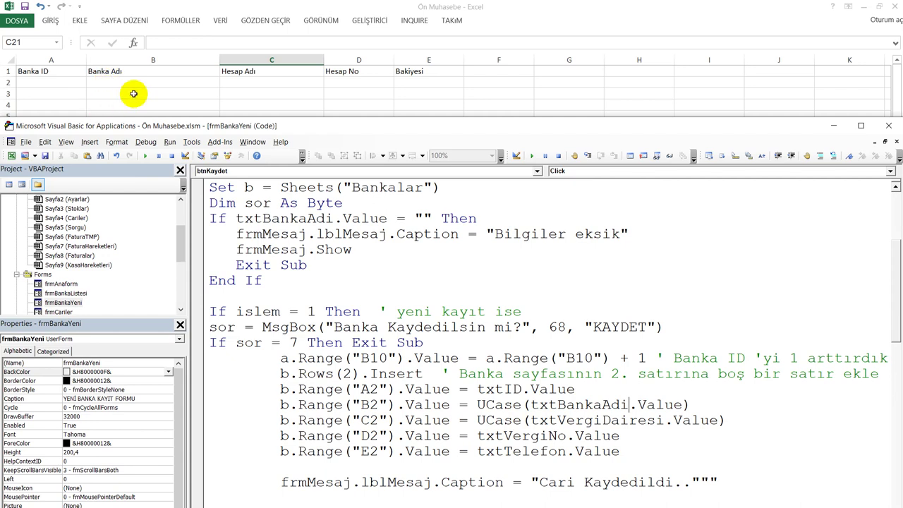
double_click(544, 421)
text(cb)
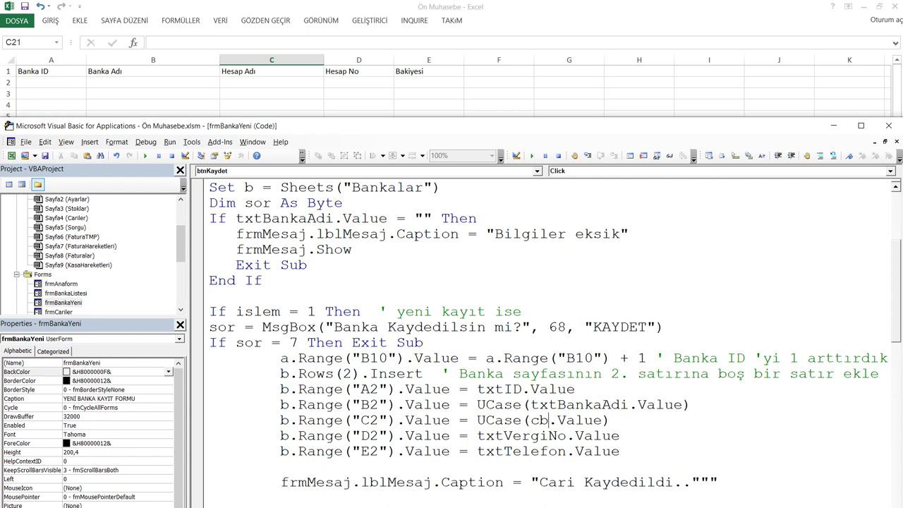
key(ctrl+space)
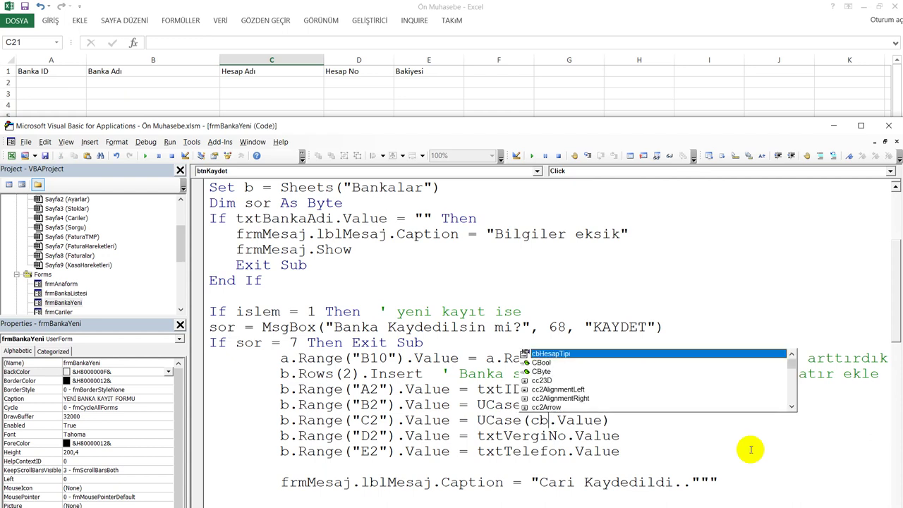
key(Tab)
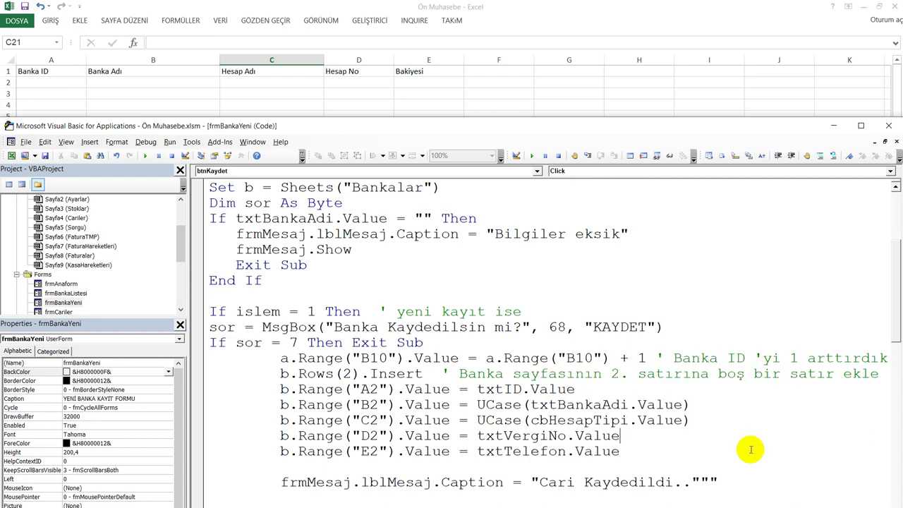
Step: Change D2 to txtHesapNo and E2 to txtBankaAdi, then show the frmBankaYeni design
key(ctrl+shift+Left)
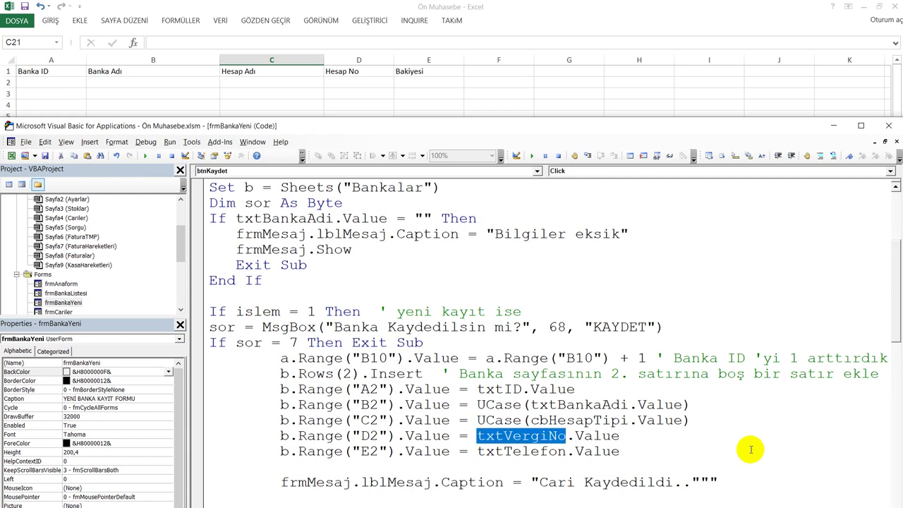
text(txt)
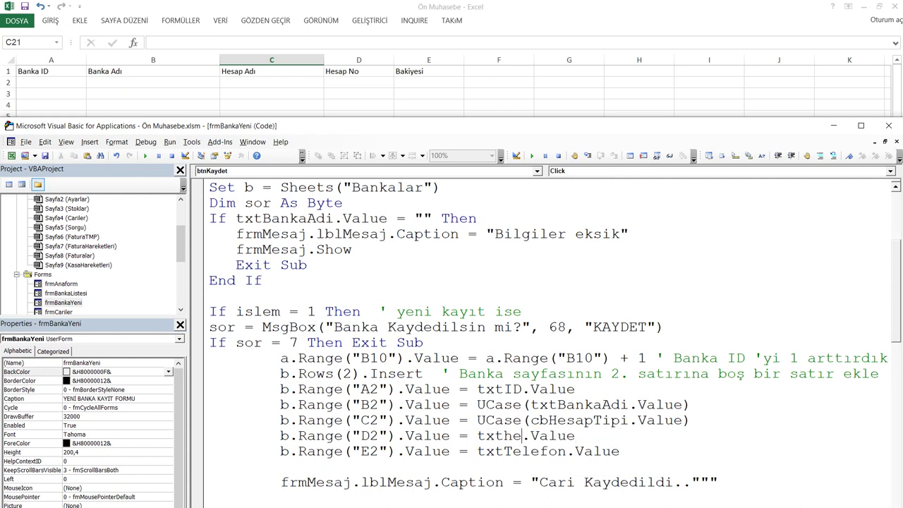
key(ctrl+space)
key(ctrl+shift+Left)
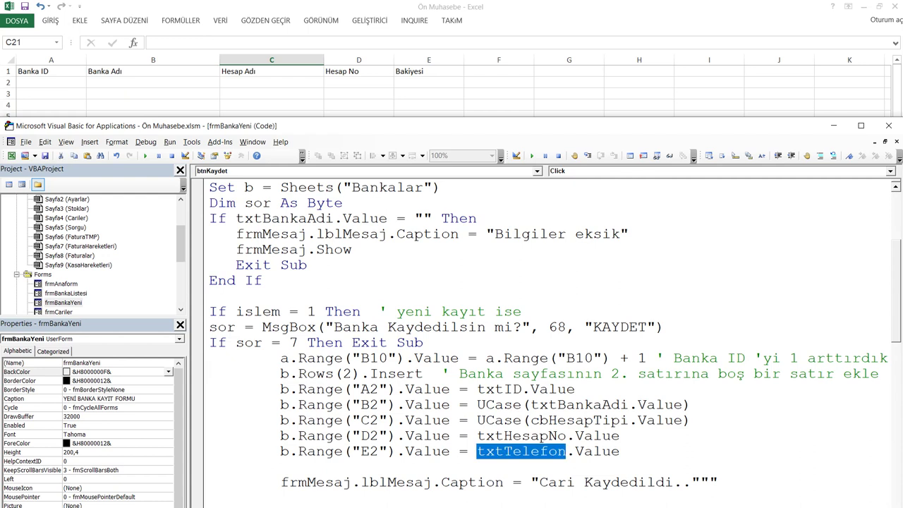
text(txtba)
key(ctrl+space)
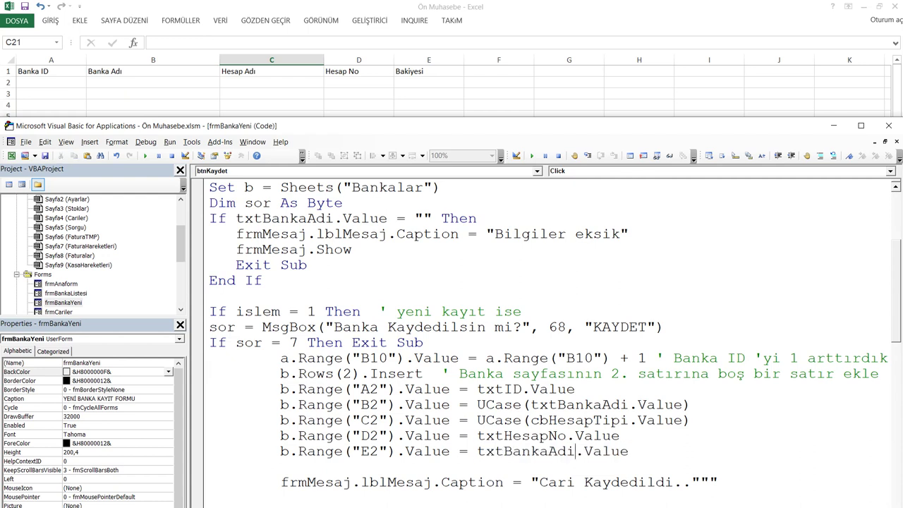
key(ctrl+shift+Left)
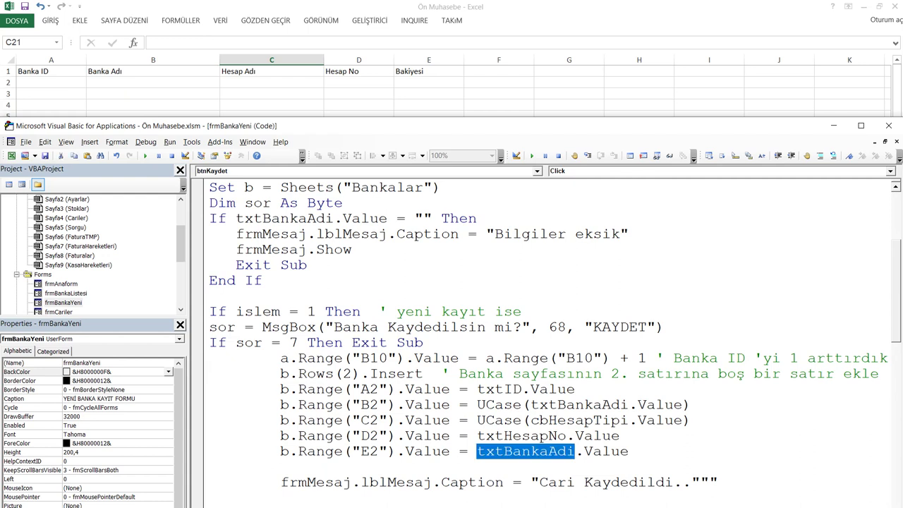
double_click(62, 302)
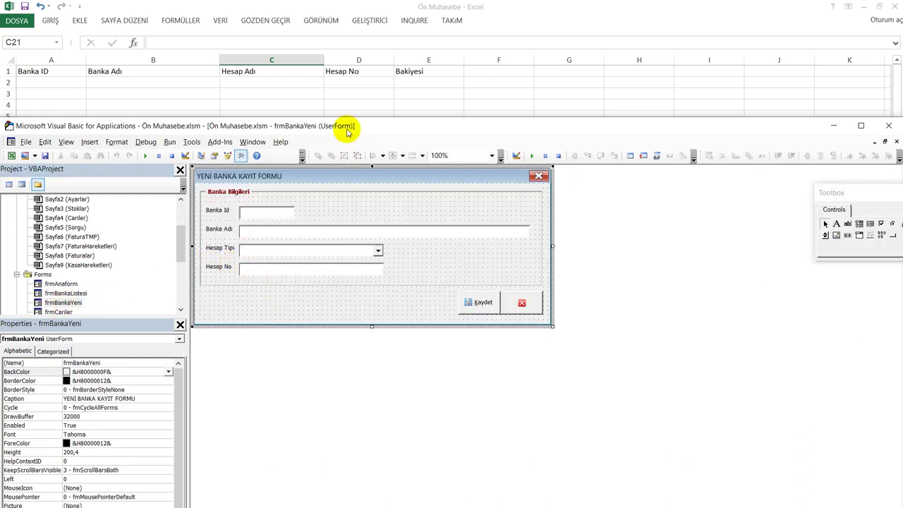
Step: In frmBankaYeni's btnKaydet_Click code, delete the b.Range("E2") txtBankaAdi assignment line
double_click(404, 308)
scroll(429, 341, up, 1)
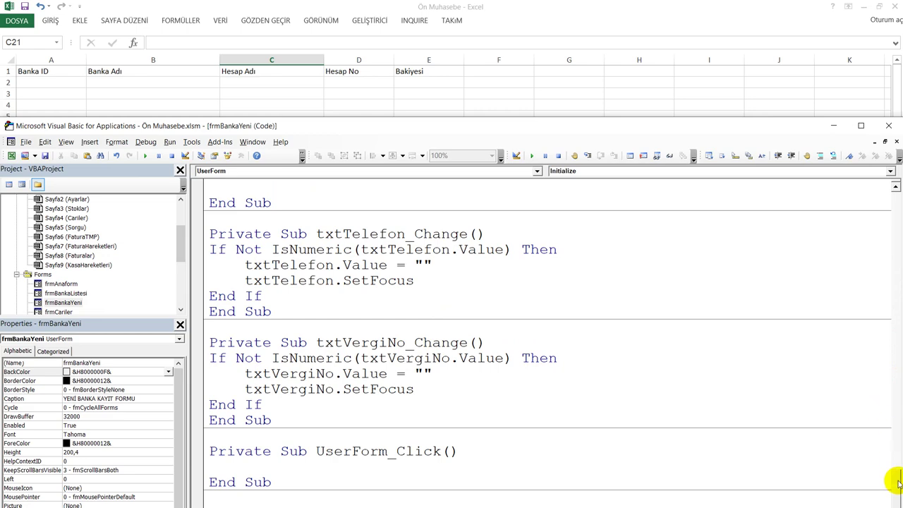
drag(893, 474, 896, 289)
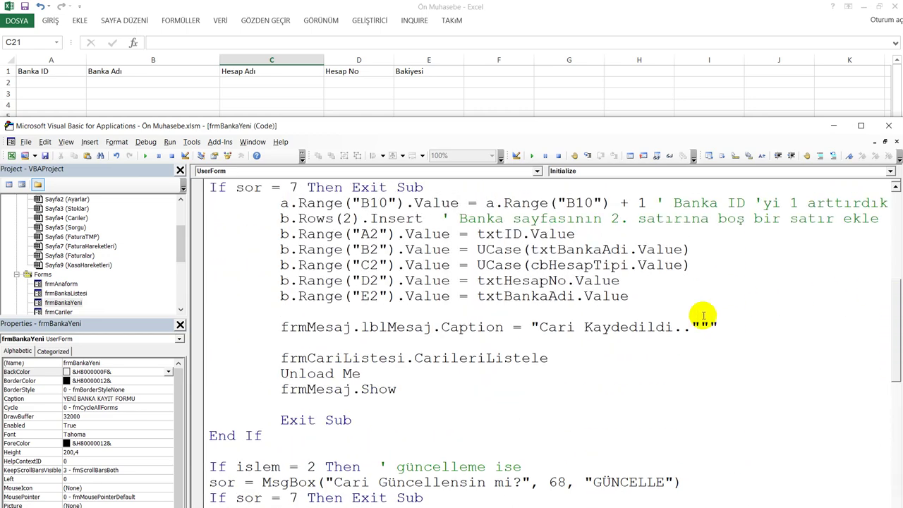
drag(642, 296, 237, 297)
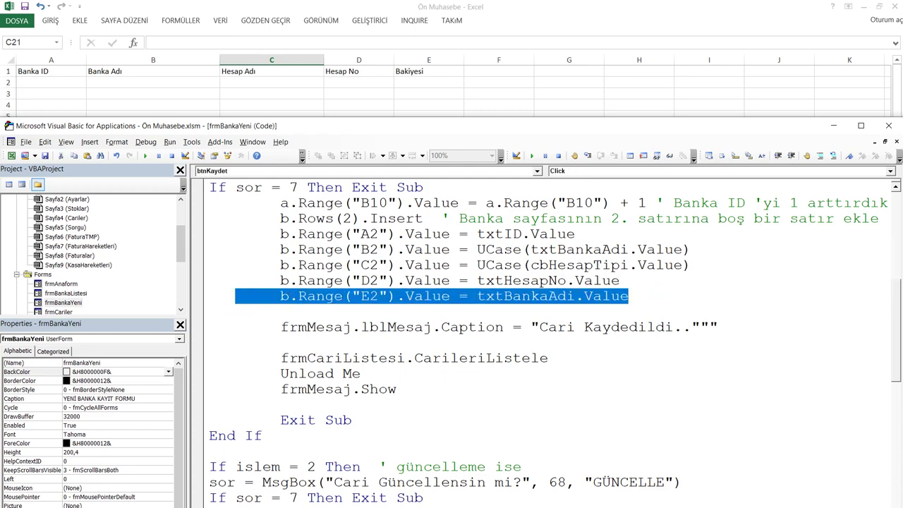
key(Delete)
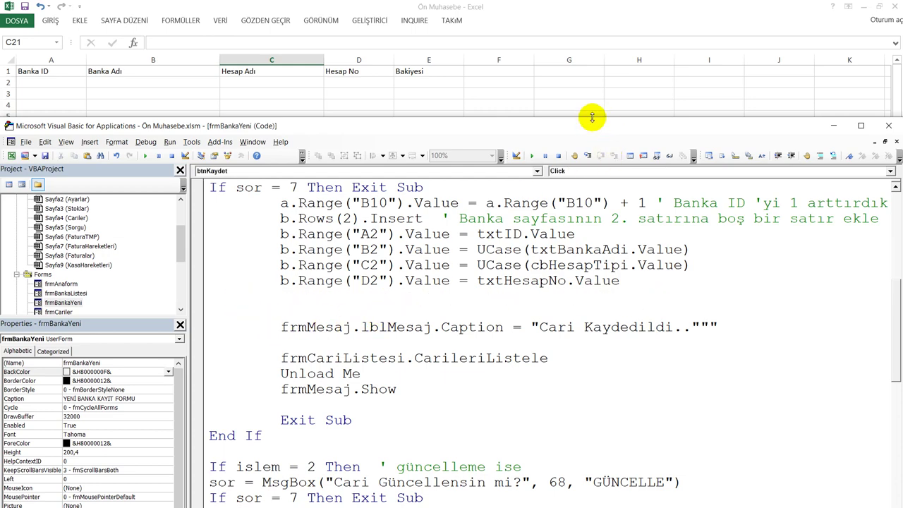
double_click(592, 117)
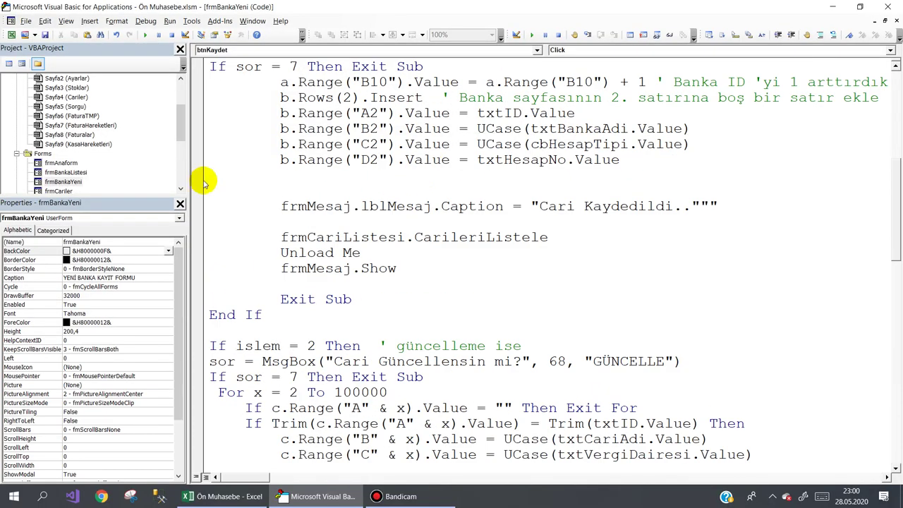
Step: Remove the blank lines and change the save message to "Banka Kaydedildi.."
drag(202, 180, 191, 201)
key(Delete)
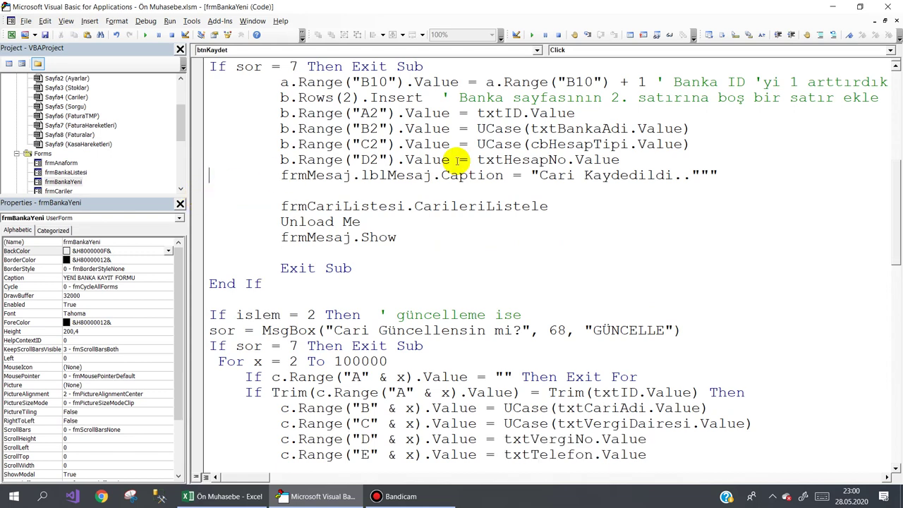
double_click(551, 176)
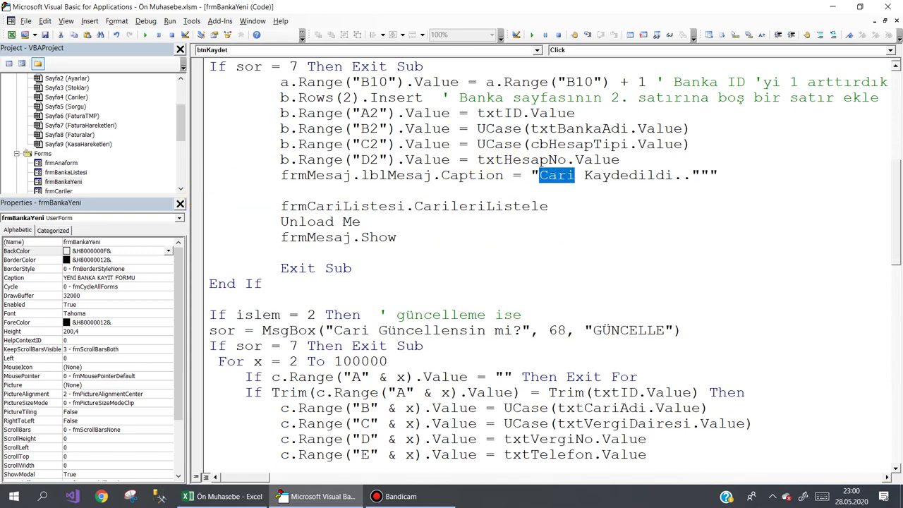
text(Banka)
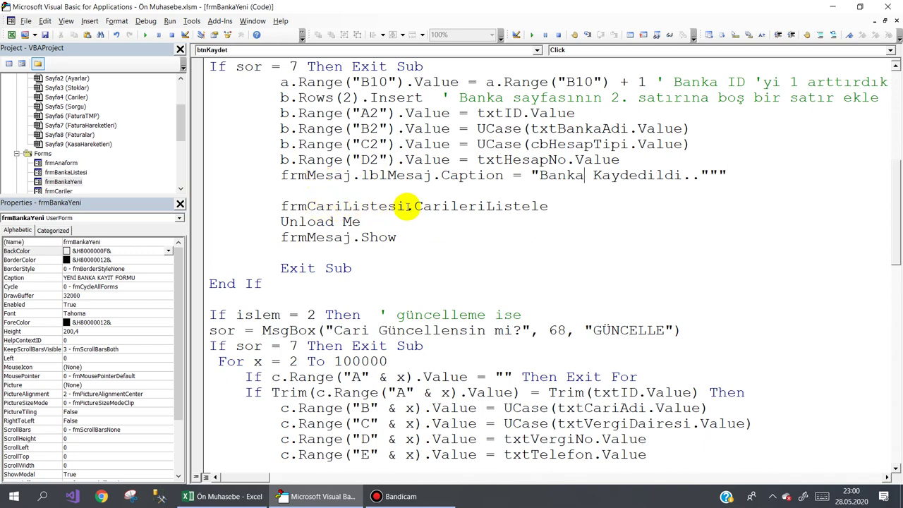
Step: Replace the frmCariListesi refresh line with a commented-out frmBankaListesi.bankalariListele call
mouse_move(551, 205)
mouse_down()
mouse_move(306, 205)
mouse_move(282, 192)
mouse_up()
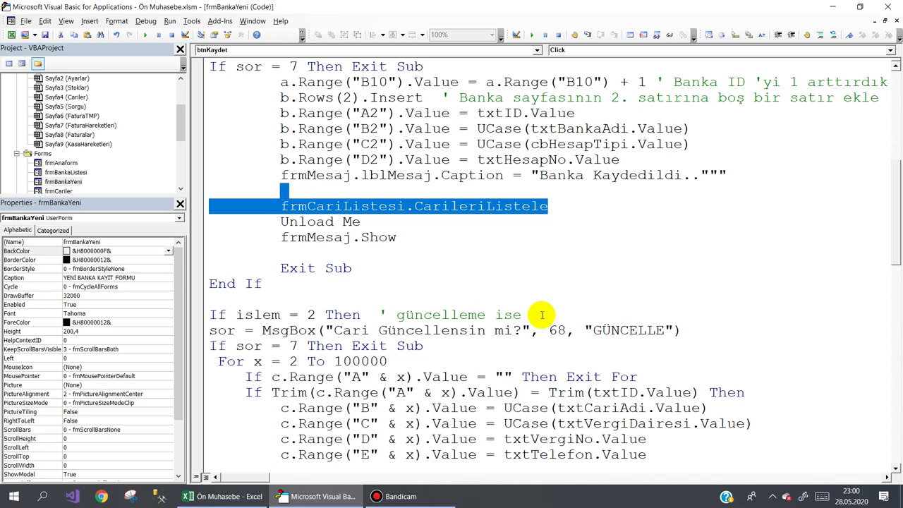
text(frmBank)
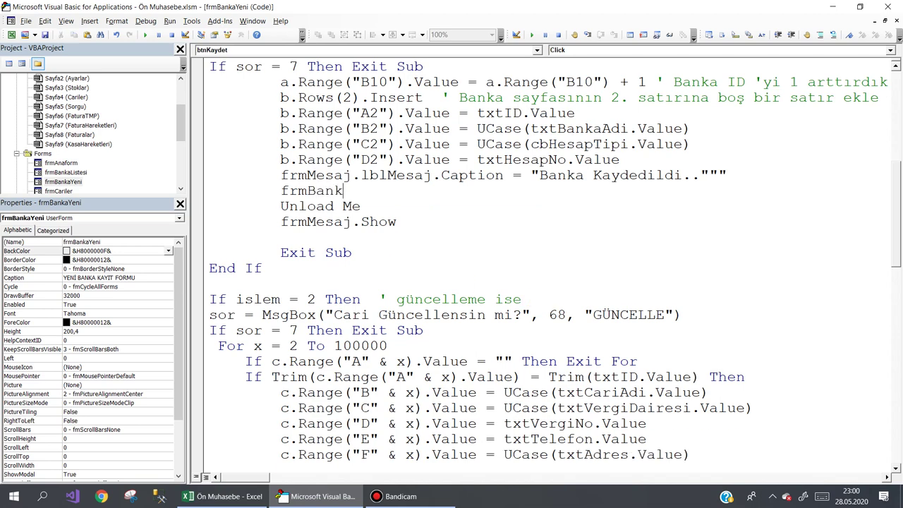
key(ctrl+space)
key(Tab)
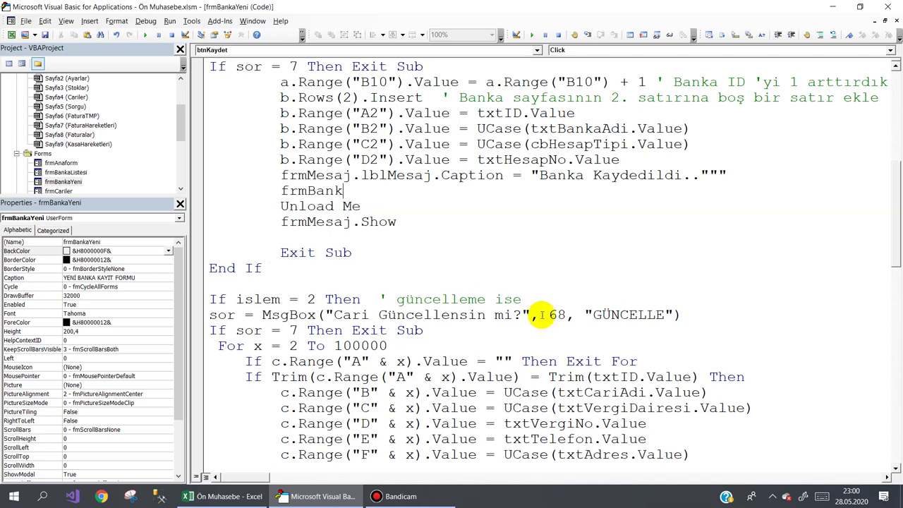
text(.bankalariListele)
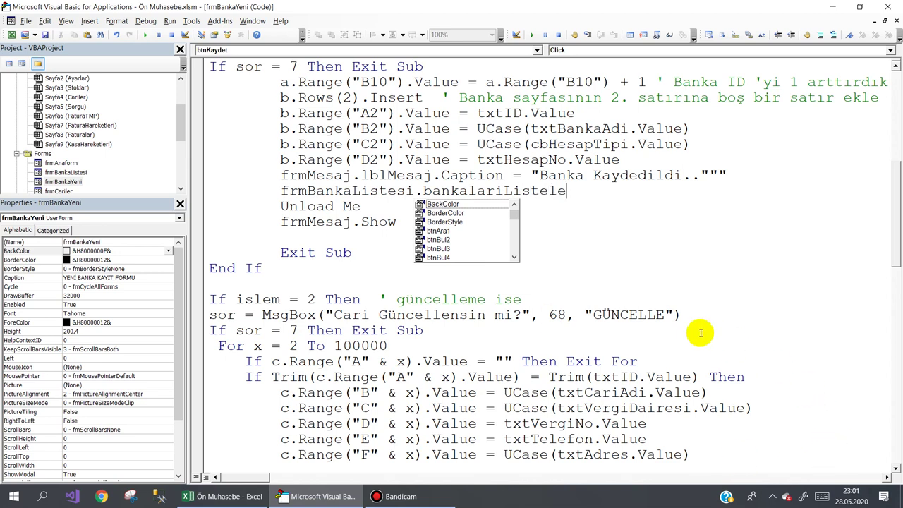
click(620, 255)
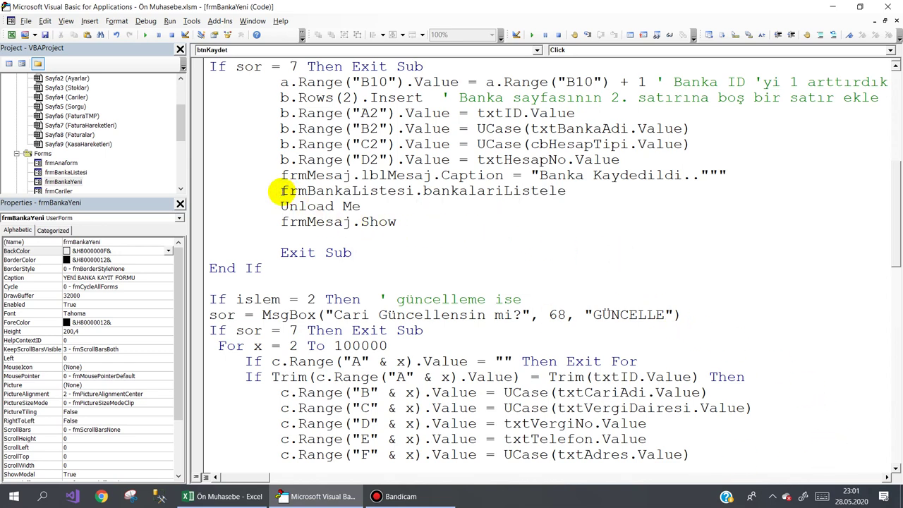
text(')
click(459, 237)
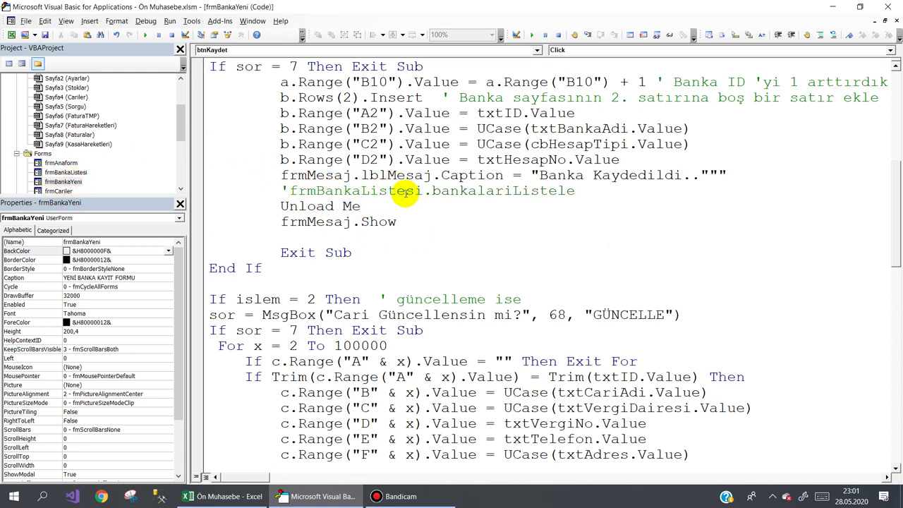
Step: In frmBankaListesi's code, cut out the whole UserForm_Initialize body
double_click(66, 172)
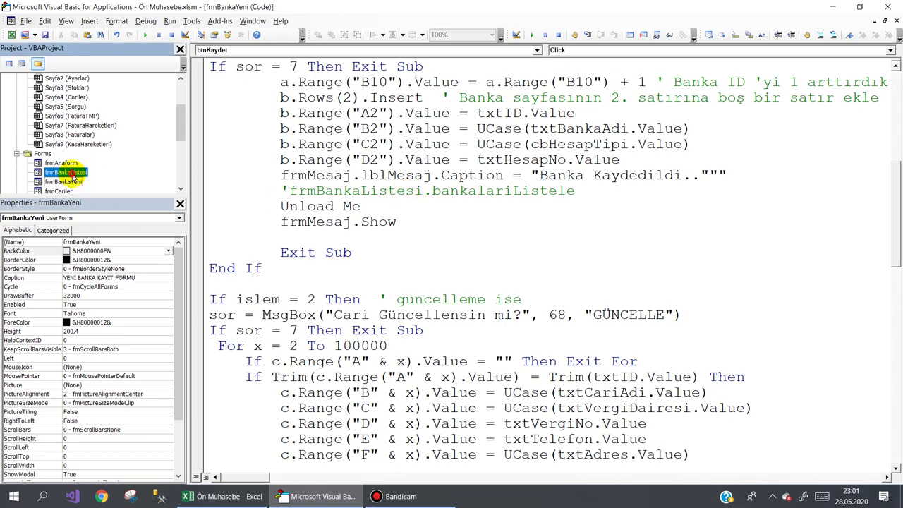
key(F7)
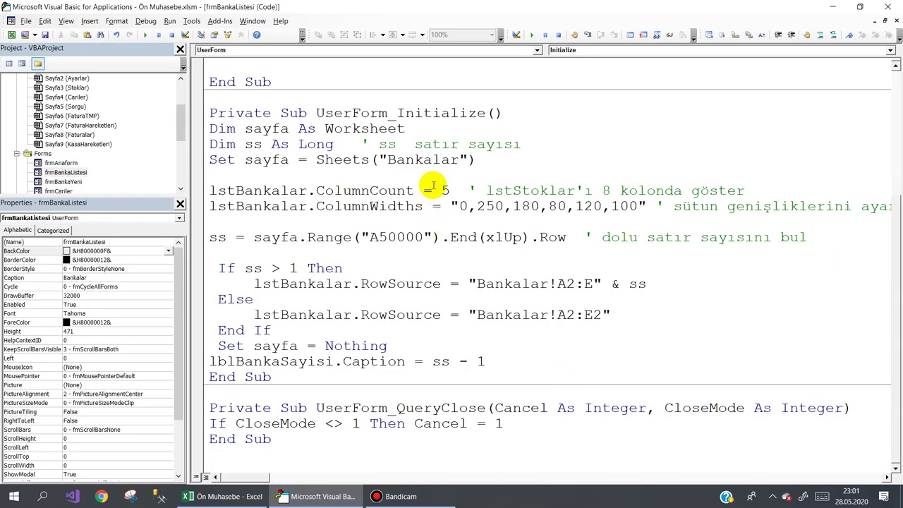
scroll(628, 330, up, 2)
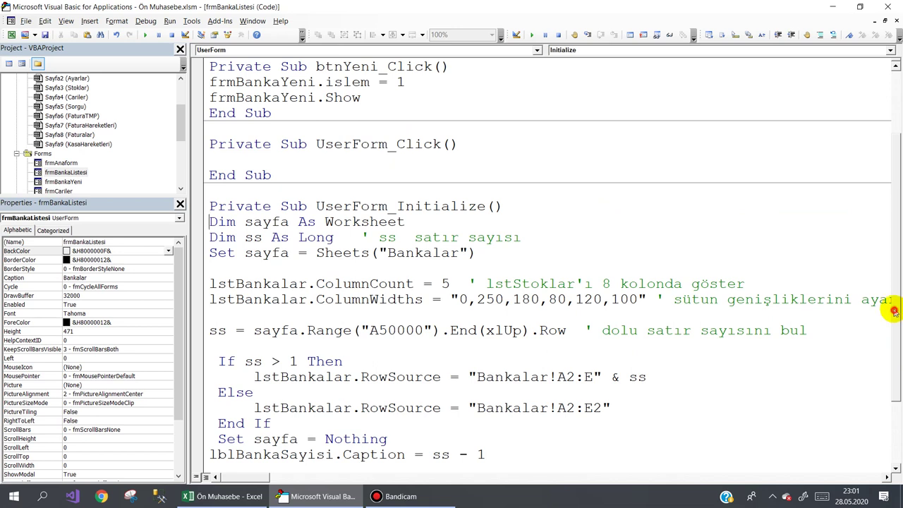
drag(893, 311, 897, 361)
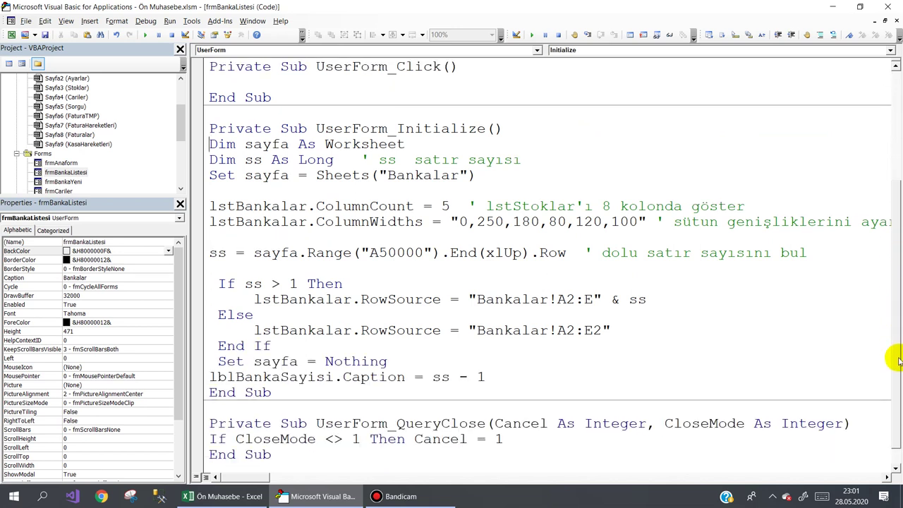
click(488, 376)
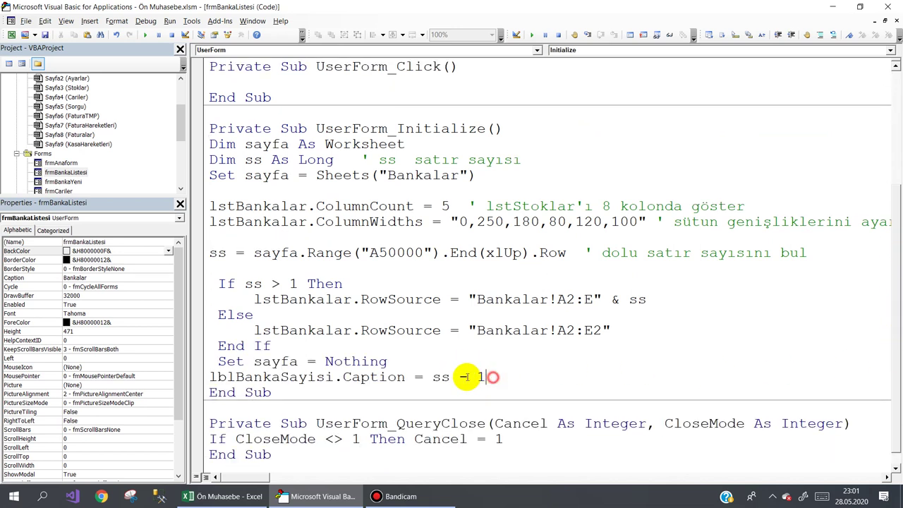
drag(465, 376, 151, 146)
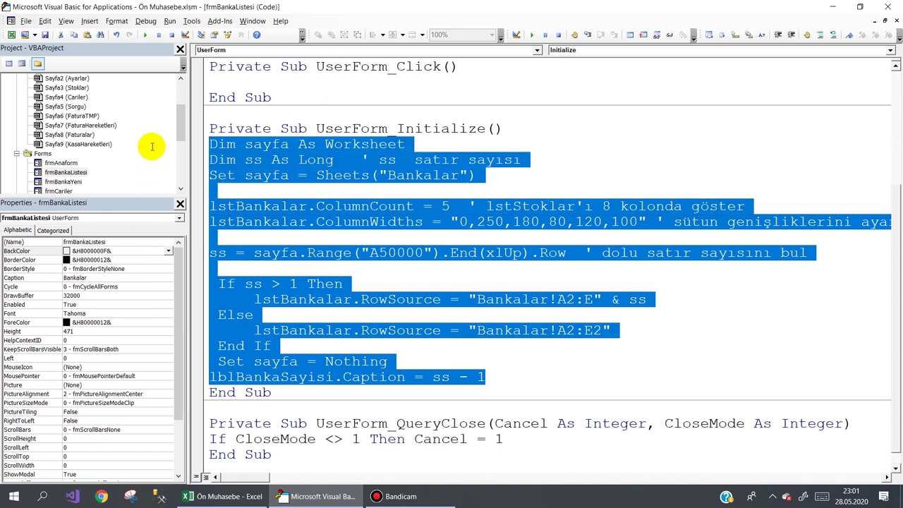
key(Delete)
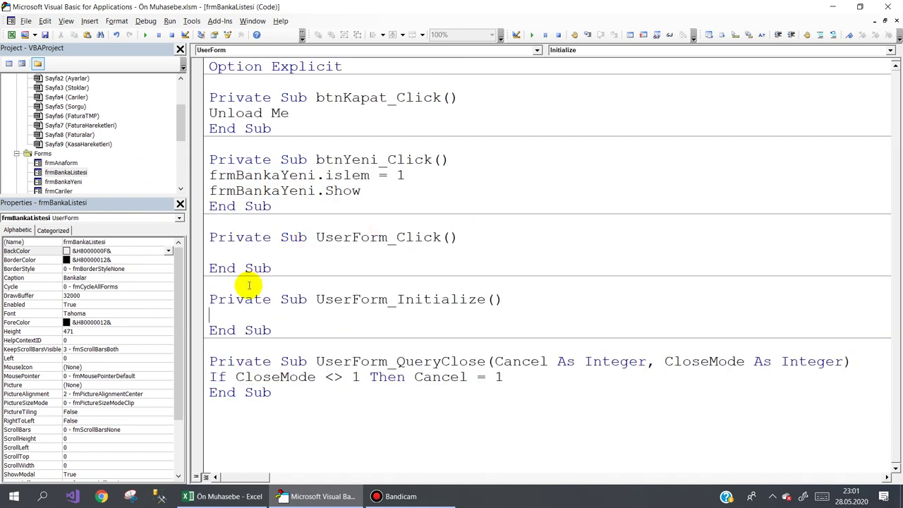
Step: Make UserForm_Initialize call BankalariListele and paste the cut code into a new BankalariListele sub
text(BankalariListele)
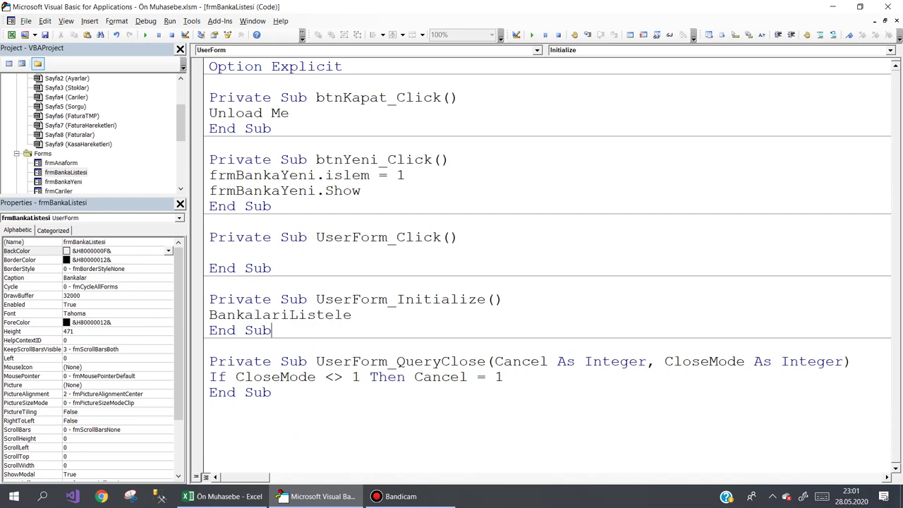
key(Return)
text(sub BankalariListele)
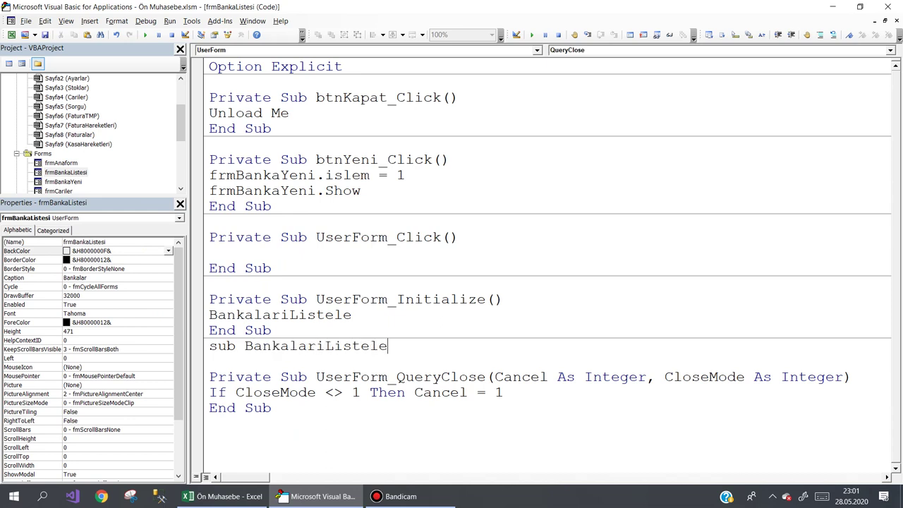
key(Return)
key(ctrl+v)
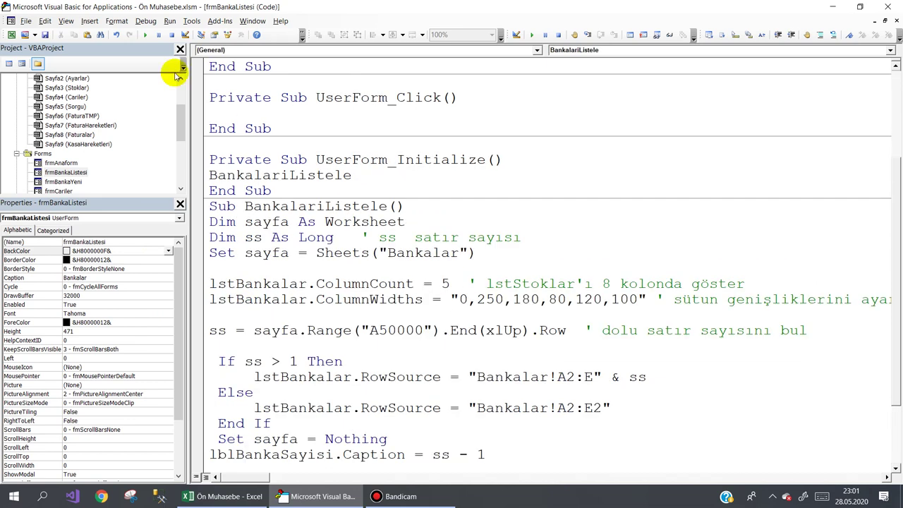
double_click(62, 181)
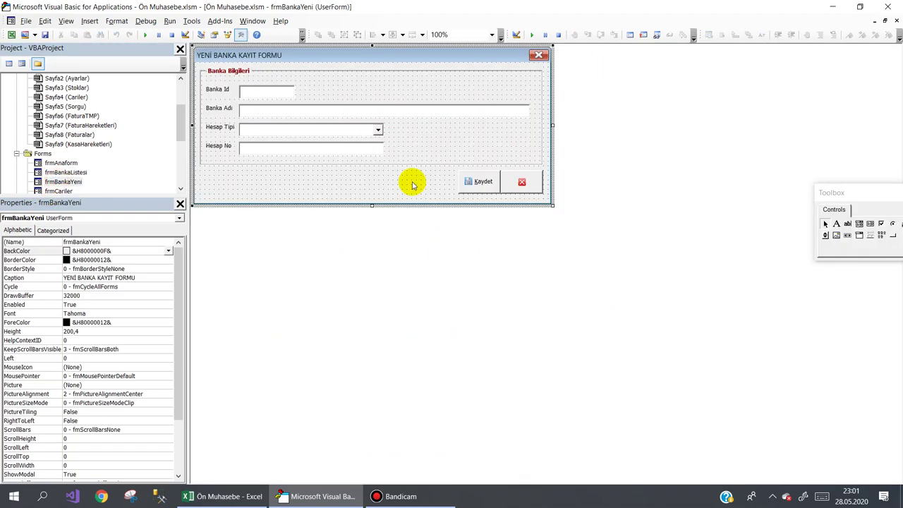
Step: In frmBankaYeni's save code, uncomment the frmBankaListesi refresh line and begin retyping its method name
double_click(403, 181)
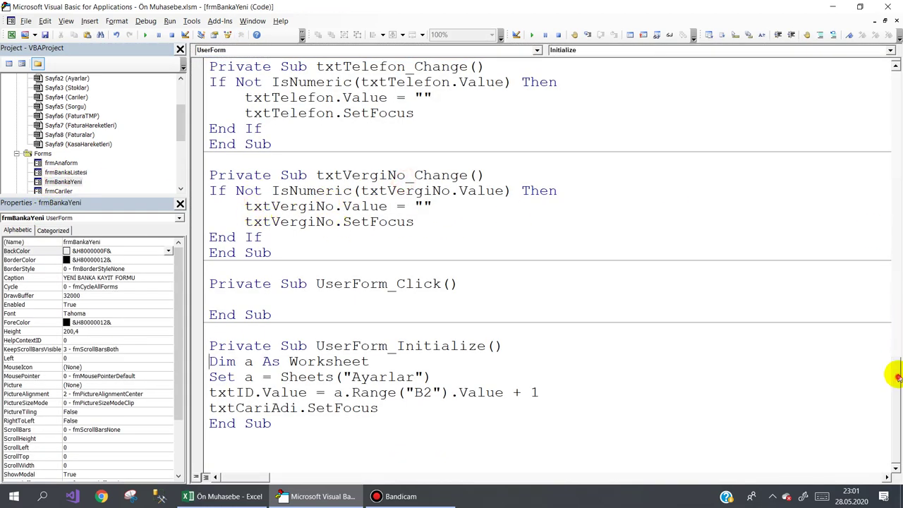
mouse_move(898, 354)
mouse_down()
mouse_move(896, 79)
mouse_move(895, 160)
mouse_up()
click(284, 268)
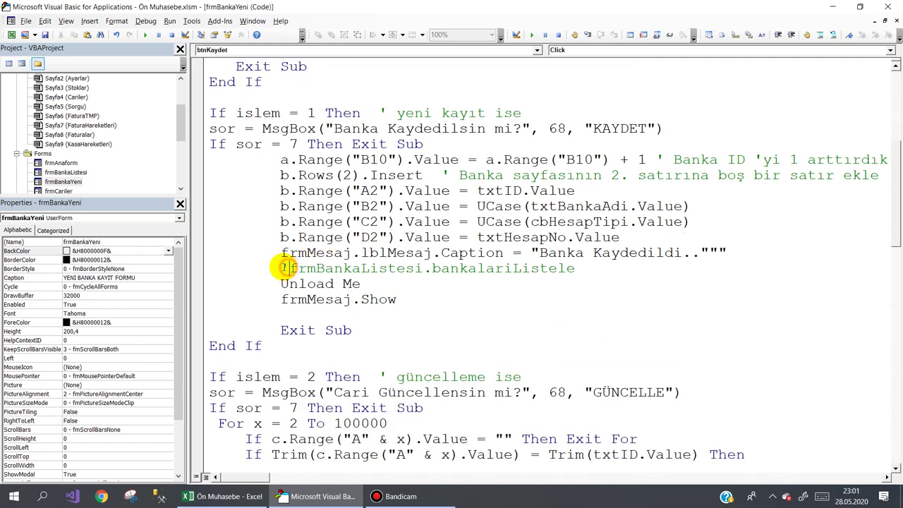
key(Delete)
drag(414, 268, 597, 270)
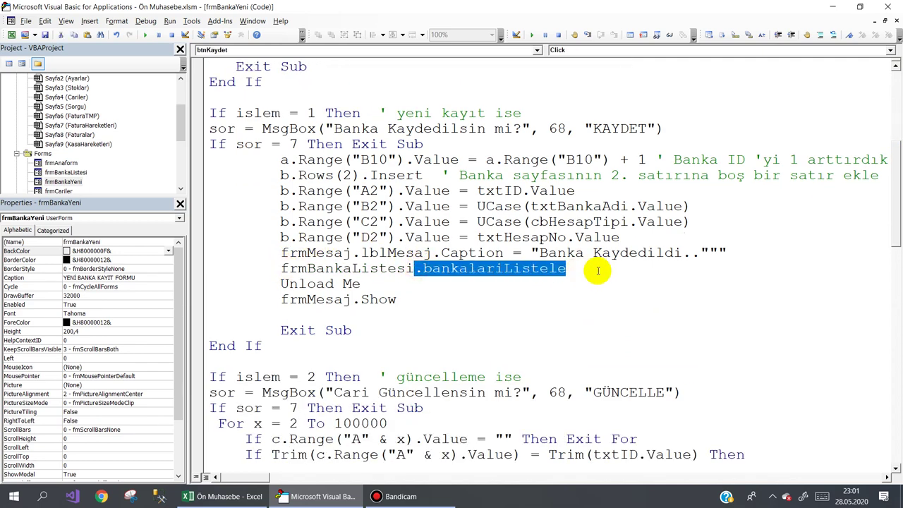
text(.b)
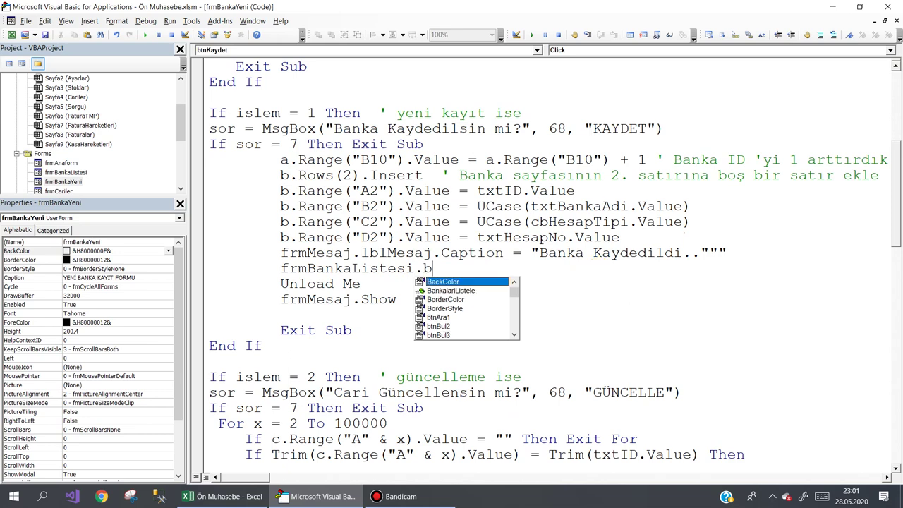
text(nkalariListele)
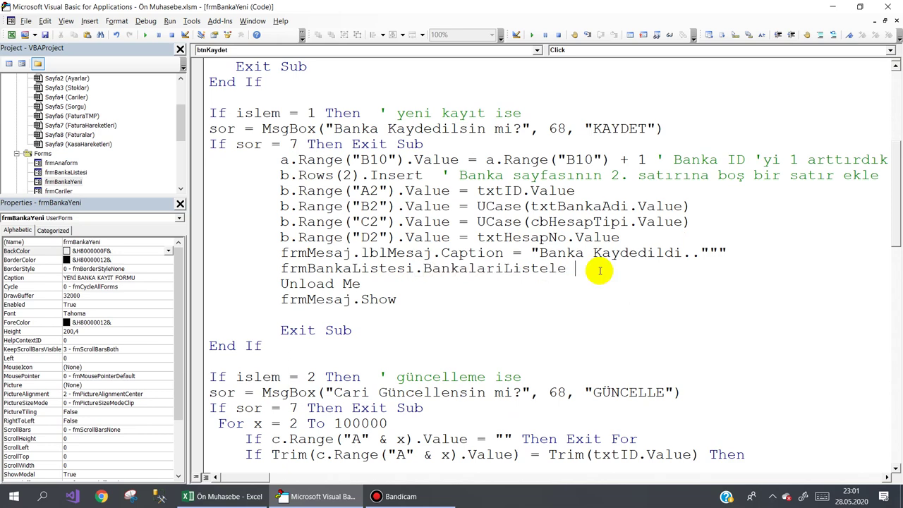
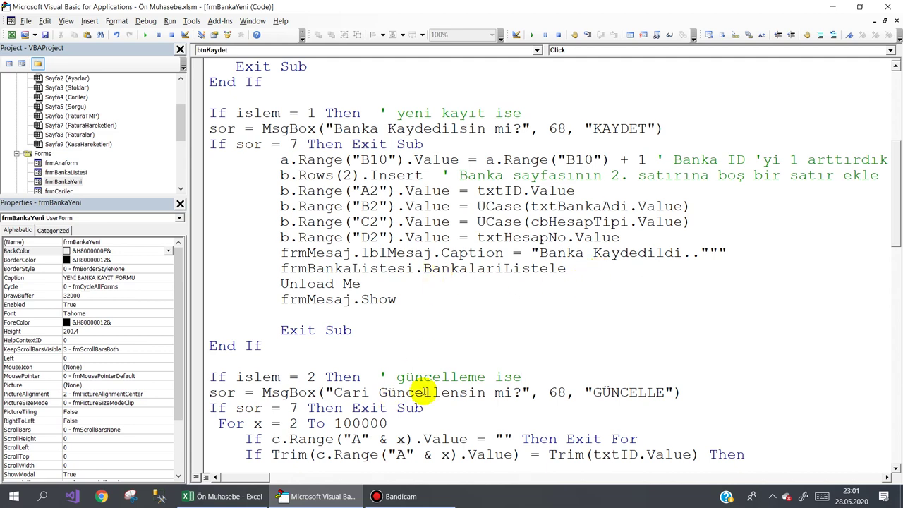
Step: Change 'Cari' to 'Banka' in the confirmation message and update the empty-row check's sheet reference
scroll(323, 361, down, 1)
scroll(339, 257, down, 3)
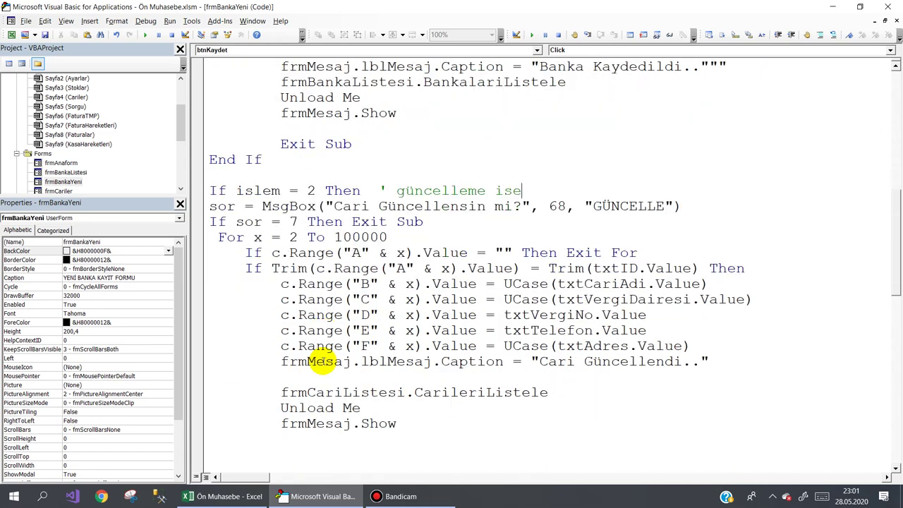
double_click(347, 206)
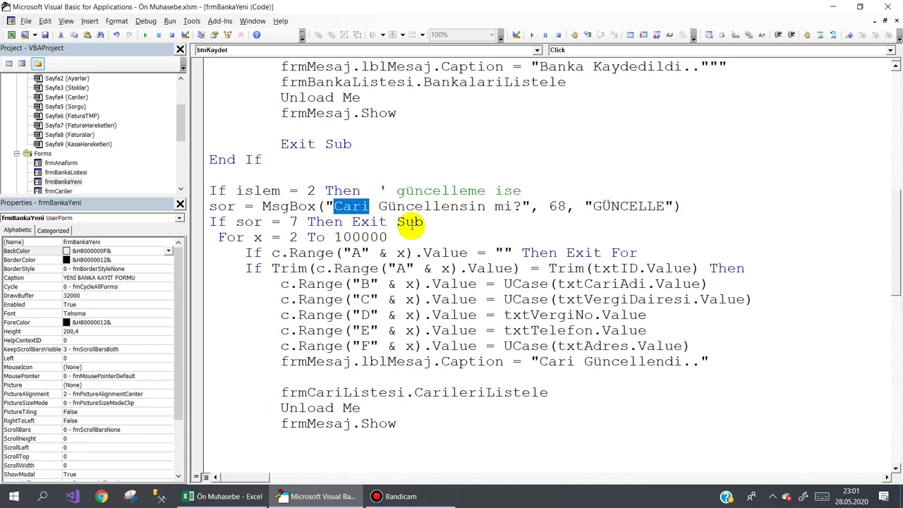
text(Banka)
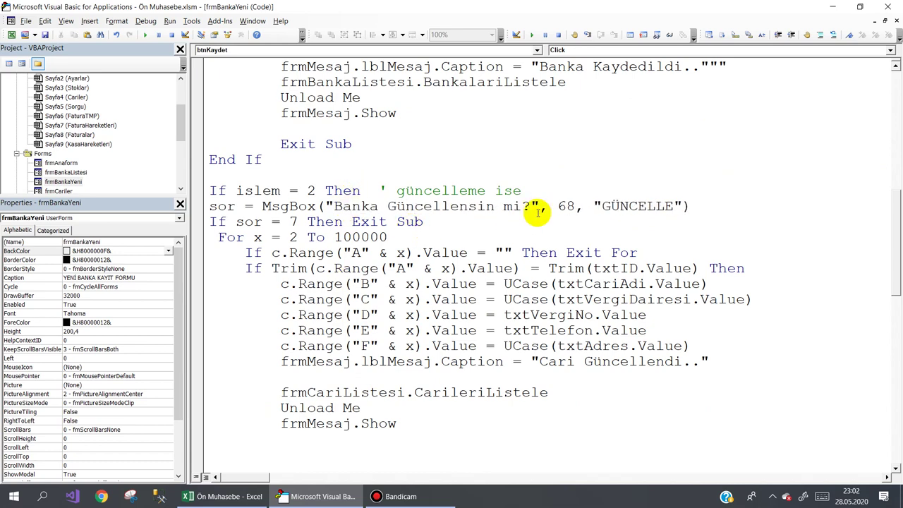
double_click(275, 253)
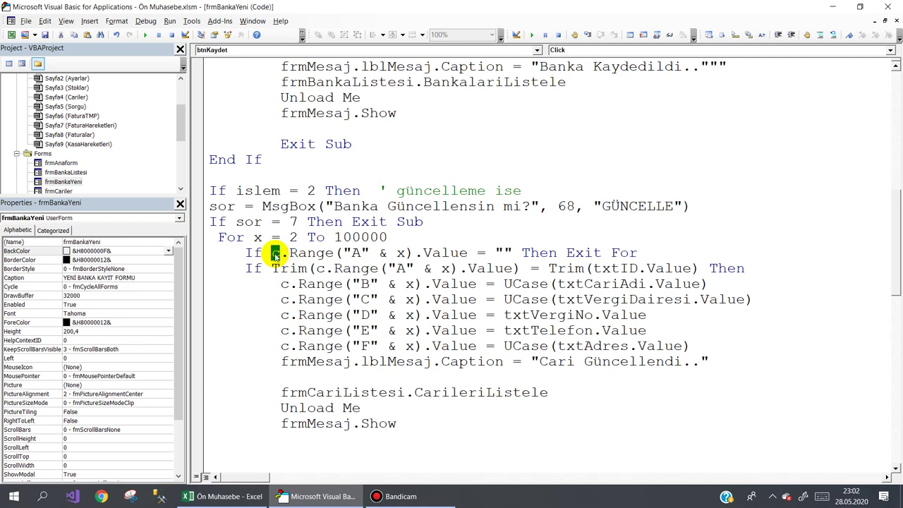
text(b)
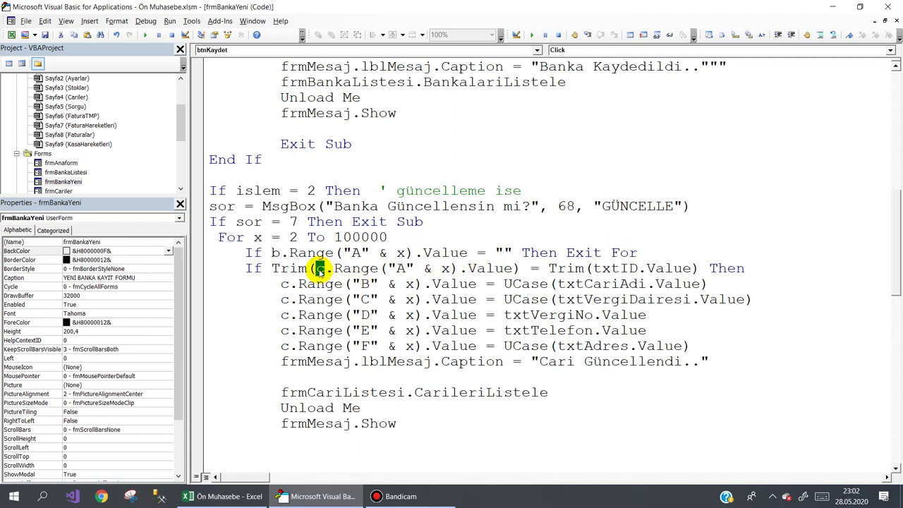
text(b)
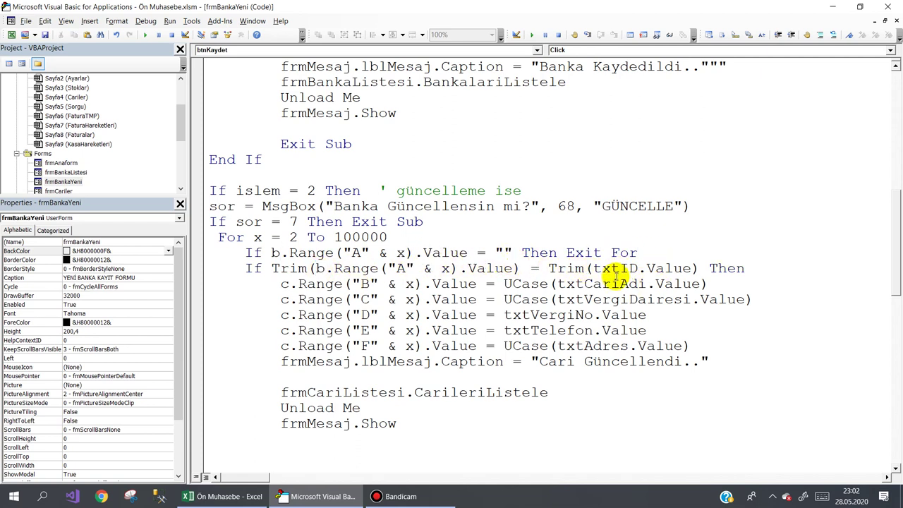
Step: Point the column lines at sheet variable b and delete the telephone and address lines
double_click(282, 7)
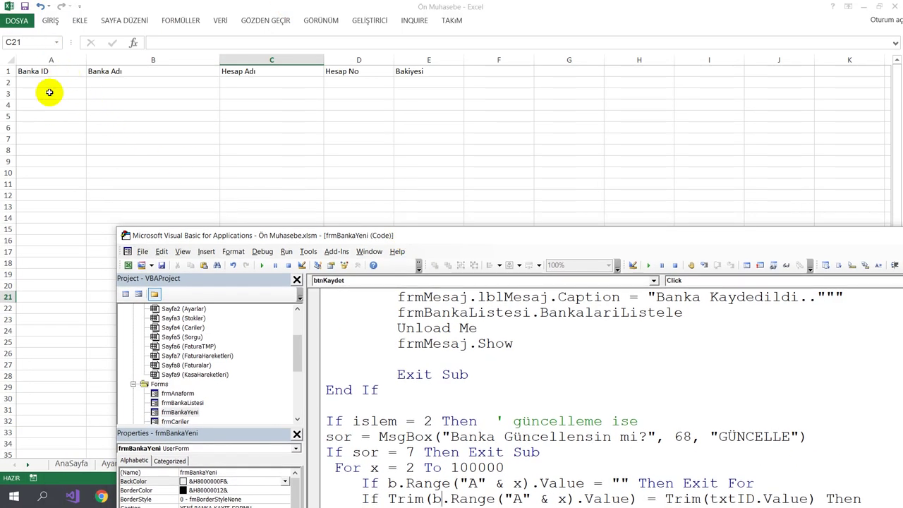
double_click(493, 237)
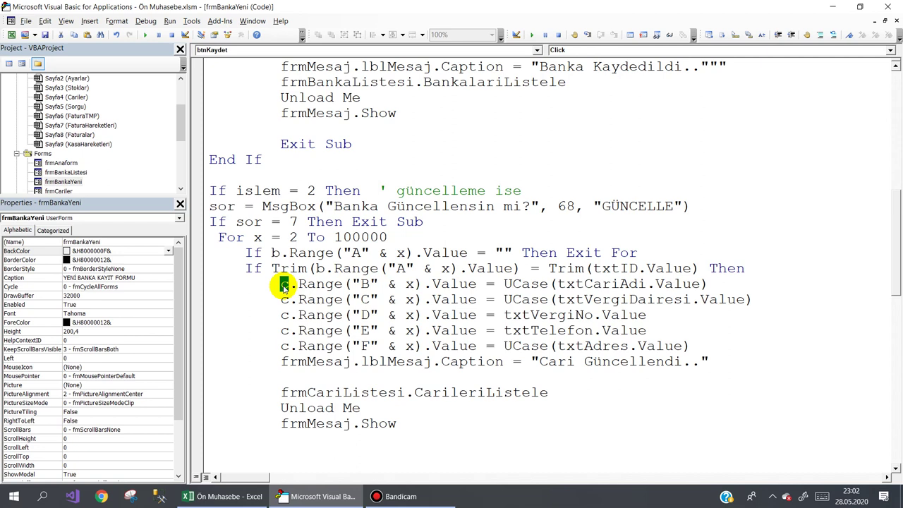
text(b)
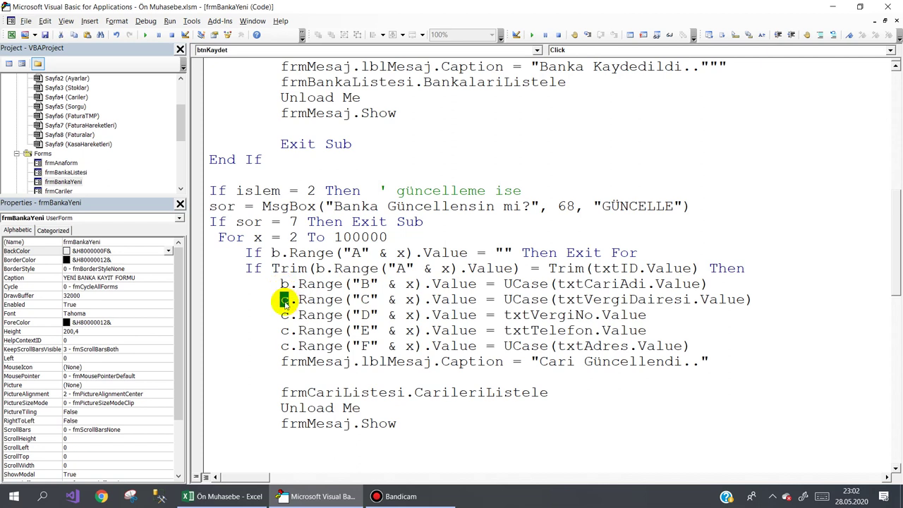
text(b)
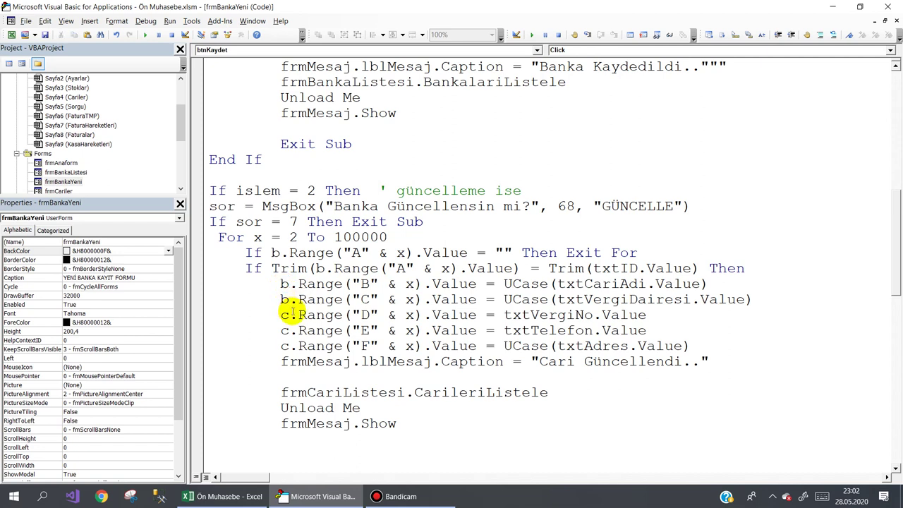
double_click(284, 316)
text(b)
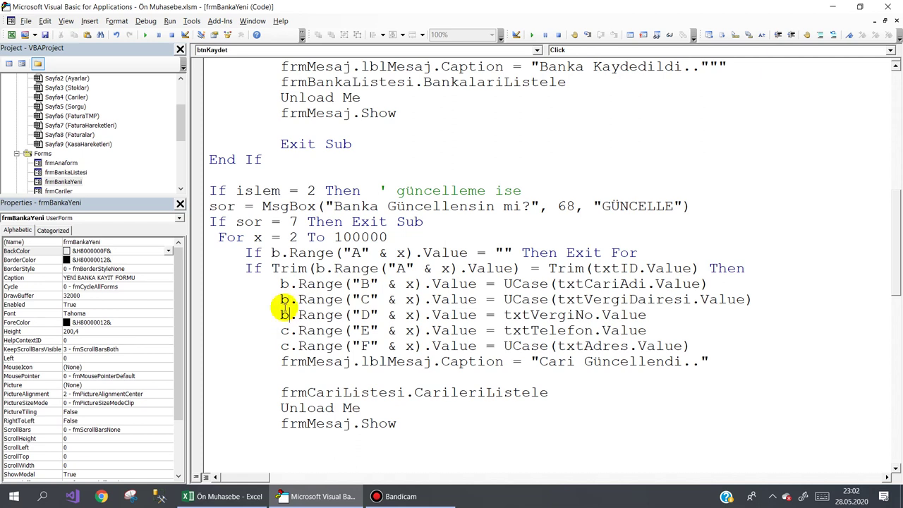
drag(272, 330, 768, 346)
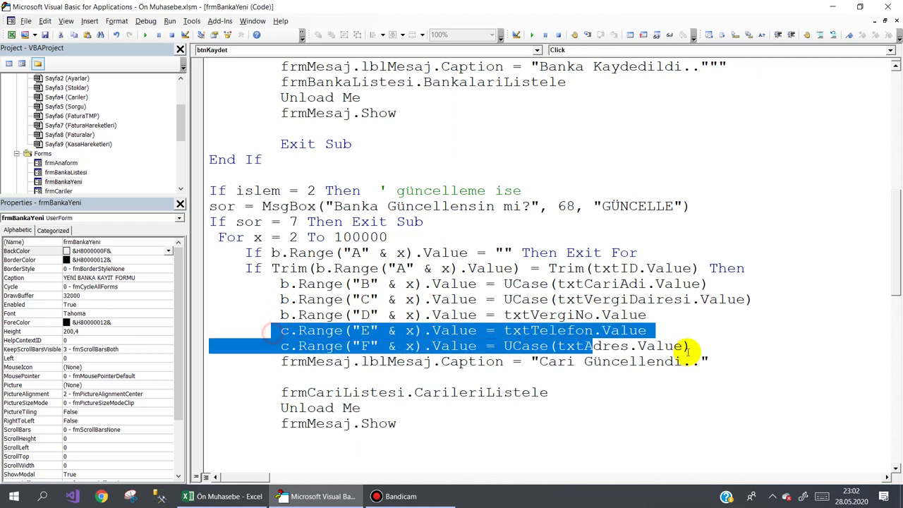
key(Delete)
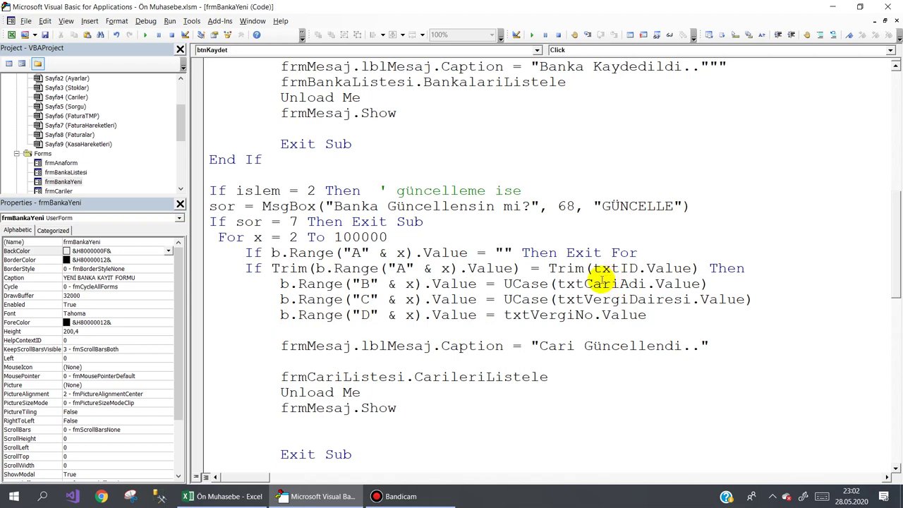
Step: Write the row from txtBankaAdi, cbHesapTipi and txtHesapNo instead of the customer fields
double_click(607, 284)
text(txtBankaAdi)
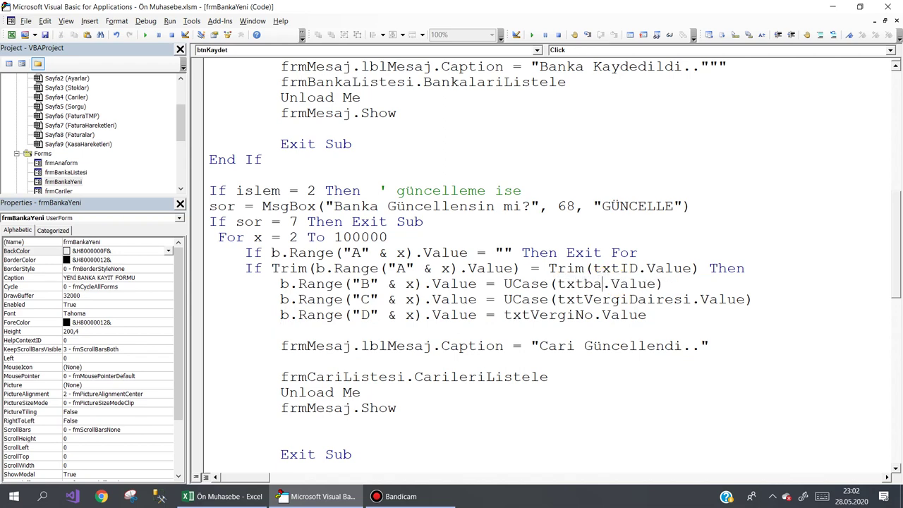
double_click(691, 299)
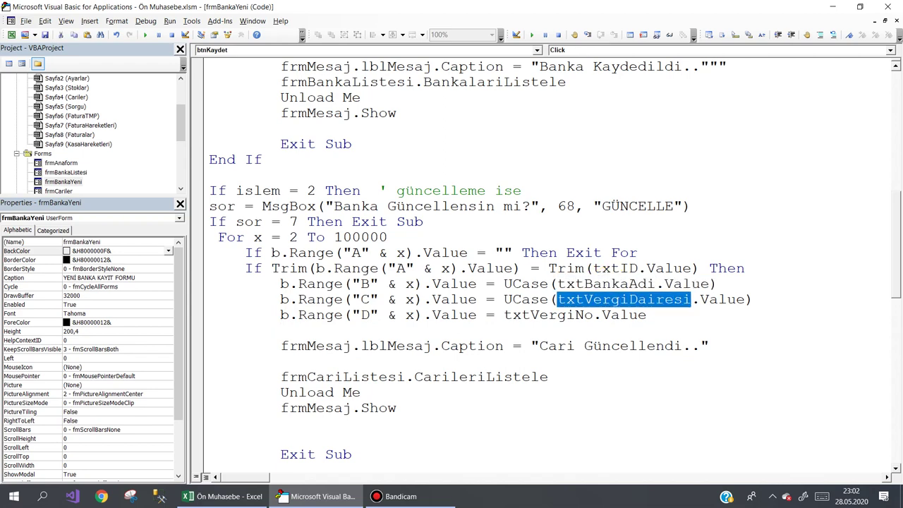
text(cb)
key(ctrl+space)
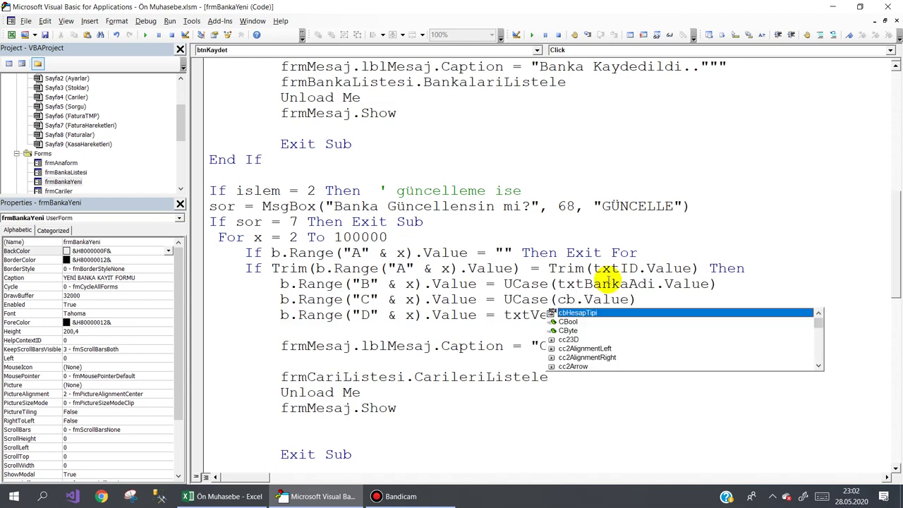
key(Tab)
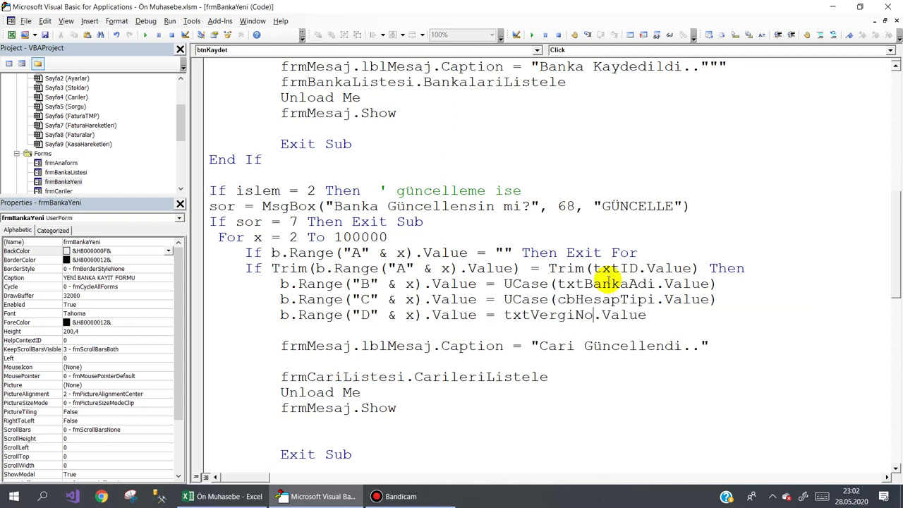
key(ctrl+shift+Left)
text(txt)
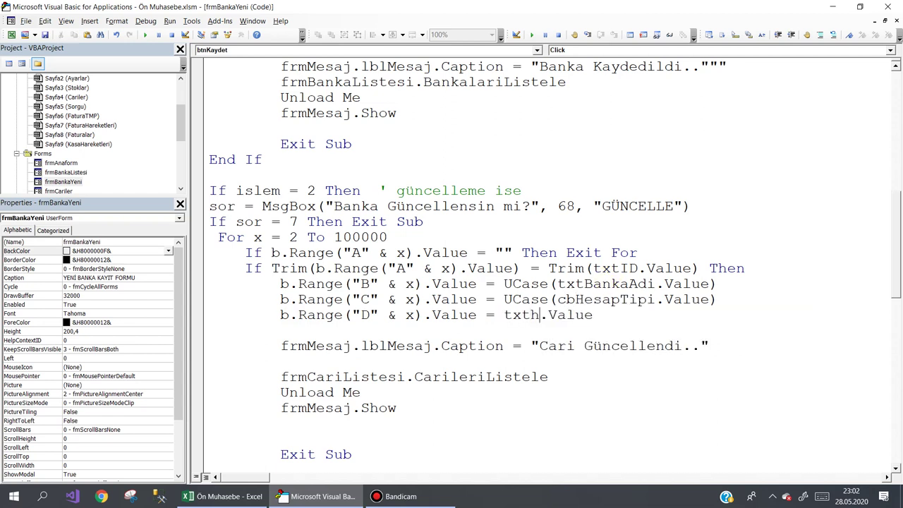
key(ctrl+space)
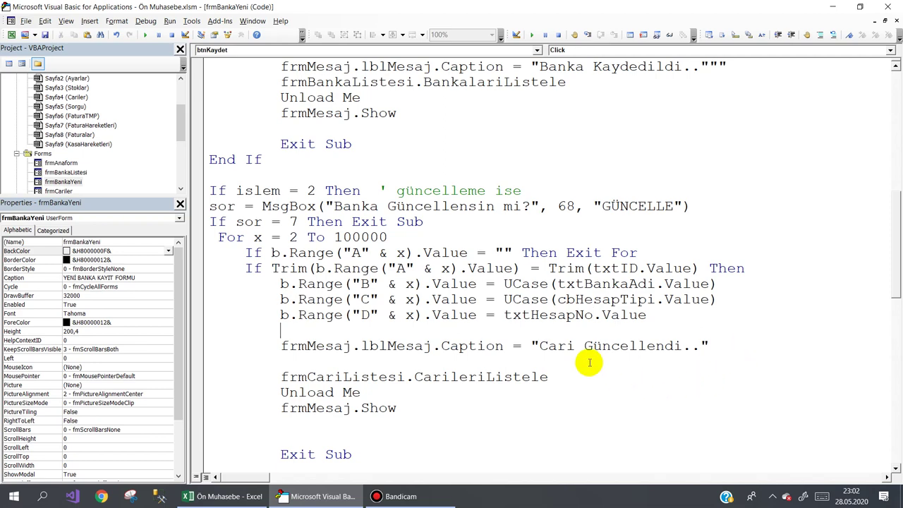
Step: Change the success message to 'Banka' and replace CarileriListele with frmBankaListesi.BankalariListele
click(556, 346)
double_click(556, 345)
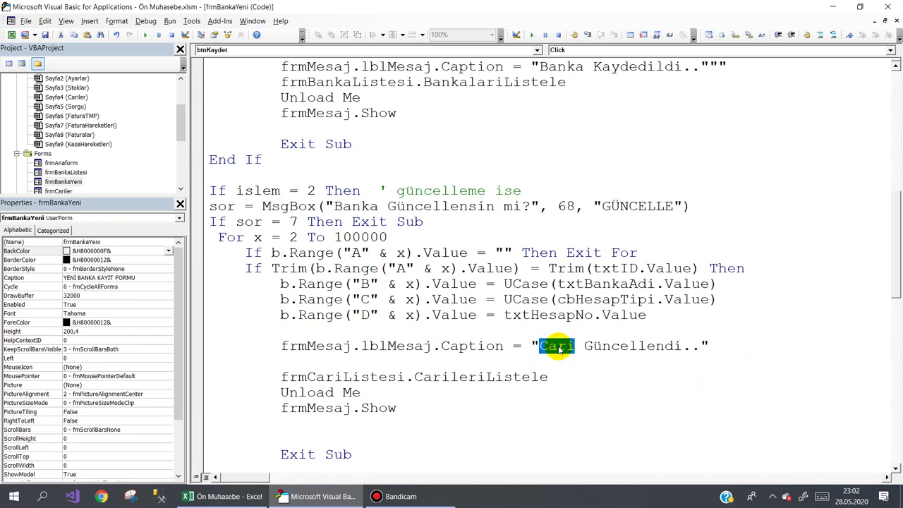
text(Banka)
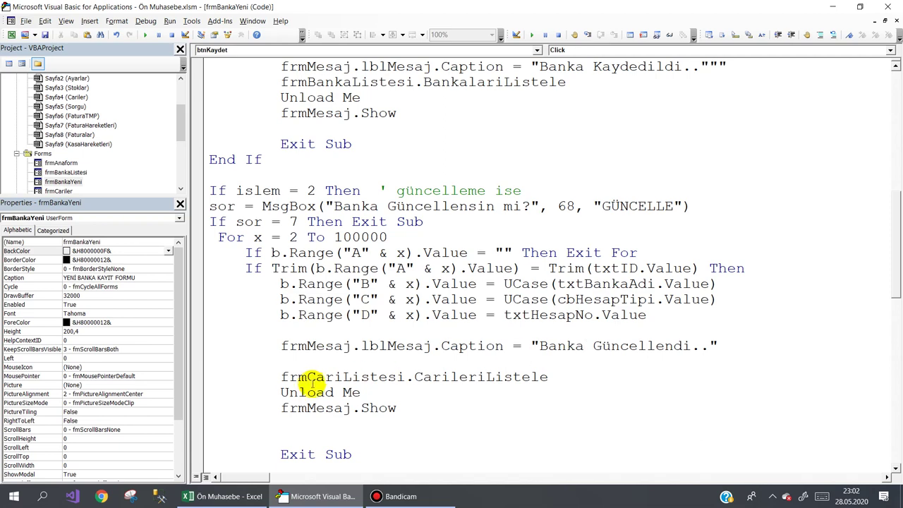
double_click(304, 377)
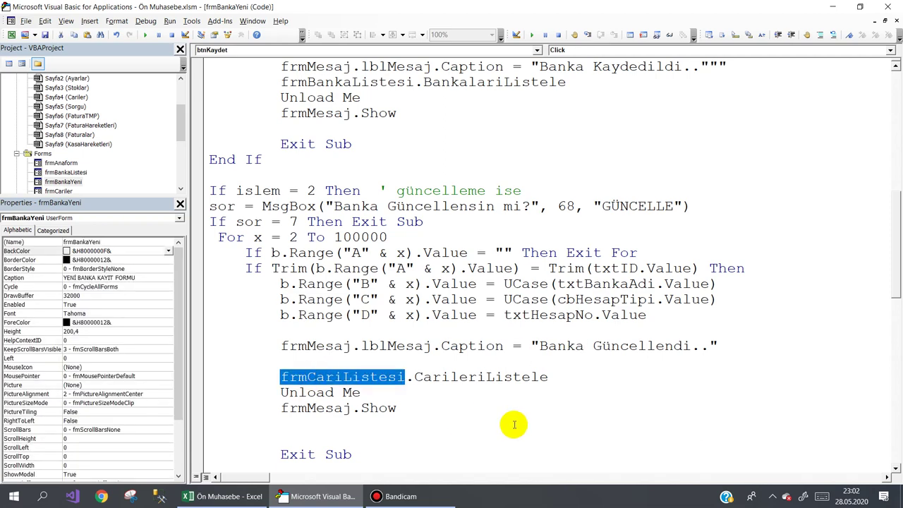
text(frmBan)
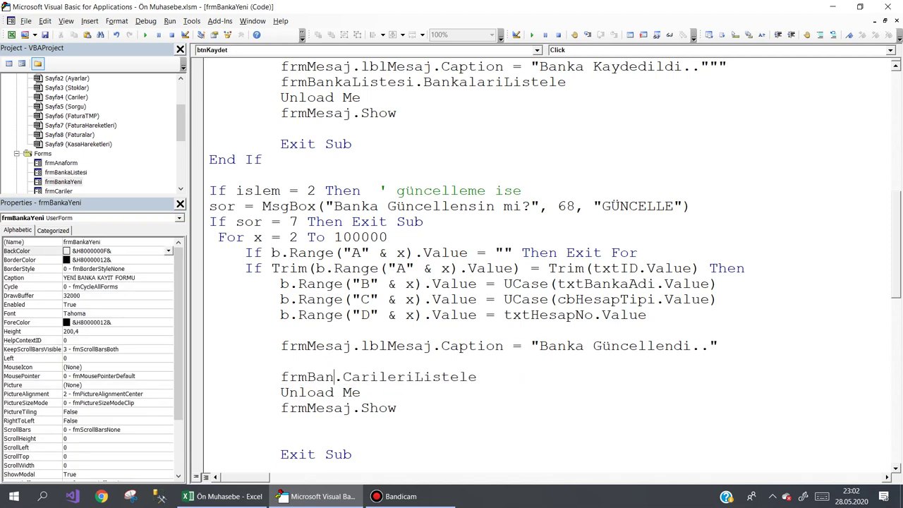
key(ctrl+space)
key(Tab)
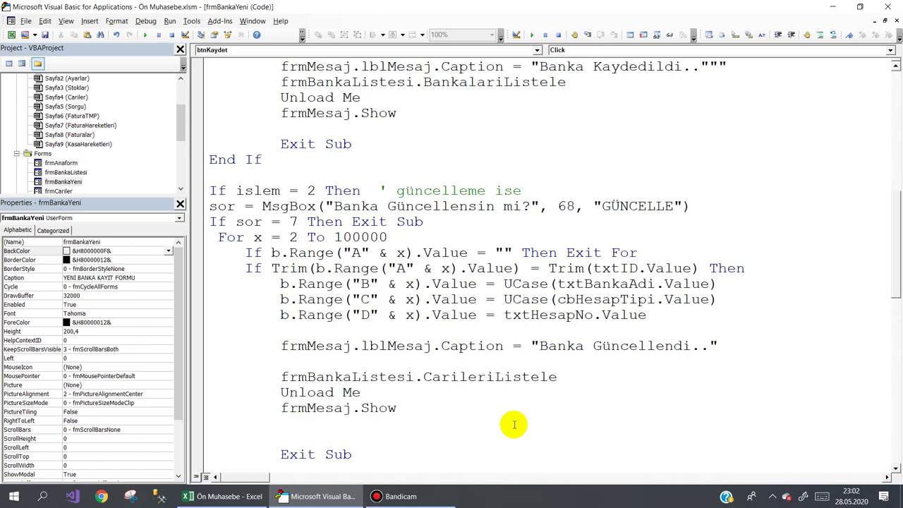
text(.ban.)
key(Tab)
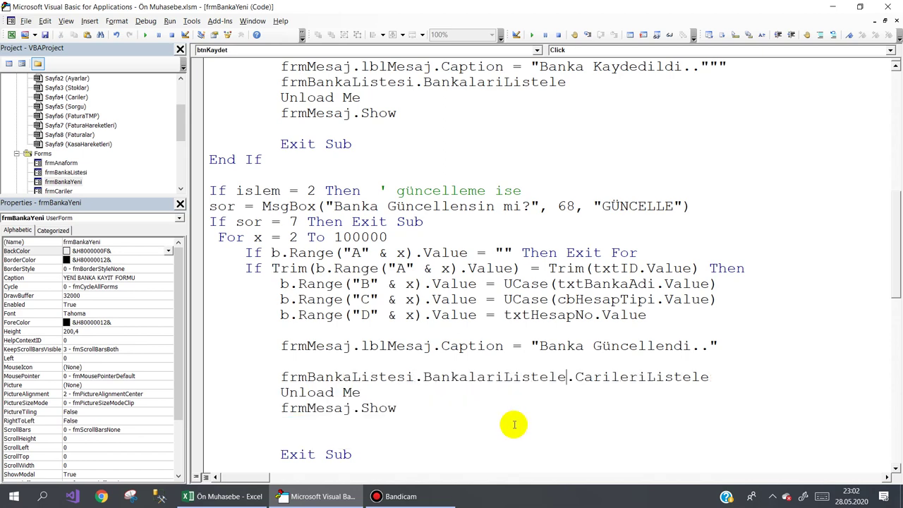
key(shift+End)
key(Delete)
scroll(353, 374, down, 1)
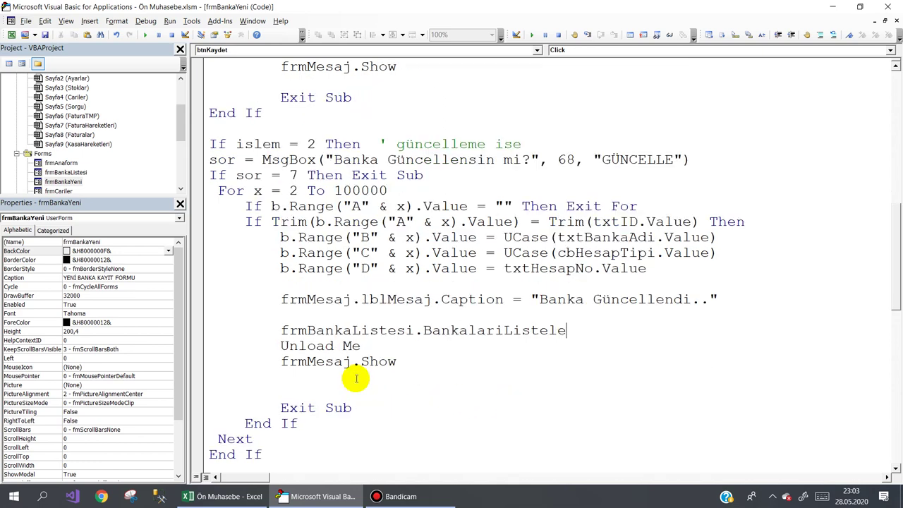
scroll(354, 377, down, 2)
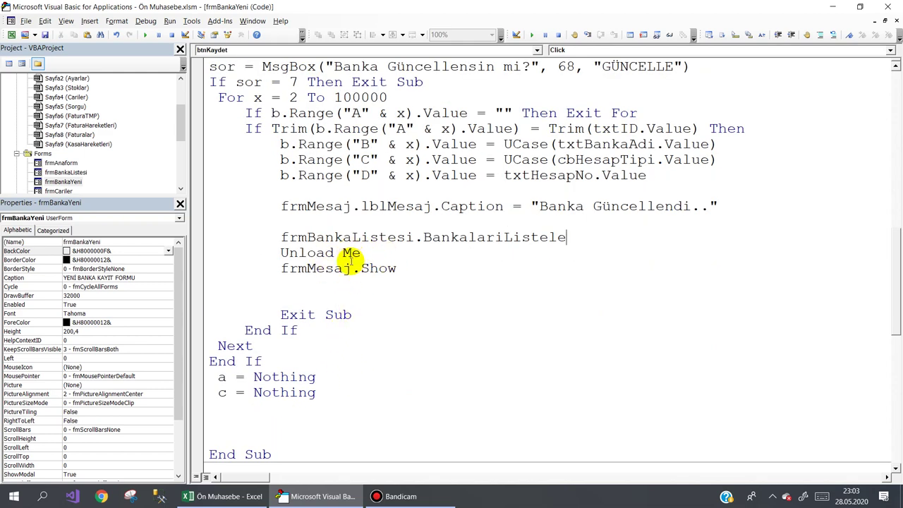
scroll(409, 267, down, 2)
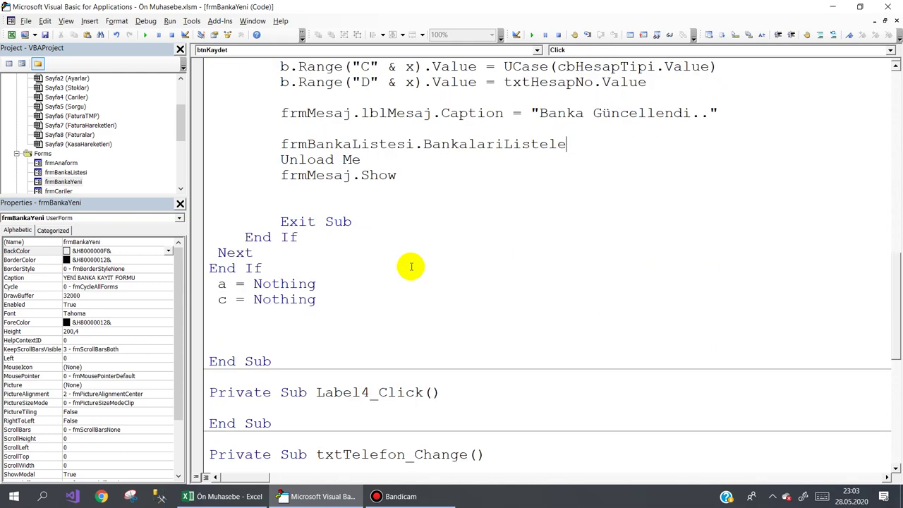
scroll(409, 272, down, 2)
scroll(409, 274, up, 1)
scroll(406, 282, down, 1)
Step: Delete the txtTelefon_Change, txtVergiNo_Change and UserForm_Click procedures
scroll(402, 296, down, 1)
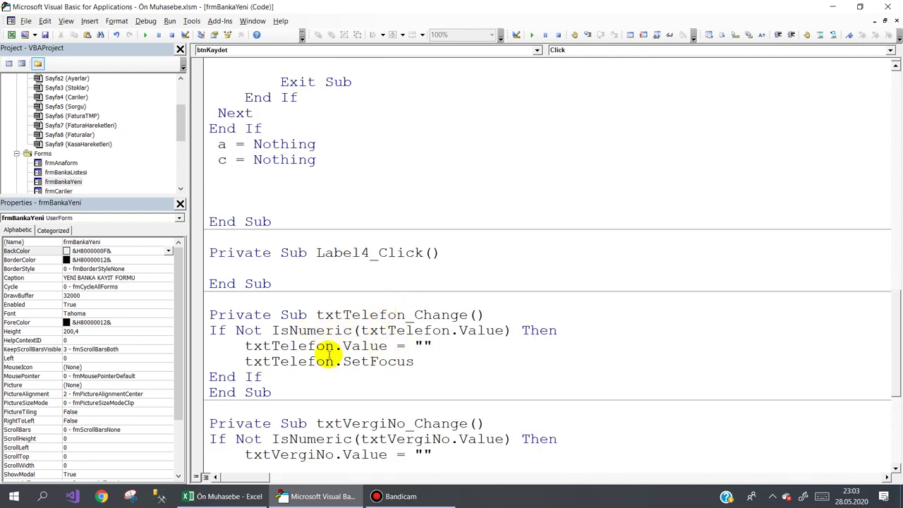
mouse_move(280, 394)
mouse_down()
mouse_move(211, 340)
mouse_move(199, 315)
mouse_up()
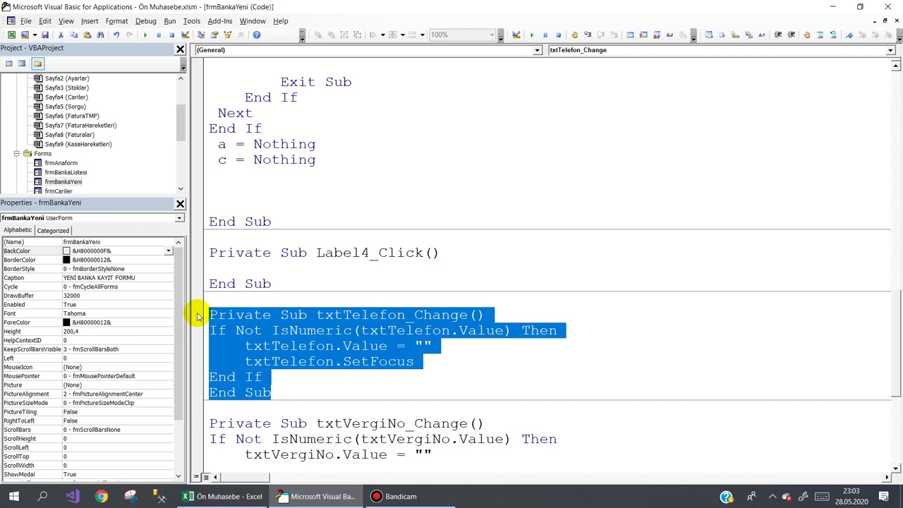
key(Delete)
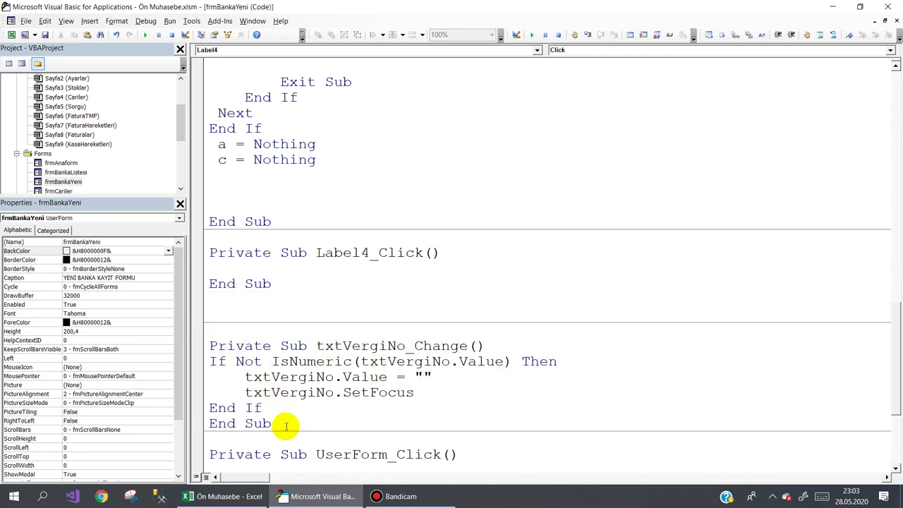
mouse_move(201, 360)
mouse_down()
mouse_move(283, 426)
mouse_move(181, 346)
mouse_up()
click(414, 394)
key(Delete)
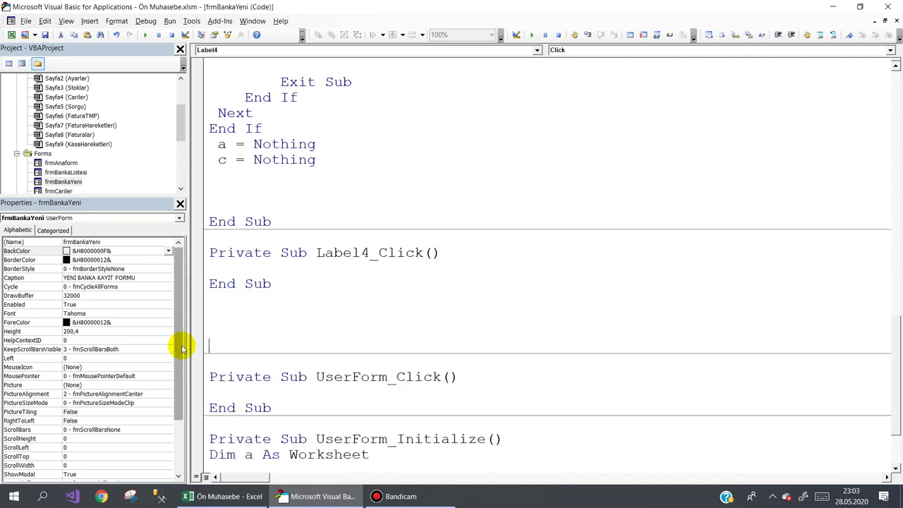
drag(275, 407, 192, 339)
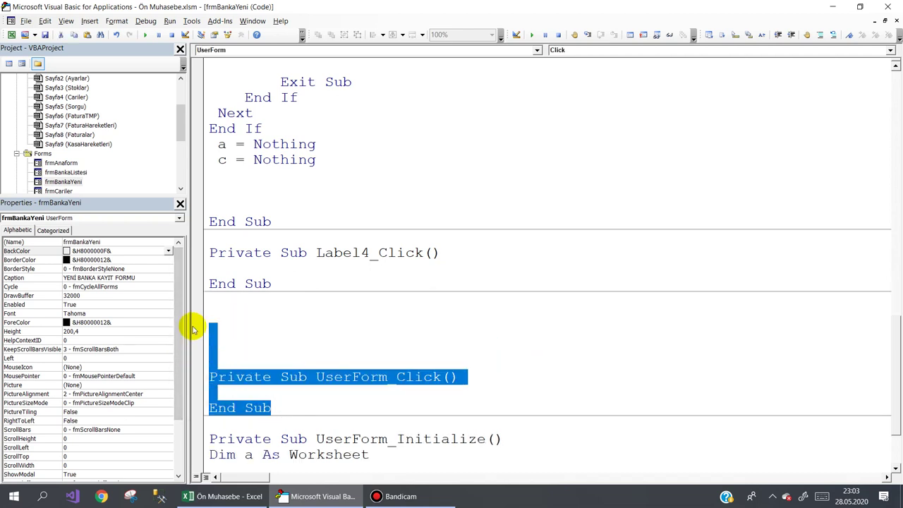
key(Delete)
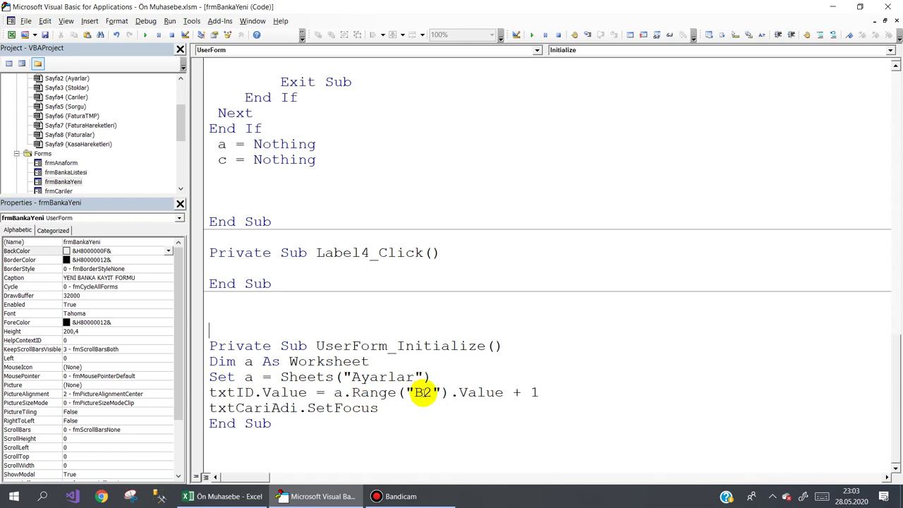
Step: Base the new ID on Ayarlar B10, focus txtBankaAdi on startup, and open the frmBankaYeni design
drag(422, 392, 429, 392)
text(10)
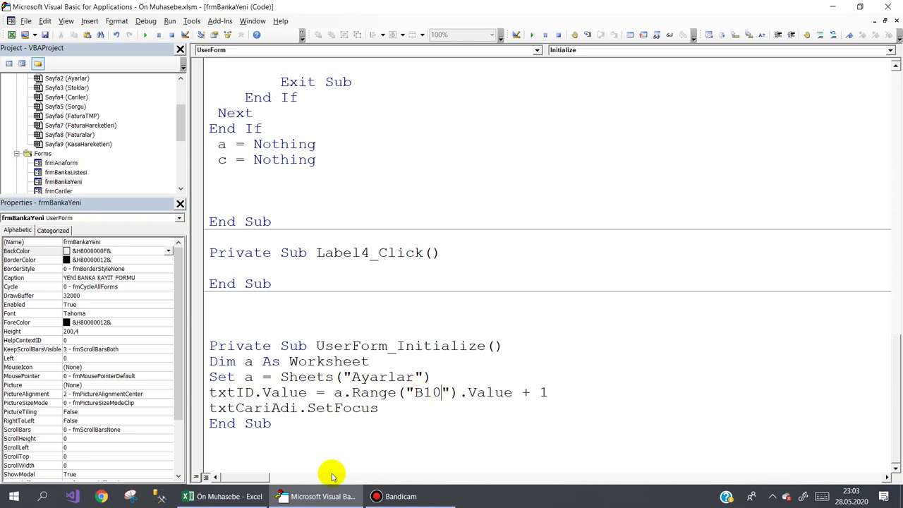
click(224, 496)
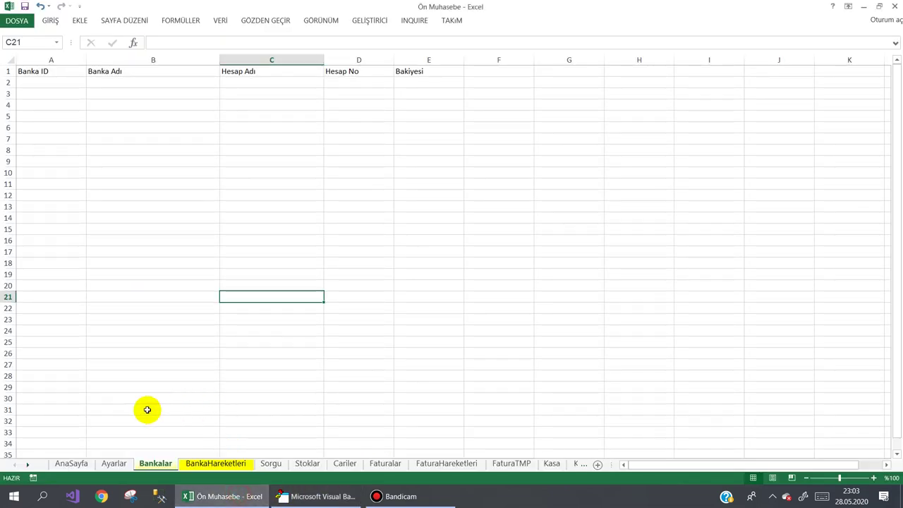
click(113, 463)
click(238, 233)
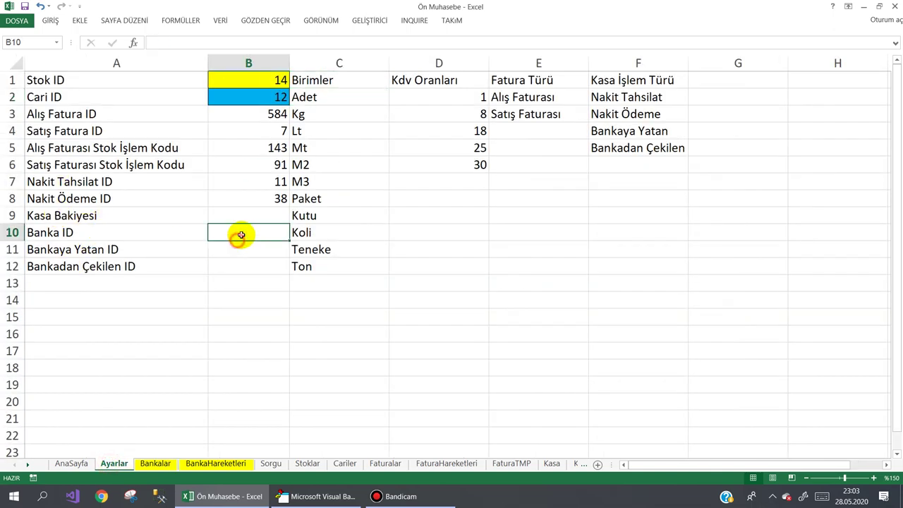
click(324, 494)
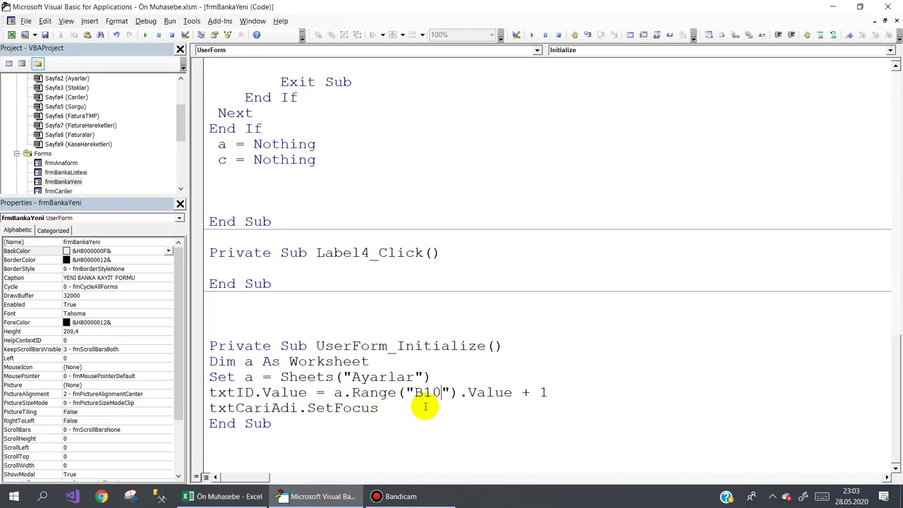
double_click(261, 408)
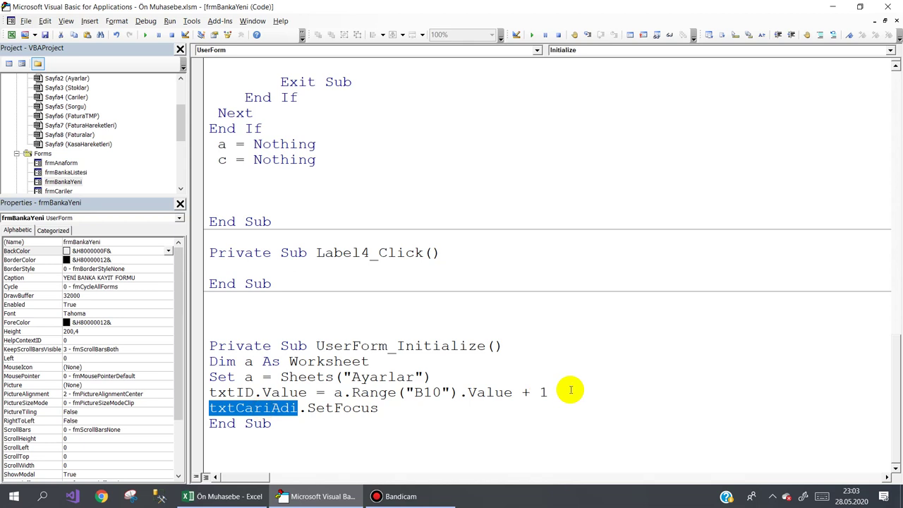
text(txt)
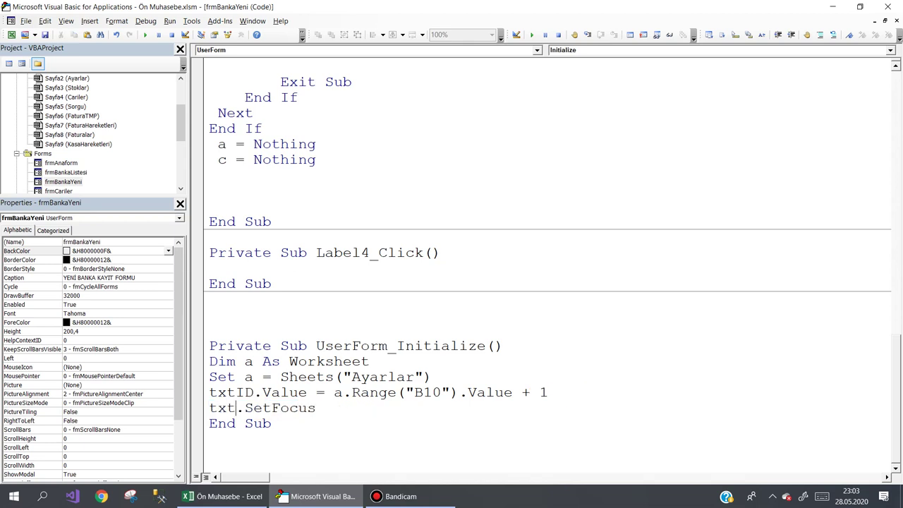
text(BankaAdi)
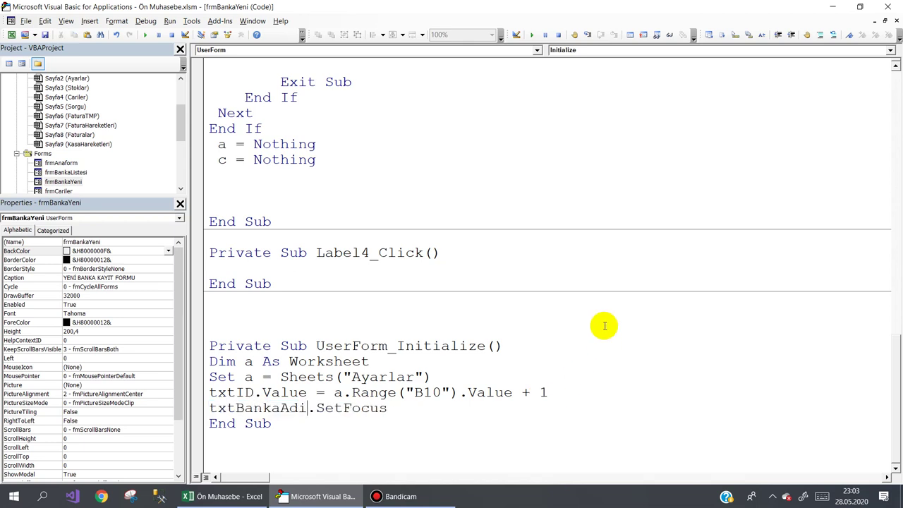
double_click(69, 183)
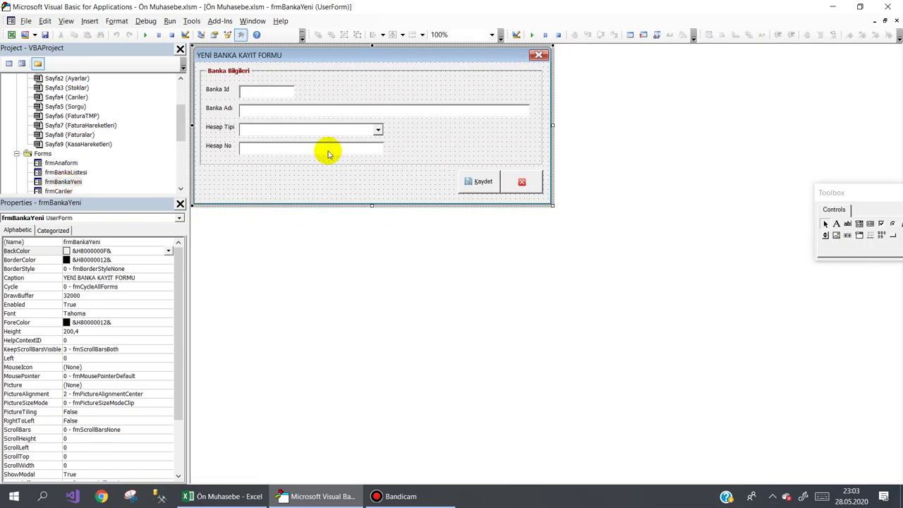
Step: Set the Hesap No box's MaxLength to 11 and create its txtHesapNo_Change handler
click(302, 149)
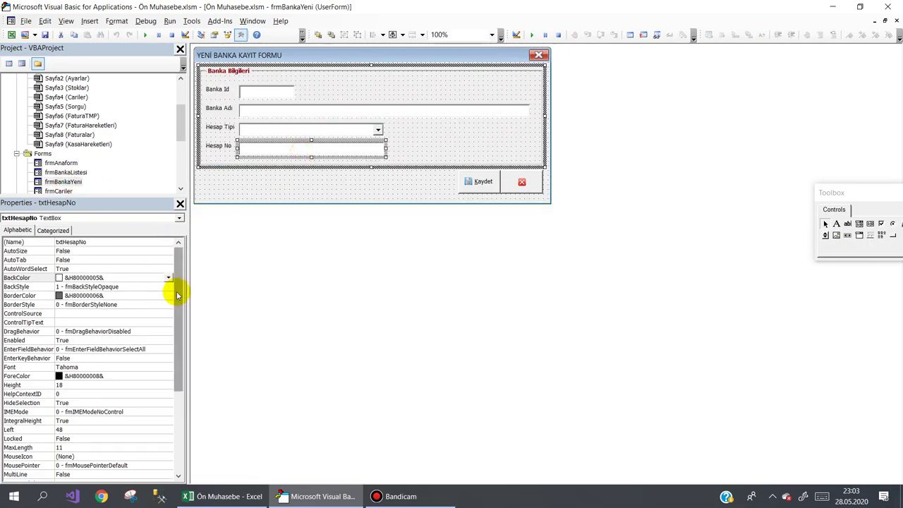
click(62, 447)
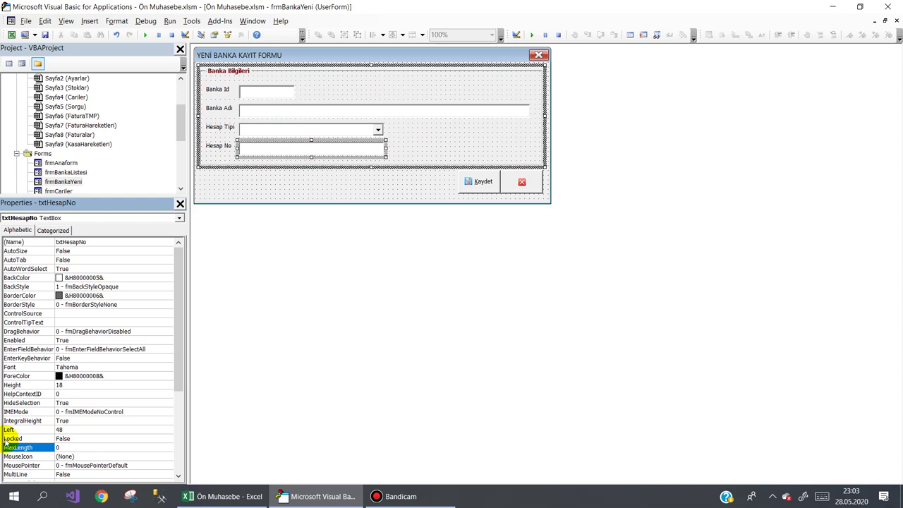
text(11)
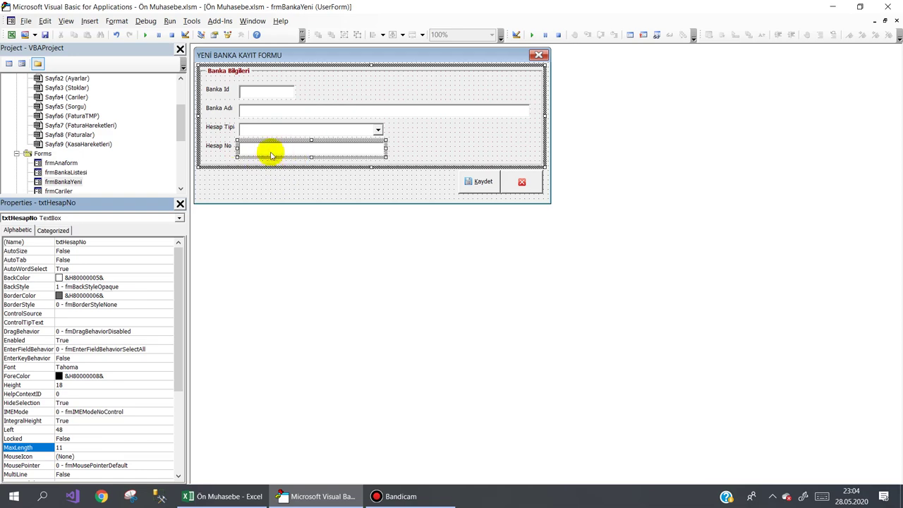
double_click(271, 146)
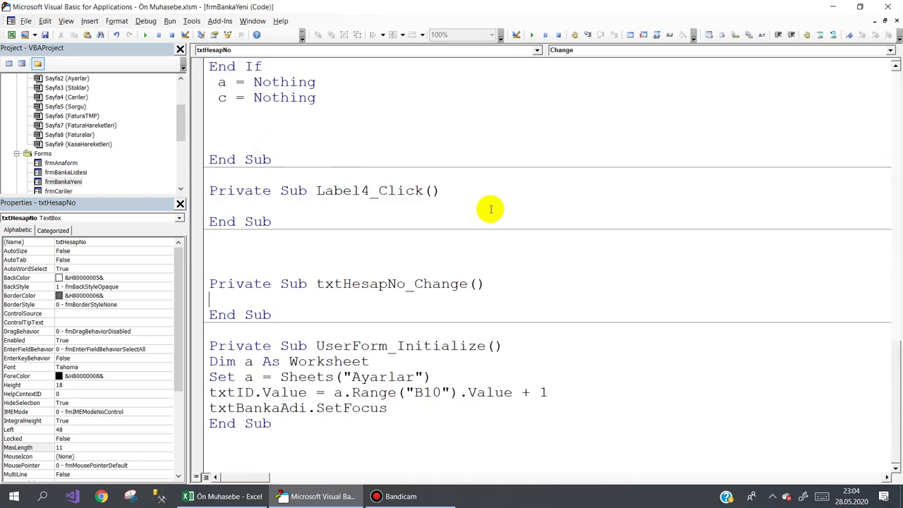
Step: Make txtHesapNo_Change clear and refocus the Hesap No box when its value isn't numeric
text(if not isnum)
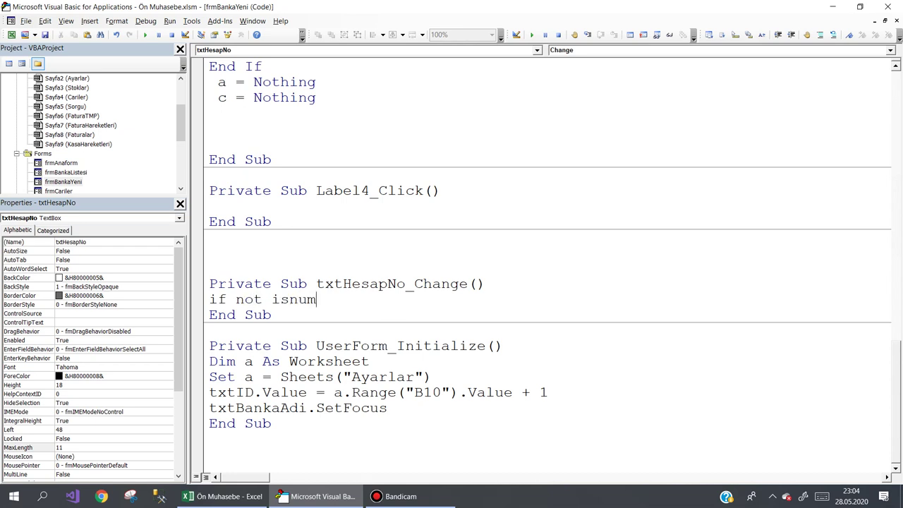
key(ctrl+space)
text((txth)
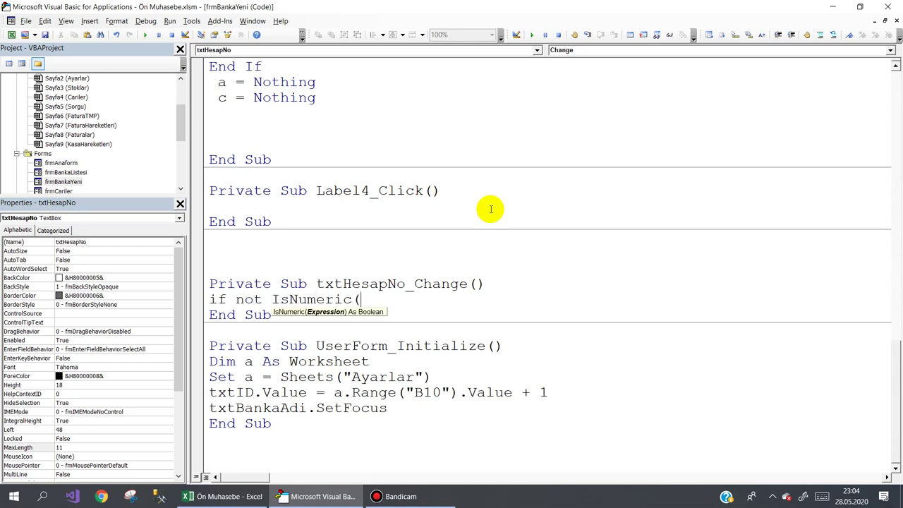
text(e)
key(ctrl+space)
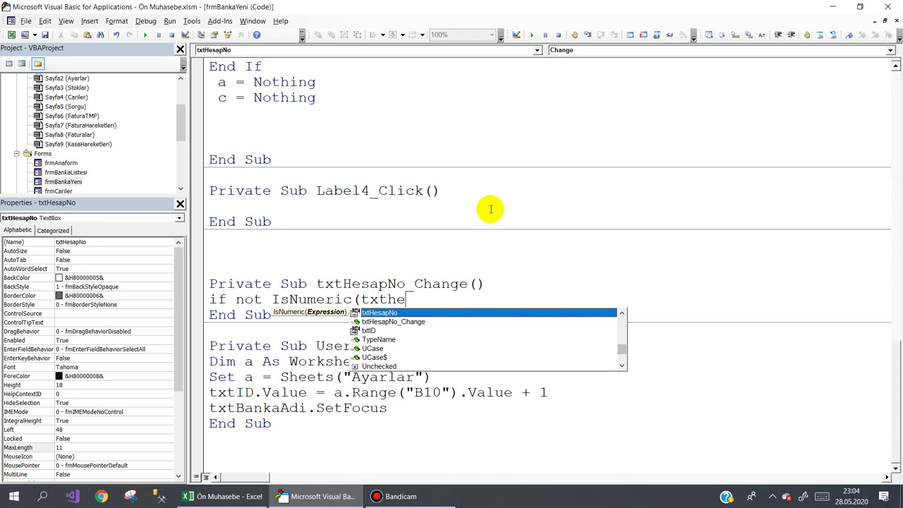
text(.v))
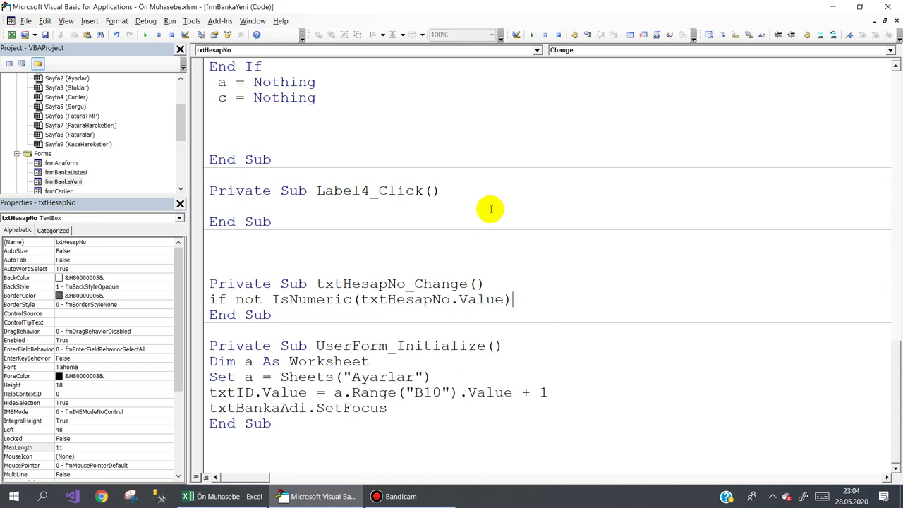
text(=)
key(BackSpace)
text(then txthe)
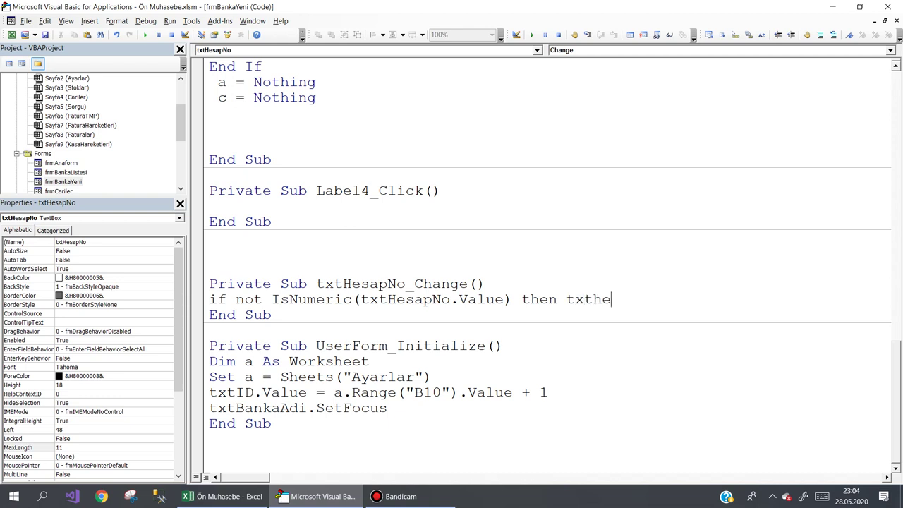
key(ctrl+space)
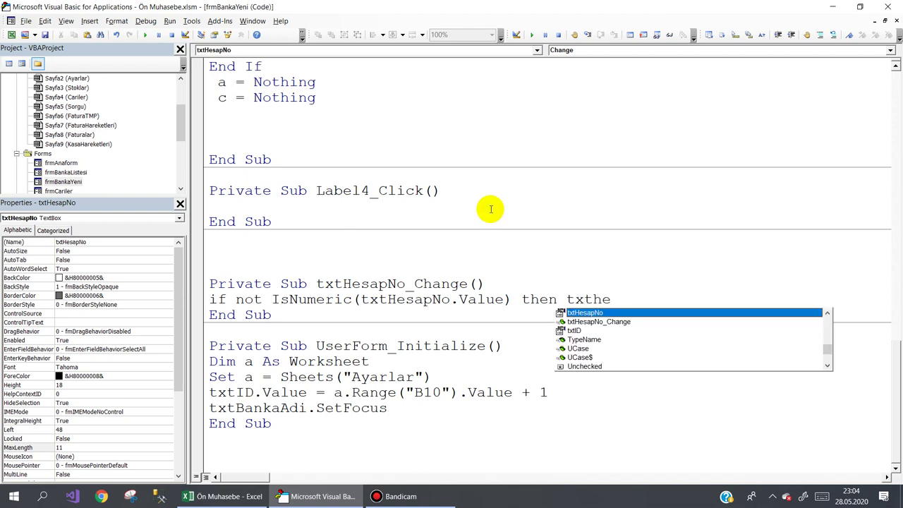
text(.v)
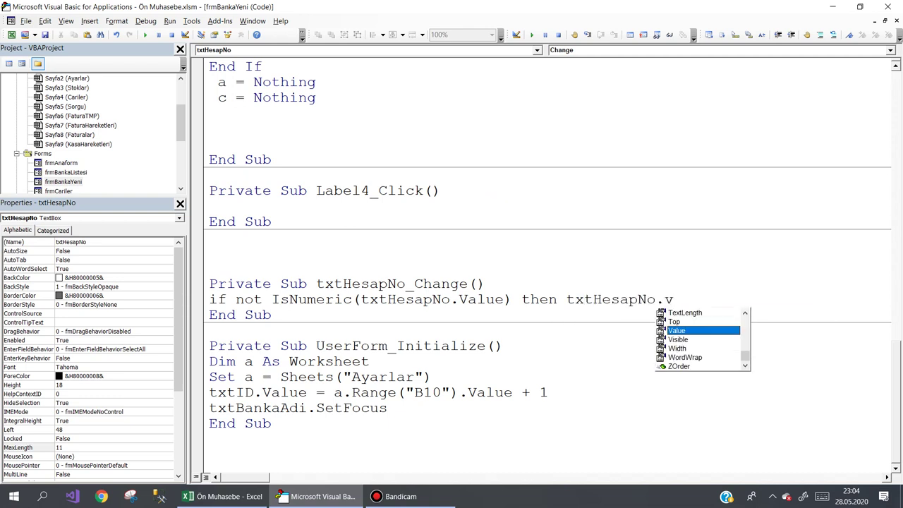
text(="":txthe)
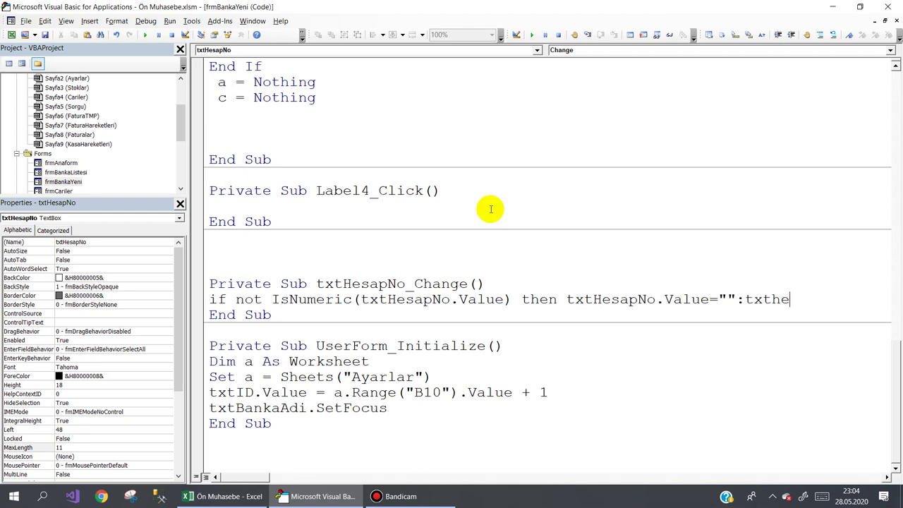
key(ctrl+space)
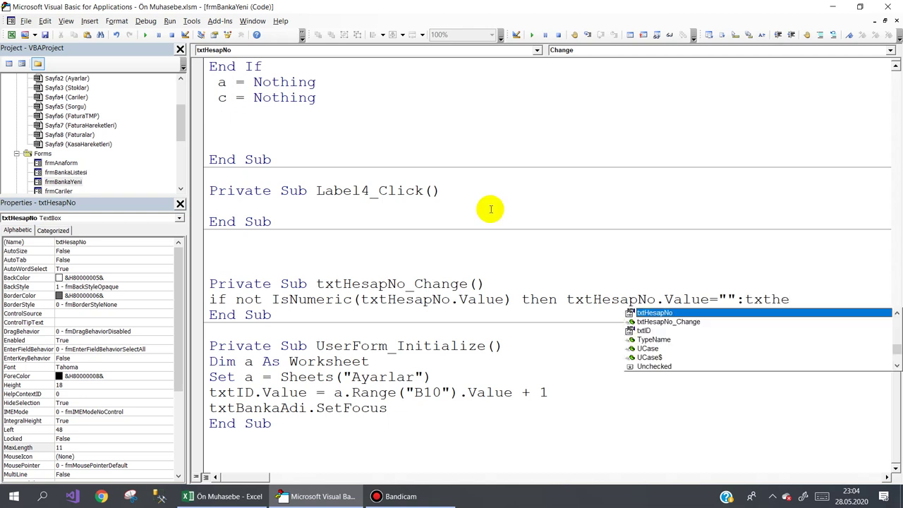
text(.)
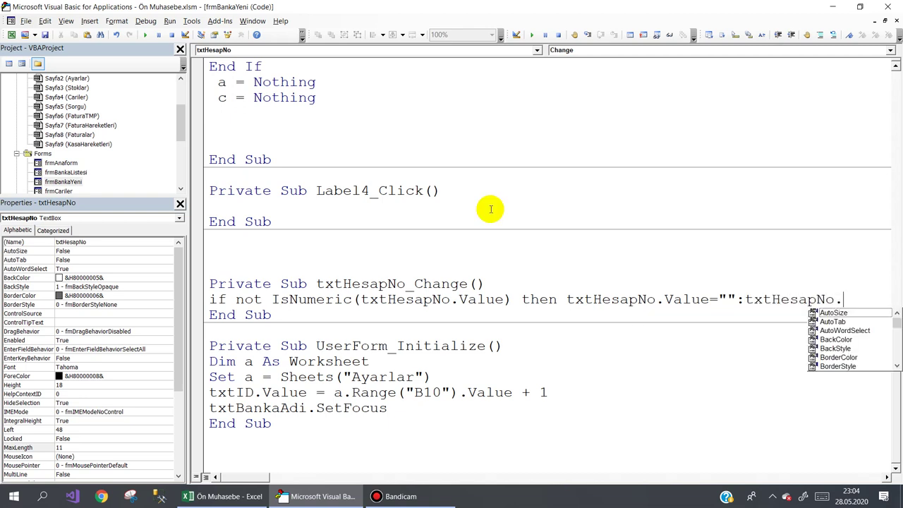
text(set)
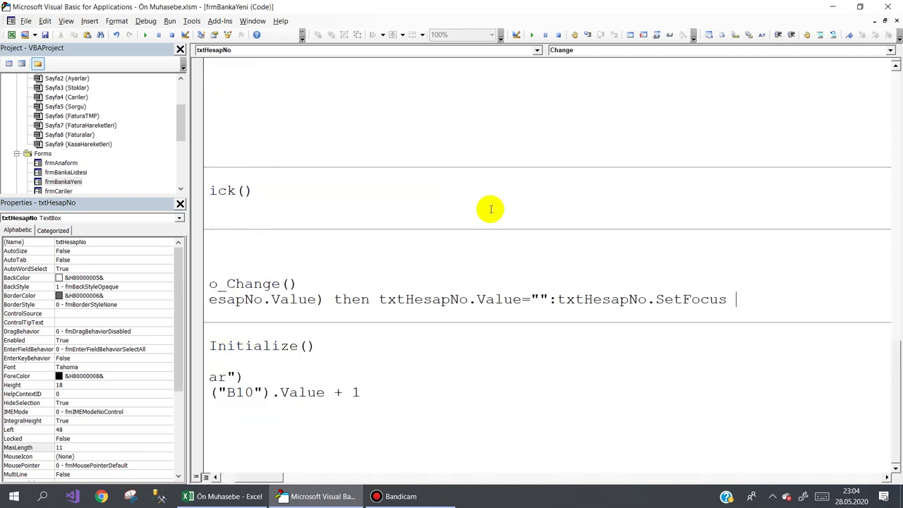
key(Down)
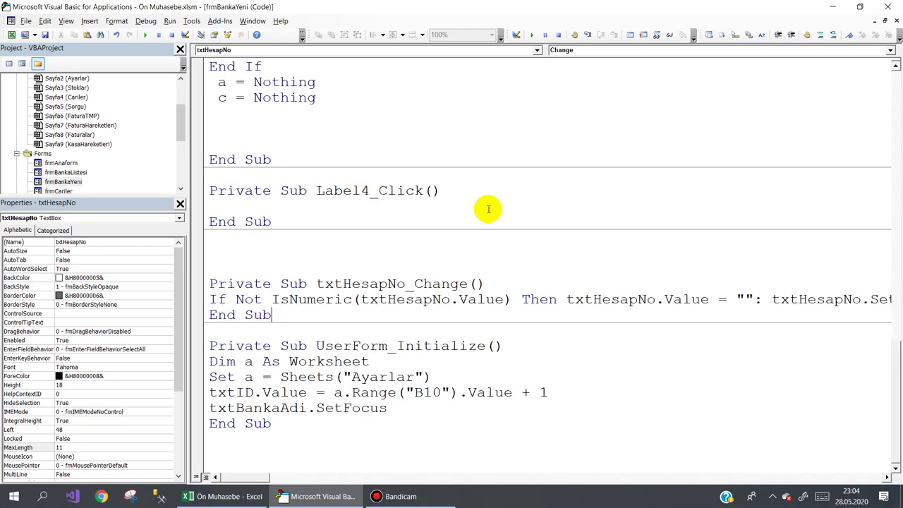
double_click(62, 181)
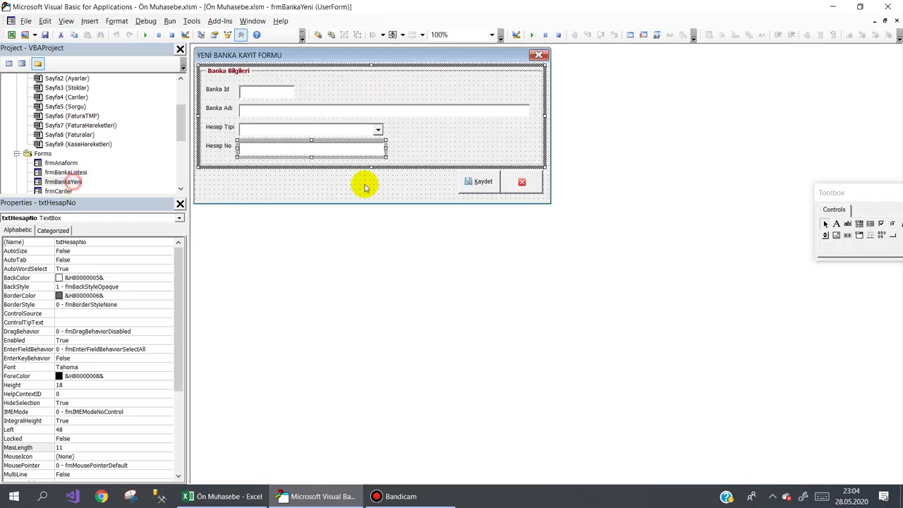
Step: Set cbHesapTipi's Style to 2 - fmStyleDropDownList, then go back to the Excel workbook
click(284, 130)
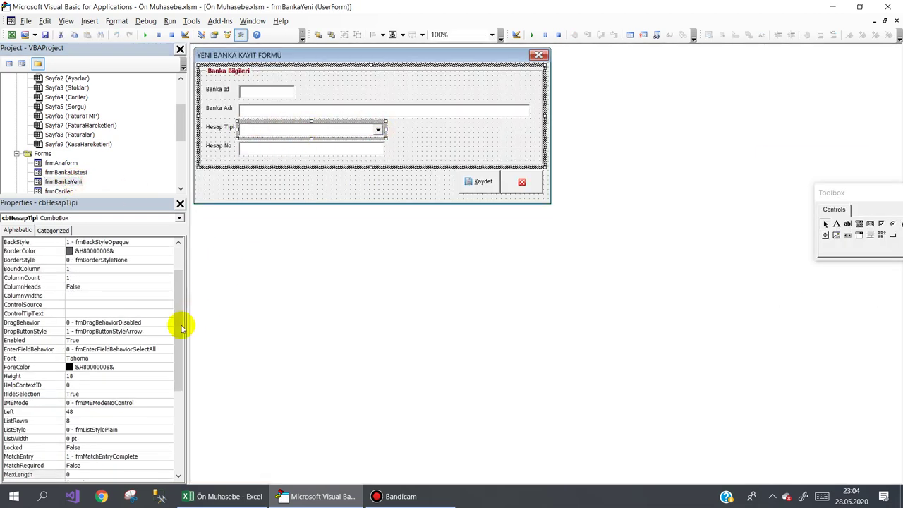
drag(181, 327, 179, 406)
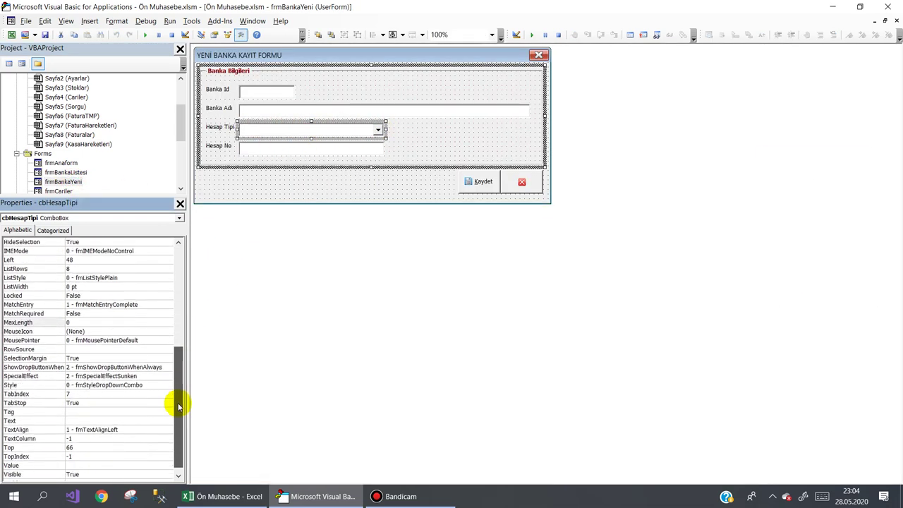
click(29, 385)
click(170, 384)
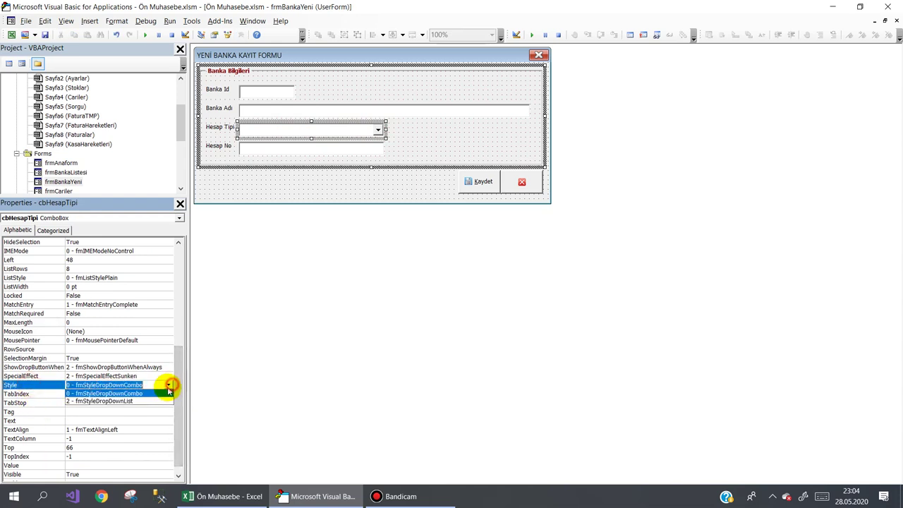
click(117, 401)
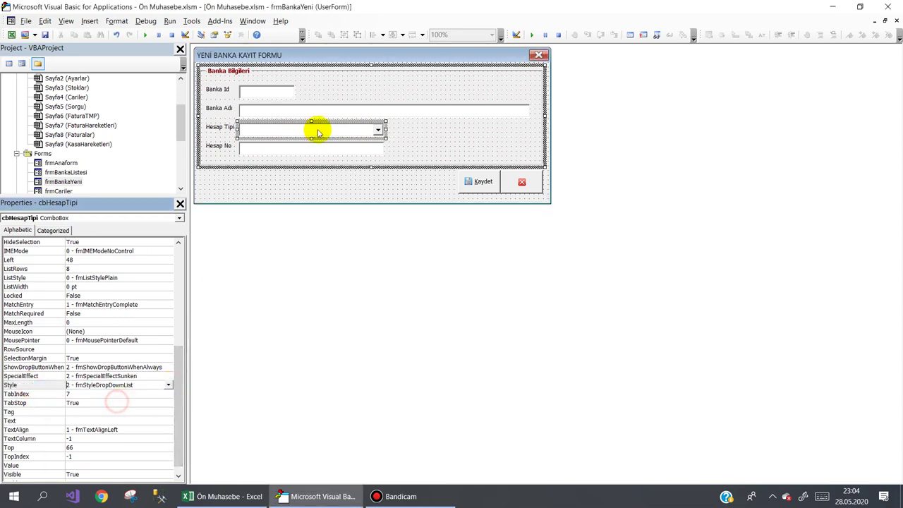
click(305, 184)
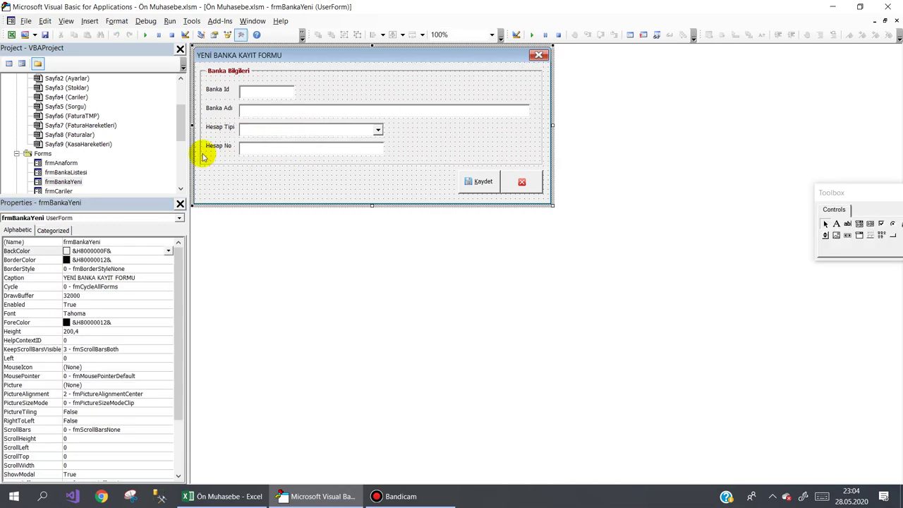
click(72, 172)
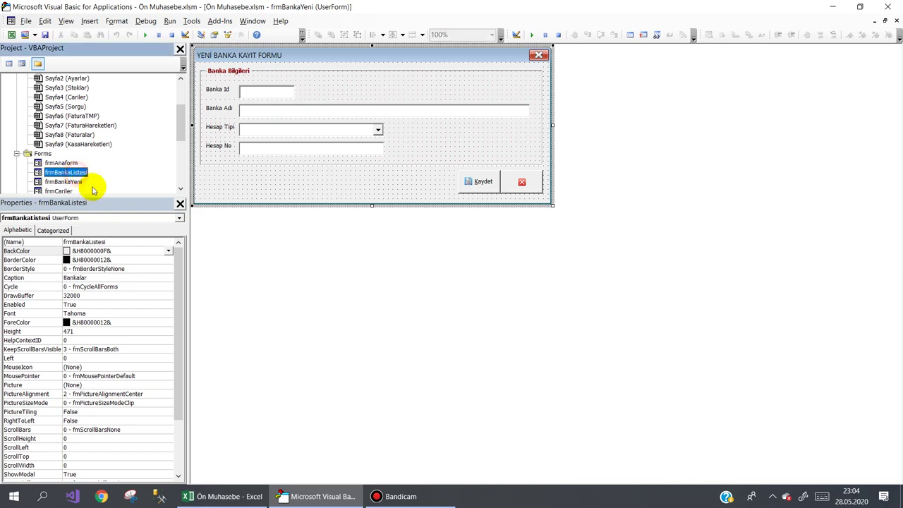
click(224, 496)
Step: Launch the program, start a new bank under Banka > Bankalar, type ABKBANK and open Hesap Tipi
click(67, 465)
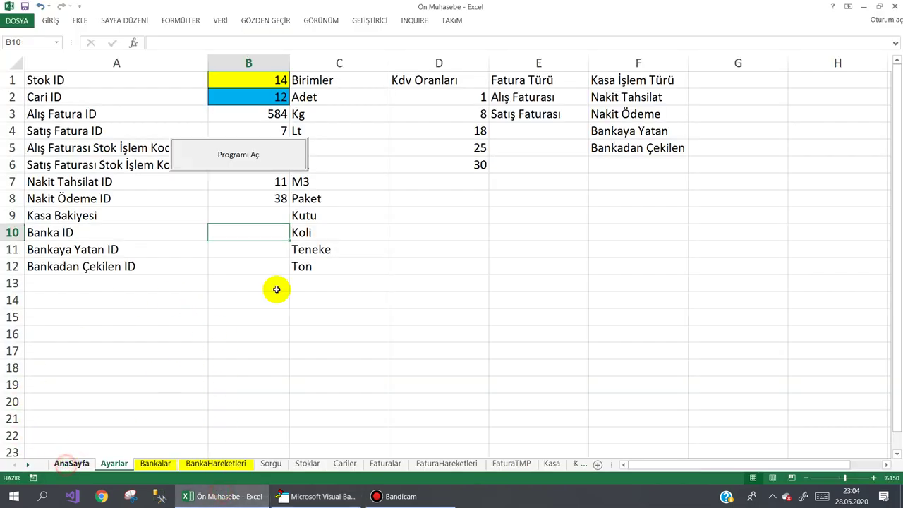
click(242, 162)
click(586, 79)
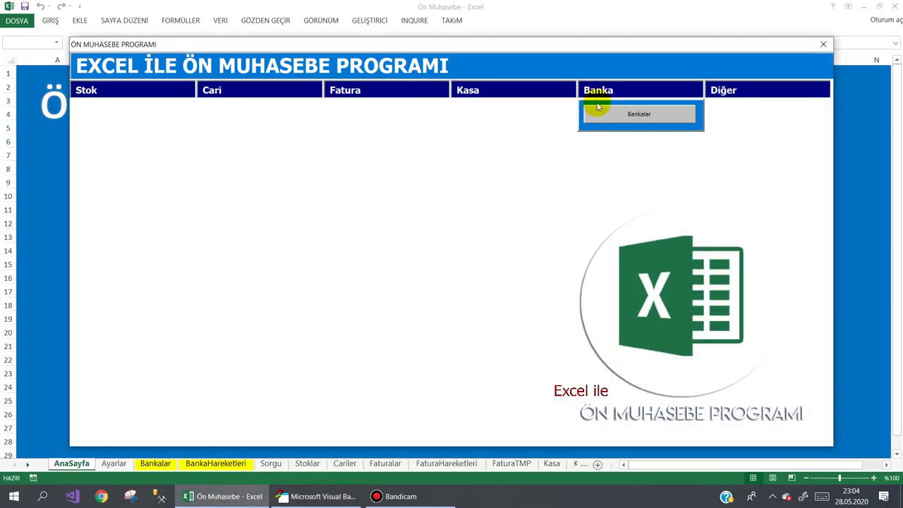
click(601, 113)
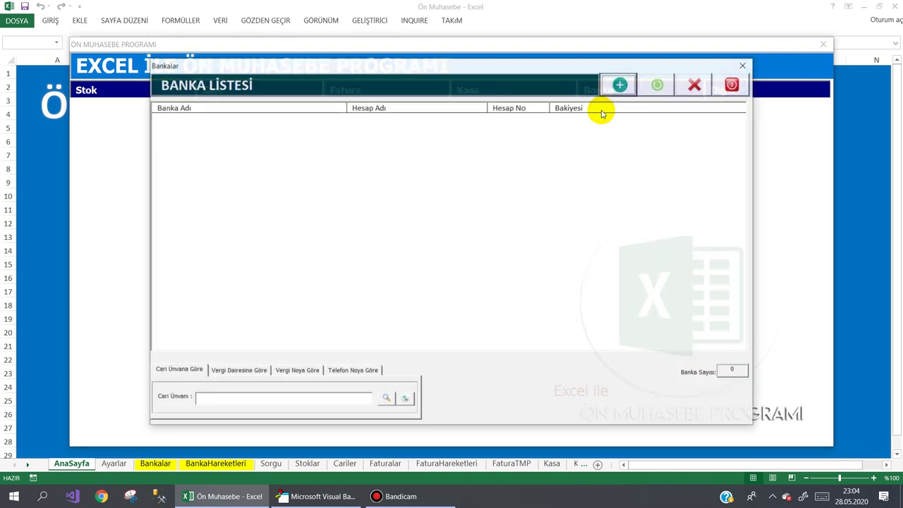
click(620, 84)
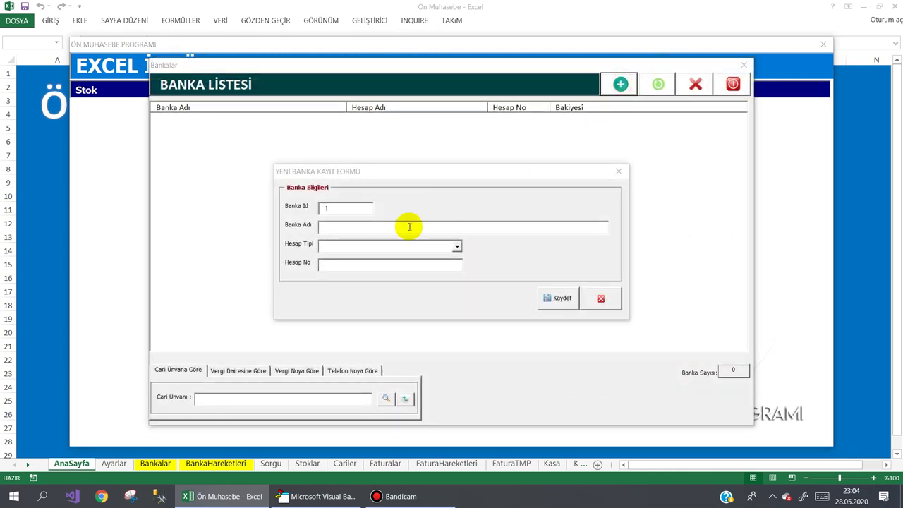
text(ABKBANK)
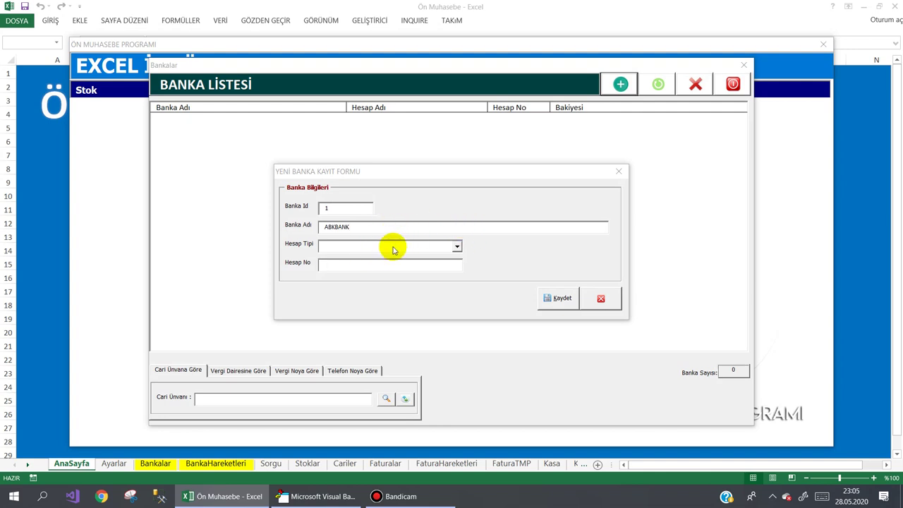
click(457, 247)
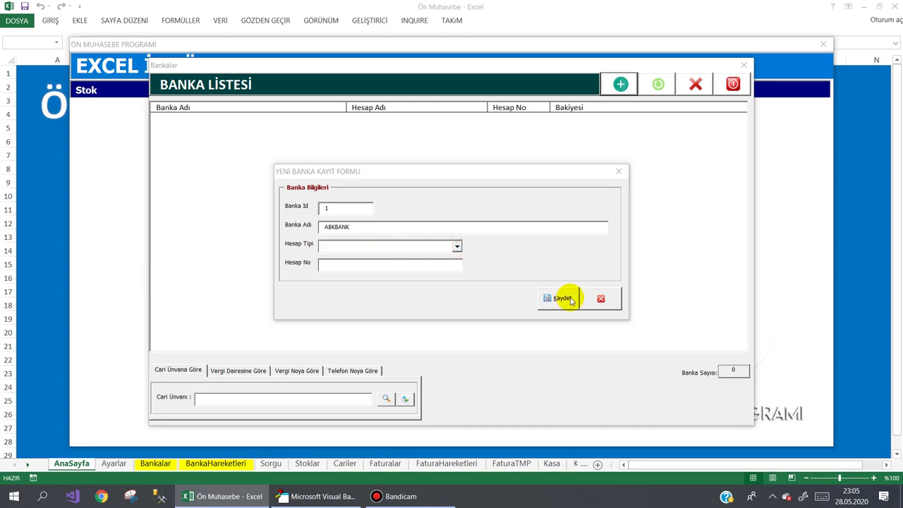
Step: Close the new-bank form and bank list, then exit the program via Diğer > Kapat
click(599, 296)
click(730, 84)
click(721, 85)
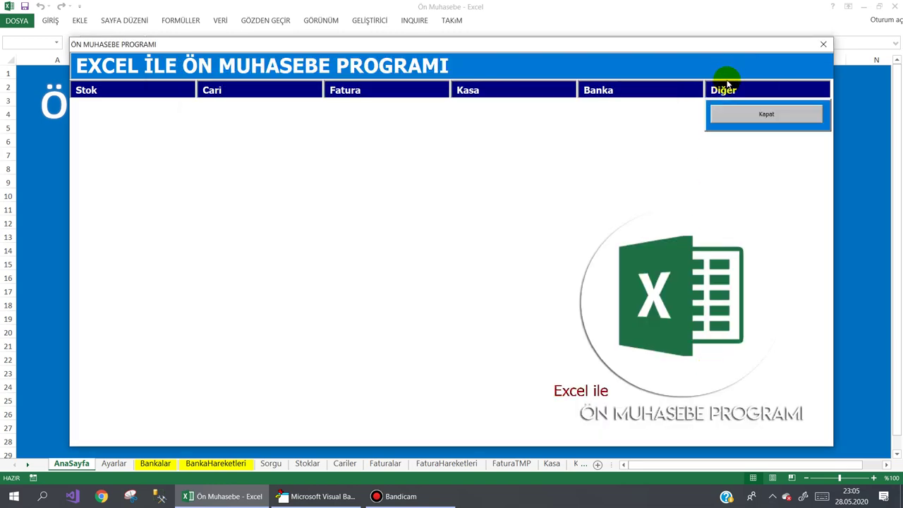
click(731, 113)
Step: Below the txtID line in UserForm_Initialize, start cbHesapTipi.RowSource="Ayarlar! and switch to Excel
click(335, 496)
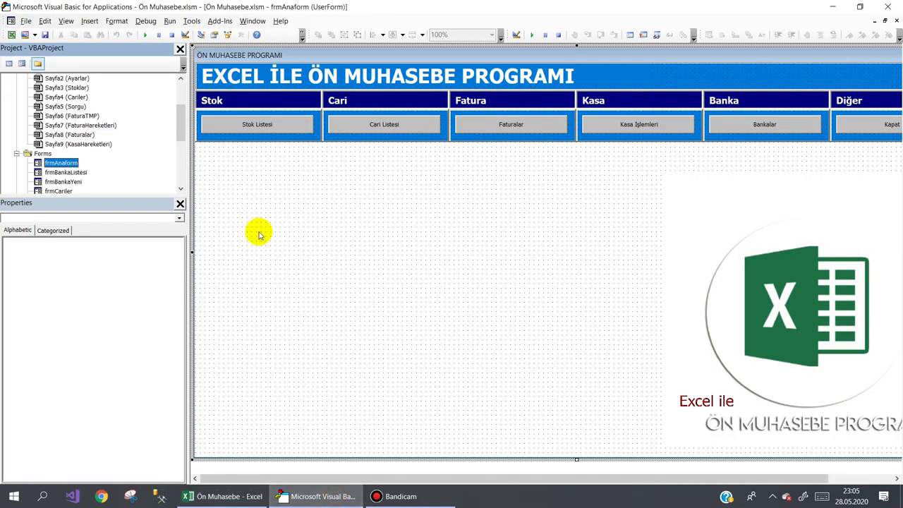
double_click(74, 180)
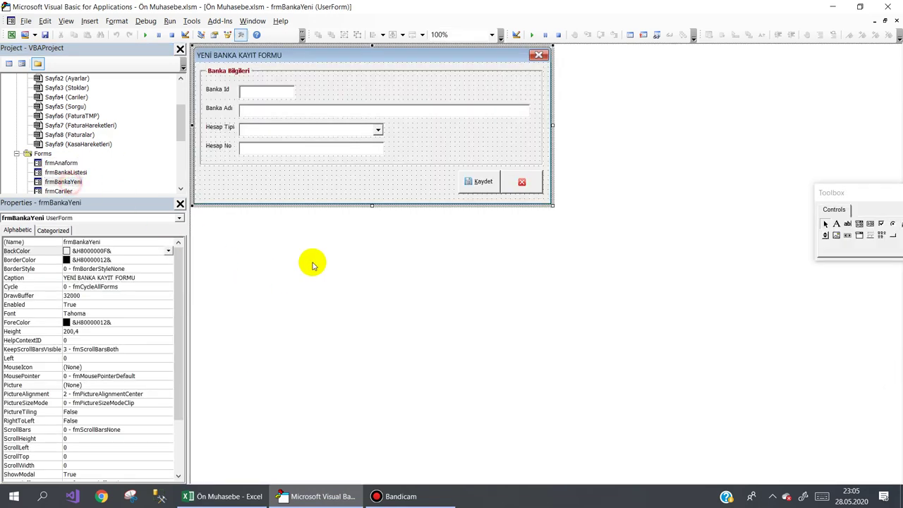
double_click(322, 181)
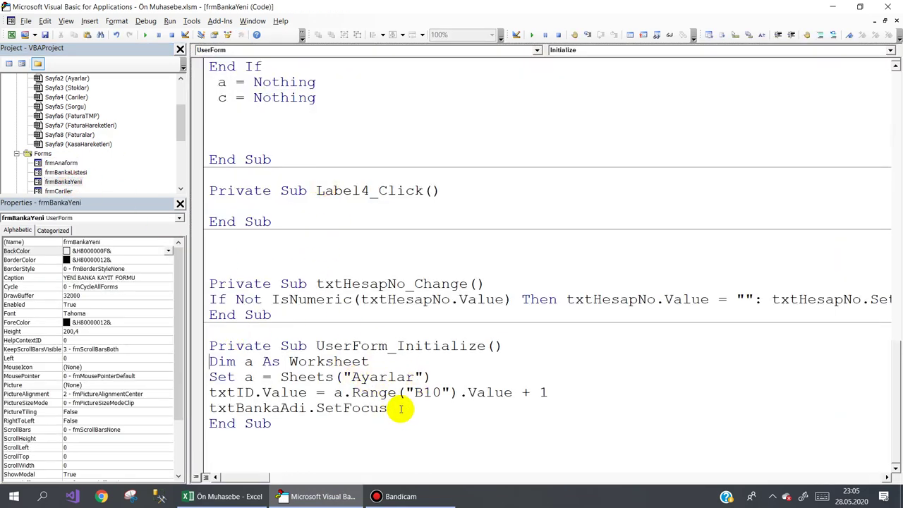
click(582, 395)
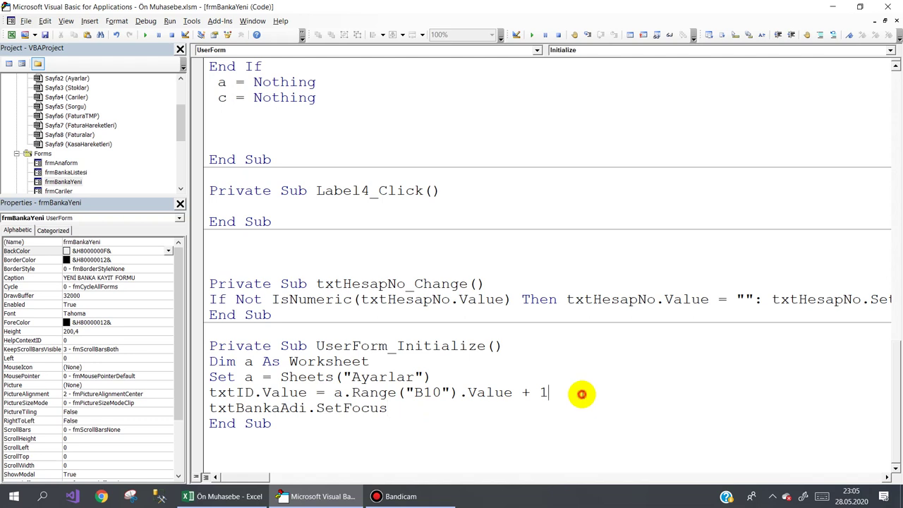
key(Return)
text(CB)
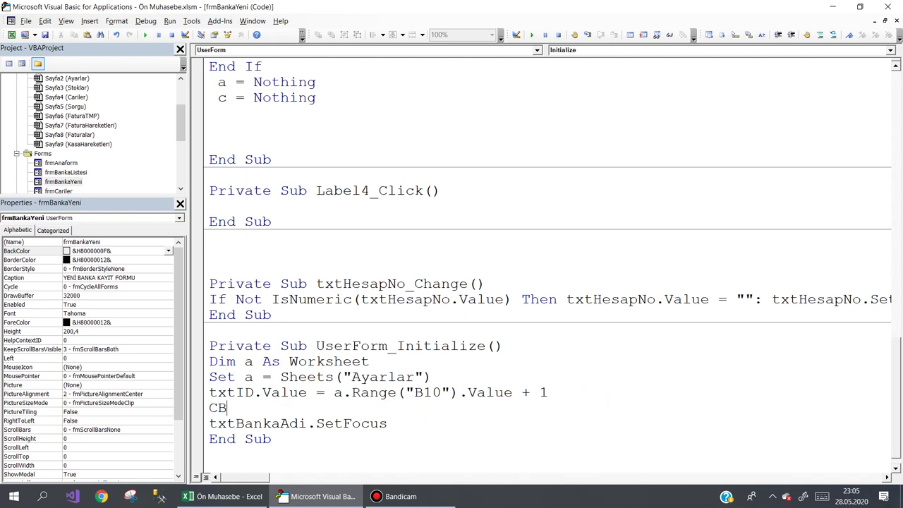
key(ctrl+space)
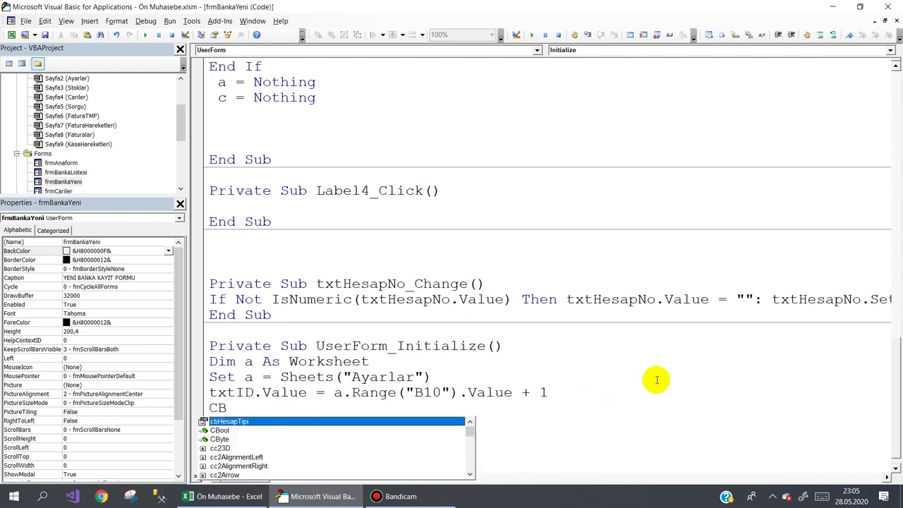
text(.RO=)
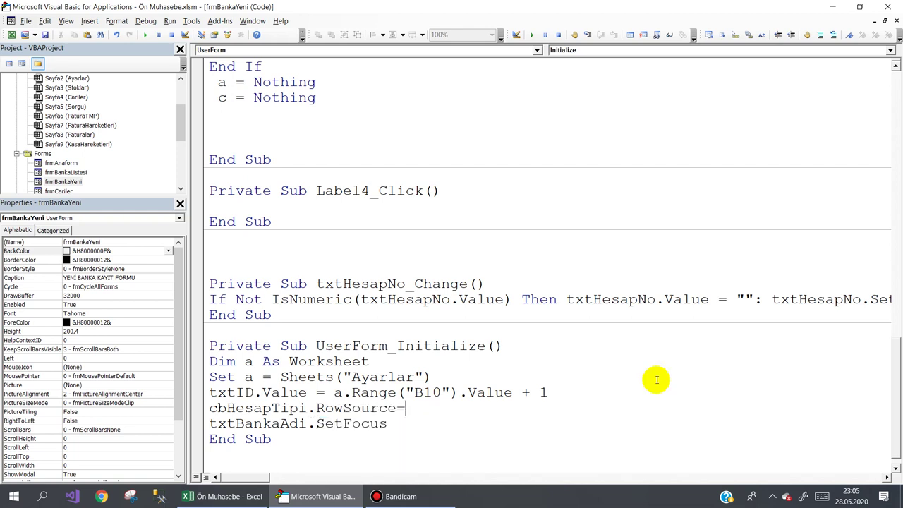
text("Ayarlar!)
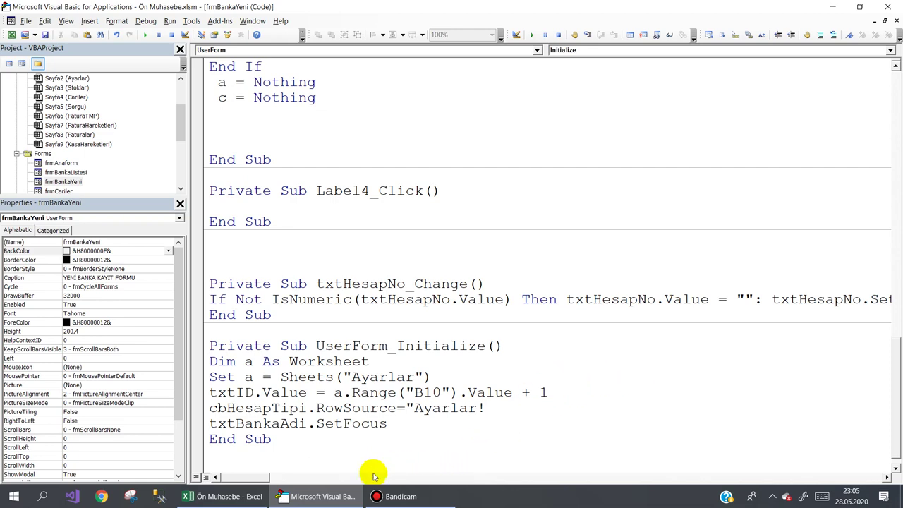
mouse_move(223, 495)
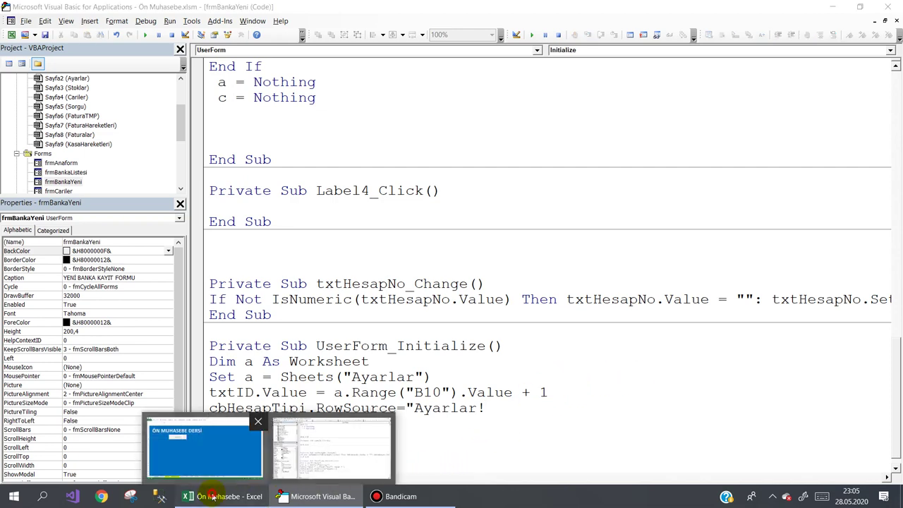
click(173, 426)
Step: On Ayarlar, fill G1:G4 with Banka Hesap Tipi, Vadesiz Hesap, Vadeli Hesap and Çek Hesabı
click(115, 464)
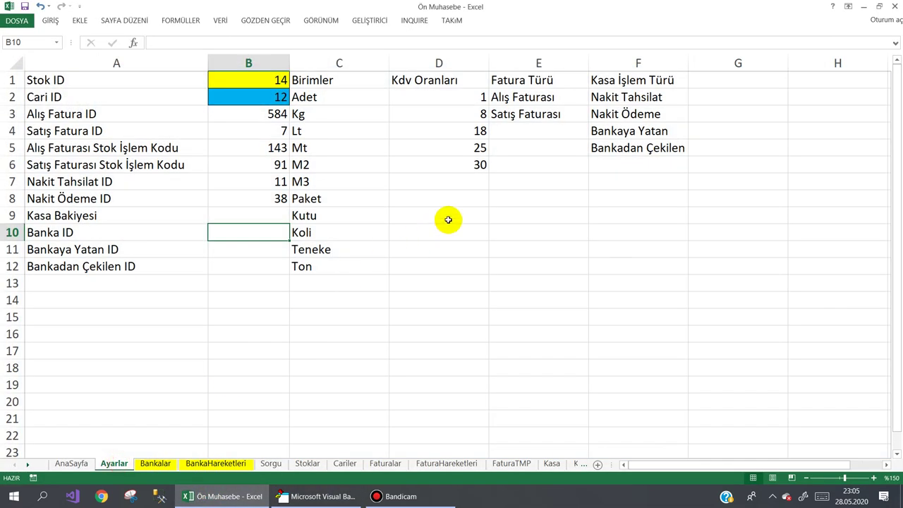
click(717, 84)
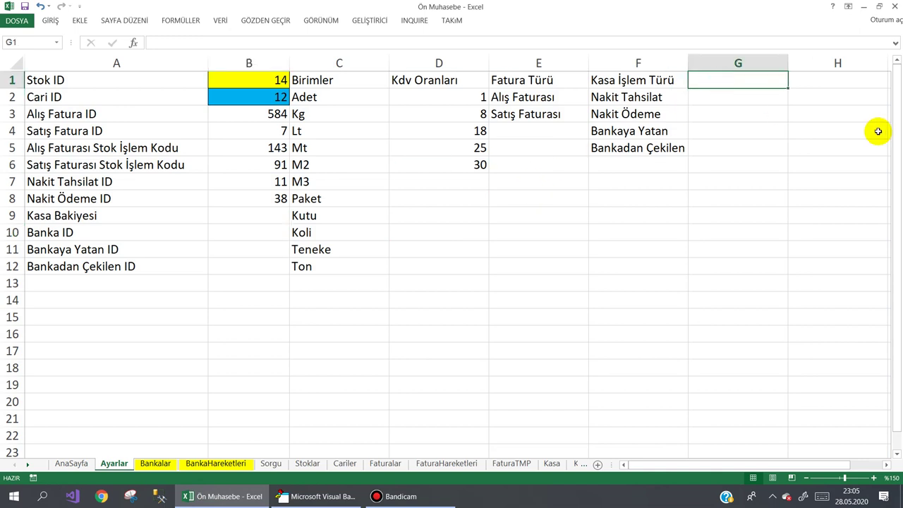
text(Banka Hesap Tip)
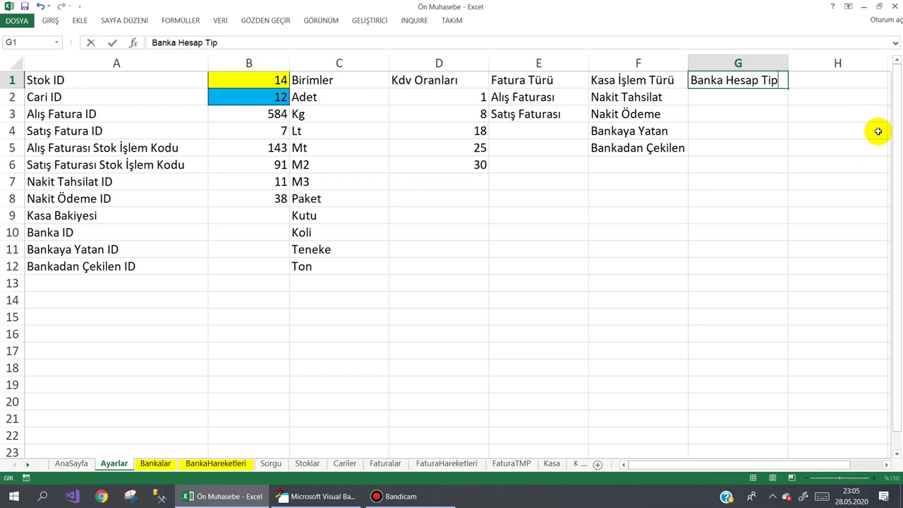
text(i)
key(Return)
text(V)
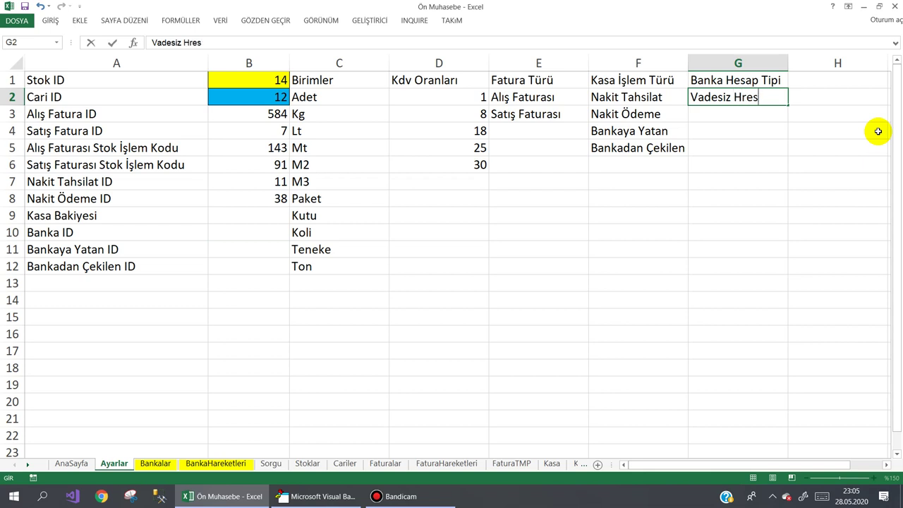
text(p)
key(Return)
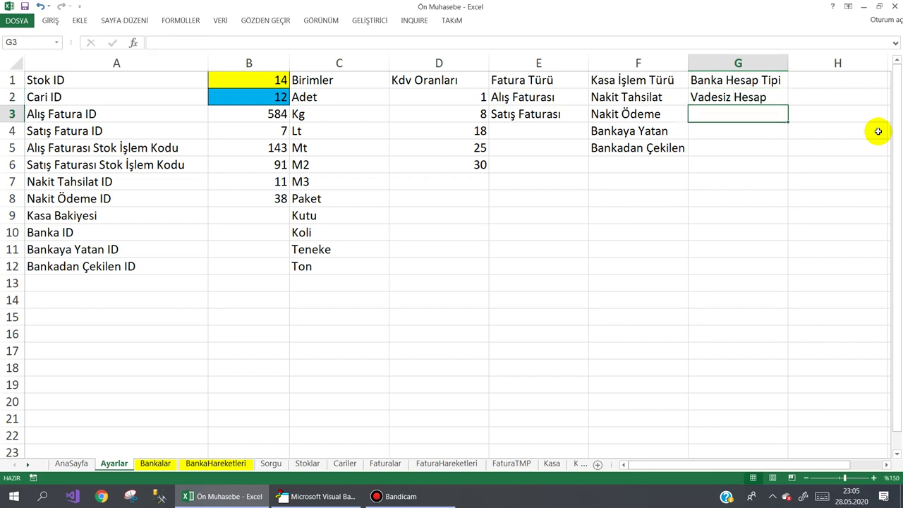
text(Vadeli H)
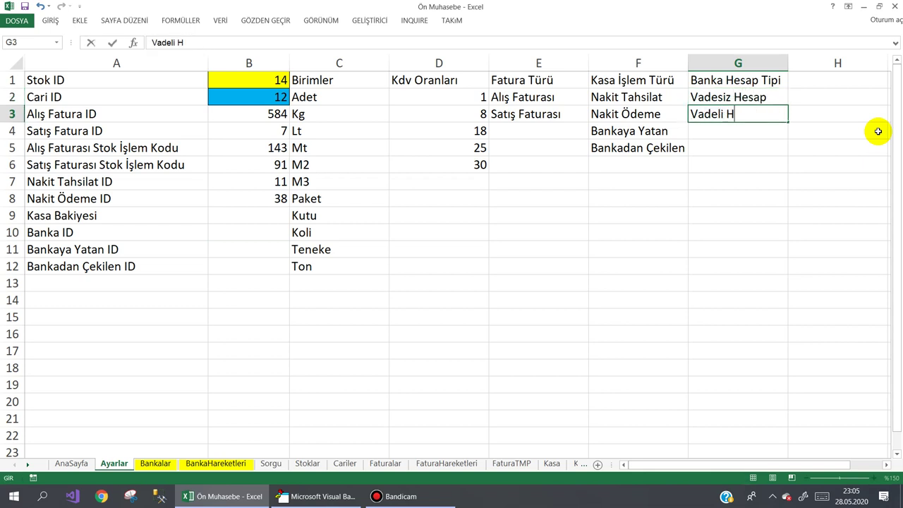
text(esap)
key(Return)
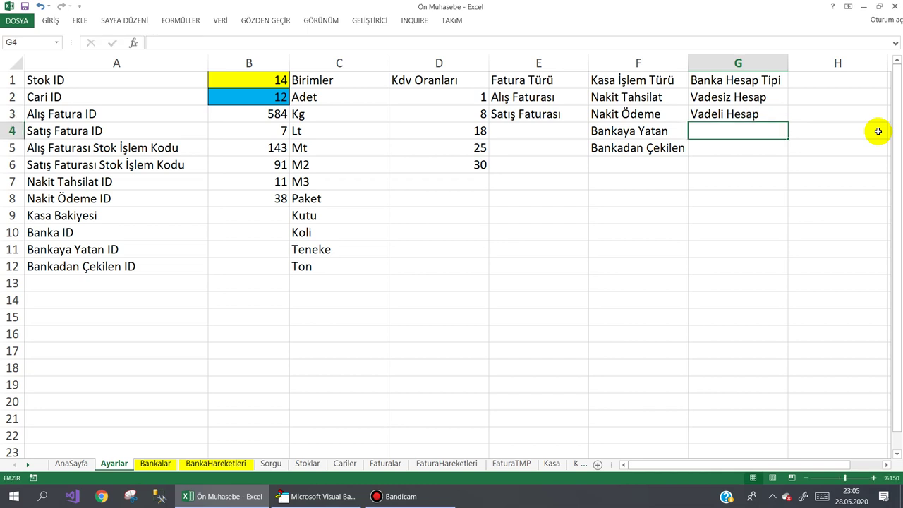
text(Çek Hesabı)
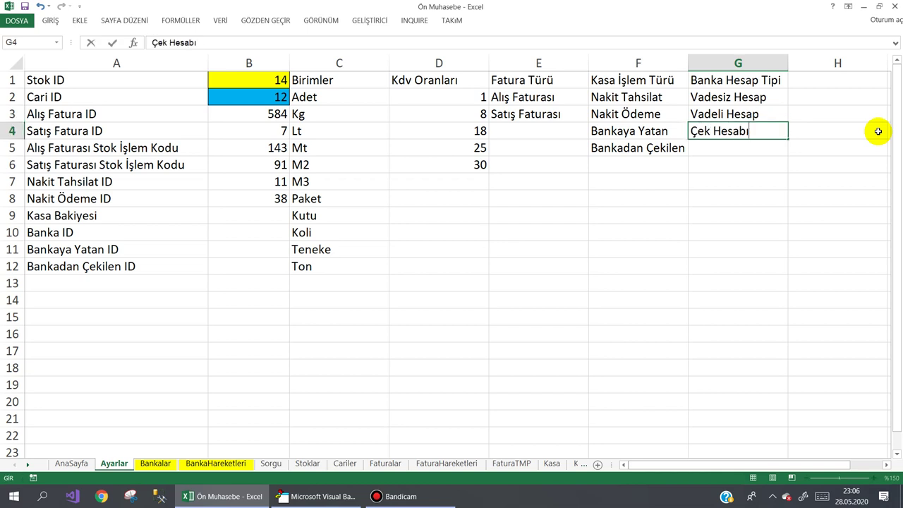
key(Return)
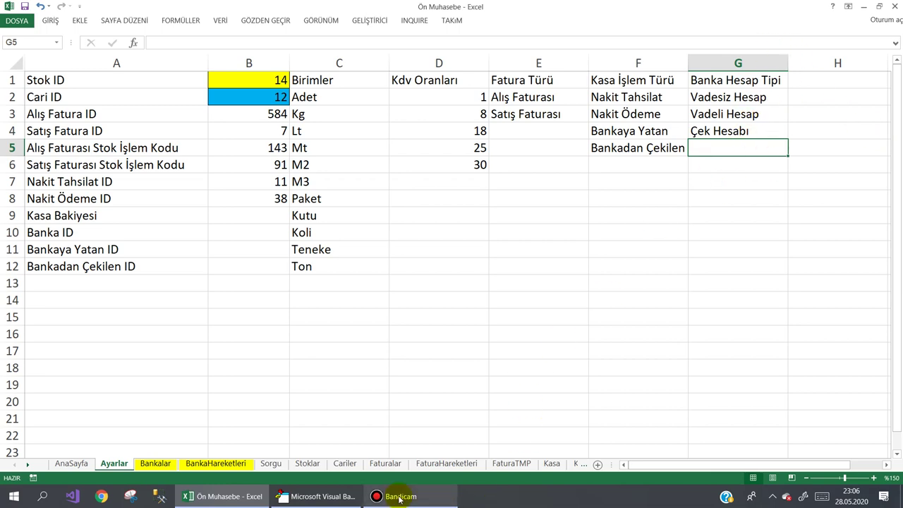
click(333, 497)
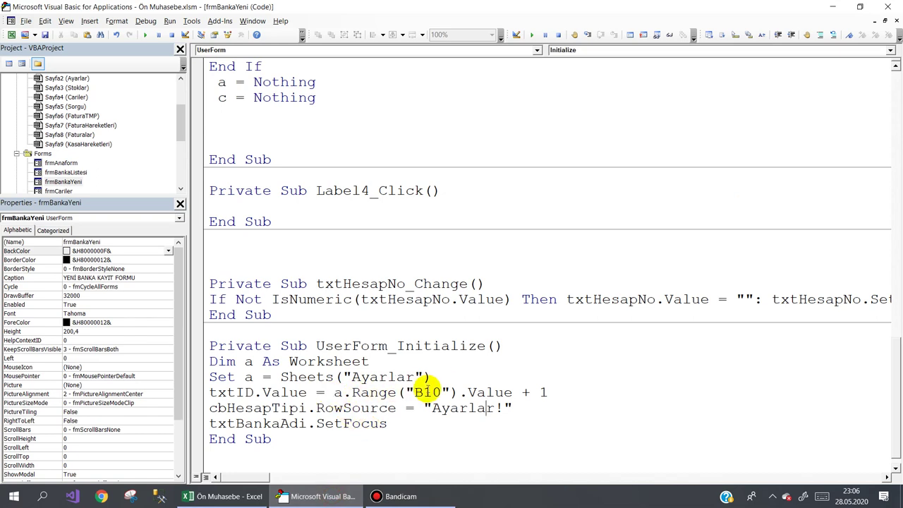
click(372, 360)
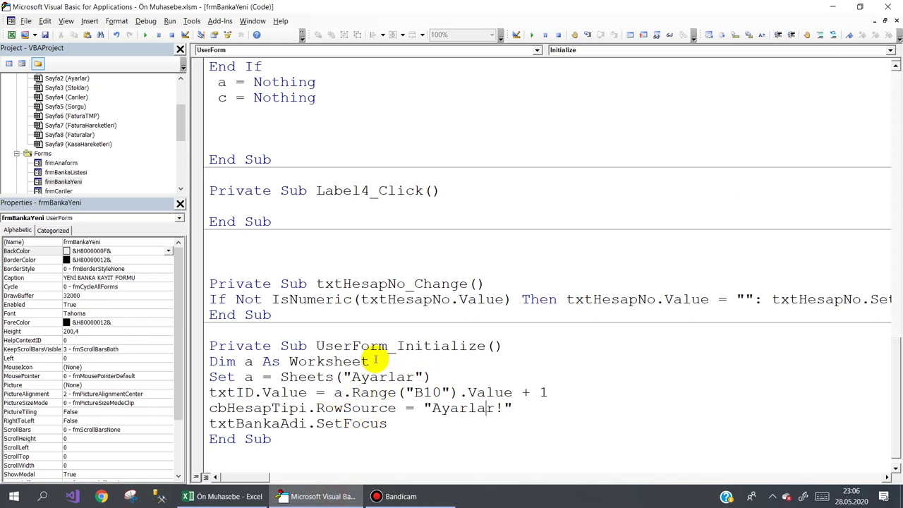
Step: Add a blank line after the worksheet declaration, then test-fill G5:G8 with 'sdfg' and clear it
key(Return)
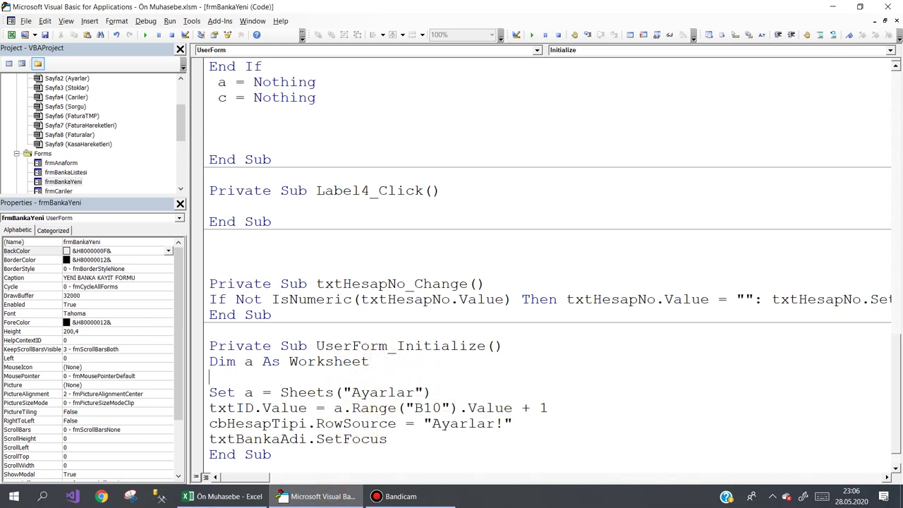
click(233, 495)
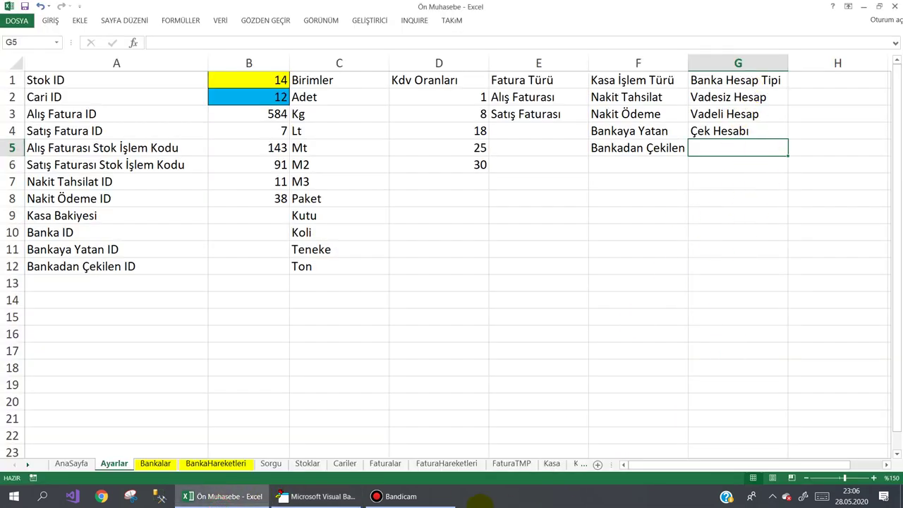
click(729, 150)
drag(731, 150, 736, 197)
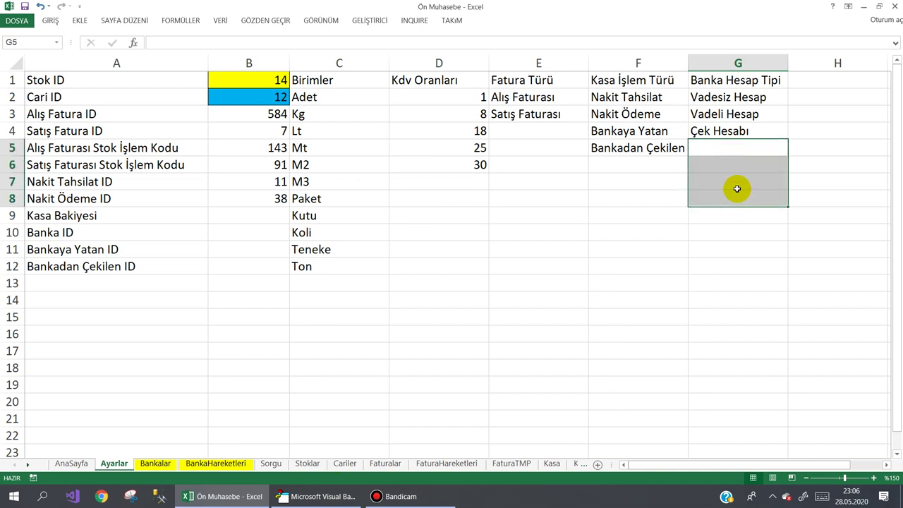
text(sdfg)
key(Return)
text(s)
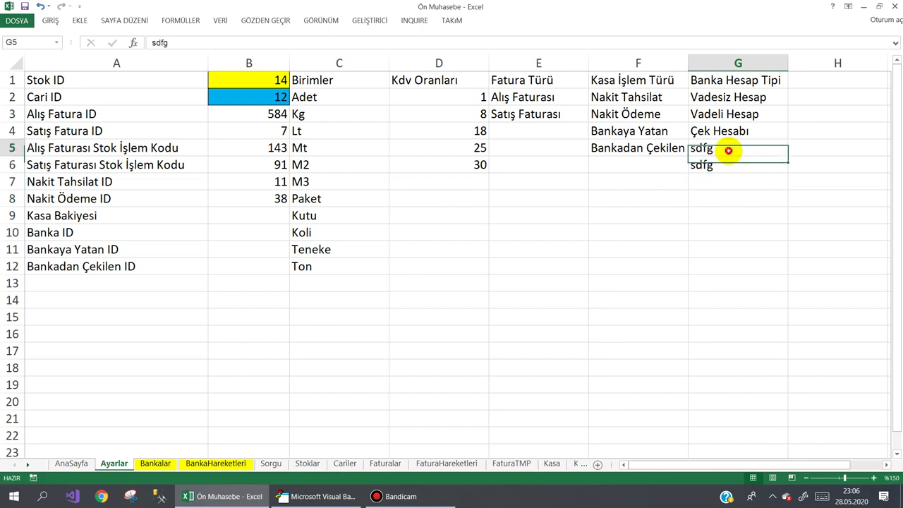
drag(730, 151, 728, 173)
key(Delete)
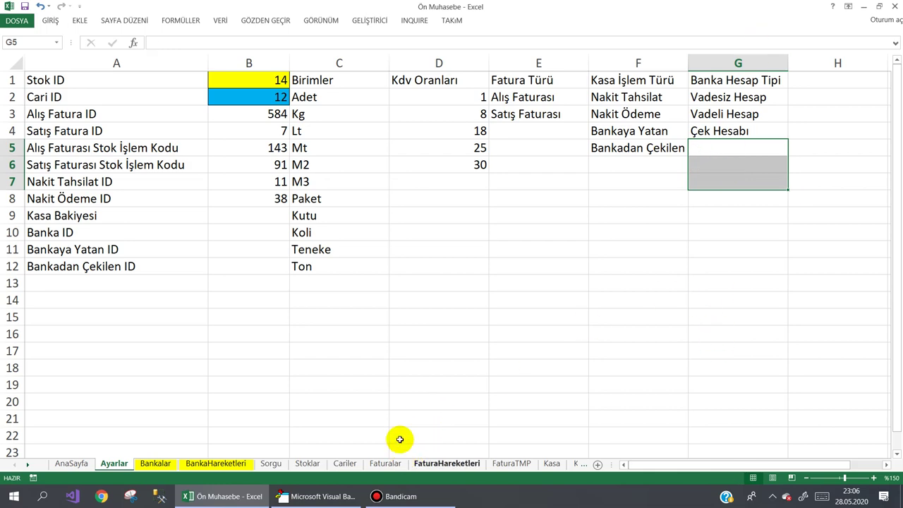
click(337, 498)
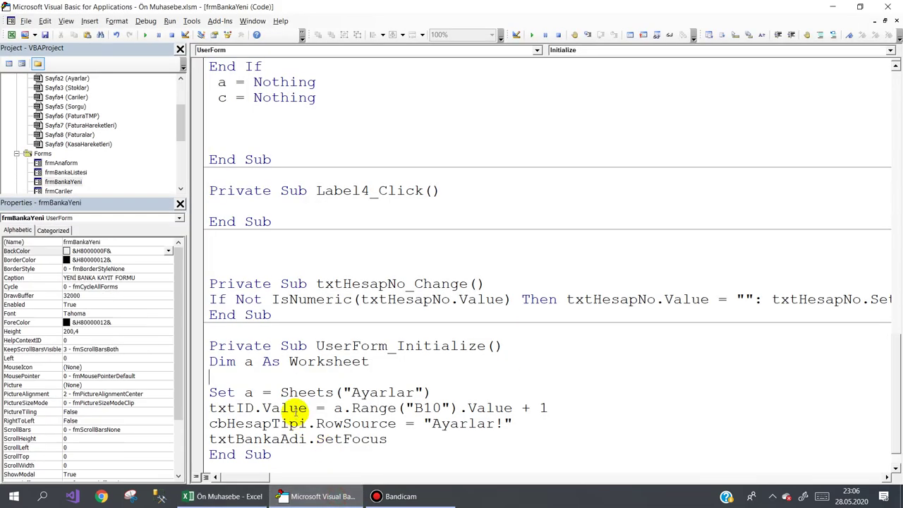
Step: Declare x As Integer and set x = a.Range("G30").End(xlUp).Row
text(dim x as)
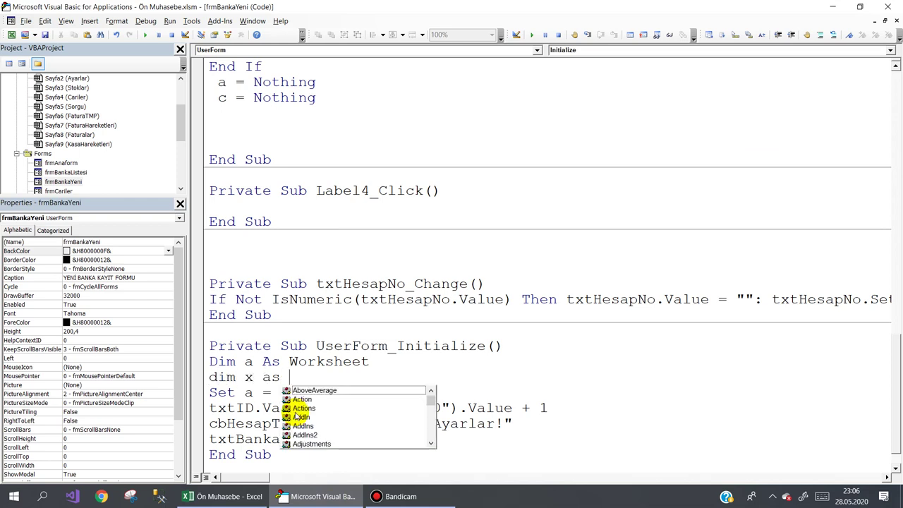
text( integer)
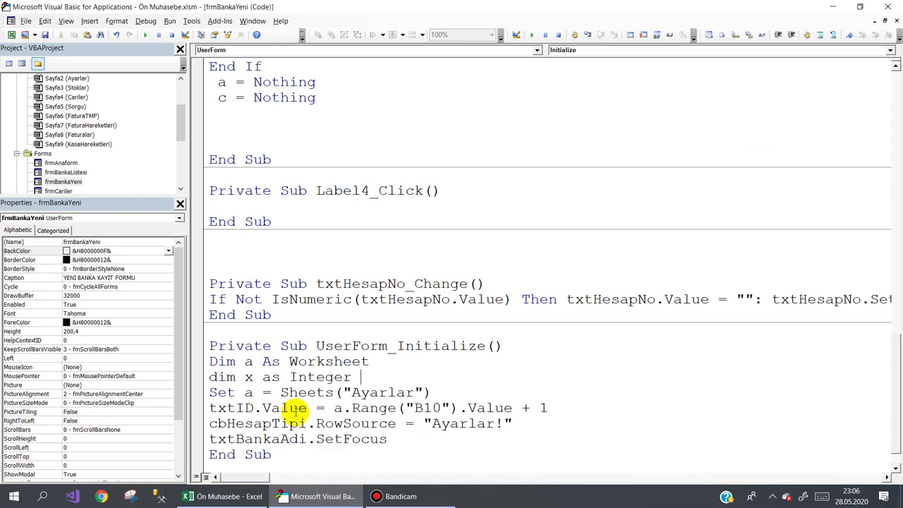
key(Return)
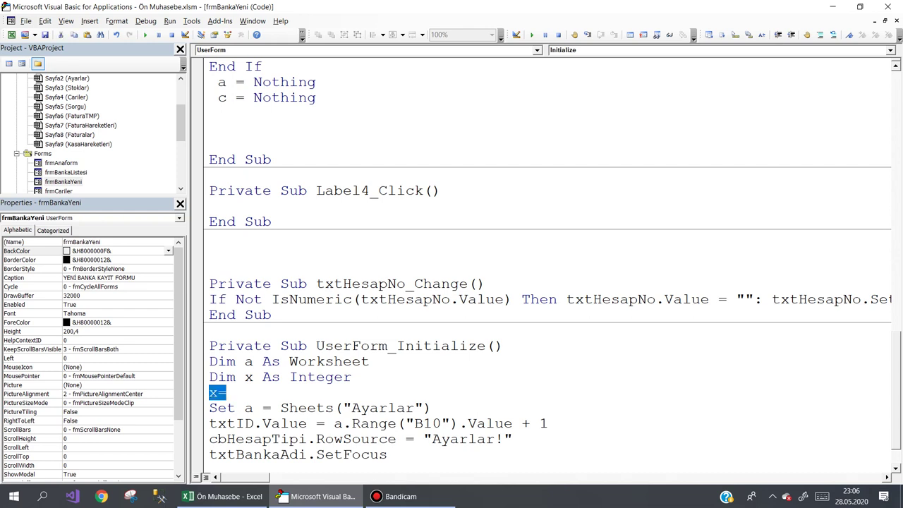
click(209, 423)
key(Return)
text(x=a)
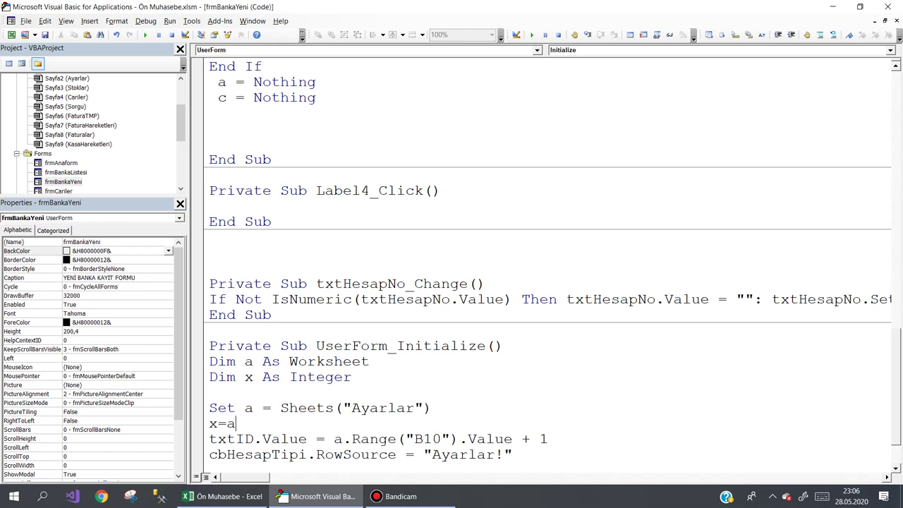
text(.ra)
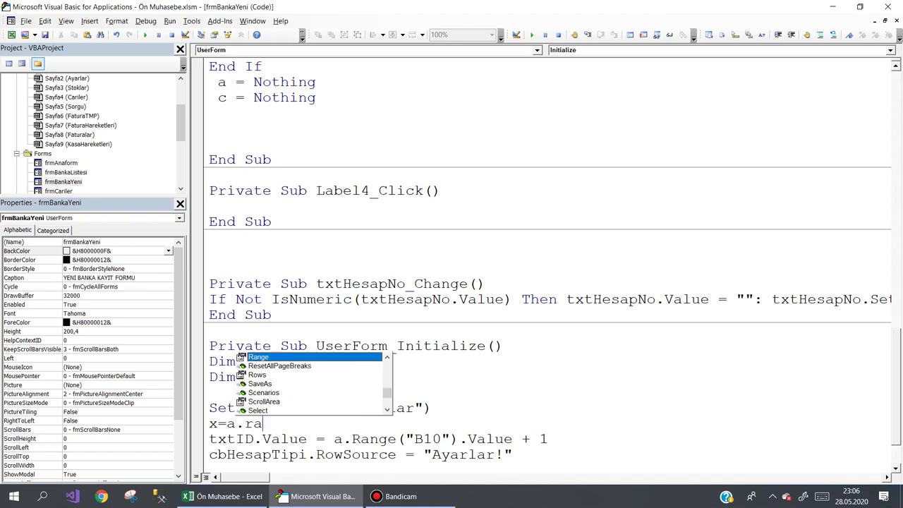
text(("A30)
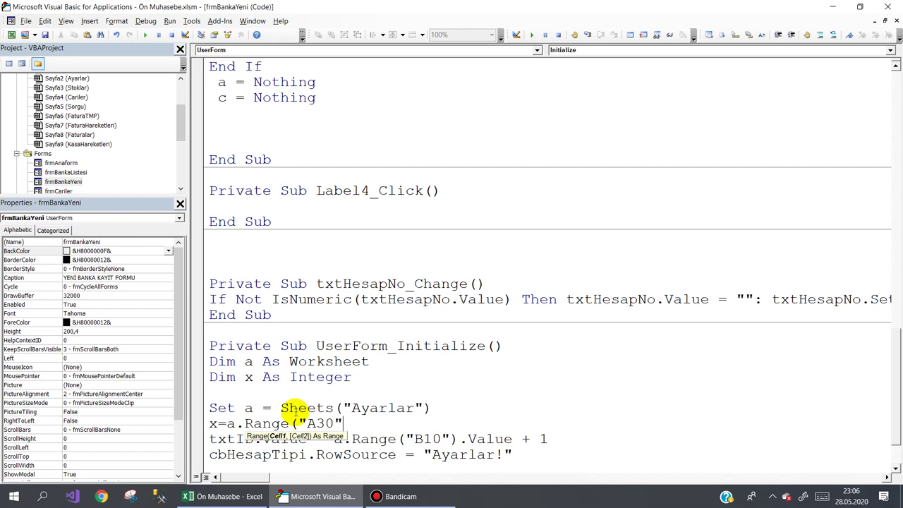
text().)
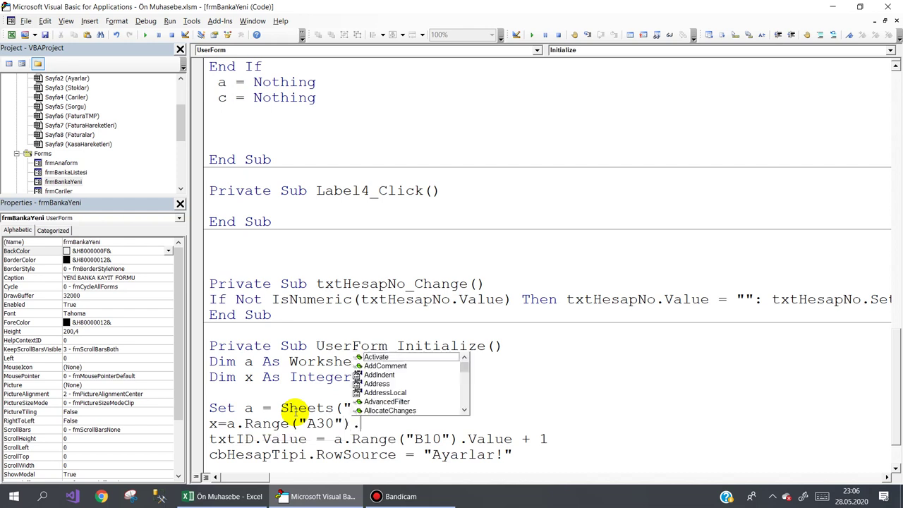
text(end()
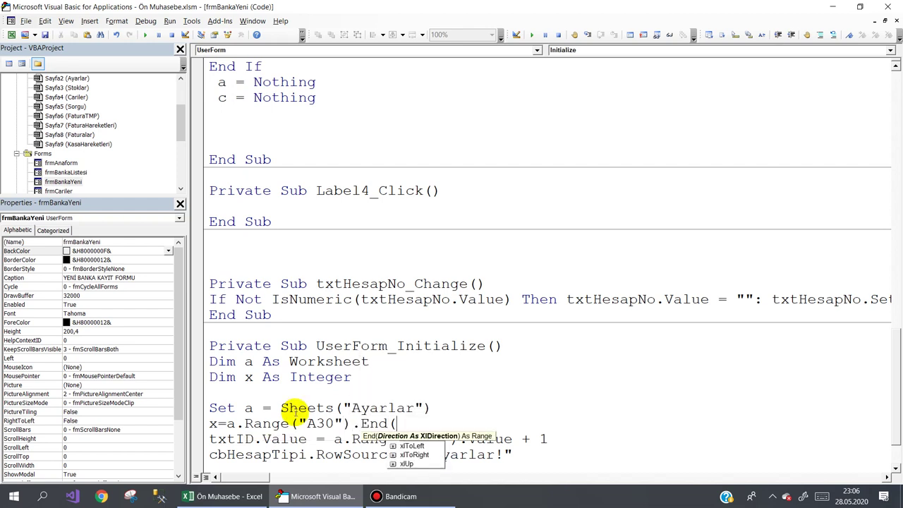
key(Down)
key(Down)
key(Down)
text().)
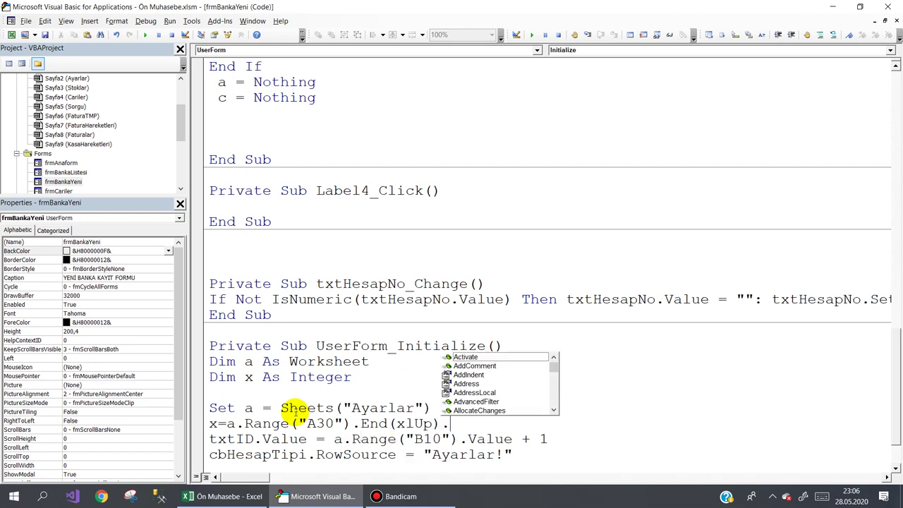
text(row)
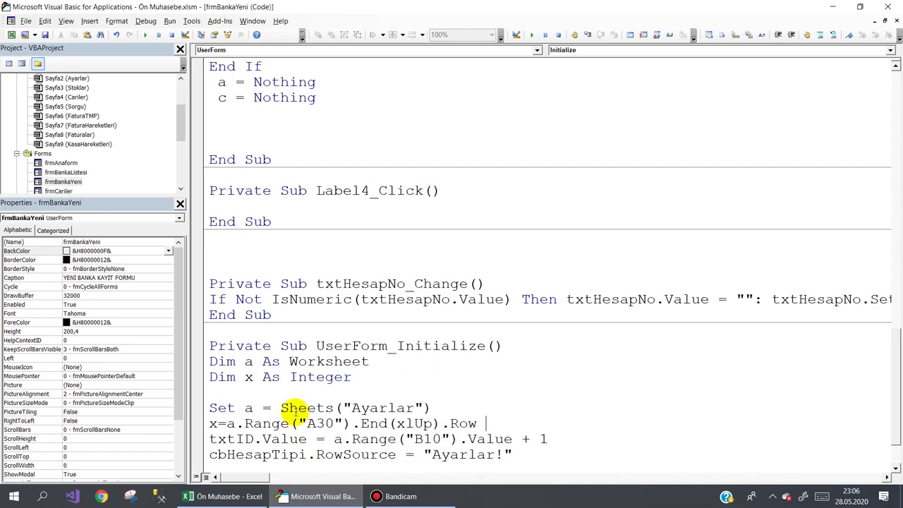
key(Down)
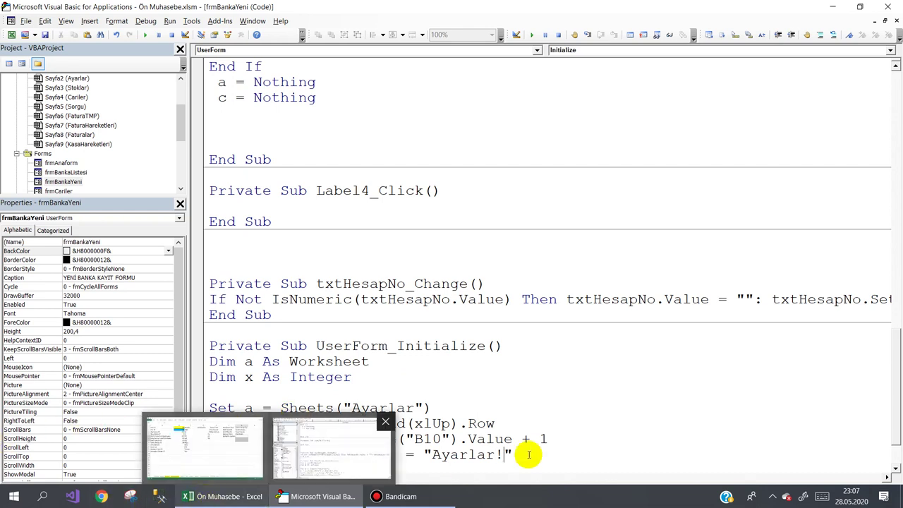
mouse_move(223, 496)
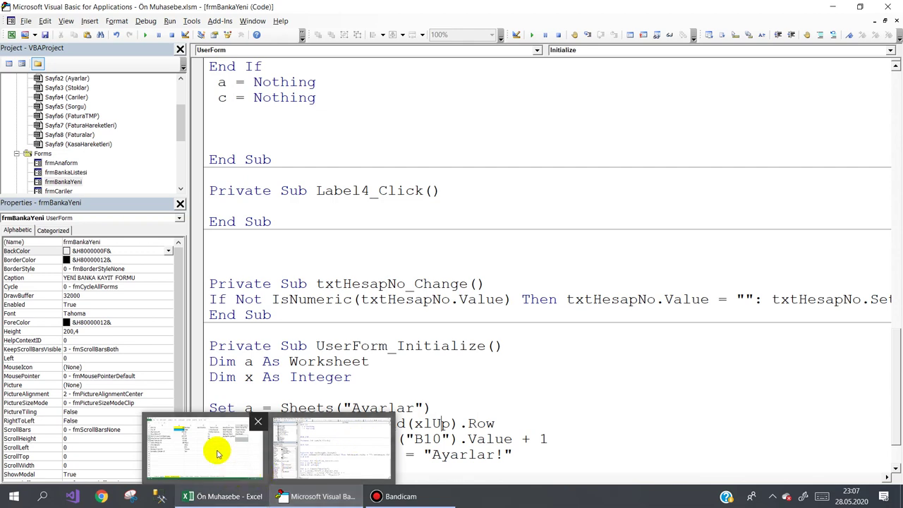
Step: Set cbHesapTipi.RowSource = "Ayarlar!G2:G" & x, followed by txtBankaAdi.SetFocus
click(212, 444)
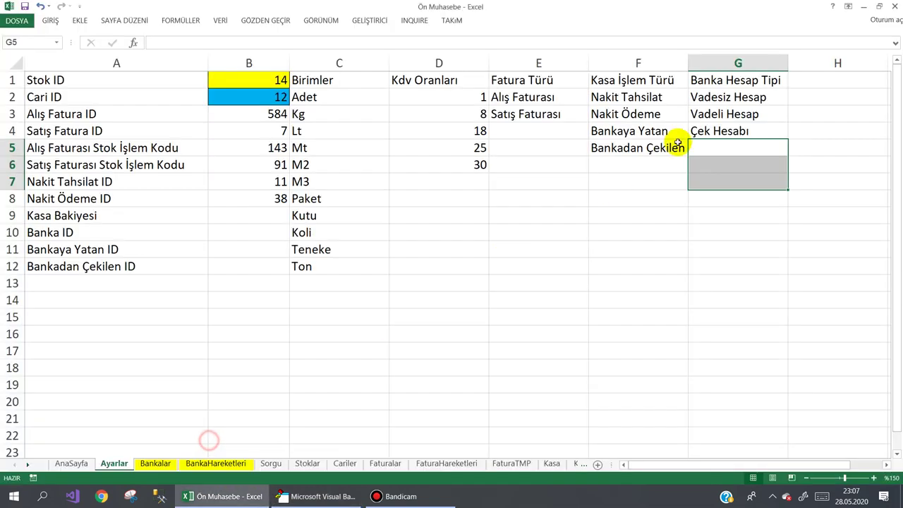
click(337, 496)
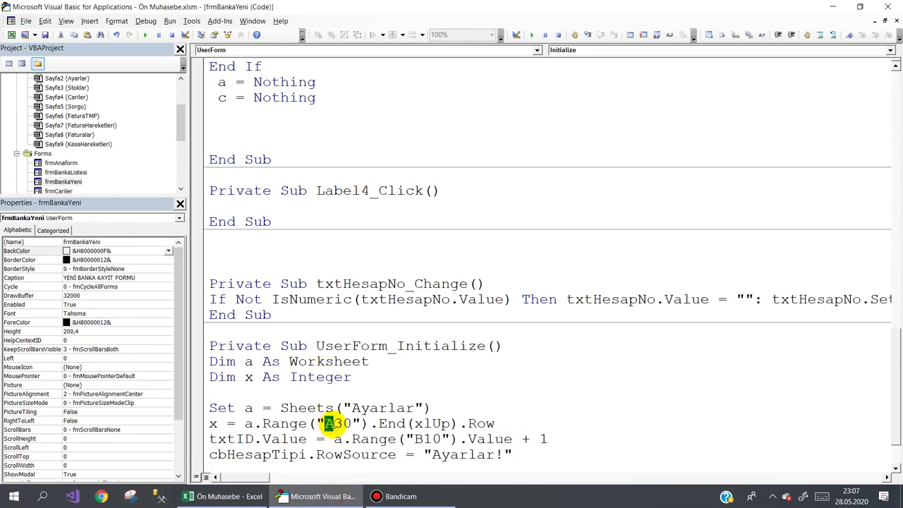
text(G)
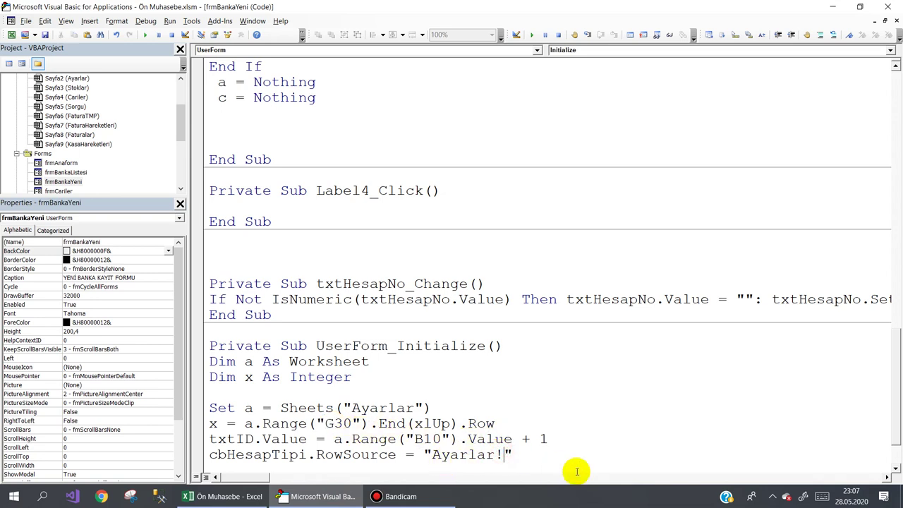
text(G2:G)
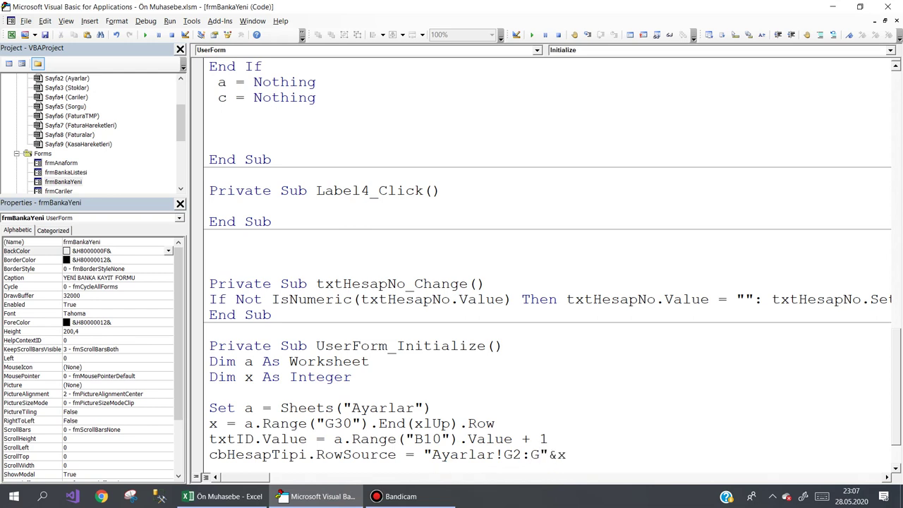
key(Return)
text(txtBankaAdi.SetFocus)
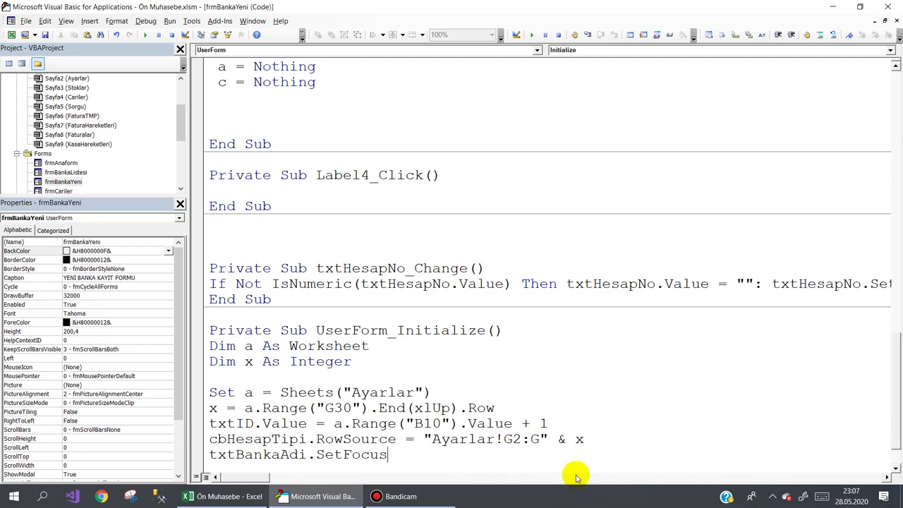
click(236, 496)
click(76, 463)
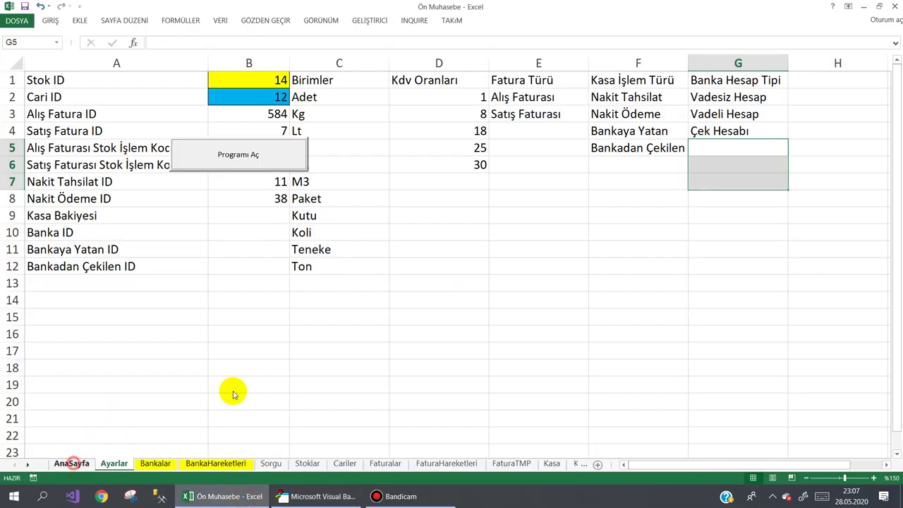
click(319, 496)
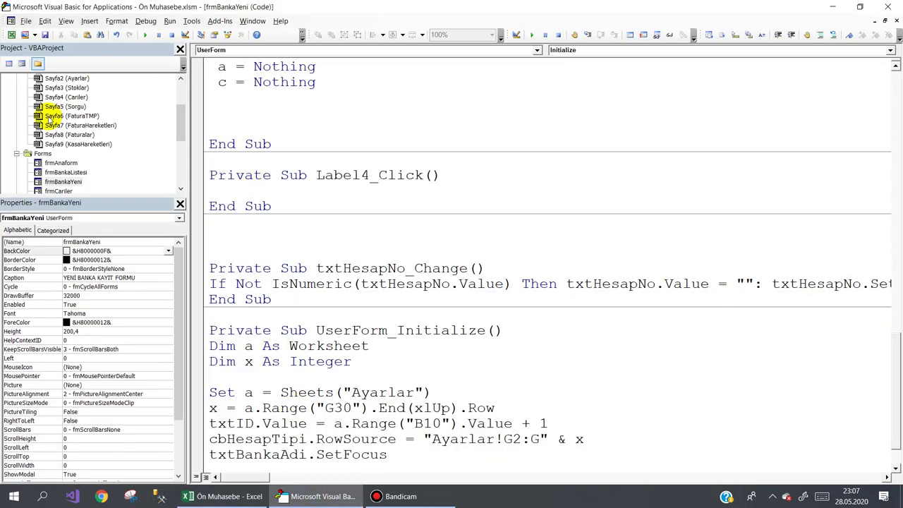
Step: Open the frmBankaYeni design and review the Locked and TabIndex settings of each field
double_click(65, 181)
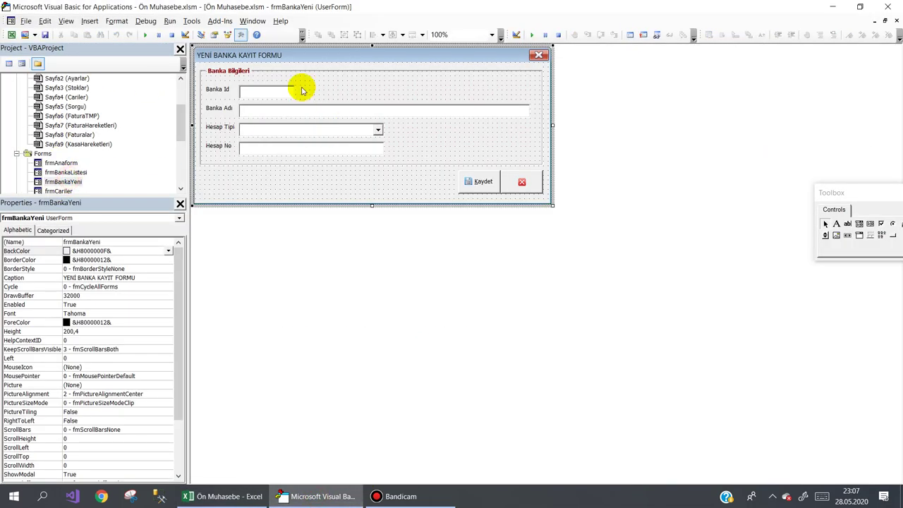
click(266, 93)
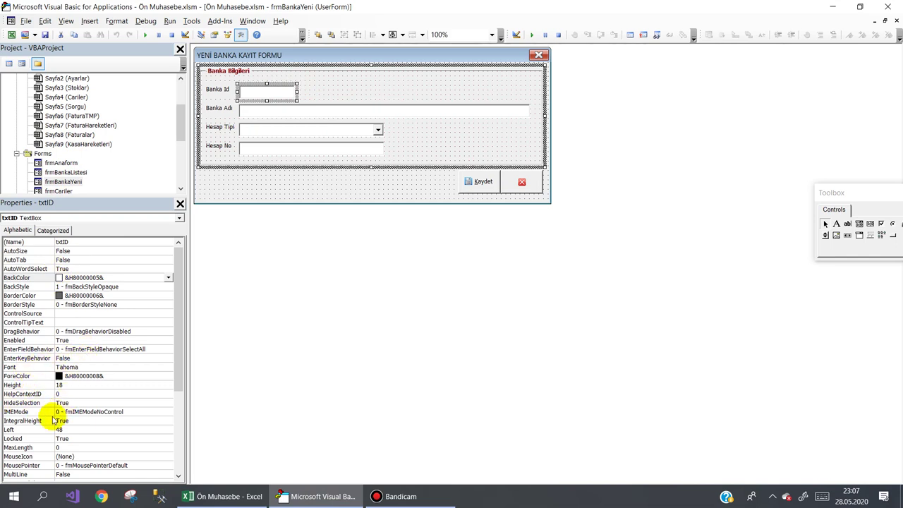
click(34, 438)
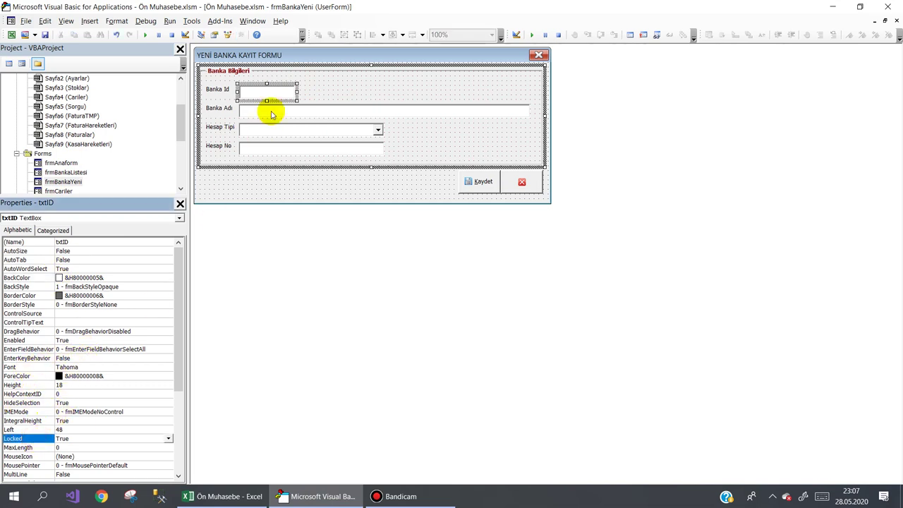
click(272, 110)
click(32, 448)
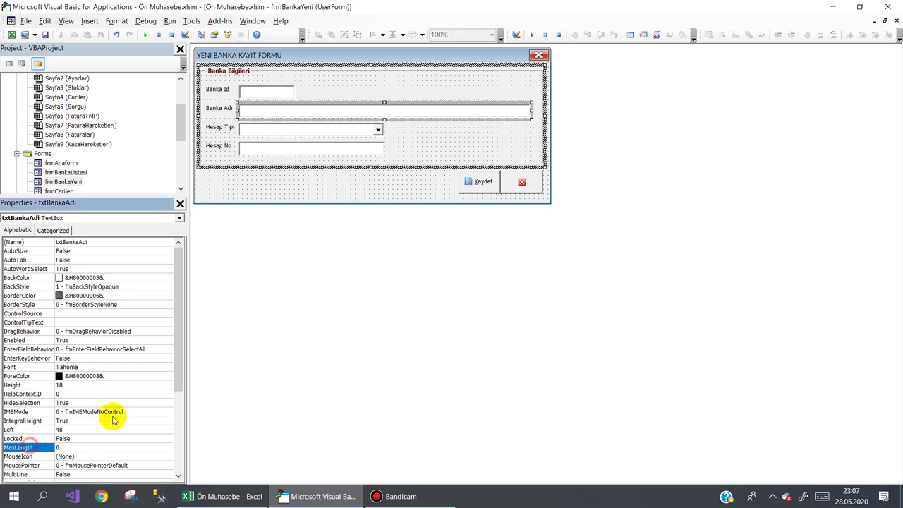
drag(180, 374, 180, 487)
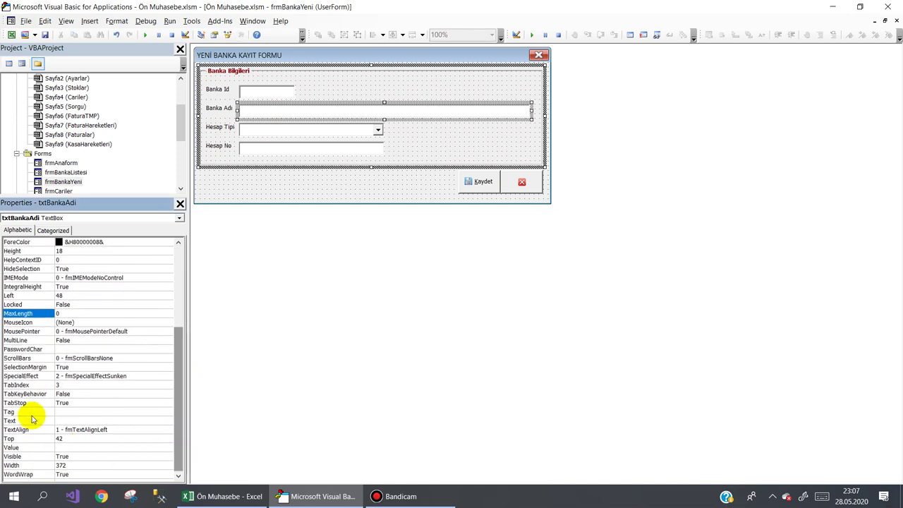
click(32, 386)
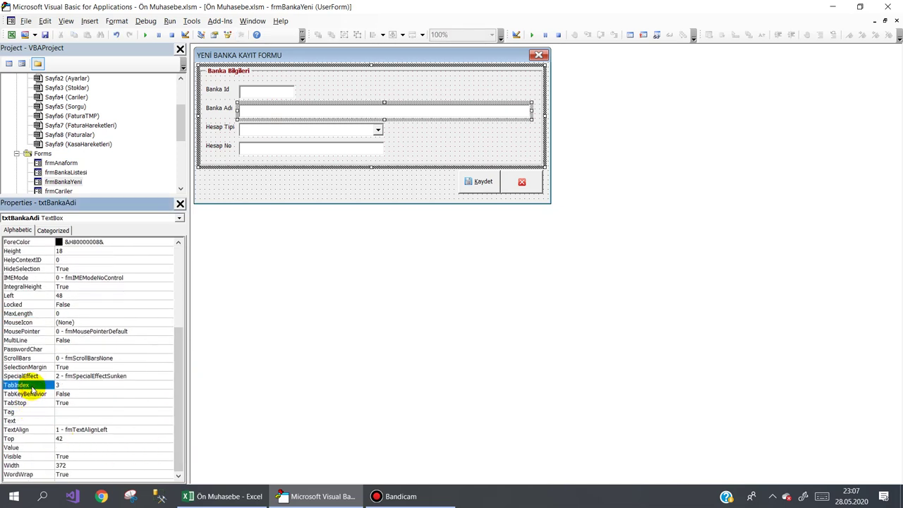
click(115, 384)
text(0)
click(260, 128)
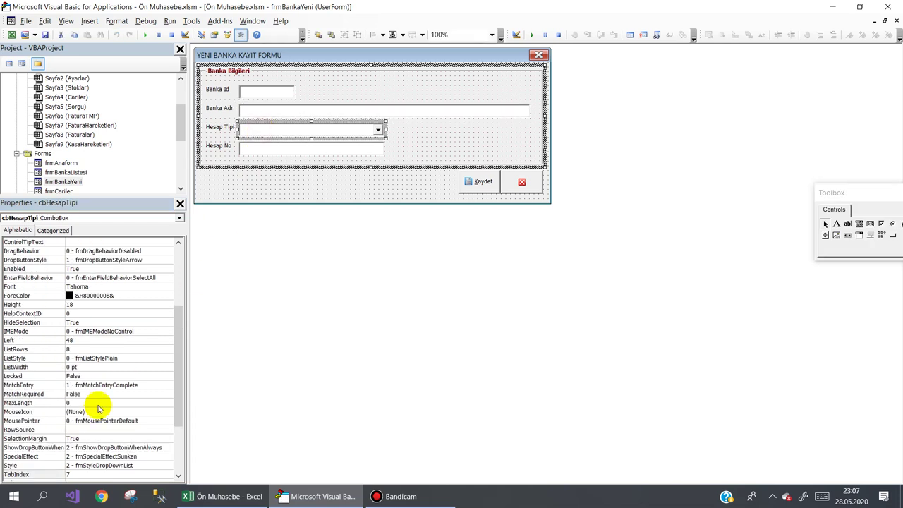
click(54, 474)
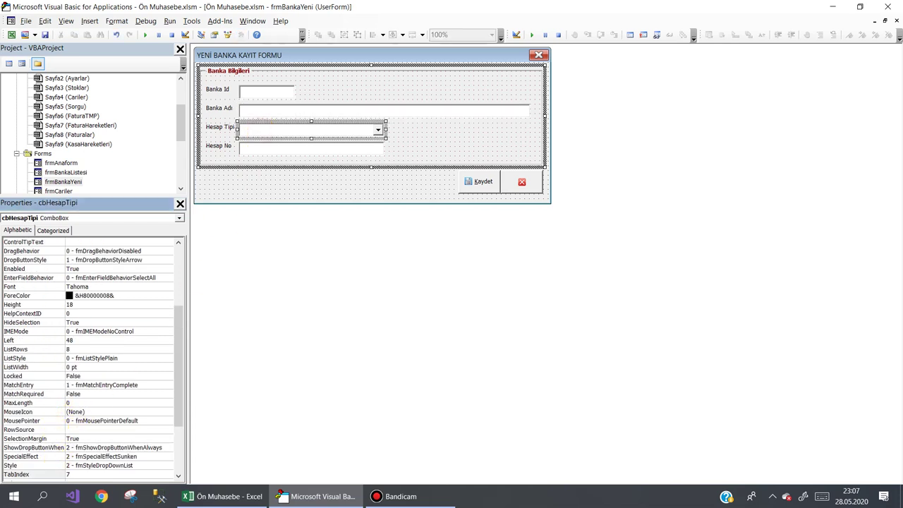
click(311, 148)
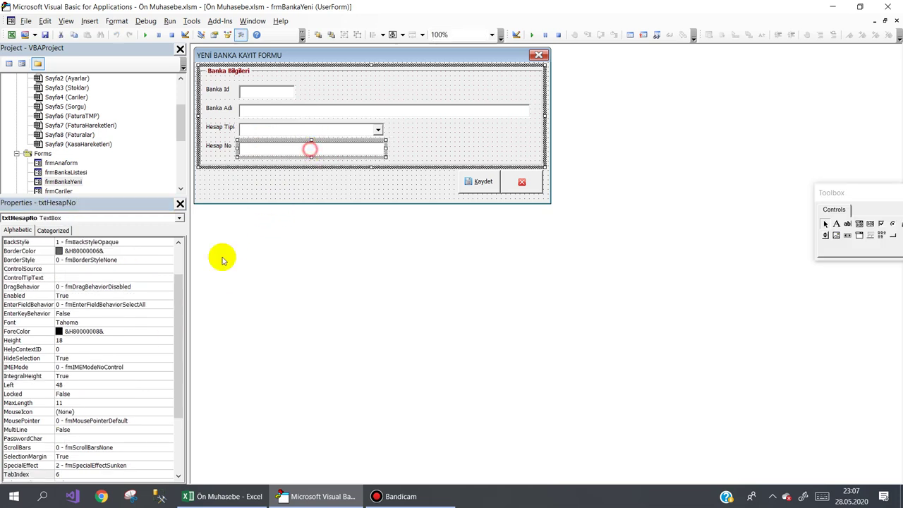
click(38, 474)
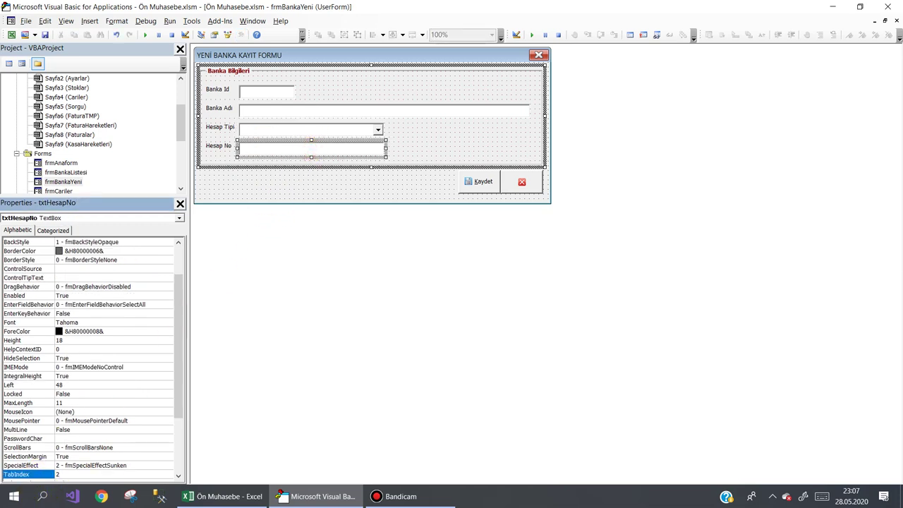
Step: Set btnKaydet's TabIndex to 0 and the cancel button's to 1, then view the form's code
click(480, 182)
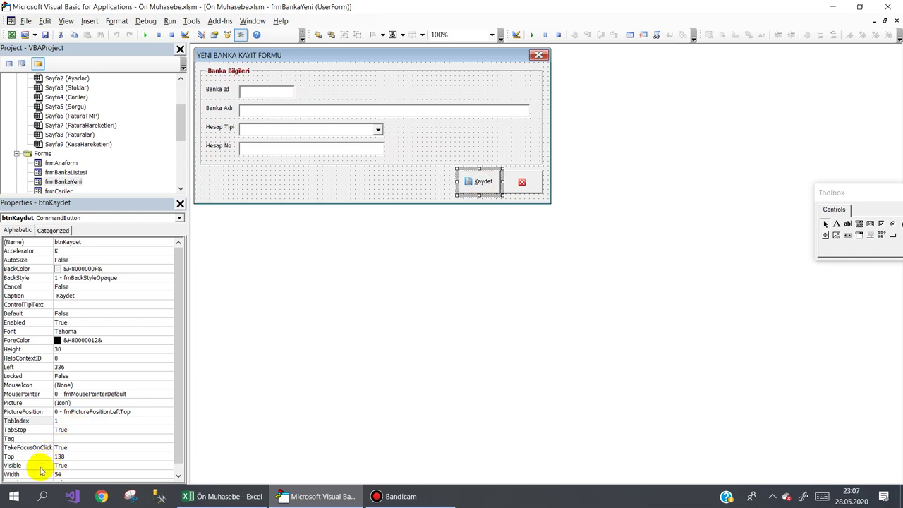
click(32, 421)
text(0)
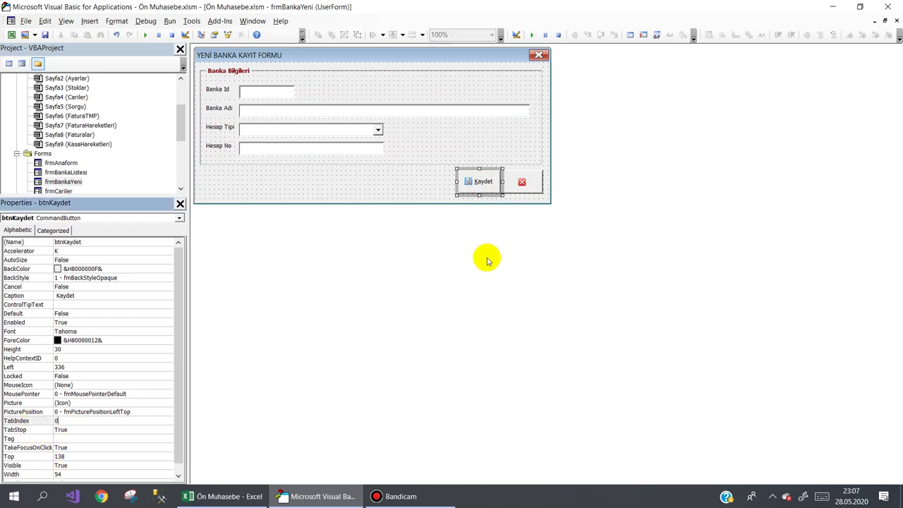
click(522, 183)
click(36, 421)
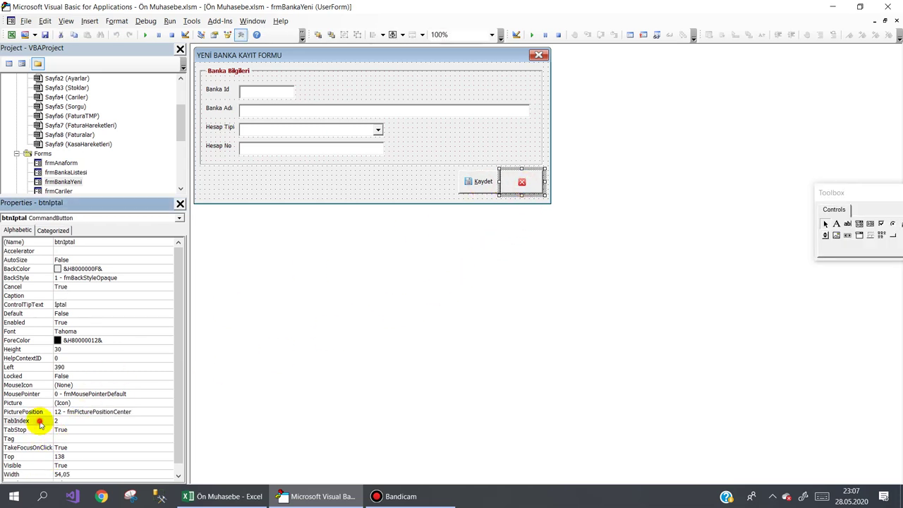
text(1)
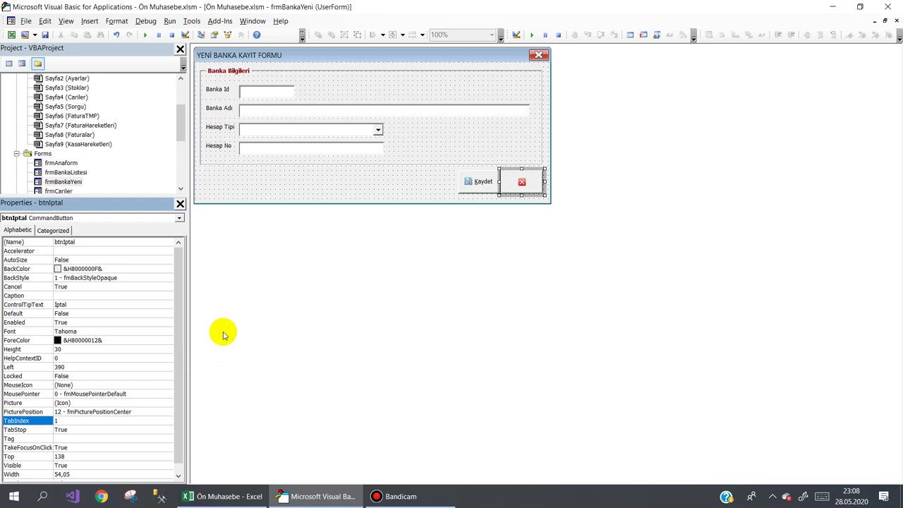
double_click(302, 189)
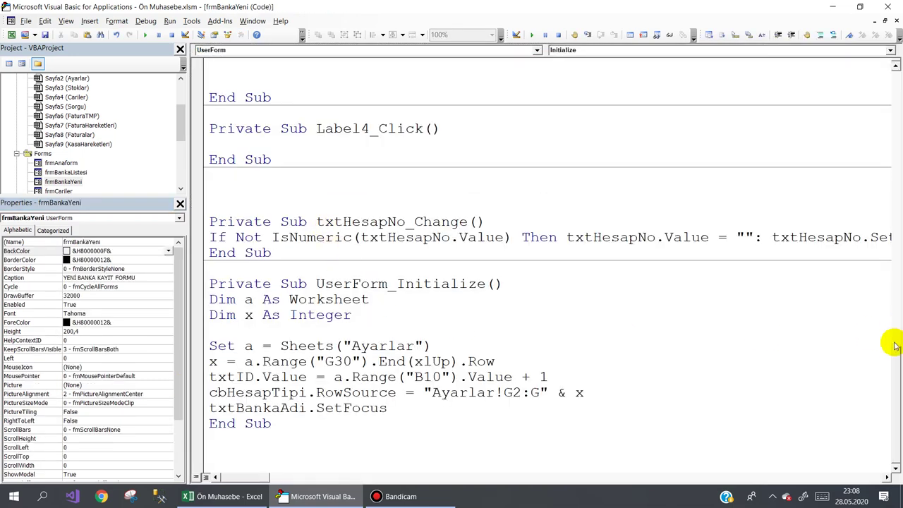
Step: Scroll frmBankaYeni's save code to the If islem = 2 update branch
drag(890, 361, 893, 231)
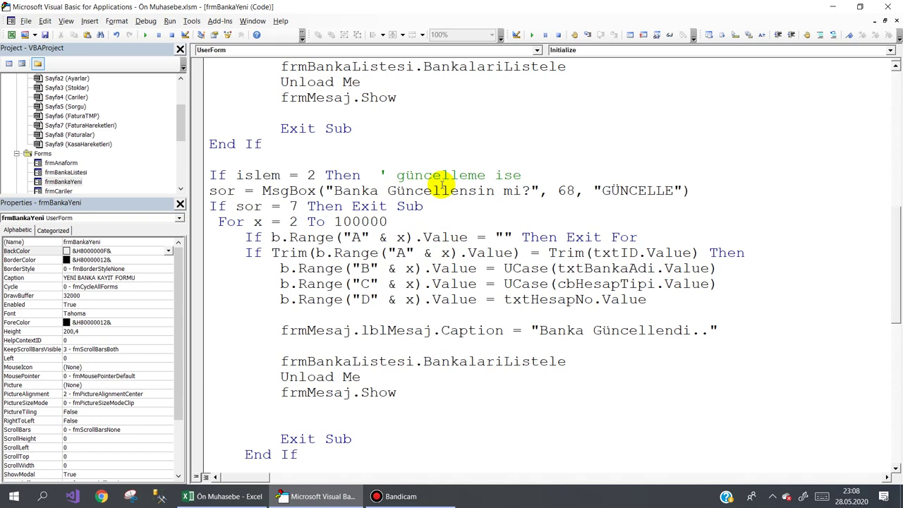
double_click(70, 181)
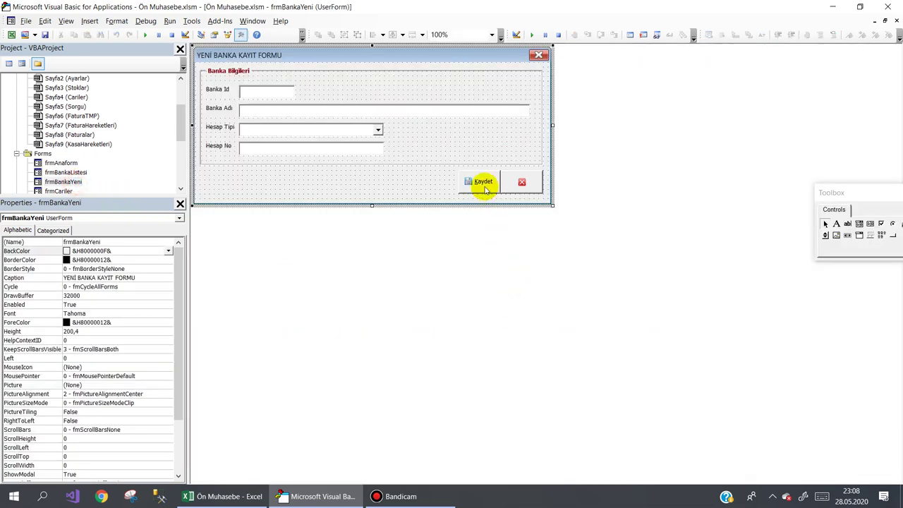
key(F7)
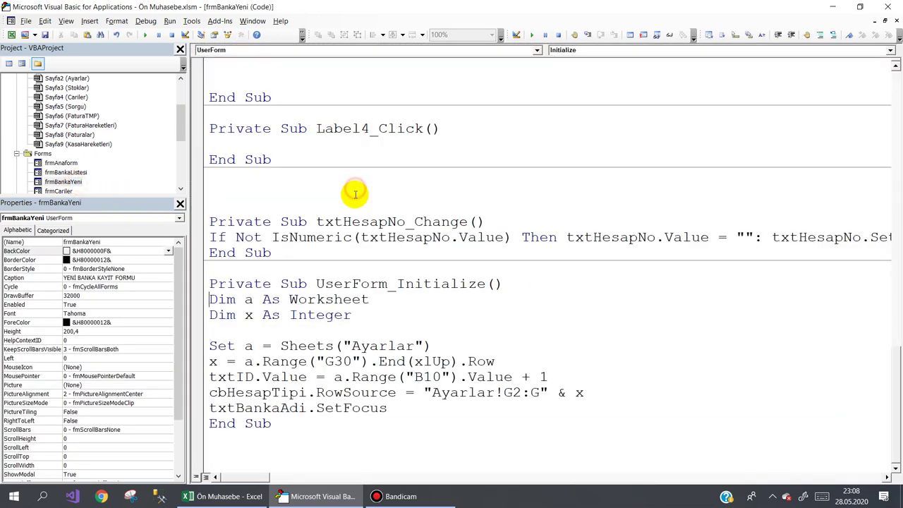
drag(896, 426, 895, 282)
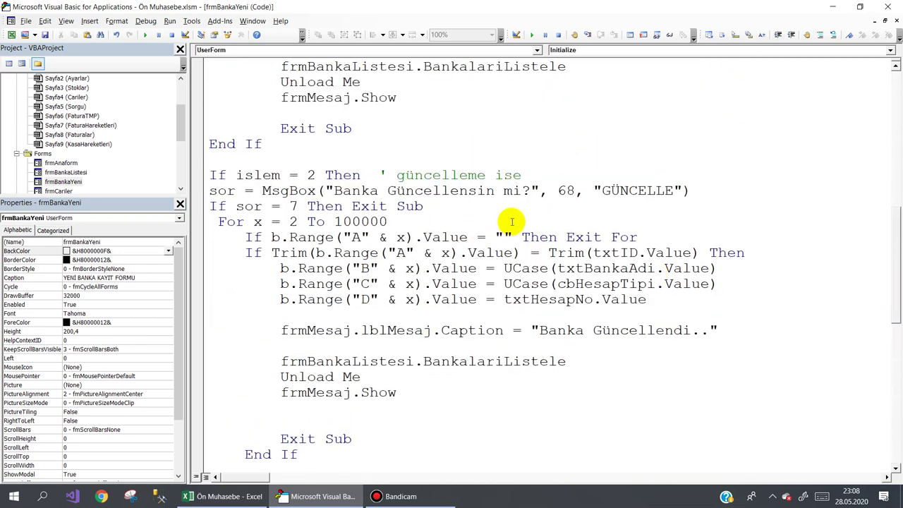
click(525, 175)
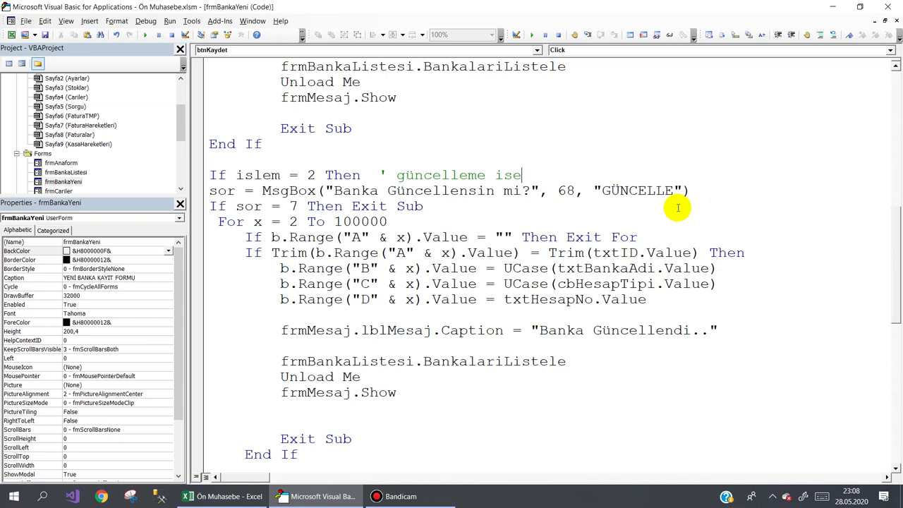
Step: Launch the Ön Muhasebe program, open the bank list and start a new AKBANK entry
click(240, 496)
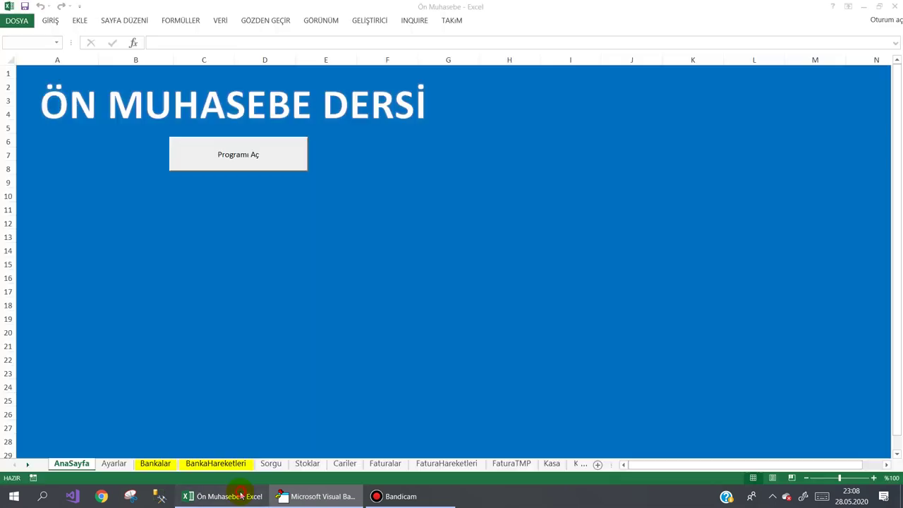
click(258, 155)
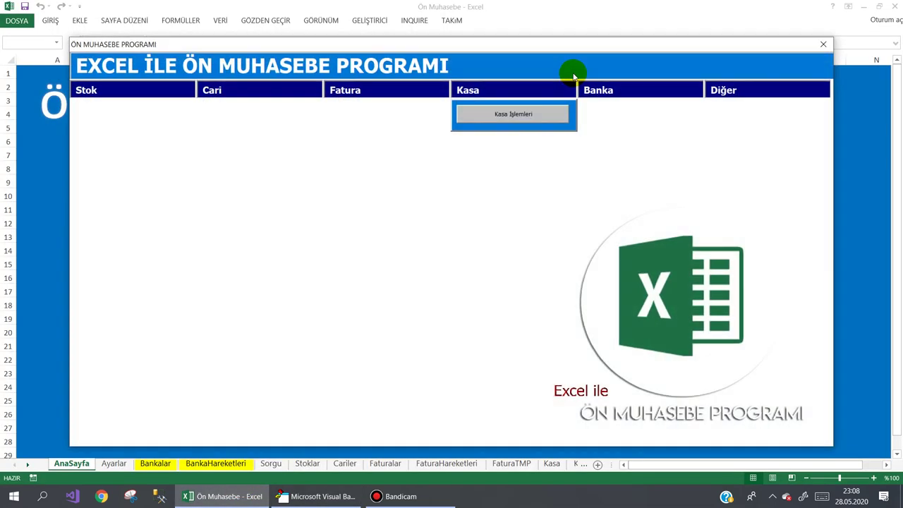
click(627, 114)
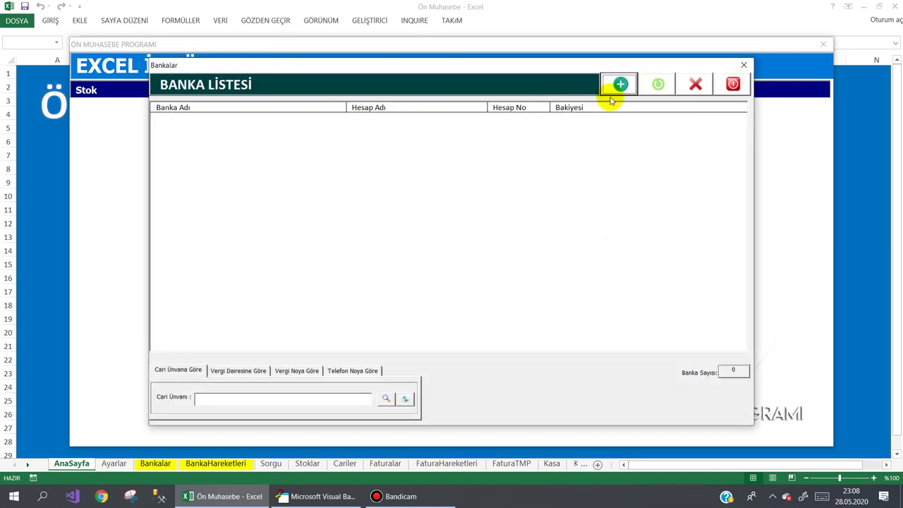
click(619, 85)
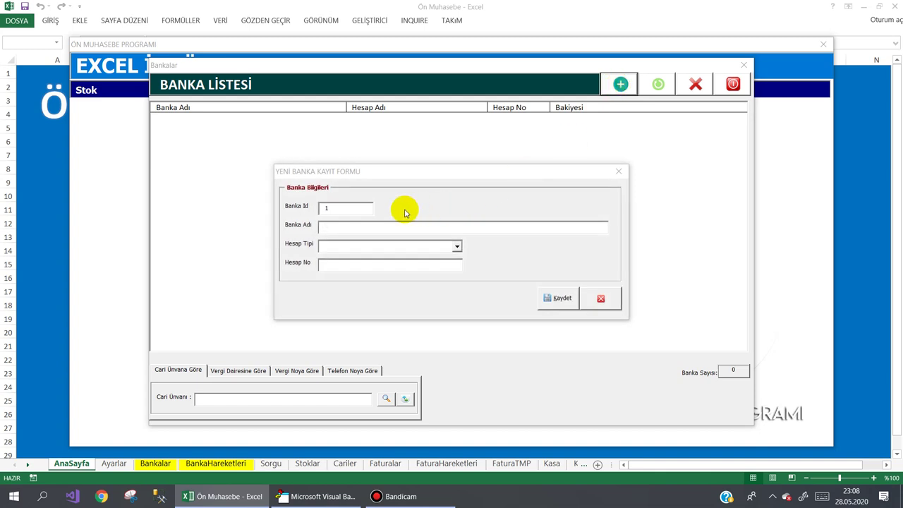
text(AKBANK)
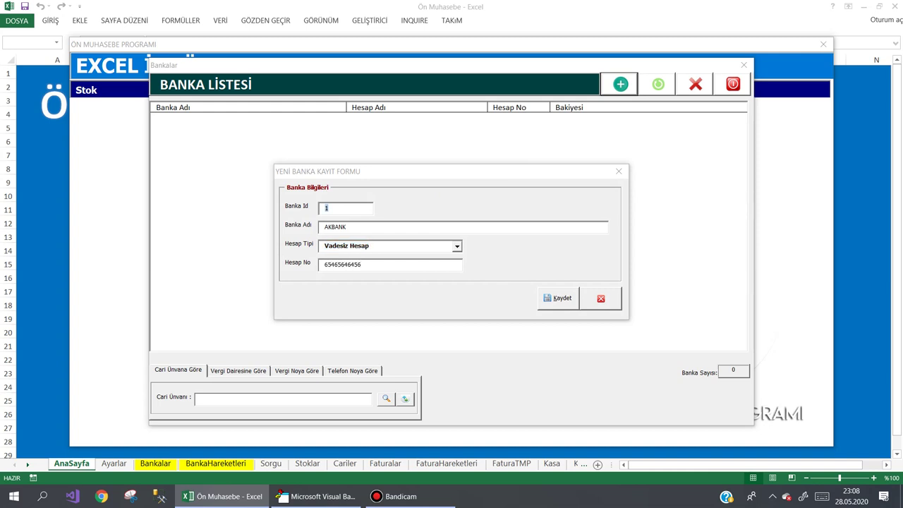
Step: Try saving AKBANK, dismiss the compile error and select the undefined c in 'c = Nothing'
click(557, 298)
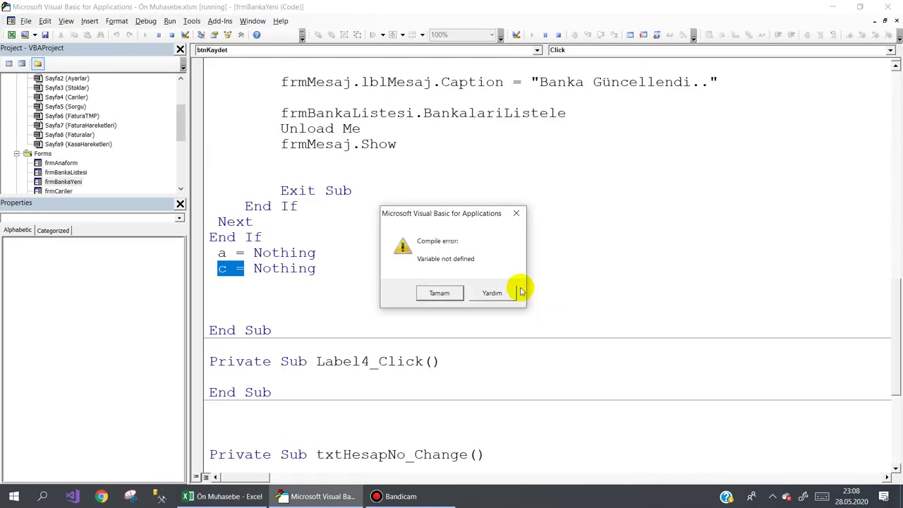
click(439, 292)
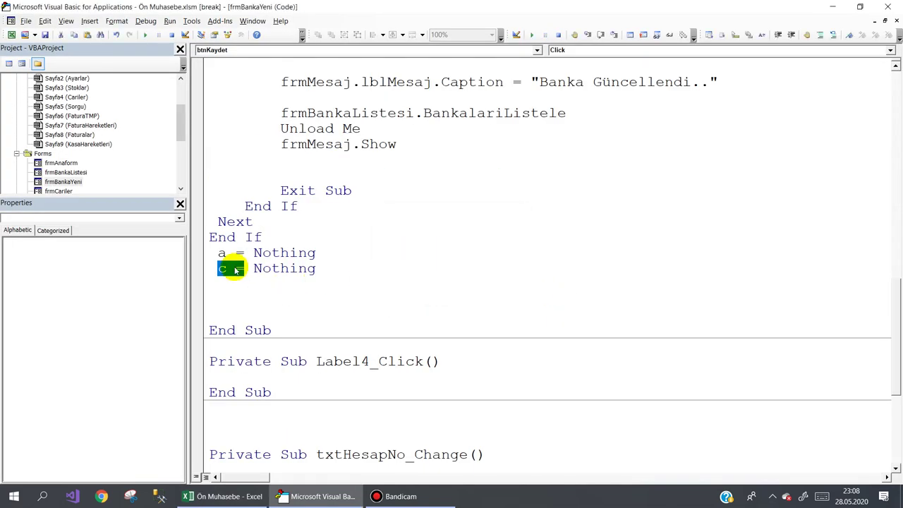
click(224, 268)
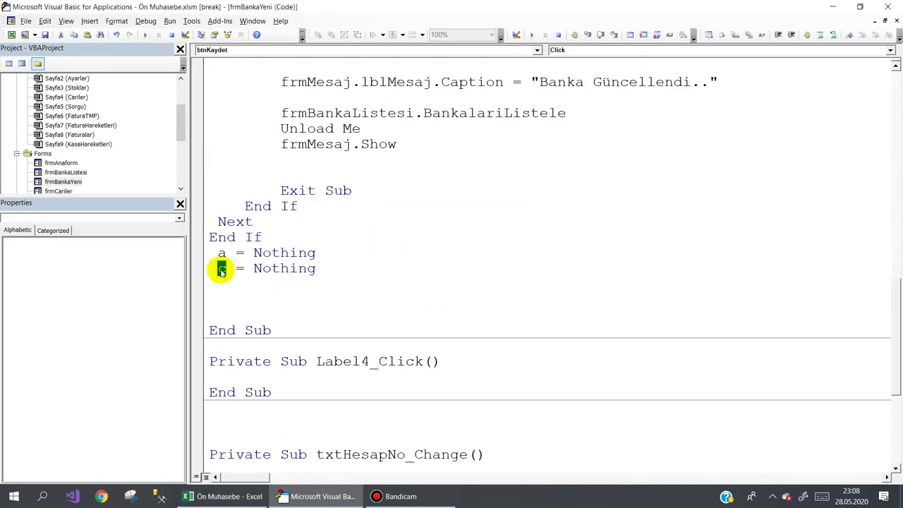
text(B)
key(BackSpace)
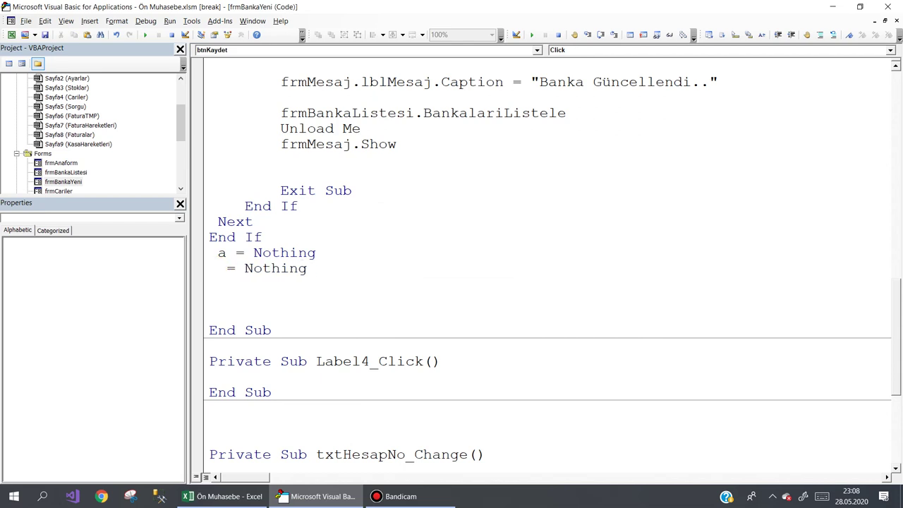
Step: Replace c with b, resume the code and confirm saving AKBANK
text(b)
click(145, 34)
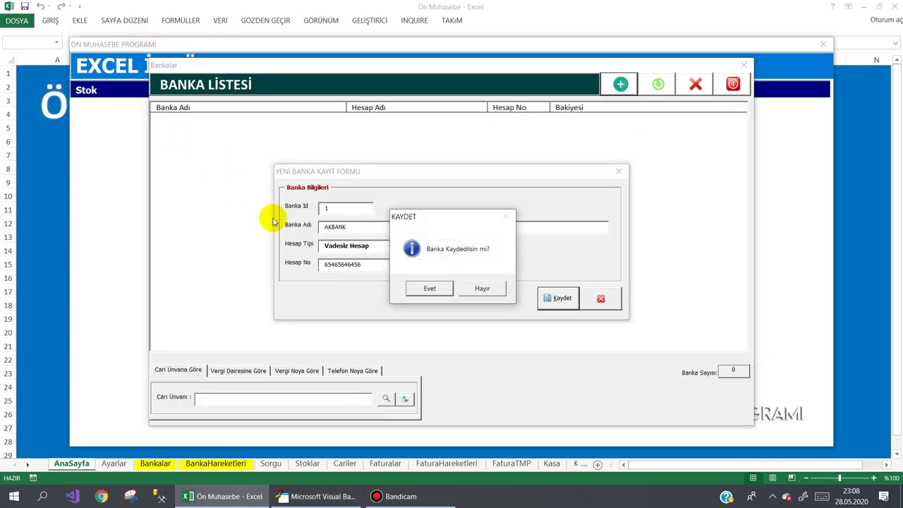
click(429, 289)
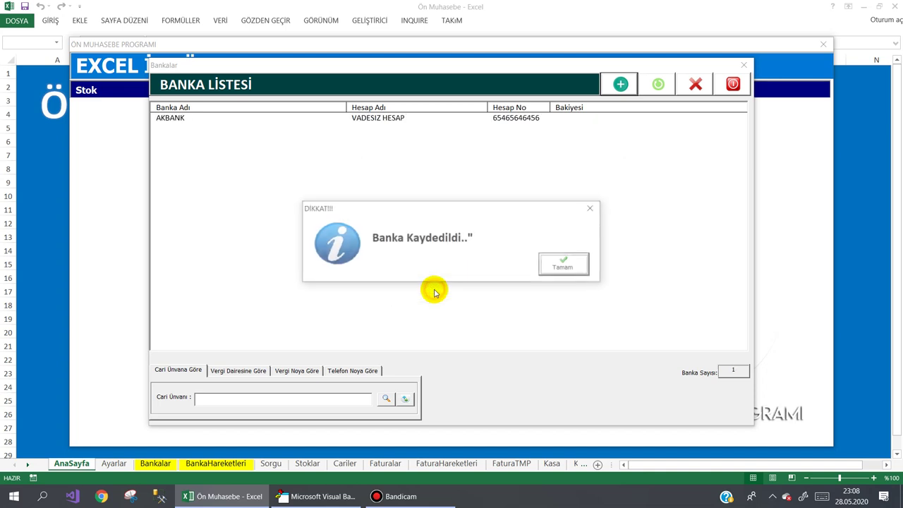
click(564, 266)
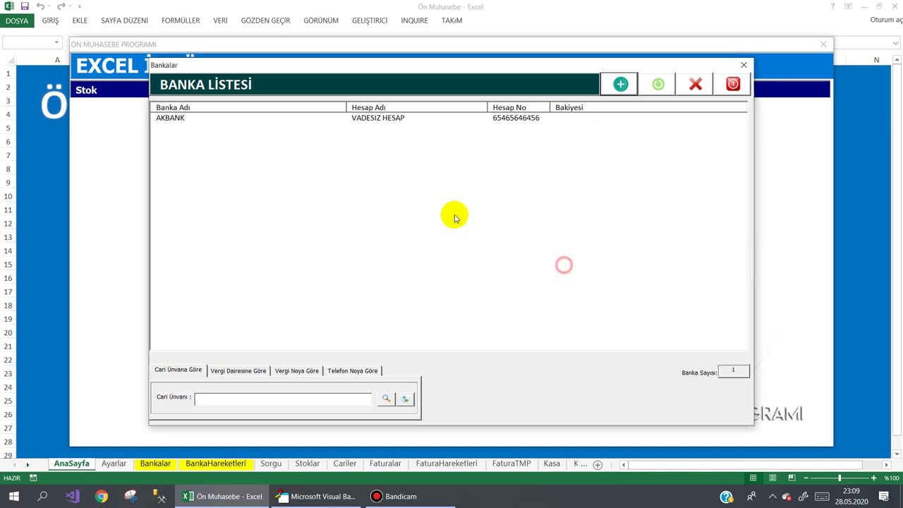
click(176, 116)
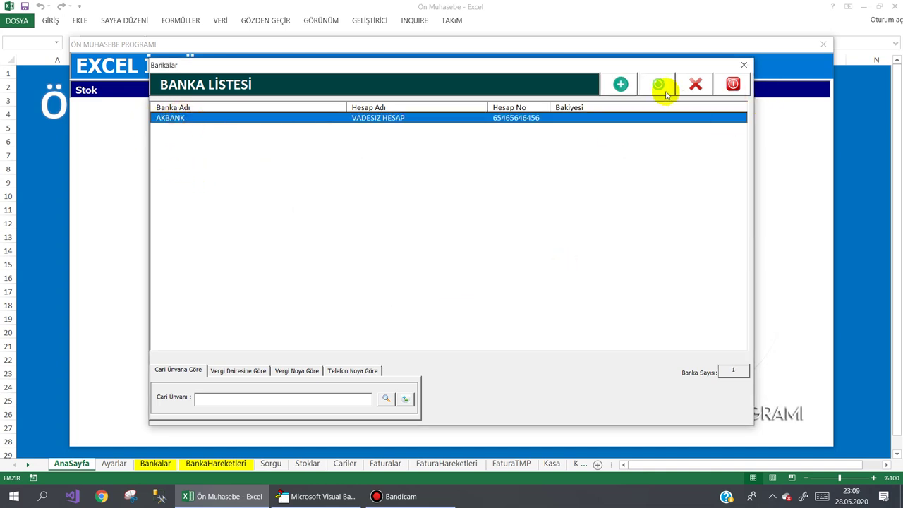
Step: Add and save İşbankası as a new Vadeli Hesap bank
click(620, 84)
text(G)
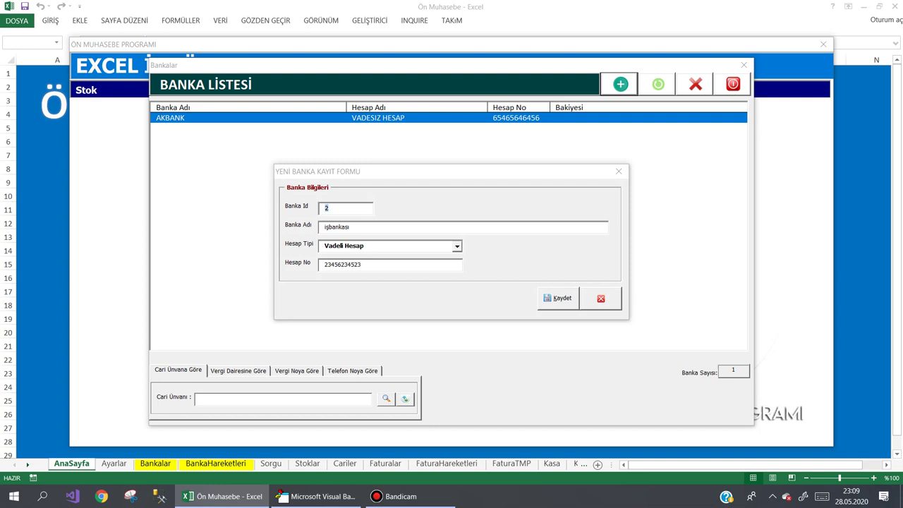
click(553, 296)
click(440, 288)
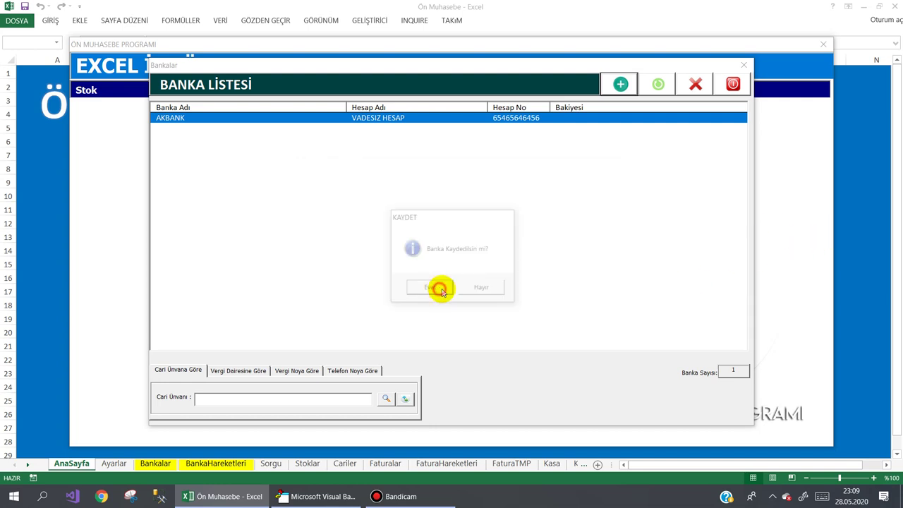
click(548, 262)
Step: Check the AKBANK and İŞBANKASI rows, then close the Bankalar form
click(250, 129)
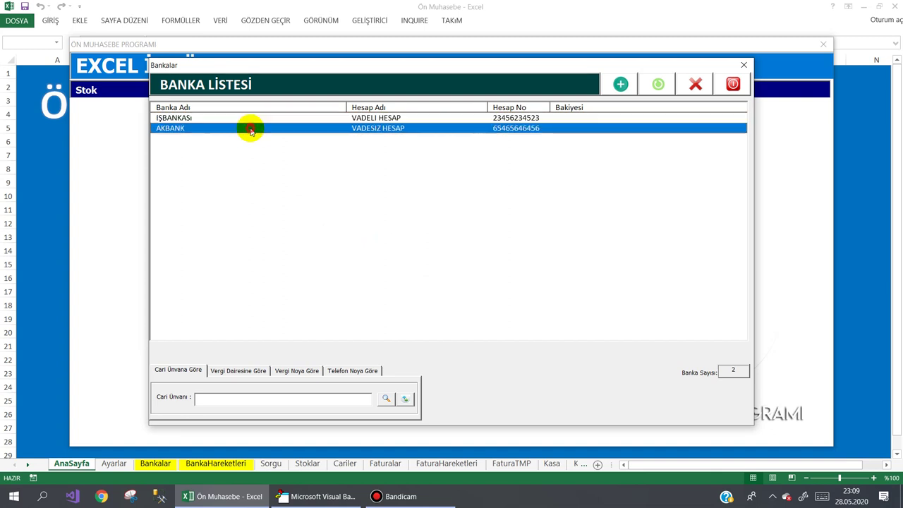
click(249, 119)
click(255, 128)
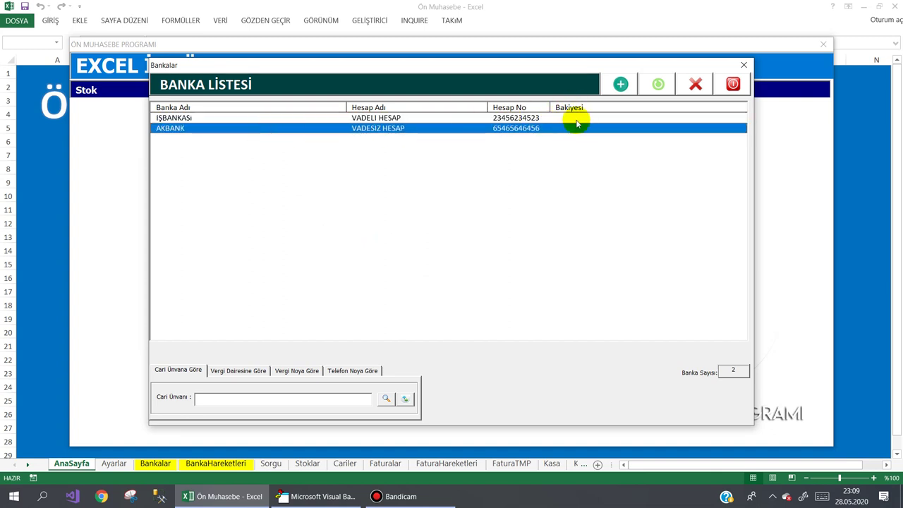
click(733, 84)
mouse_move(767, 90)
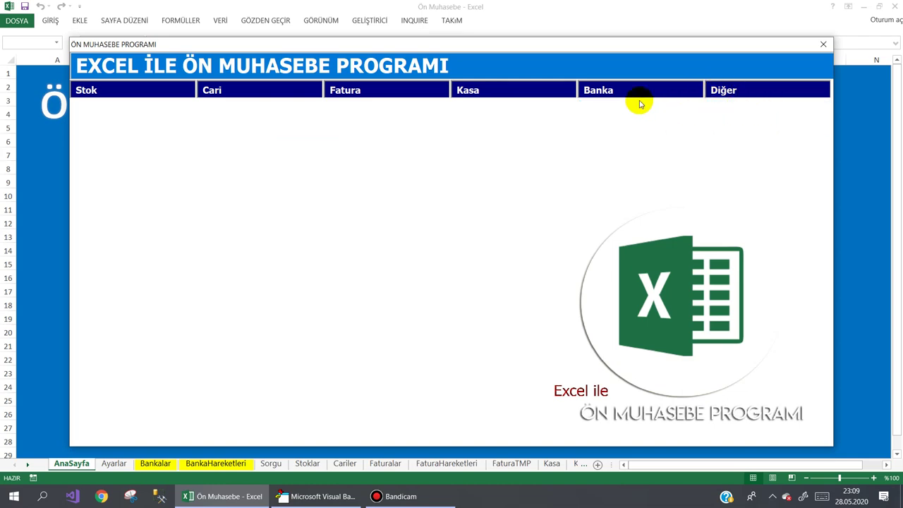
mouse_move(598, 90)
click(605, 113)
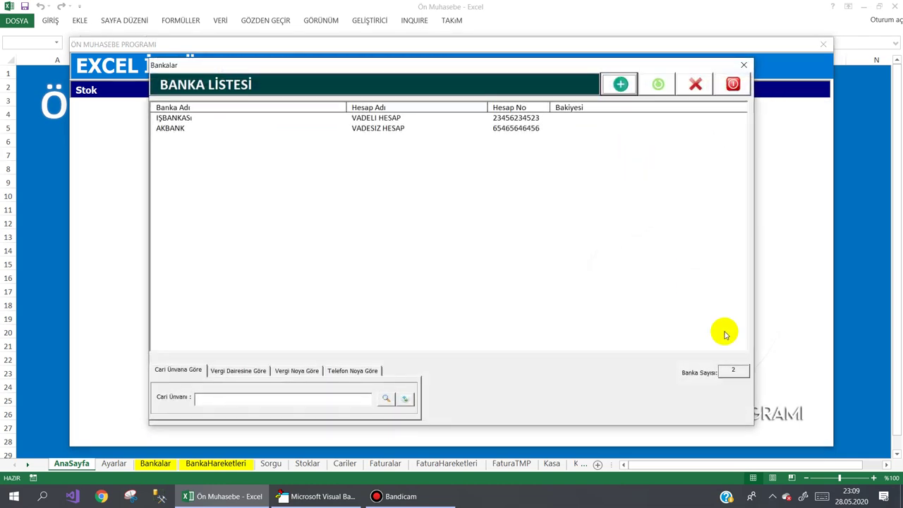
click(732, 86)
Step: Exit the accounting program and open frmCariListesi's btnGuncelle click code
click(778, 115)
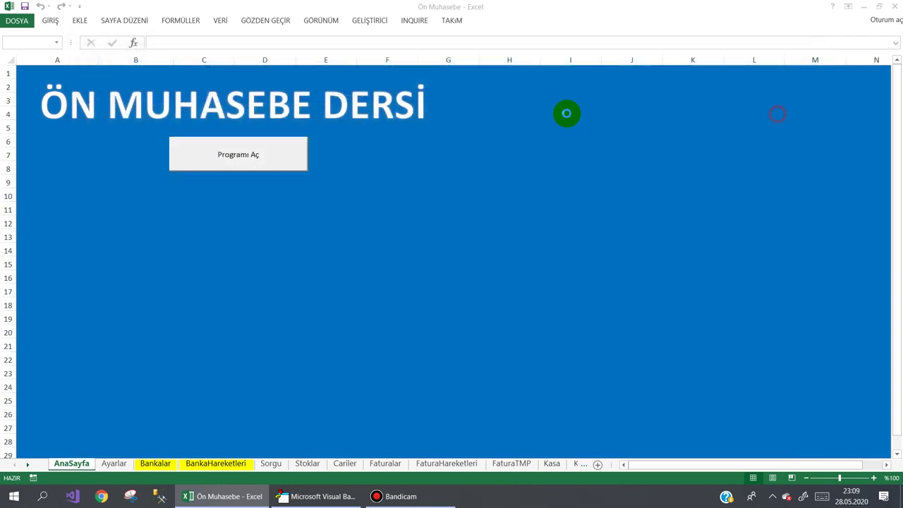
click(301, 496)
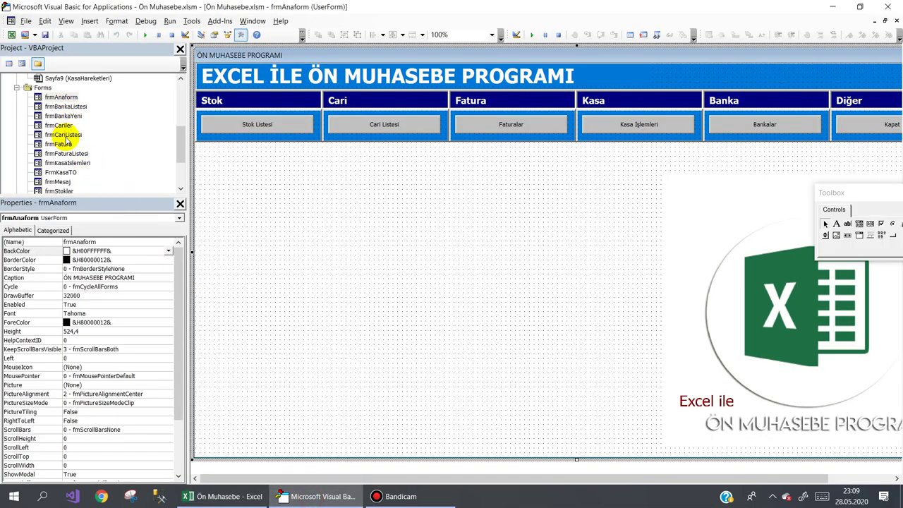
double_click(63, 134)
double_click(711, 79)
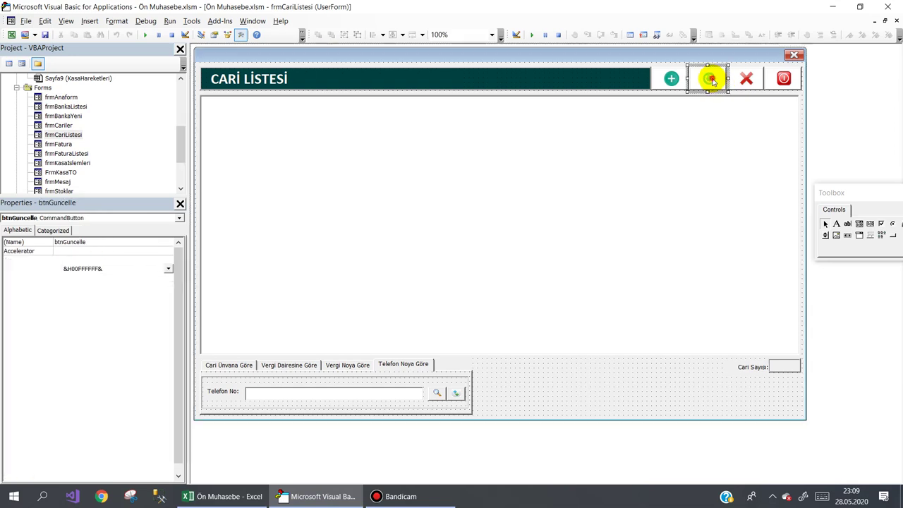
Step: Select and copy the btnGuncelle_Click routine's body lines, then open frmBankaListesi's design
click(365, 161)
mouse_move(365, 160)
mouse_down()
mouse_move(201, 113)
mouse_move(199, 103)
mouse_up()
key(ctrl+c)
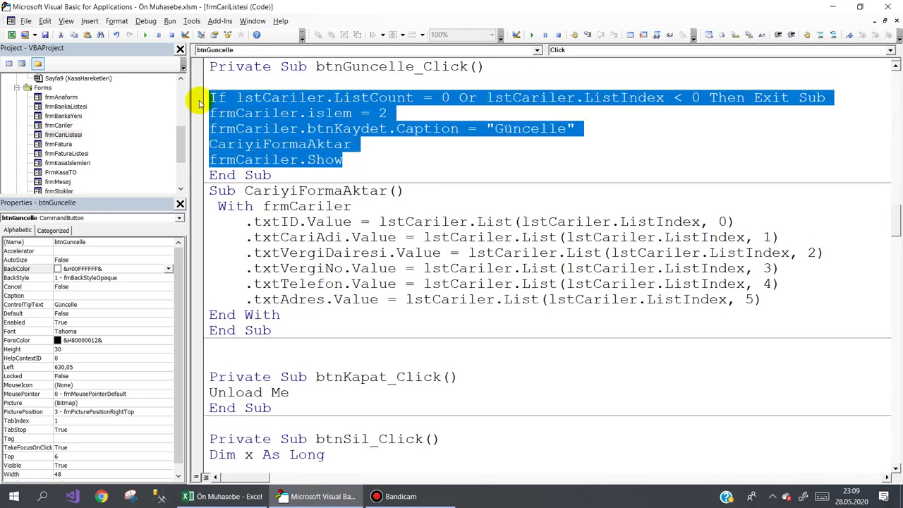
drag(276, 330, 245, 314)
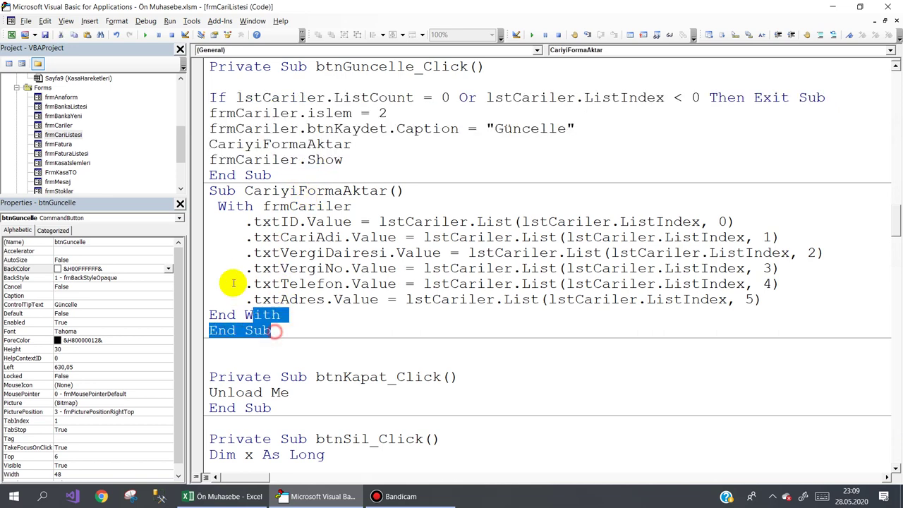
drag(233, 283, 299, 120)
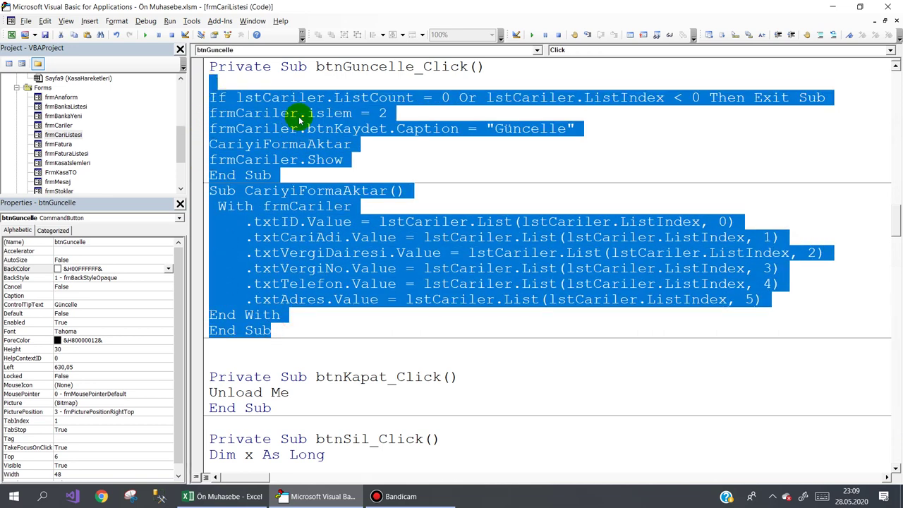
click(302, 147)
drag(343, 160, 190, 101)
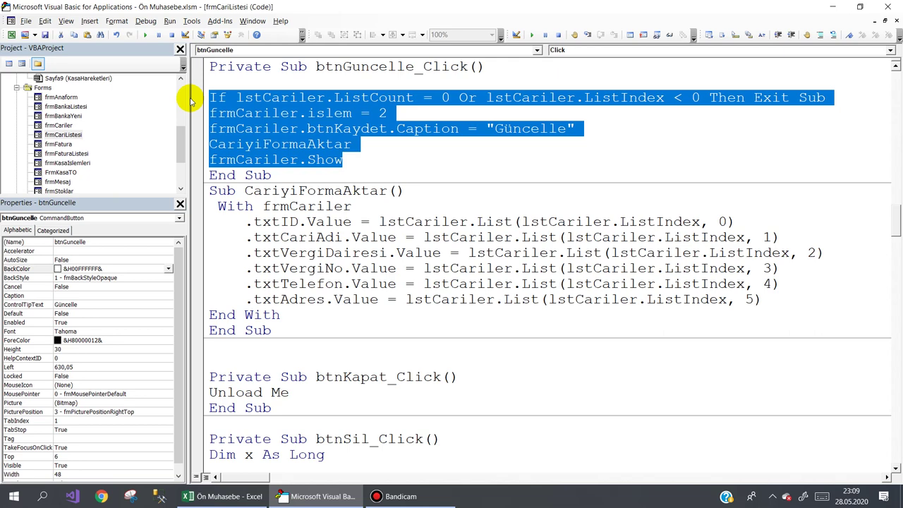
double_click(66, 106)
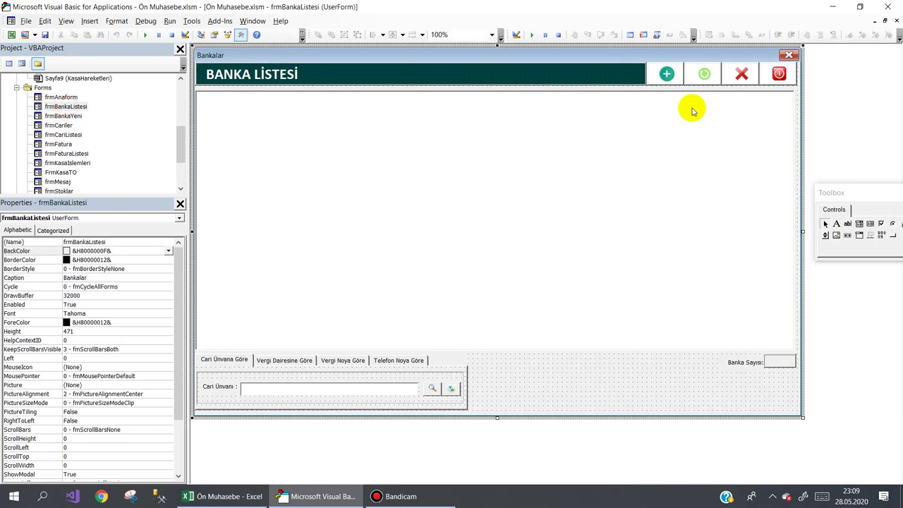
Step: Paste the update code into a new btnGuncelle_Click handler, then copy frmCariListesi's field-filling With block
double_click(704, 73)
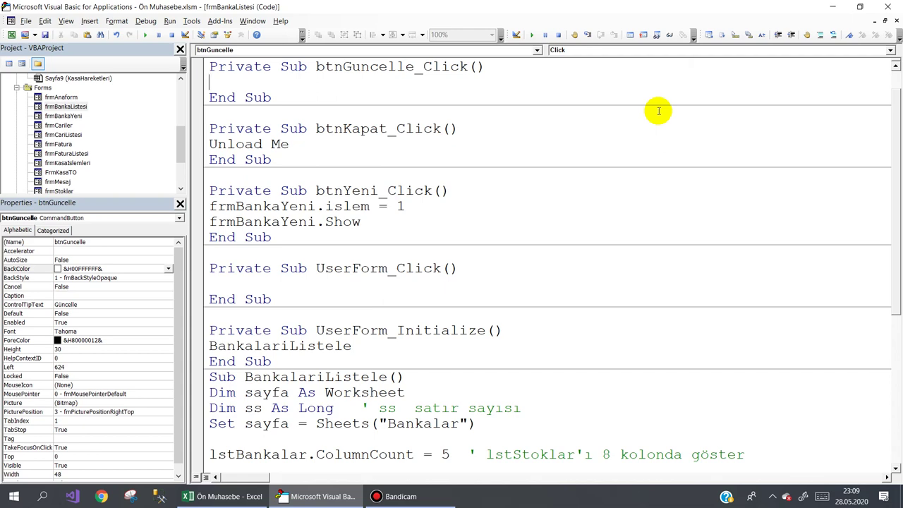
key(ctrl+v)
click(63, 135)
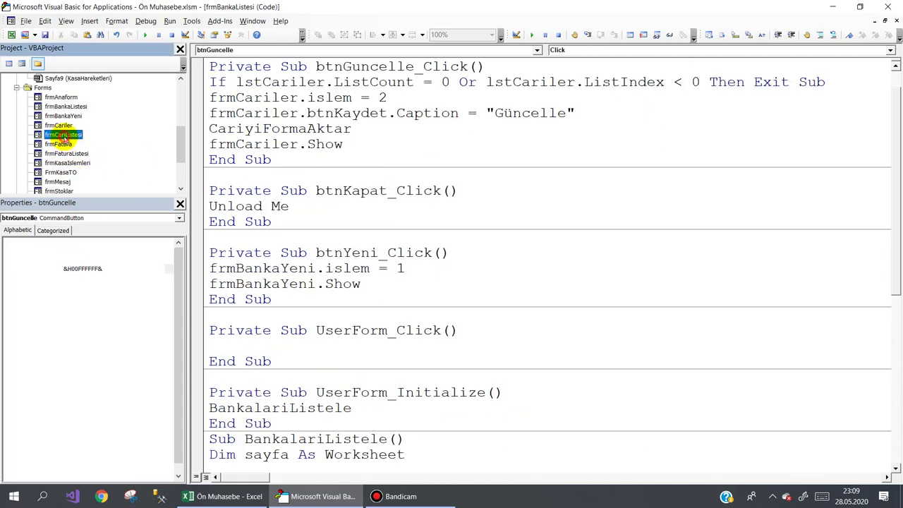
double_click(63, 135)
double_click(701, 80)
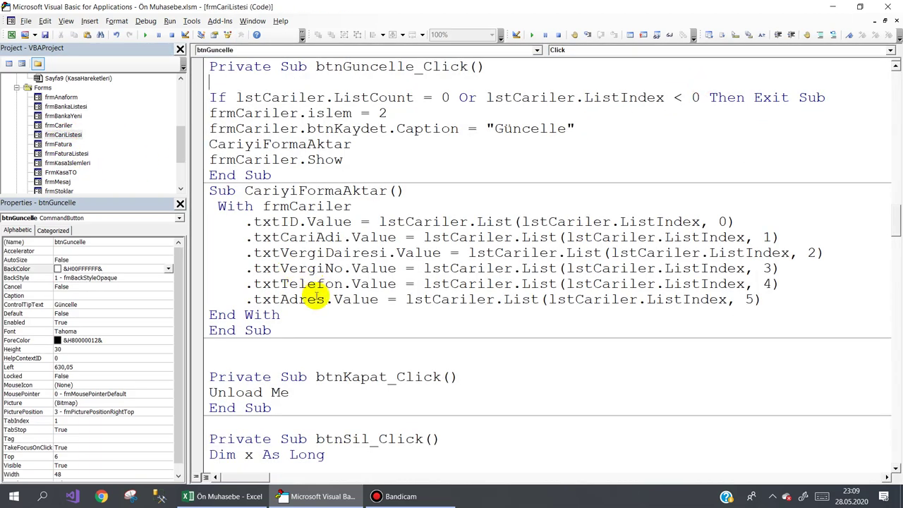
drag(281, 314, 180, 205)
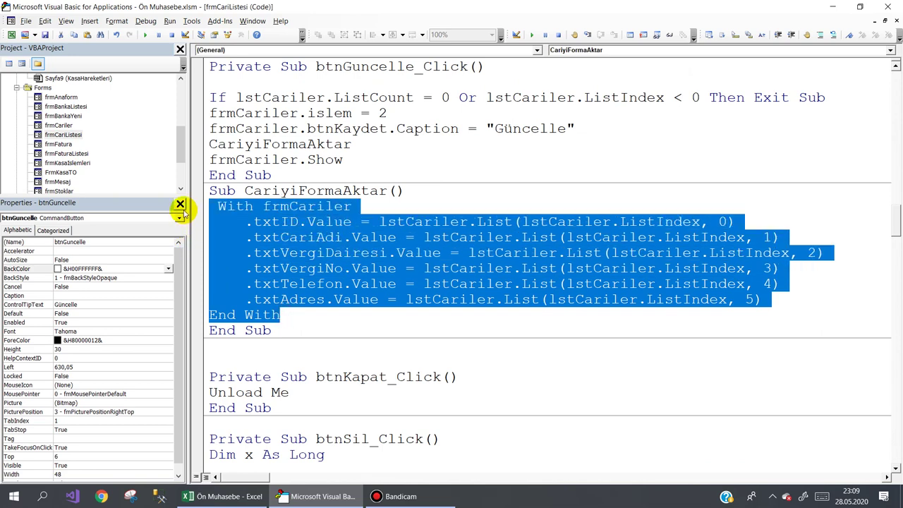
Step: Add a Sub VerileriAktar below the handler in frmBankaListesi and paste the With block into it
double_click(65, 107)
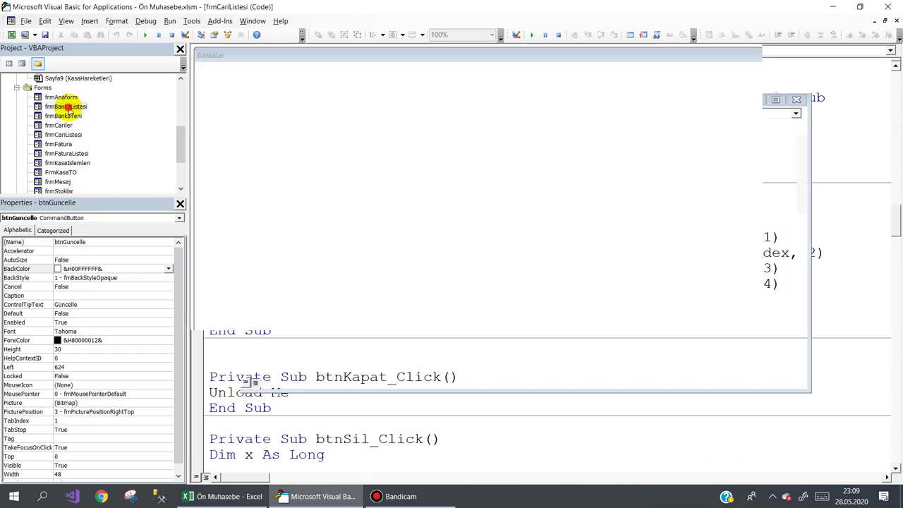
double_click(548, 381)
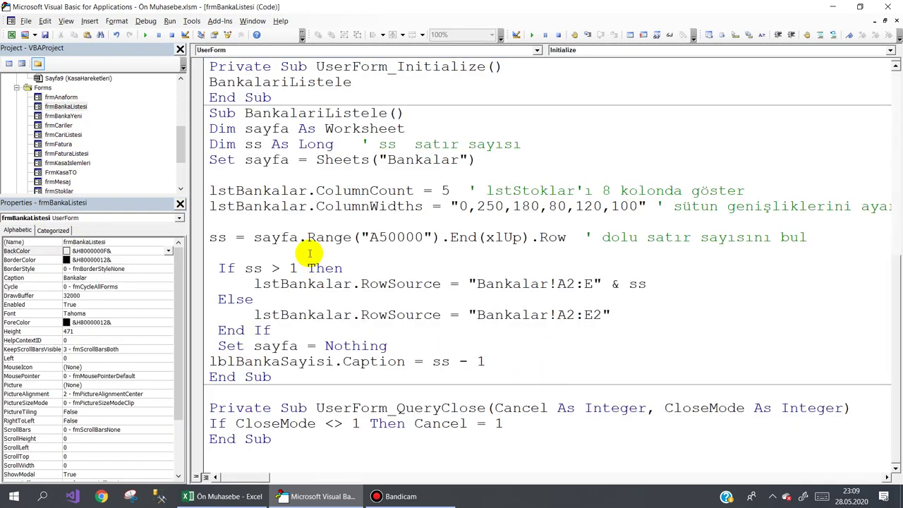
click(896, 384)
scroll(896, 134, up, 1)
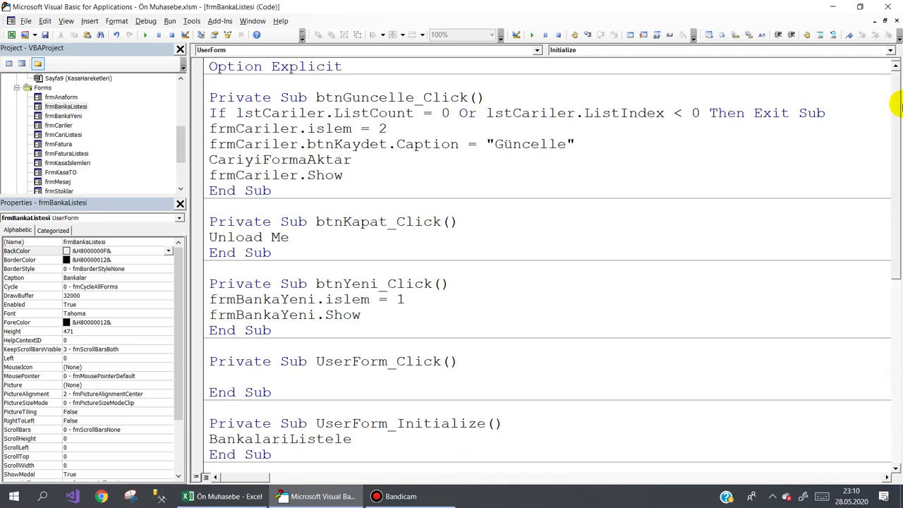
click(251, 207)
text(With frmCariler     .txtID.Value = lstCariler.List(lstCariler.ListIndex, 0)     .txtCariAdi.Value = lstCariler.List(lstCariler.ListIndex, 1)     .txtVergiDairesi.Value = lstCariler.List(lstCariler.ListIndex, 2)     .txtVergiNo.Value = lstCariler.List(lstCariler.ListIndex, 3)     .txtTelefon.Value = lstCariler.List(lstCariler.ListIndex, 4)     .txtAdres.Value = lstCariler.List(lstCariler.ListIndex, 5) End With)
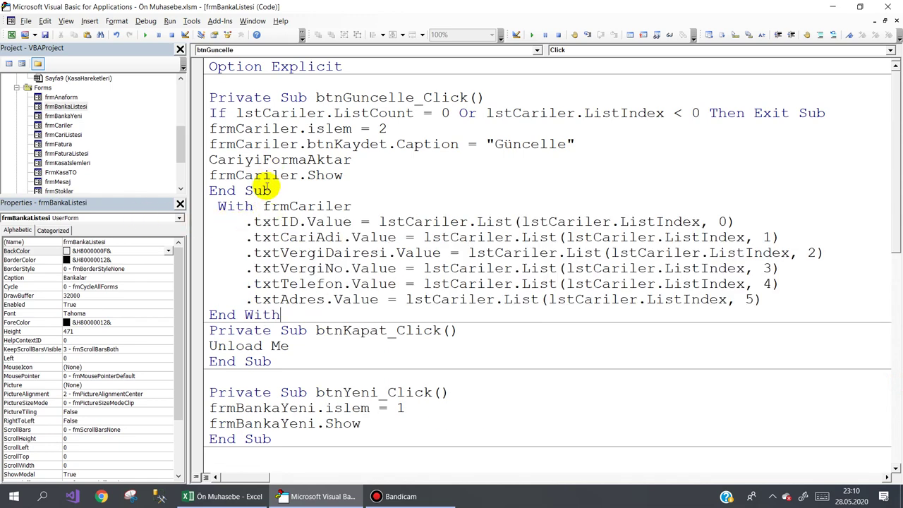
key(ctrl+z)
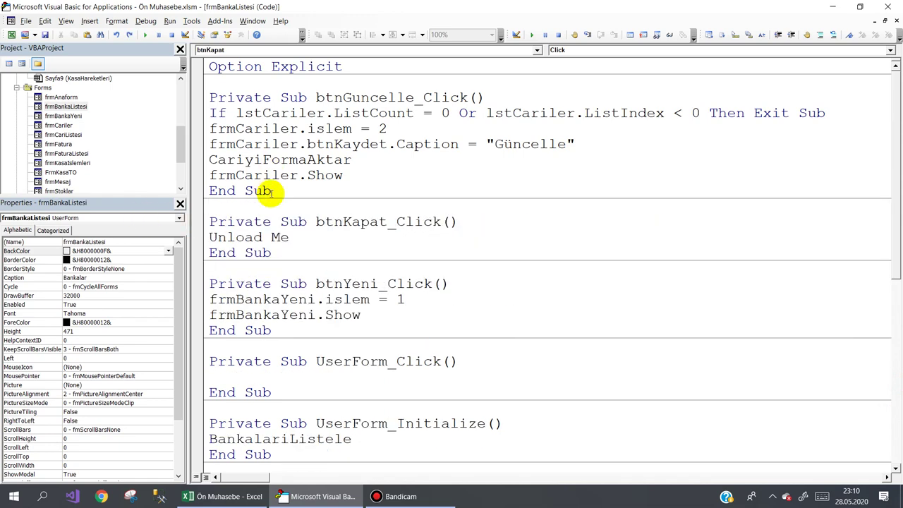
text(sub)
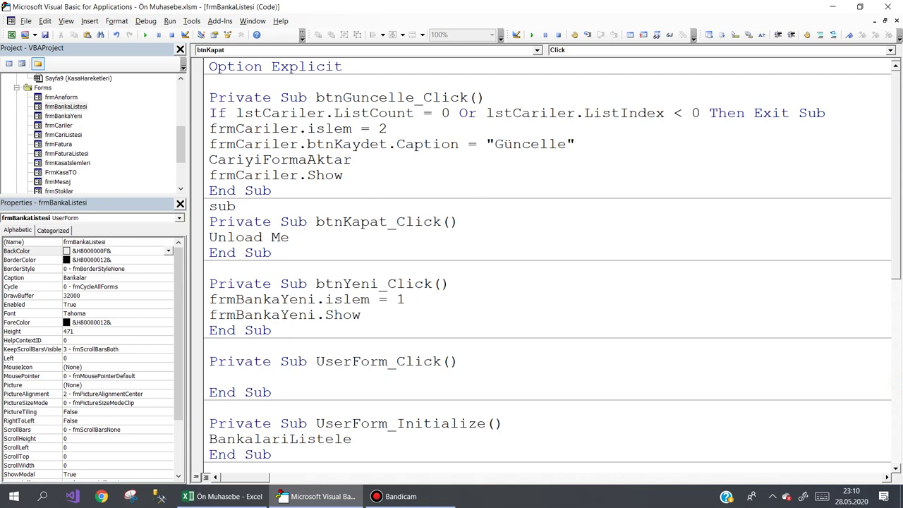
text( Ban)
key(BackSpace)
key(BackSpace)
key(BackSpace)
text(erileri)
key(Return)
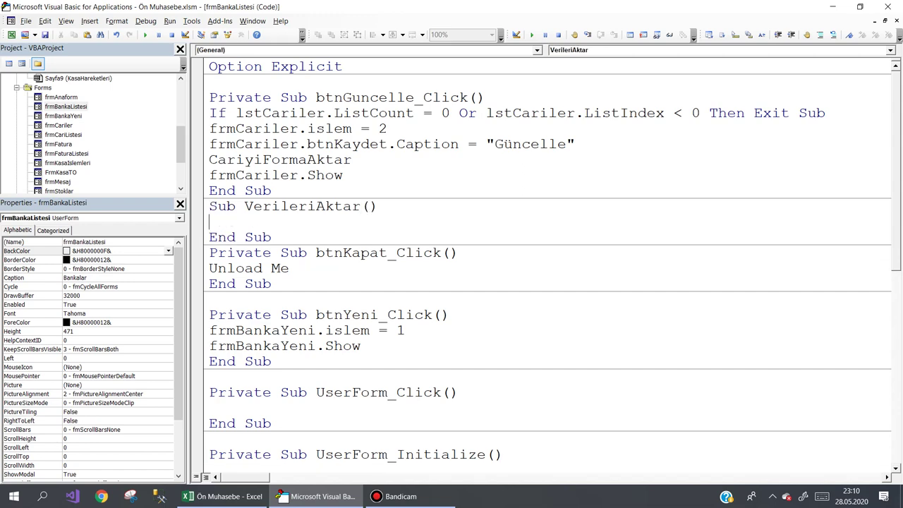
key(ctrl+v)
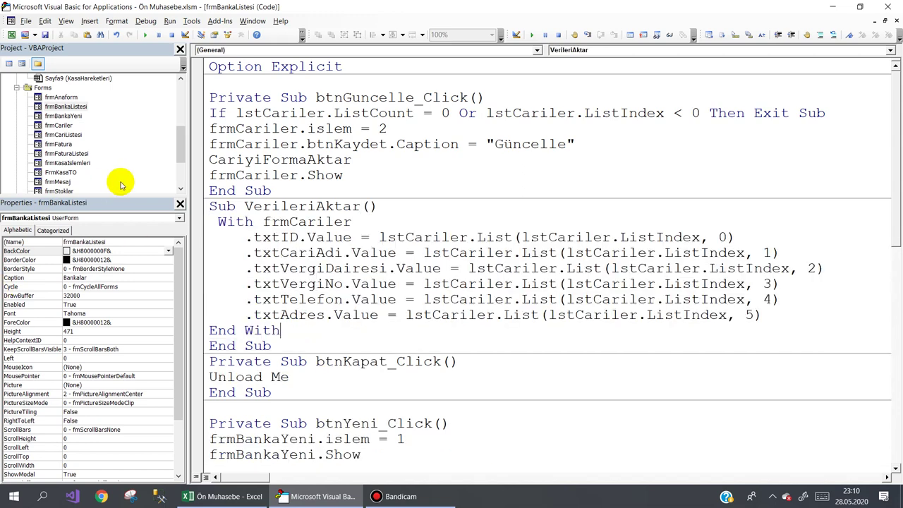
Step: Make the If line in btnGuncelle_Click check lstBankalar and call BankalariListele
double_click(65, 106)
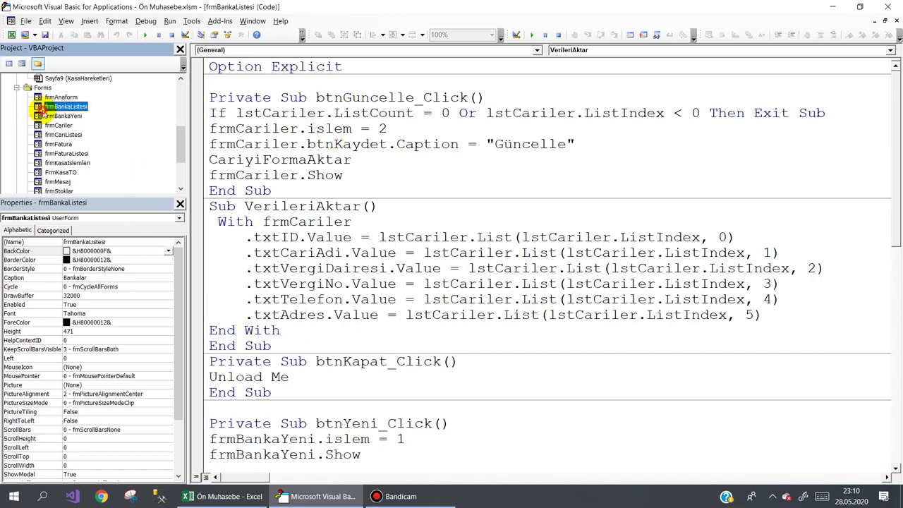
double_click(703, 73)
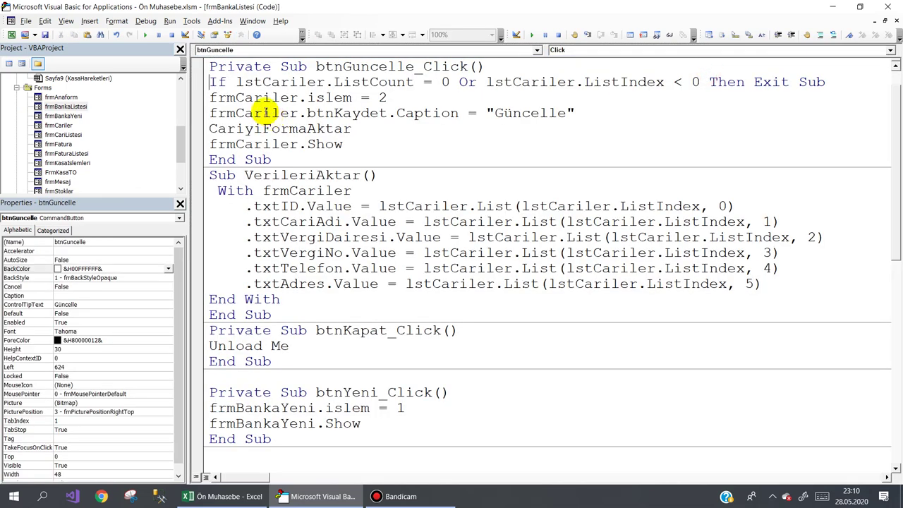
double_click(243, 83)
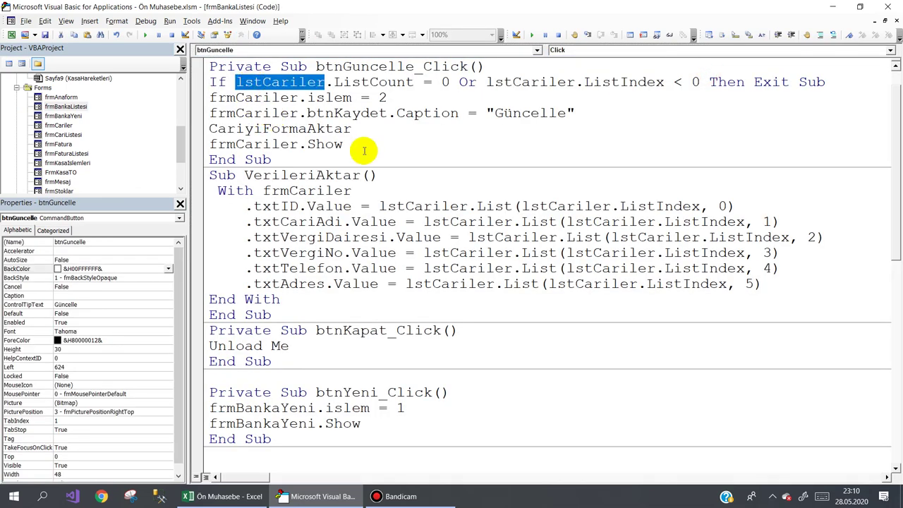
text(lsd)
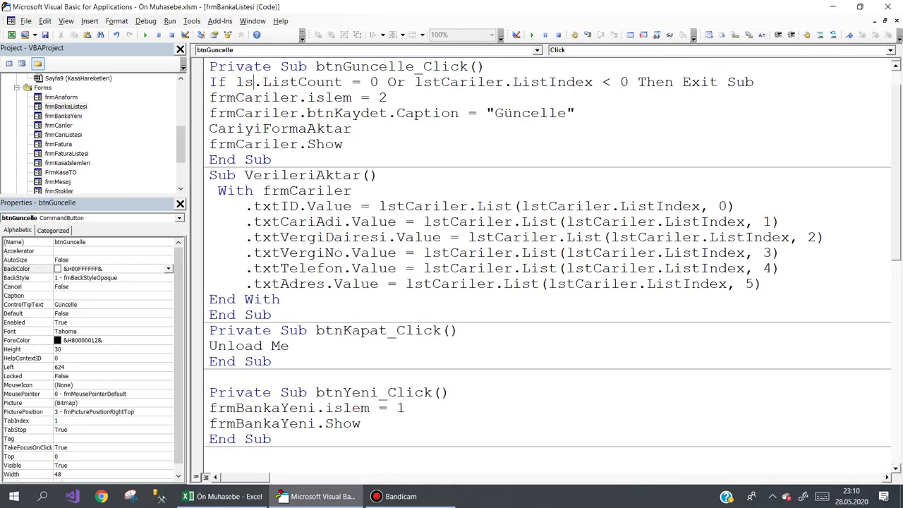
key(BackSpace)
key(BackSpace)
text(sat)
key(BackSpace)
key(BackSpace)
text(tBankalar)
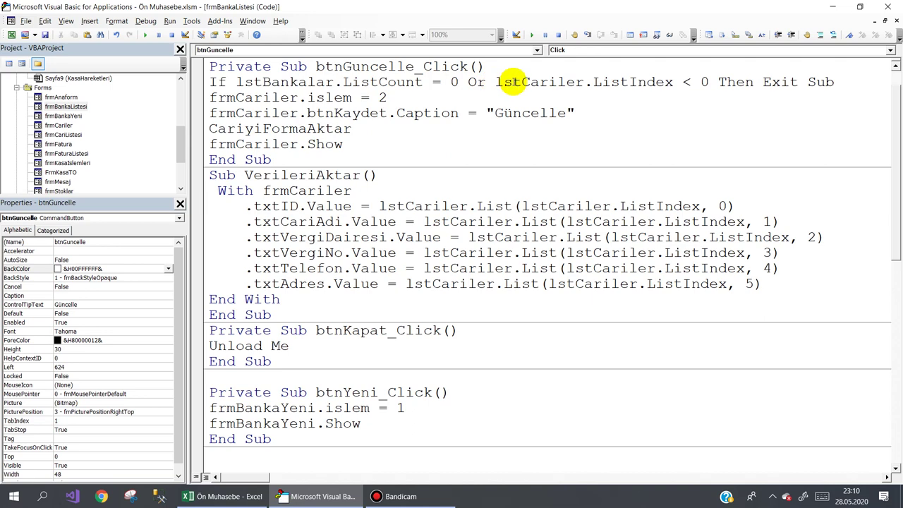
double_click(517, 82)
text(bank)
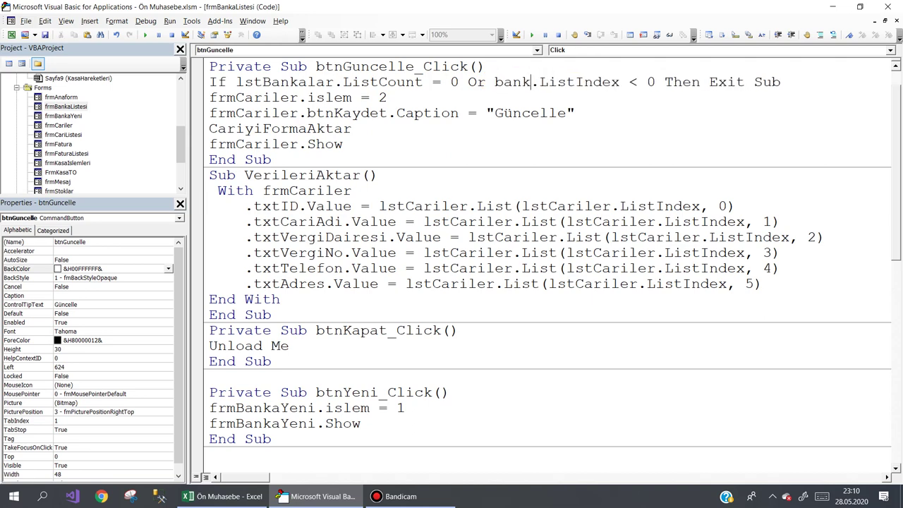
key(ctrl+space)
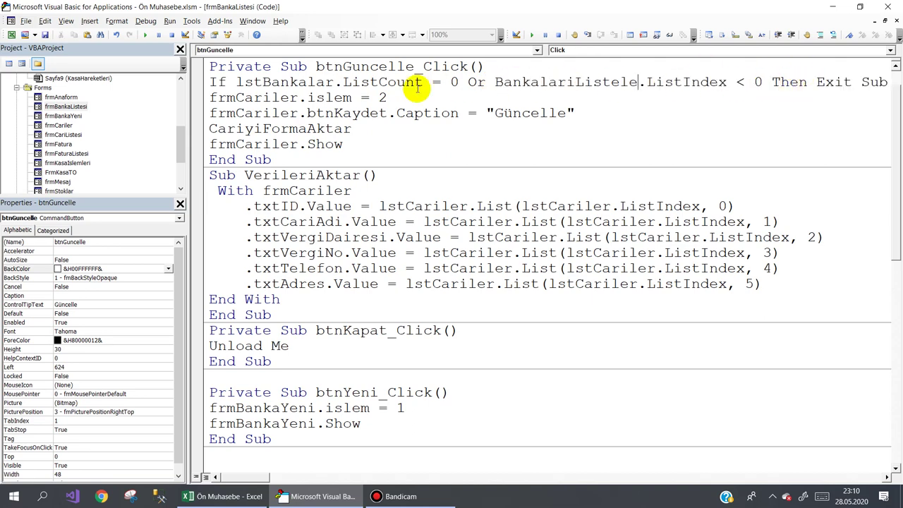
Step: Replace frmCariler with frmBankaYeni in the islem assignment and Caption lines
double_click(232, 99)
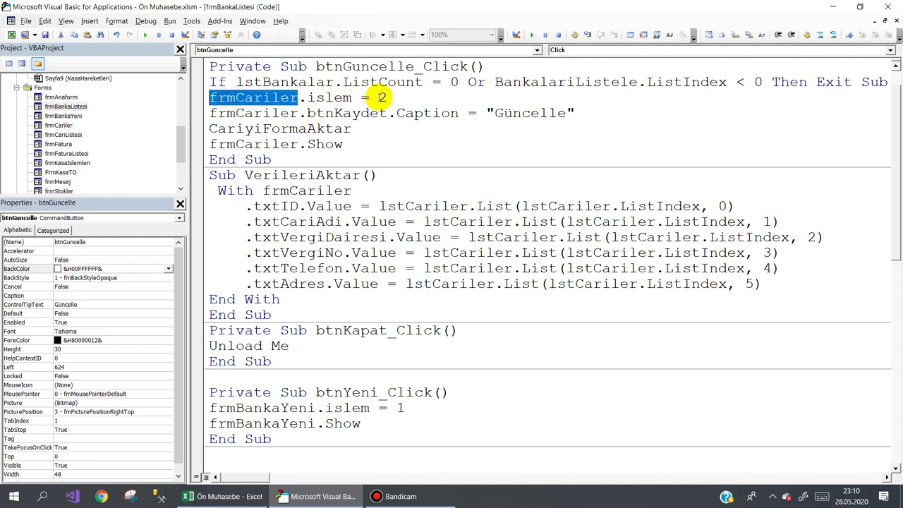
text(frm)
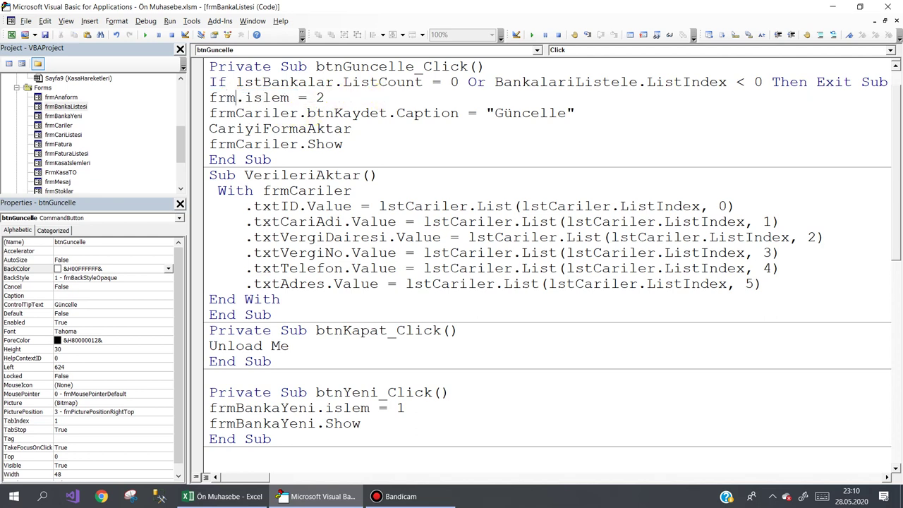
text(bank)
key(ctrl+space)
key(Down)
key(Tab)
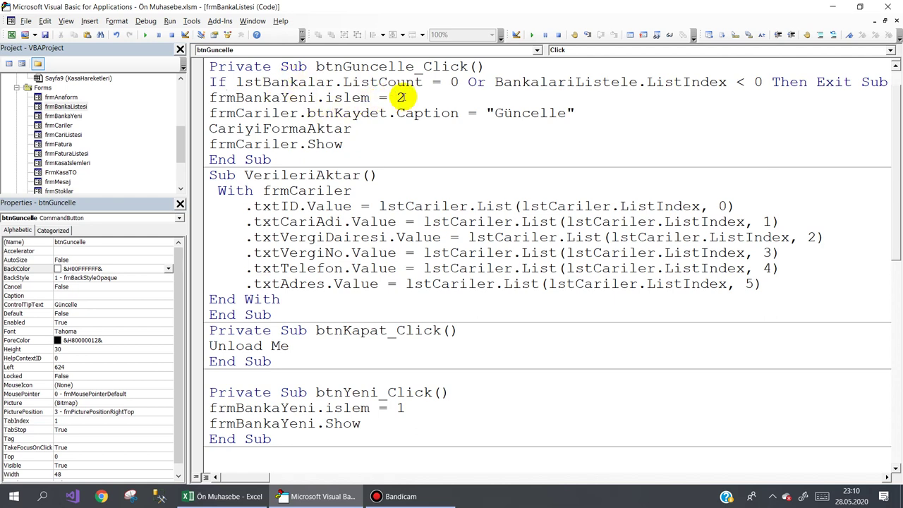
double_click(223, 115)
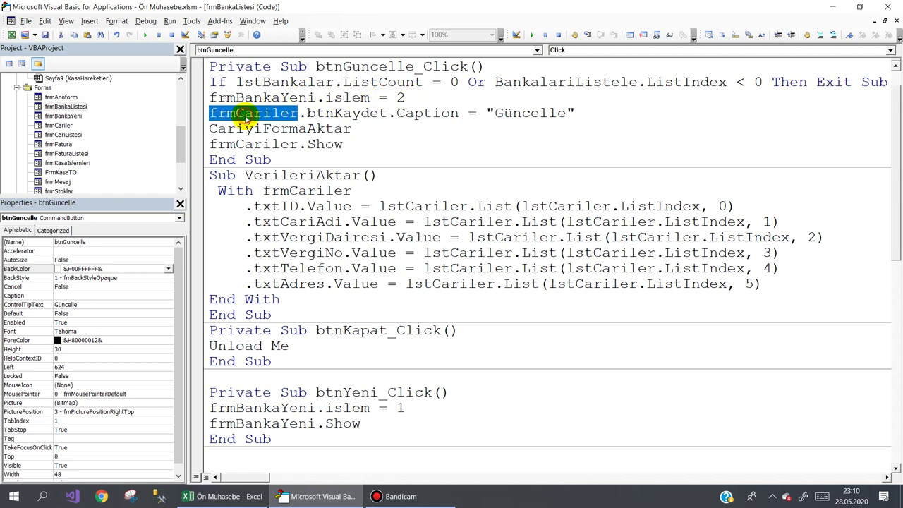
text(frmban)
key(ctrl+space)
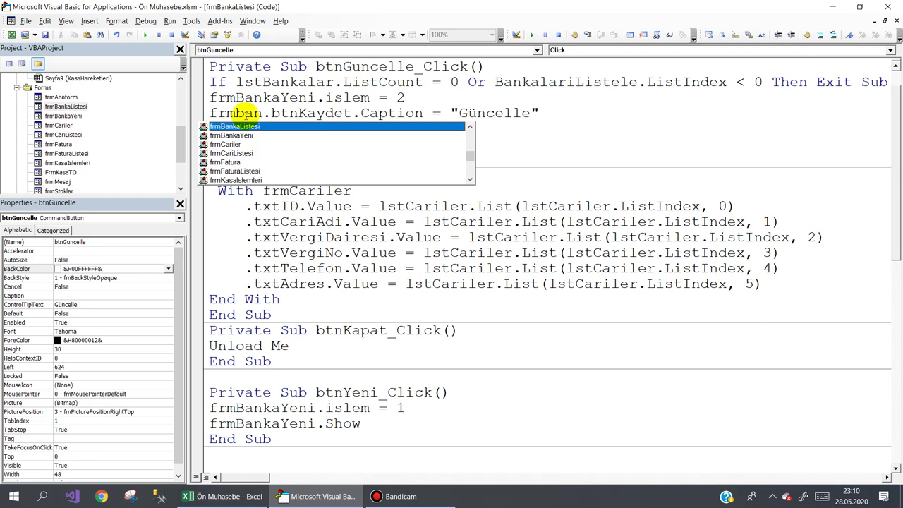
key(Down)
key(Tab)
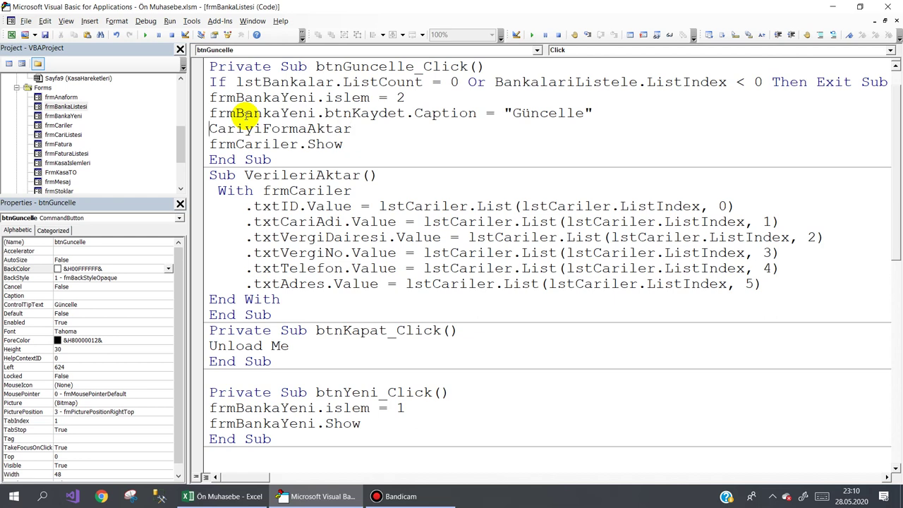
Step: Call VerileriAktar instead of CariyiFormaAktar and show frmBankaYeni
double_click(243, 123)
text(V)
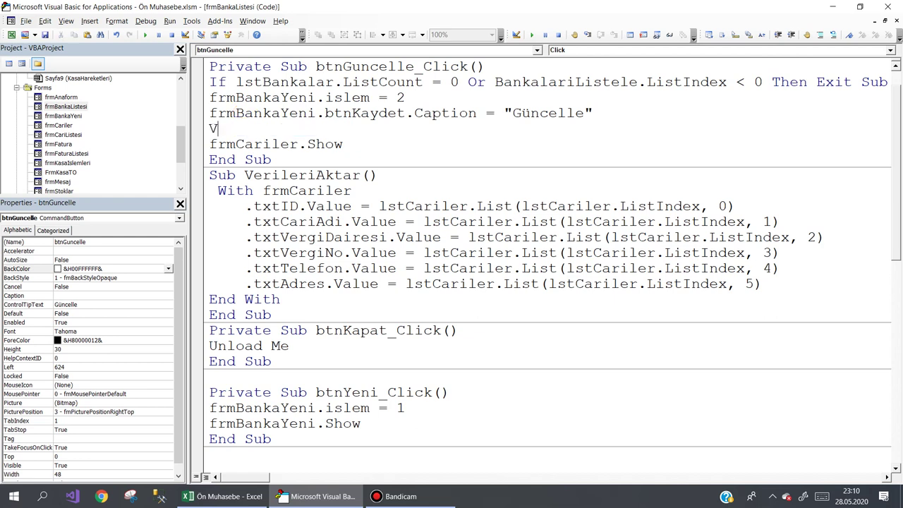
text(erileri)
text(Aktar)
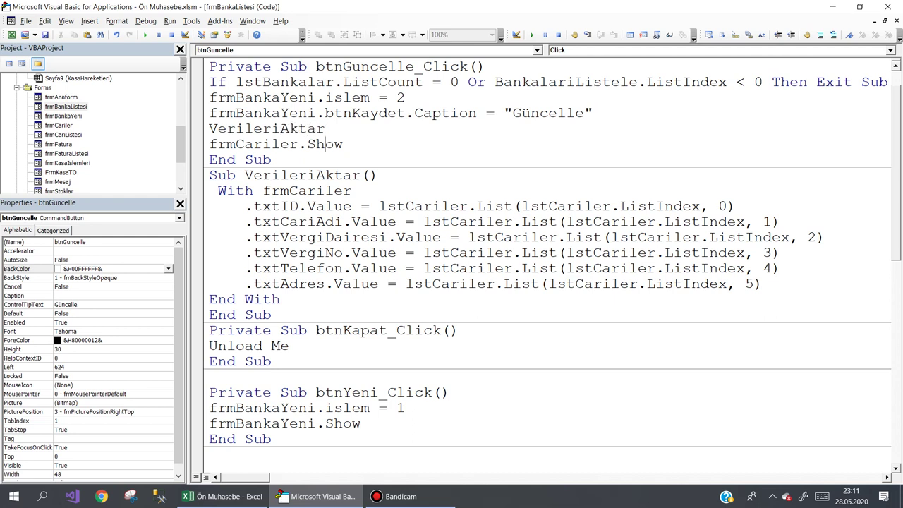
key(shift+Home)
text(frm)
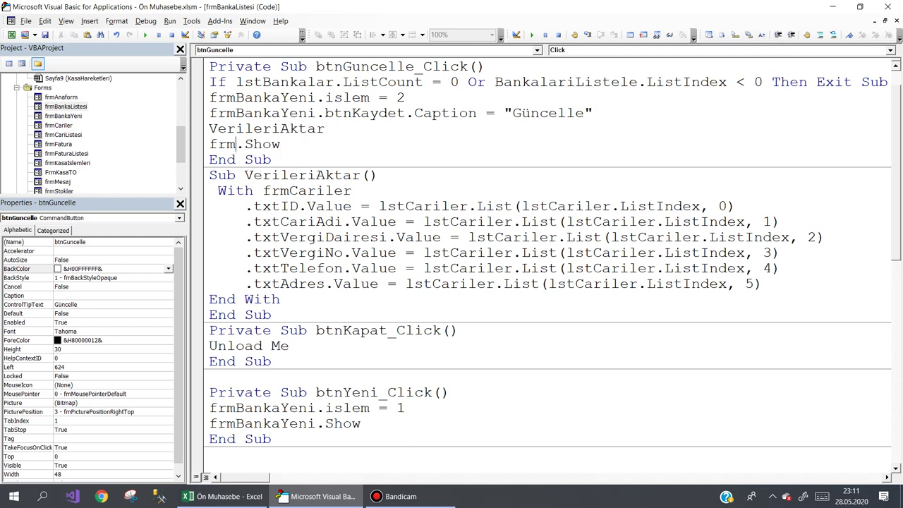
text(ba)
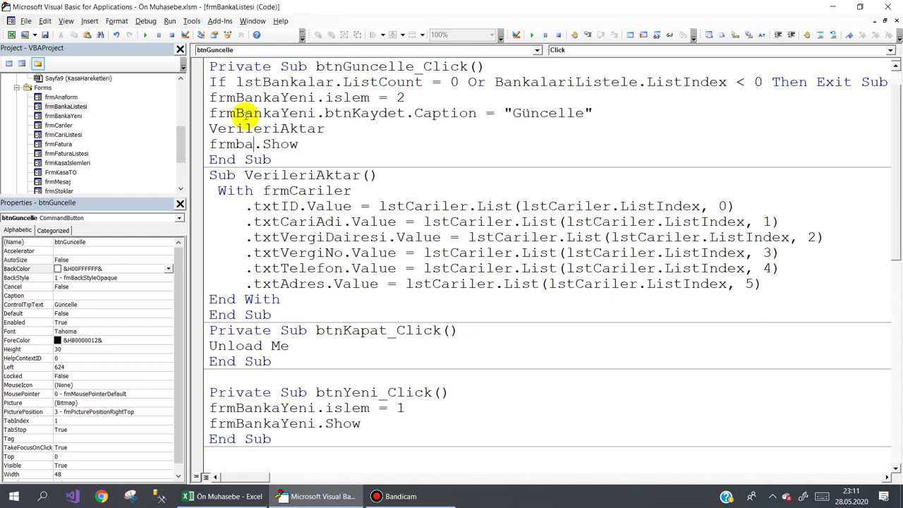
key(ctrl+space)
key(Tab)
text(.)
key(space)
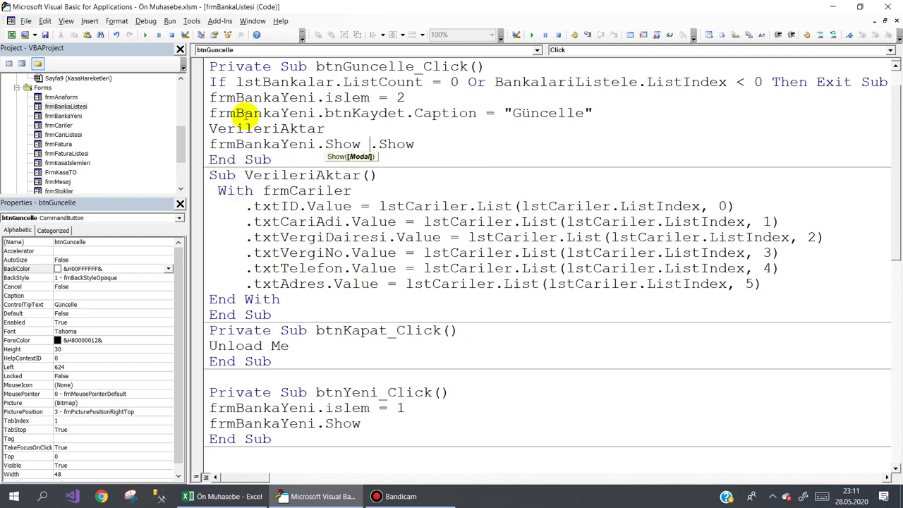
key(shift+End)
key(Delete)
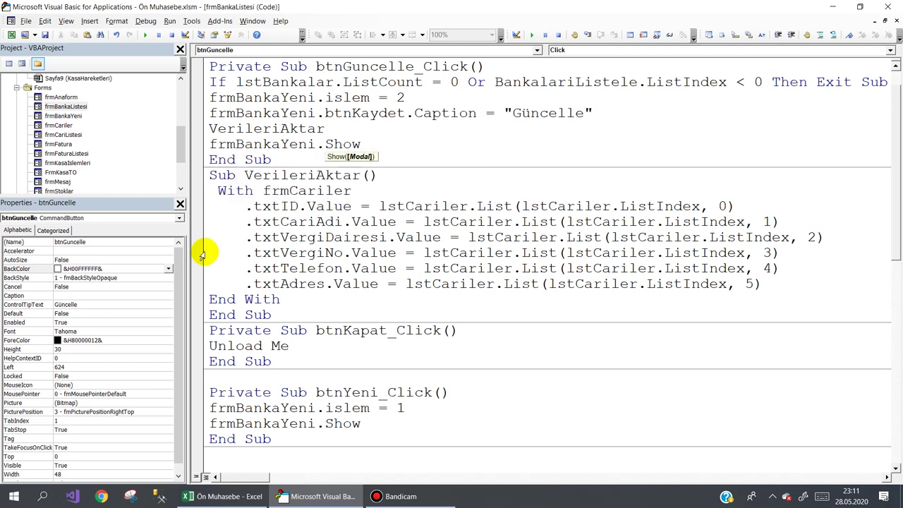
Step: Point the With block at frmBankaYeni and fill txtID and txtBankaAdi from lstBankalar
double_click(276, 198)
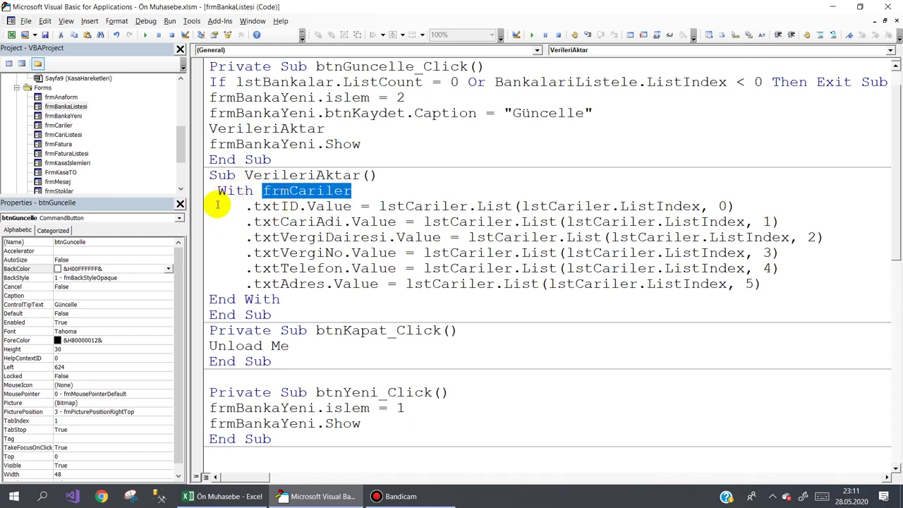
text(frmban)
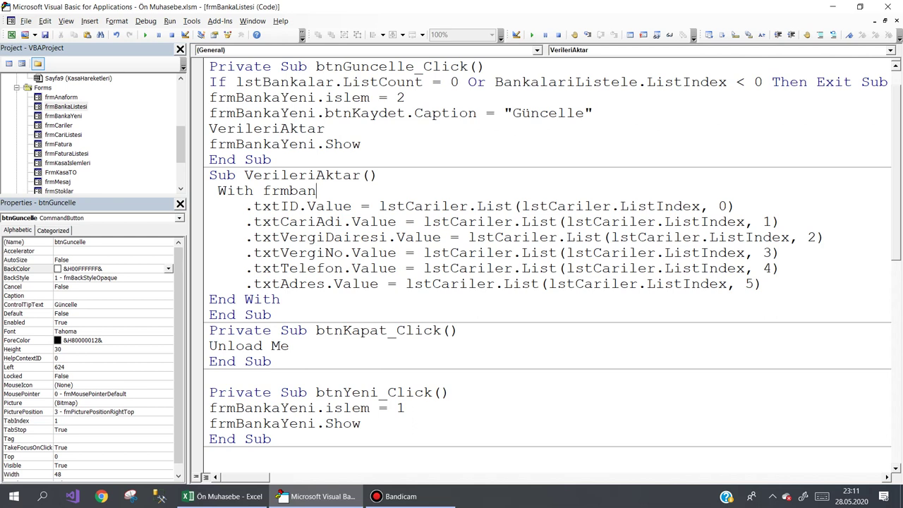
key(ctrl+space)
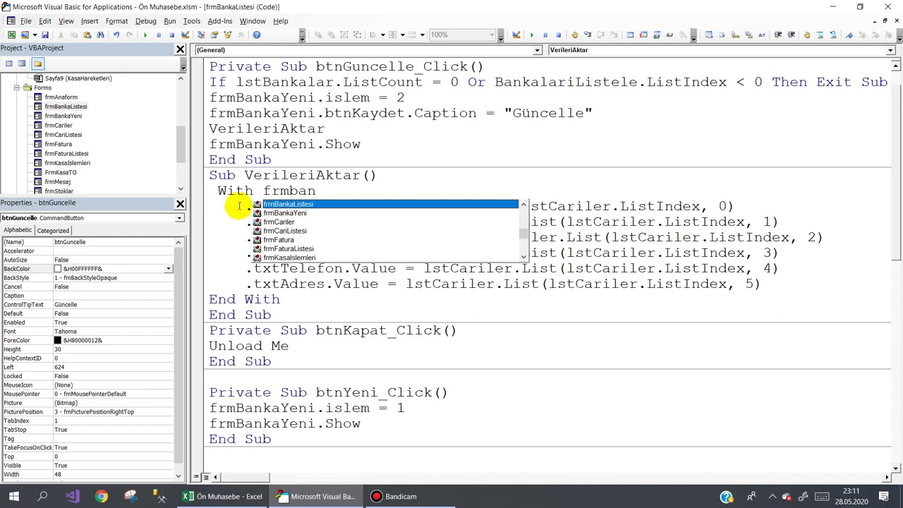
key(Down)
key(Tab)
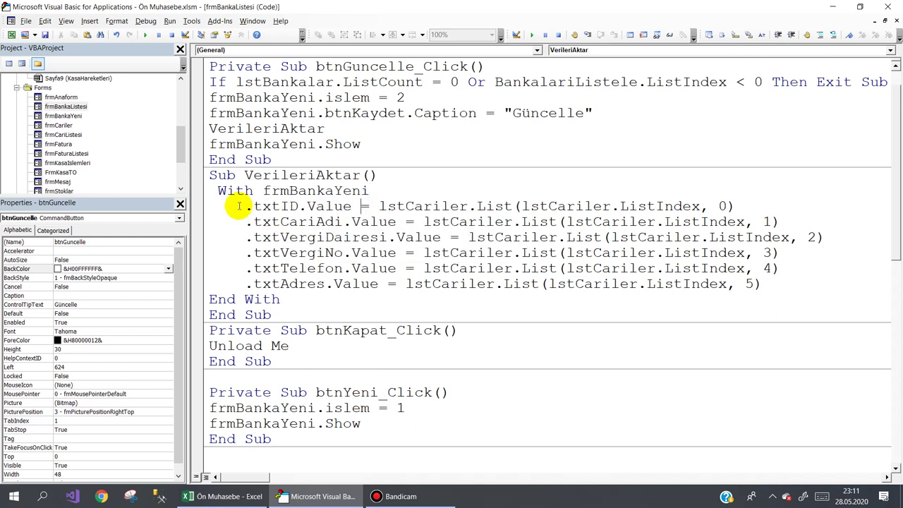
key(ctrl+shift+Right)
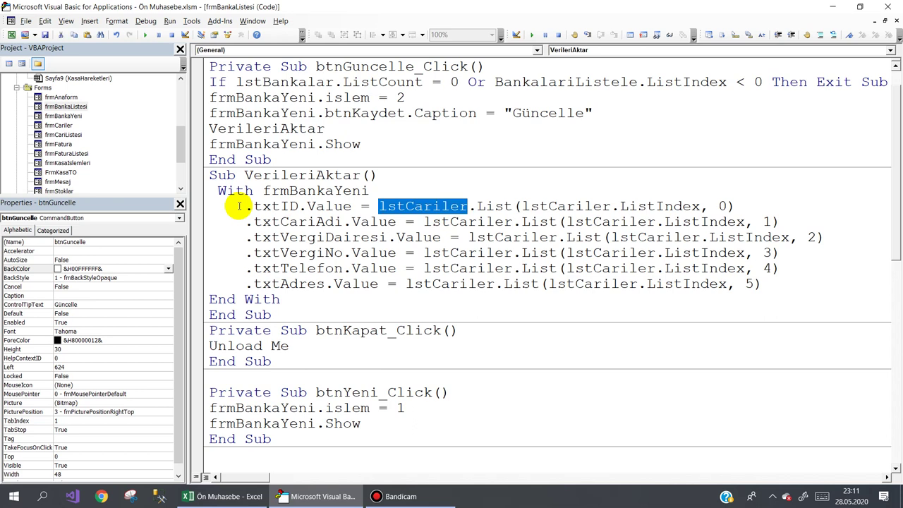
text(lstba)
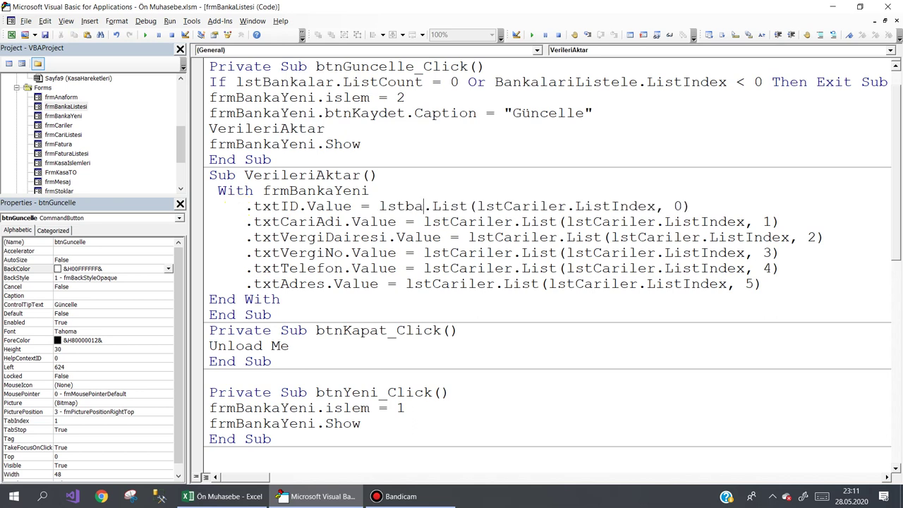
key(ctrl+space)
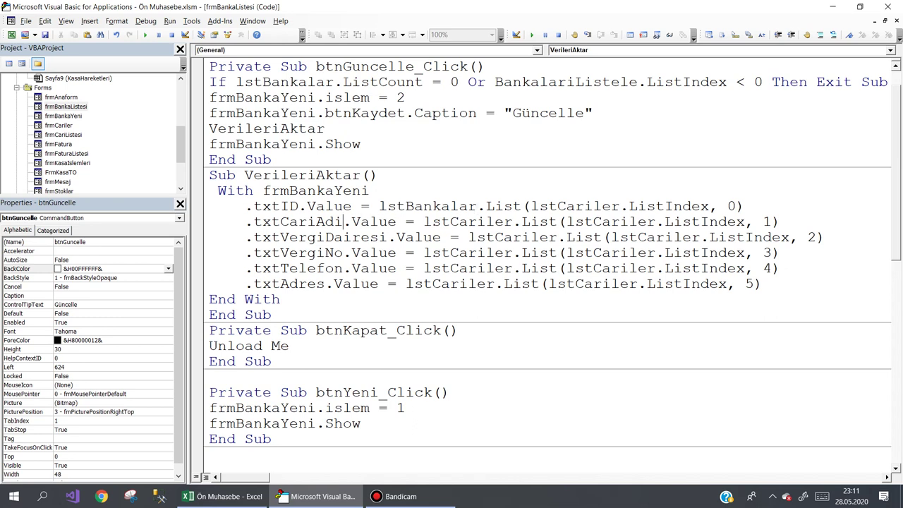
key(ctrl+shift+Left)
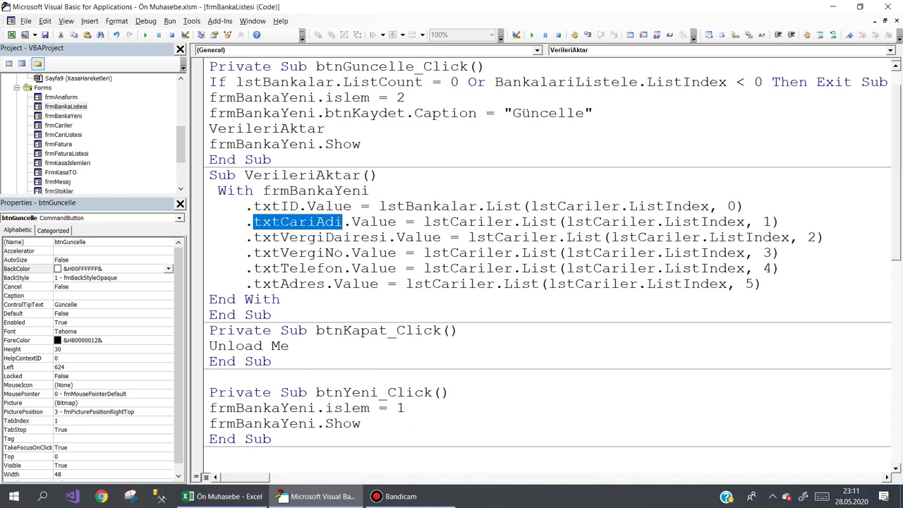
text(txtBankaAdi)
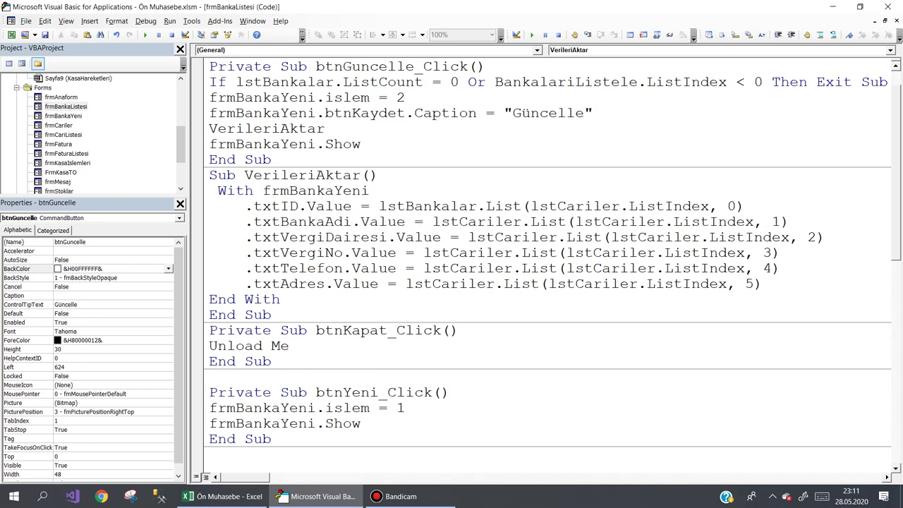
key(ctrl+shift+Left)
text(ls)
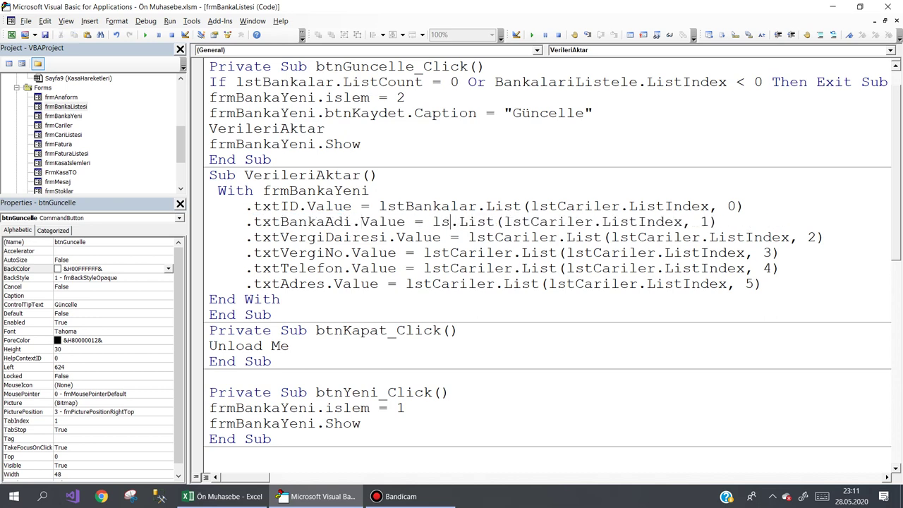
text(tb)
key(ctrl+space)
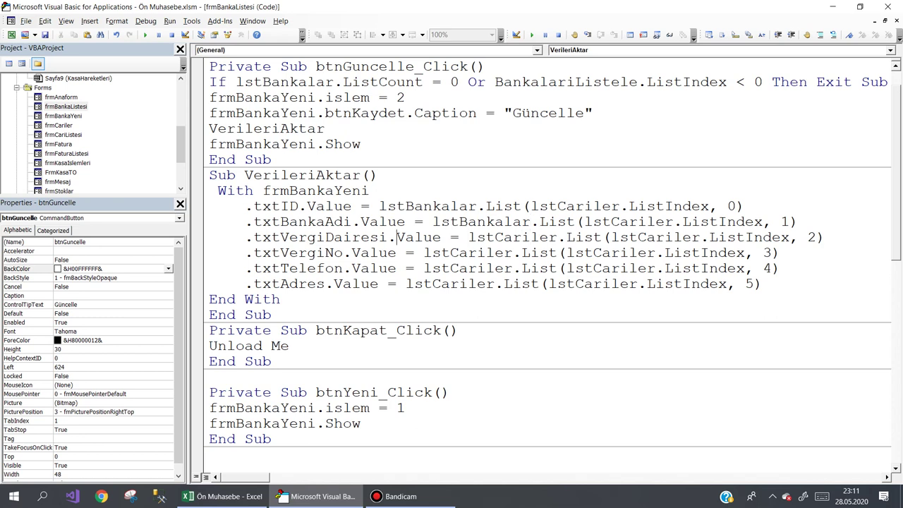
Step: Map cbHesapTipi and txtHesapNo to lstBankalar and delete the txtTelefon and txtAdres lines
key(ctrl+shift+Left)
text(cb)
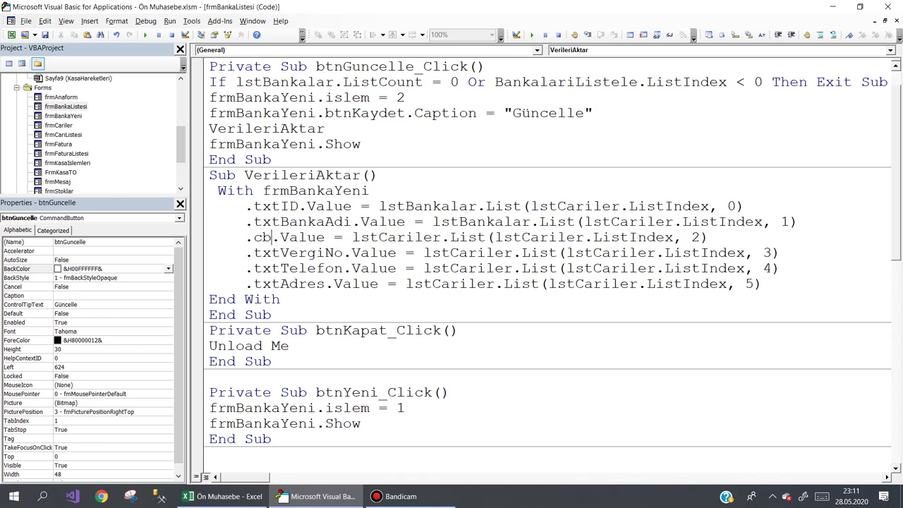
text(HesapTipi)
key(ctrl+shift+Right)
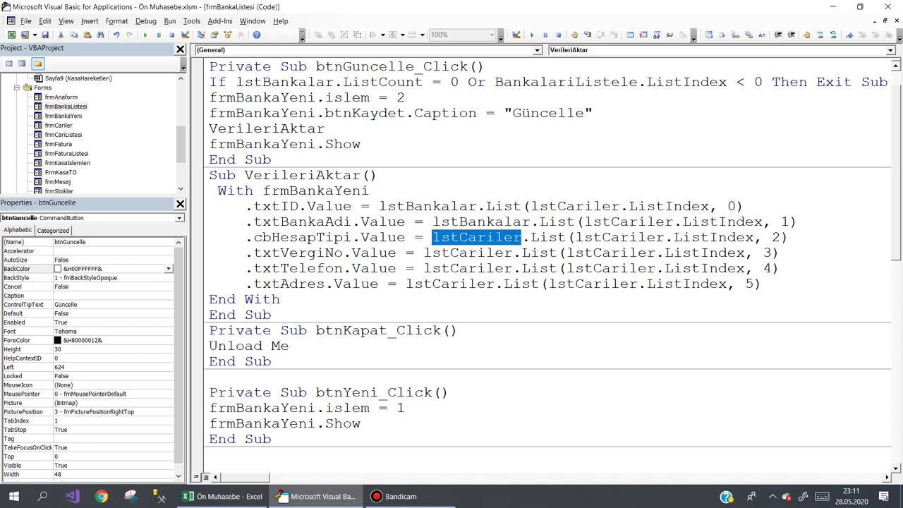
text(lsb)
key(ctrl+space)
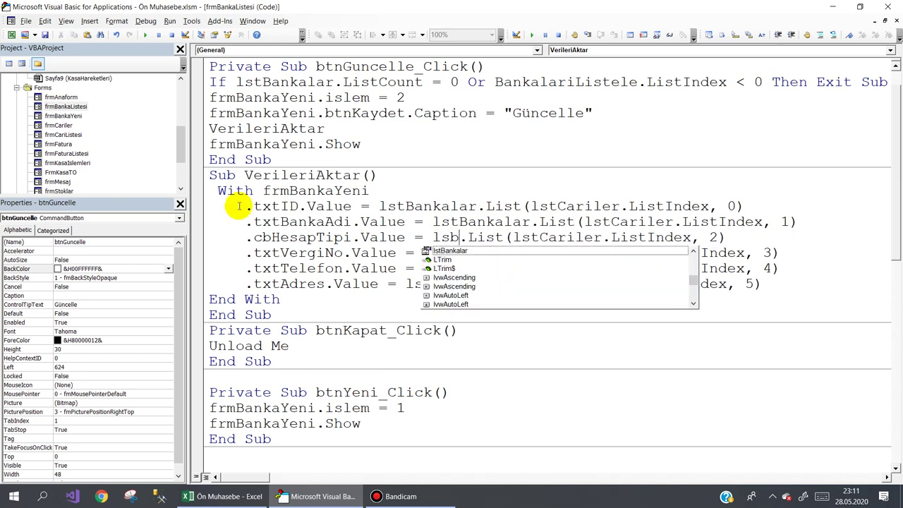
key(Tab)
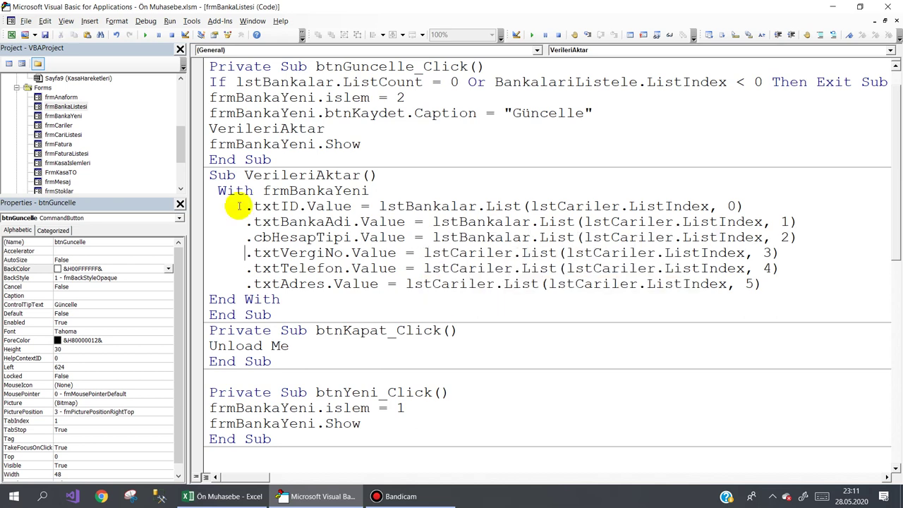
key(ctrl+shift+Right)
text(txt)
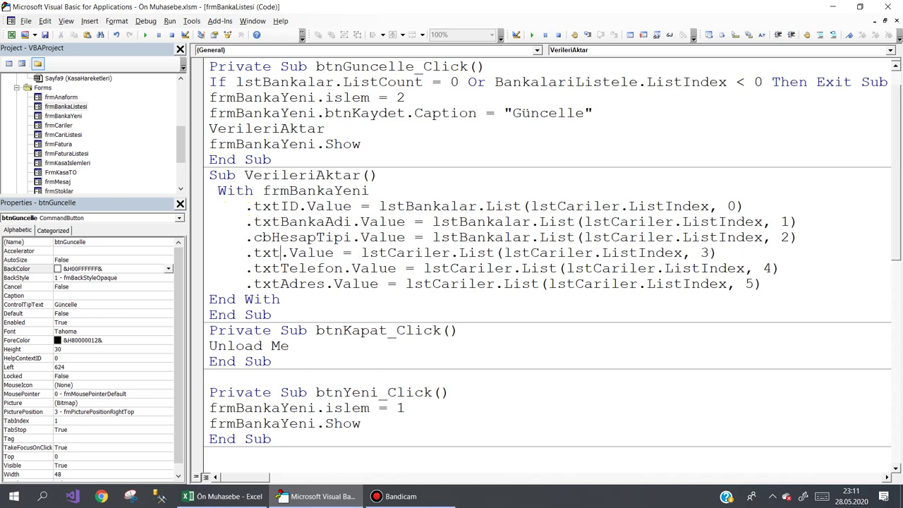
text(HesapNo)
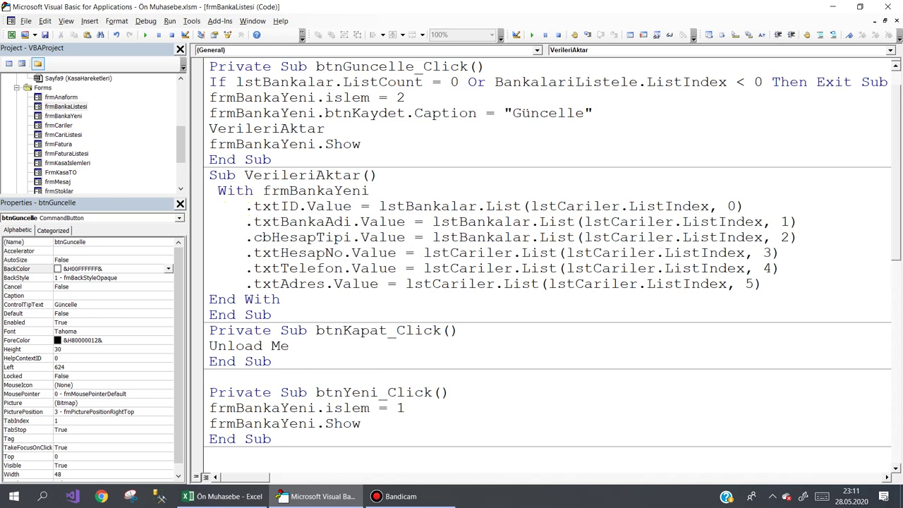
key(ctrl+shift+Right)
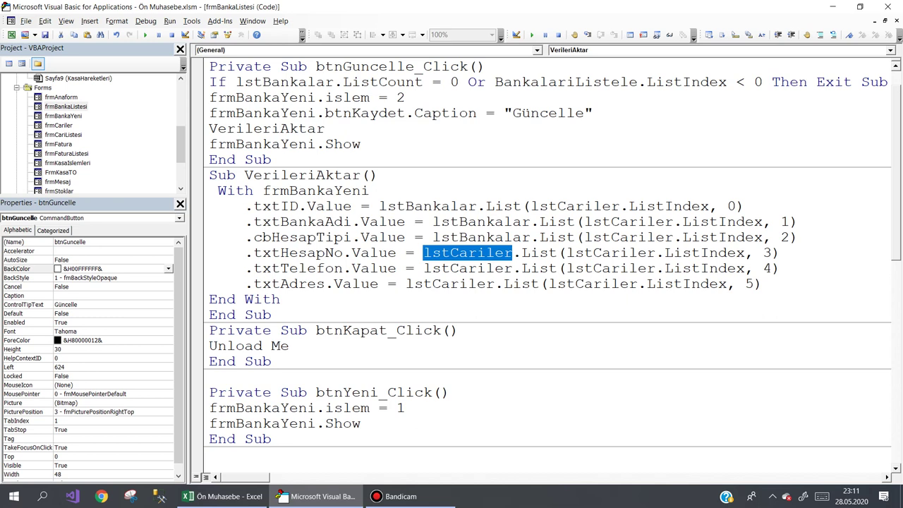
text(lstBankalar)
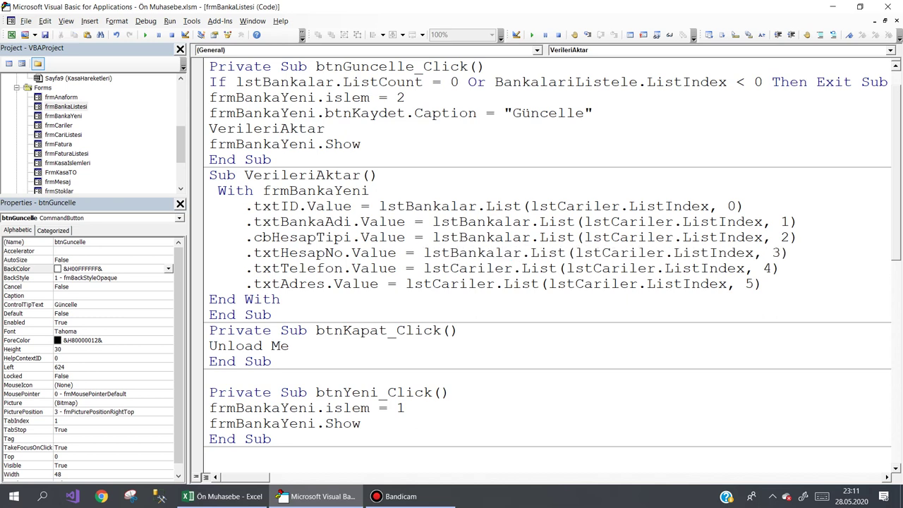
key(shift+End)
key(shift+Down)
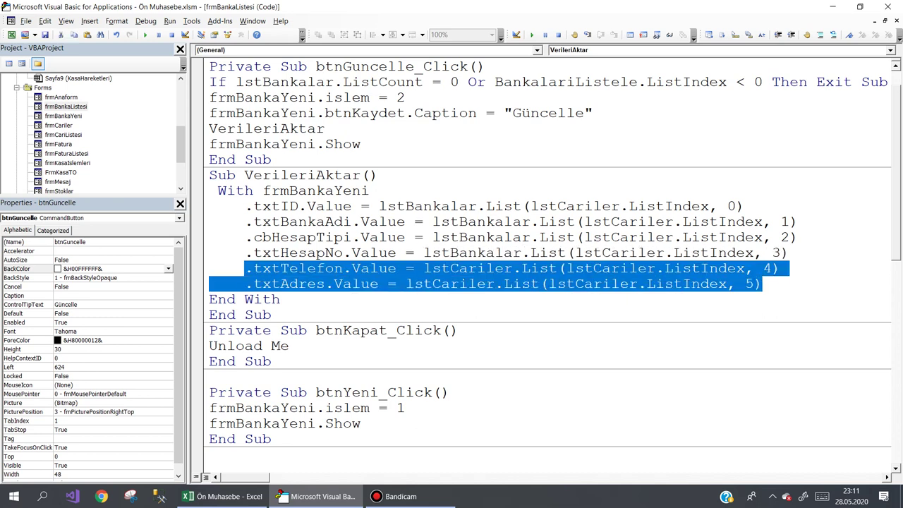
key(Delete)
key(Delete)
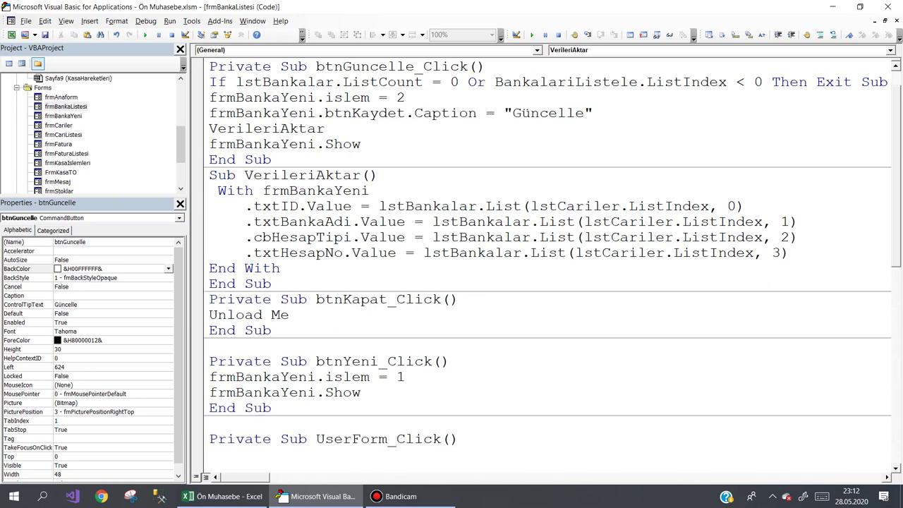
Step: Test Güncelle on AKBANK in Excel, then change BankalariListele to lstBankalar in the If condition
click(205, 496)
click(208, 147)
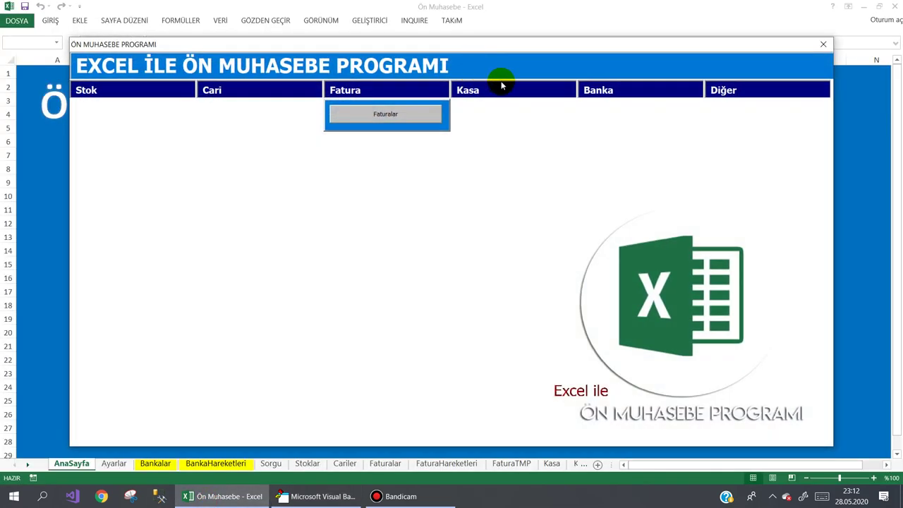
click(632, 121)
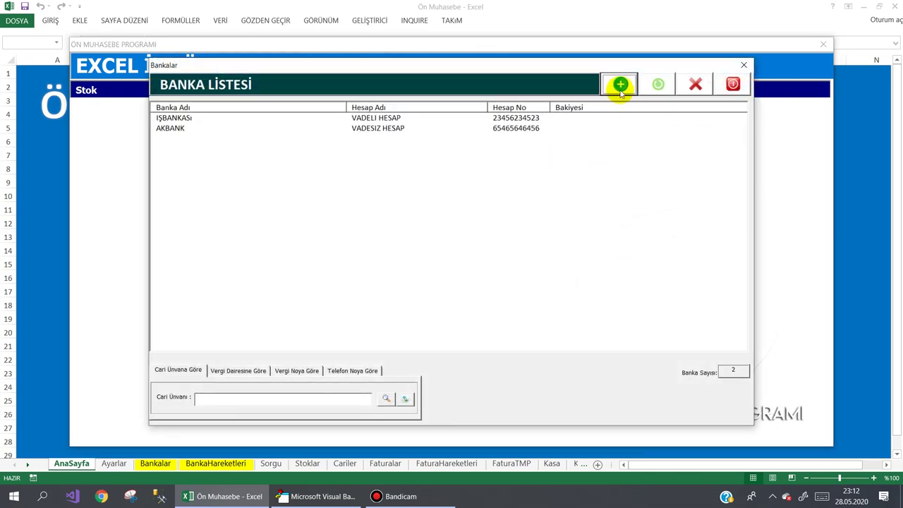
click(404, 128)
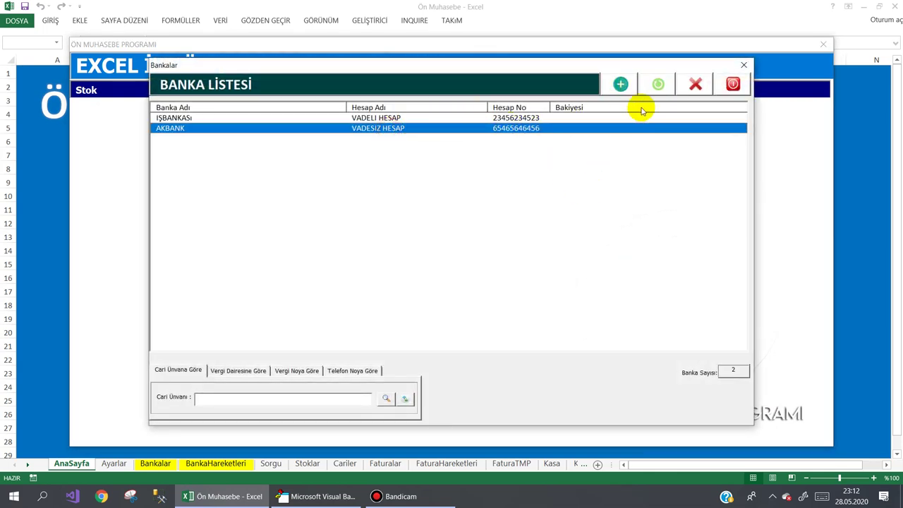
click(657, 85)
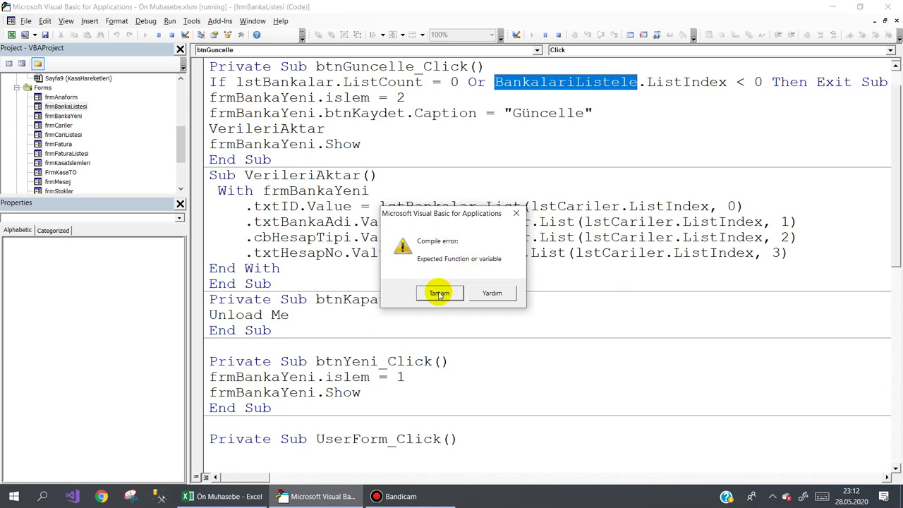
click(439, 293)
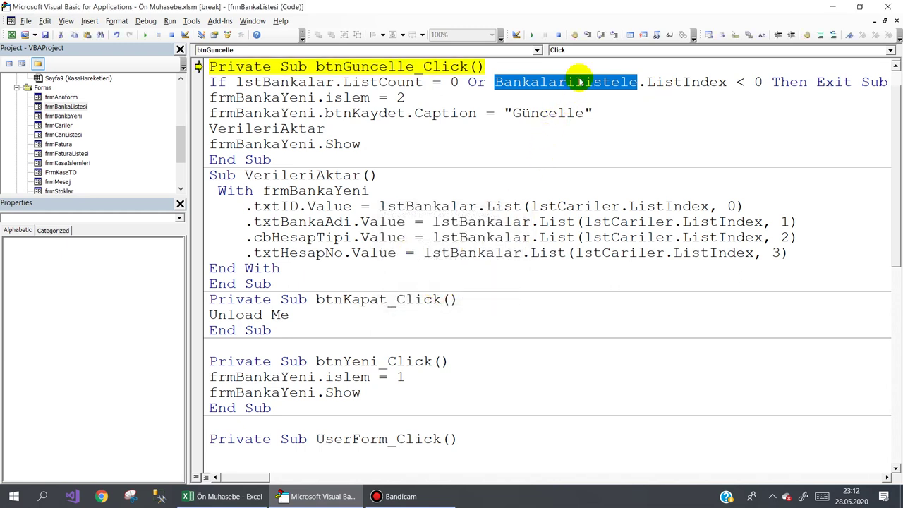
text(l)
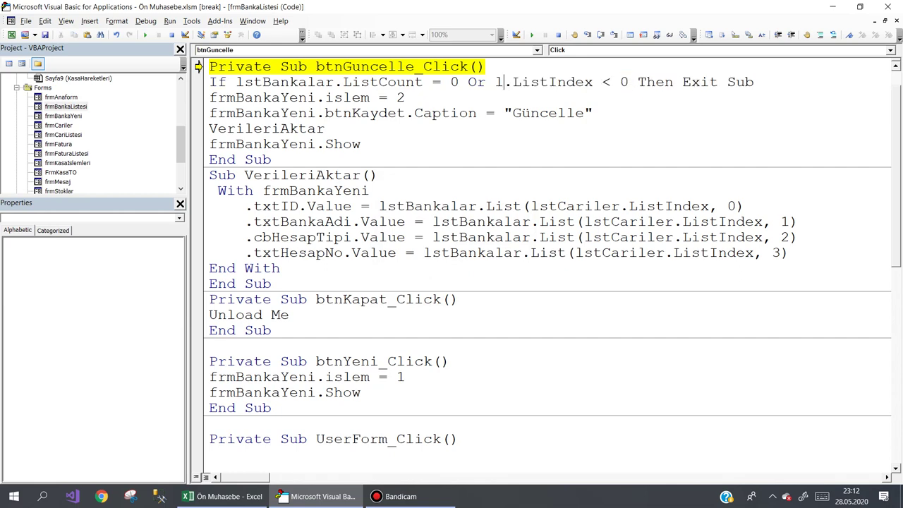
text(stBankalar)
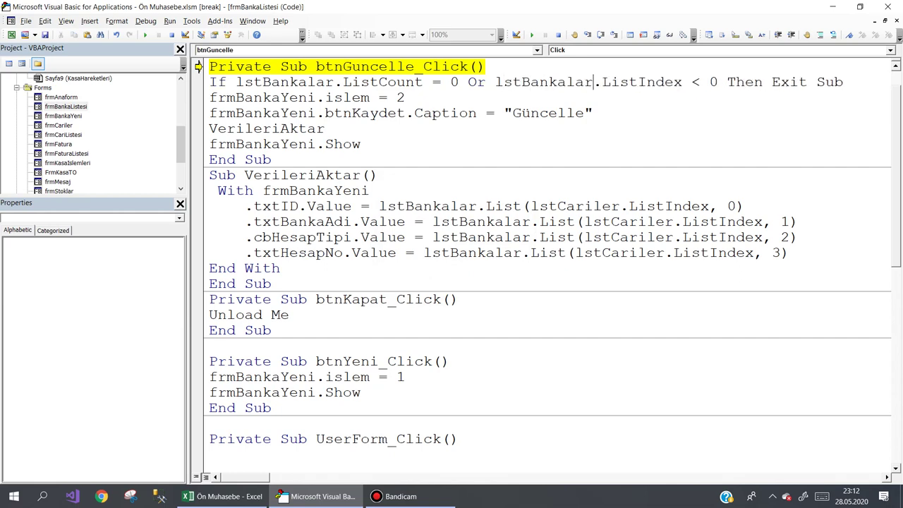
Step: Replace lstCariler with lstBankalar on the txtID, txtBankaAdi, cbHesapTipi and txtHesapNo lines
click(145, 34)
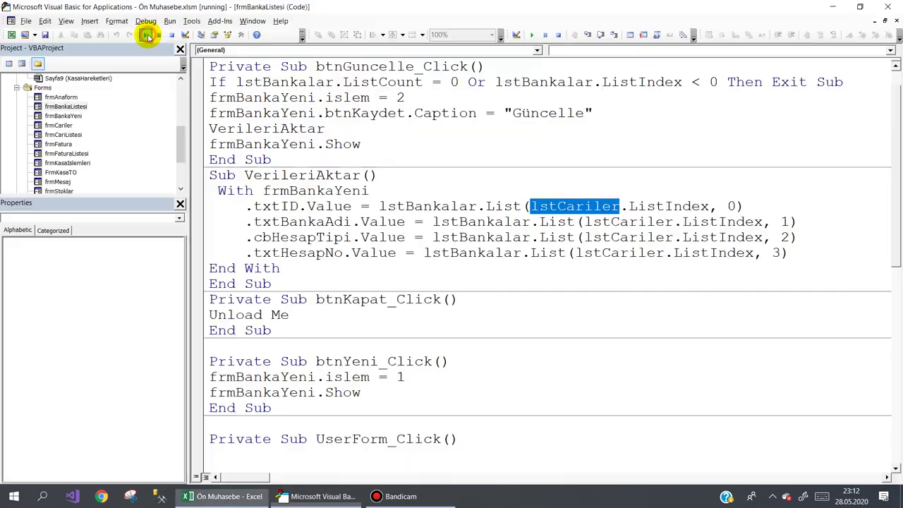
click(429, 294)
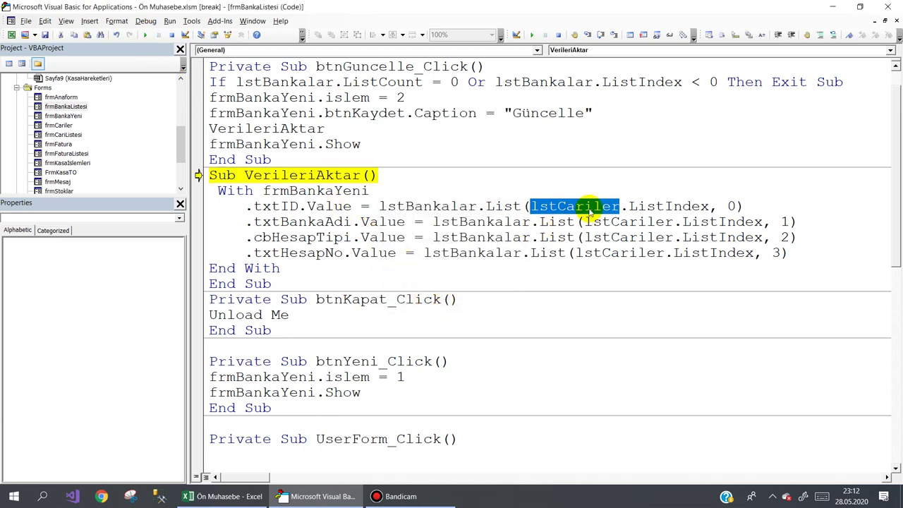
double_click(448, 205)
key(ctrl+c)
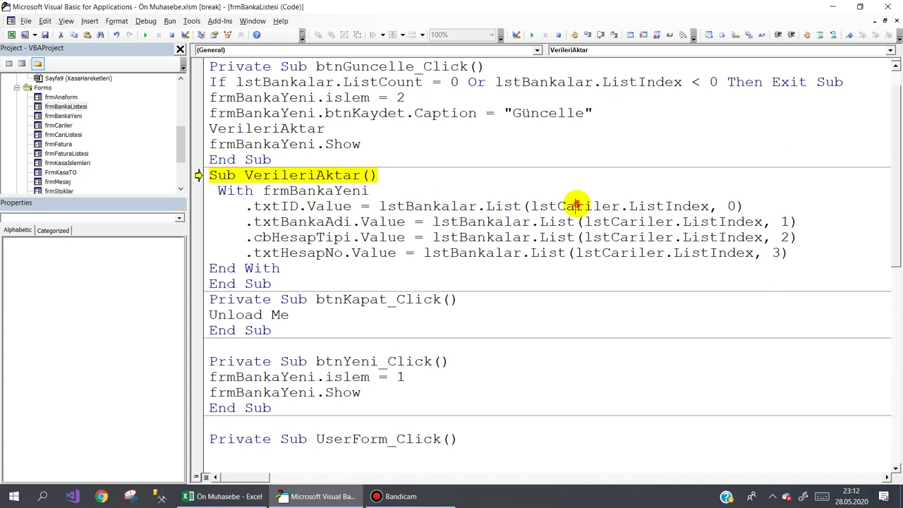
double_click(577, 206)
key(ctrl+v)
double_click(605, 222)
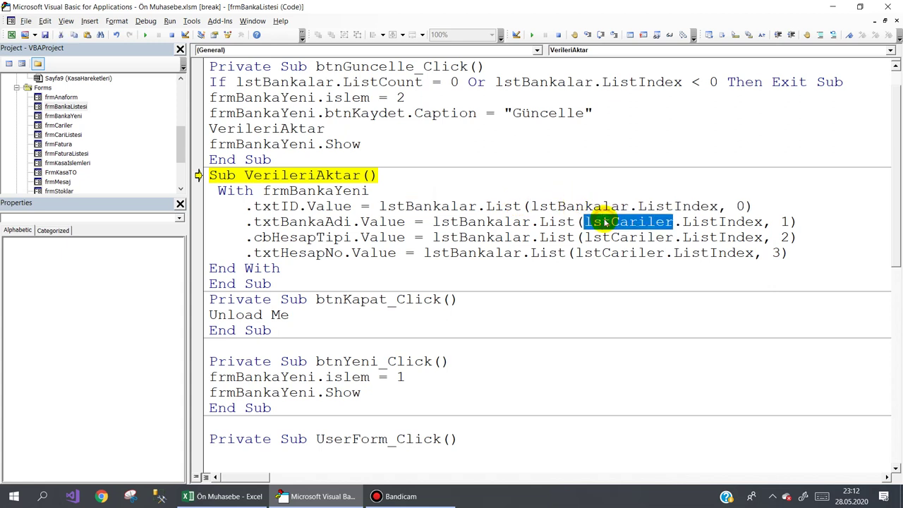
key(ctrl+v)
double_click(605, 237)
key(ctrl+v)
double_click(592, 252)
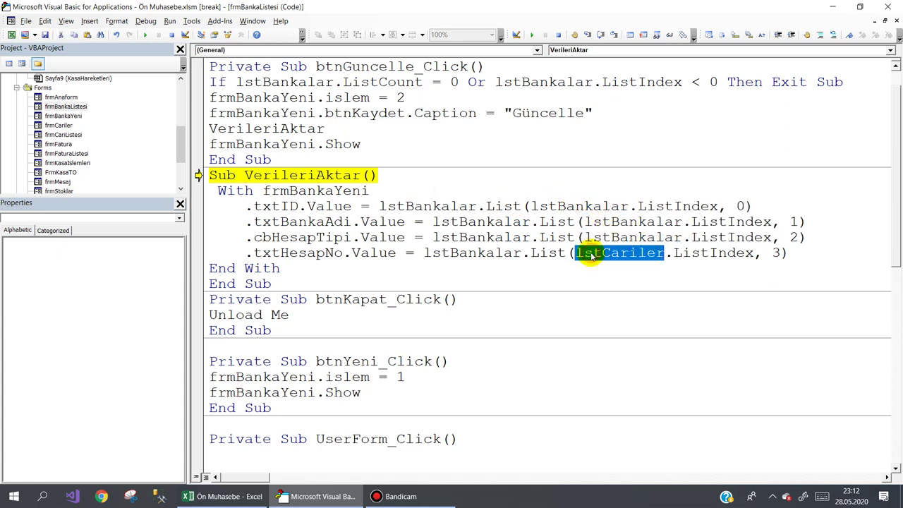
key(ctrl+v)
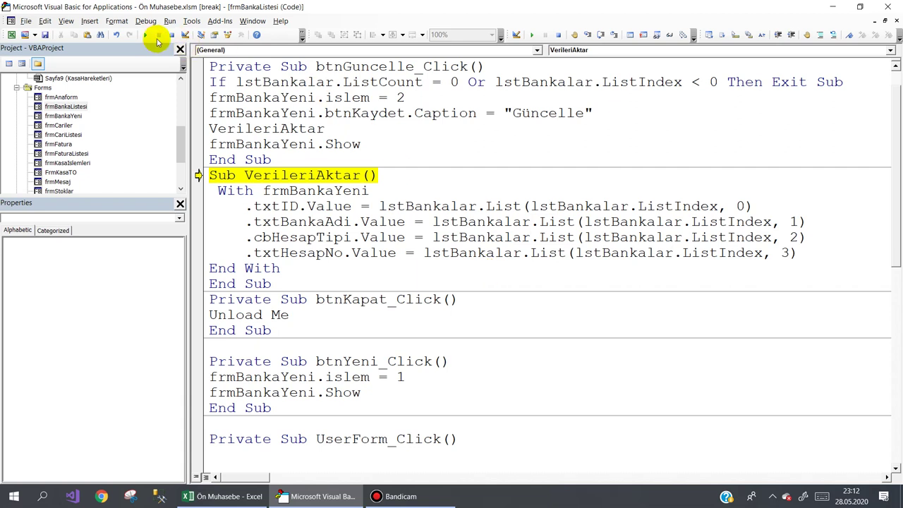
Step: Rerun the code until it halts at the cbHesapTipi line, then uncover the Excel bank list
click(145, 38)
click(470, 227)
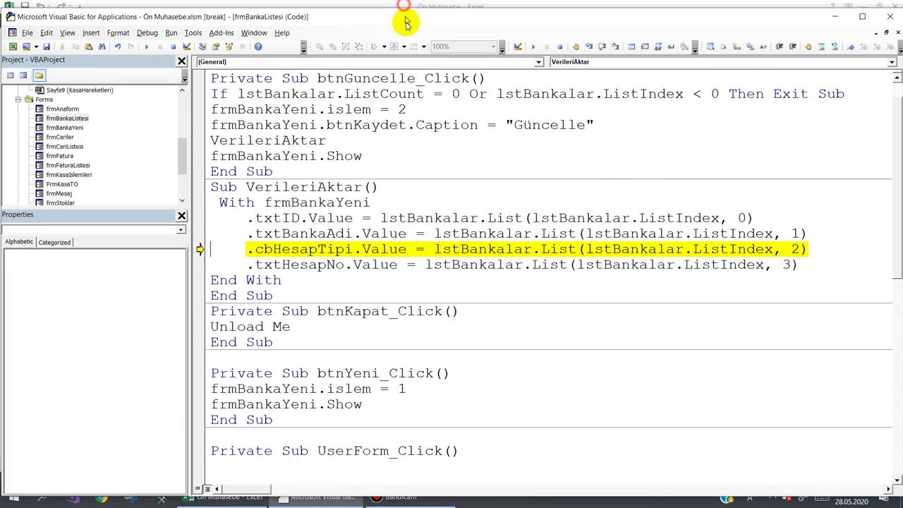
drag(414, 6, 417, 178)
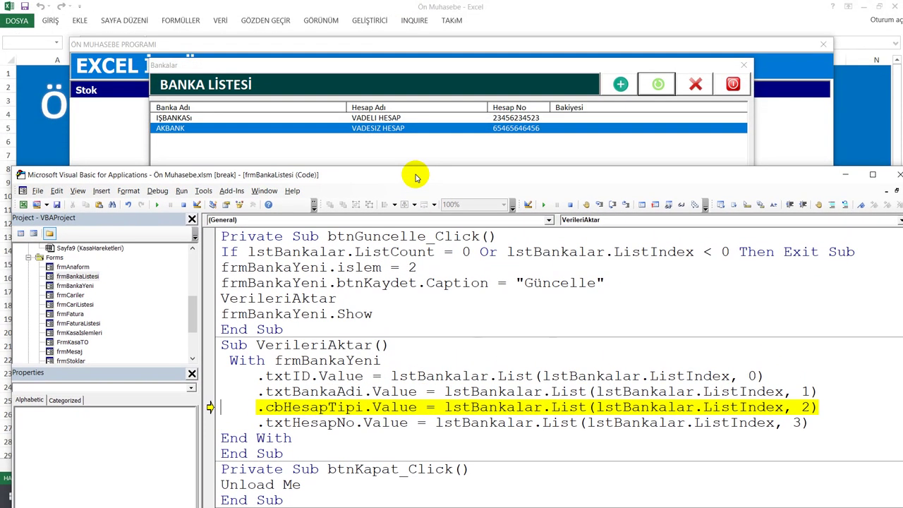
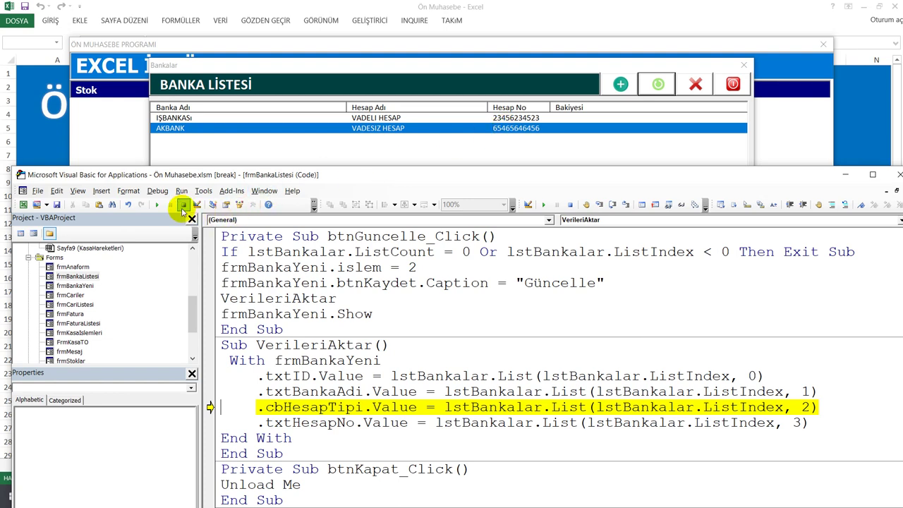
Step: Rerun the AKBANK update from Banka > Bankalar, debug the error 380 line, then reset the code
click(184, 205)
click(284, 150)
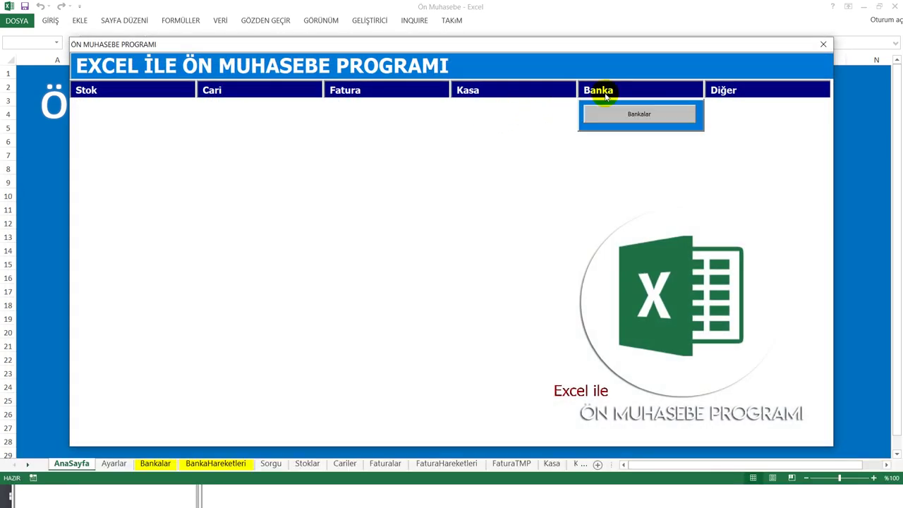
click(611, 113)
click(268, 128)
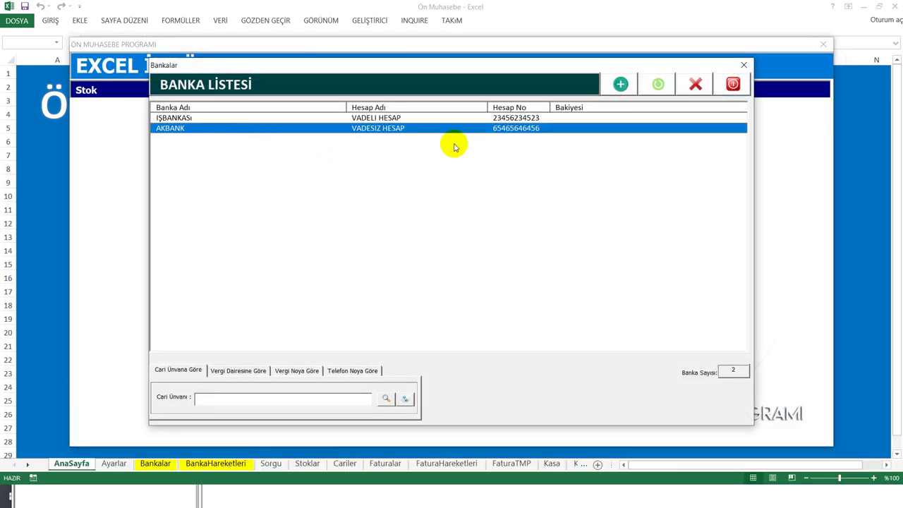
click(656, 85)
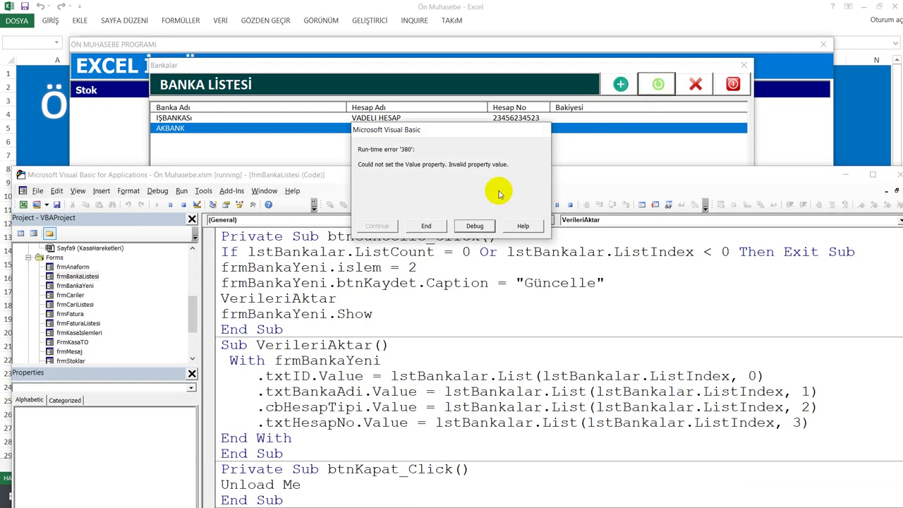
click(471, 225)
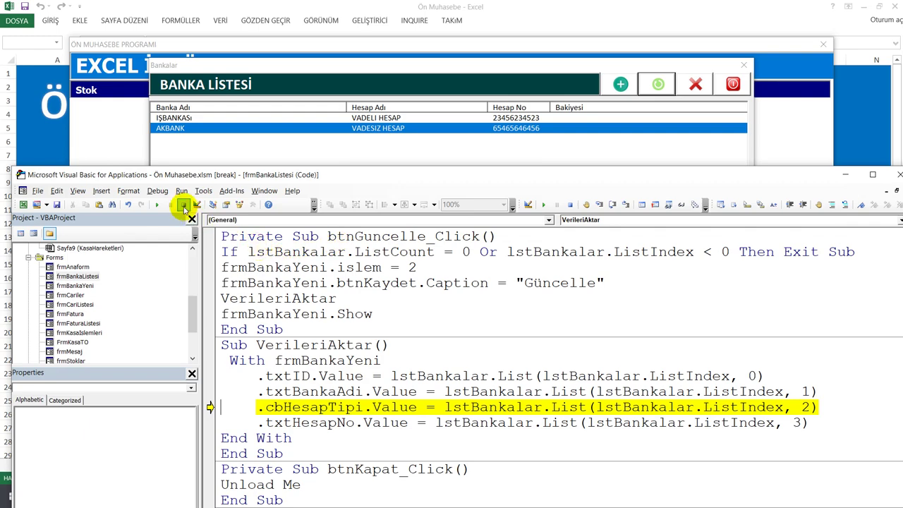
click(183, 206)
Step: Maximize the VBA editor and review the UCase account-type line in frmBankaYeni's btnKaydet_Click
click(261, 502)
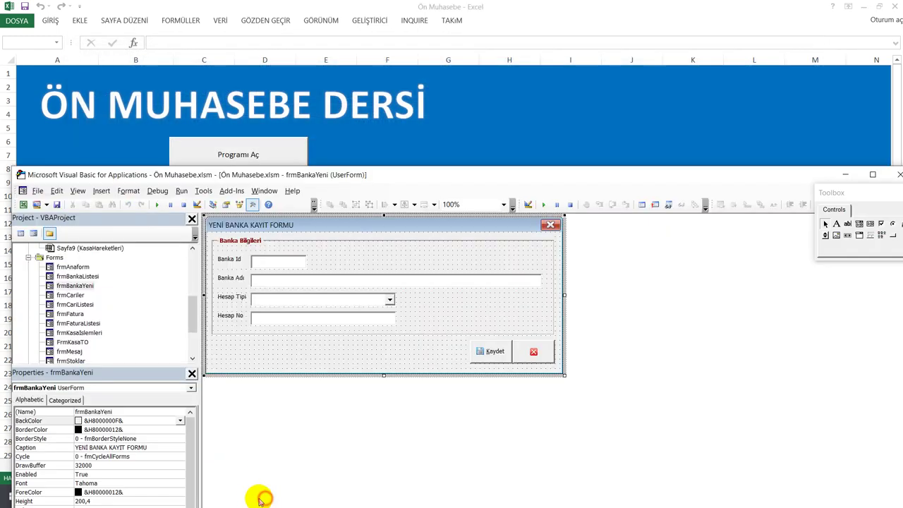
drag(402, 177, 403, 44)
double_click(402, 42)
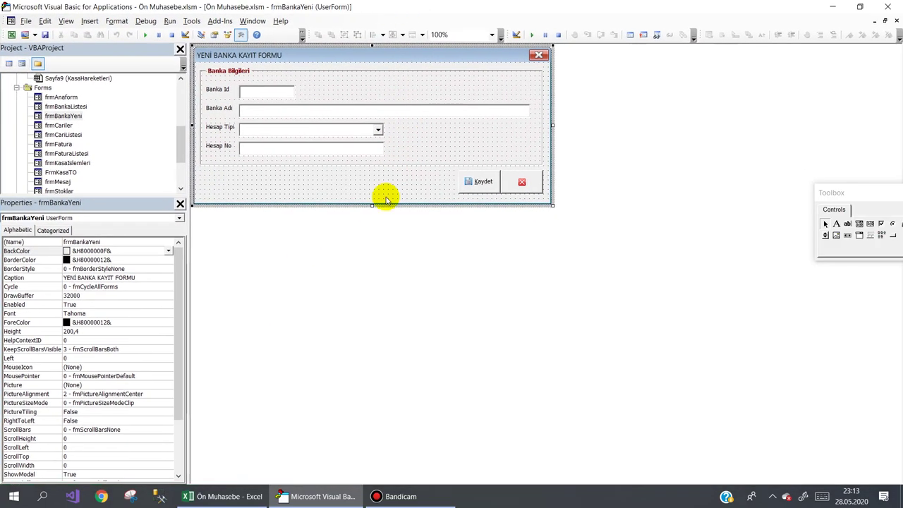
click(399, 496)
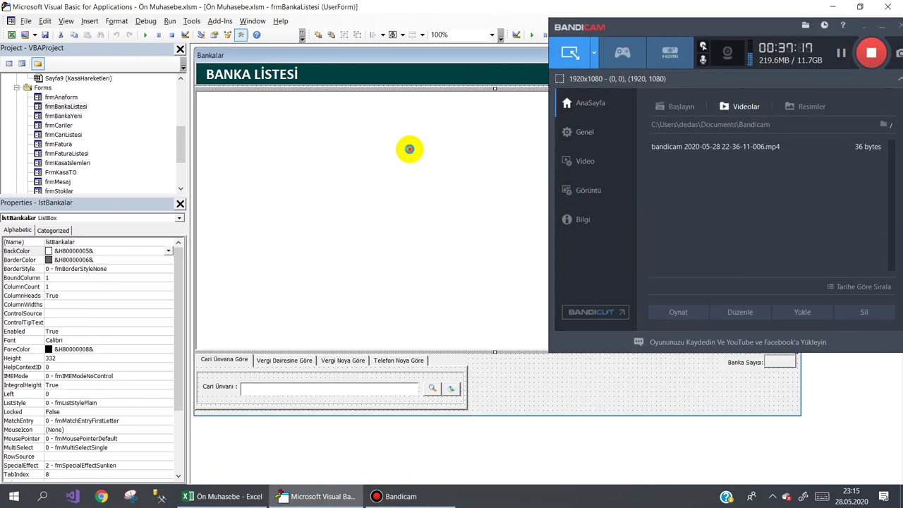
double_click(410, 150)
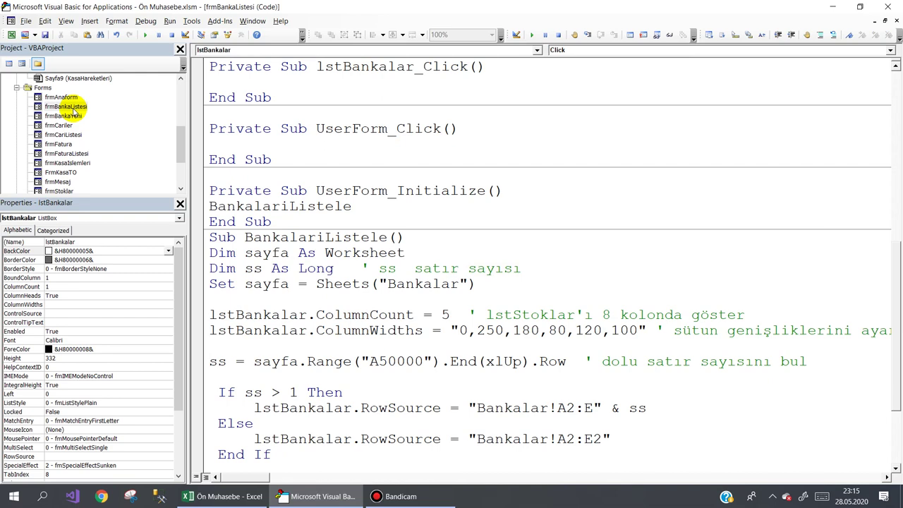
click(64, 106)
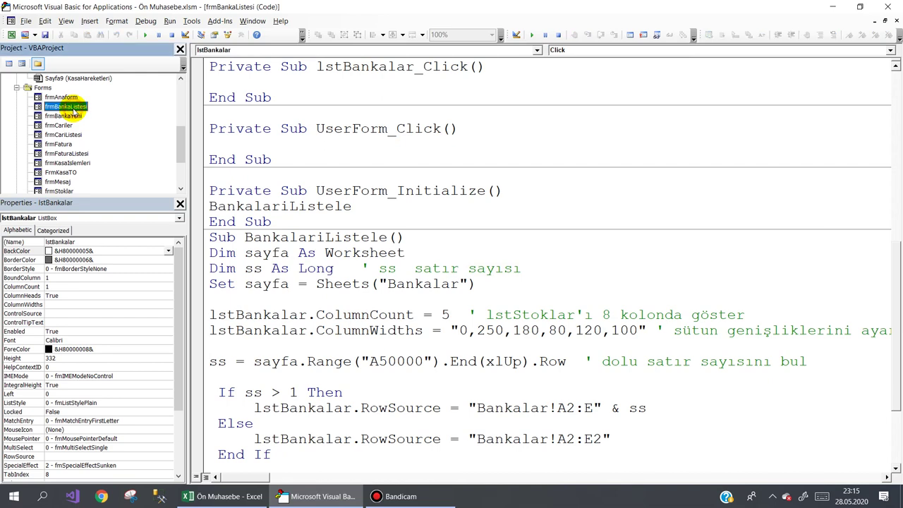
double_click(57, 116)
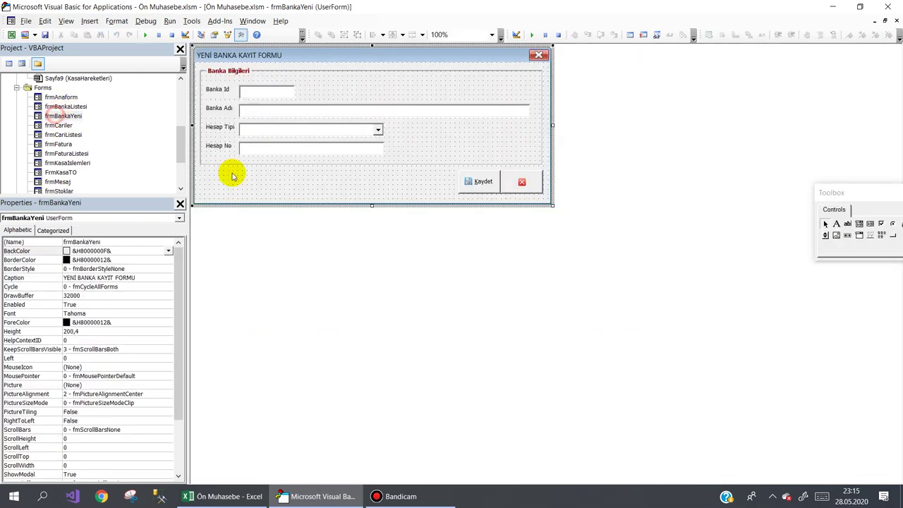
double_click(474, 181)
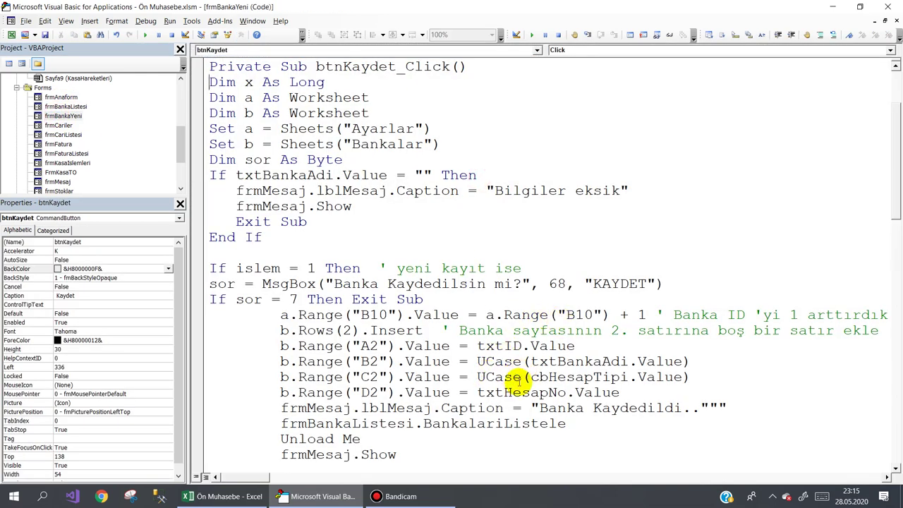
drag(530, 376, 476, 377)
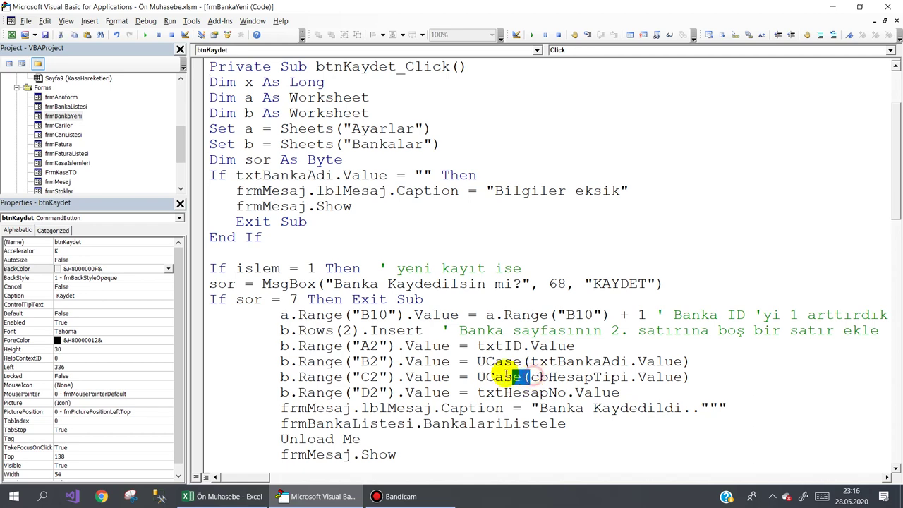
Step: In frmBankaListesi's update code, comment out the cbHesapTipi and txtHesapNo lines
double_click(70, 116)
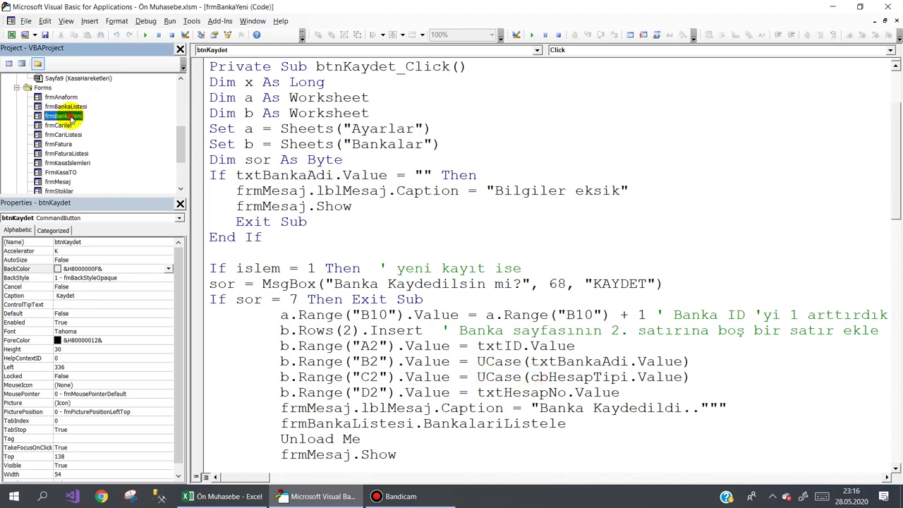
double_click(71, 106)
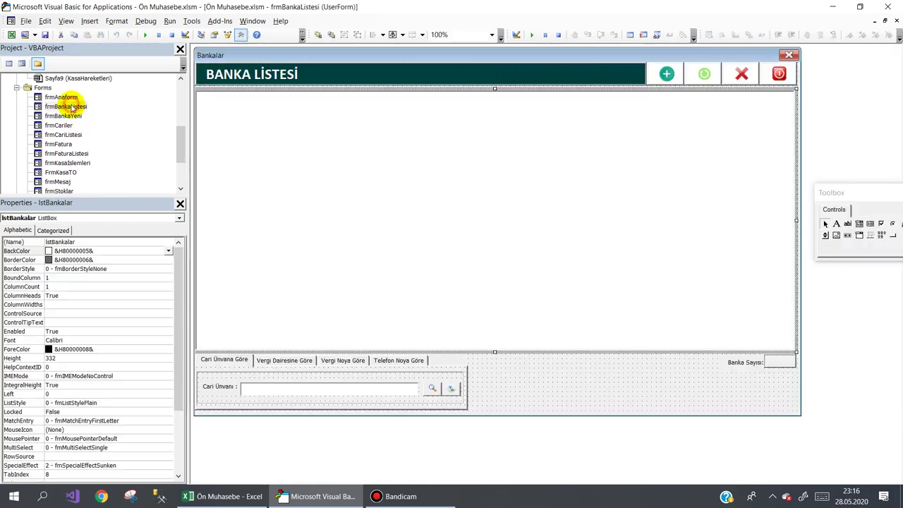
click(549, 160)
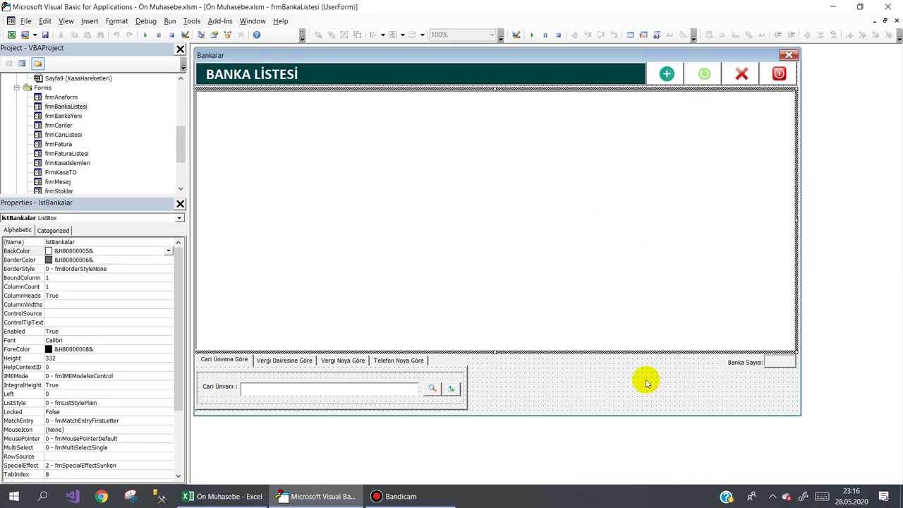
double_click(704, 73)
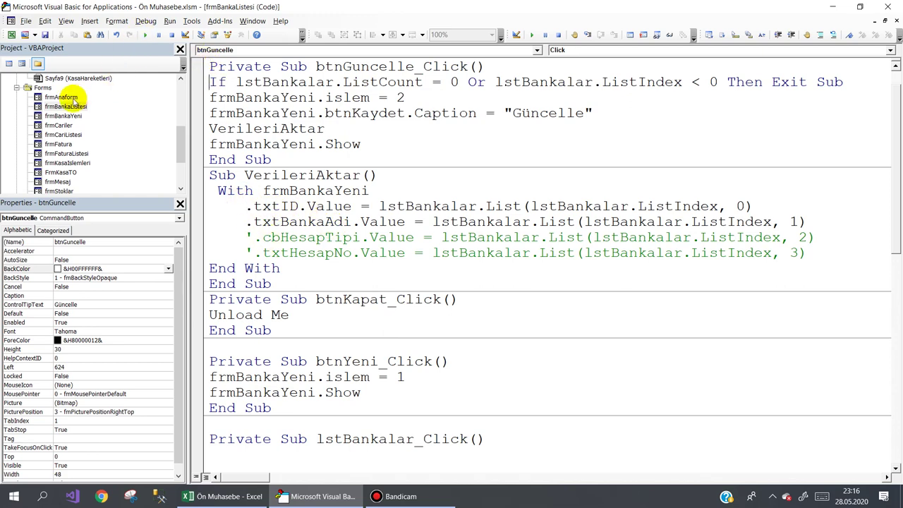
Step: Open AKBANK in the edit form, check the Hesap Tipi choices, then close both bank forms
click(146, 36)
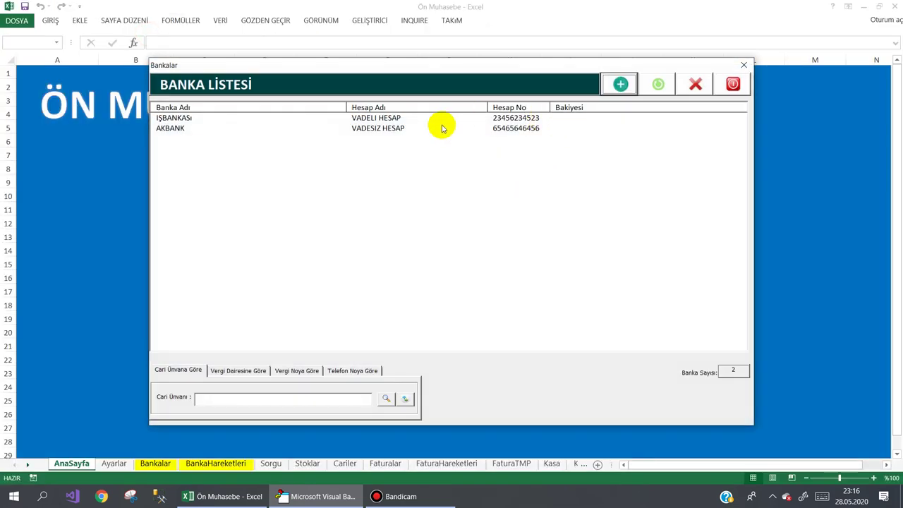
click(439, 127)
click(658, 85)
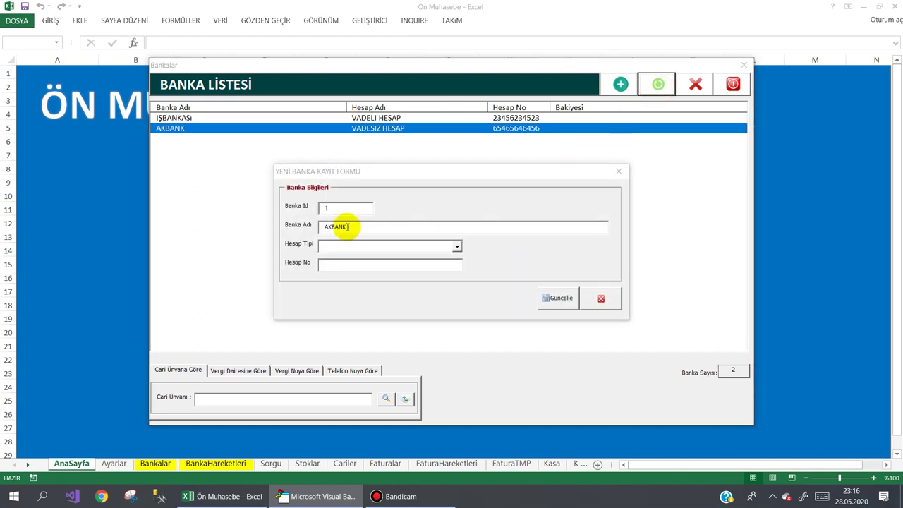
click(457, 248)
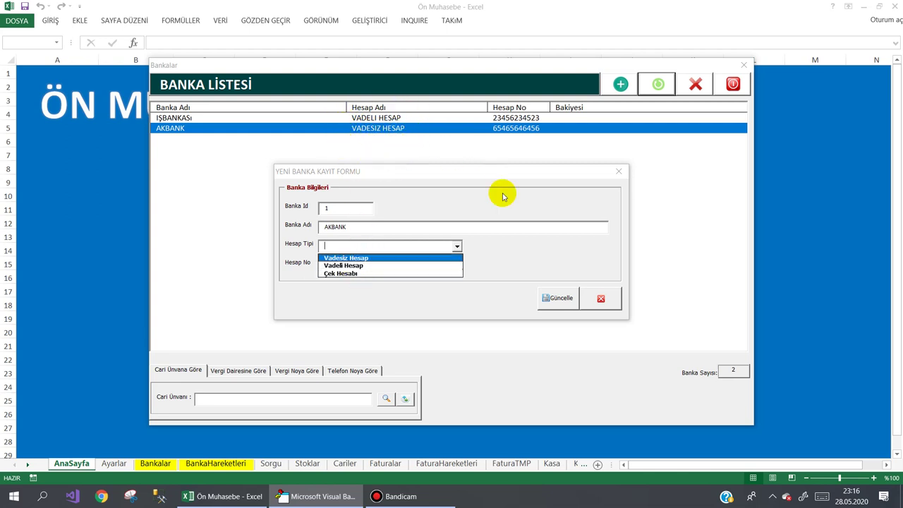
click(600, 298)
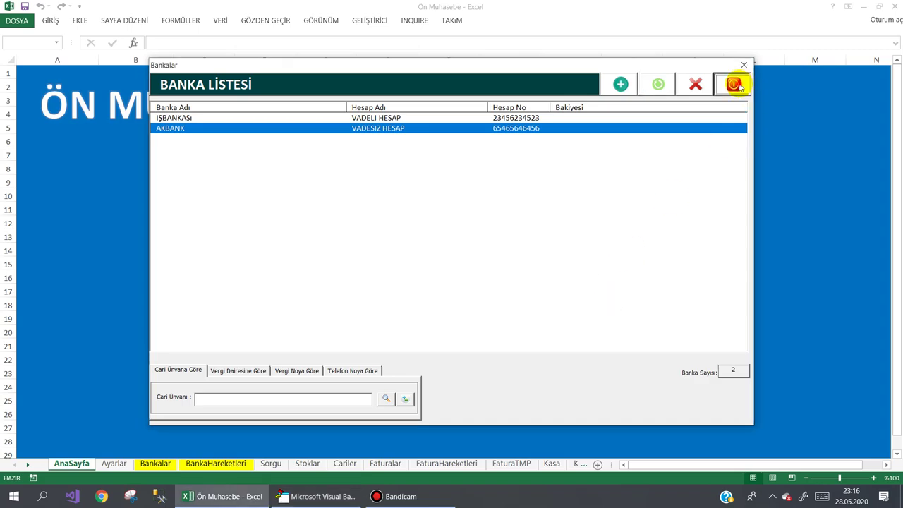
click(733, 84)
click(246, 497)
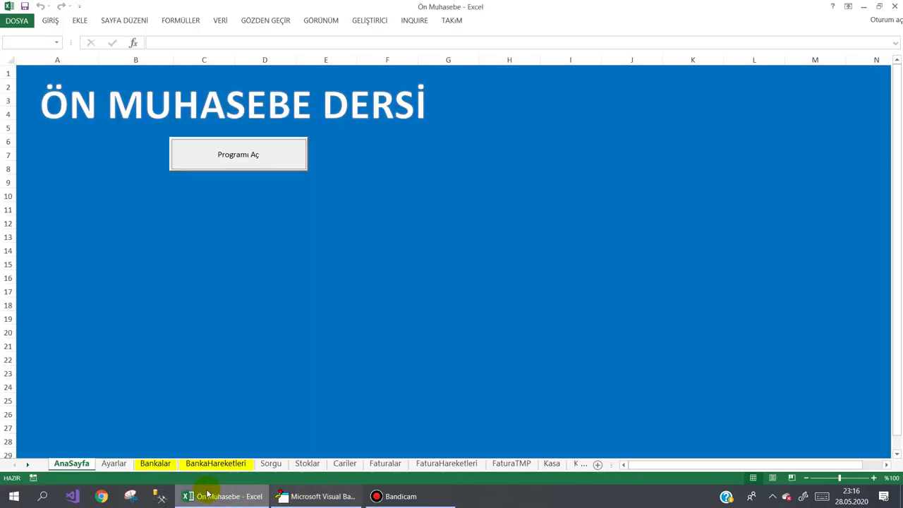
Step: On the Ayarlar sheet, try uppercase VADESİZ HESAP and VADELİ HESA in G2 and G3, then cancel and undo
click(113, 463)
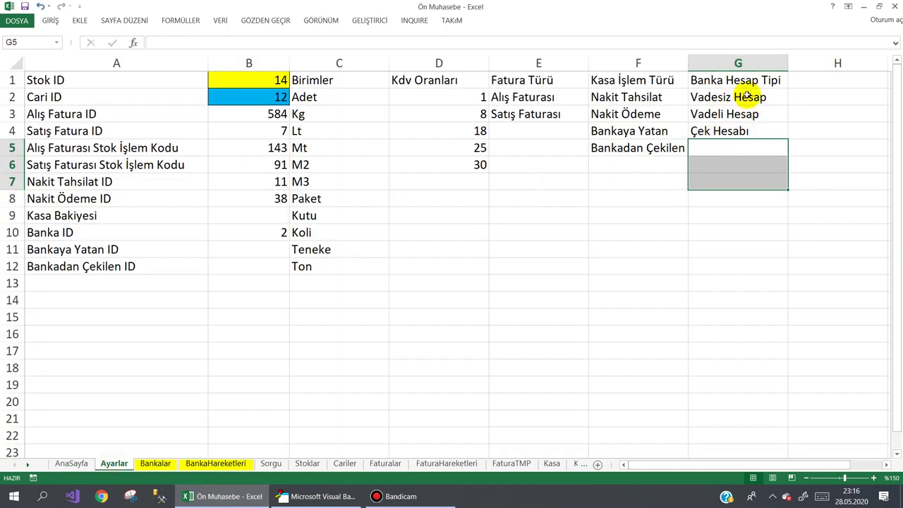
click(726, 97)
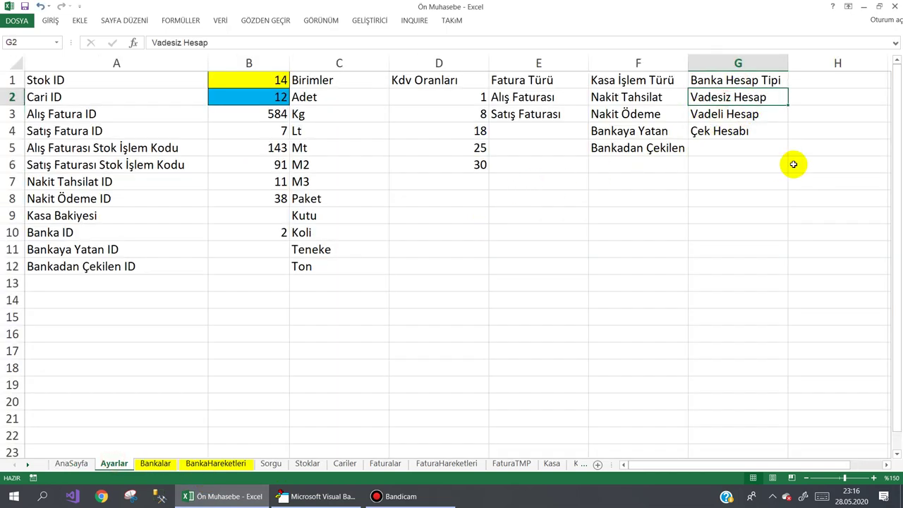
text(VADESİZ HESAP)
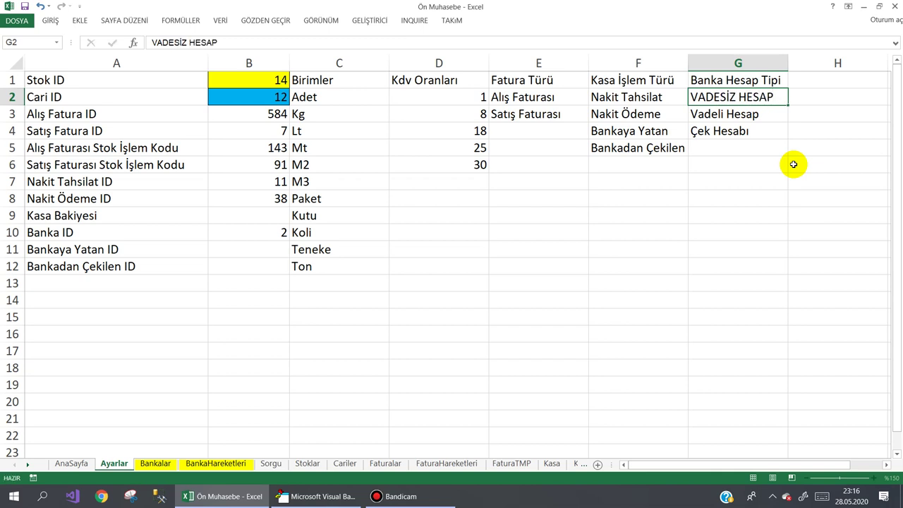
key(Down)
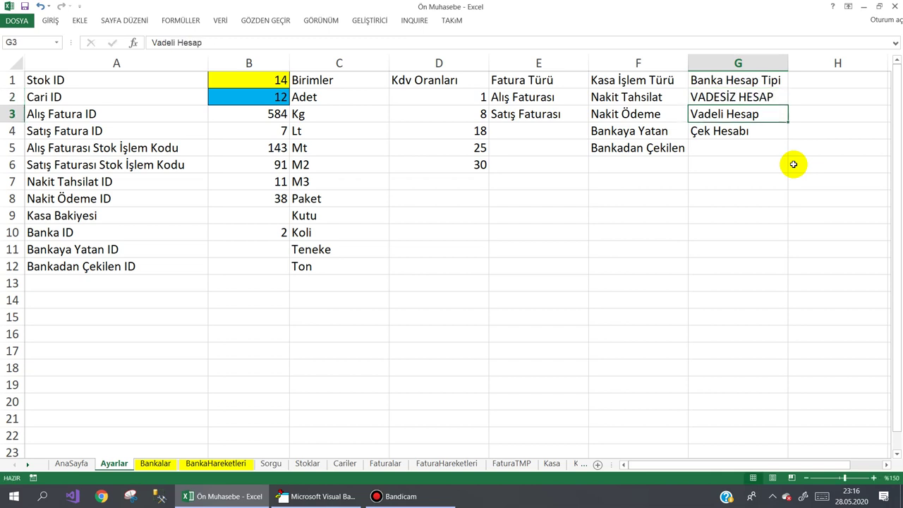
text(VADELİ HESA)
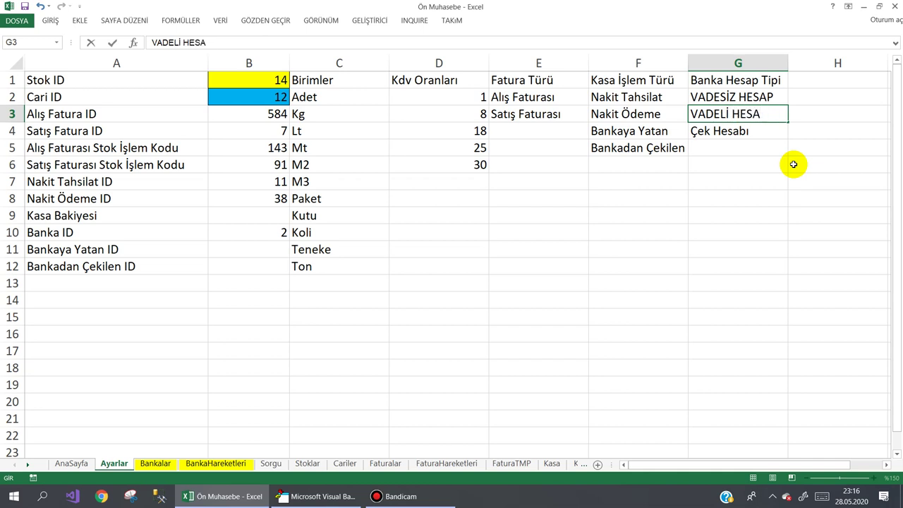
key(Escape)
key(ctrl+z)
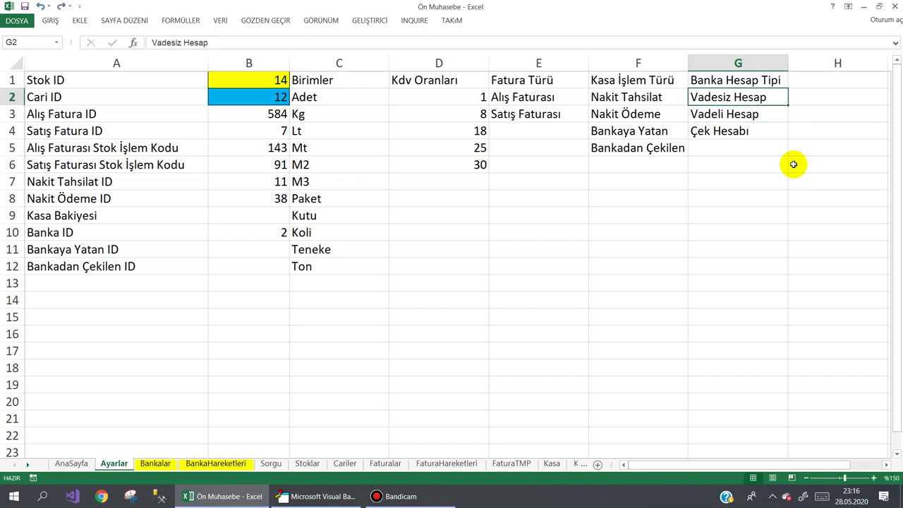
Step: Remove UCase around cbHesapTipi.Value in frmBankaYeni's btnKaydet_Click
click(336, 491)
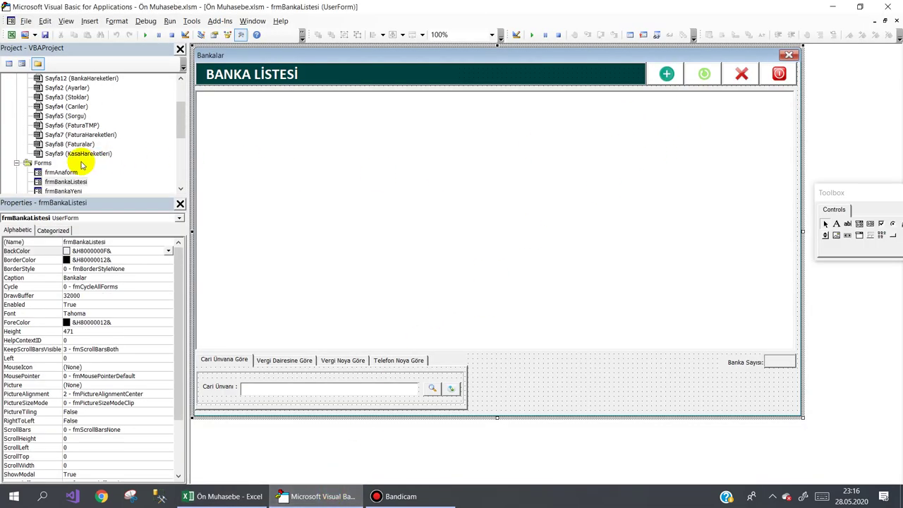
drag(179, 127, 180, 141)
double_click(66, 144)
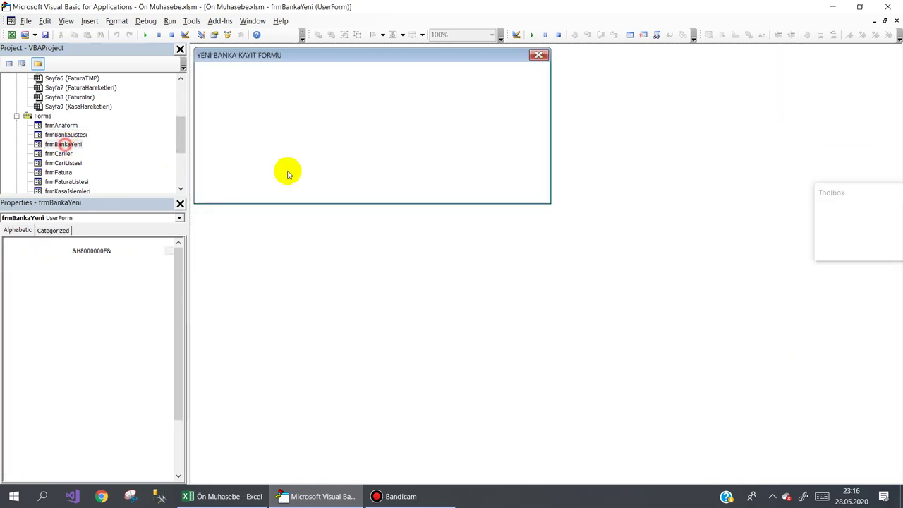
double_click(477, 179)
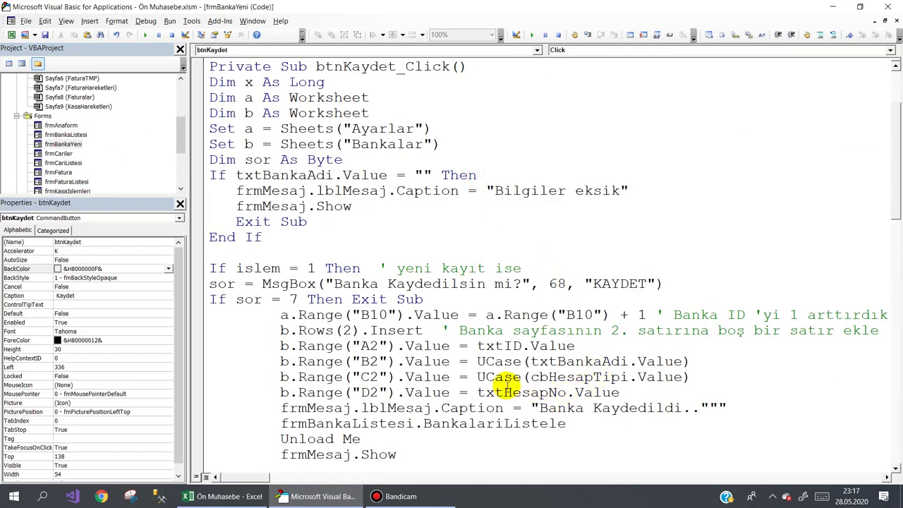
drag(530, 377, 480, 376)
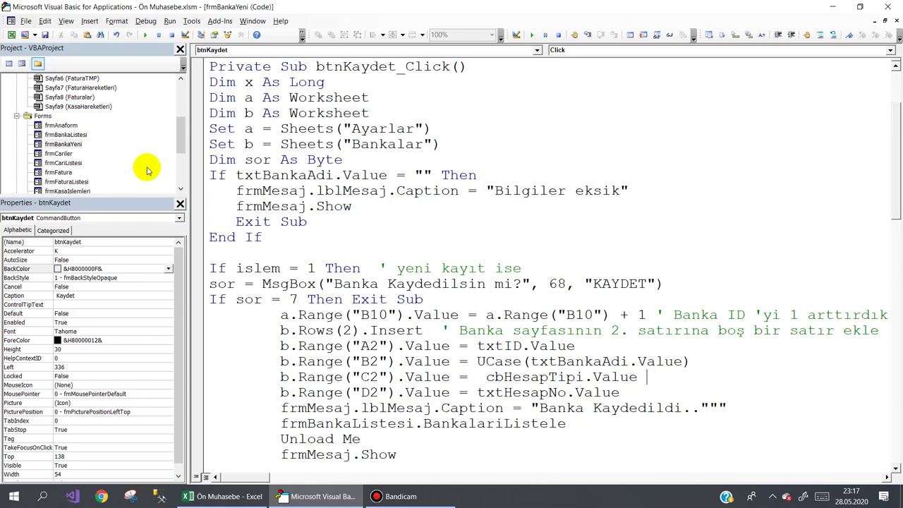
Step: Uncomment the .cbHesapTipi and .txtHesapNo lines in frmBankaListesi's VerileriAktar
double_click(66, 134)
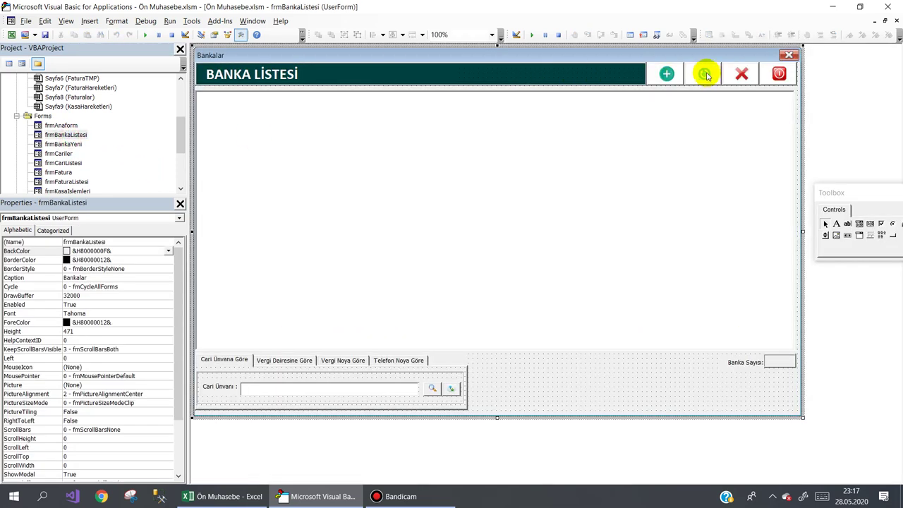
double_click(706, 74)
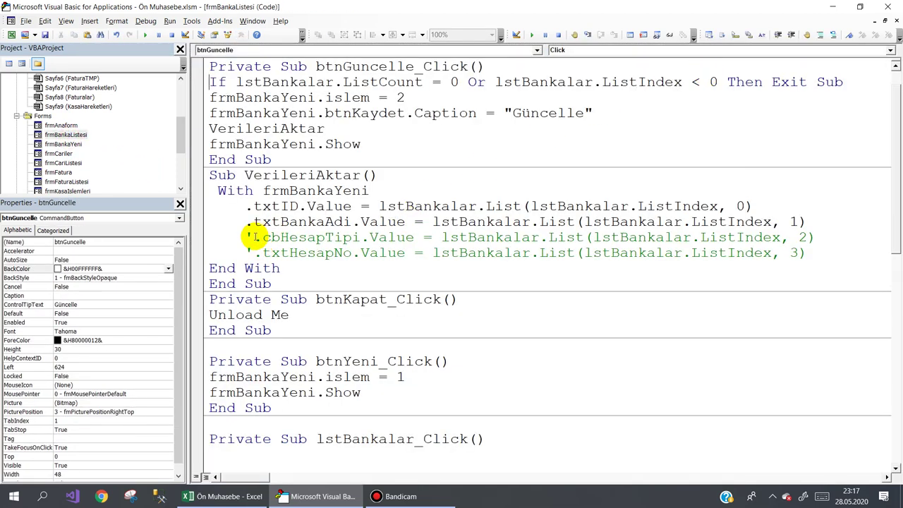
click(248, 238)
key(BackSpace)
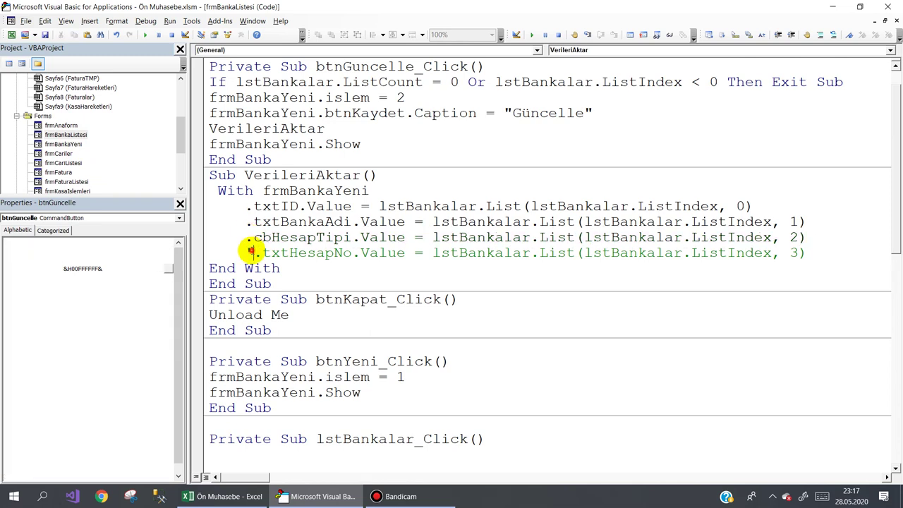
click(252, 252)
key(BackSpace)
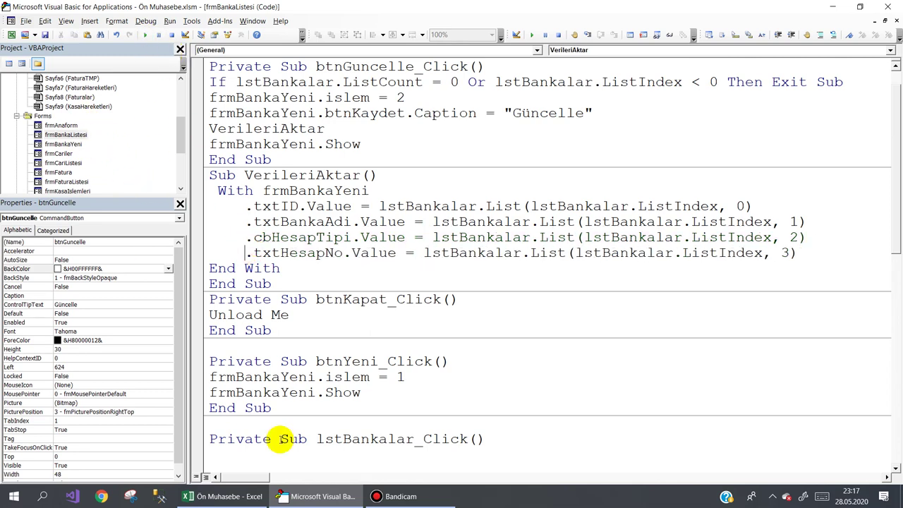
click(224, 496)
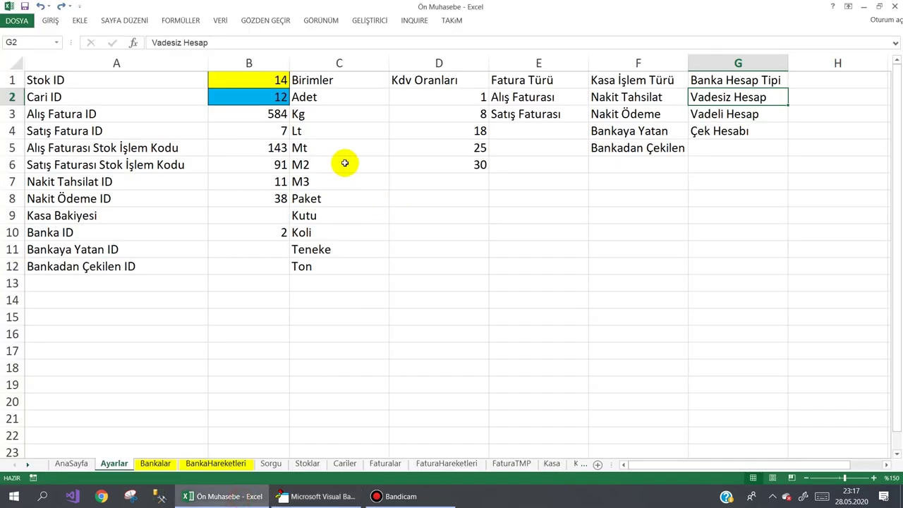
Step: From AnaSayfa, open Banka > Bankalar and edit AKBANK, then debug the resulting error 380
click(71, 463)
click(258, 169)
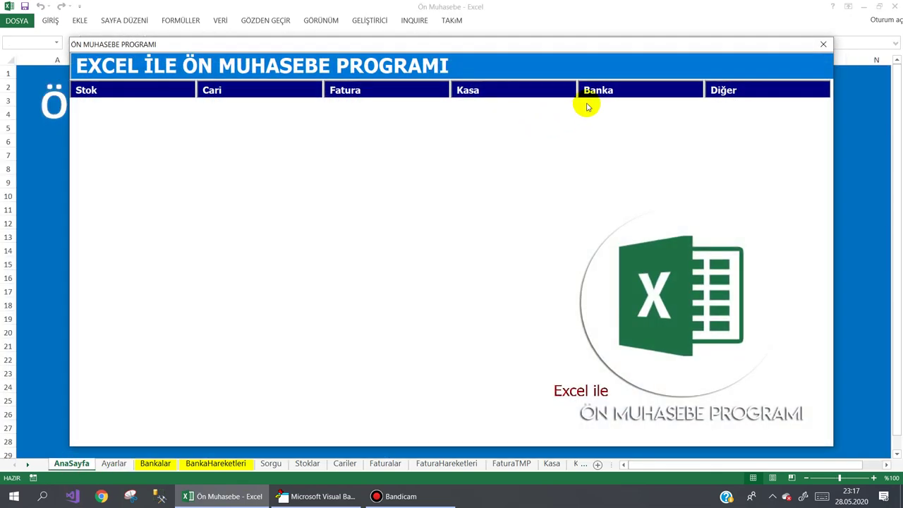
click(616, 116)
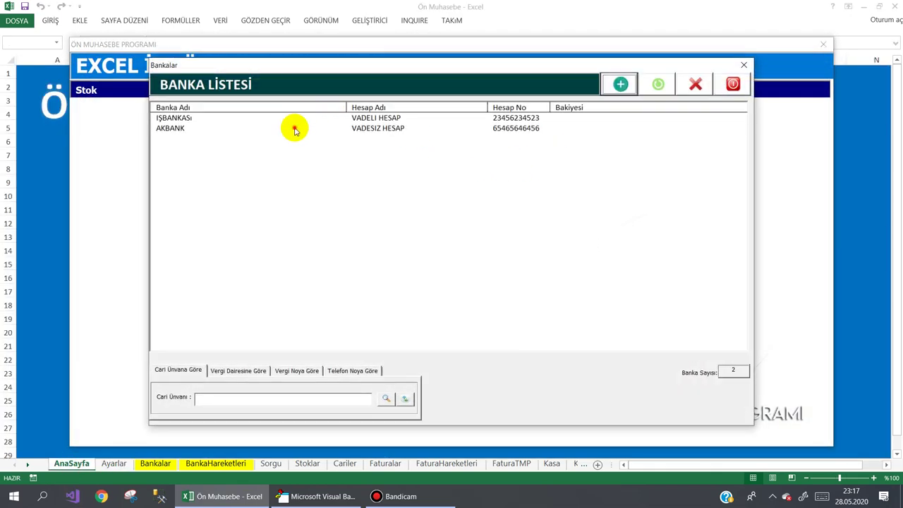
click(292, 127)
click(660, 83)
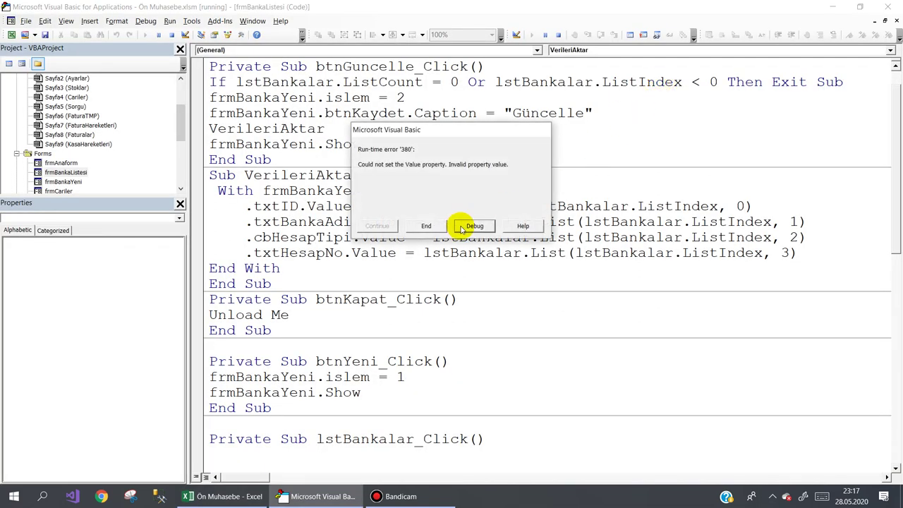
click(466, 169)
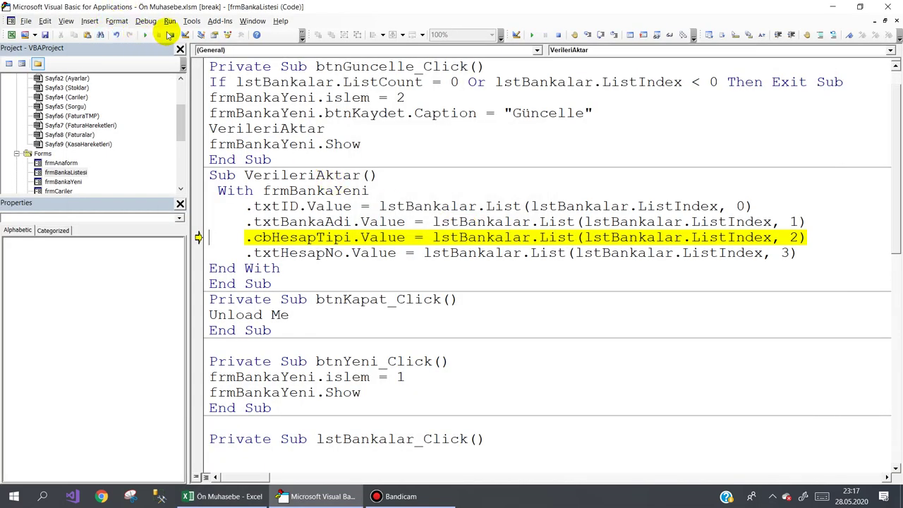
Step: Reset the paused macro and retype Bankalar C2 as Vadeli Hesap and C3 as Vadesiz Hesap
click(170, 34)
click(216, 463)
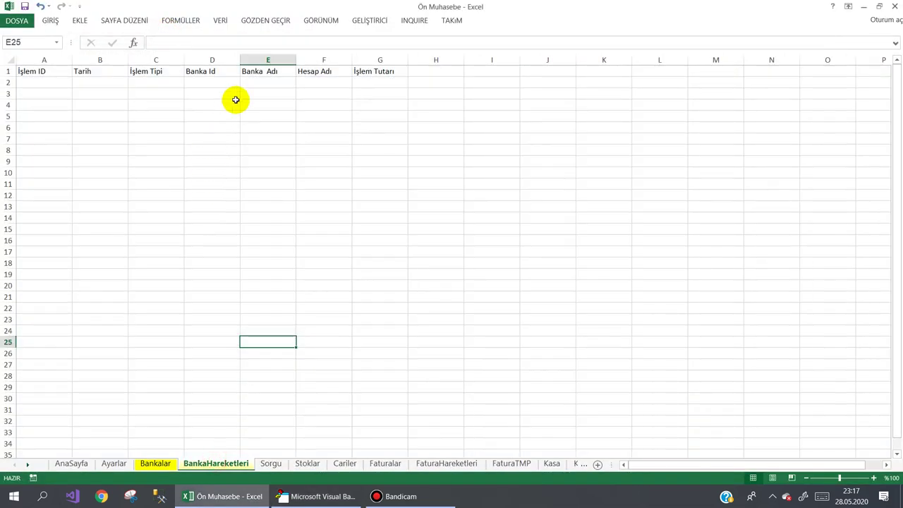
click(155, 463)
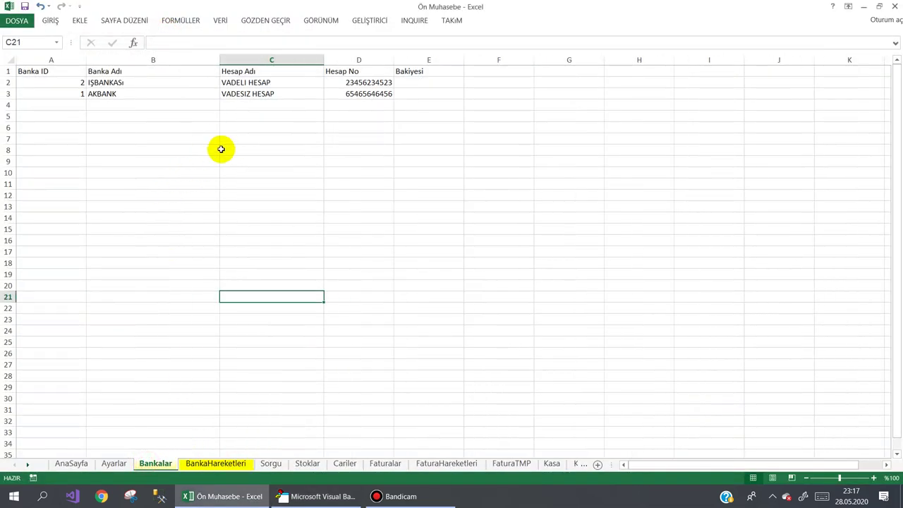
click(248, 82)
text(v)
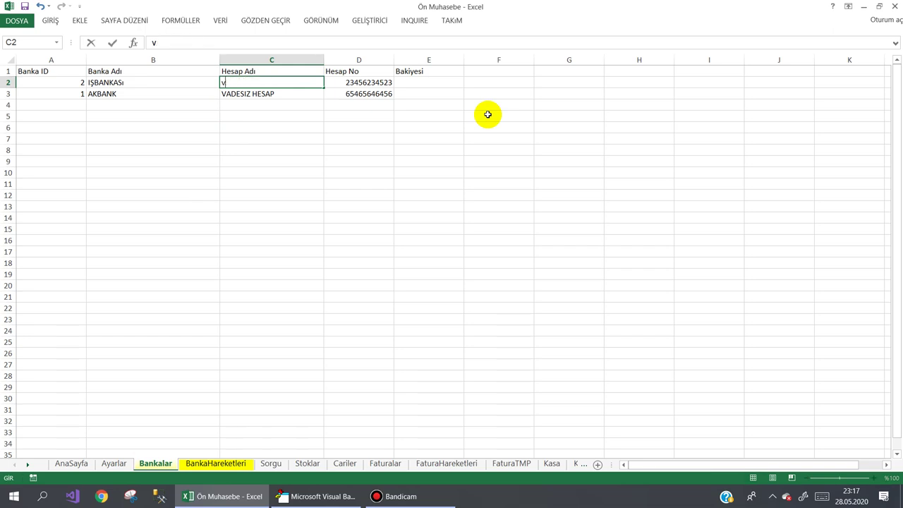
text(V)
text(V)
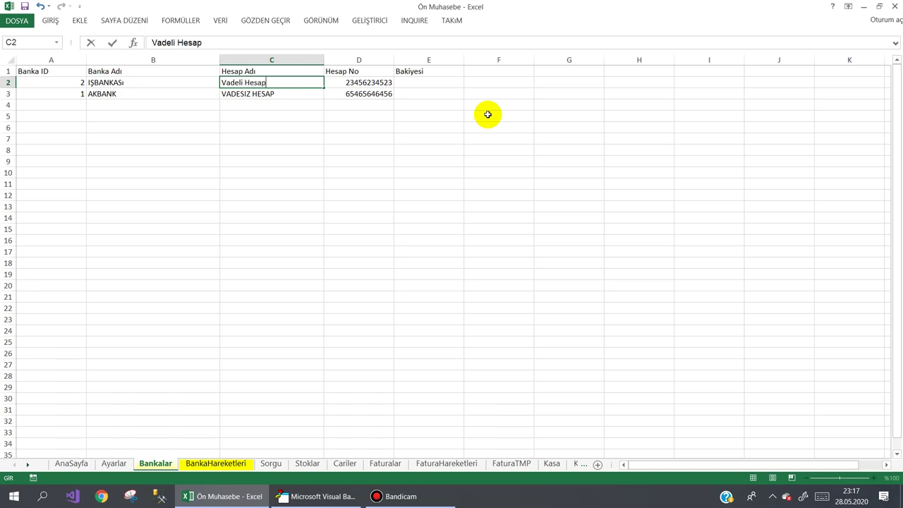
key(Return)
text(Vadesiz Hesap)
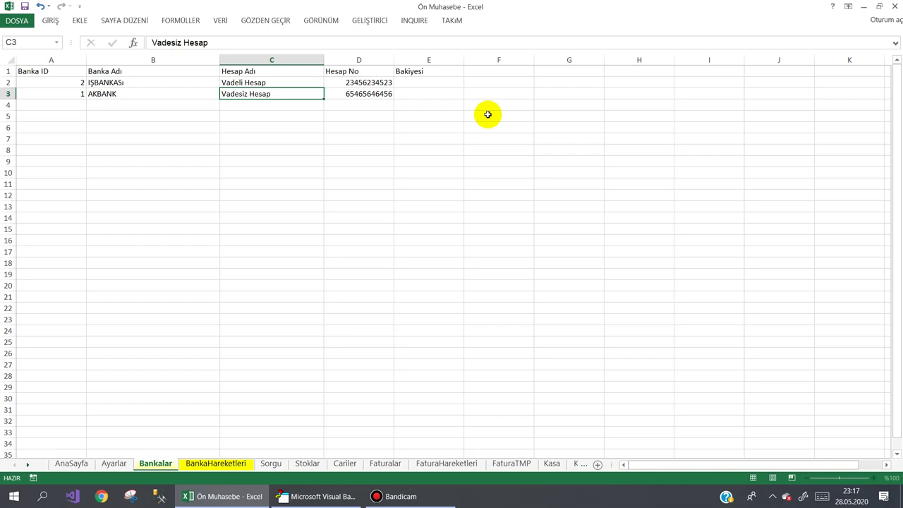
key(Return)
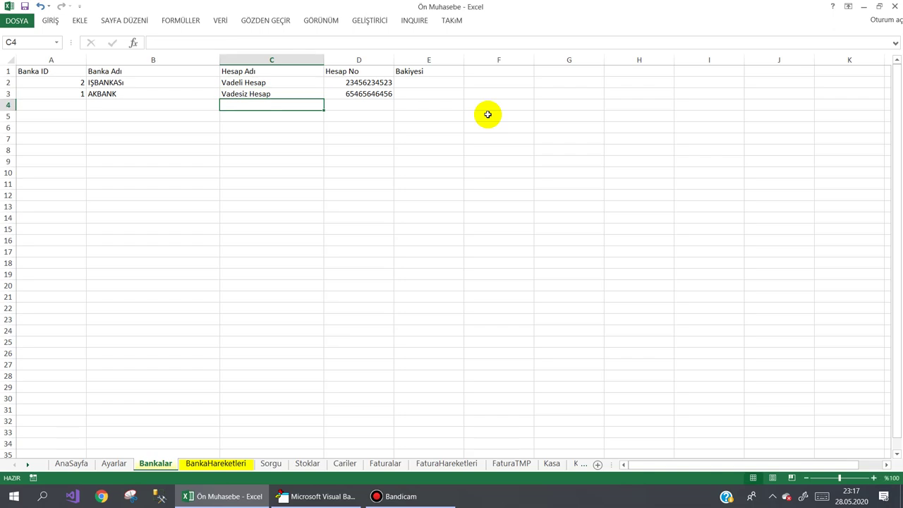
click(73, 466)
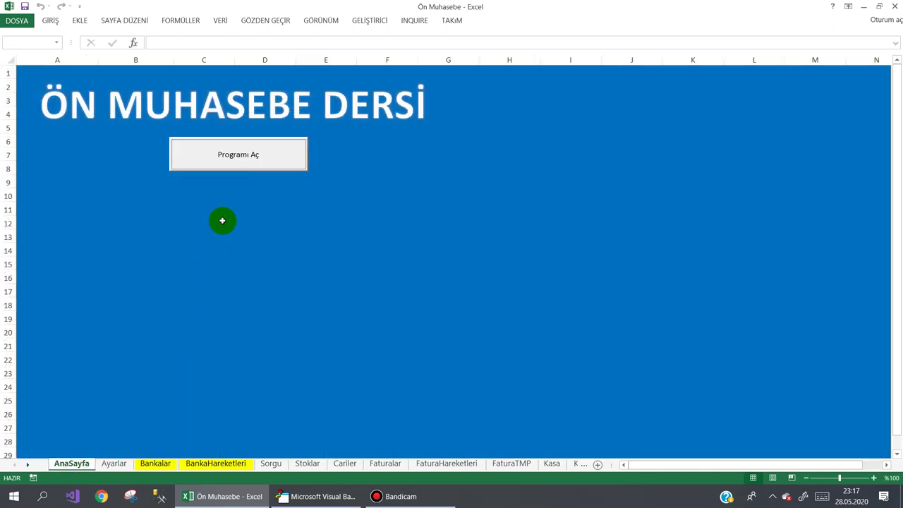
Step: Update AKBANK's Hesap Tipi to Çek Hesabı and confirm the save
click(239, 144)
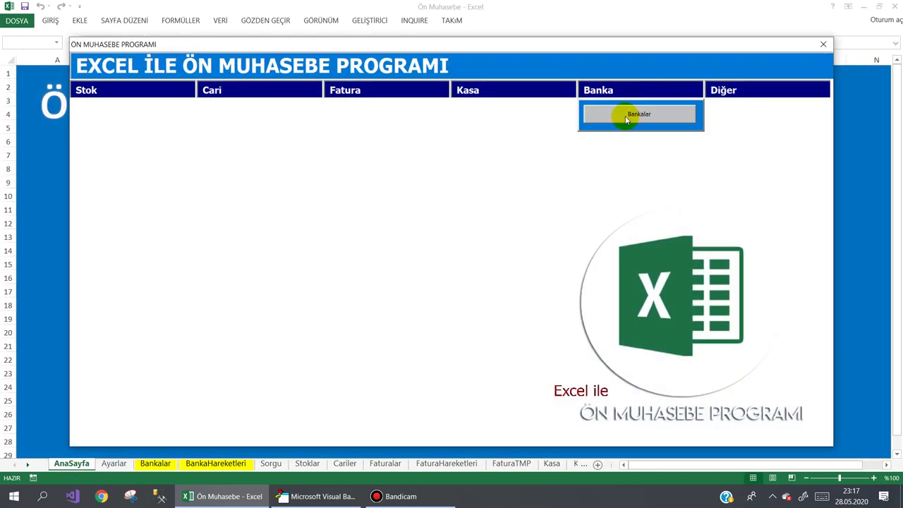
click(626, 120)
click(312, 130)
click(655, 84)
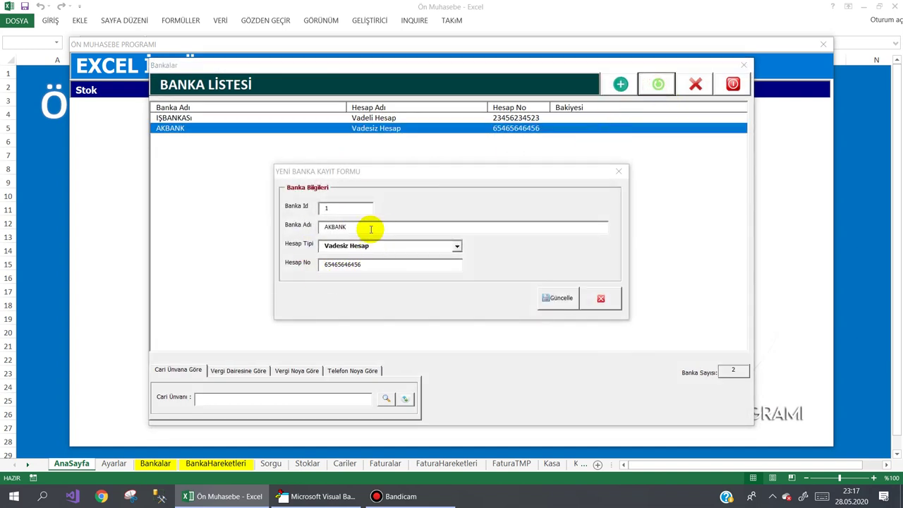
click(390, 245)
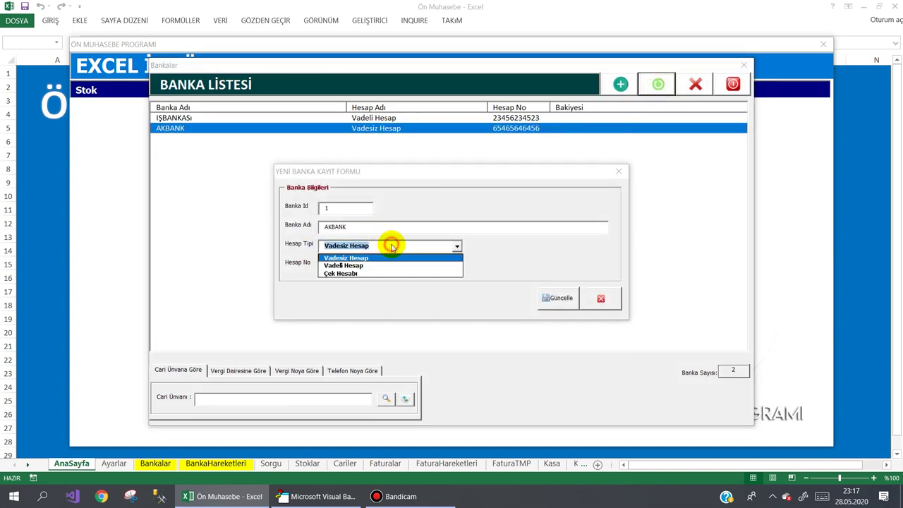
click(367, 274)
click(556, 298)
click(428, 286)
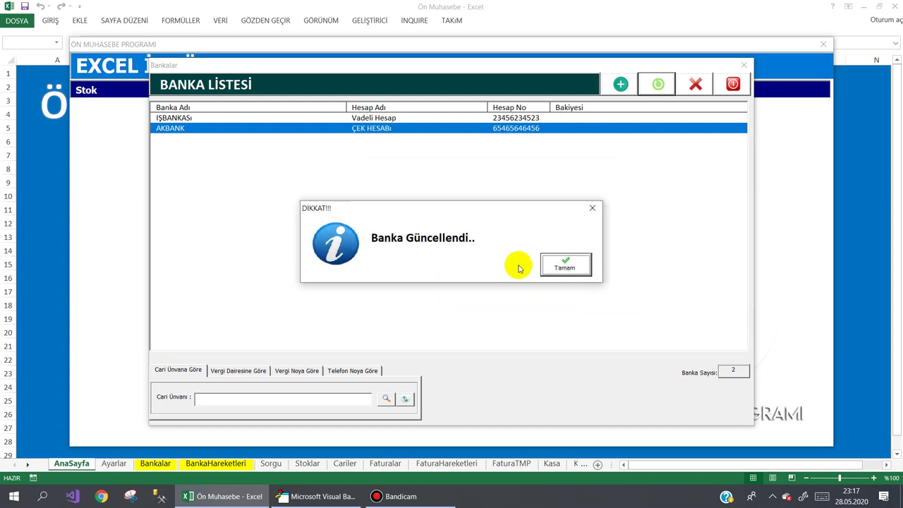
click(565, 265)
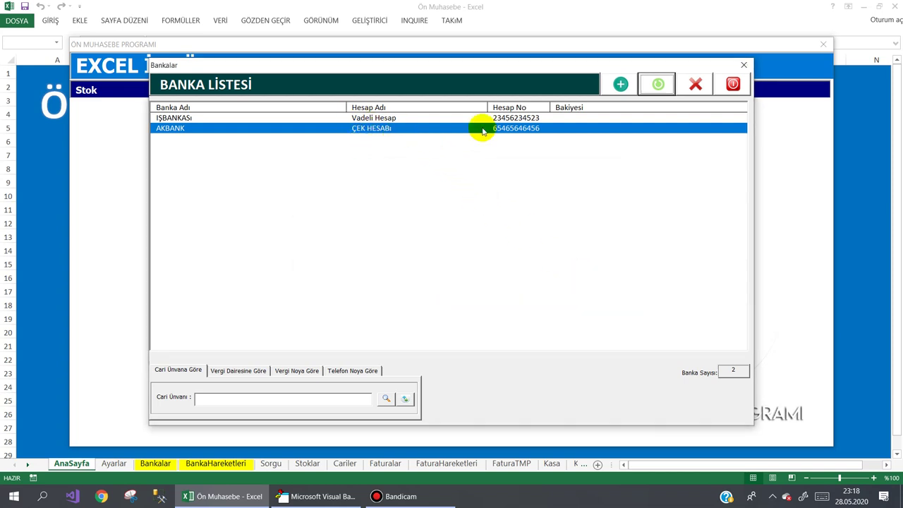
Step: Reopen AKBANK, try Vadeli Hesap without saving, then close the forms via Diğer > Kapat
click(658, 84)
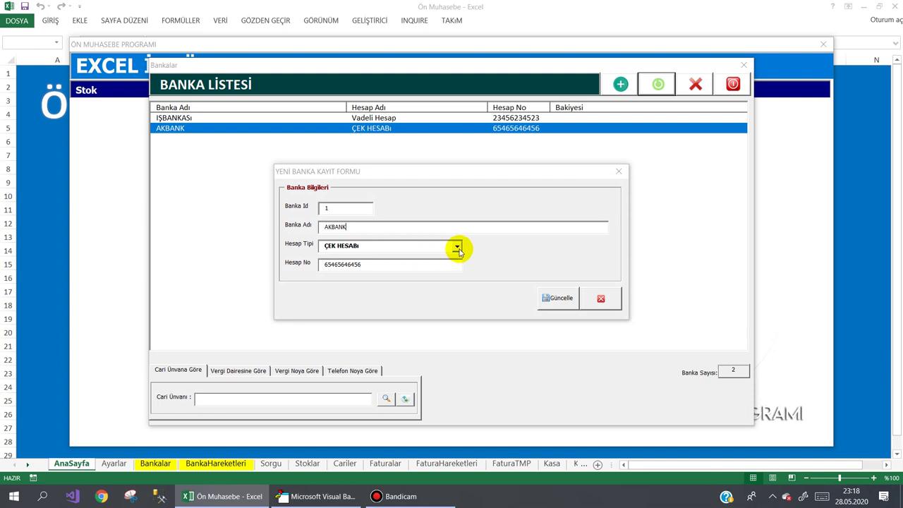
click(457, 247)
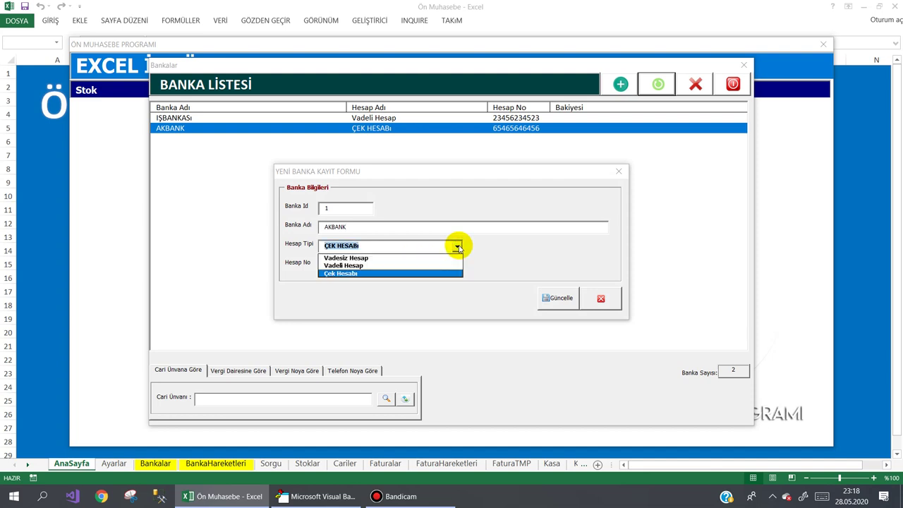
click(381, 265)
click(600, 297)
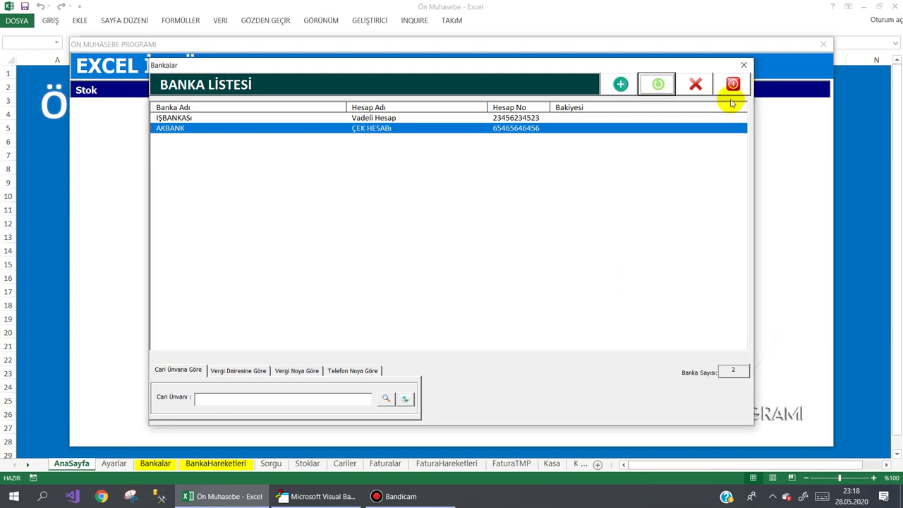
click(733, 84)
click(737, 90)
click(738, 117)
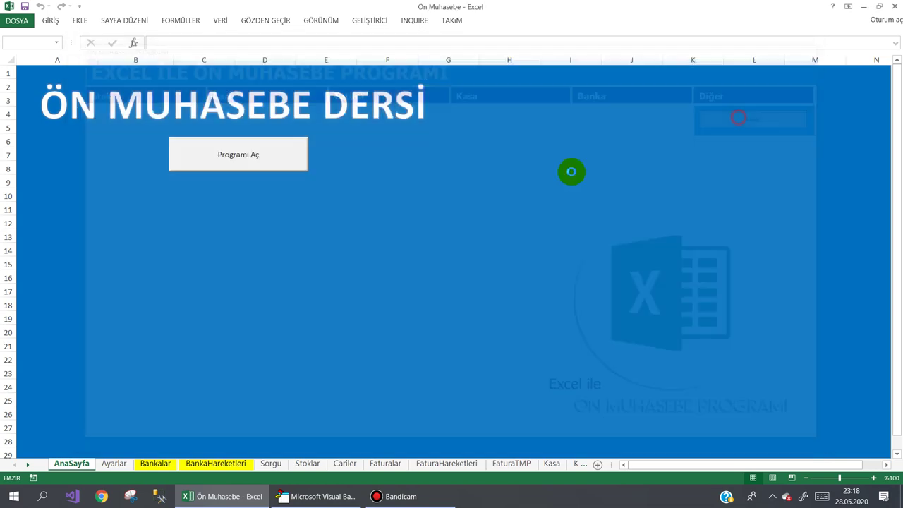
click(311, 496)
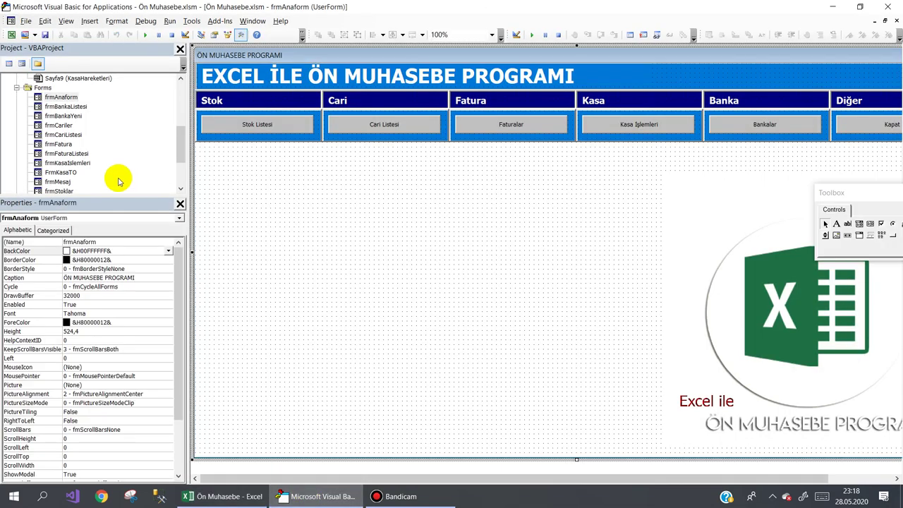
Step: Review the update routine code of the frmBankaListesi form
double_click(66, 105)
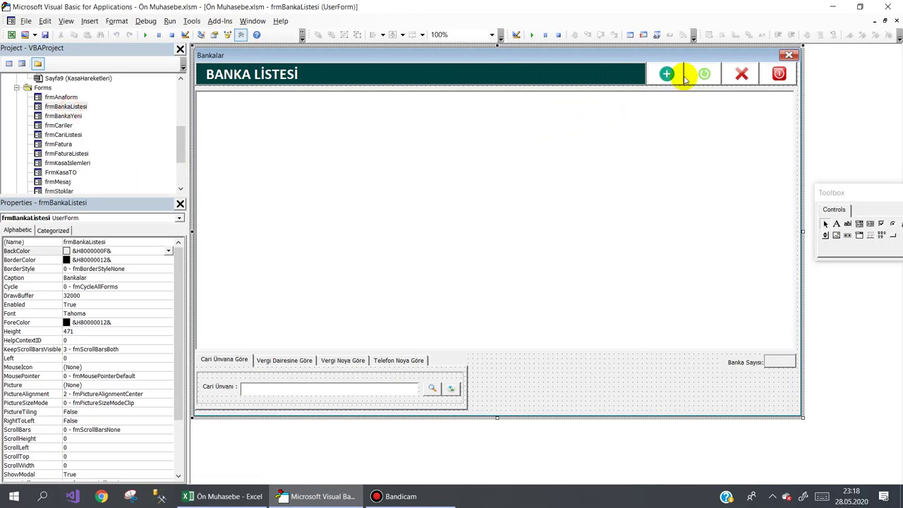
click(697, 75)
double_click(703, 76)
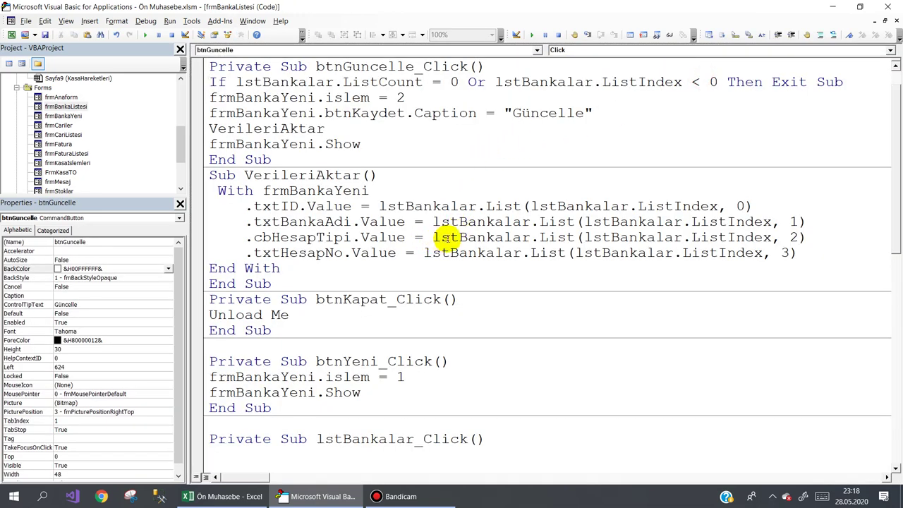
Step: Delete UCase( around cbHesapTipi.Value in frmBankaYeni's btnKaydet_Click update branch
double_click(62, 116)
double_click(471, 182)
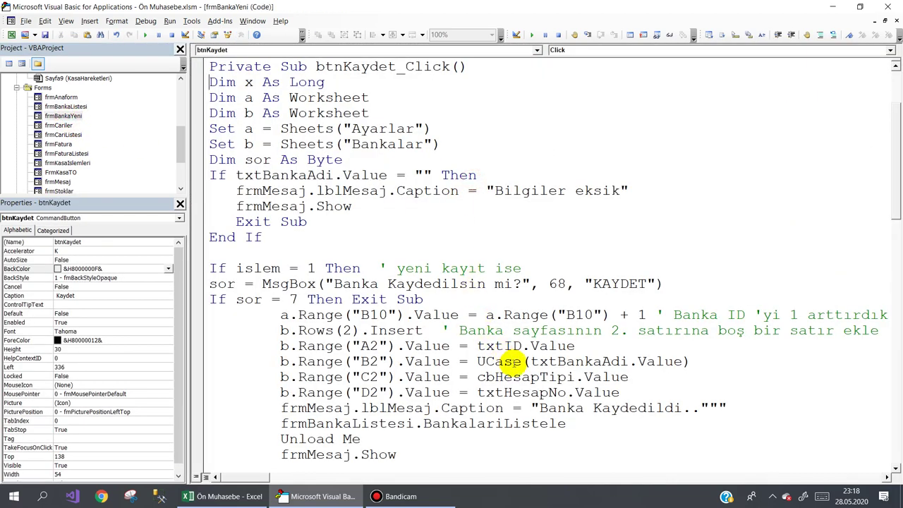
scroll(498, 361, down, 2)
scroll(495, 364, down, 2)
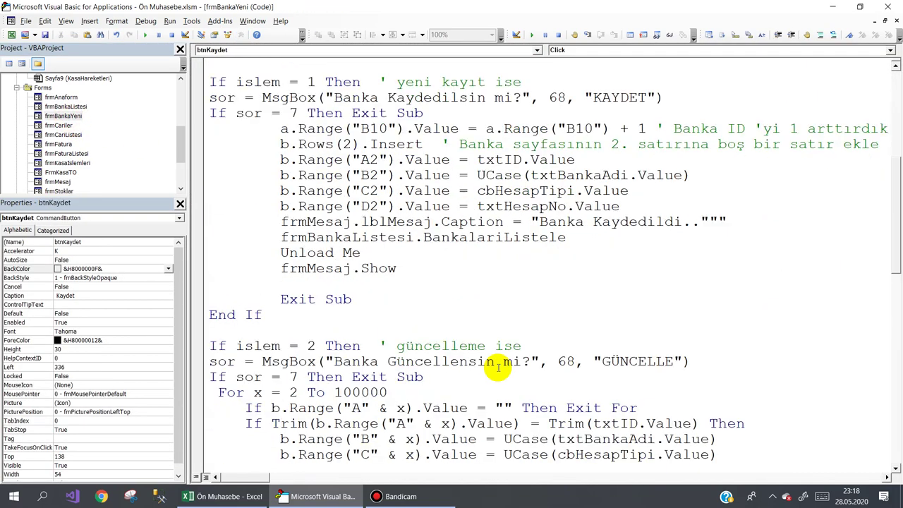
scroll(504, 423, down, 1)
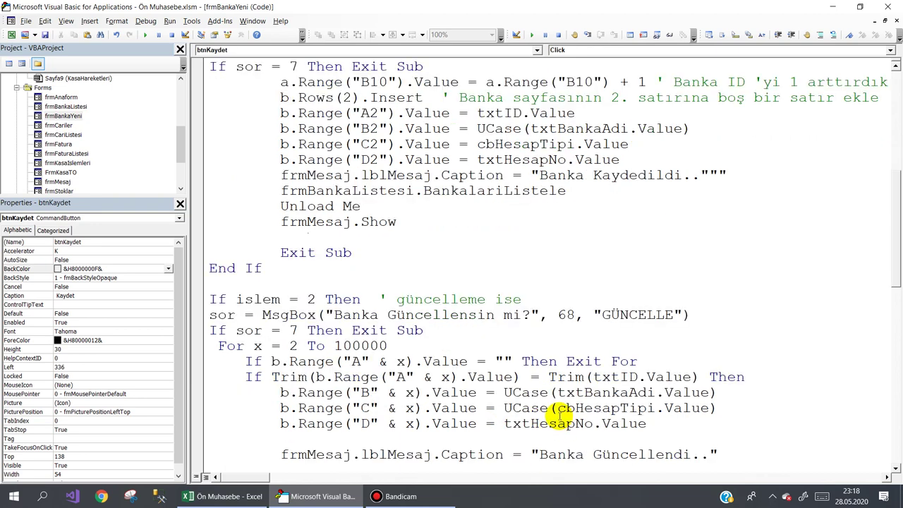
drag(557, 409, 511, 407)
key(Delete)
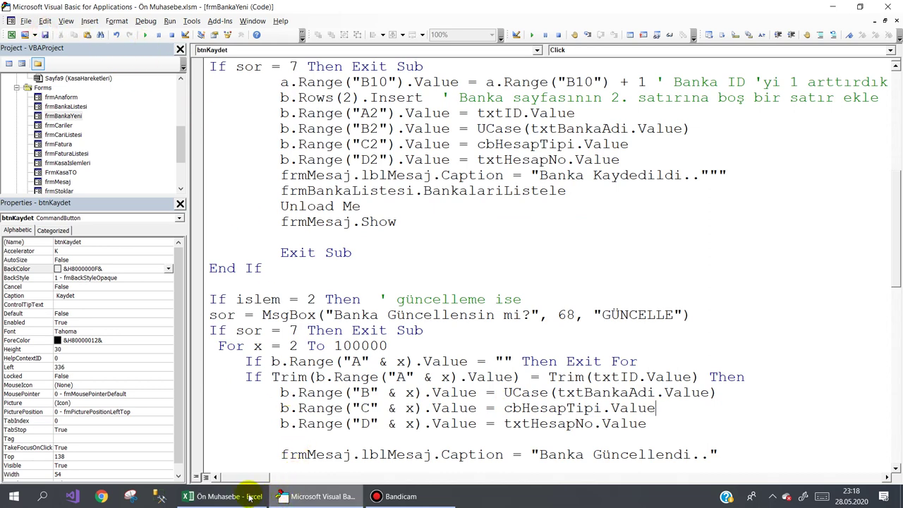
click(226, 496)
Step: Test Kasa İşlemleri by choosing Bankaya Yatan as the transaction type, then close it
click(220, 167)
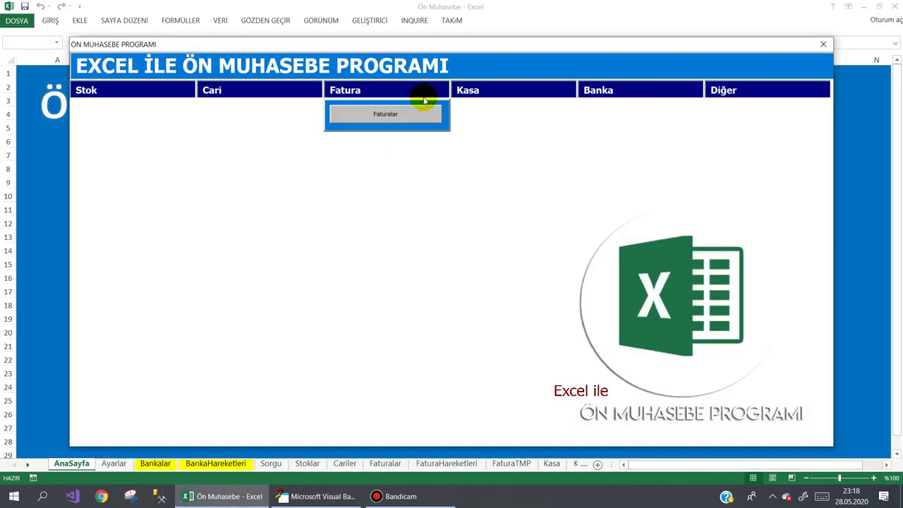
click(487, 115)
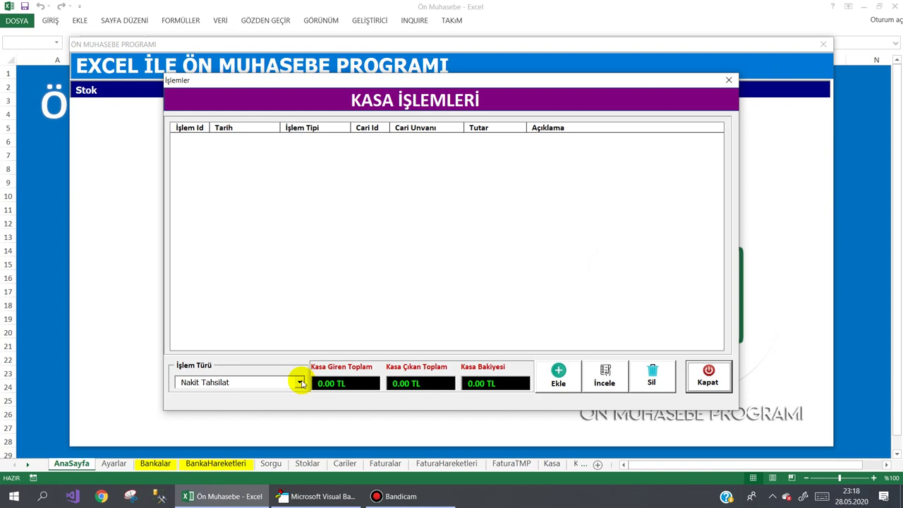
click(300, 382)
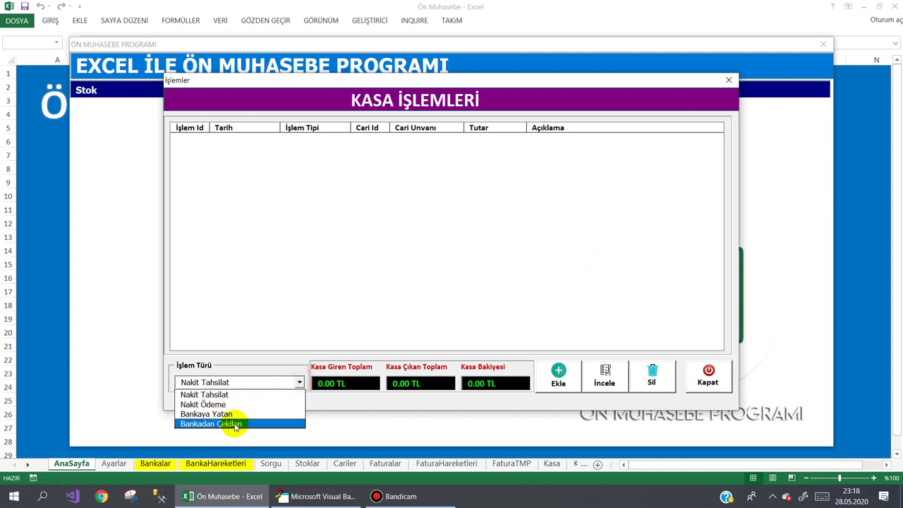
click(226, 414)
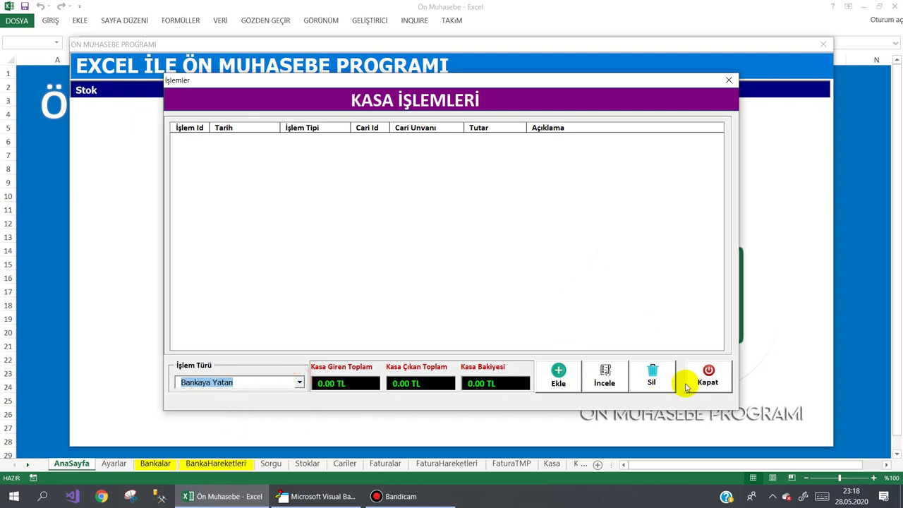
click(706, 373)
Step: Open the Bankalar list and close the new-bank form unchanged
click(614, 115)
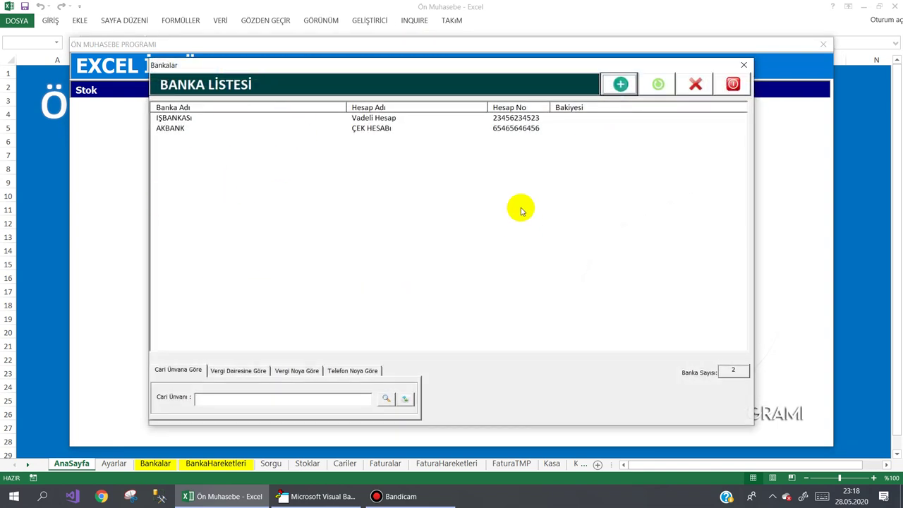
click(620, 84)
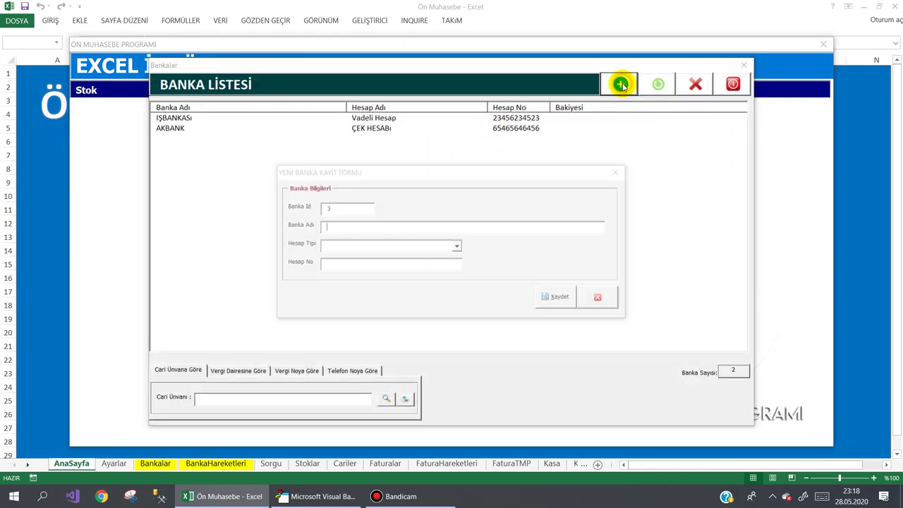
click(597, 296)
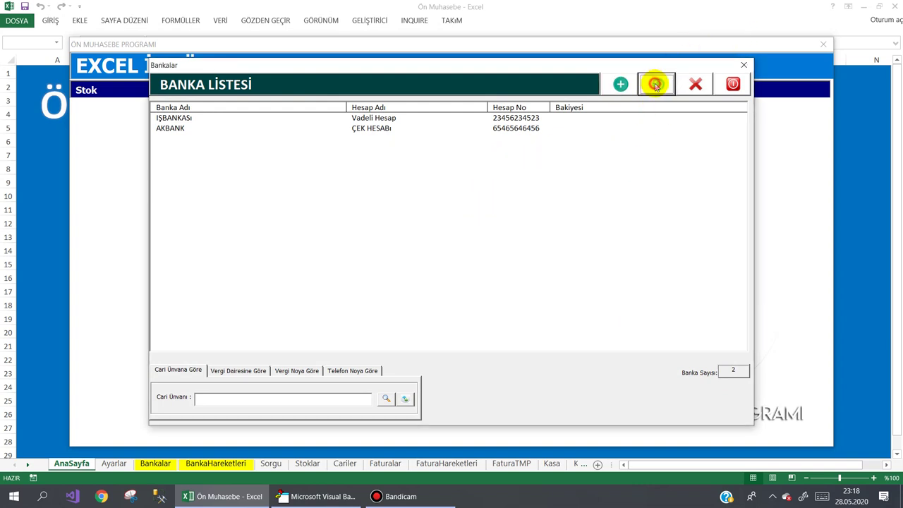
Step: Update AKBANK's Hesap Tipi to Vadesiz Hesap, confirm with Evet, and close the bank list
click(395, 128)
click(650, 85)
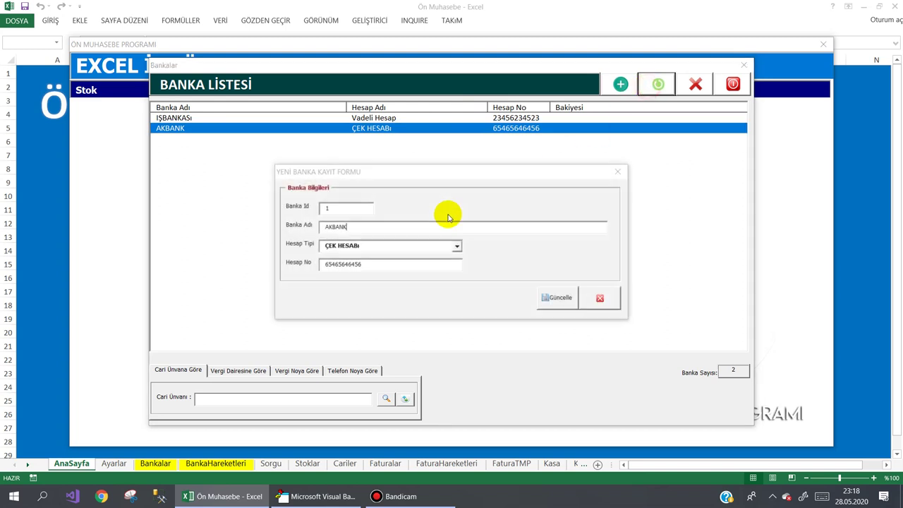
click(456, 246)
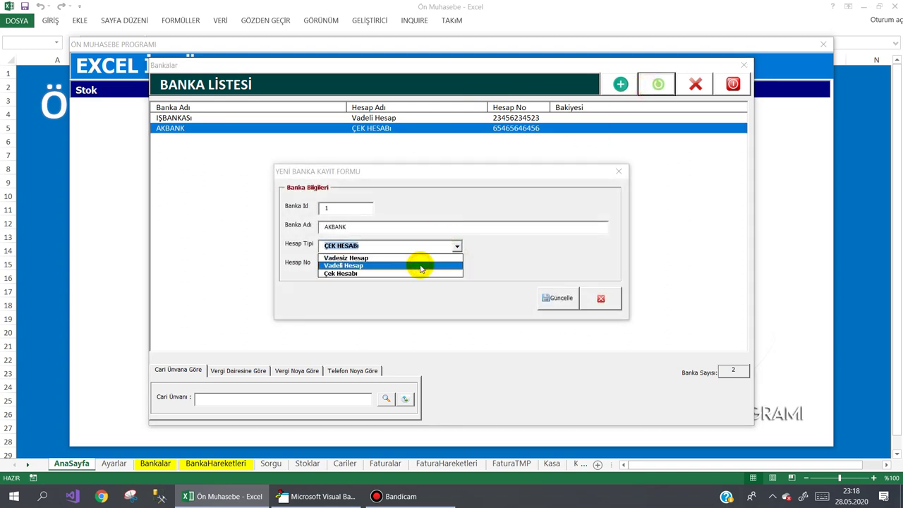
click(422, 257)
click(556, 298)
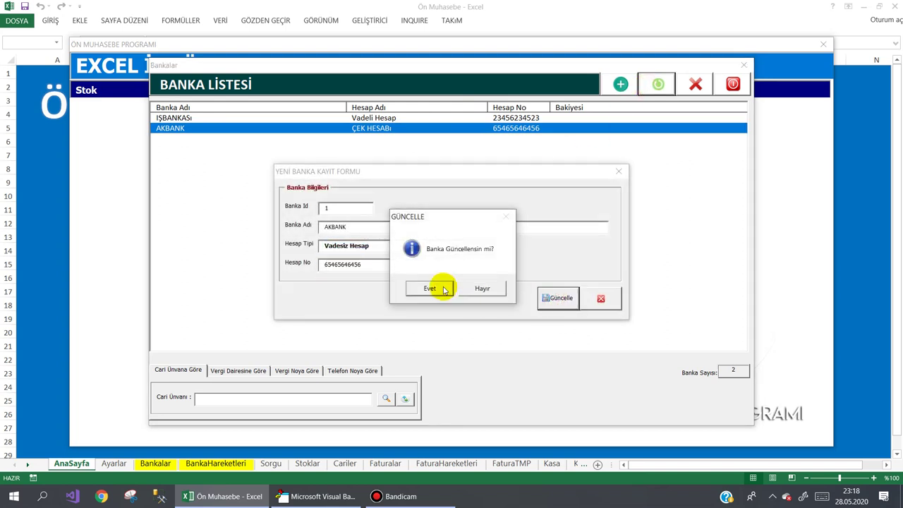
click(440, 285)
click(564, 265)
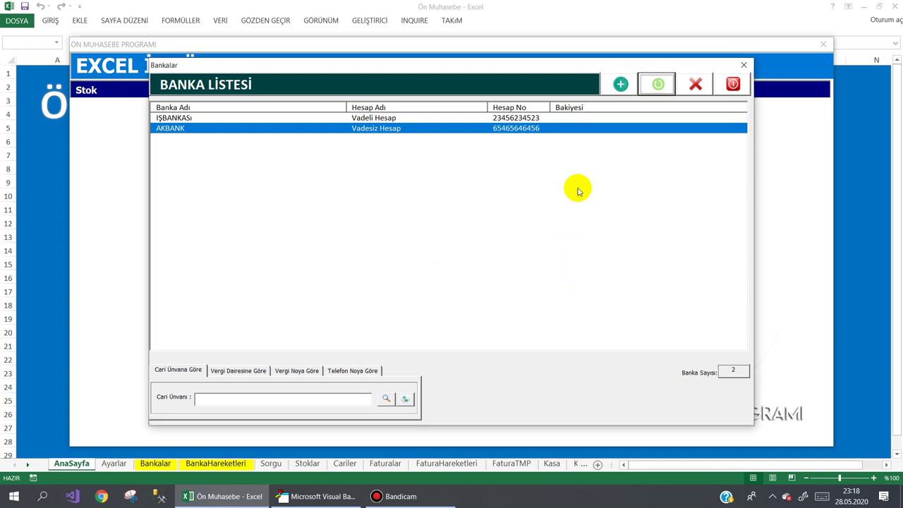
click(732, 85)
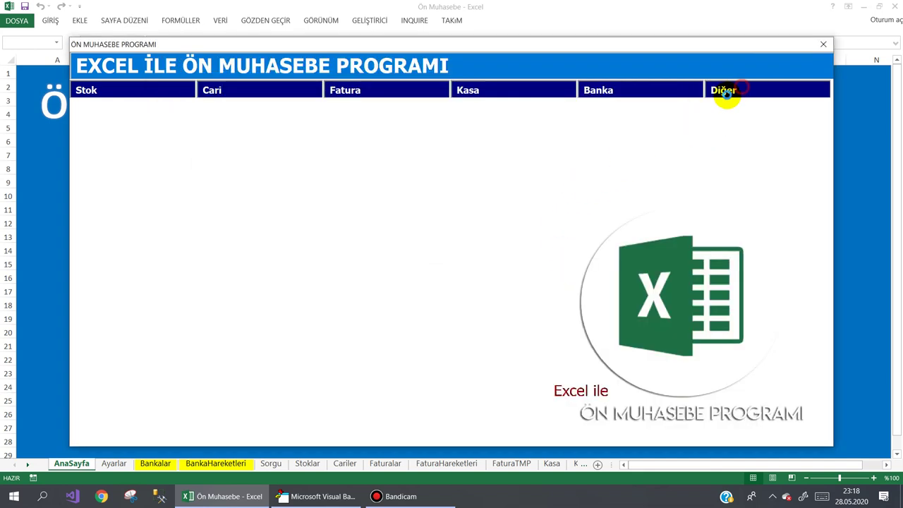
click(726, 92)
Step: Copy the body of frmCariListesi's btnSil_Click delete routine
click(746, 114)
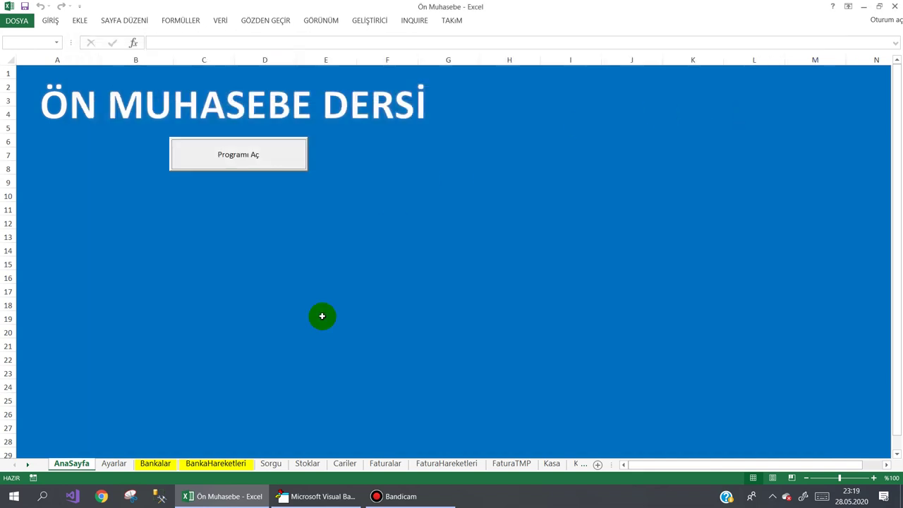
click(316, 496)
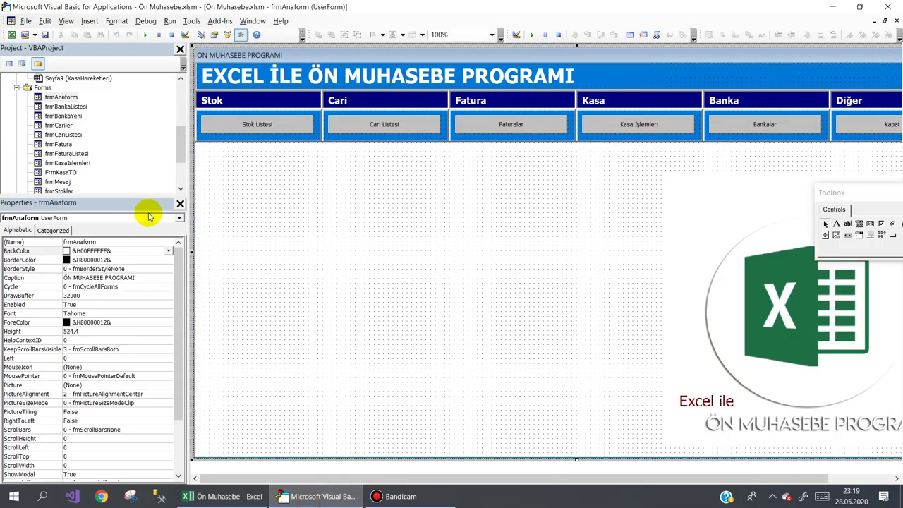
double_click(69, 136)
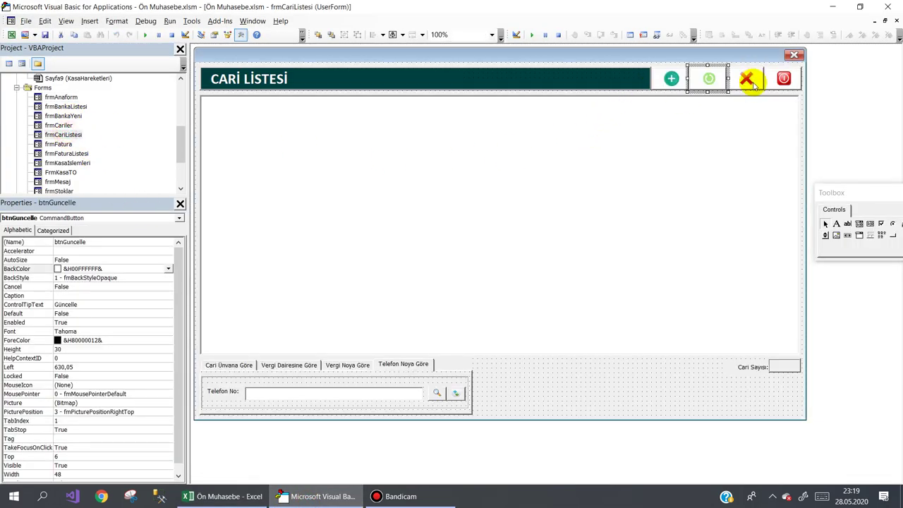
double_click(749, 79)
click(338, 284)
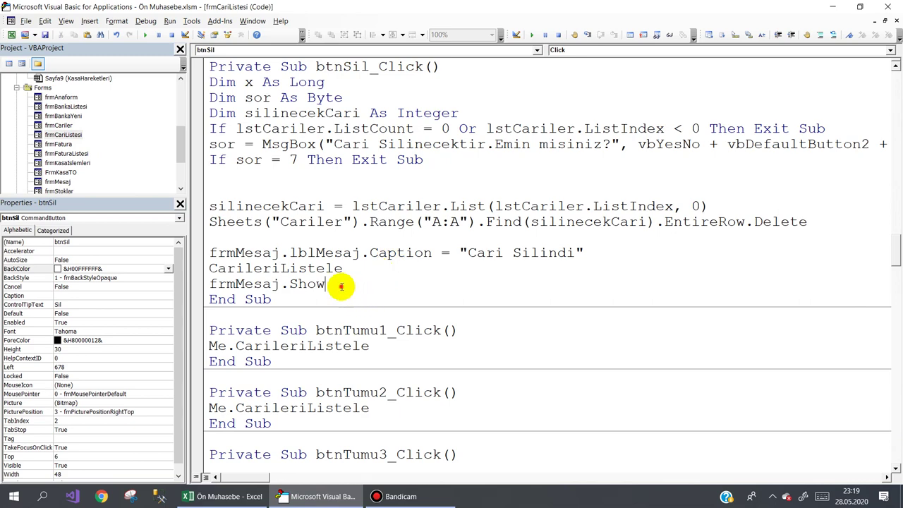
drag(340, 286, 212, 82)
right_click(238, 115)
click(261, 135)
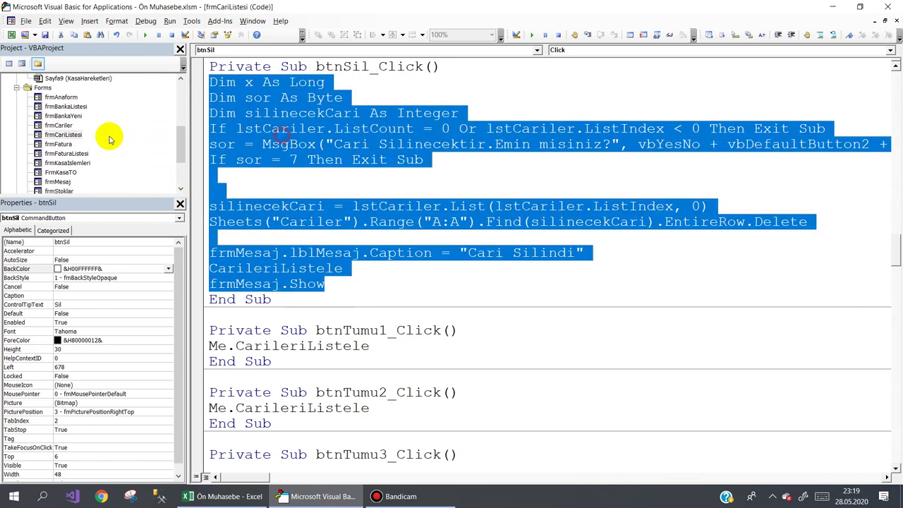
Step: Paste the copied delete code into frmBankaListesi's btnSil_Click handler
double_click(66, 105)
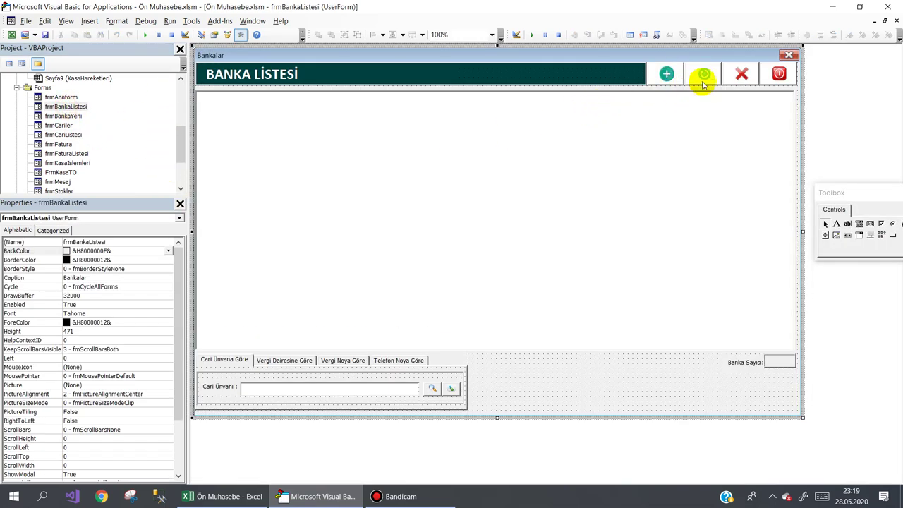
double_click(741, 73)
key(ctrl+v)
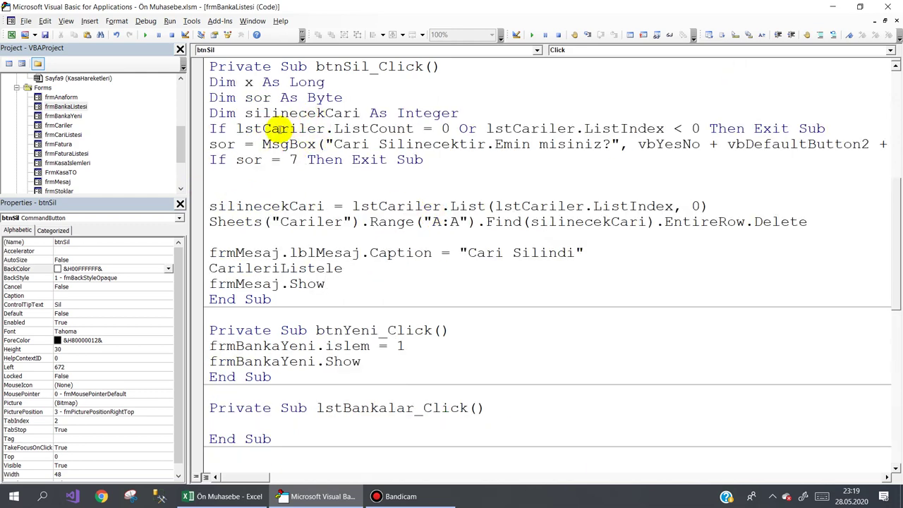
Step: Point the first two list references to lstBankalar and change the prompt's 'Cari' to 'Banka'
double_click(280, 130)
text(l)
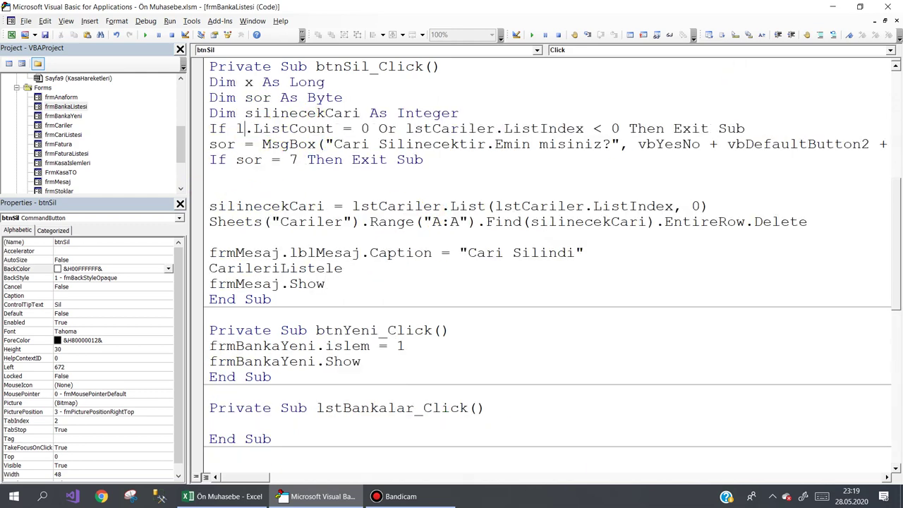
text(stb)
key(ctrl+space)
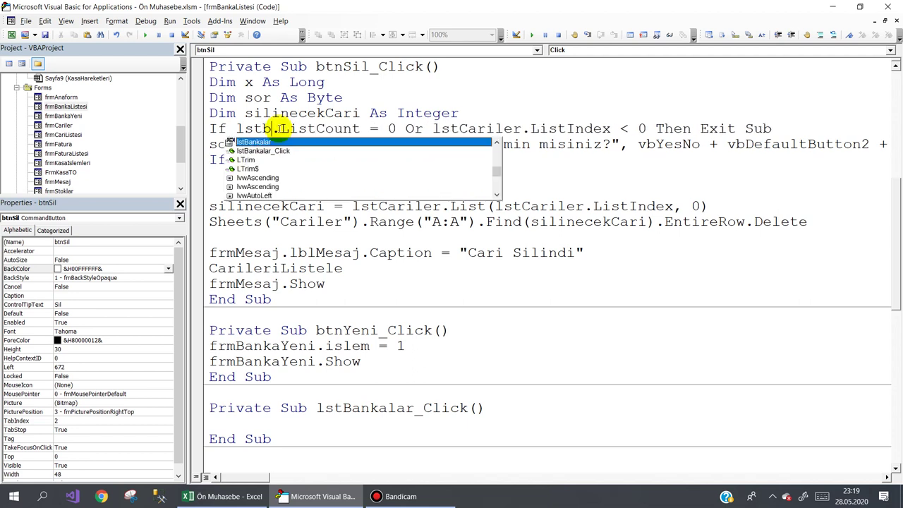
key(Tab)
double_click(525, 128)
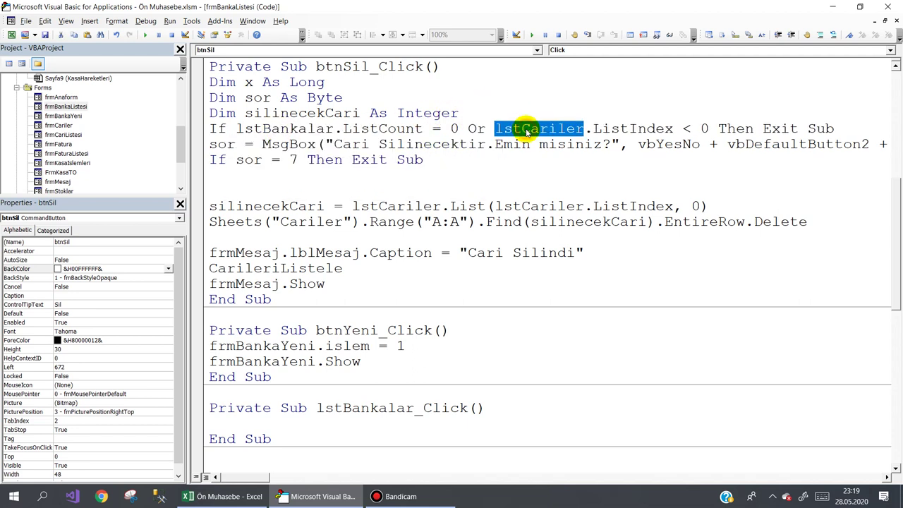
text(lstb)
key(ctrl+space)
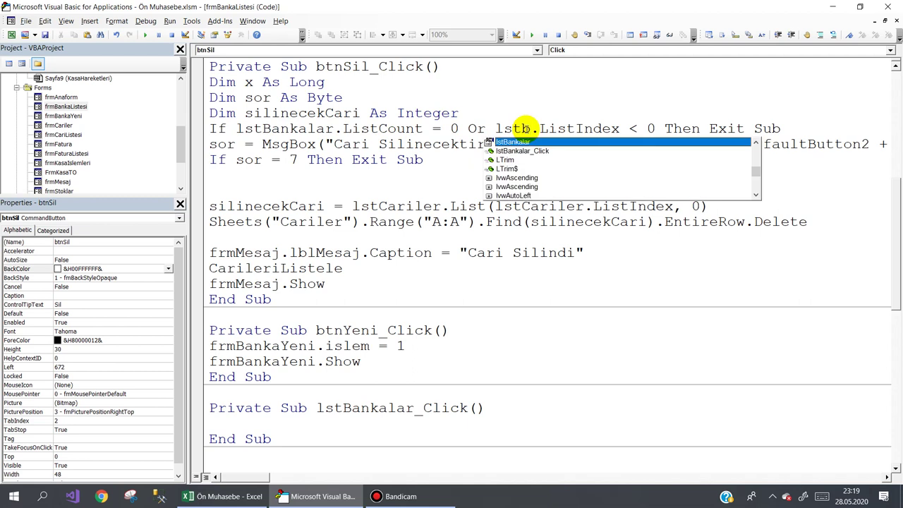
key(Tab)
drag(335, 144, 367, 145)
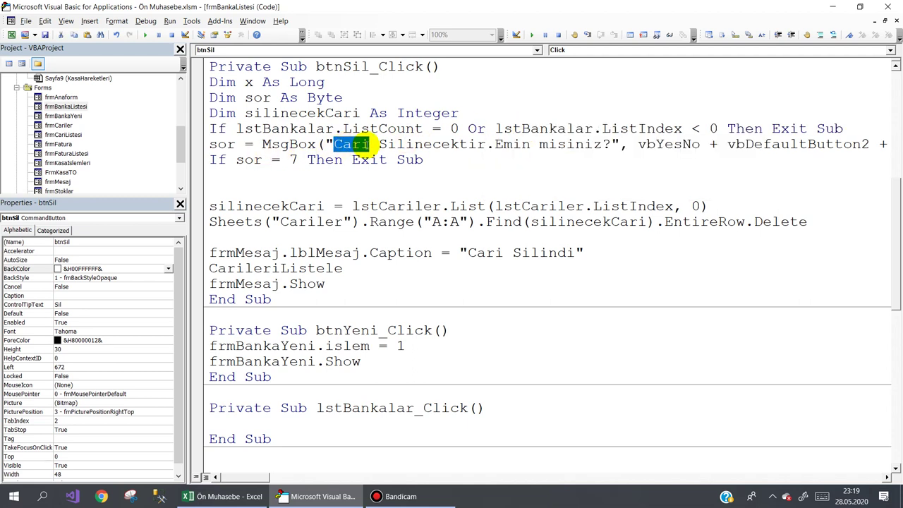
text(Banka)
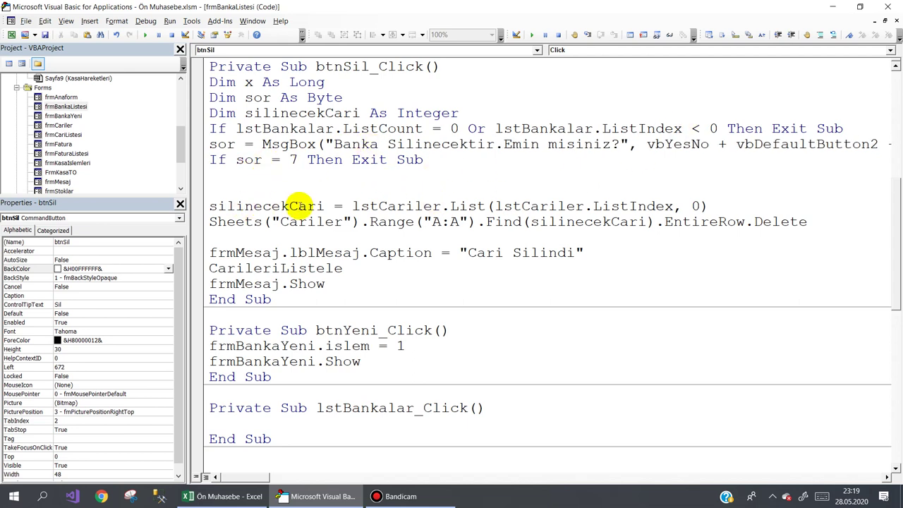
Step: Rename silinecekCari to silinecekBanka and read its value from lstBankalar
click(298, 205)
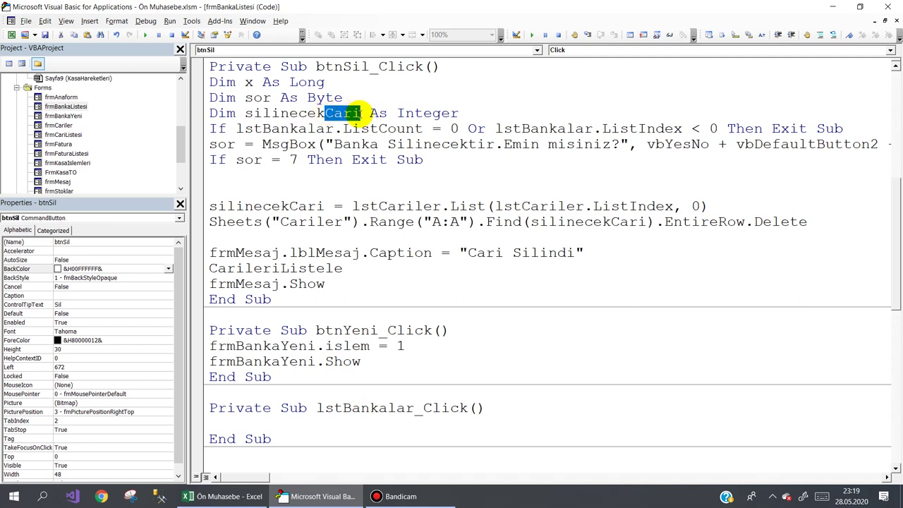
text(Banka)
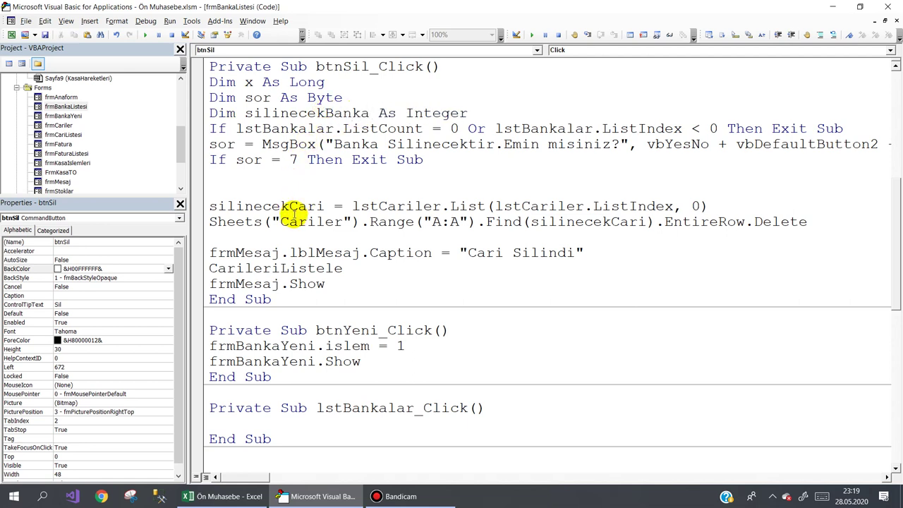
drag(289, 205, 329, 204)
key(BackSpace)
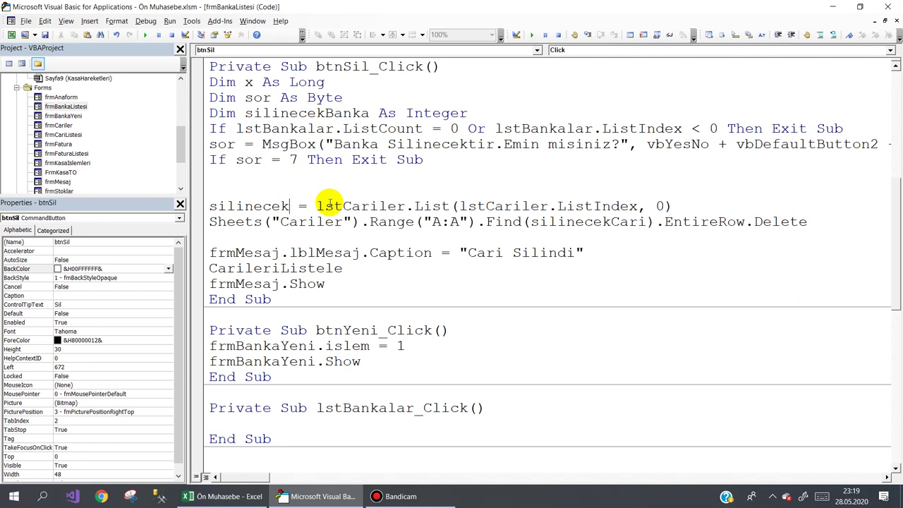
text(Banka)
click(420, 205)
double_click(419, 205)
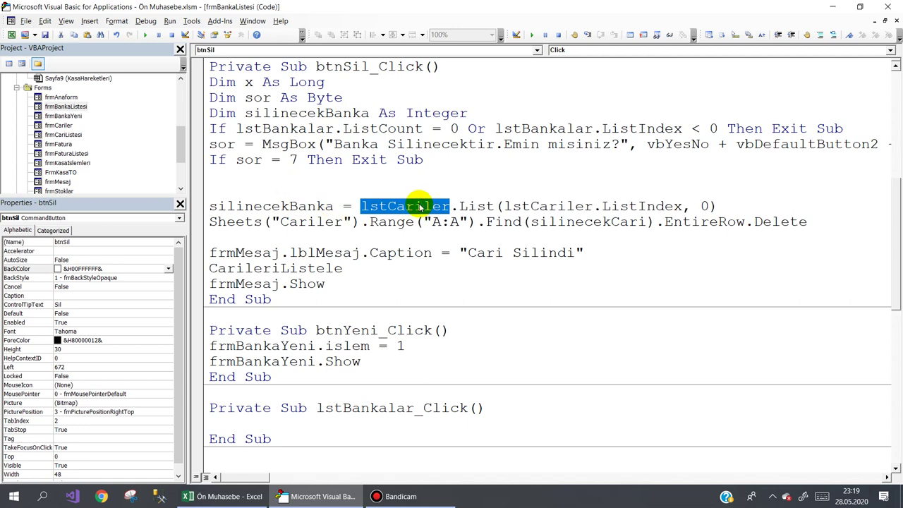
text(lstb)
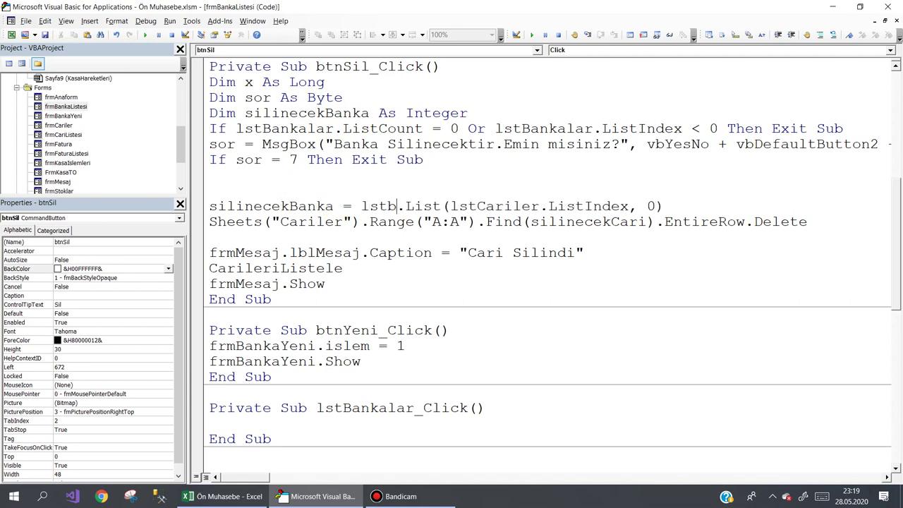
key(ctrl+space)
key(Tab)
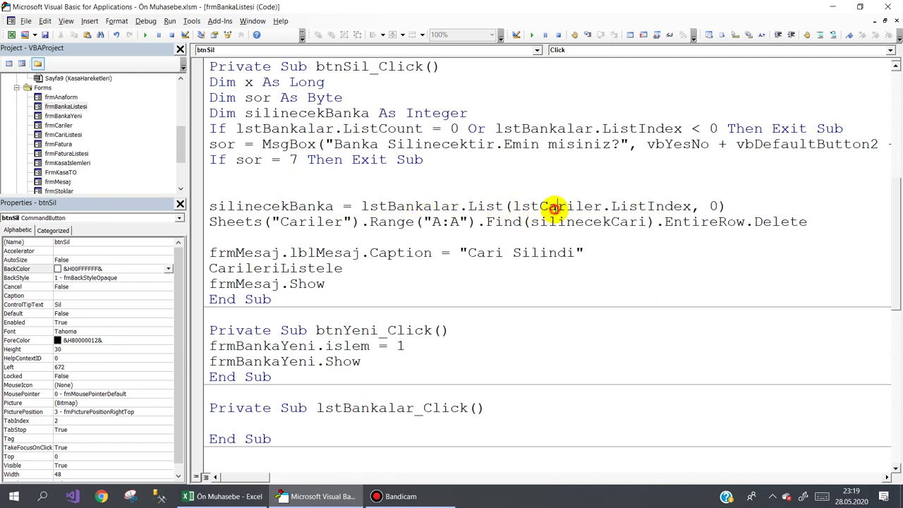
double_click(553, 207)
text(l)
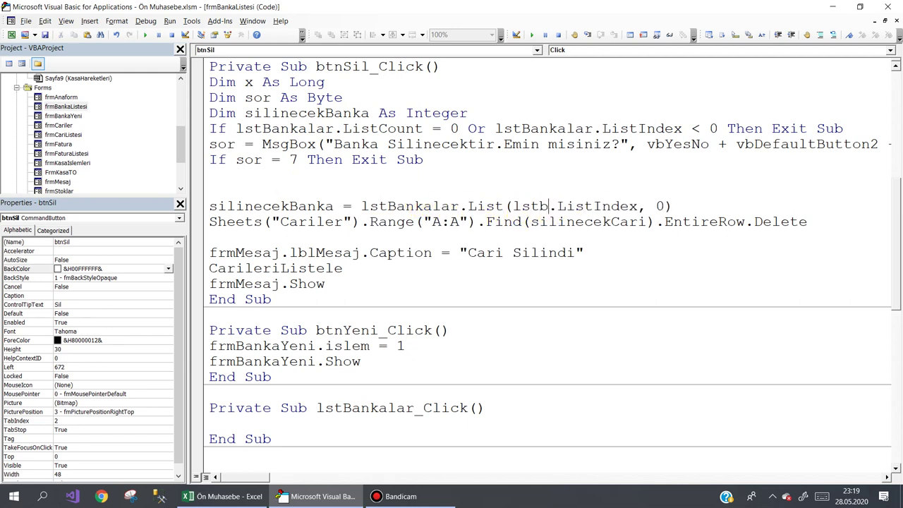
key(ctrl+space)
key(Tab)
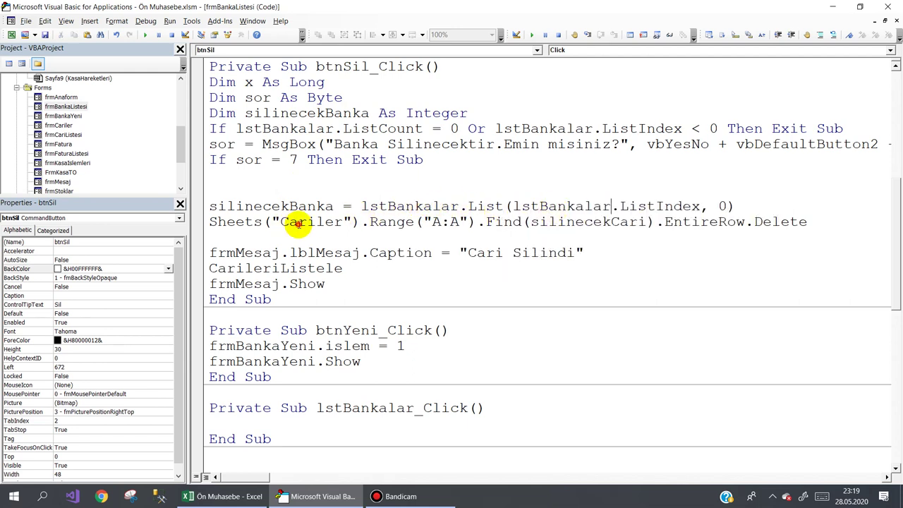
Step: Target the Bankalar sheet, search for Banka, and change the caption to 'Banka Silindi'
double_click(298, 223)
text(Ban)
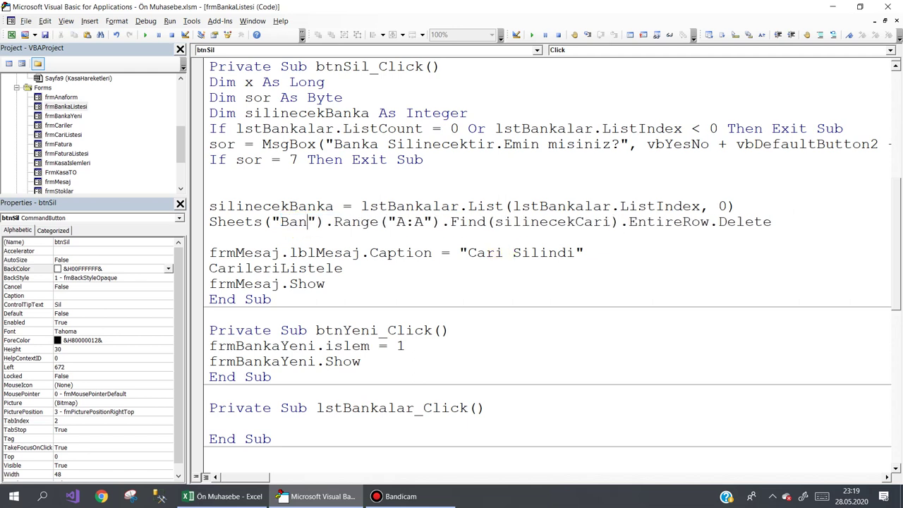
text(kalar)
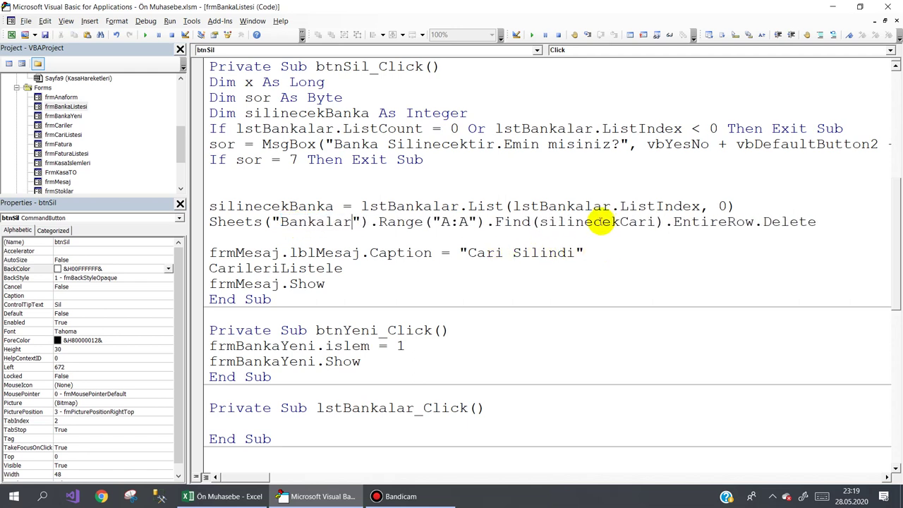
drag(621, 221, 655, 221)
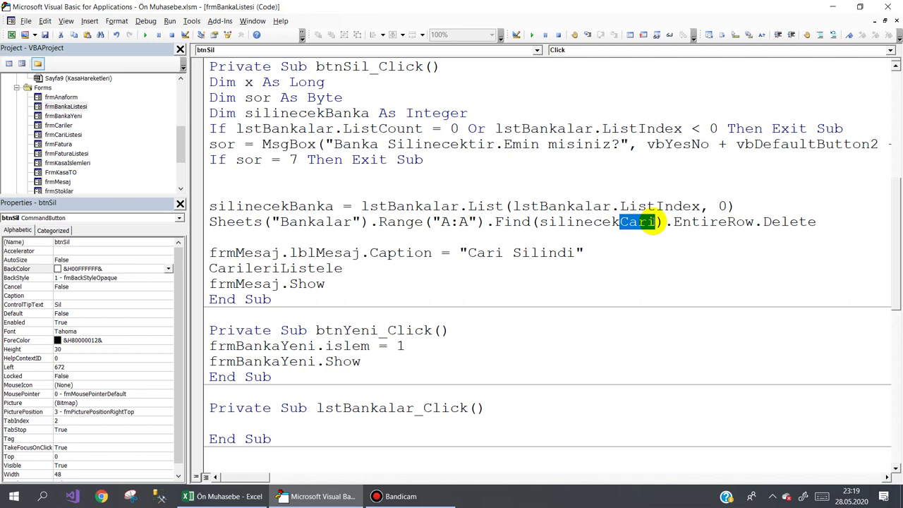
text(Banka)
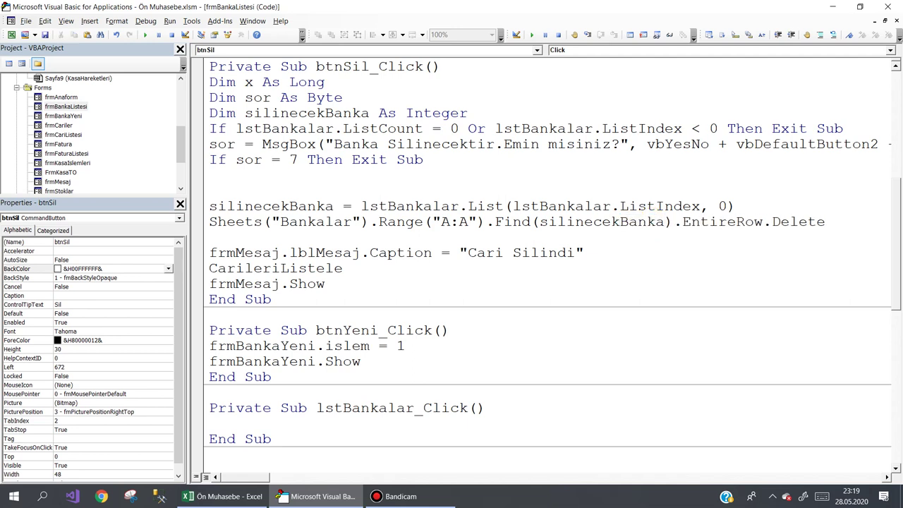
click(470, 253)
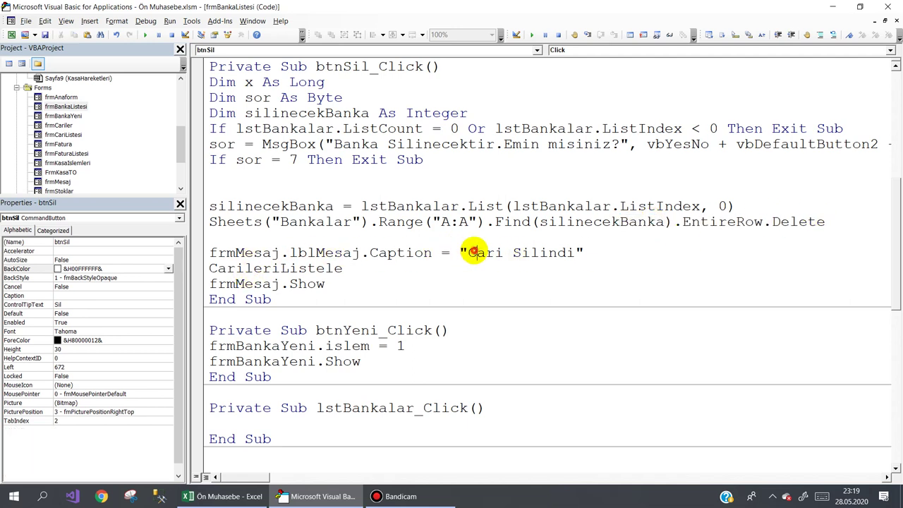
double_click(470, 253)
text(Banka)
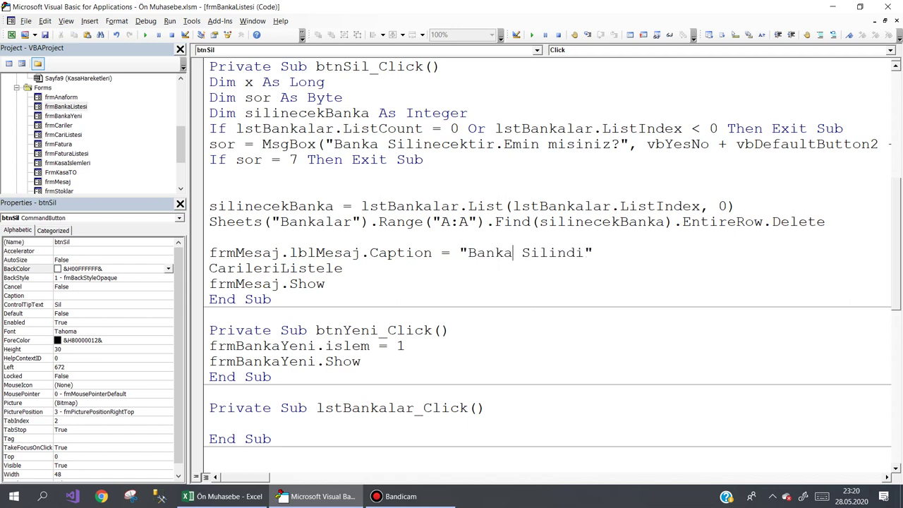
Step: Replace the CarileriListele refresh call with Me.BankalariListele
double_click(240, 268)
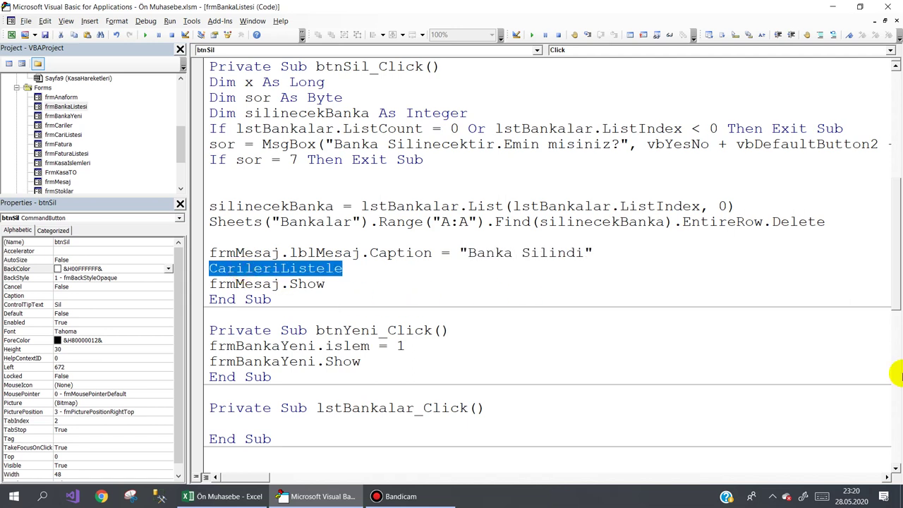
key(Return)
text(B)
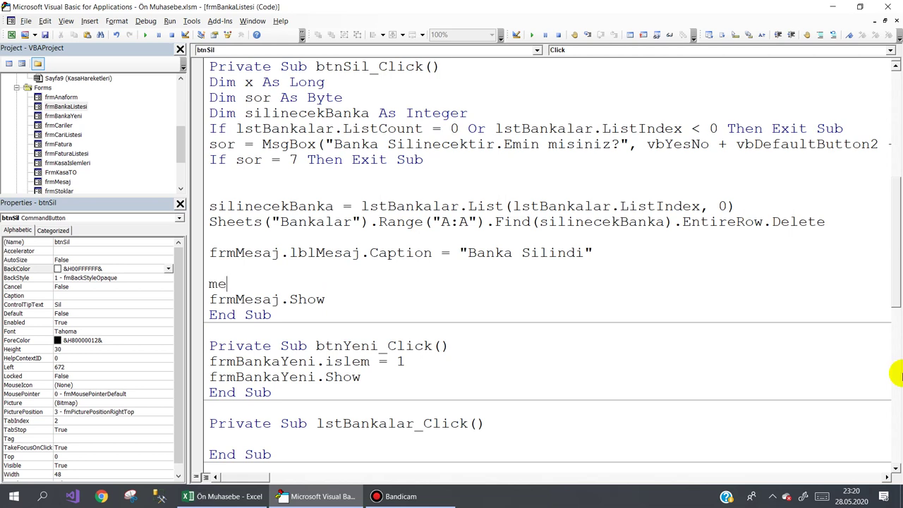
text(.b)
key(Tab)
key(Down)
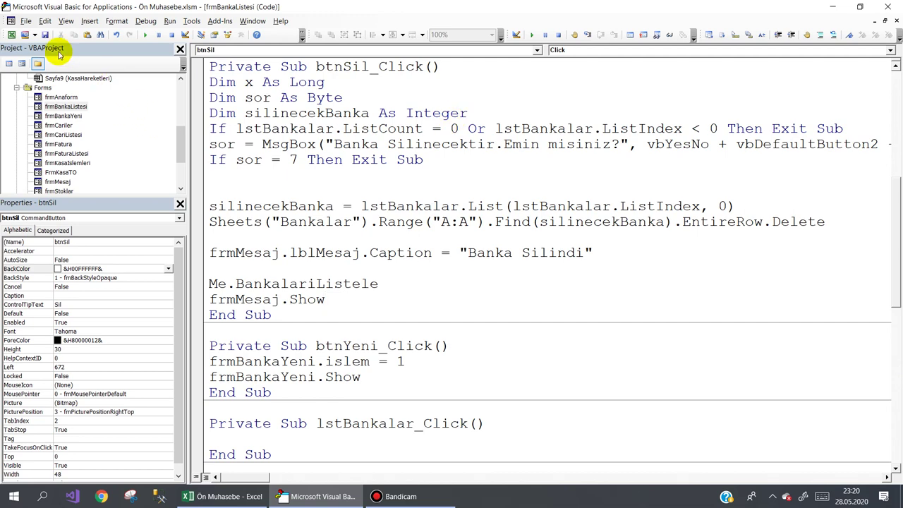
Step: Delete AKBANK from the bank list in the accounting program and confirm
click(888, 7)
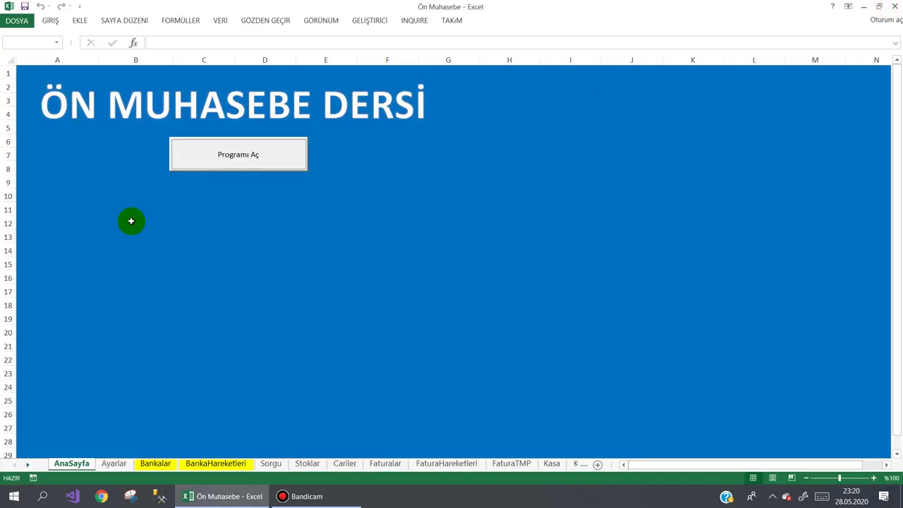
click(205, 165)
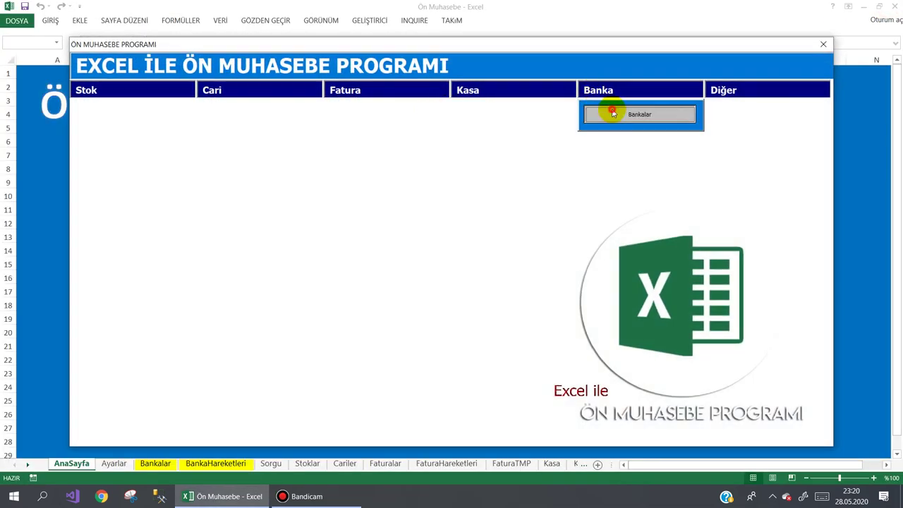
click(611, 112)
click(306, 129)
click(678, 93)
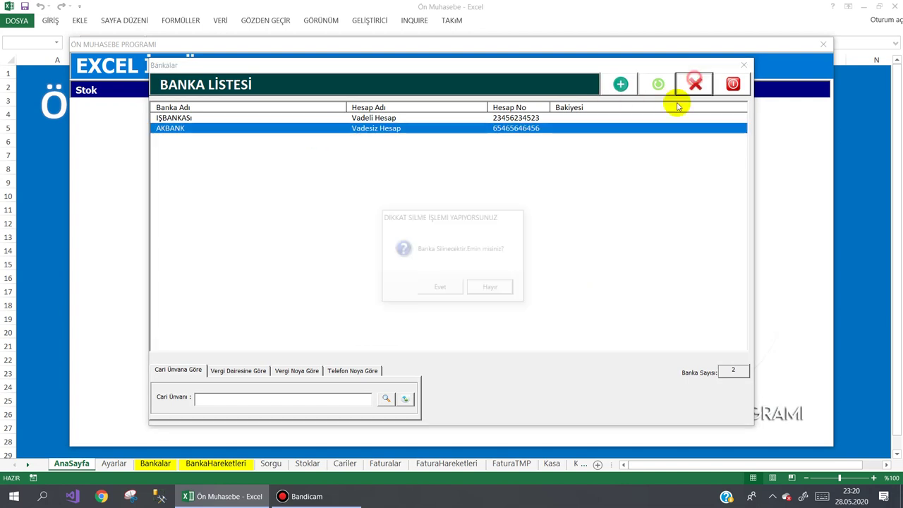
click(439, 289)
click(572, 264)
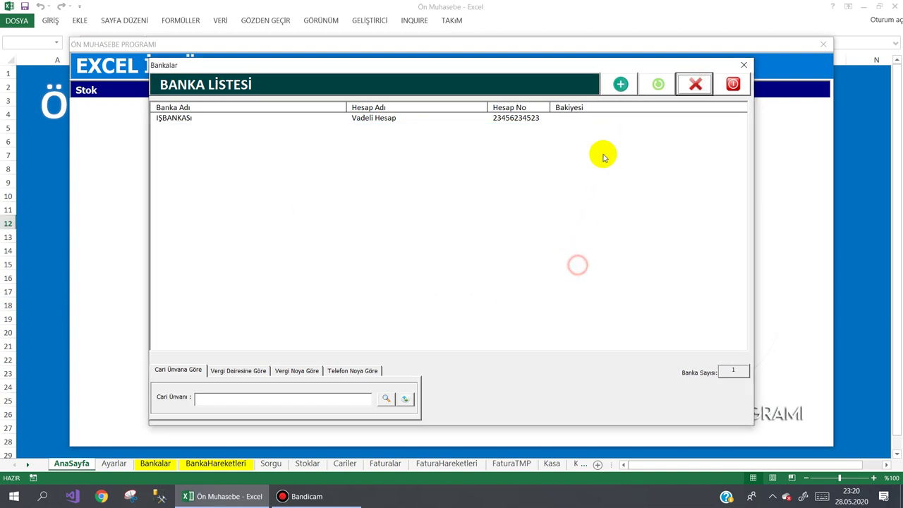
Step: Add and save a new bank named GARANTI BAKASI
click(621, 85)
text(123451234)
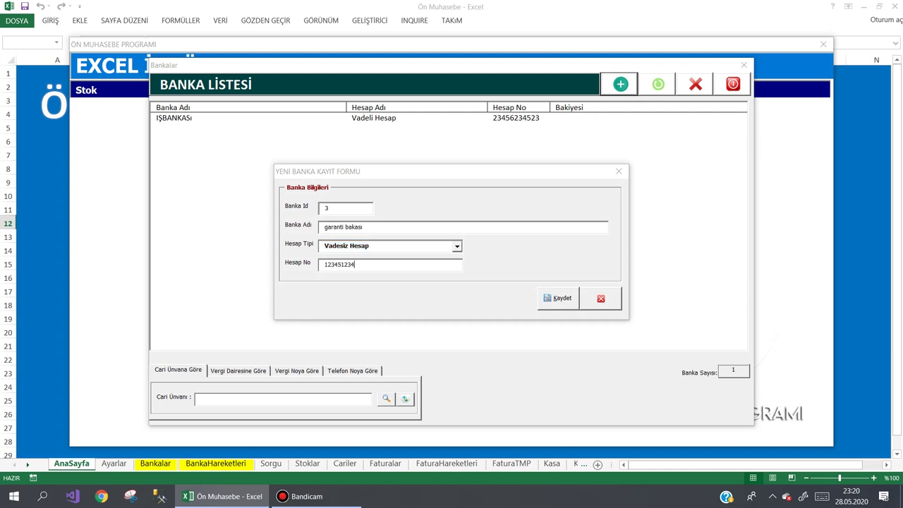
click(563, 298)
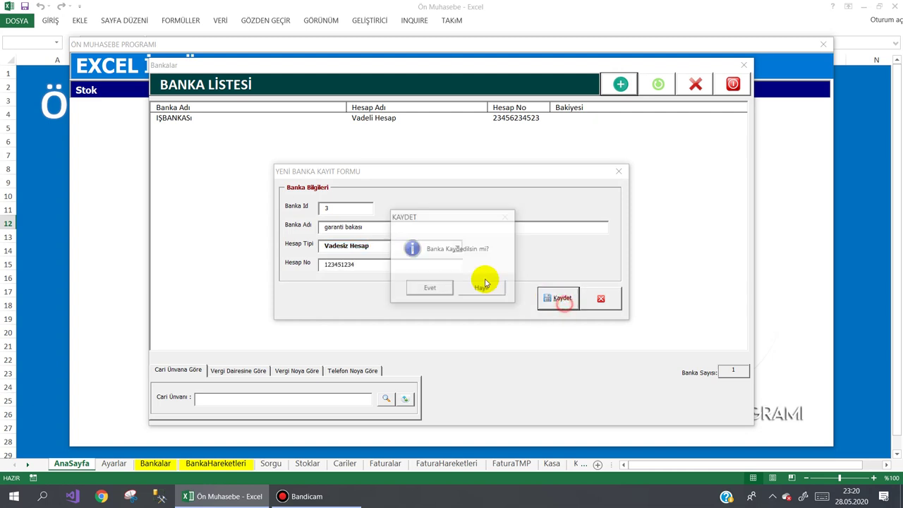
click(437, 286)
click(552, 268)
Step: Open GARANTI BAKASI for editing without changes, then start and cancel its deletion
click(417, 129)
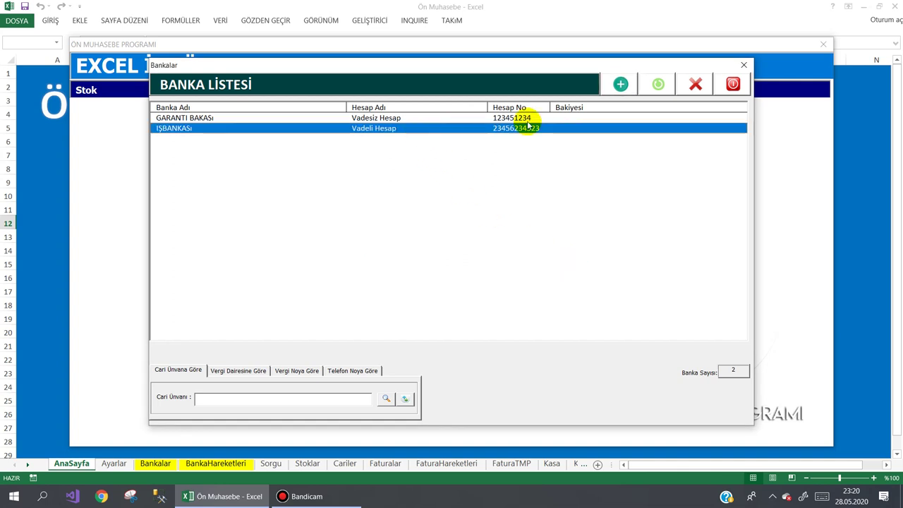
click(397, 118)
click(657, 84)
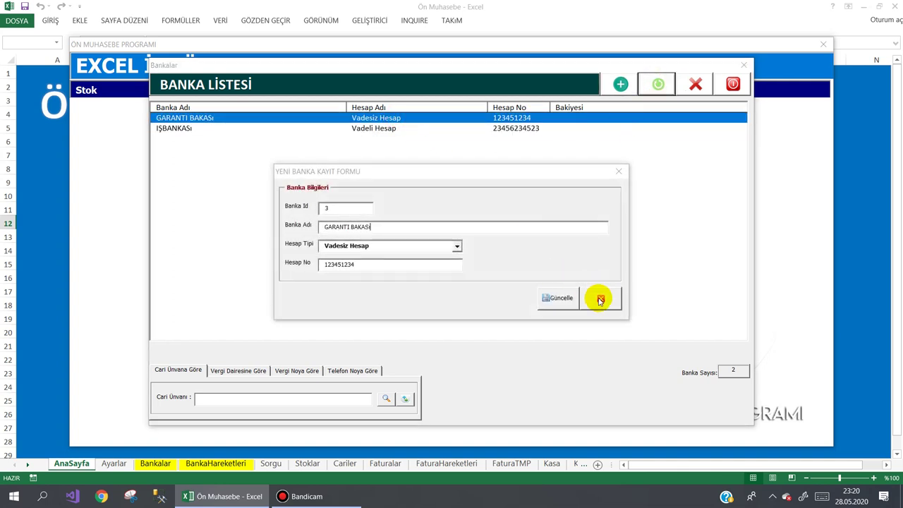
click(599, 300)
click(696, 84)
click(496, 285)
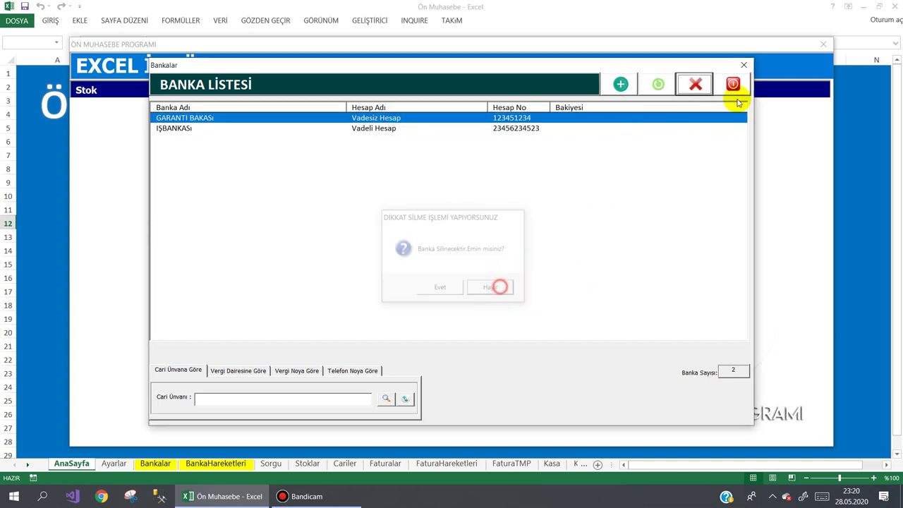
Step: Close the bank list and accounting program, returning to the AnaSayfa sheet
click(737, 84)
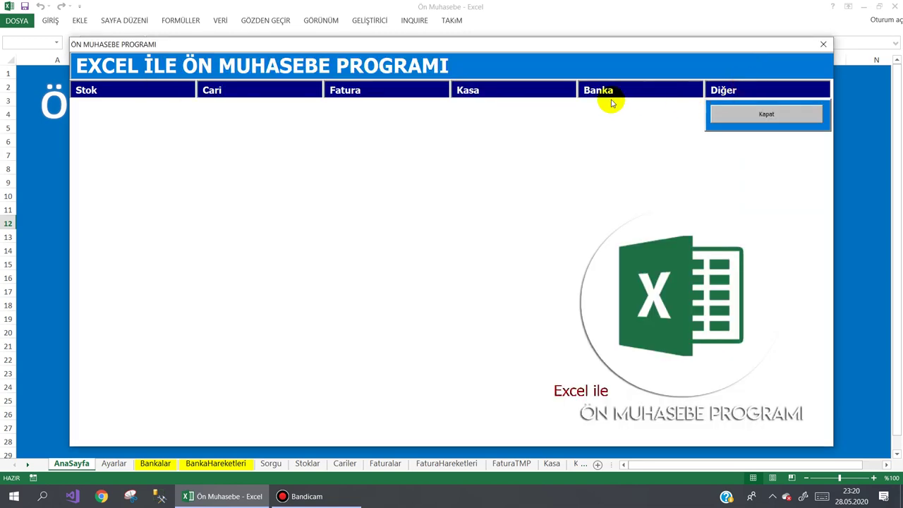
click(751, 117)
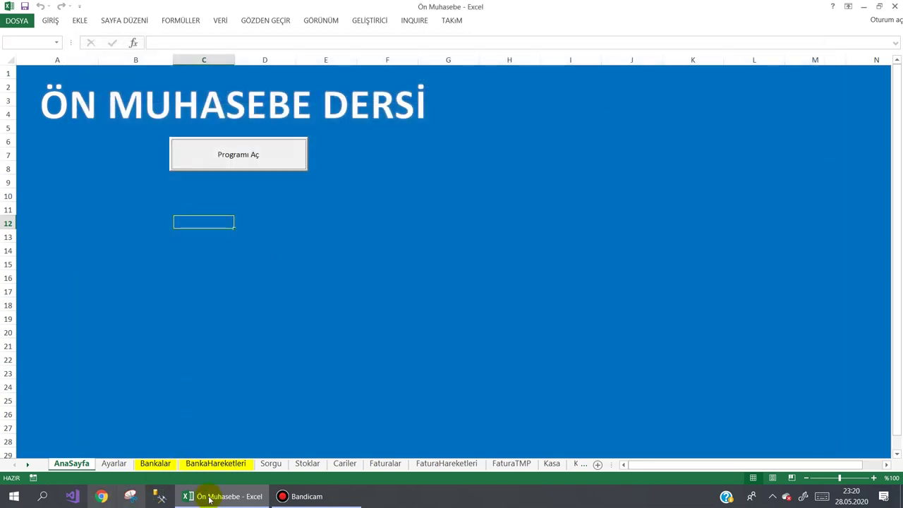
click(288, 498)
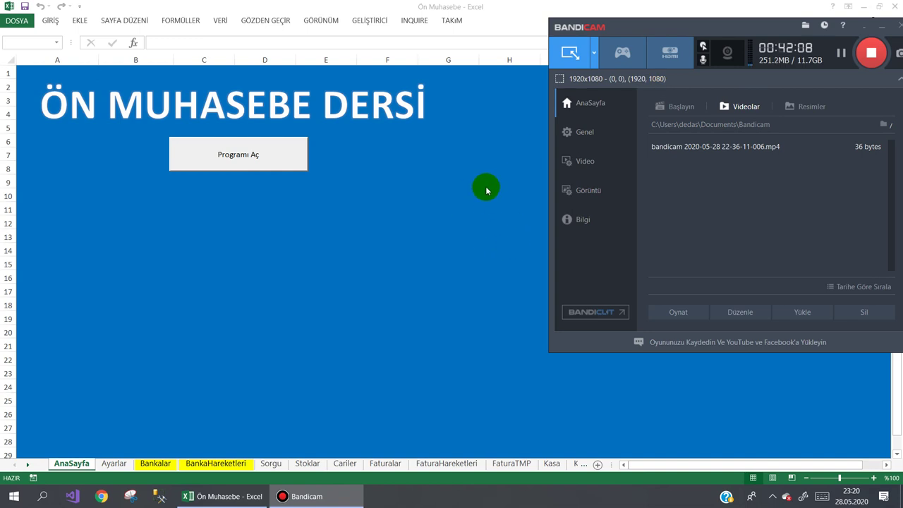